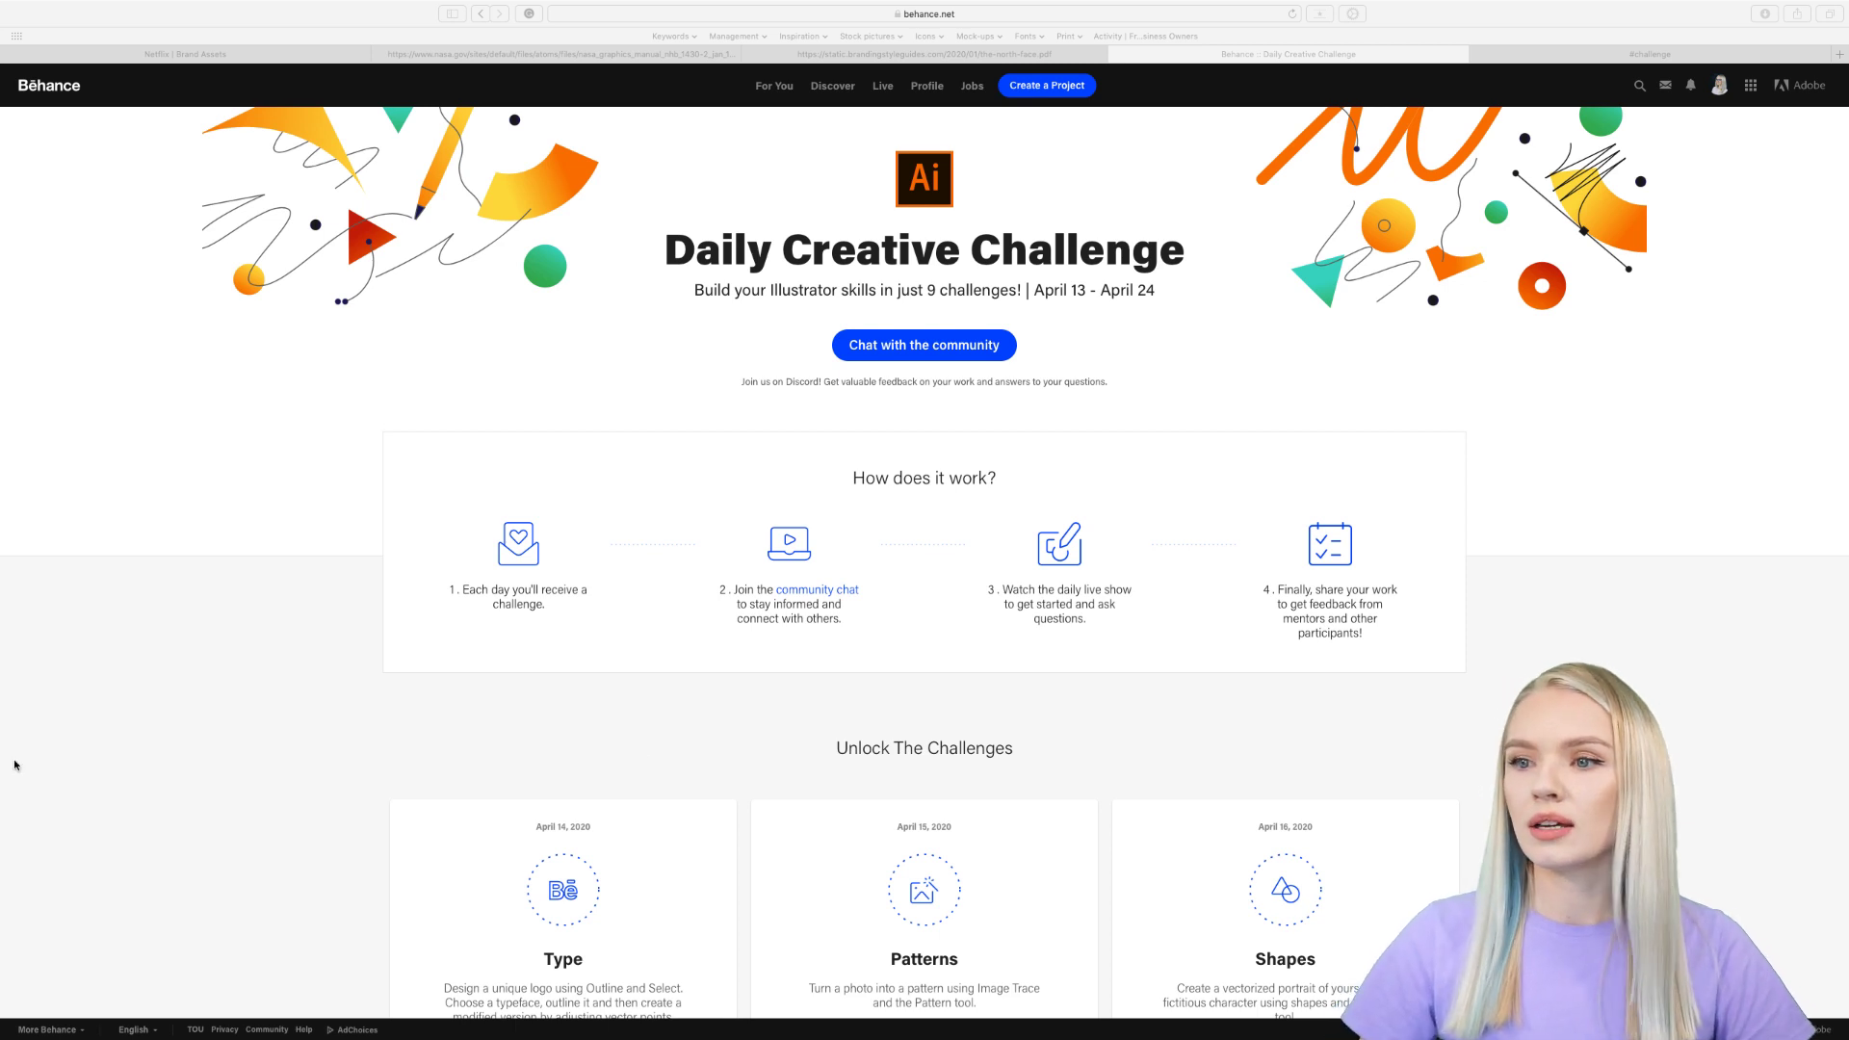
# Step: Look through the Daily Creative Challenge page, examining the unlocked challenge cards and the upcoming dates
pyautogui.scroll(-5, 984, 711)
pyautogui.scroll(-5, 986, 713)
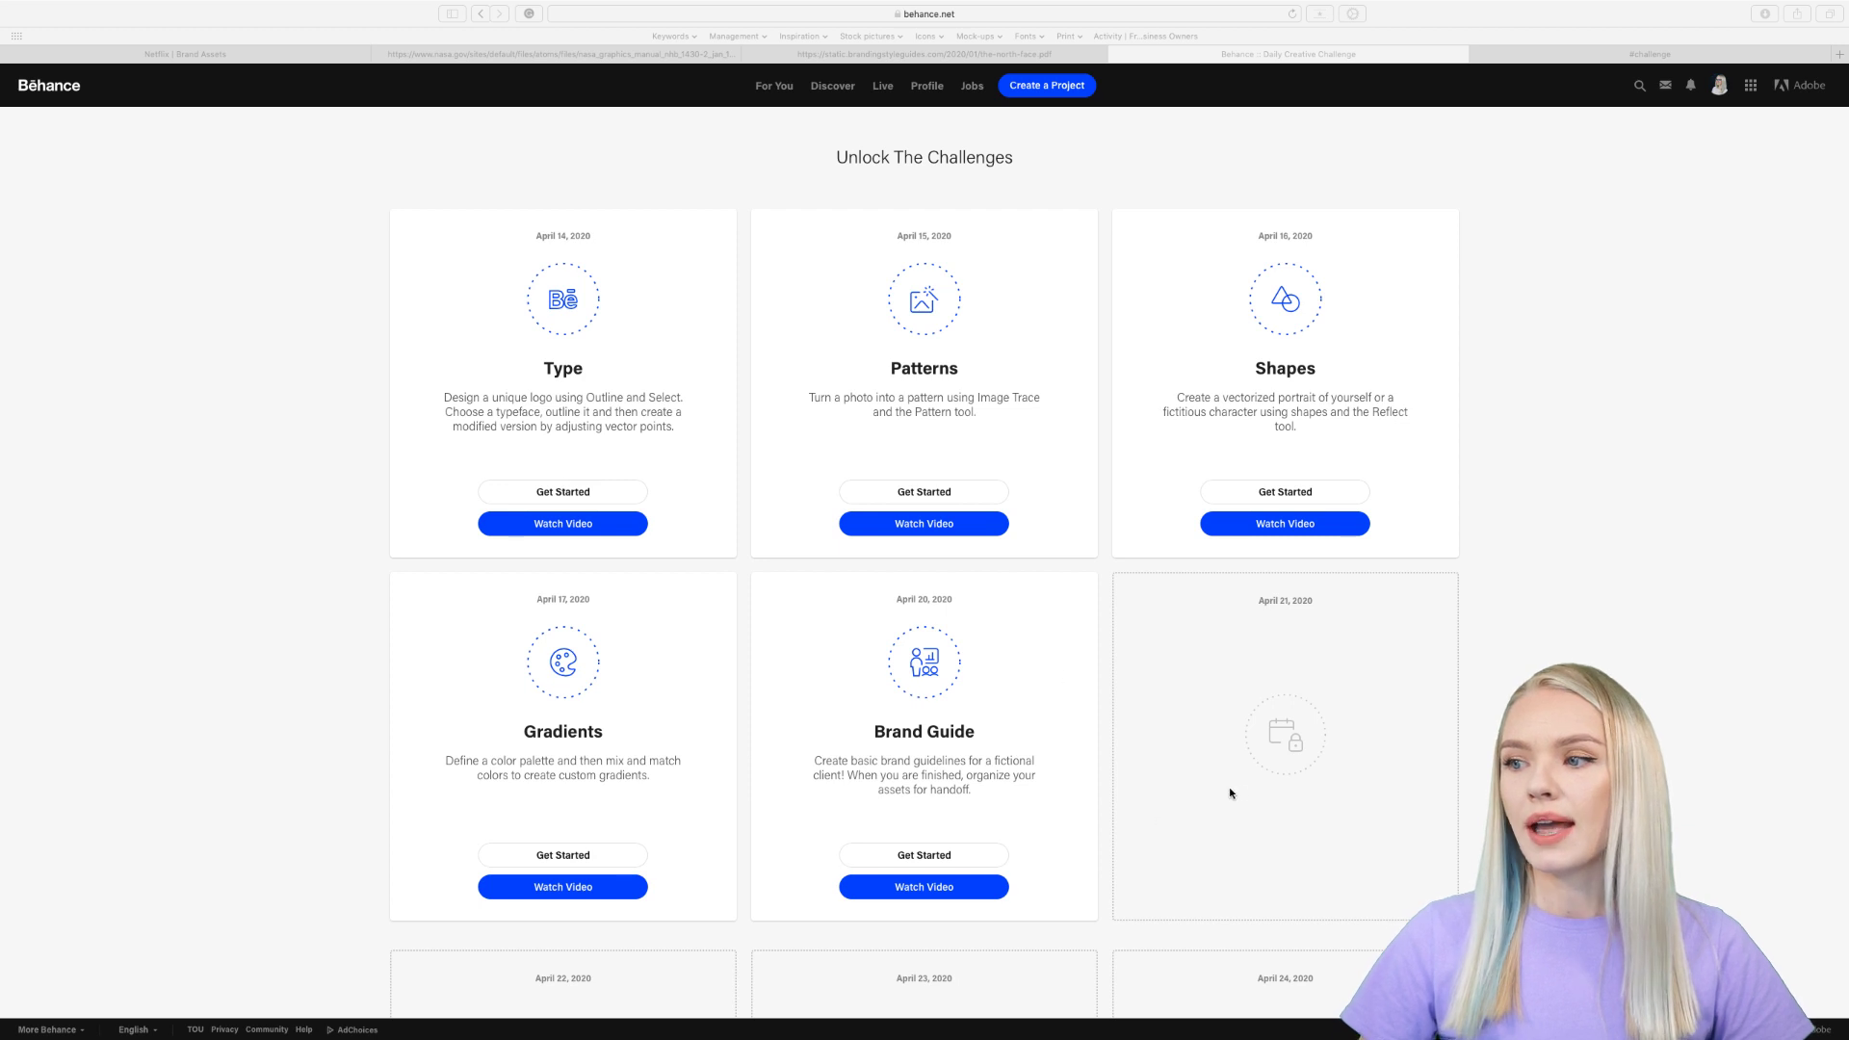
pyautogui.scroll(-5, 1242, 790)
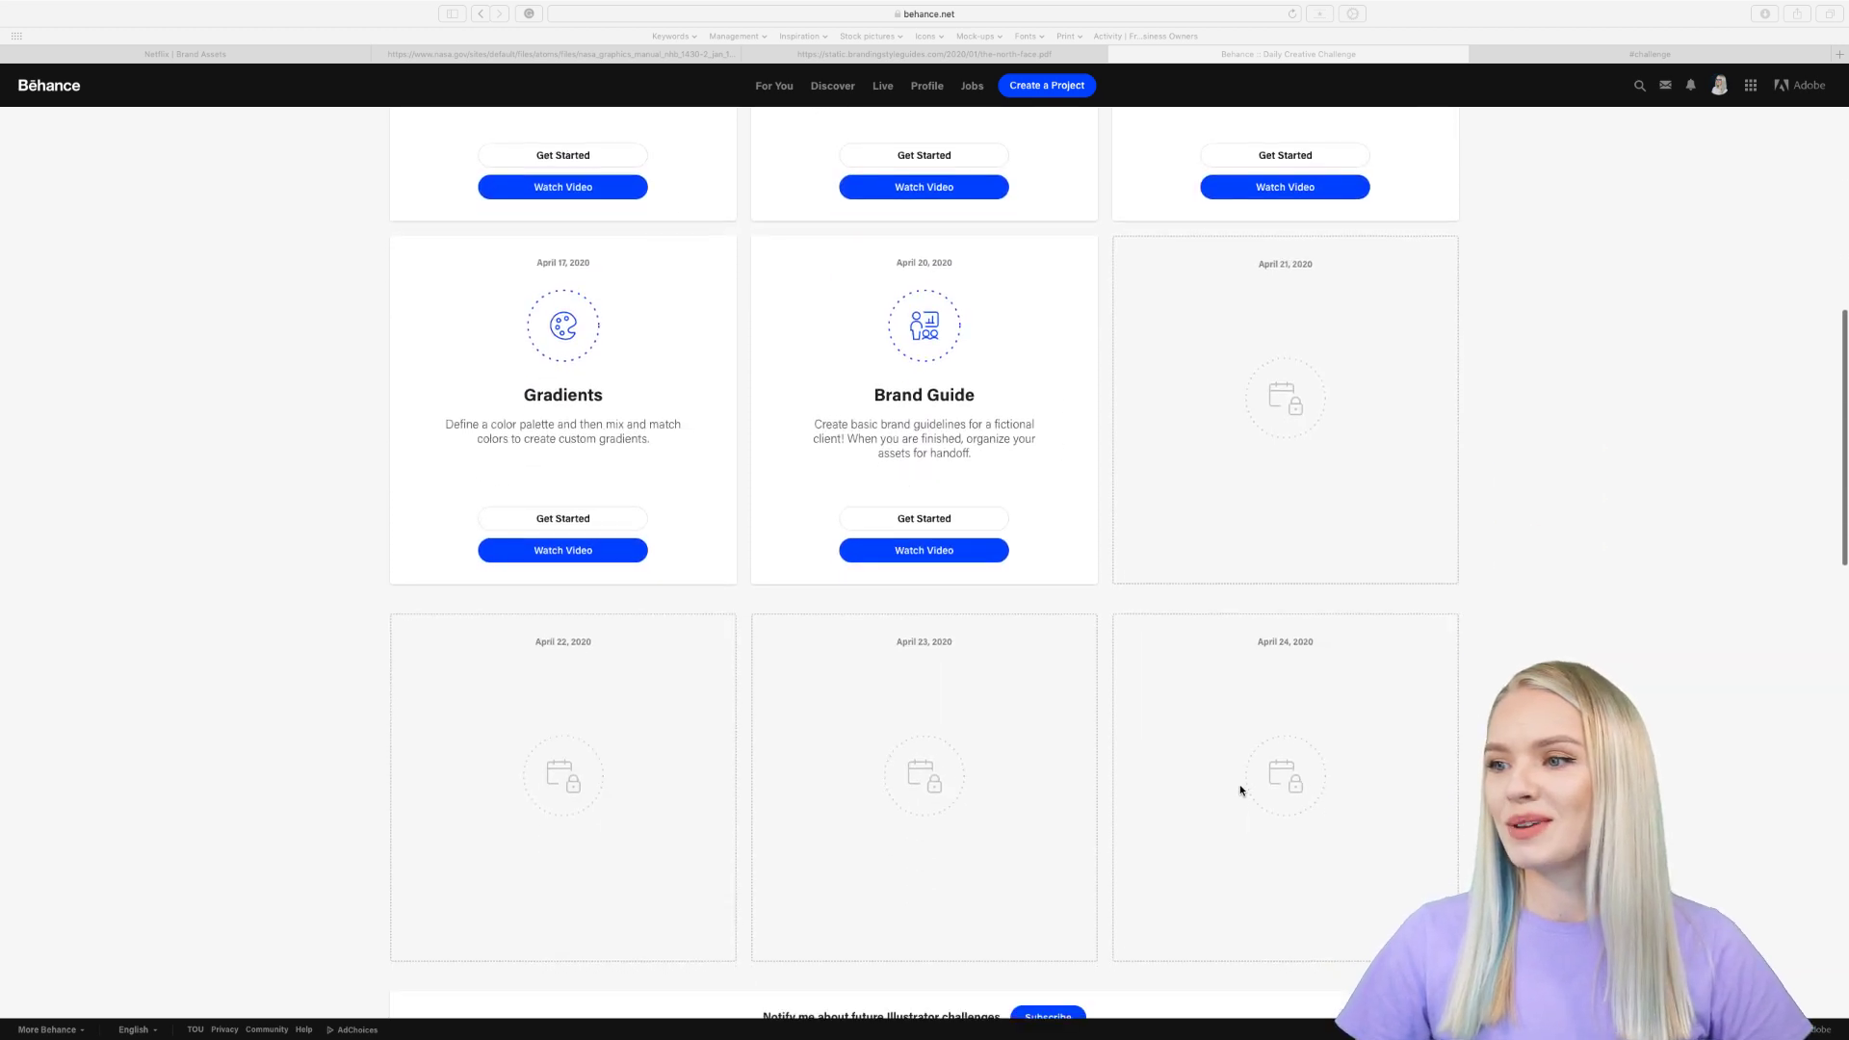
pyautogui.scroll(4, 1241, 790)
pyautogui.scroll(-5, 1241, 790)
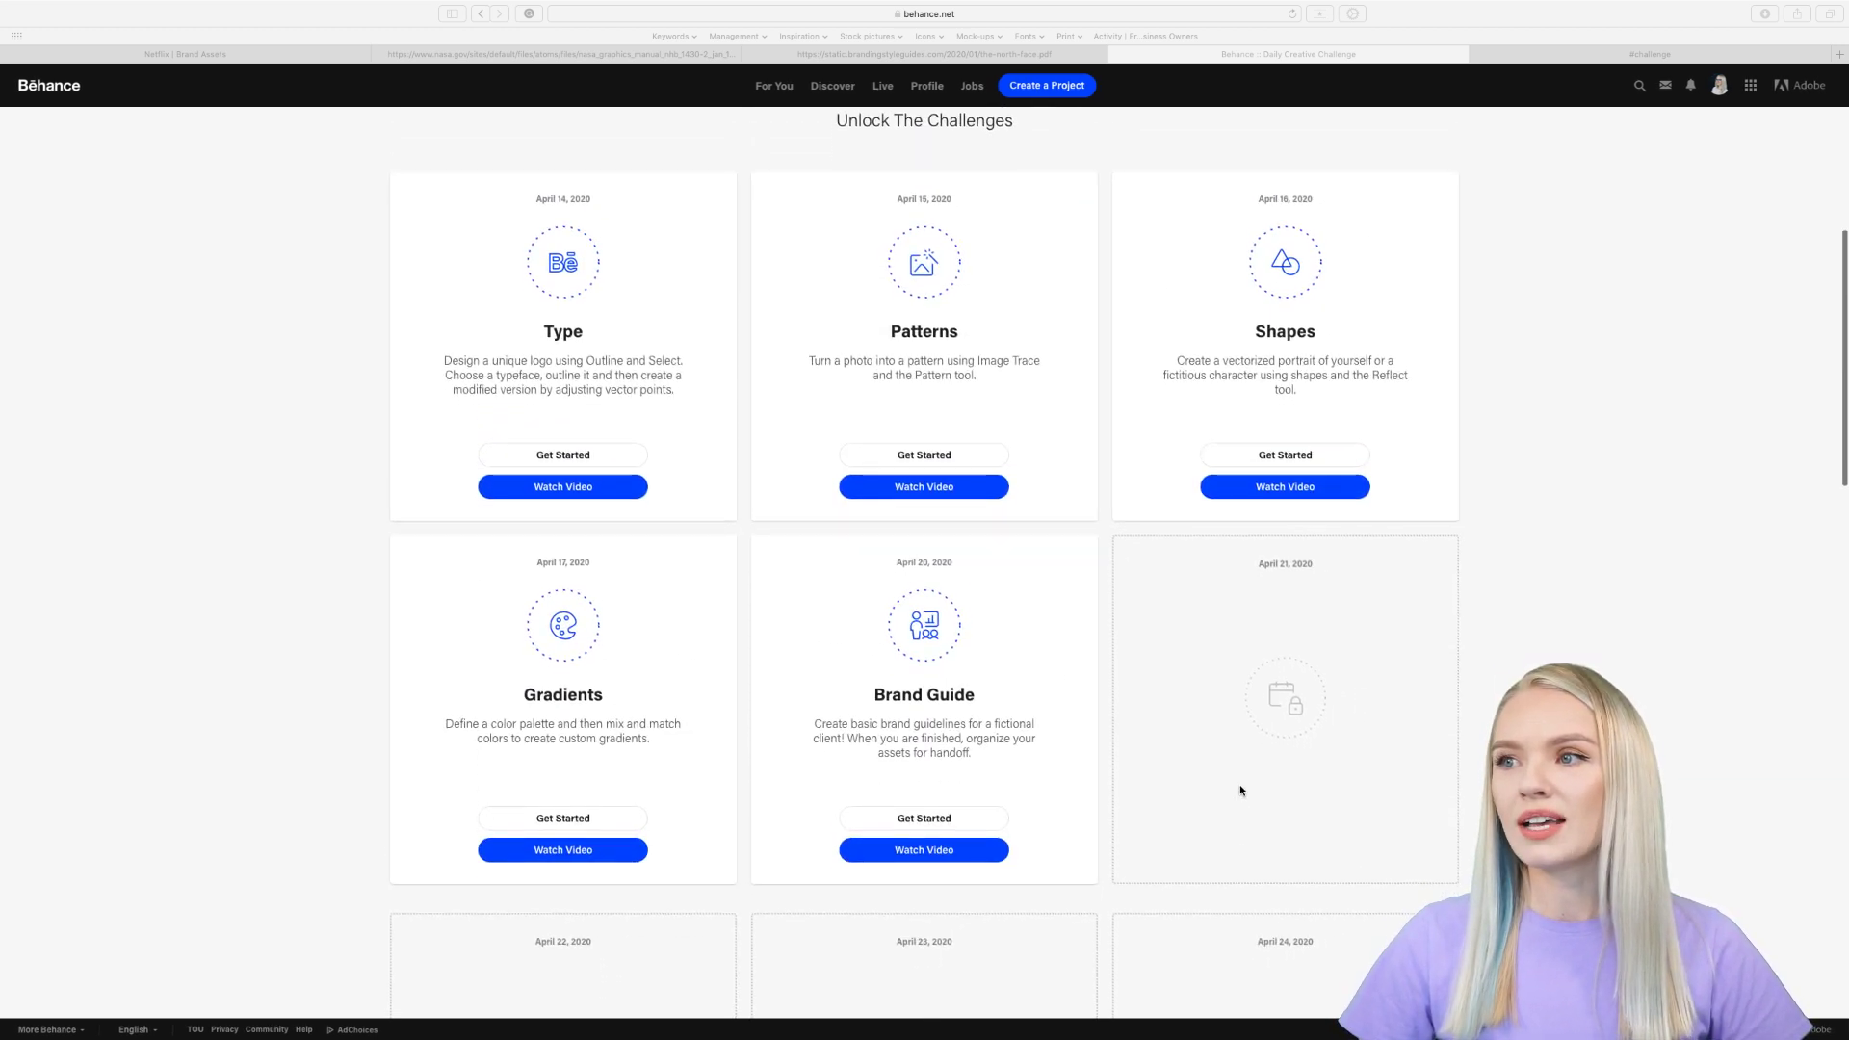
pyautogui.scroll(3, 1241, 790)
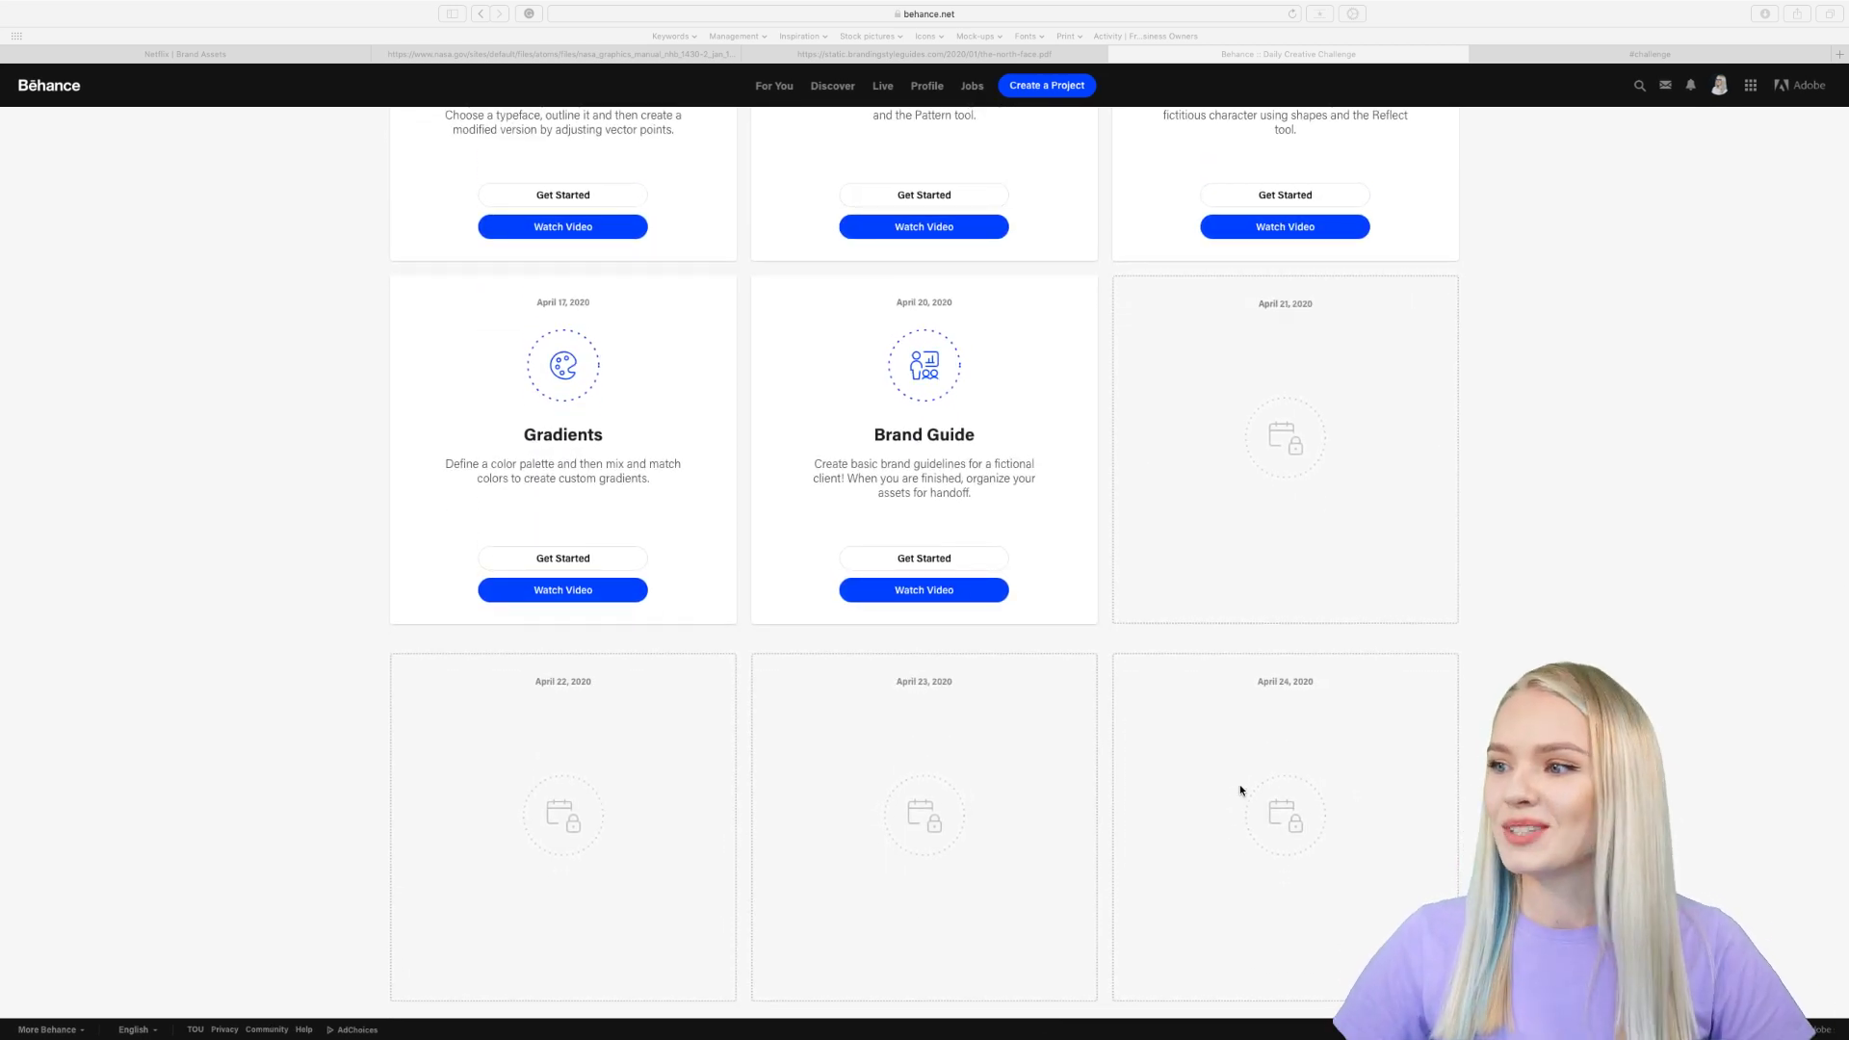
pyautogui.scroll(1, 1240, 791)
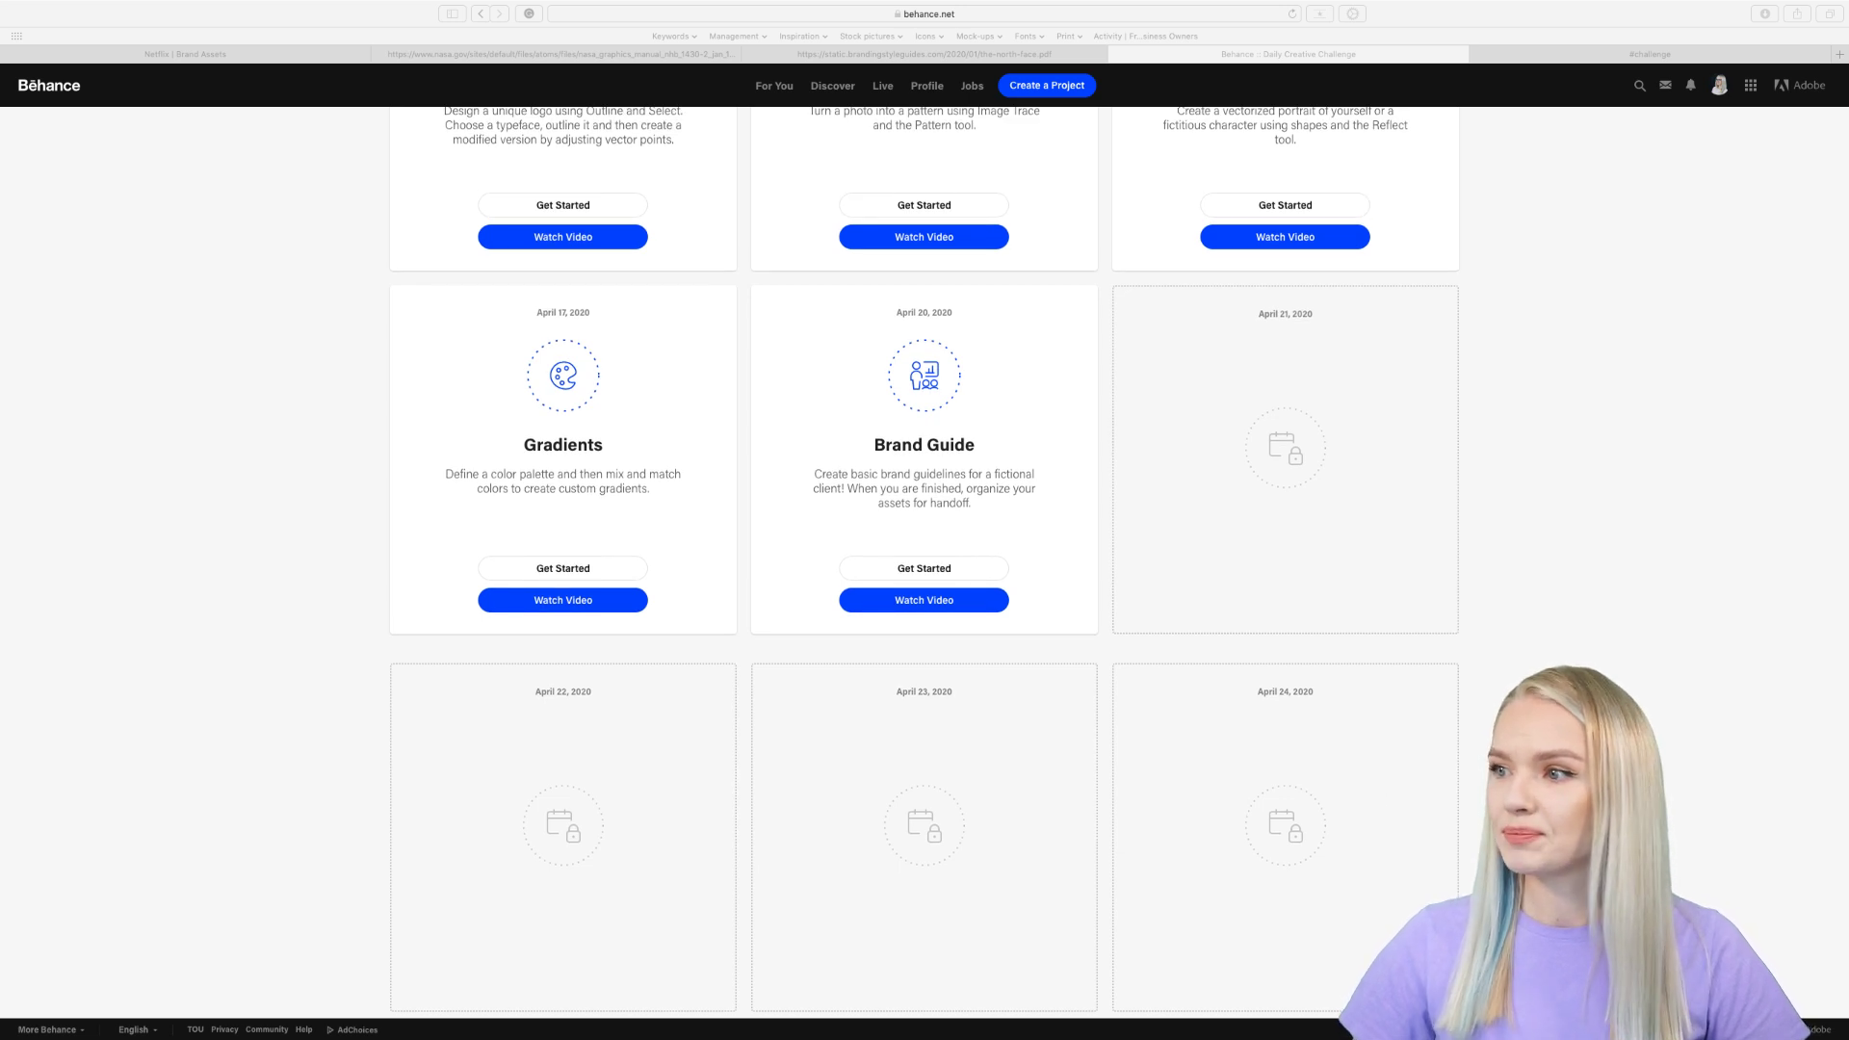
pyautogui.scroll(-1, 925, 559)
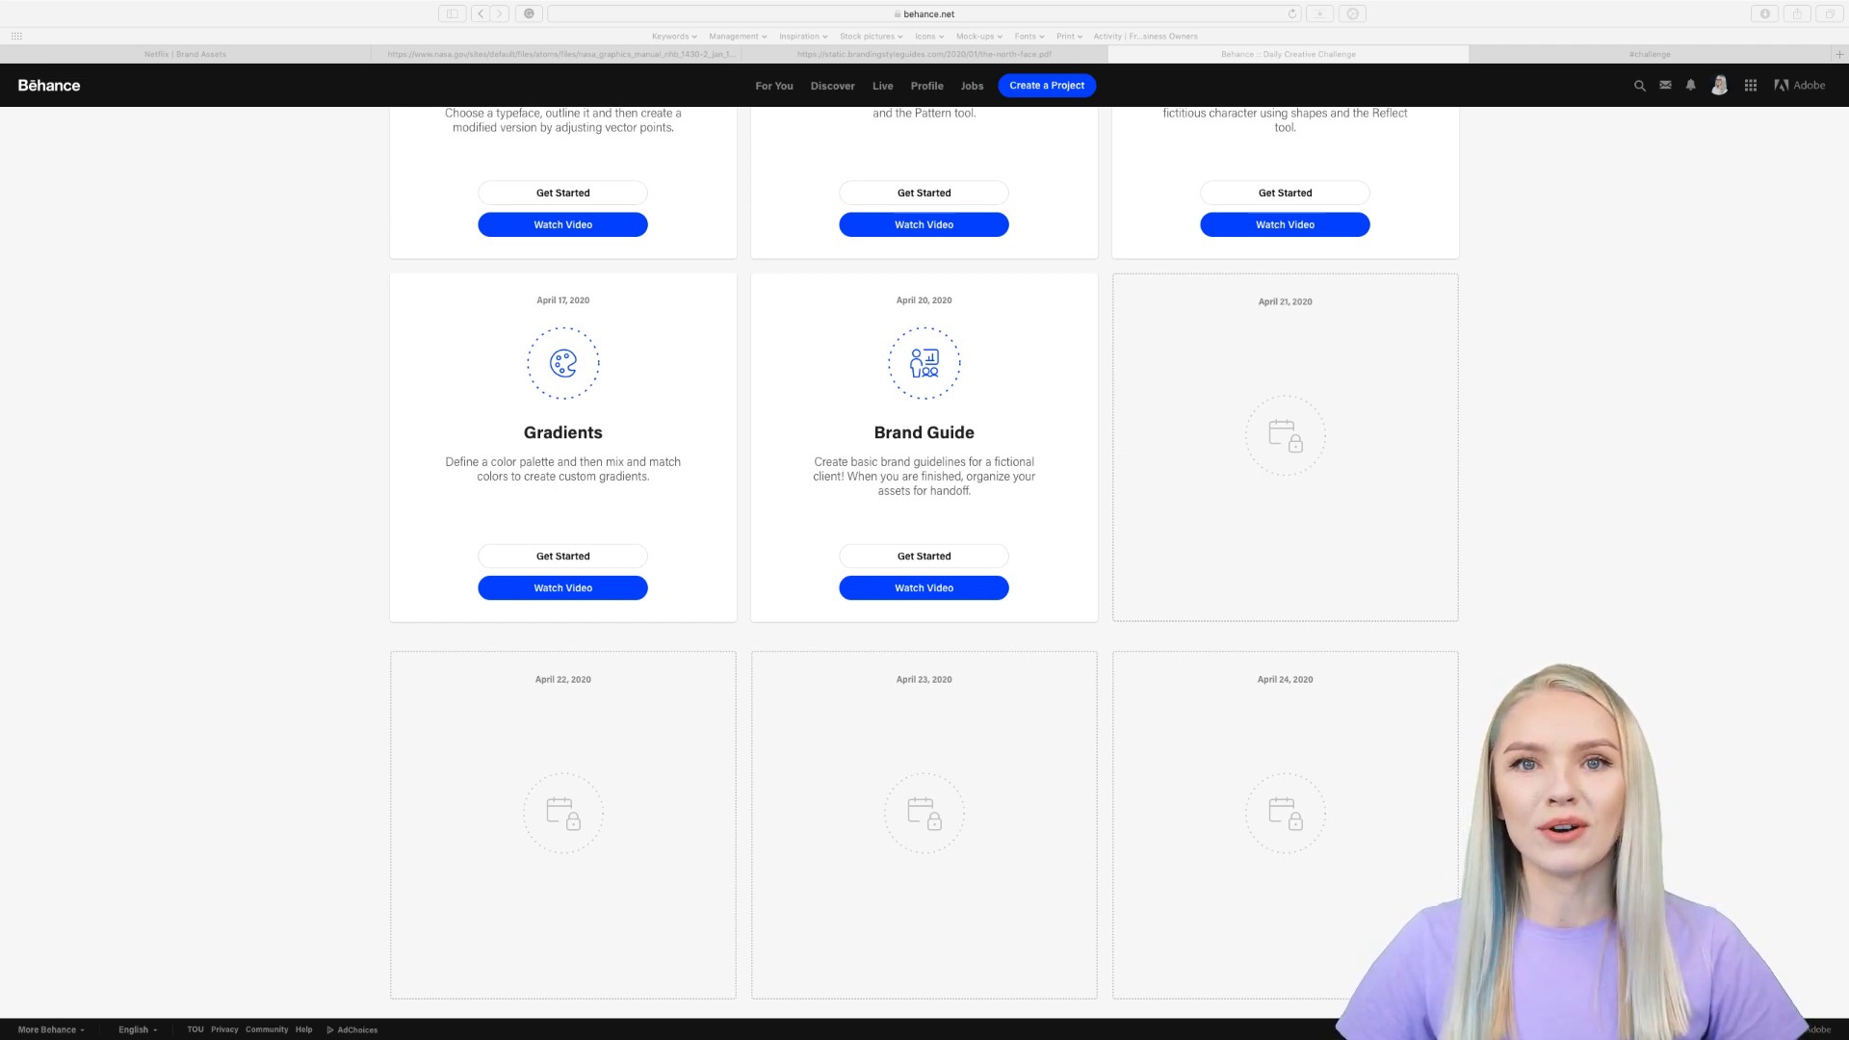
pyautogui.scroll(5, 925, 559)
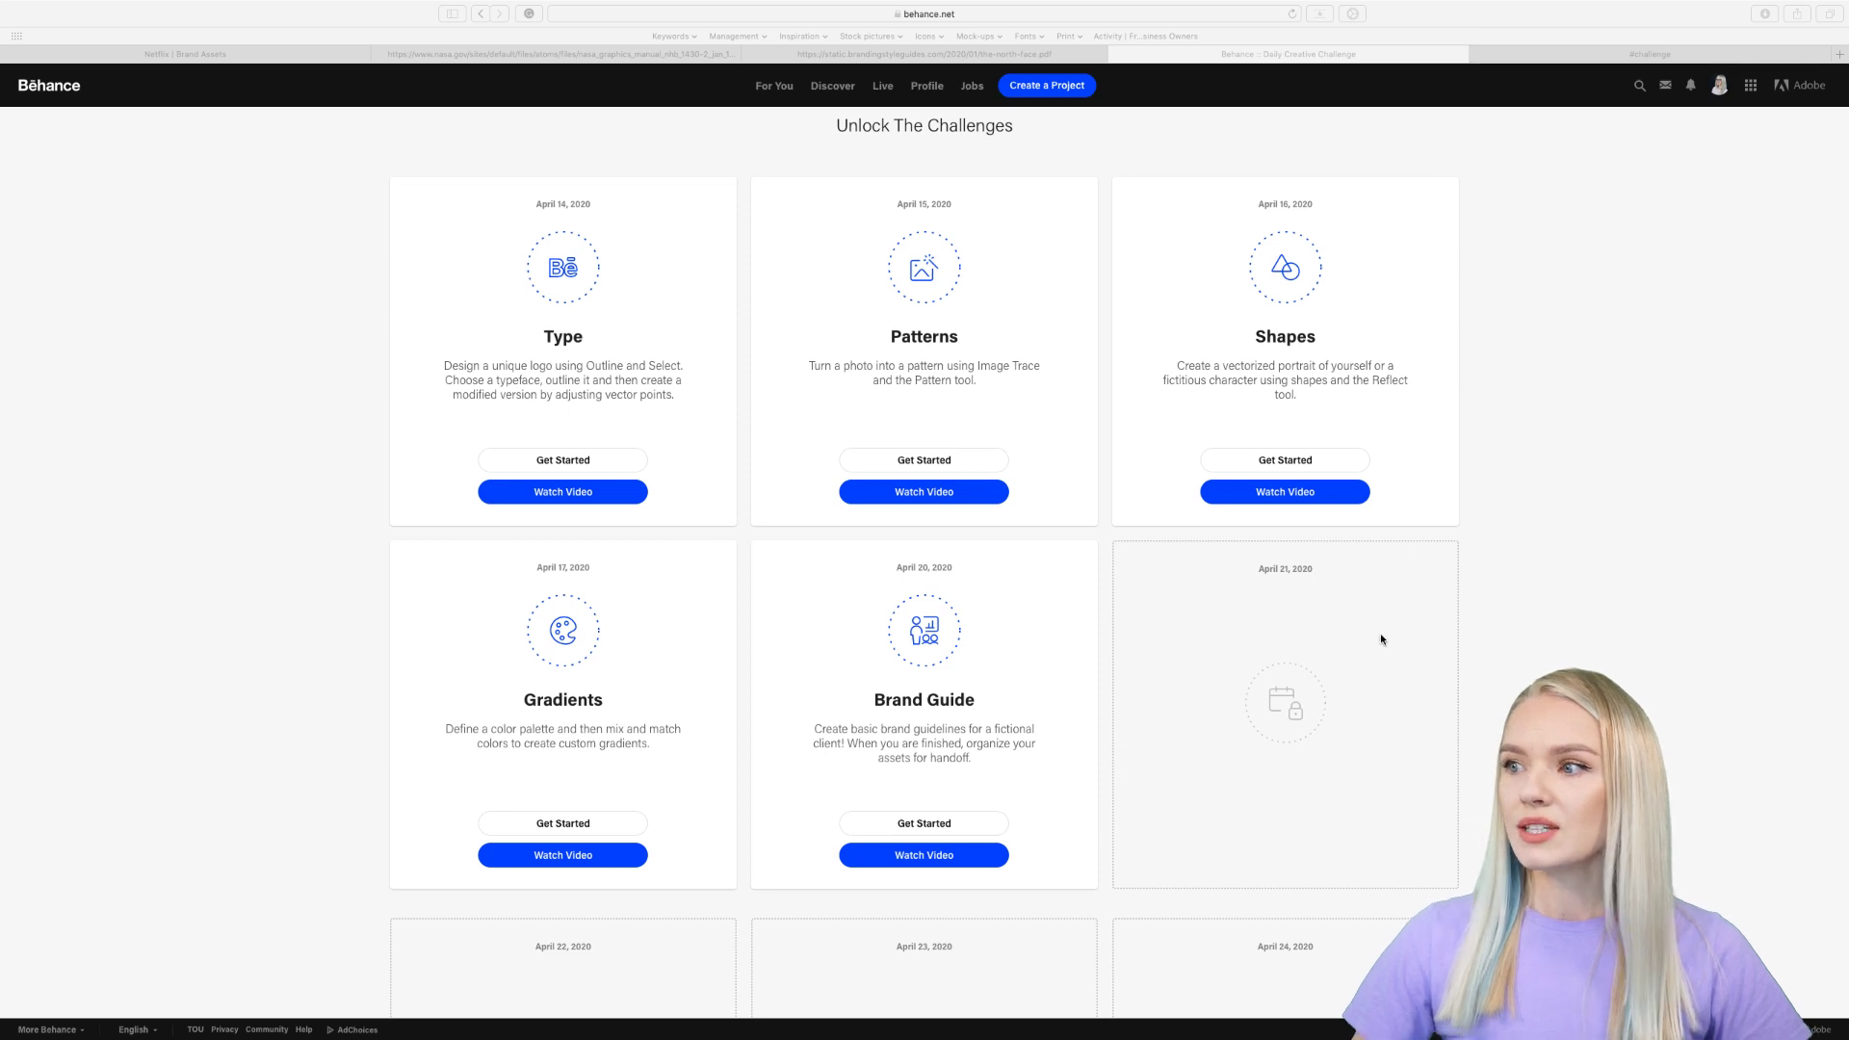
pyautogui.scroll(3, 1381, 638)
pyautogui.scroll(4, 1381, 638)
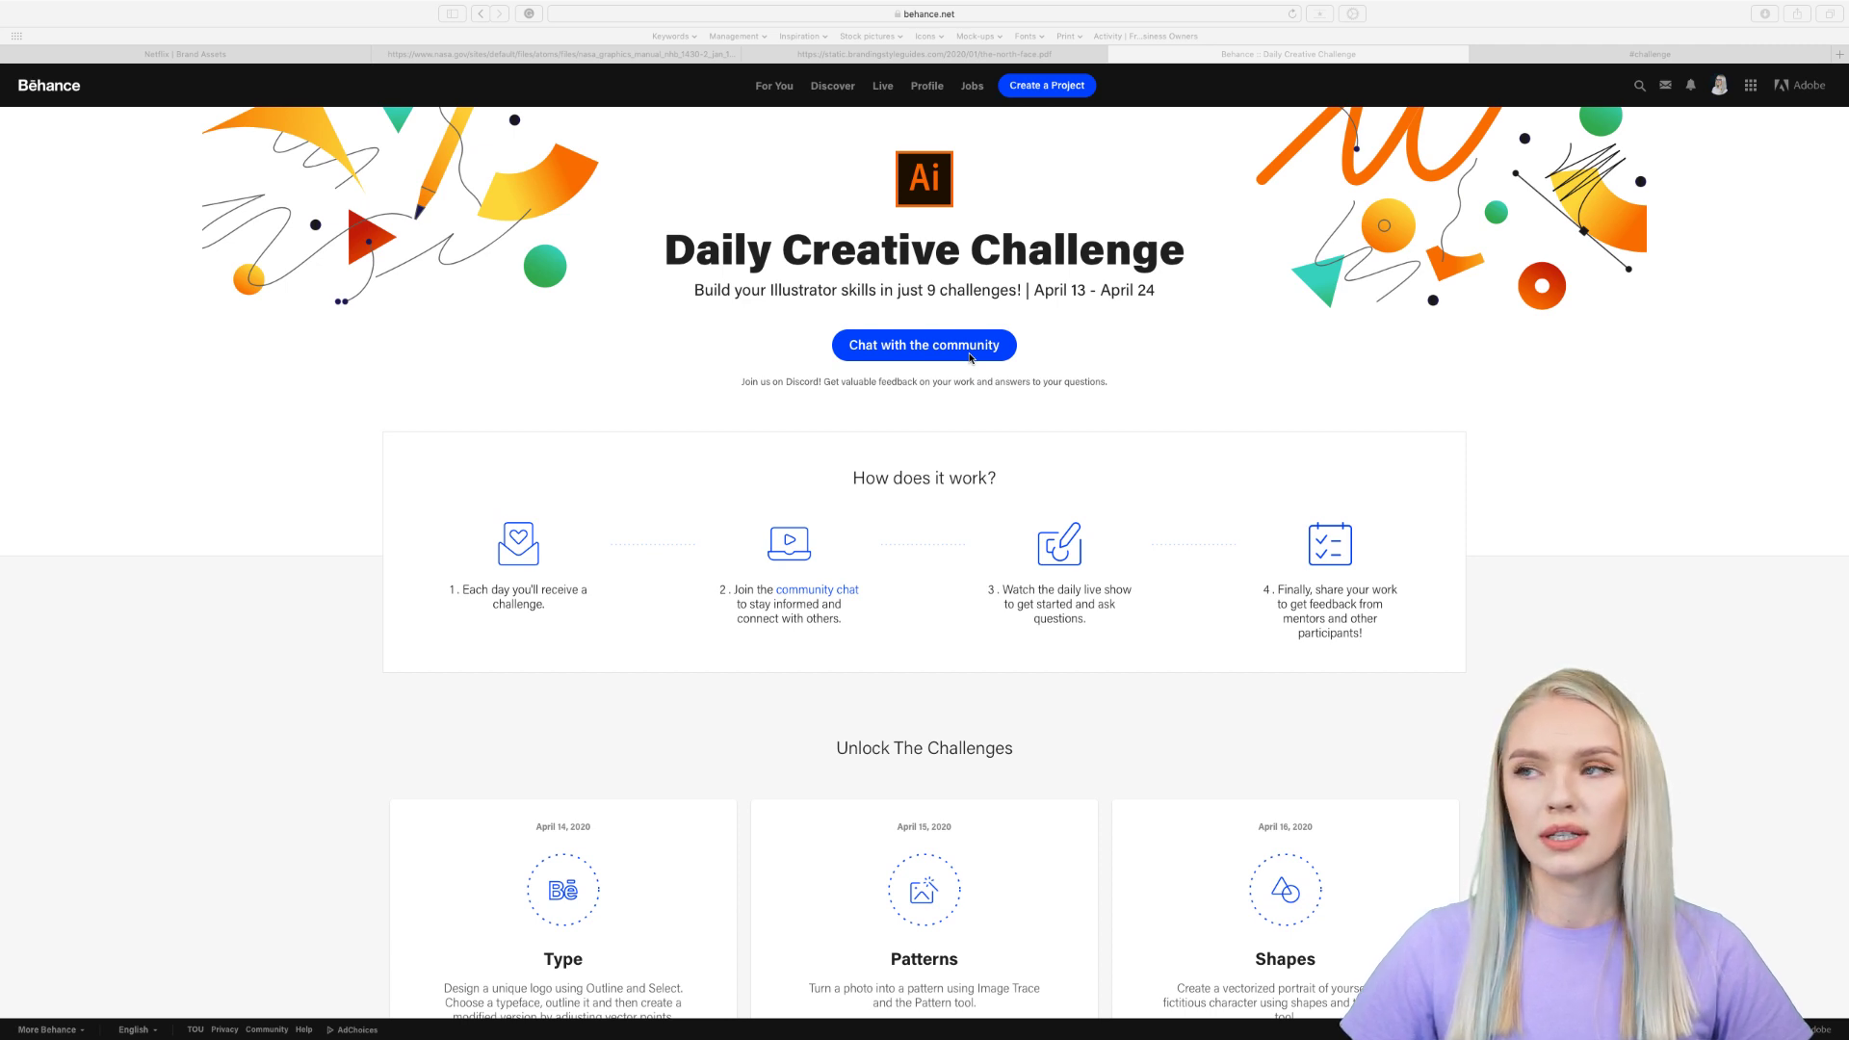
# Step: Switch to Discord's challenge channel and look at the mockups and messages posted by participants
pyautogui.click(1513, 57)
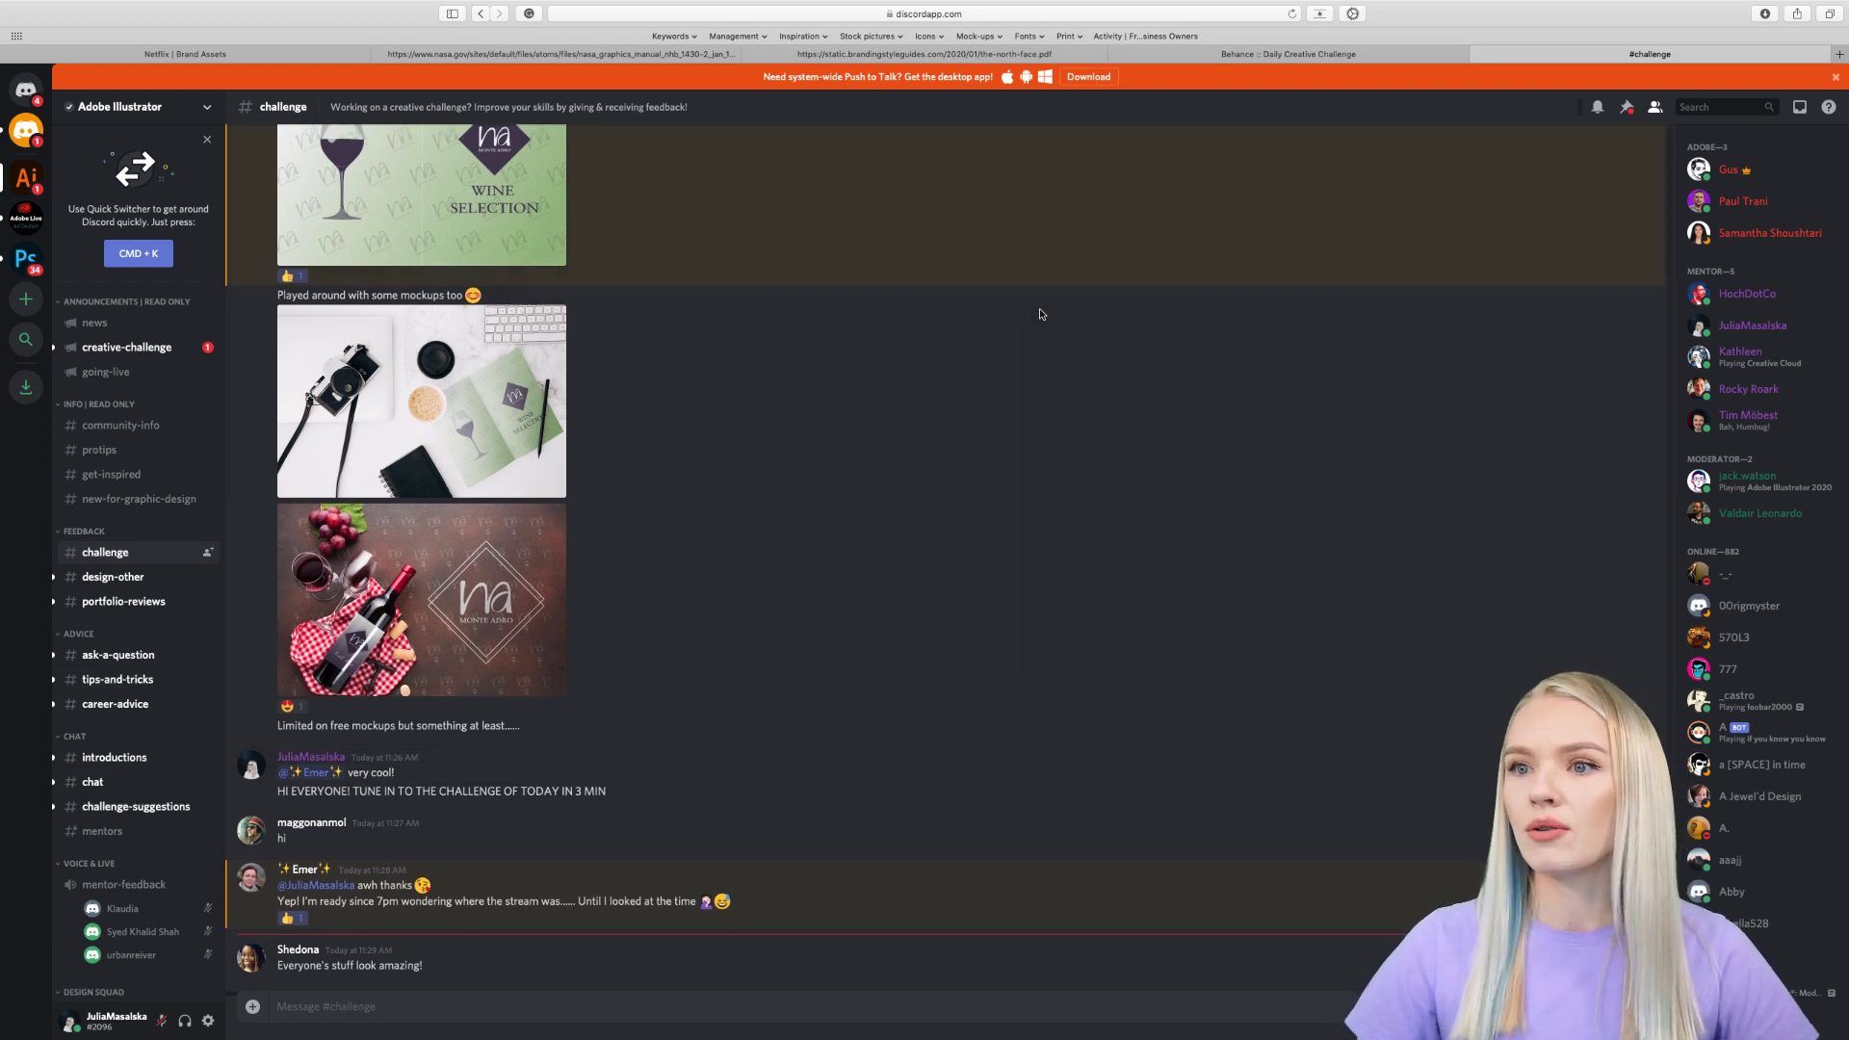
pyautogui.scroll(-2, 189, 361)
pyautogui.scroll(2, 189, 361)
pyautogui.scroll(-2, 187, 362)
pyautogui.scroll(3, 188, 362)
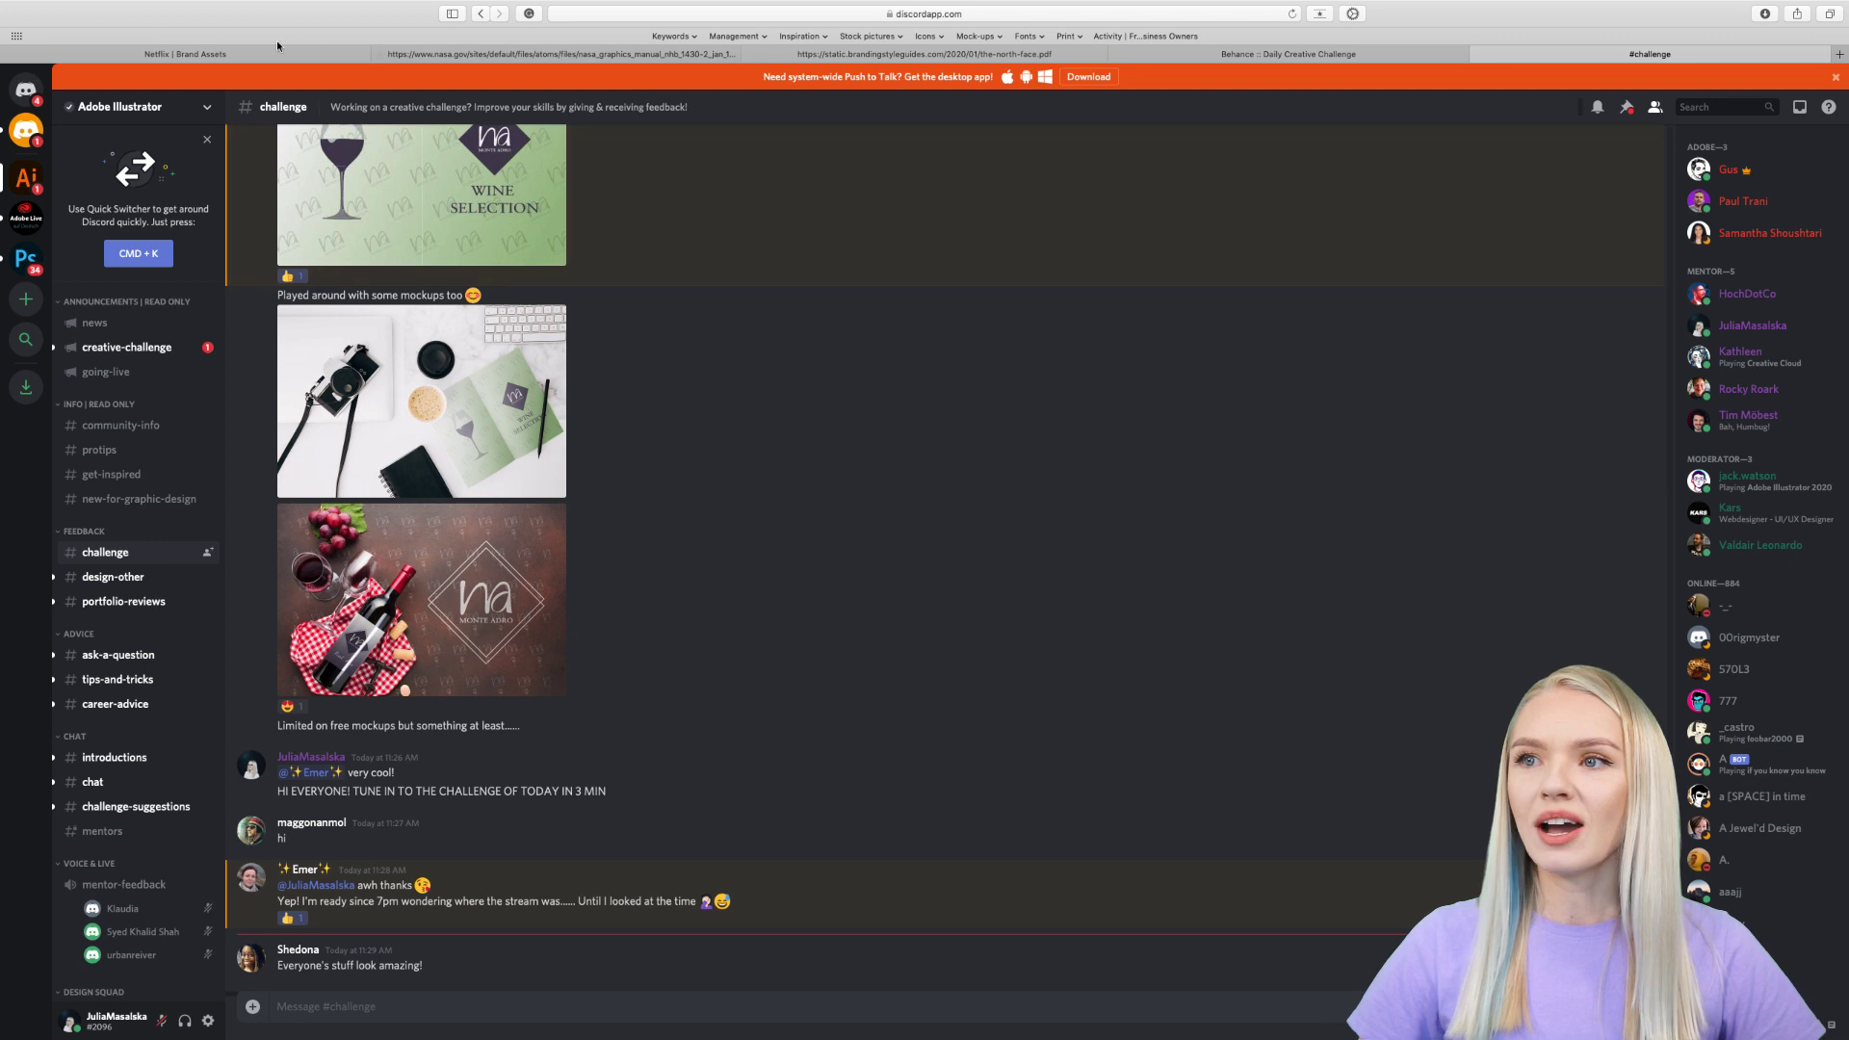
# Step: Switch to the Netflix Brand Assets page and examine its logo and color sections
pyautogui.click(193, 56)
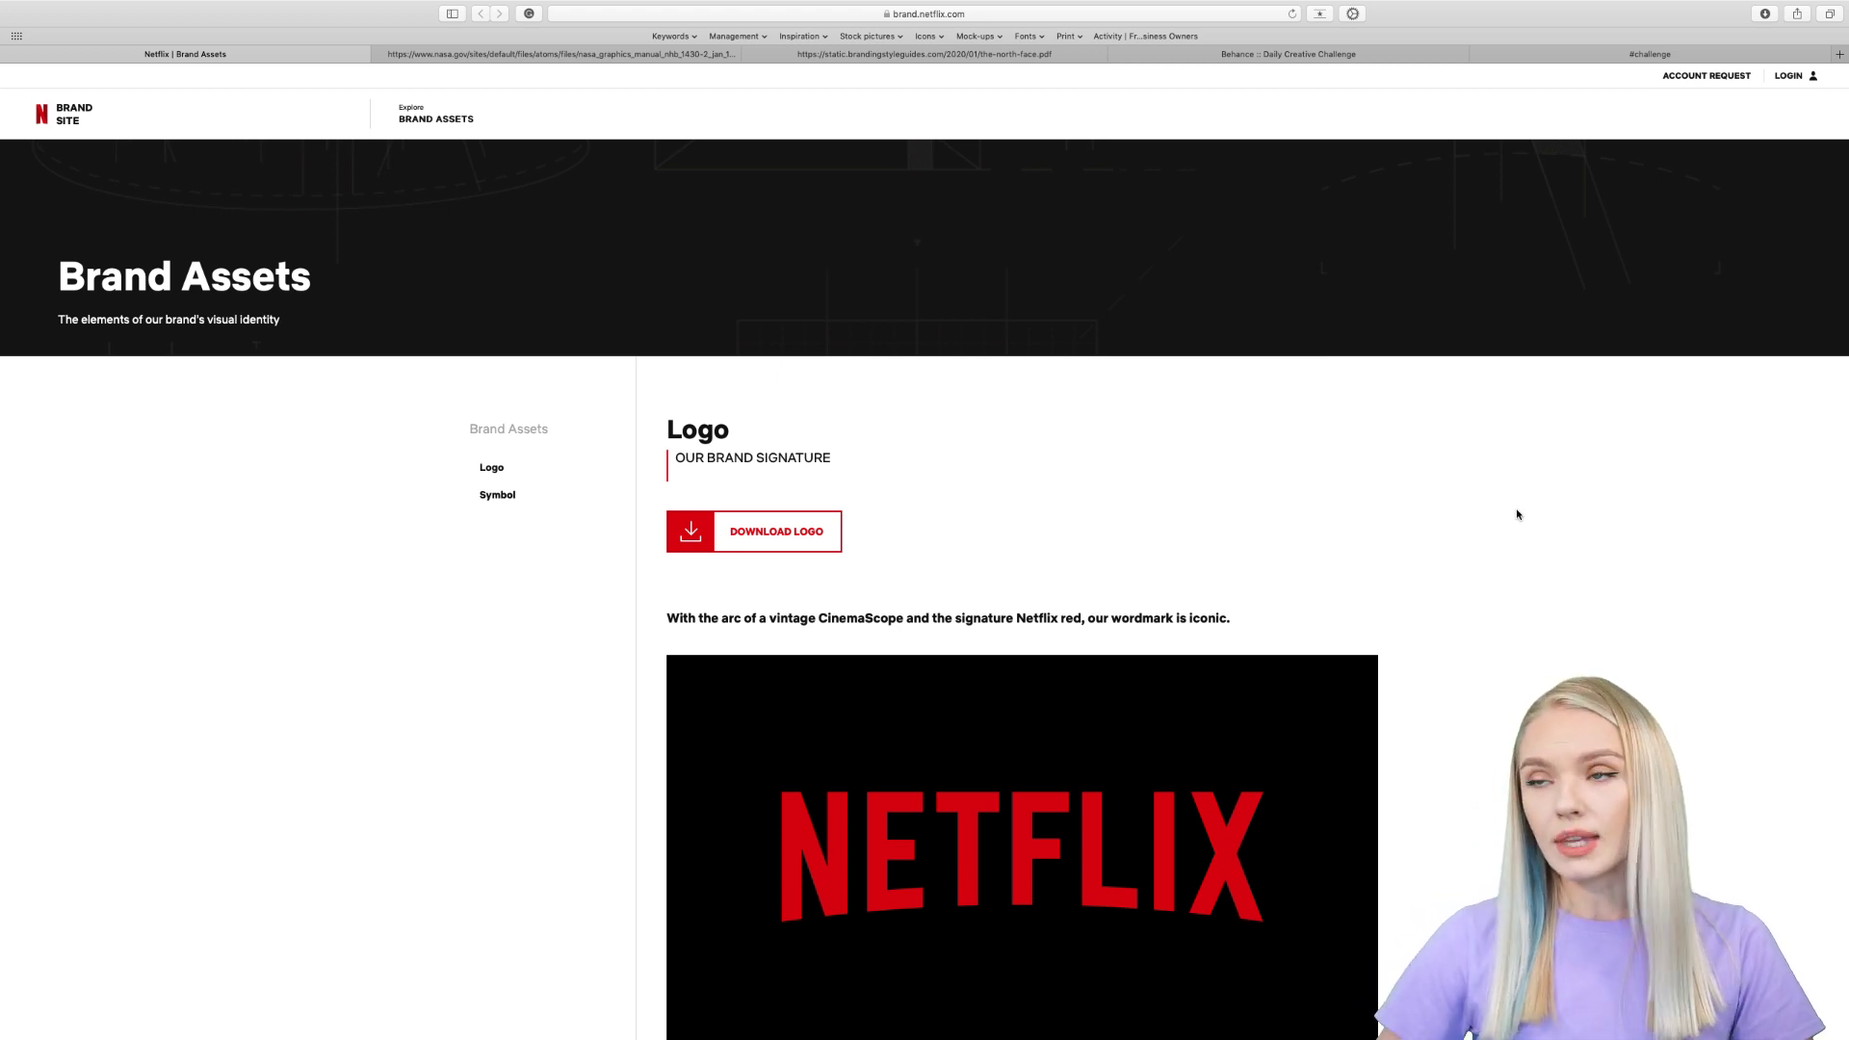
pyautogui.scroll(-2, 1517, 515)
pyautogui.scroll(-1, 1518, 515)
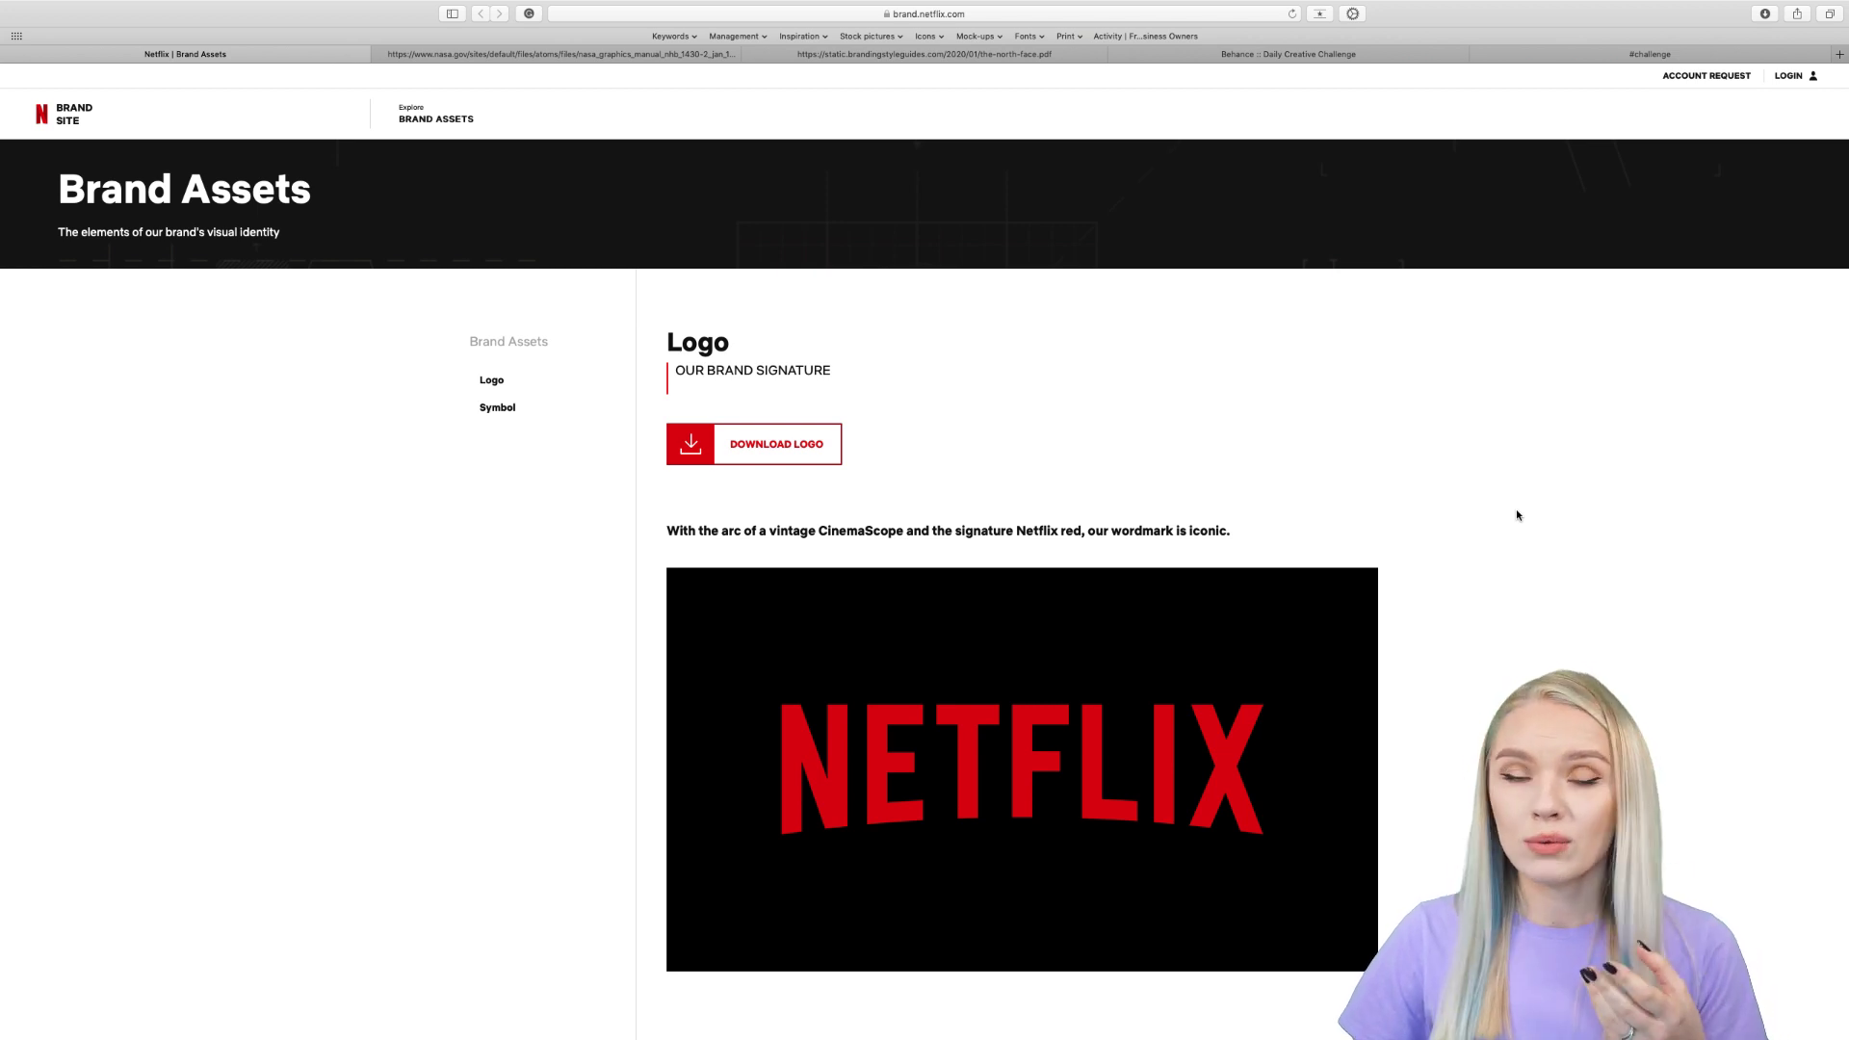
pyautogui.scroll(-3, 1517, 515)
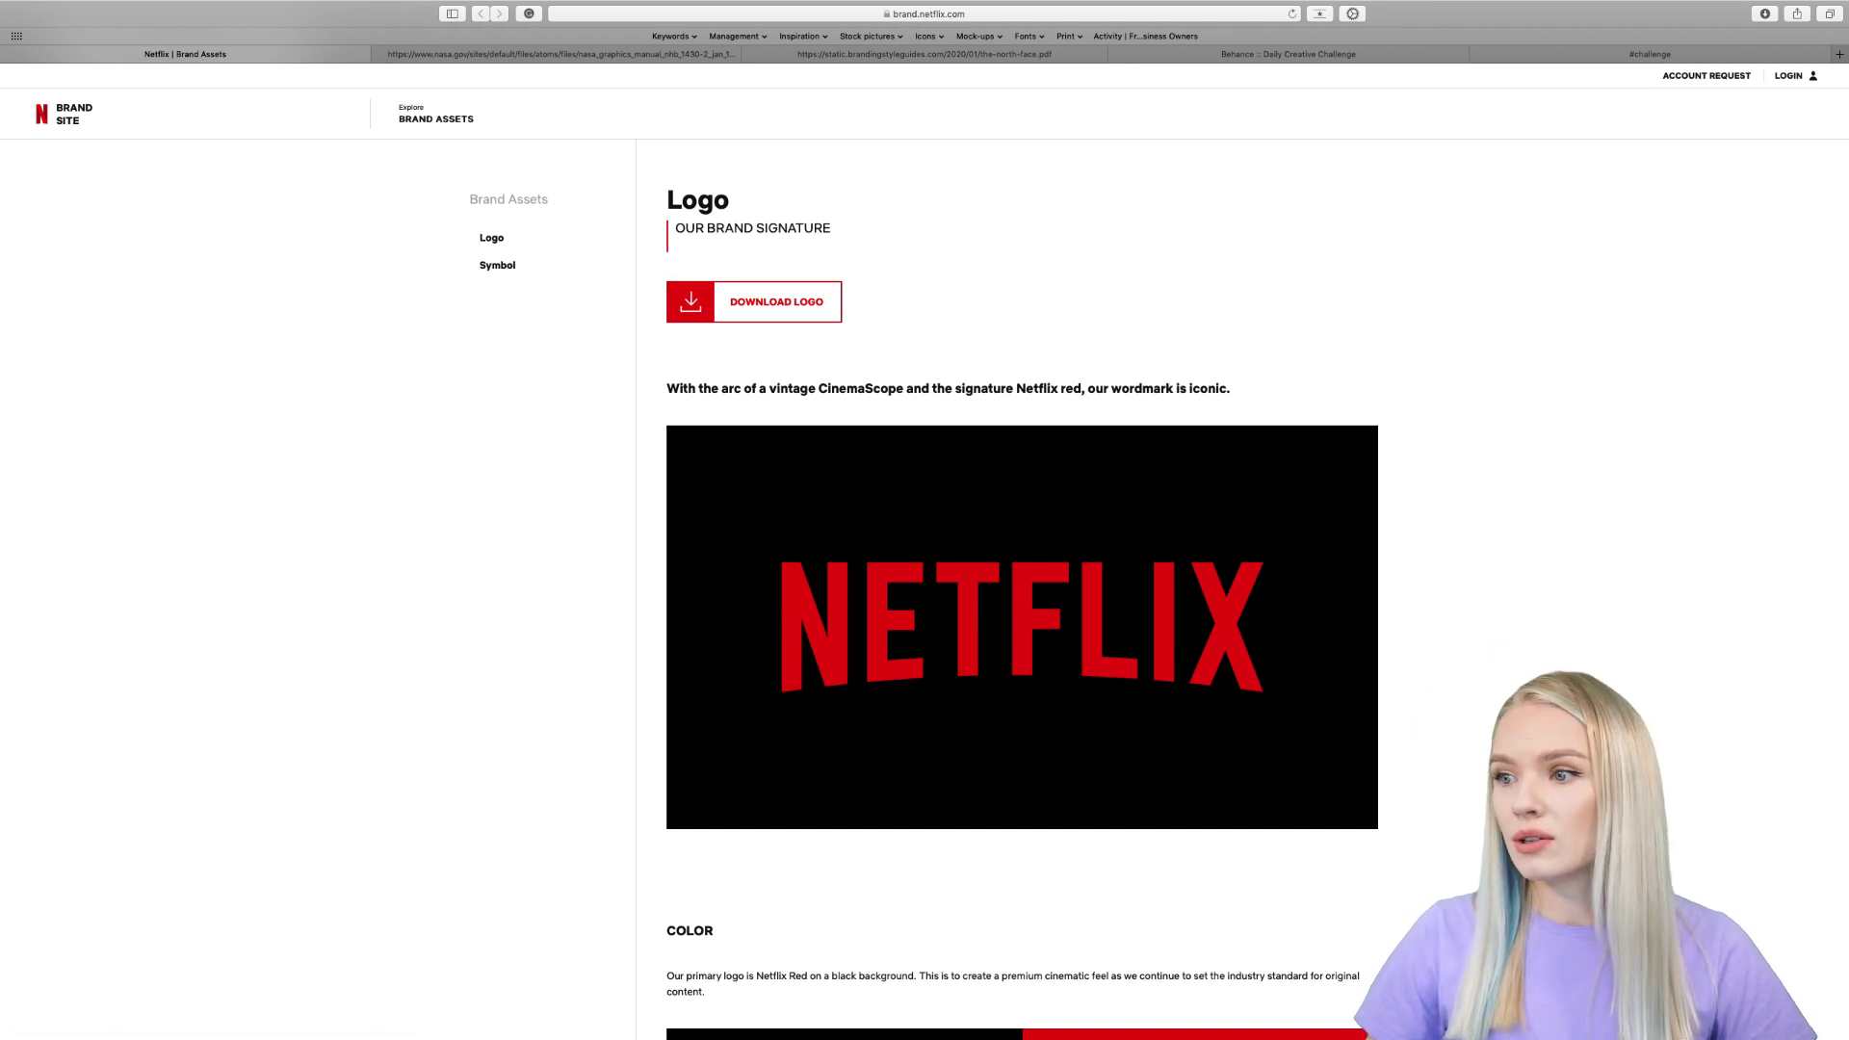
pyautogui.scroll(-10, 1021, 578)
pyautogui.scroll(-3, 1221, 619)
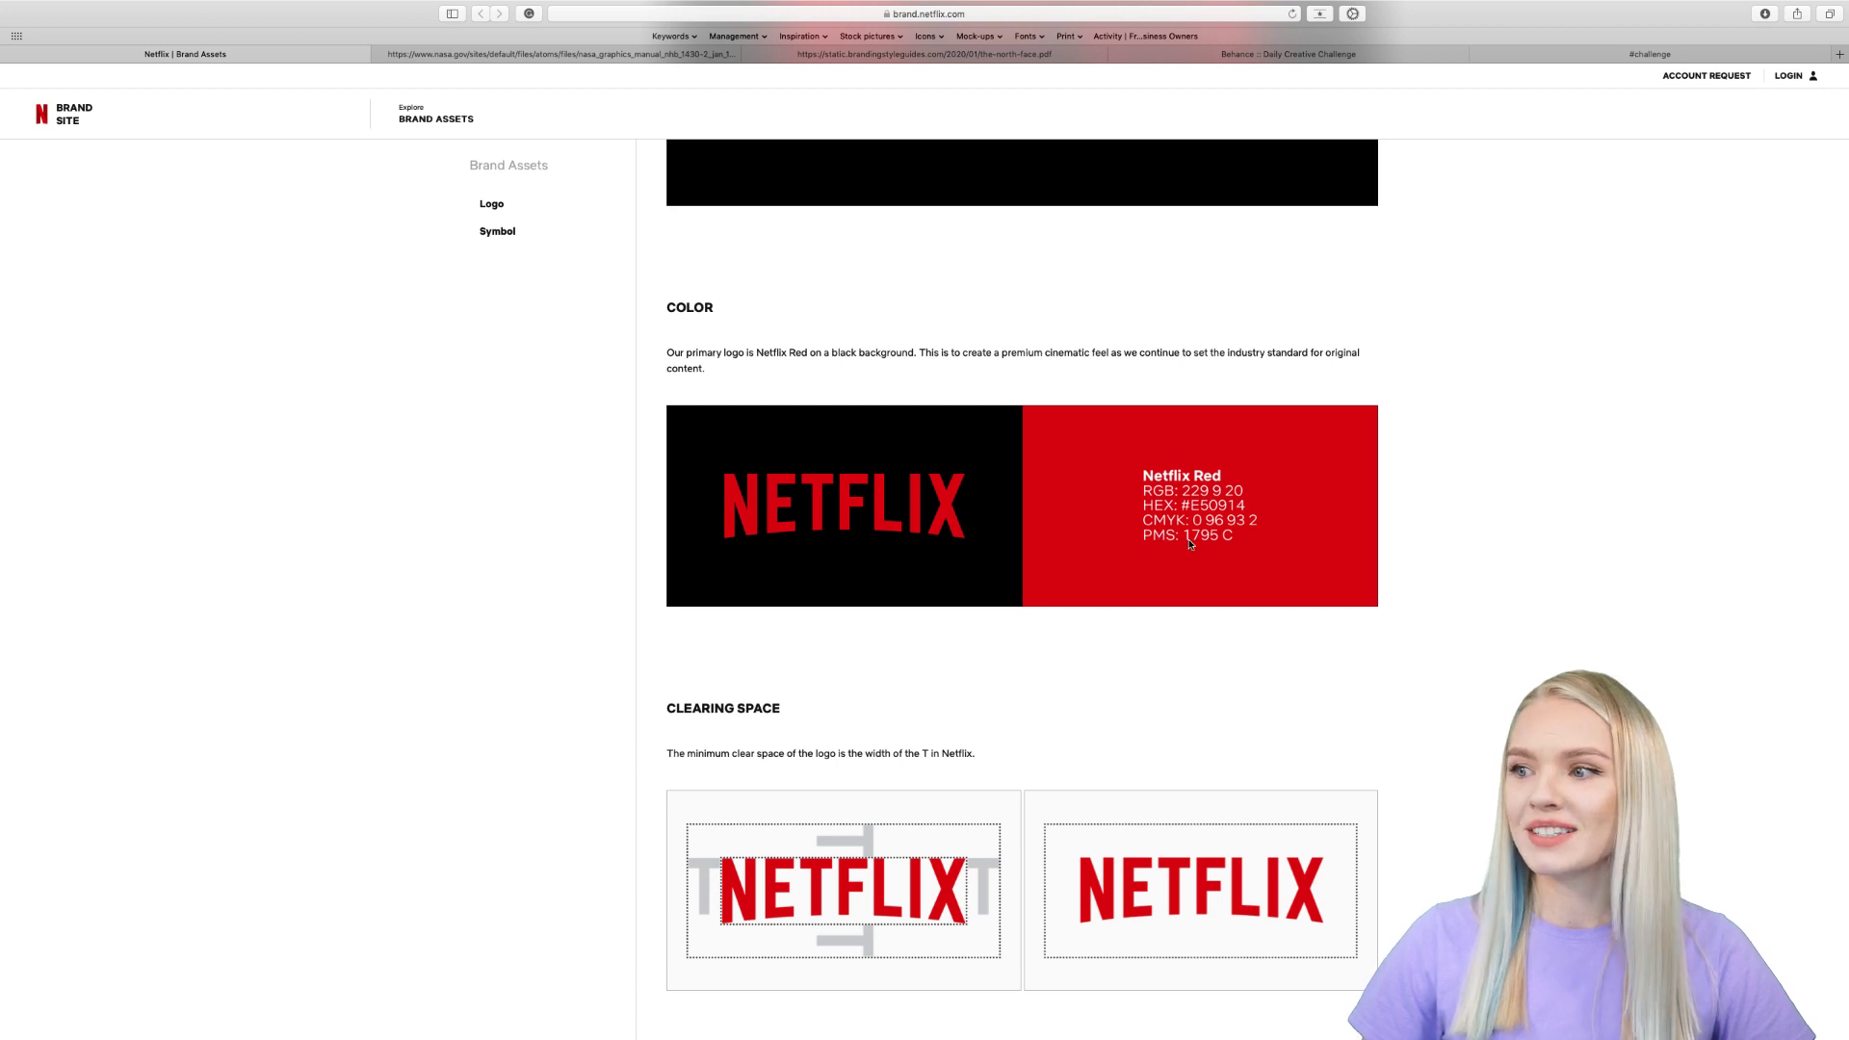
# Step: Review the Netflix logo usage rules, from clearing space and logo on color to the Avoid and Considerations examples
pyautogui.scroll(-5, 1422, 575)
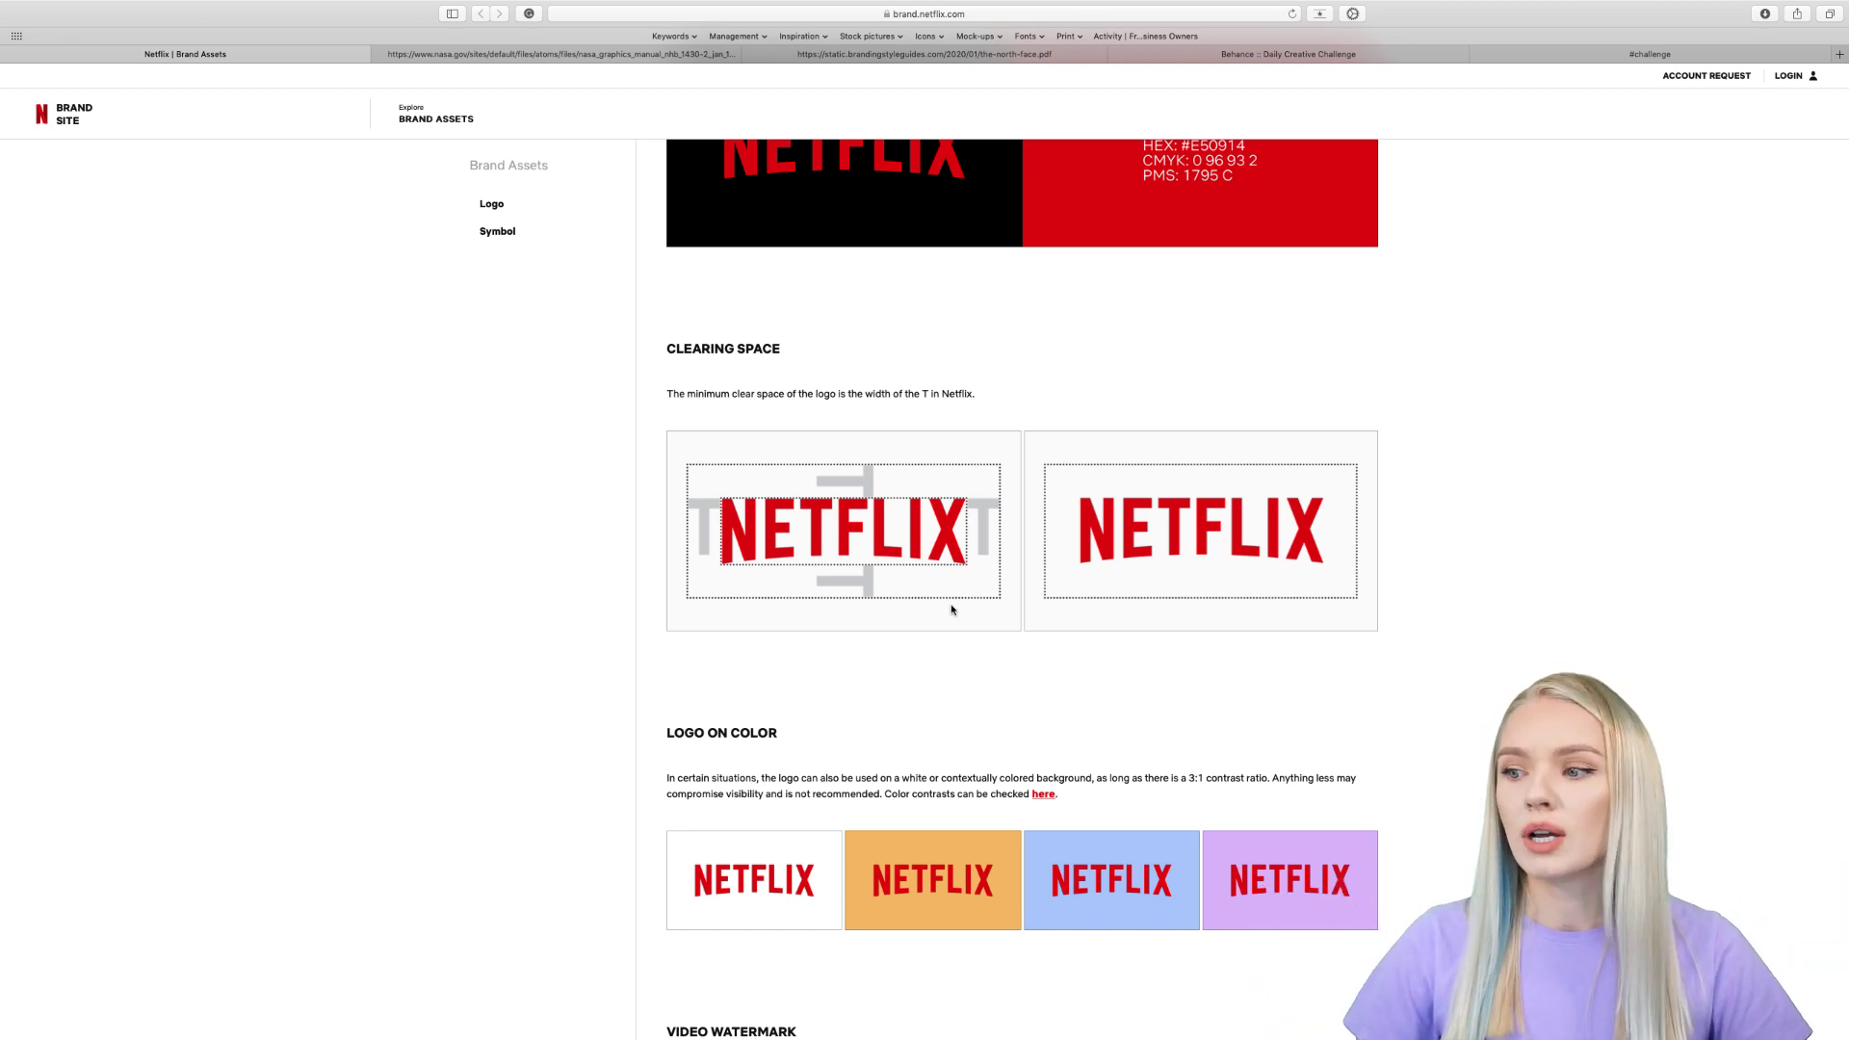
pyautogui.scroll(-1, 1491, 746)
pyautogui.scroll(-5, 1491, 745)
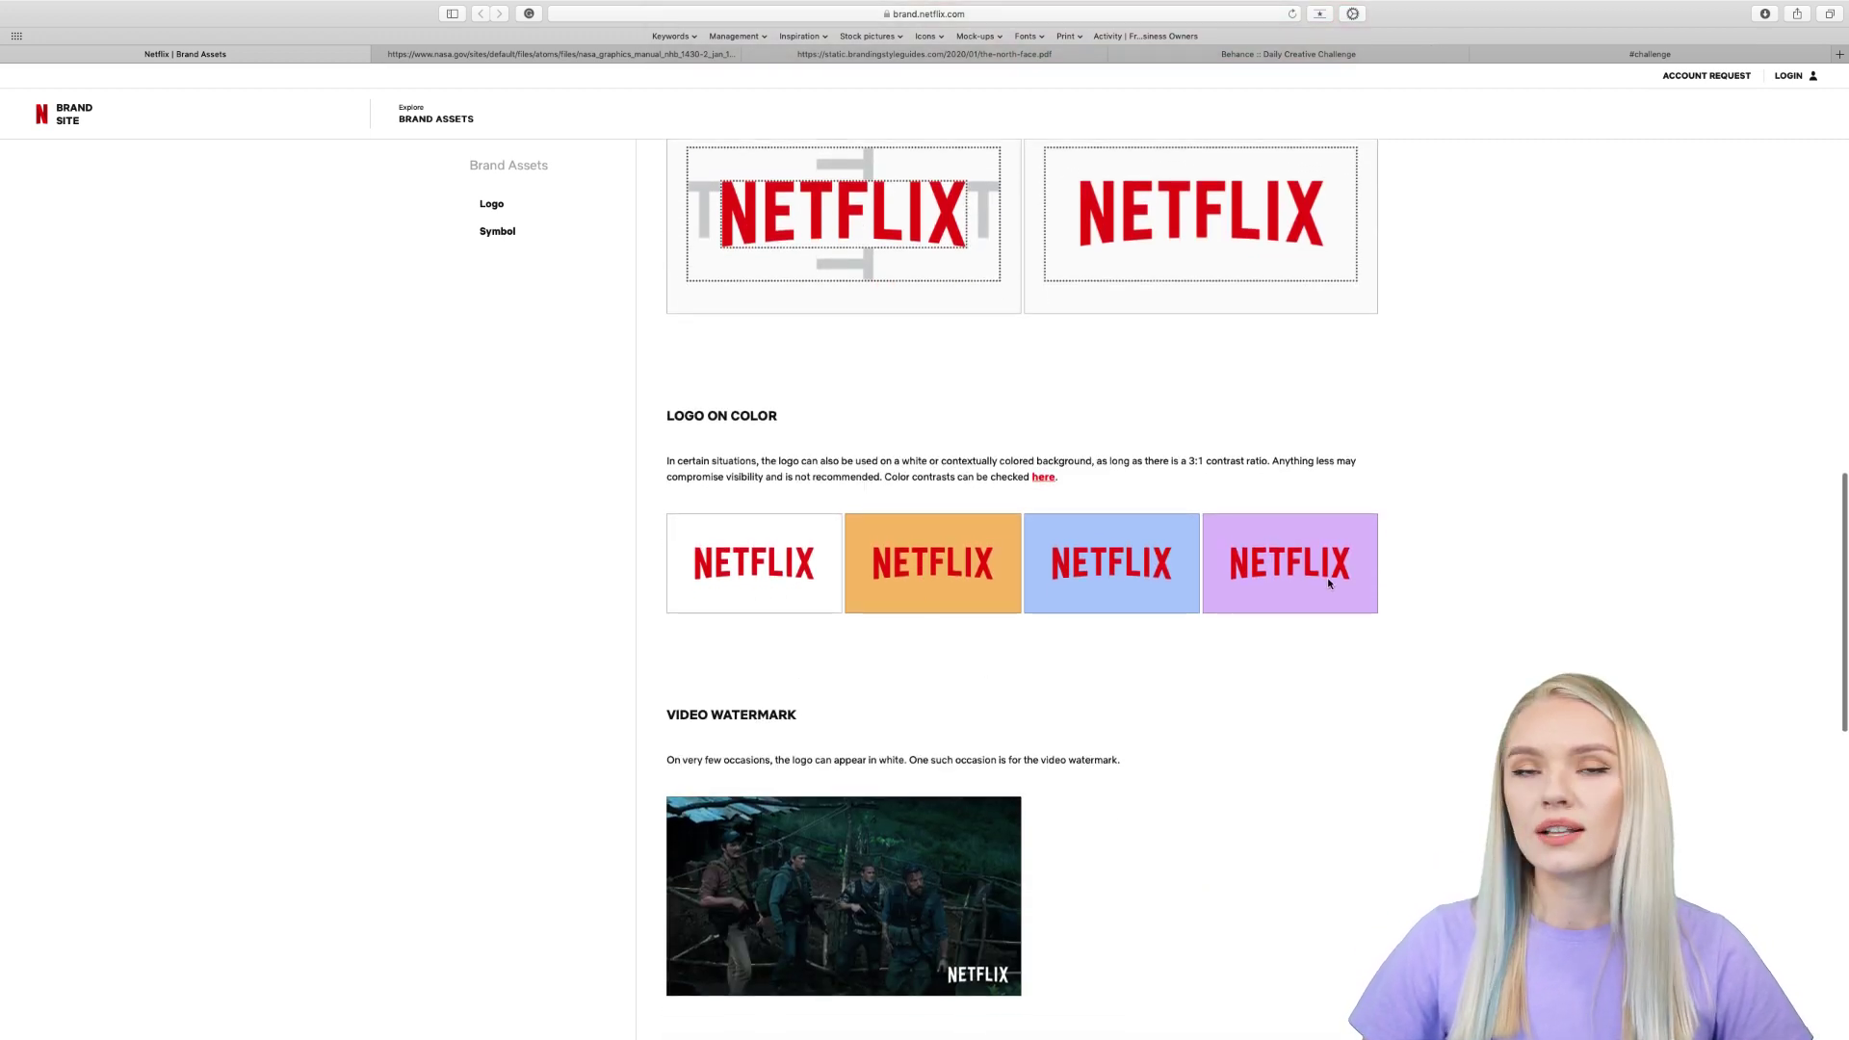
pyautogui.scroll(-5, 1412, 639)
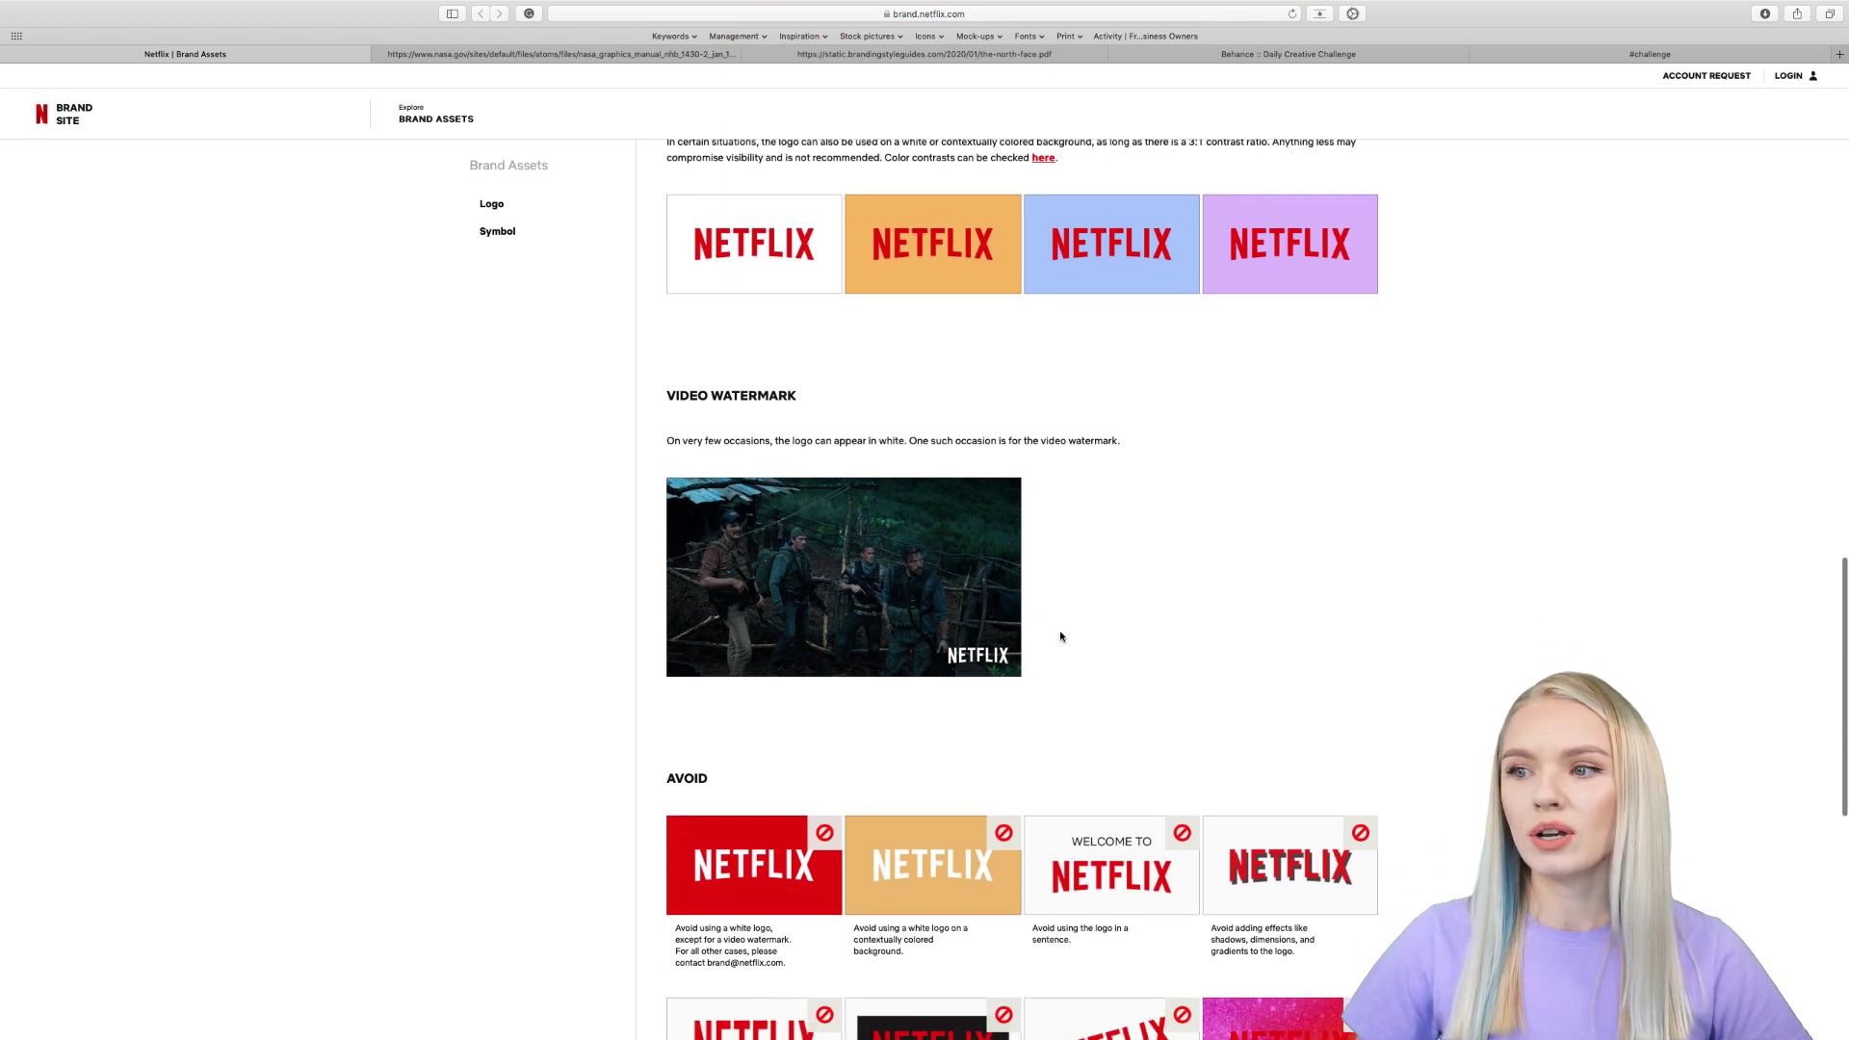
pyautogui.scroll(-8, 1452, 653)
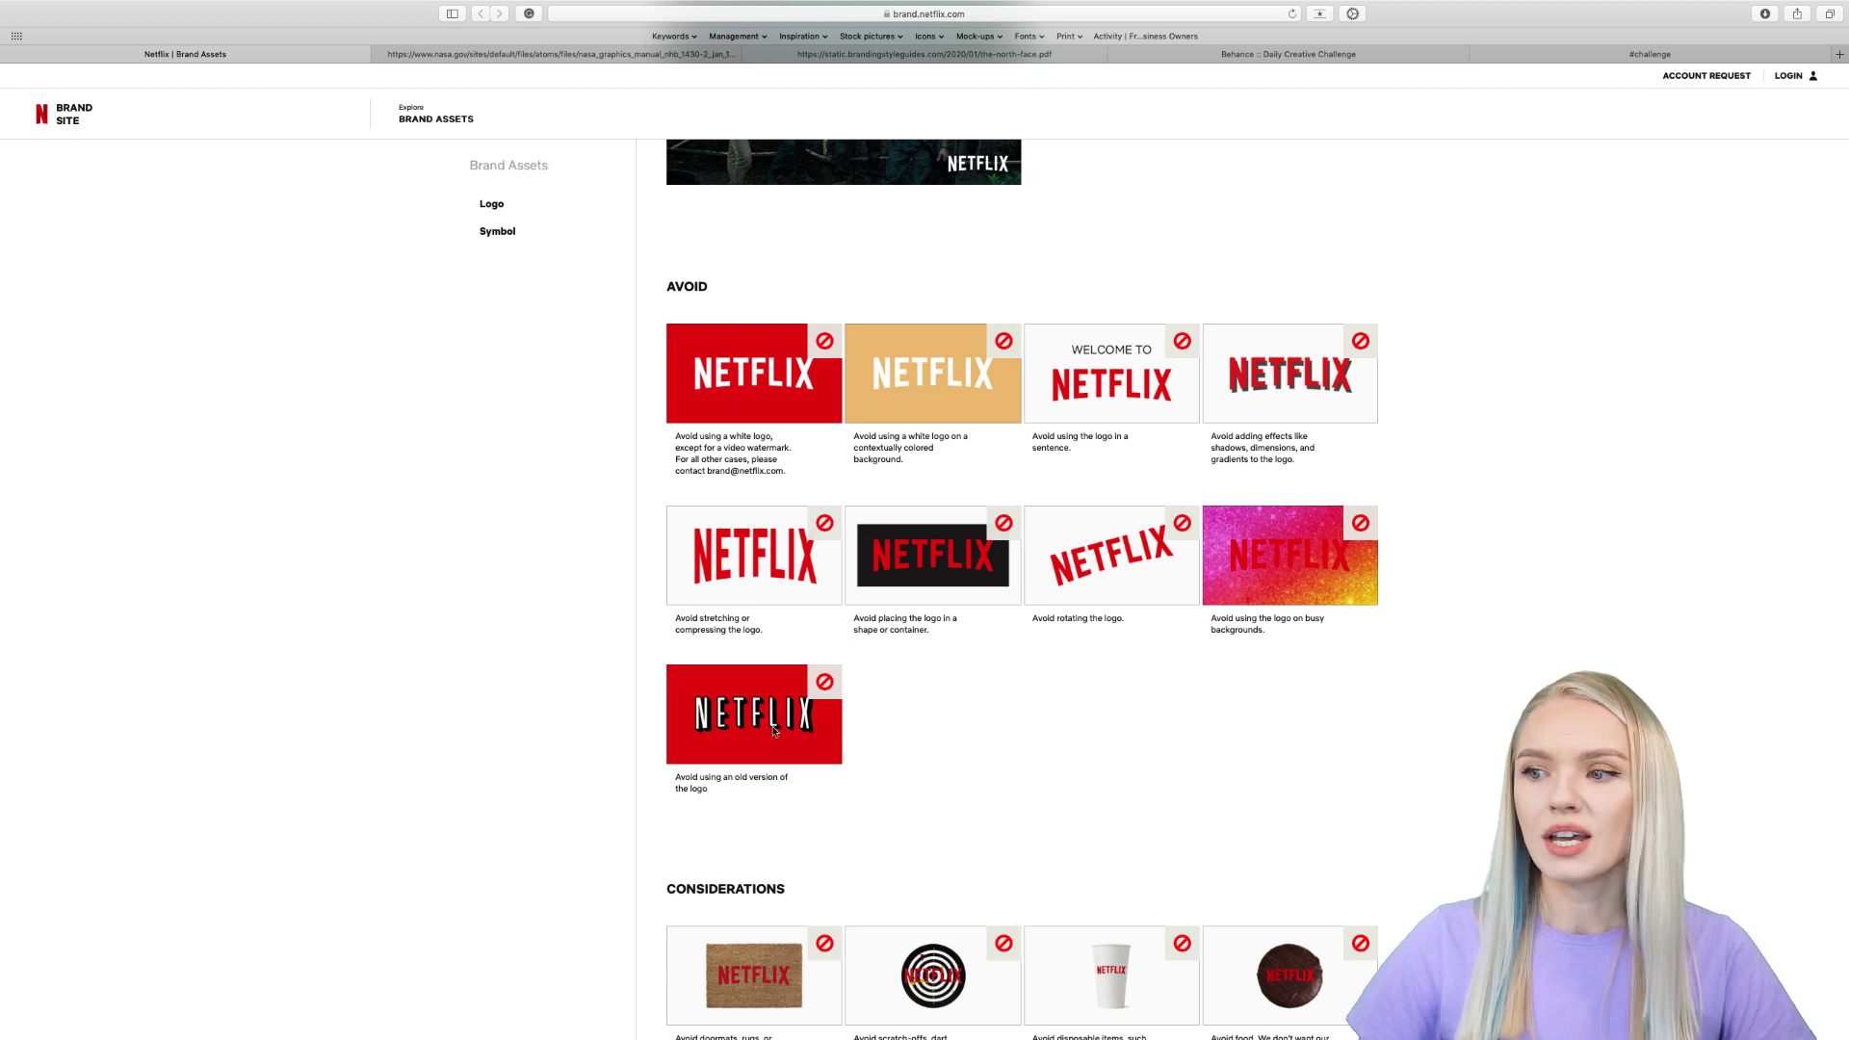
pyautogui.scroll(-5, 1467, 736)
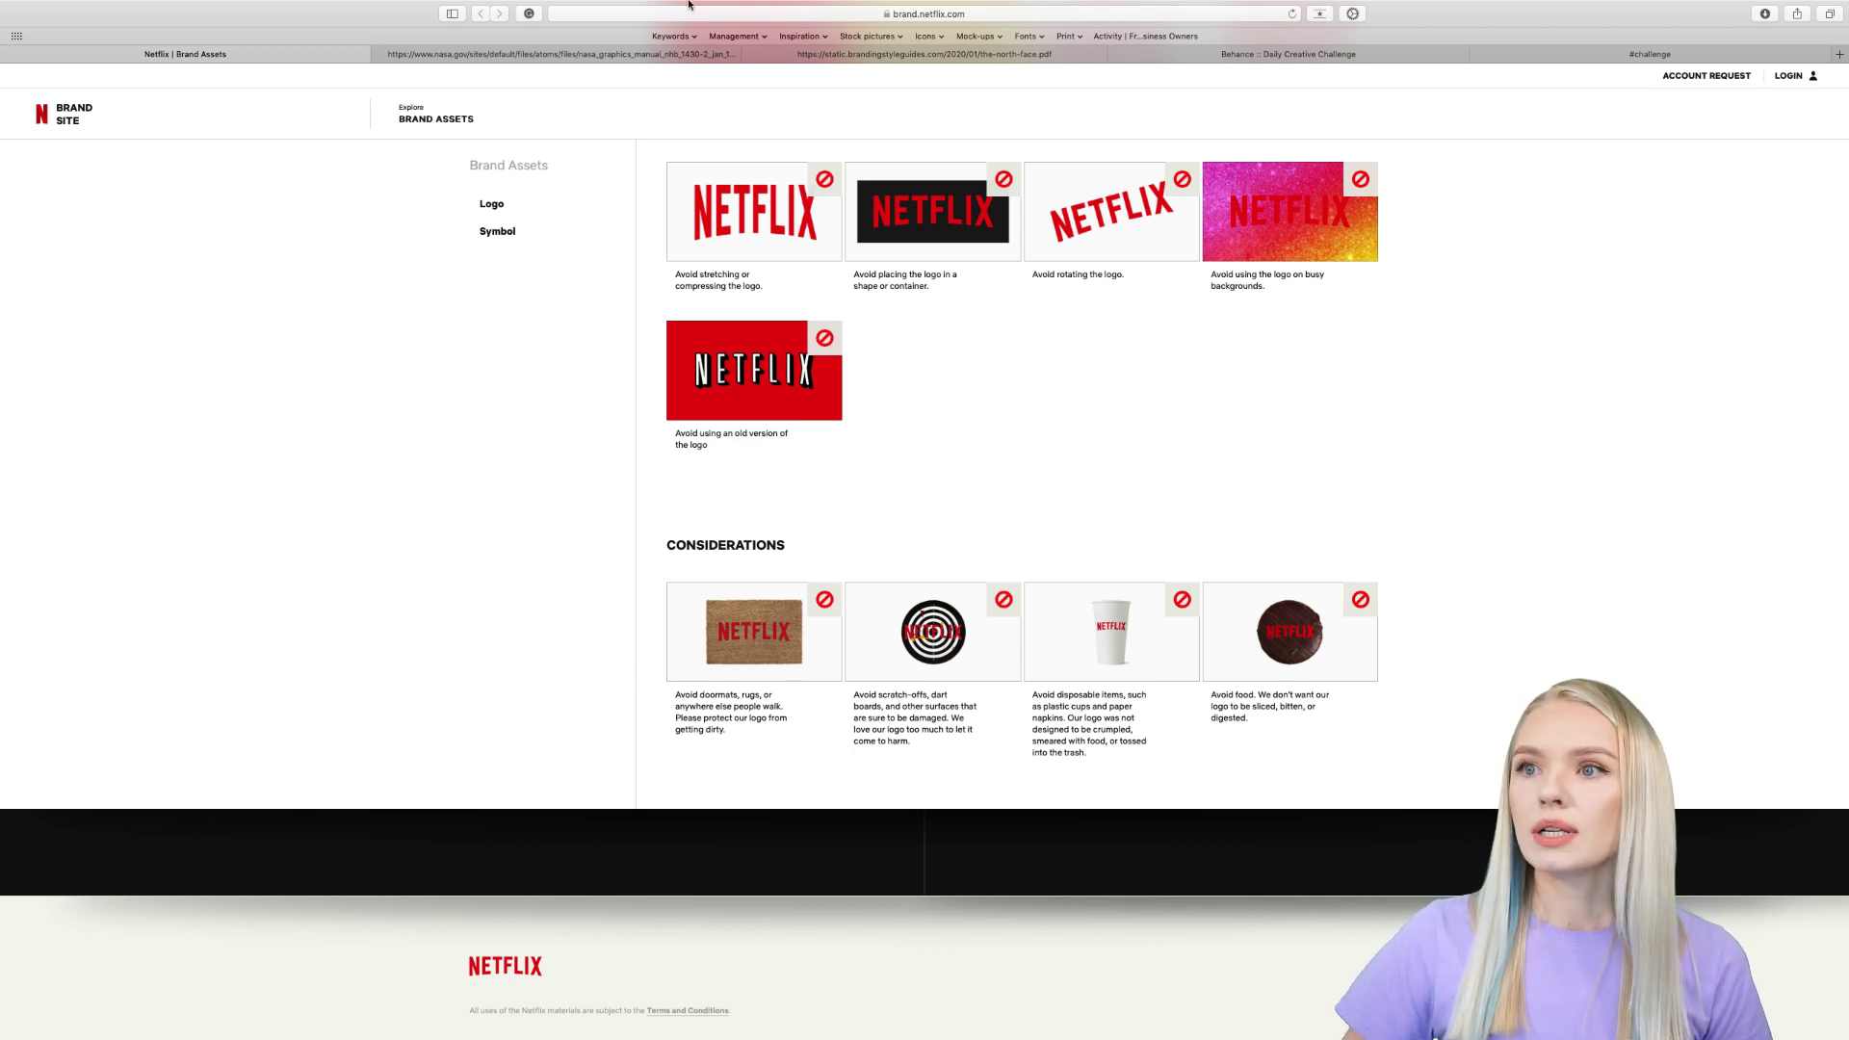
# Step: Switch to the NASA graphics manual PDF and examine the pages on NASA color and color standards
pyautogui.click(613, 73)
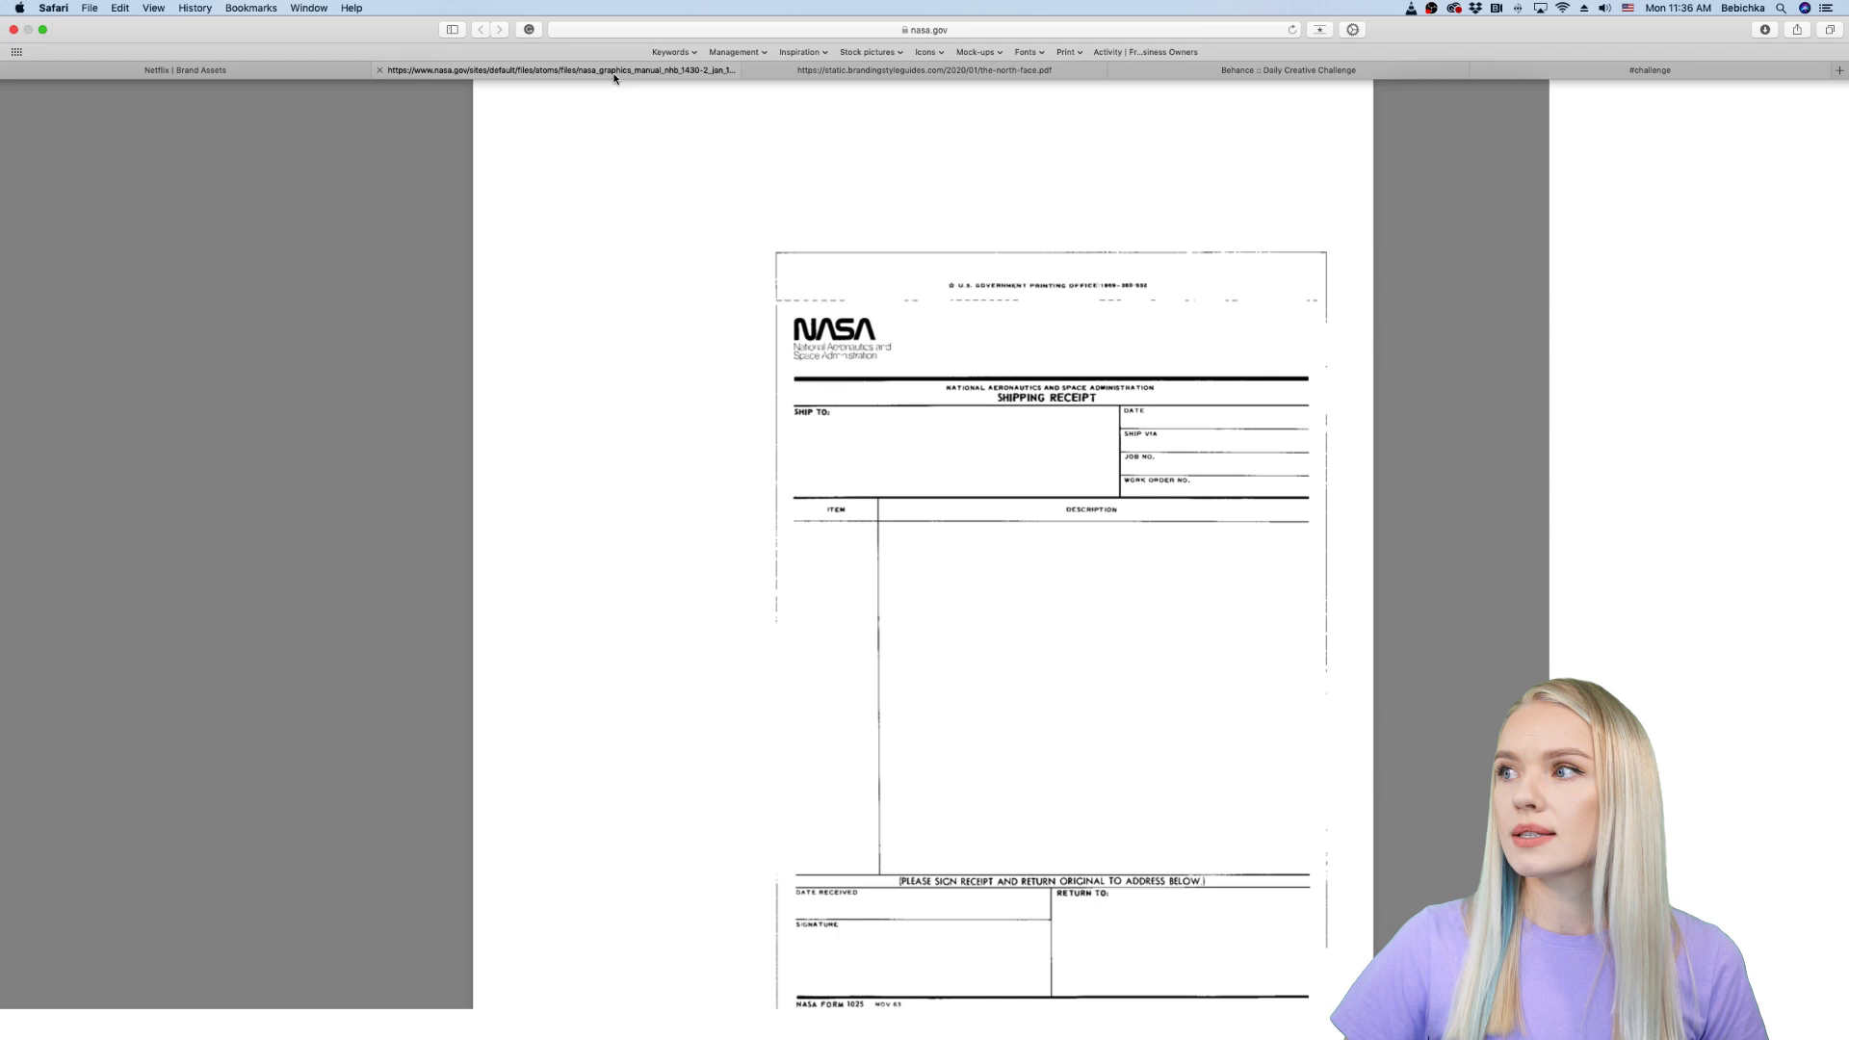
pyautogui.scroll(-20, 1321, 628)
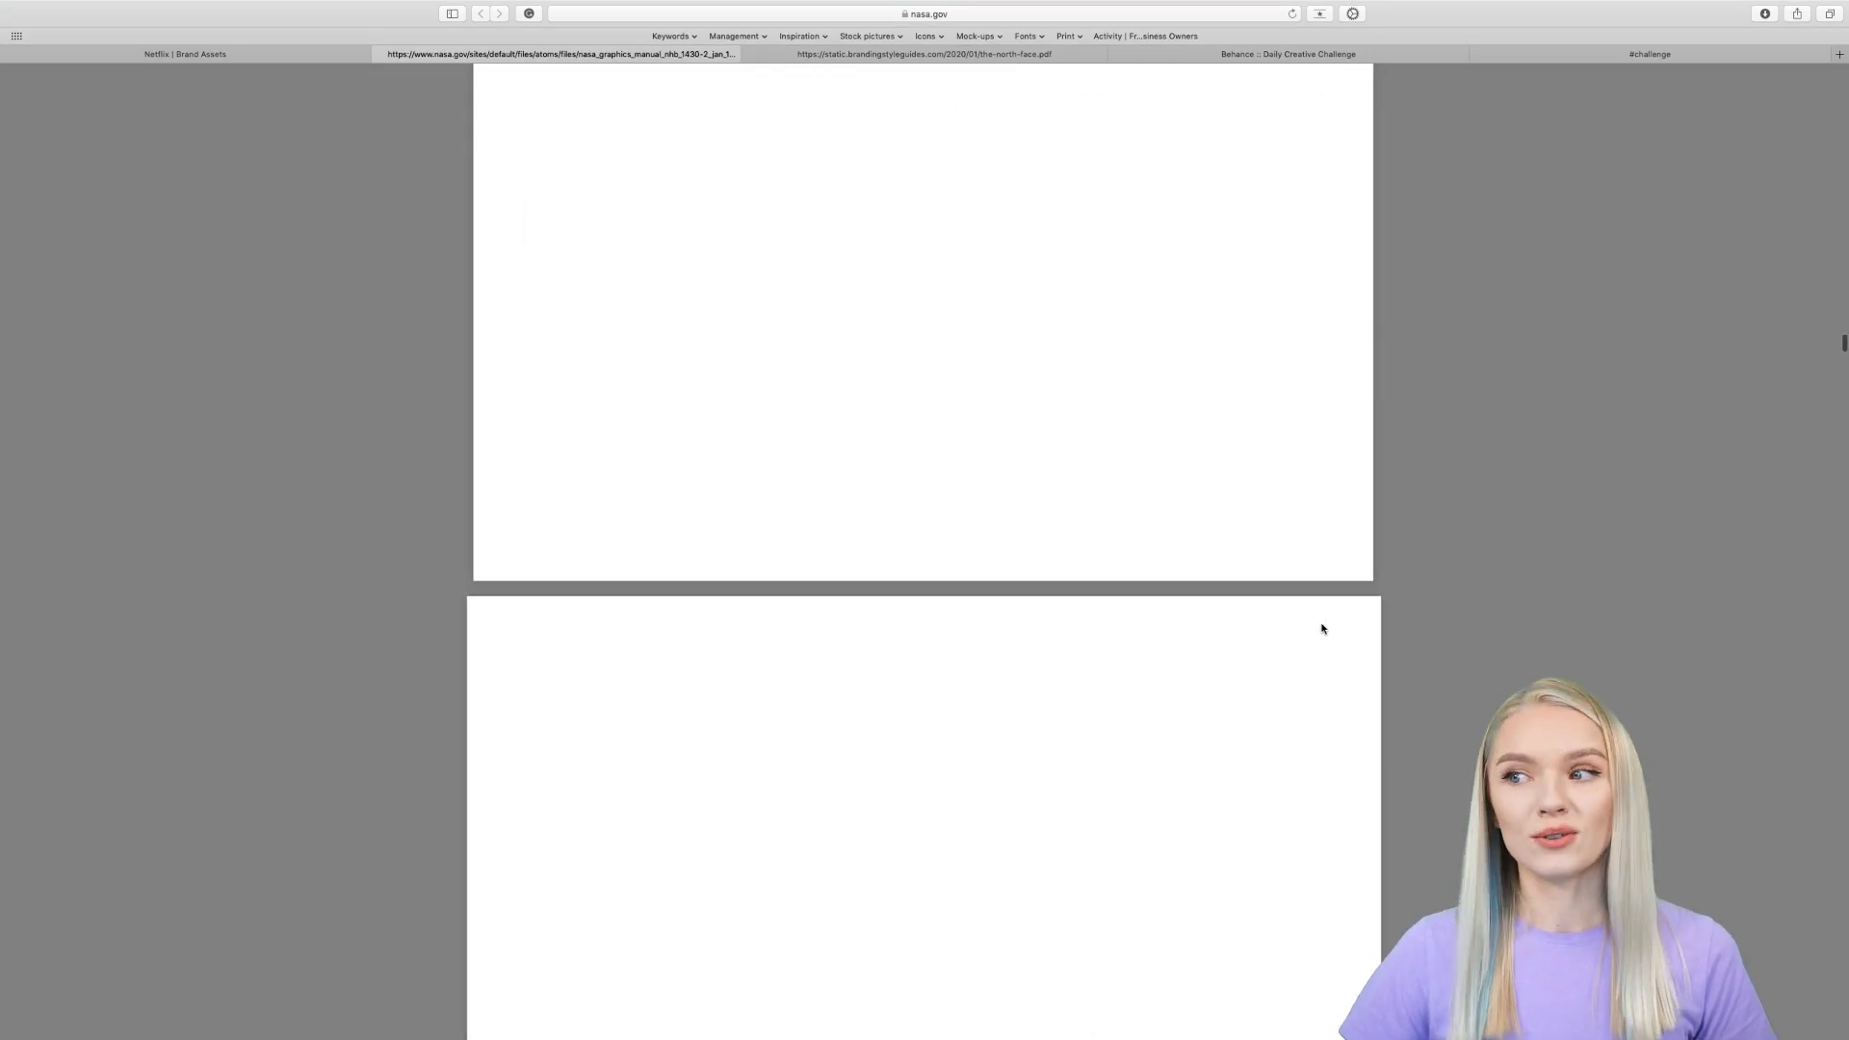
pyautogui.scroll(10, 1321, 628)
pyautogui.scroll(5, 1321, 628)
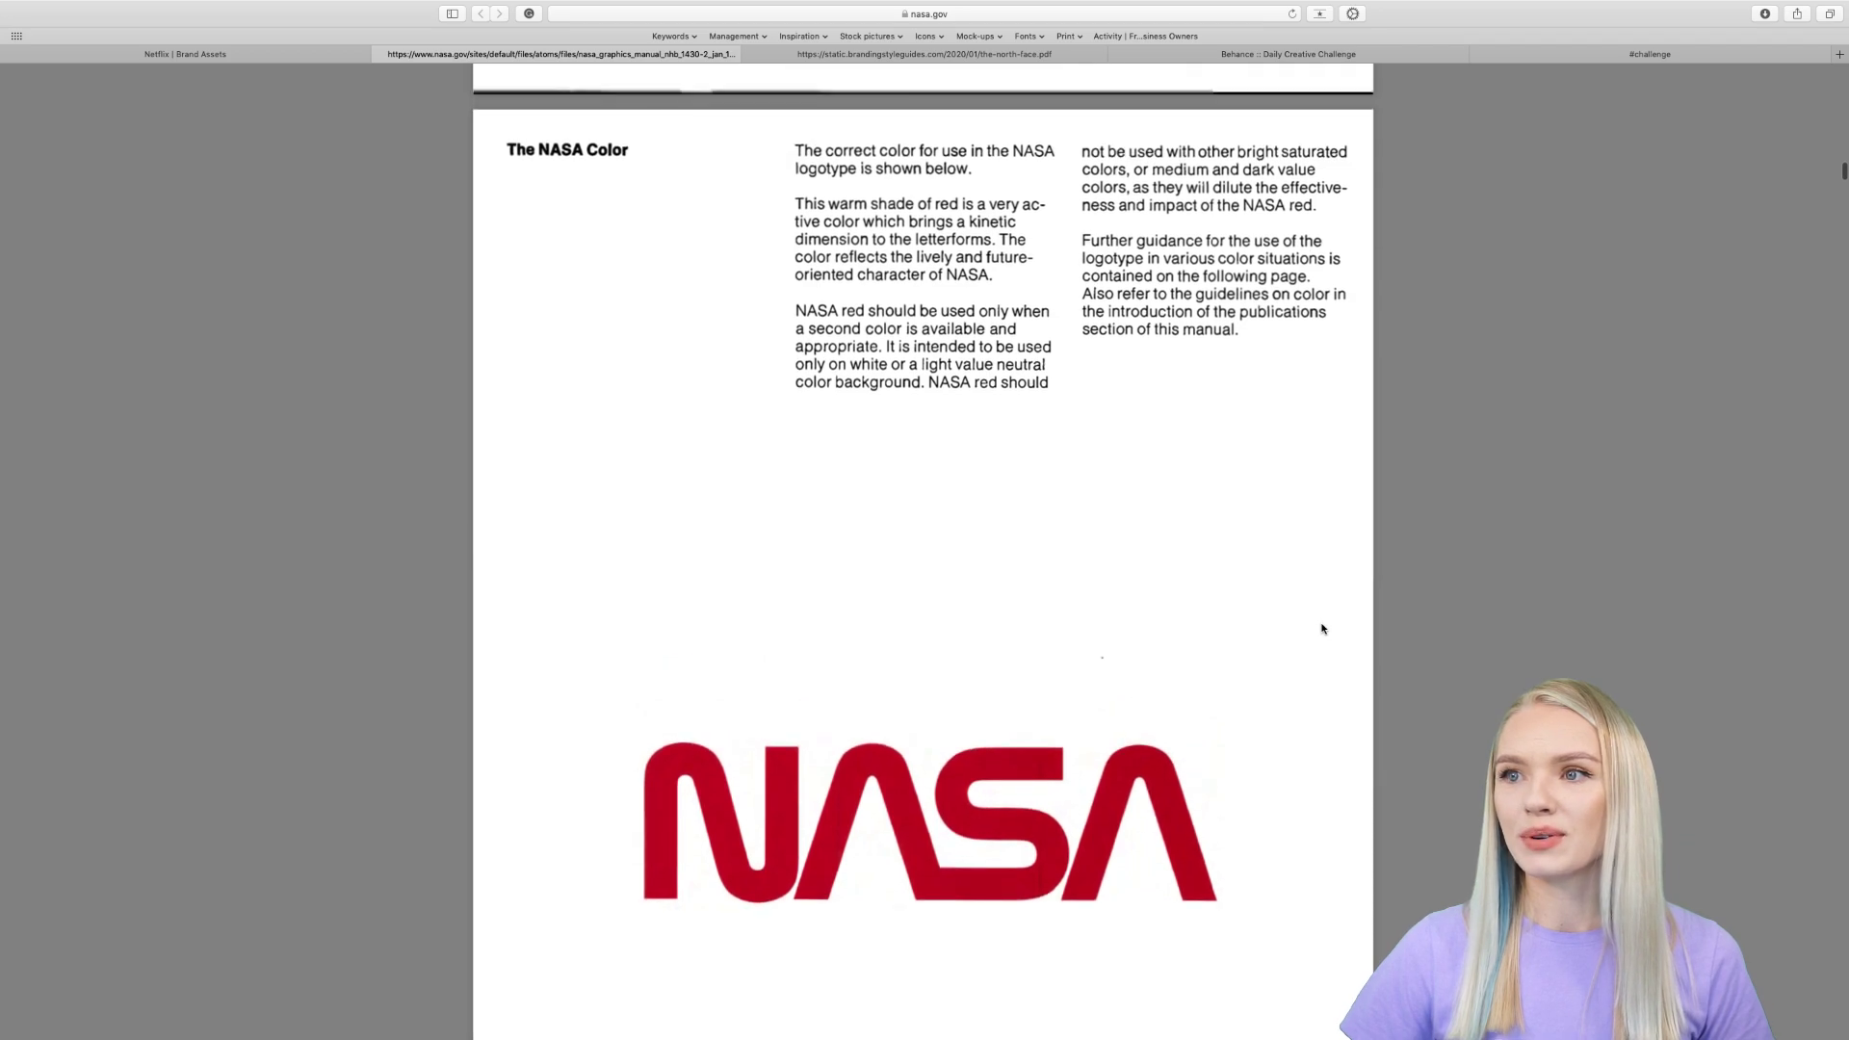
pyautogui.scroll(10, 1322, 628)
pyautogui.scroll(10, 1321, 628)
pyautogui.scroll(-10, 1322, 628)
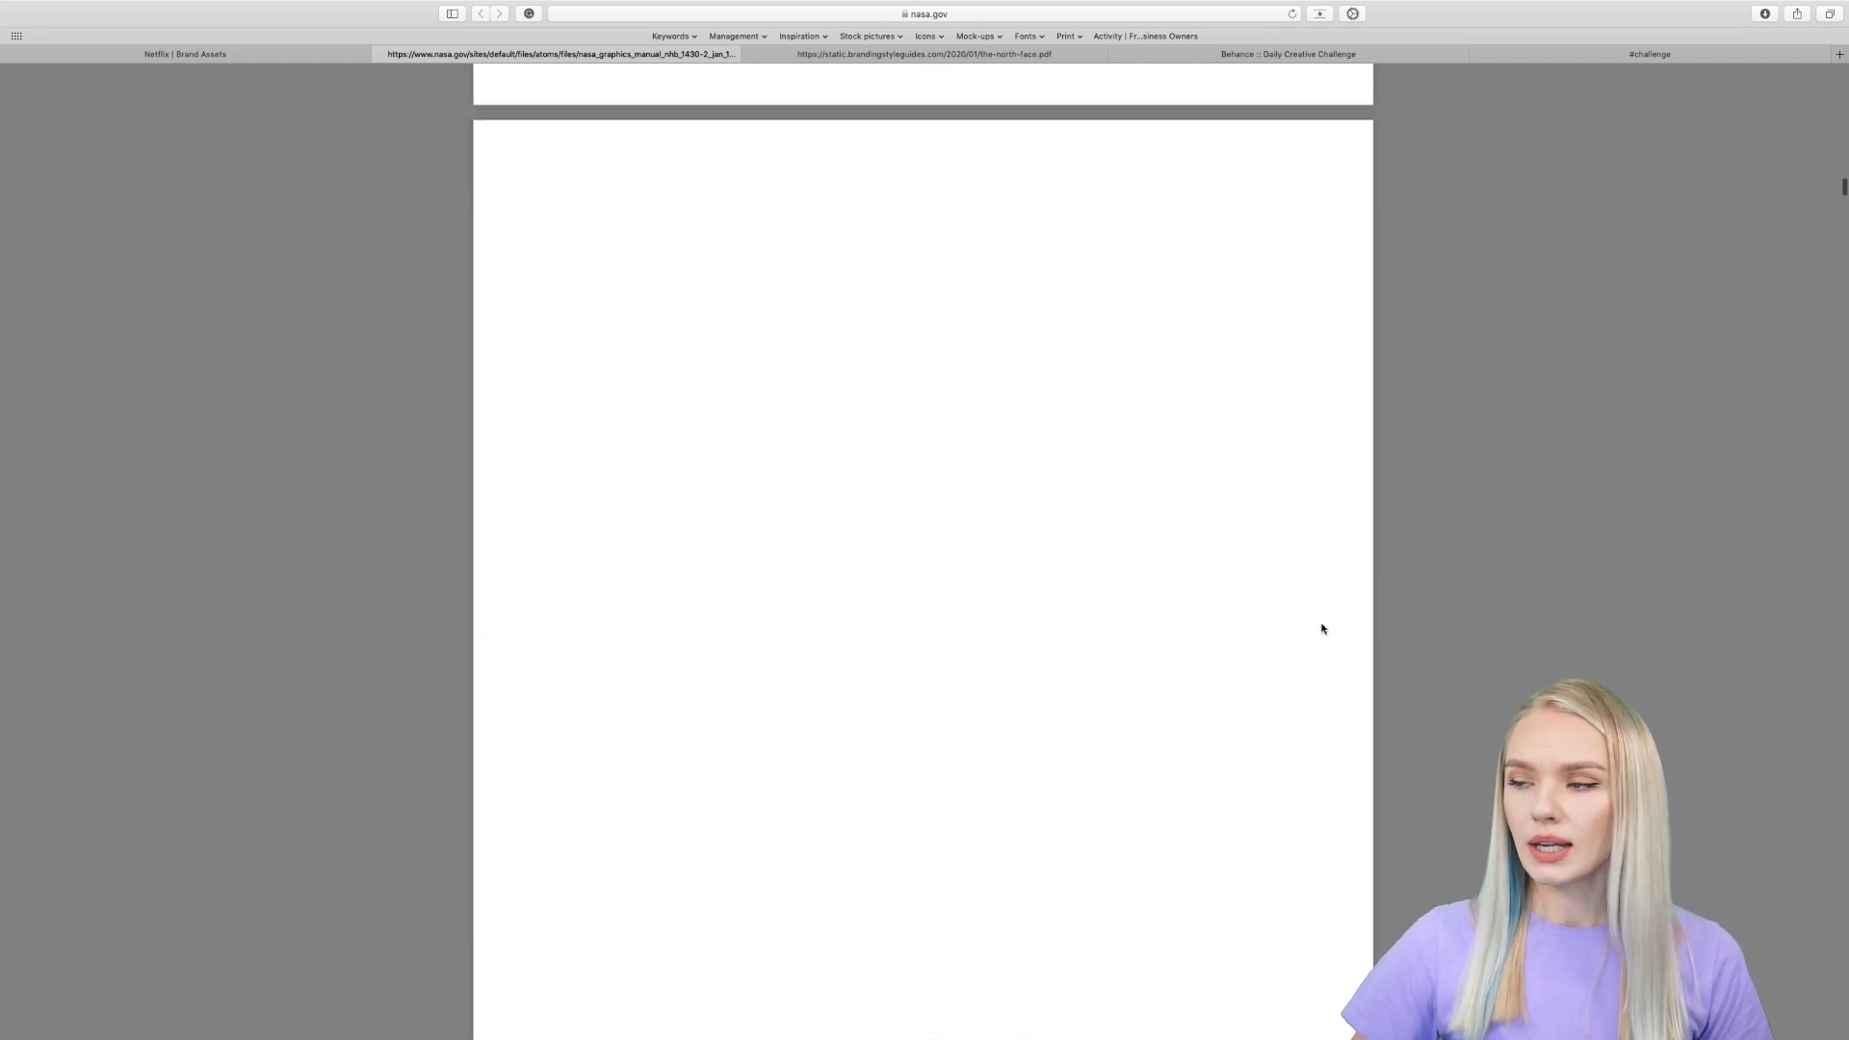
pyautogui.scroll(-5, 1322, 628)
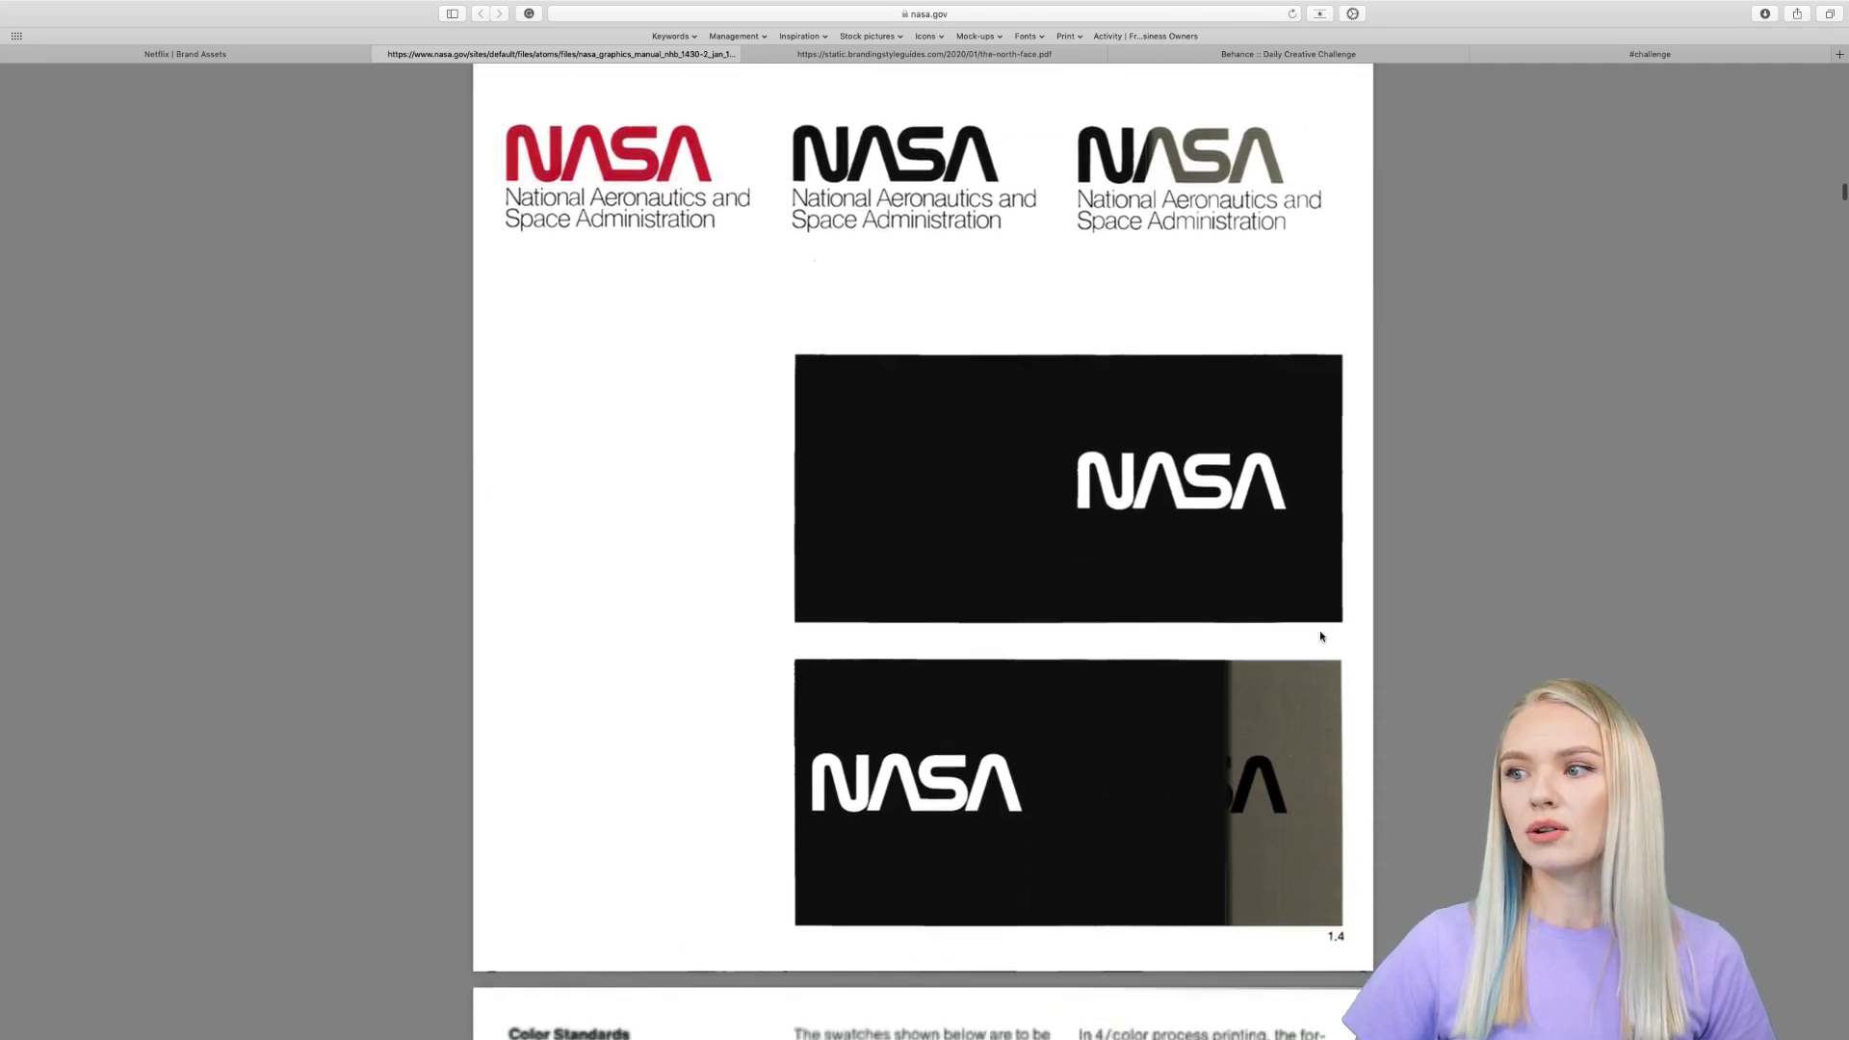
pyautogui.scroll(-10, 1322, 636)
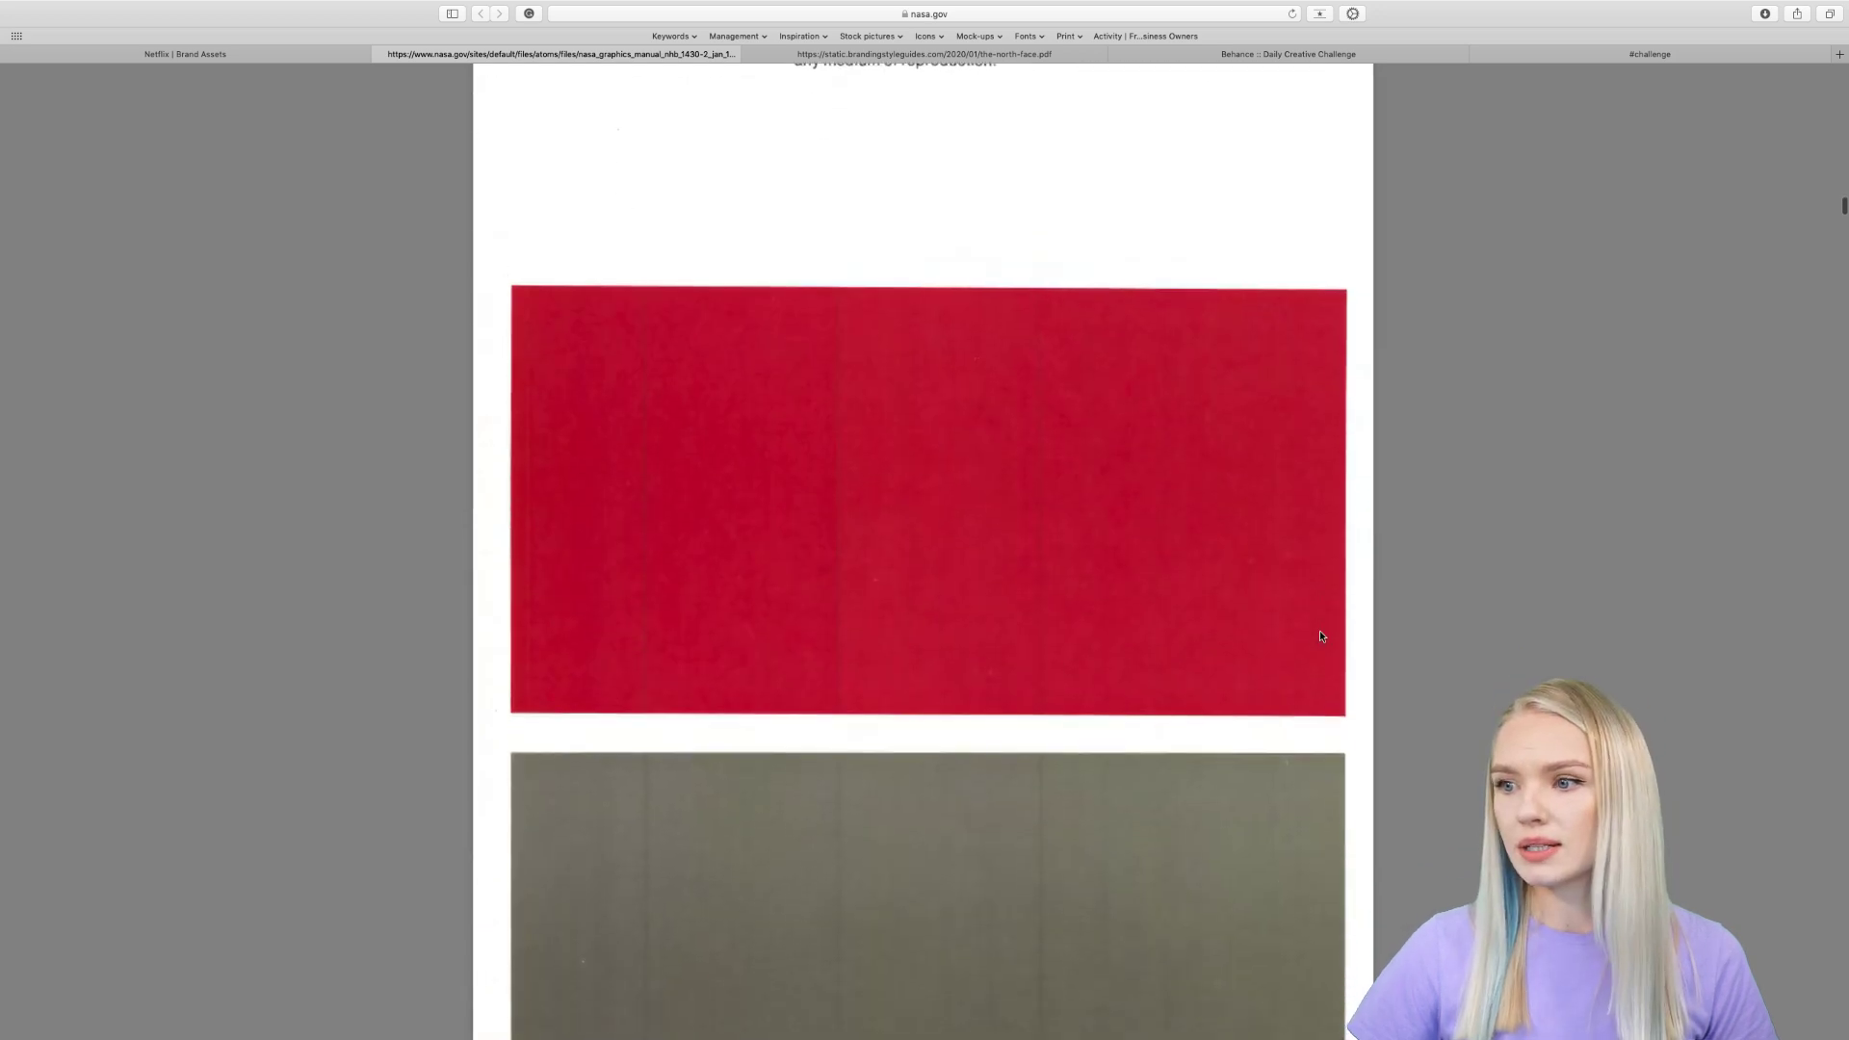
pyautogui.scroll(-4, 1320, 635)
pyautogui.scroll(3, 1321, 635)
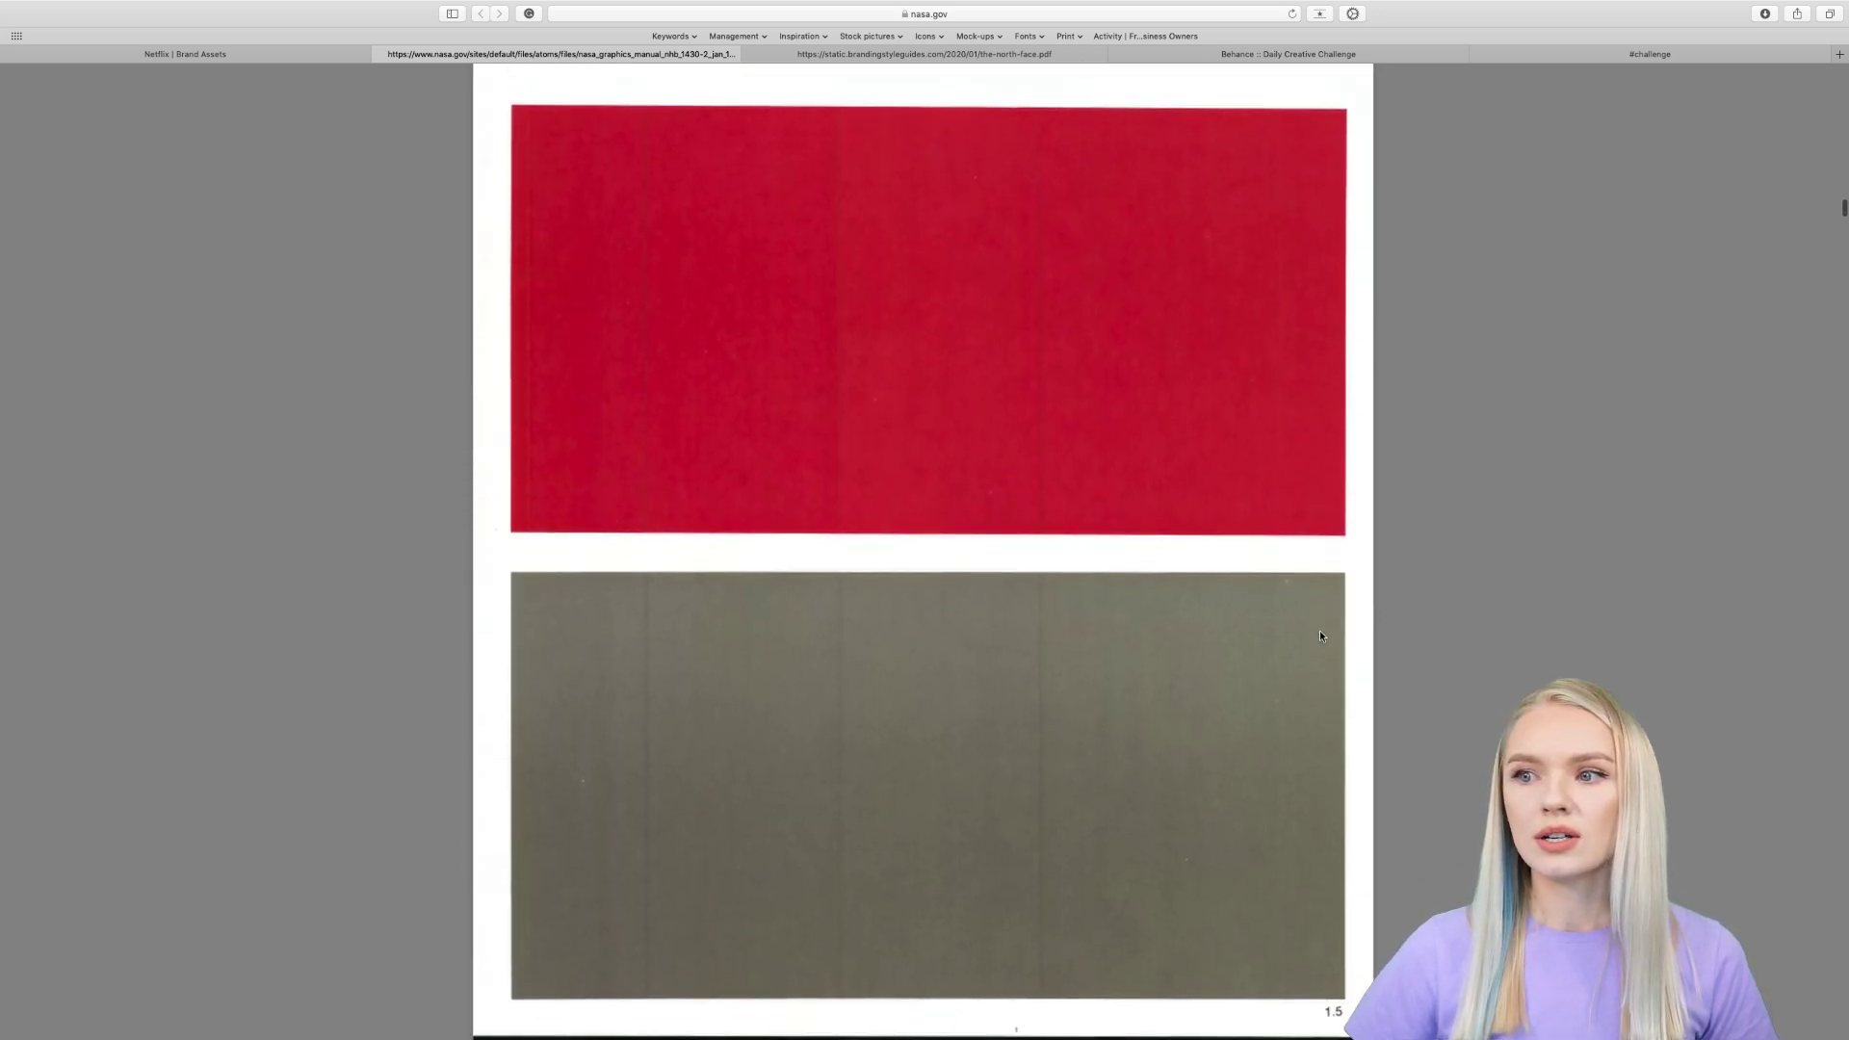
# Step: Examine the manual's page on incorrect uses of the NASA logotype, including its rules and numbered examples
pyautogui.scroll(-13, 1123, 604)
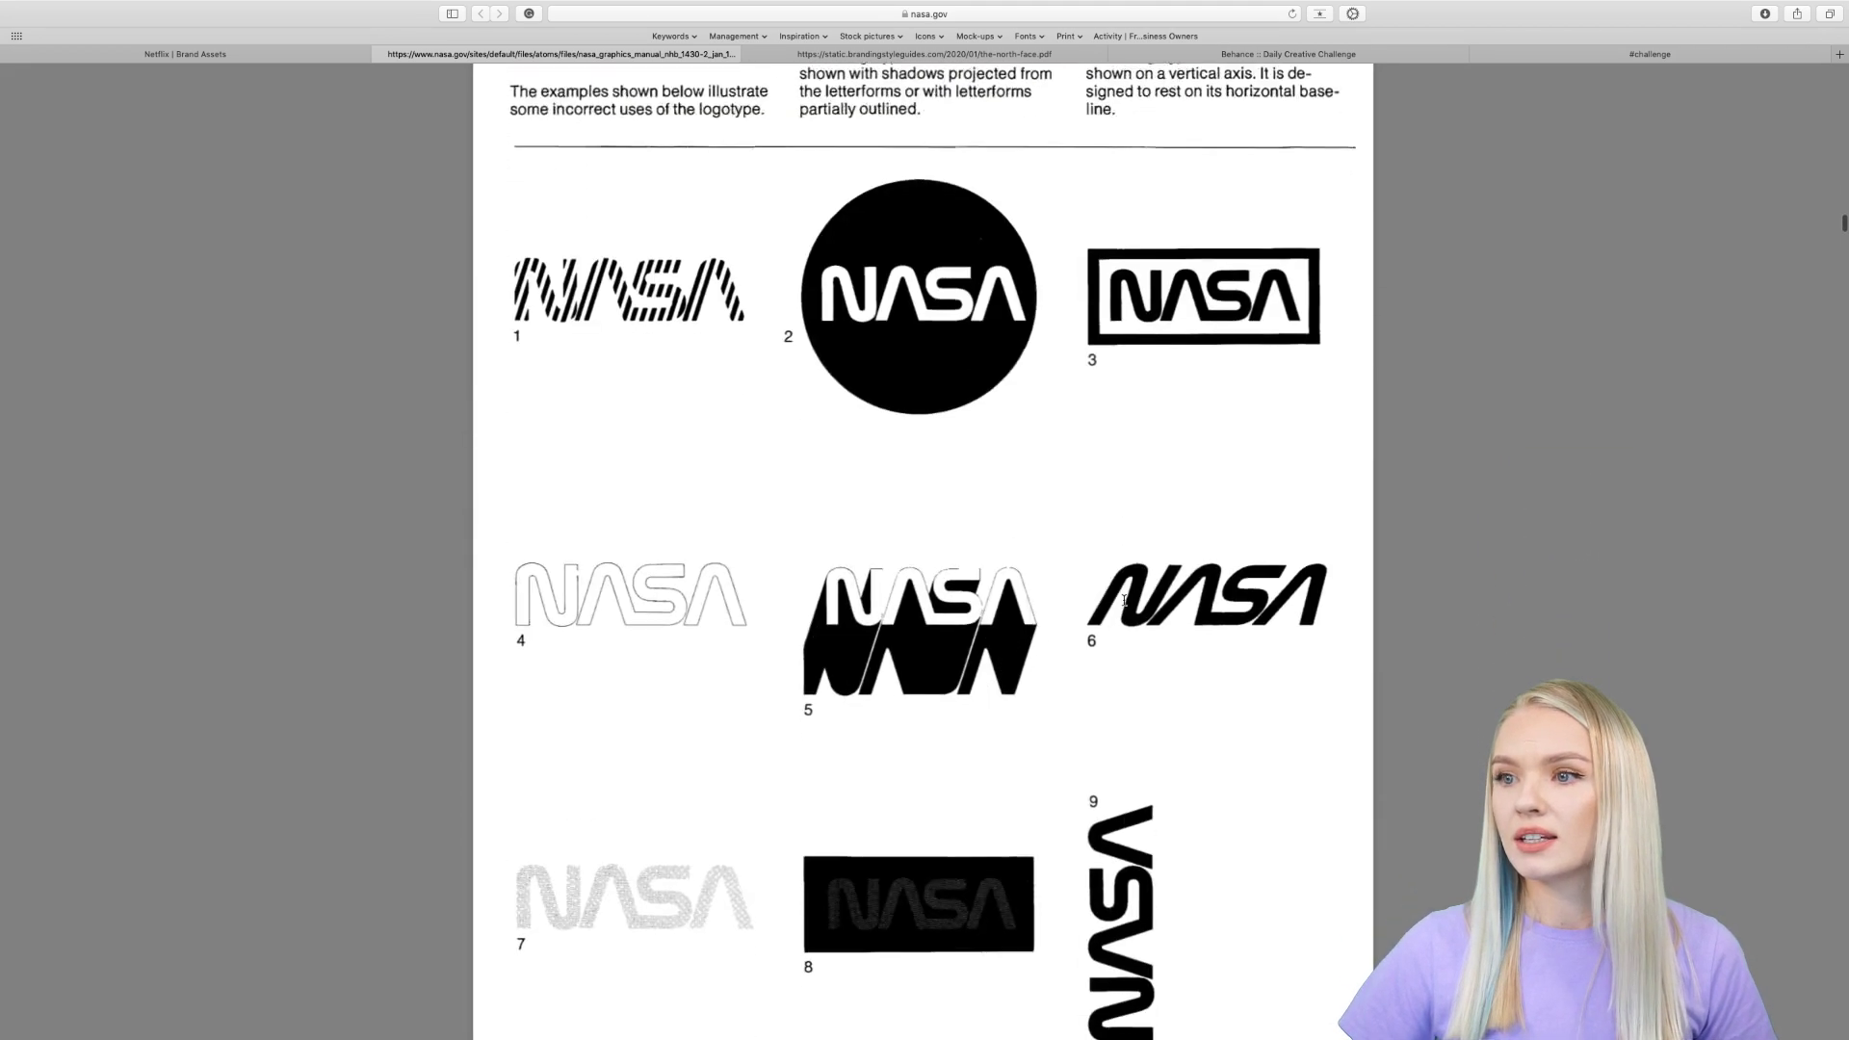
pyautogui.scroll(-2, 1124, 600)
pyautogui.scroll(5, 1124, 600)
pyautogui.scroll(1, 1124, 600)
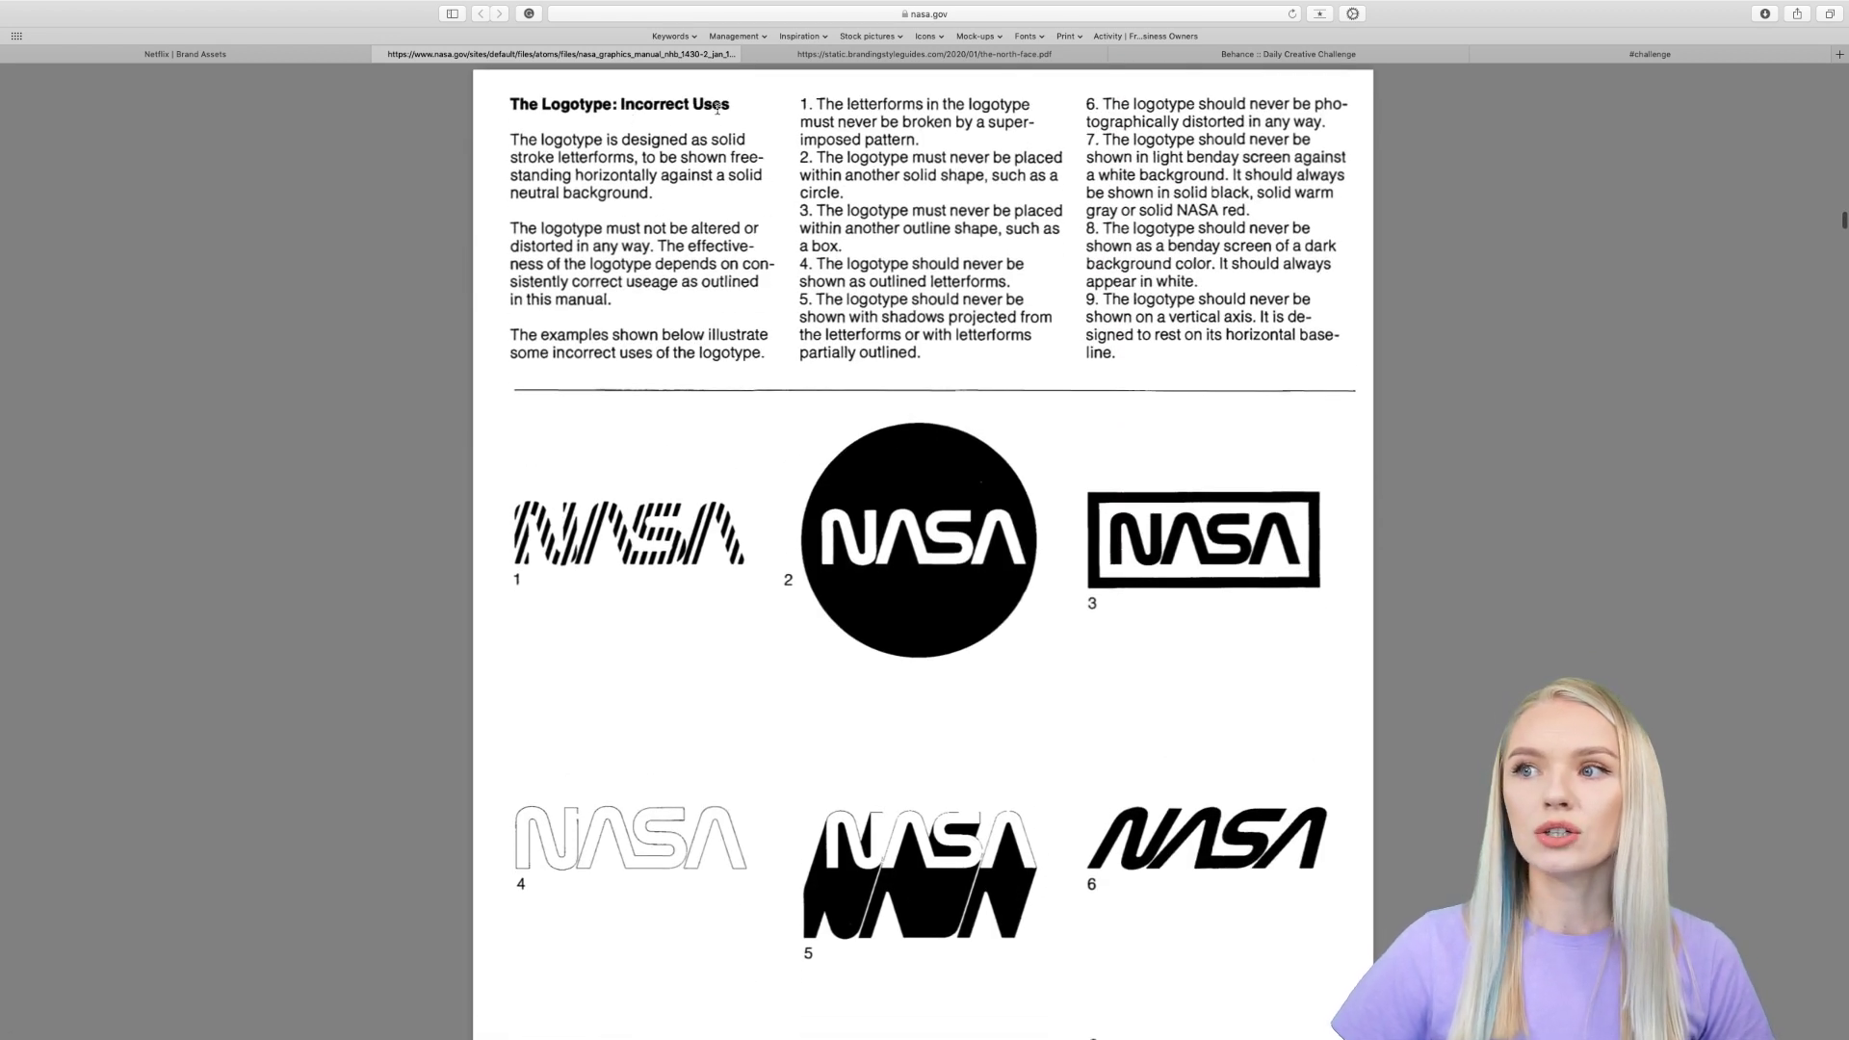
pyautogui.scroll(-5, 1252, 661)
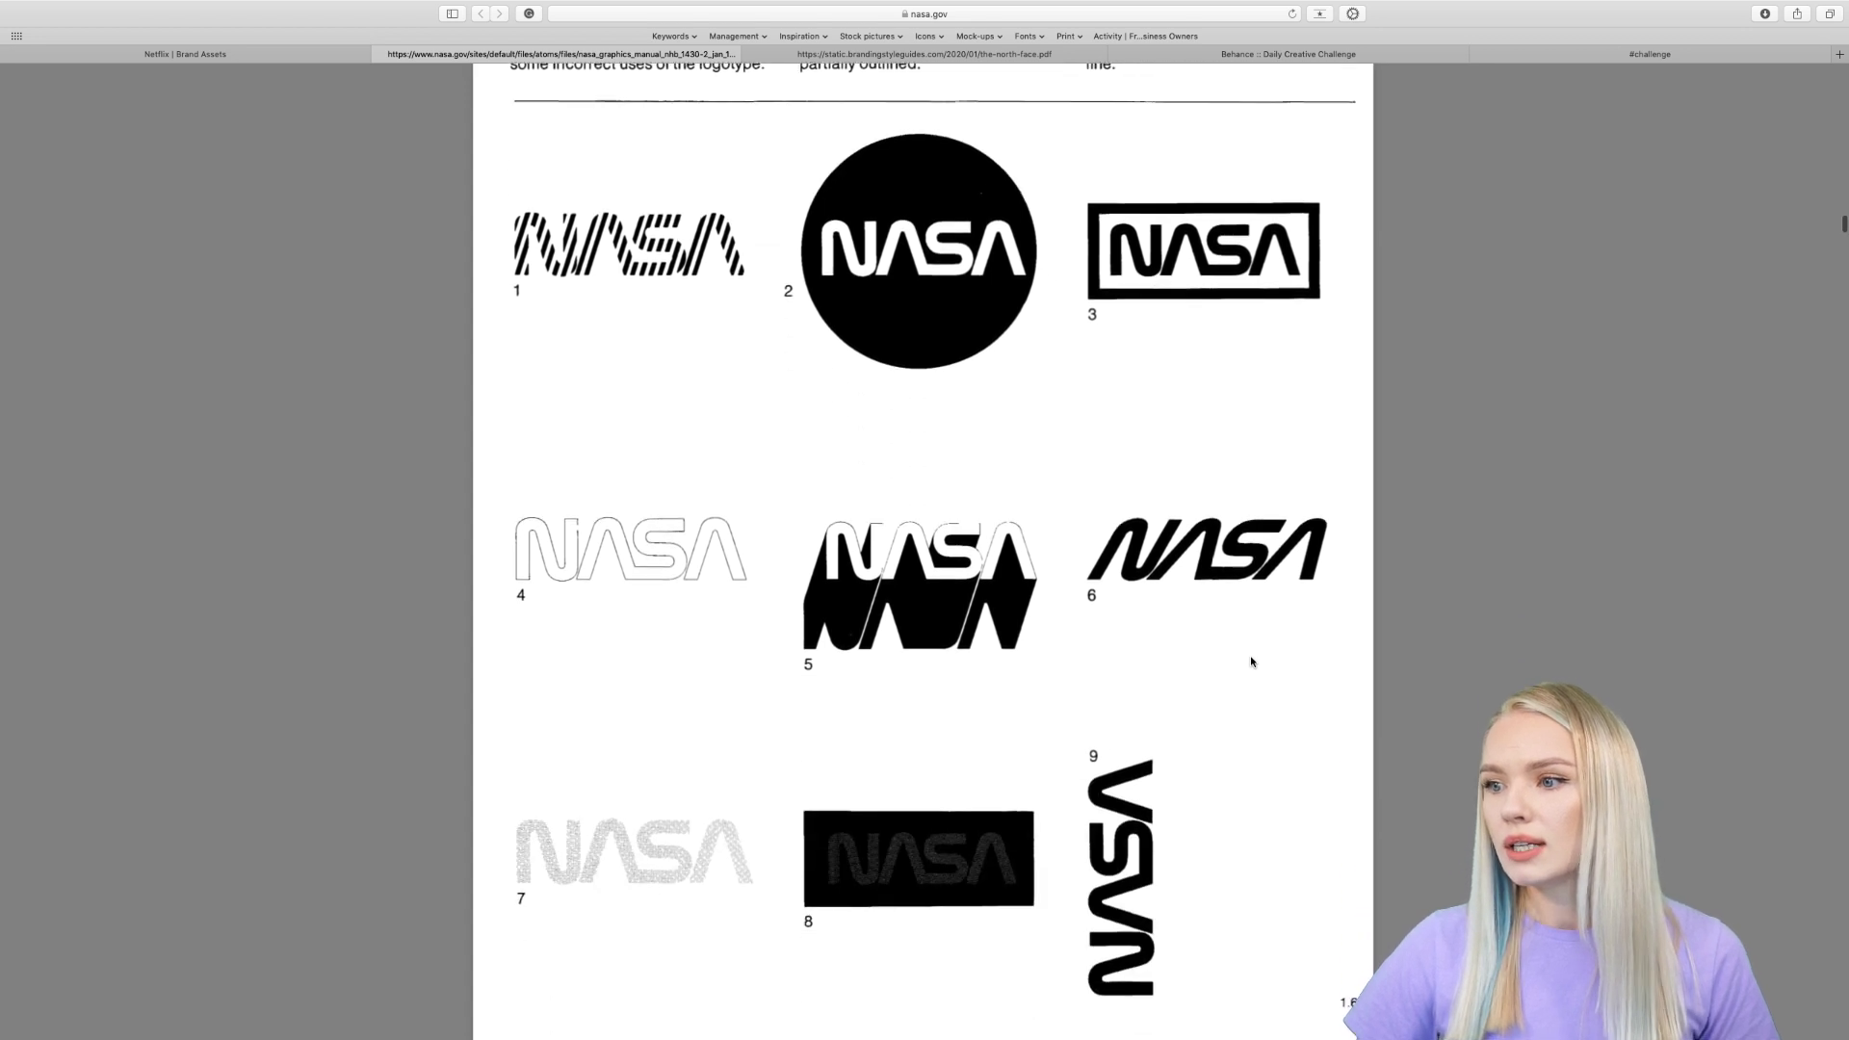
pyautogui.scroll(1, 1252, 662)
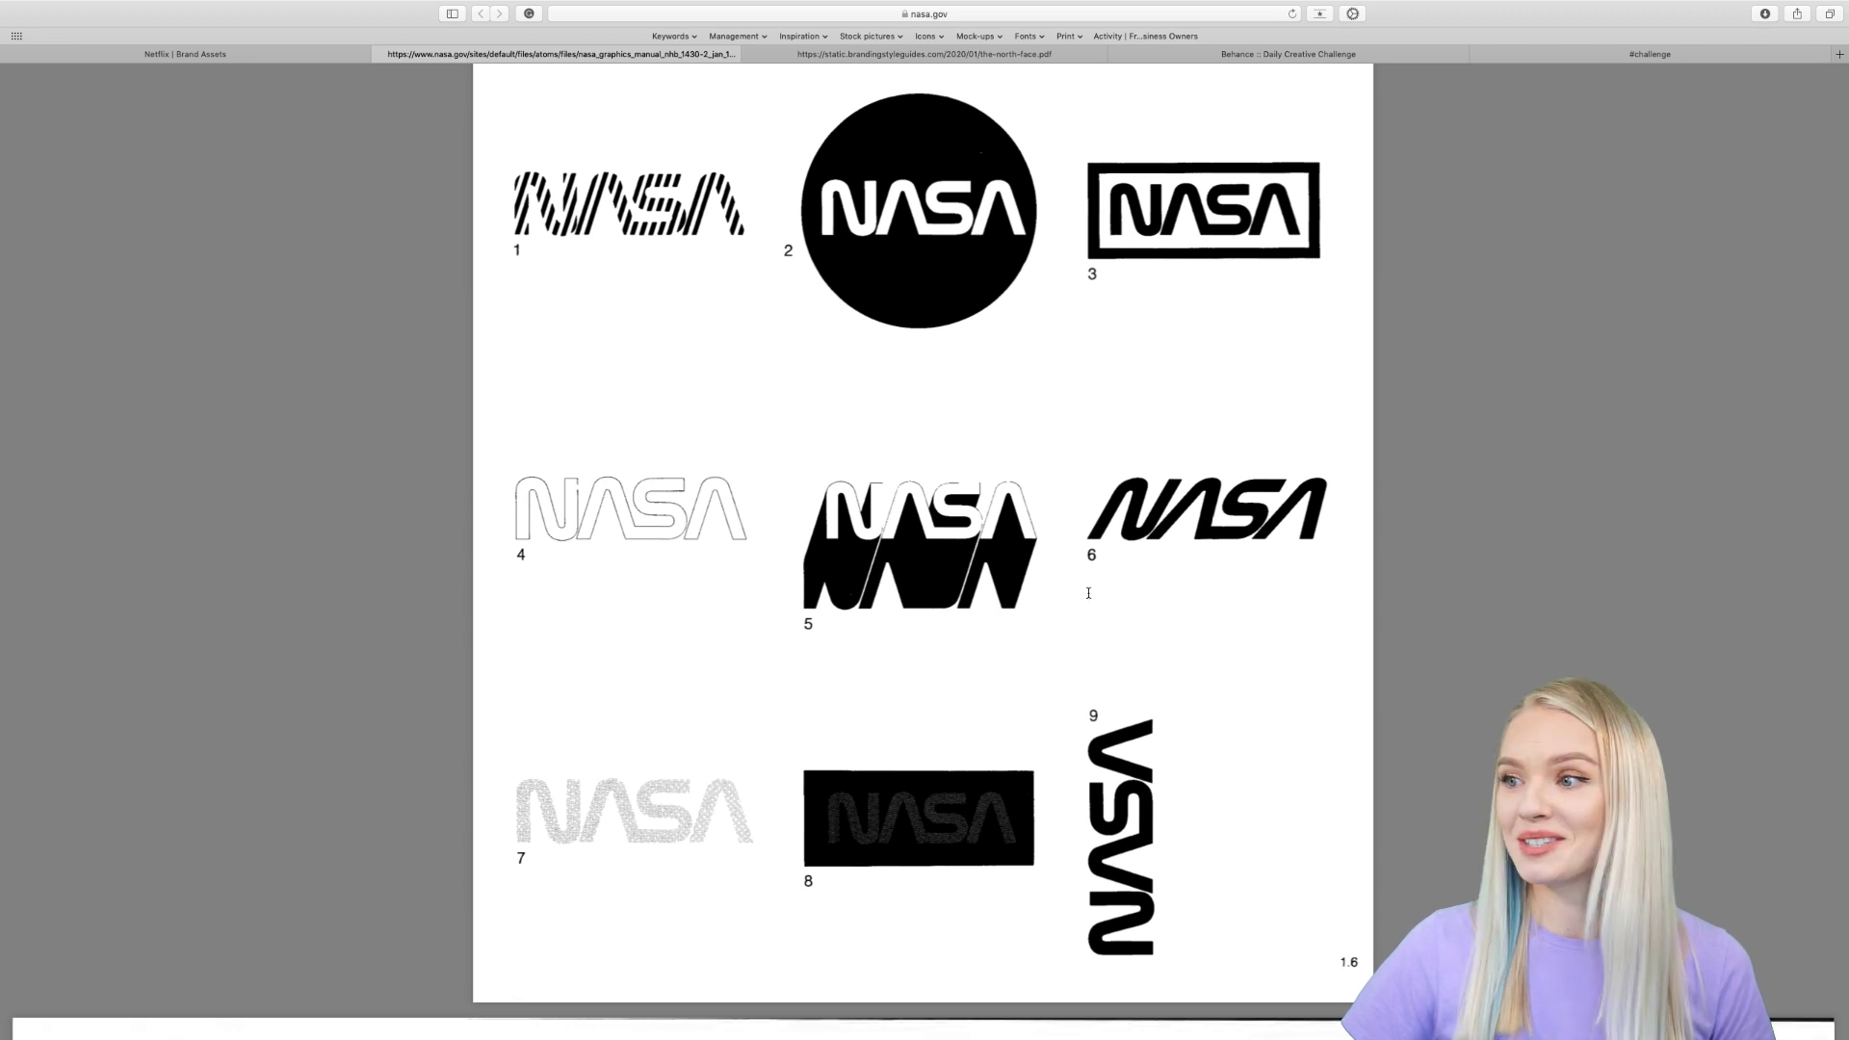
# Step: Examine the NASA logotype's grid drawing and the page on mission patches and other symbols
pyautogui.scroll(-7, 1087, 593)
pyautogui.scroll(-6, 1089, 597)
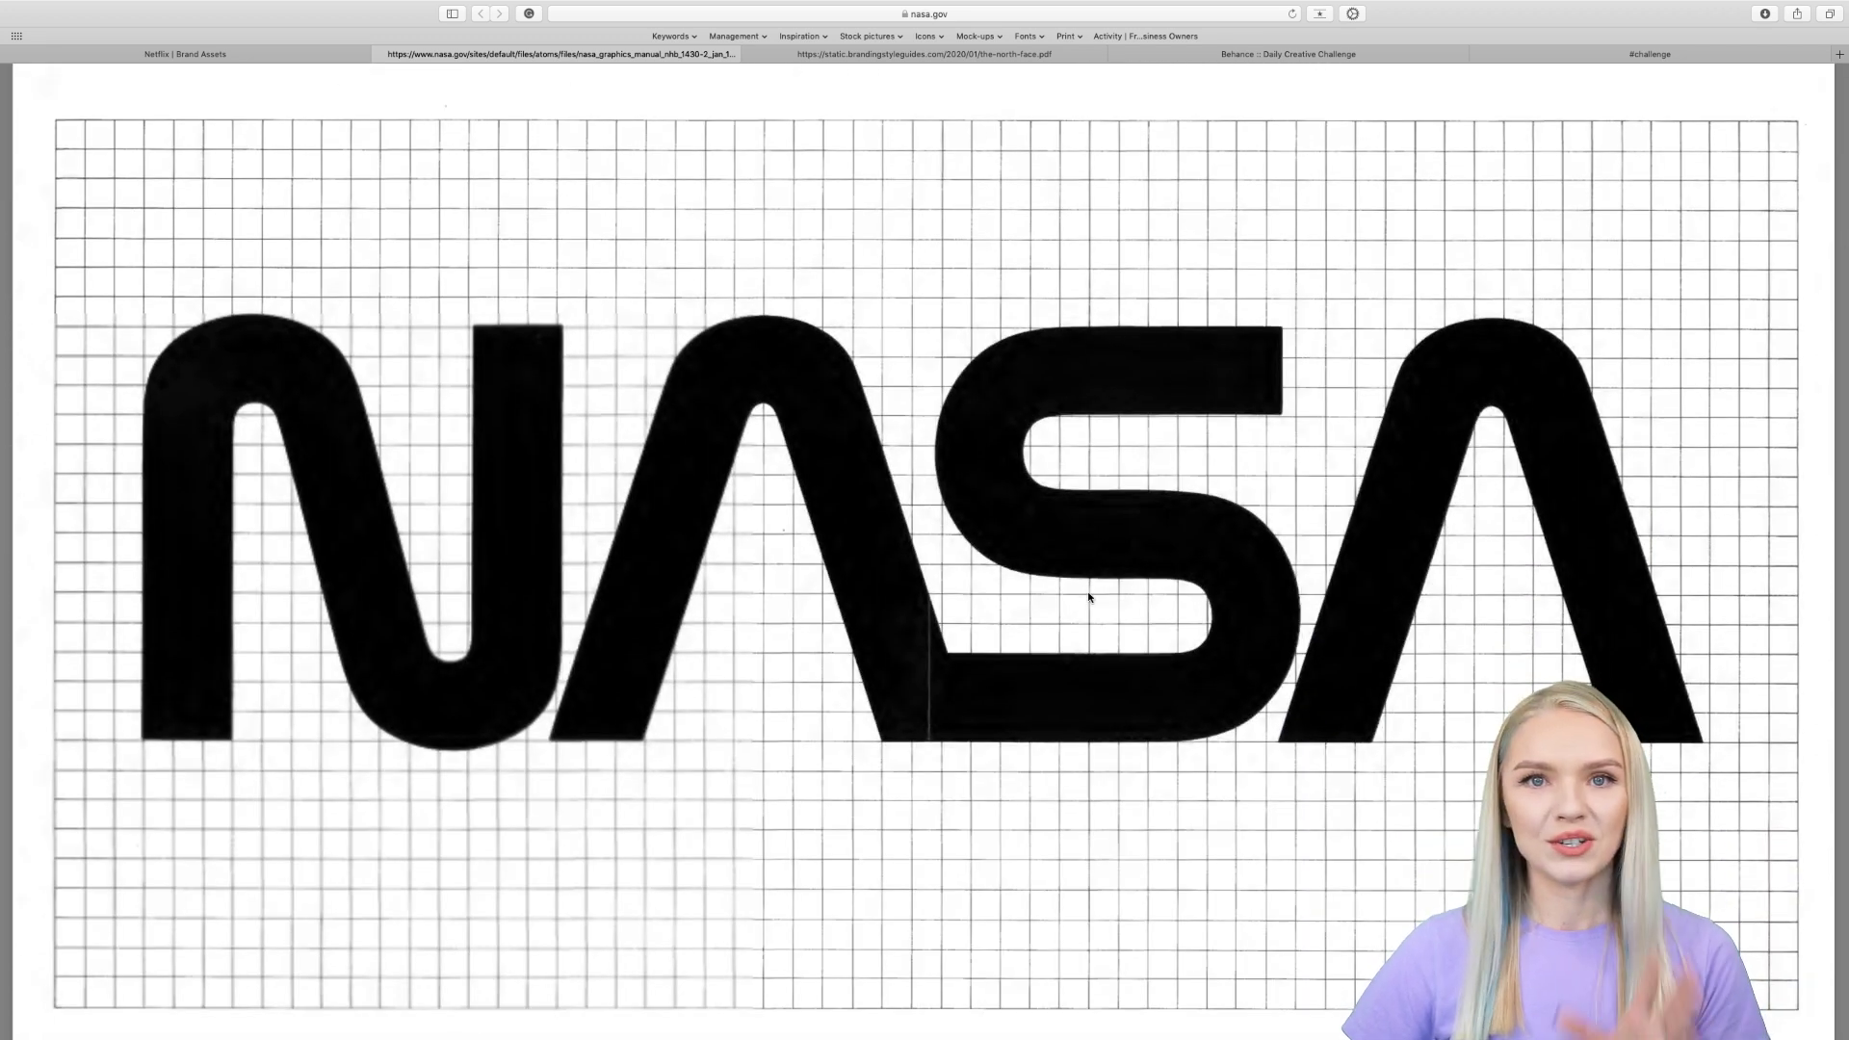
pyautogui.scroll(-4, 1089, 597)
pyautogui.scroll(-4, 1089, 597)
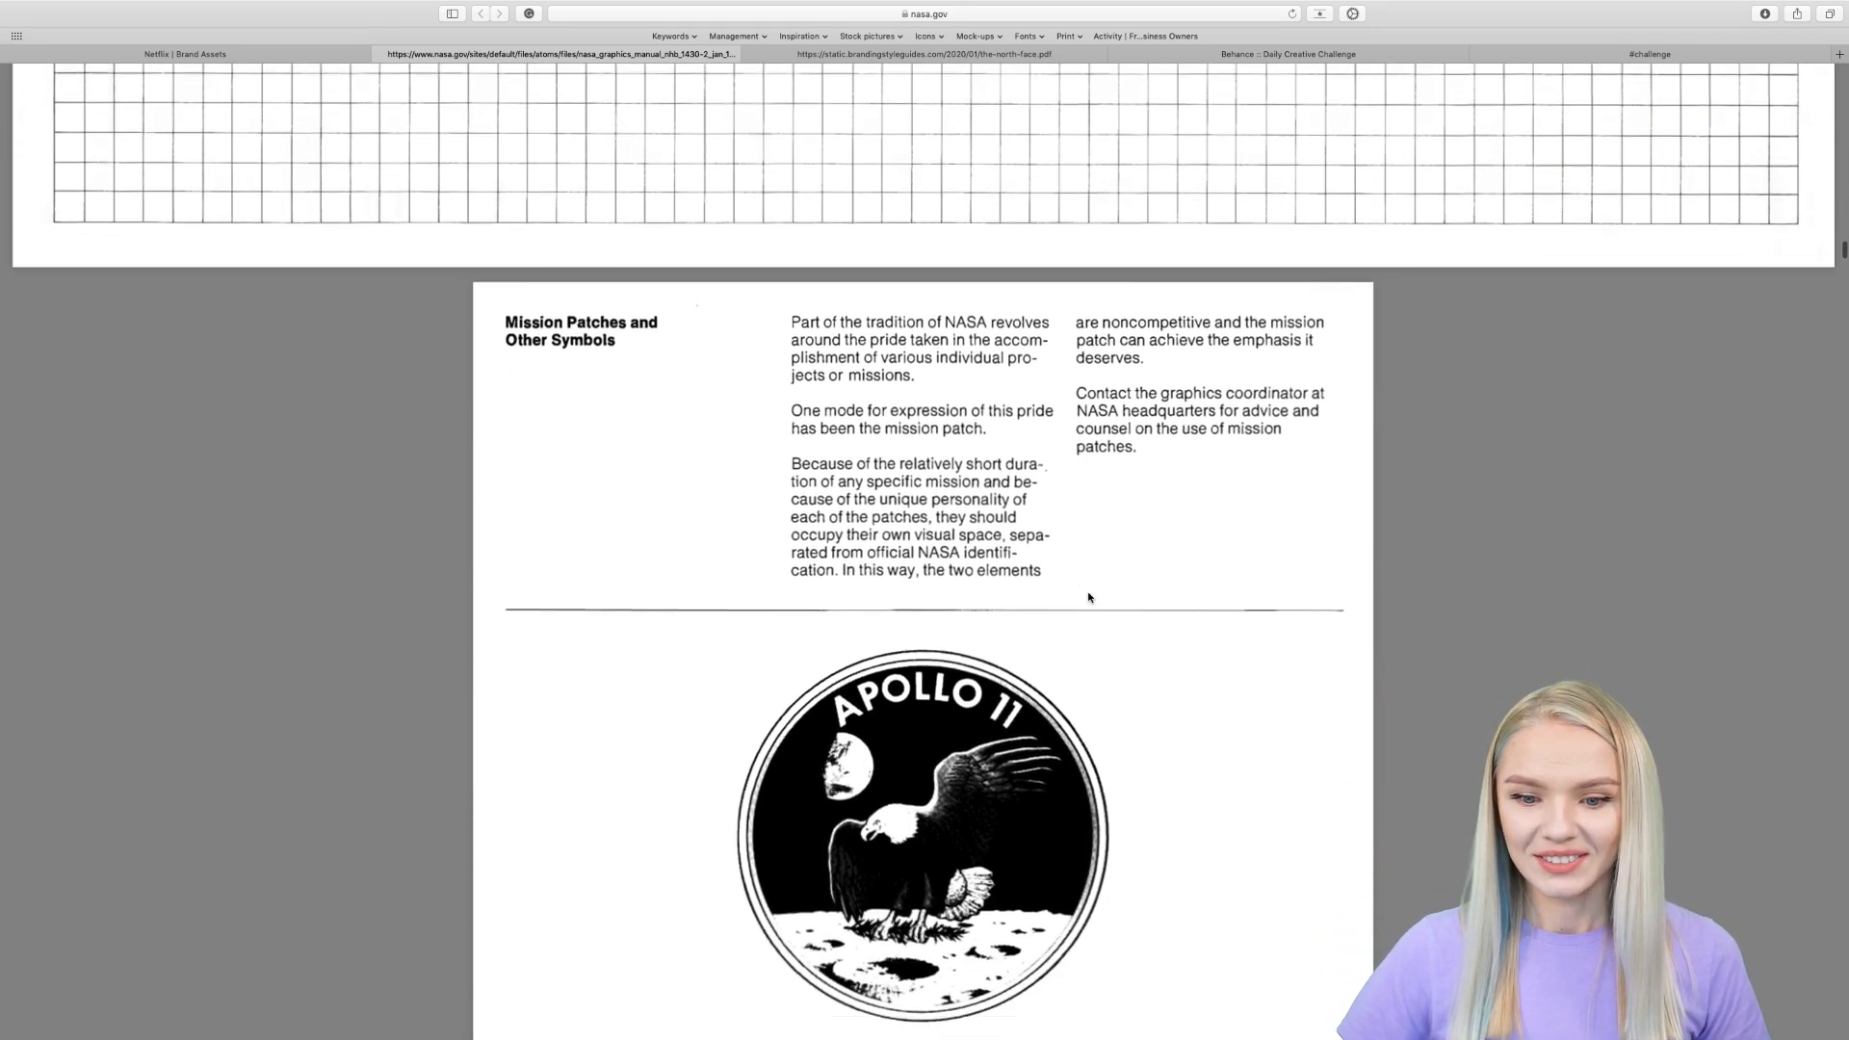
pyautogui.scroll(-3, 1089, 597)
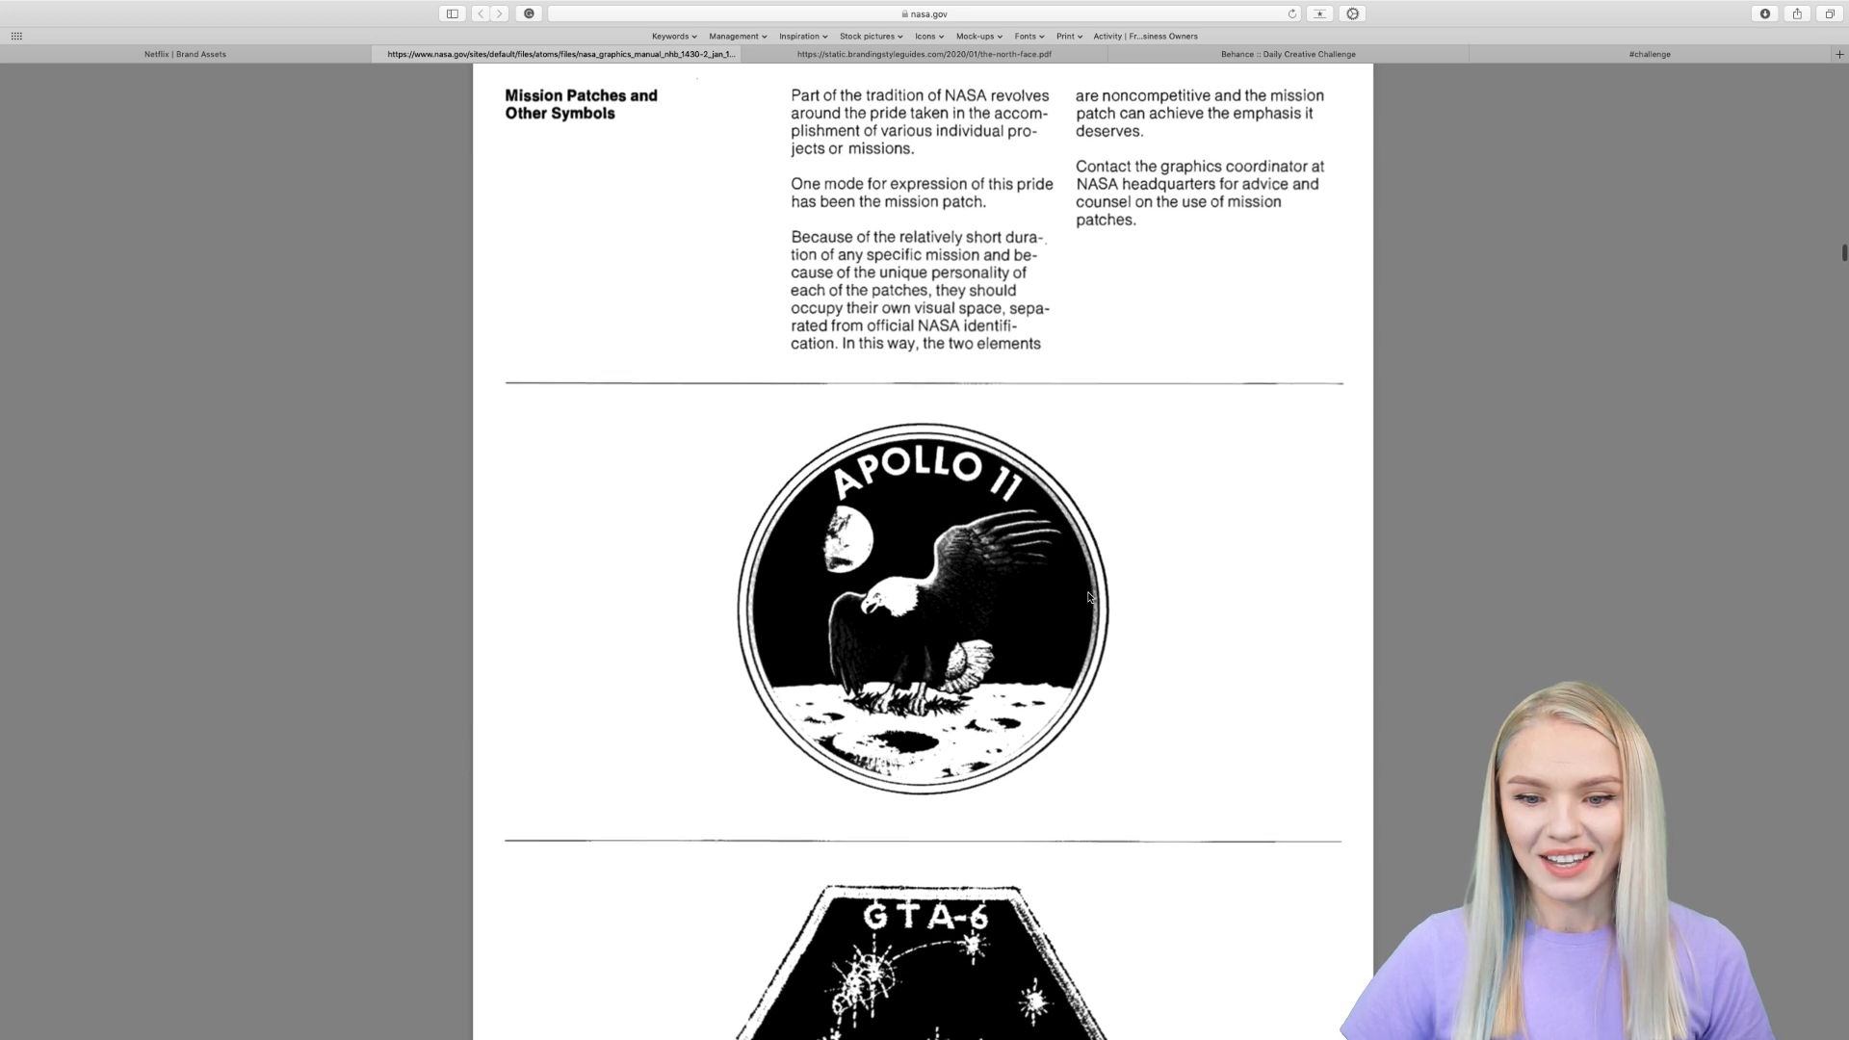
pyautogui.scroll(-2, 1089, 597)
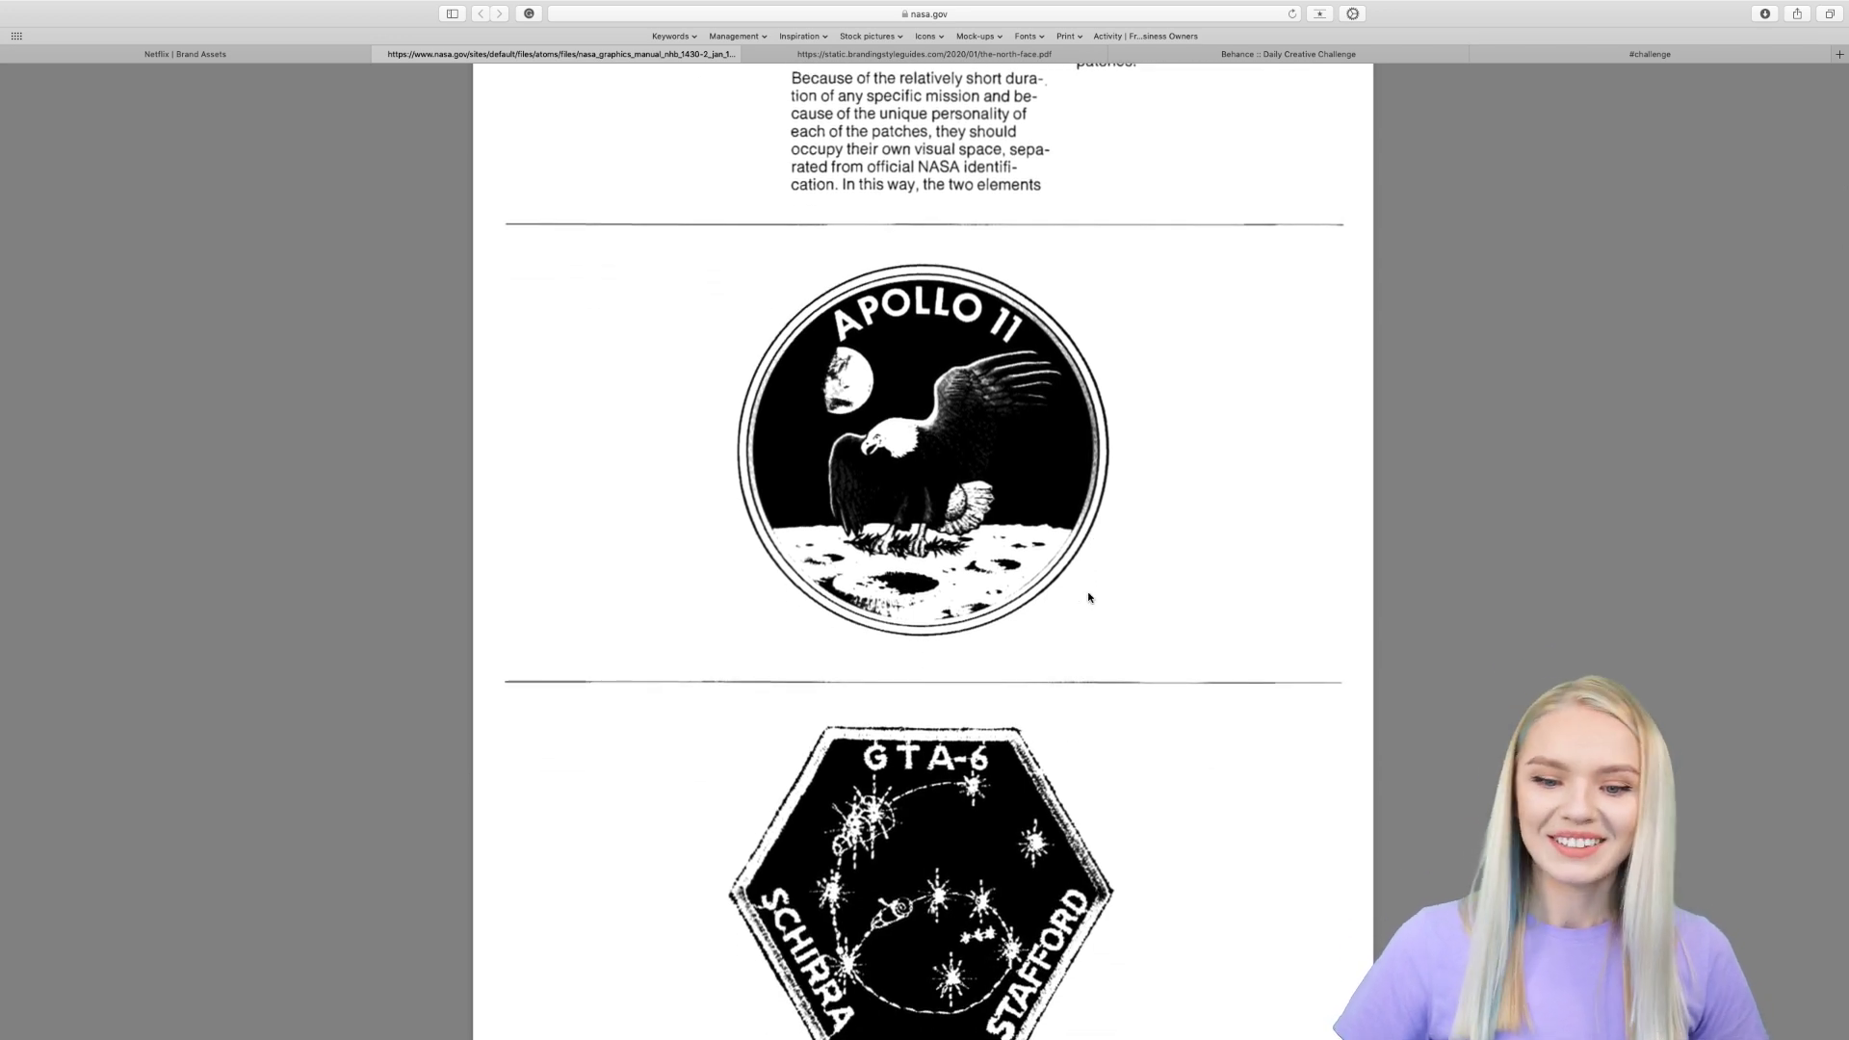
pyautogui.scroll(-3, 1089, 597)
pyautogui.scroll(-4, 1088, 597)
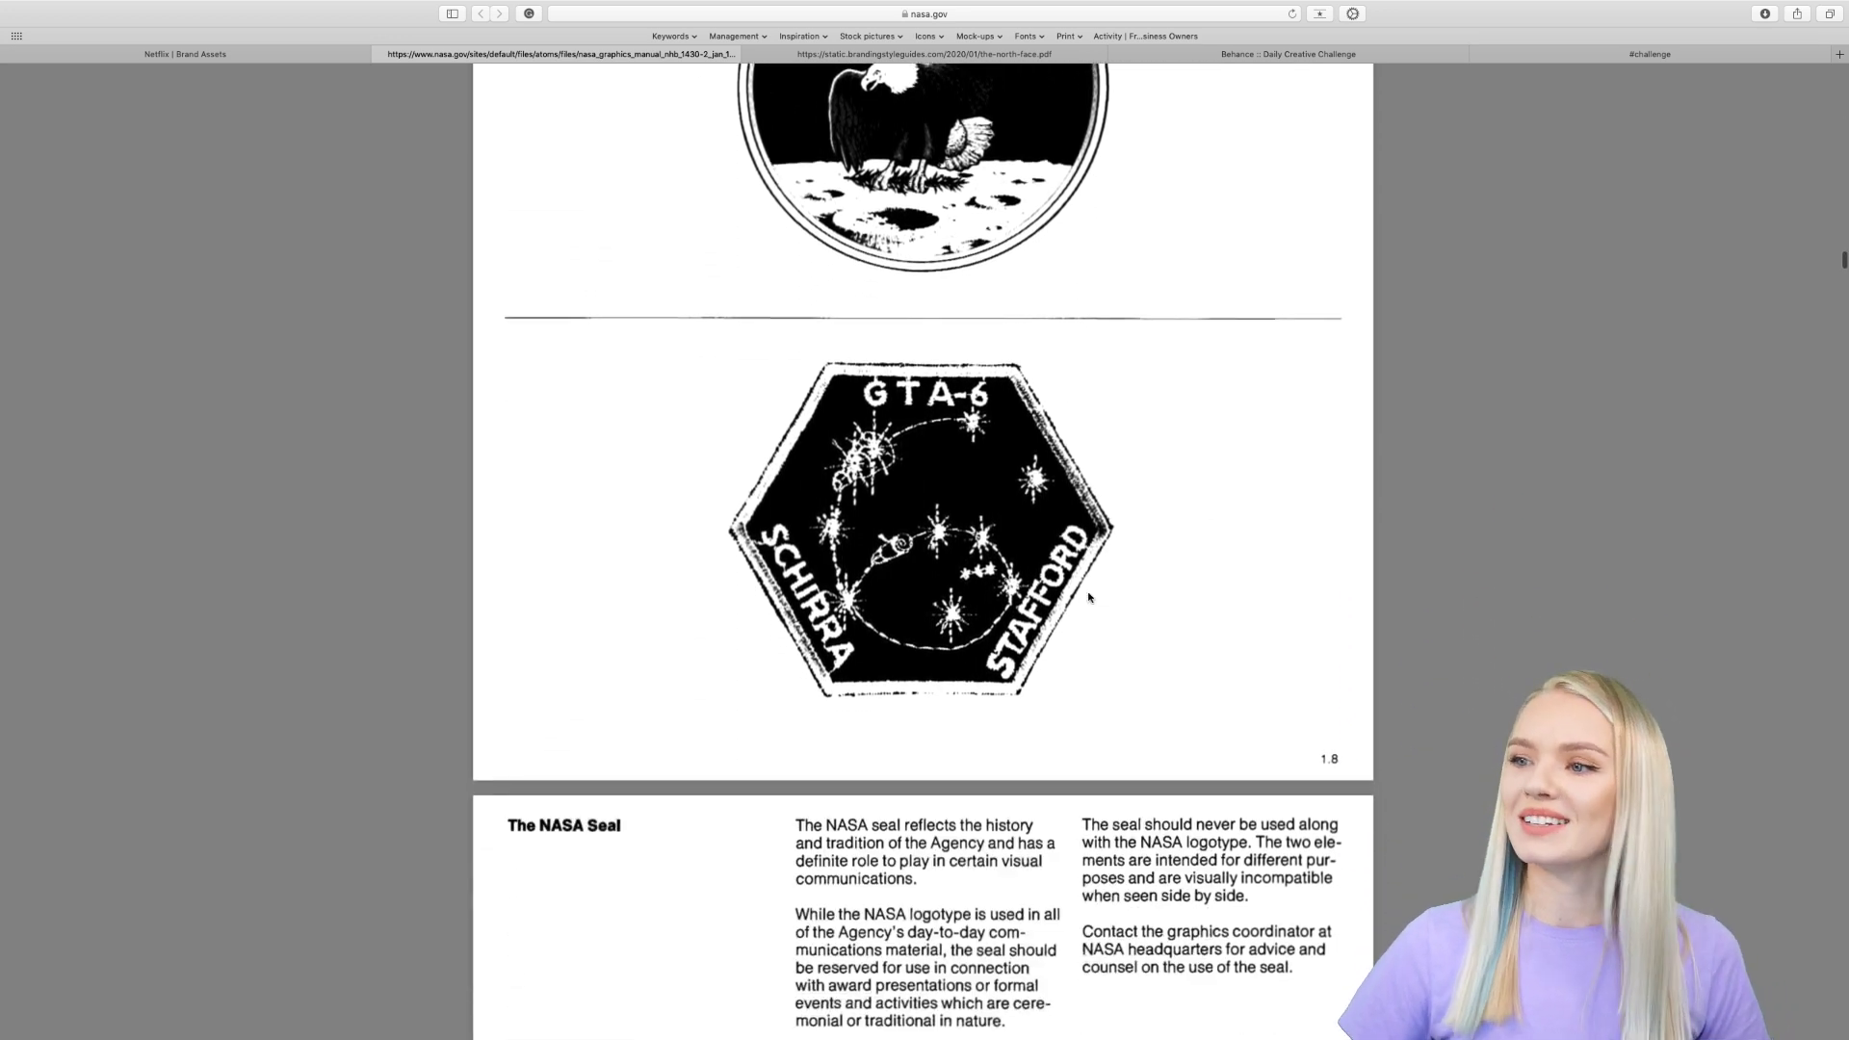
# Step: Examine the manual's page on the NASA seal, from its usage rules to the full seal artwork
pyautogui.scroll(-10, 1419, 634)
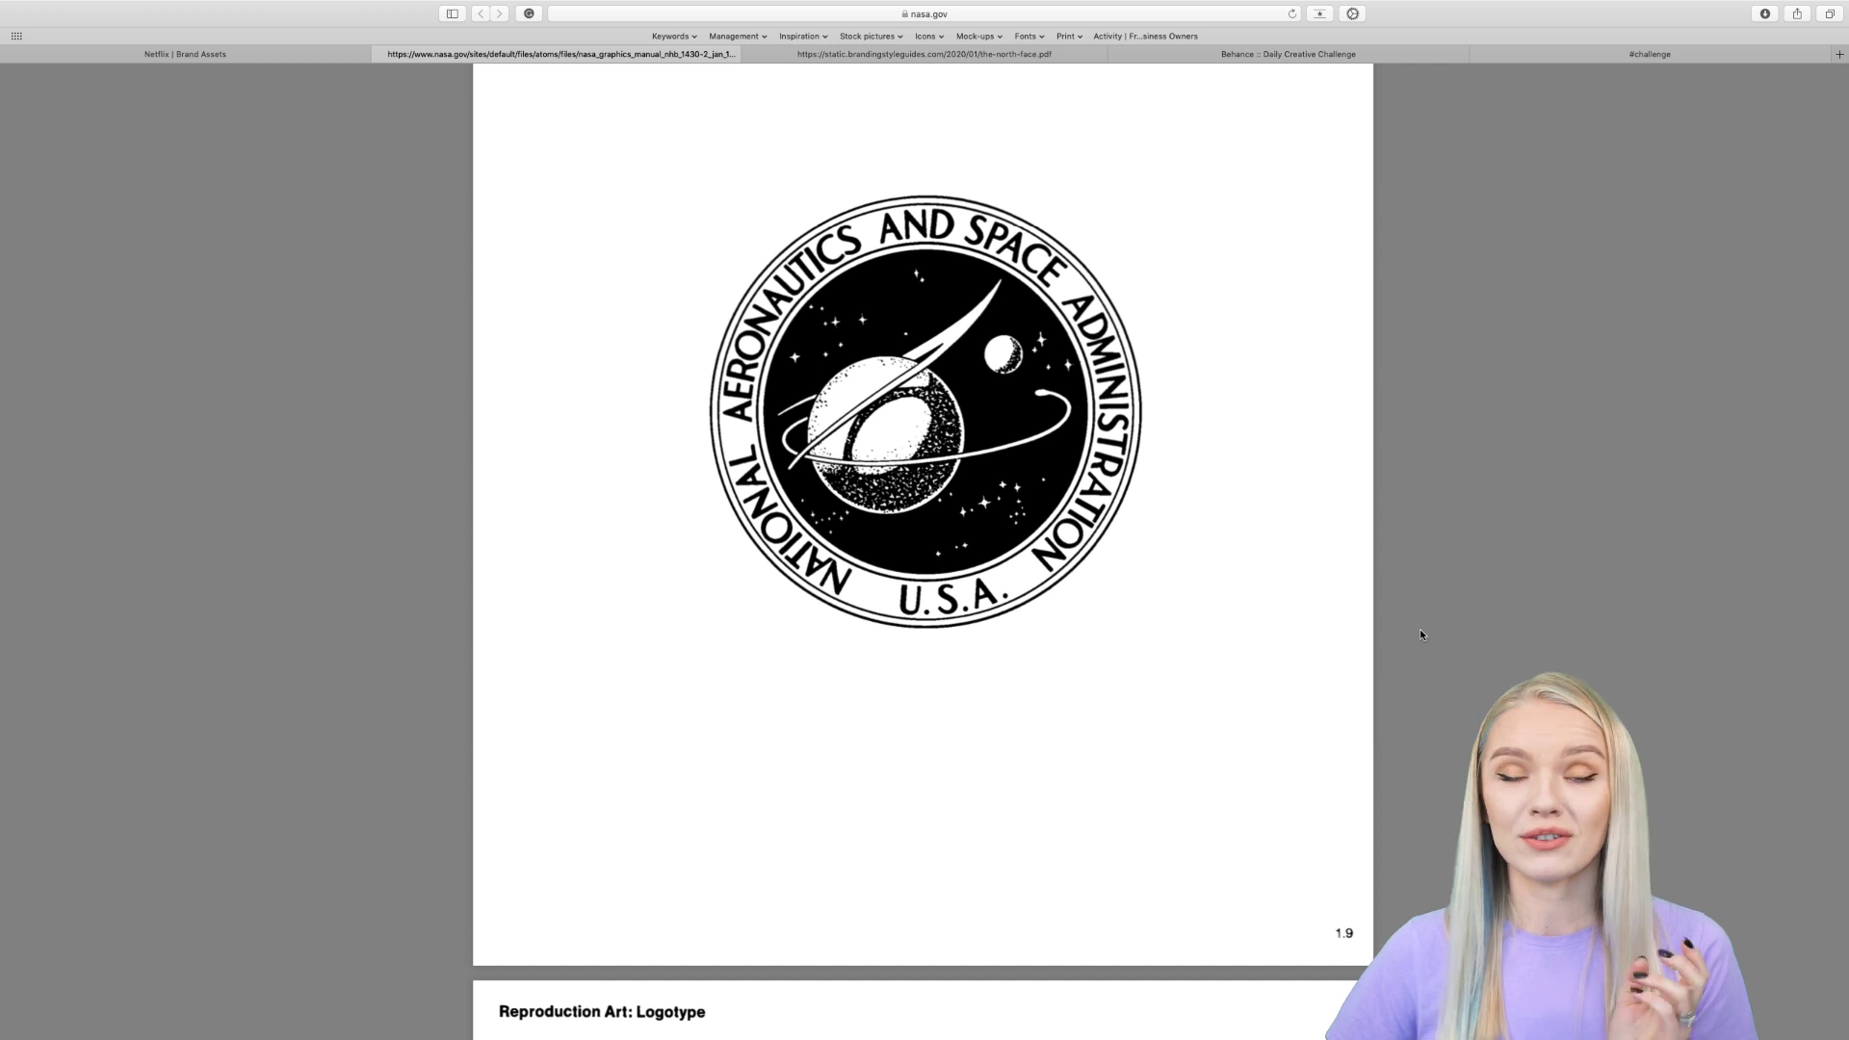
pyautogui.scroll(5, 1420, 634)
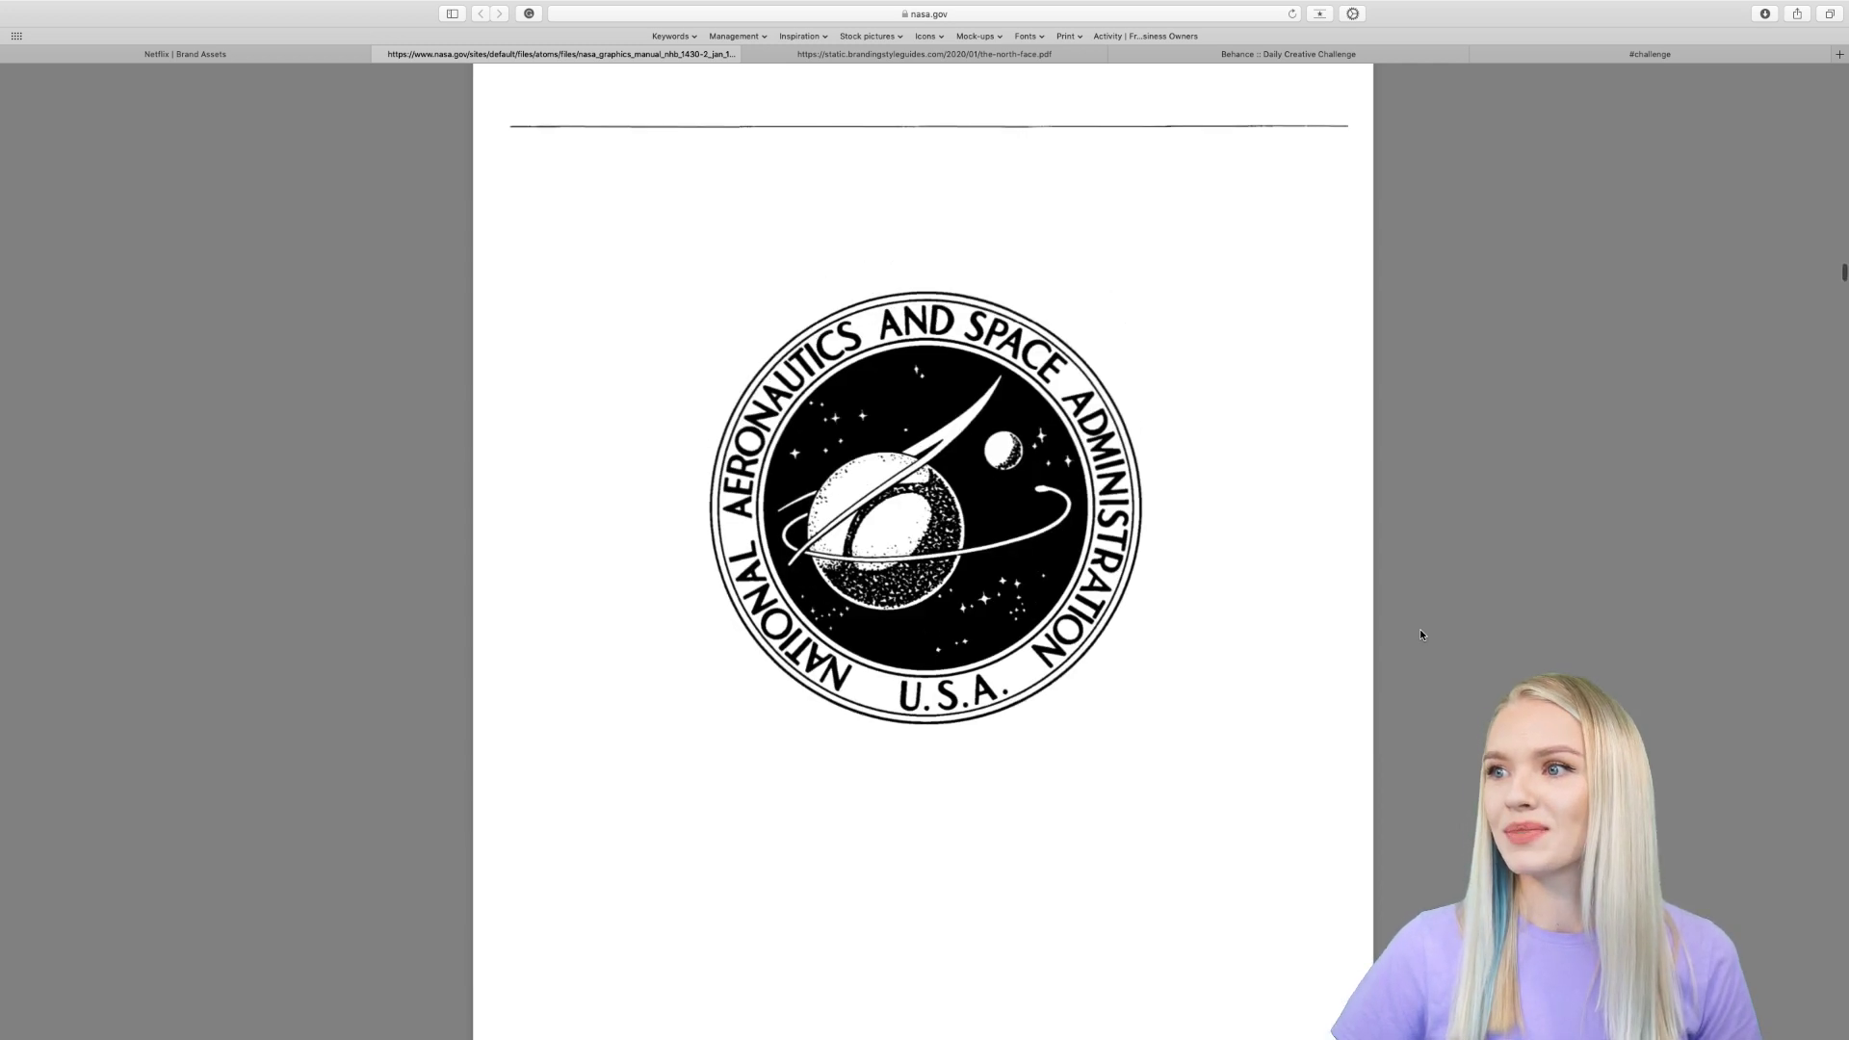
pyautogui.scroll(-5, 1419, 634)
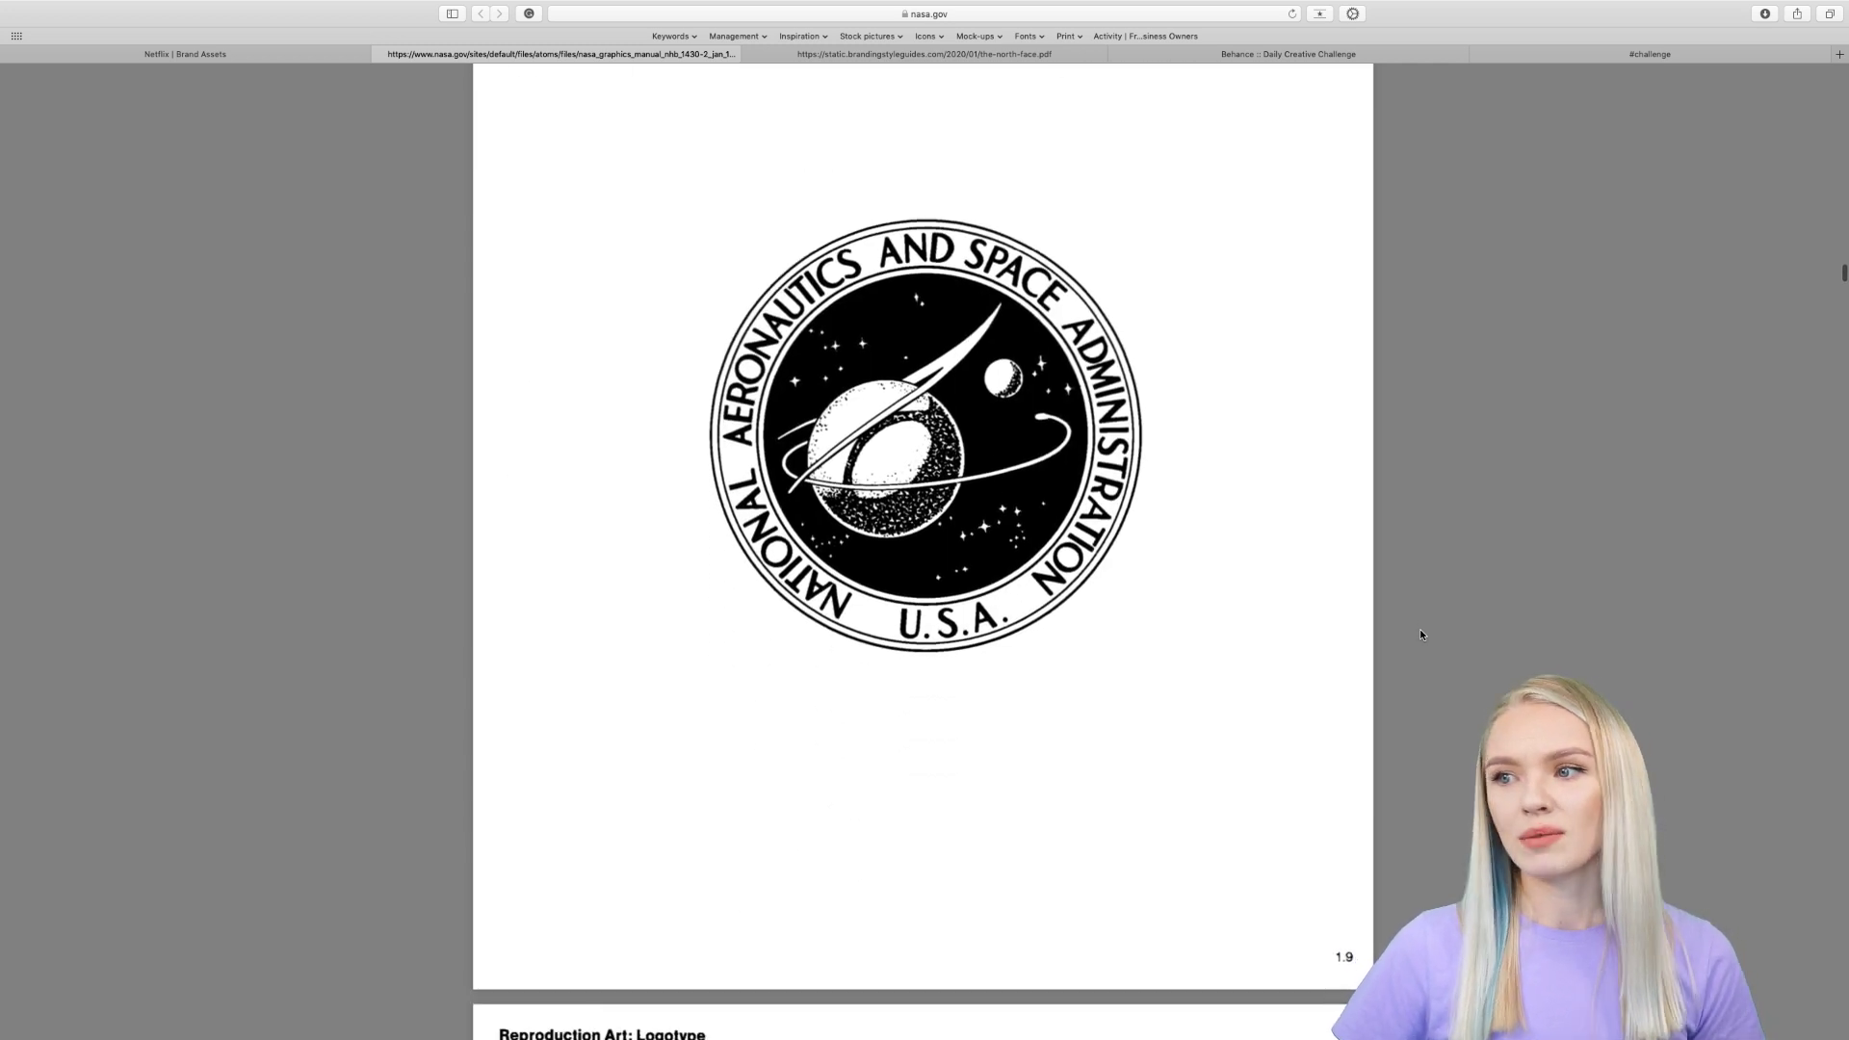
pyautogui.scroll(-3, 1420, 634)
# Step: Review the manual's reproduction art pages showing the NASA logotype alone, with the agency name, and with the space center address
pyautogui.scroll(-15, 1420, 635)
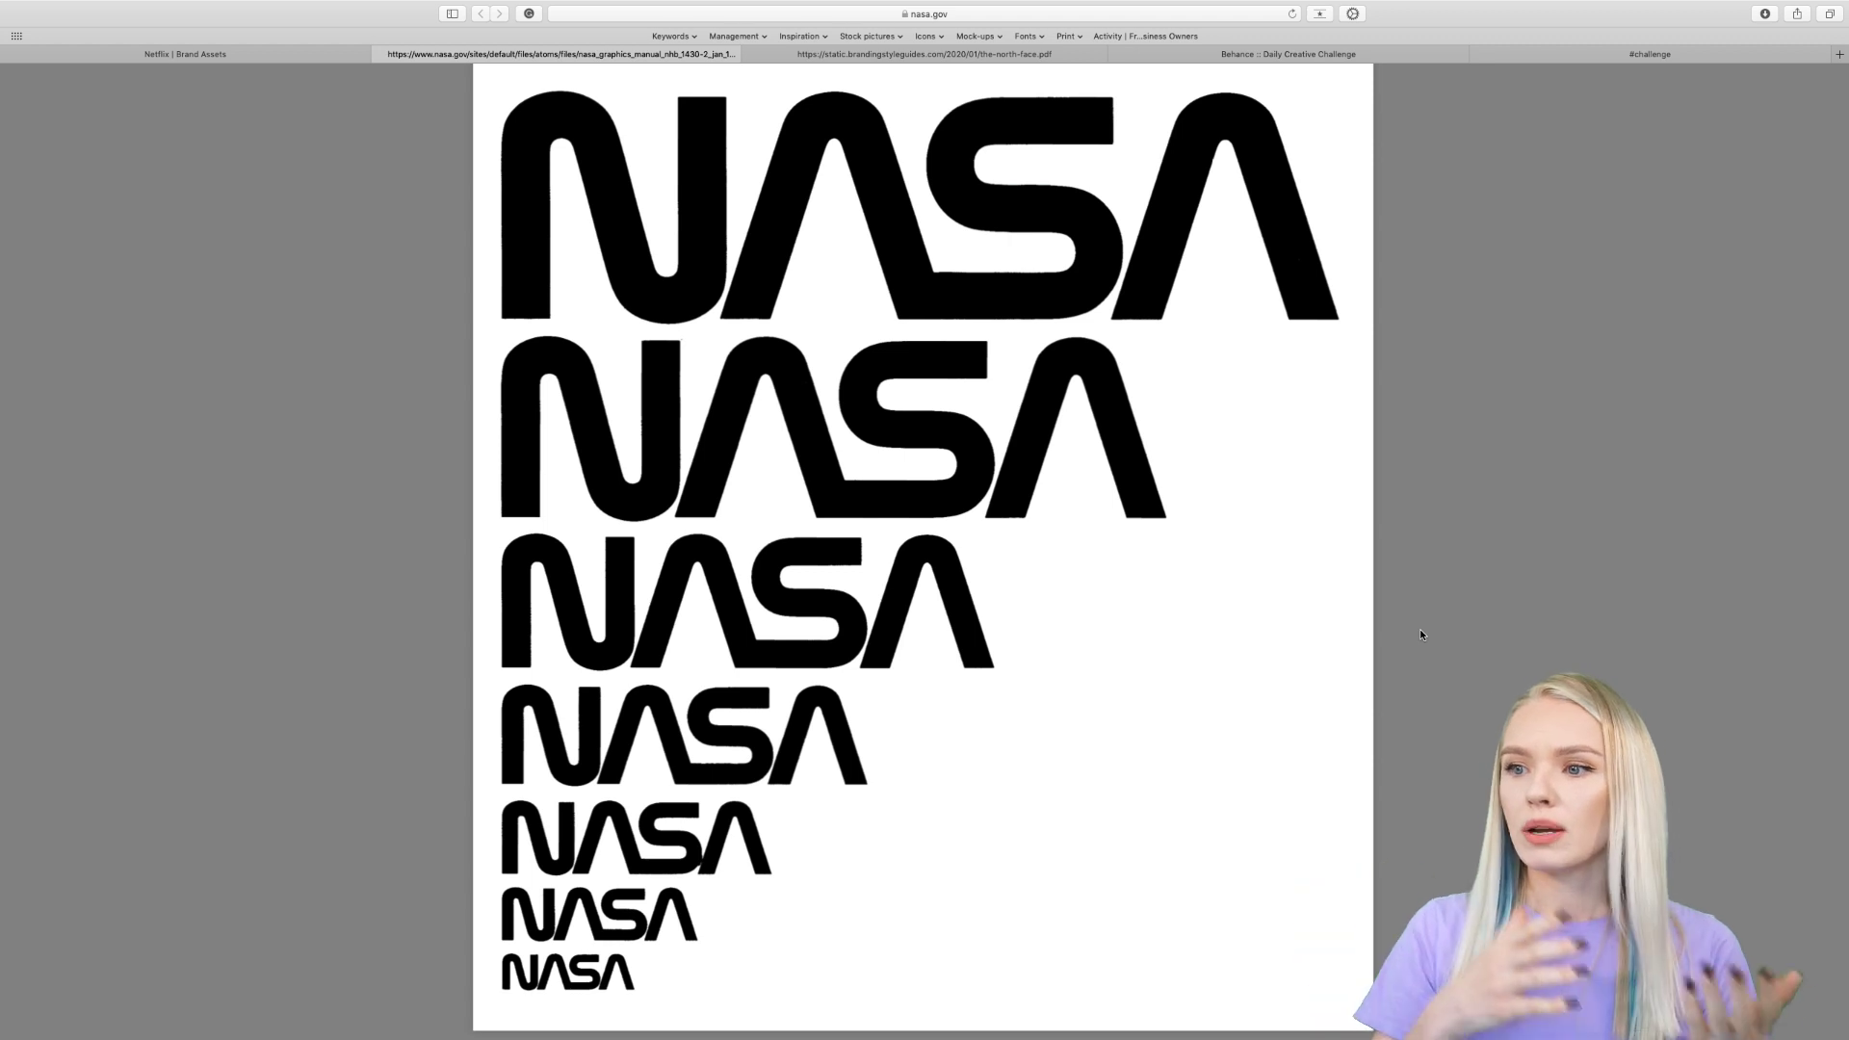
pyautogui.scroll(-3, 1420, 630)
pyautogui.scroll(-7, 1421, 634)
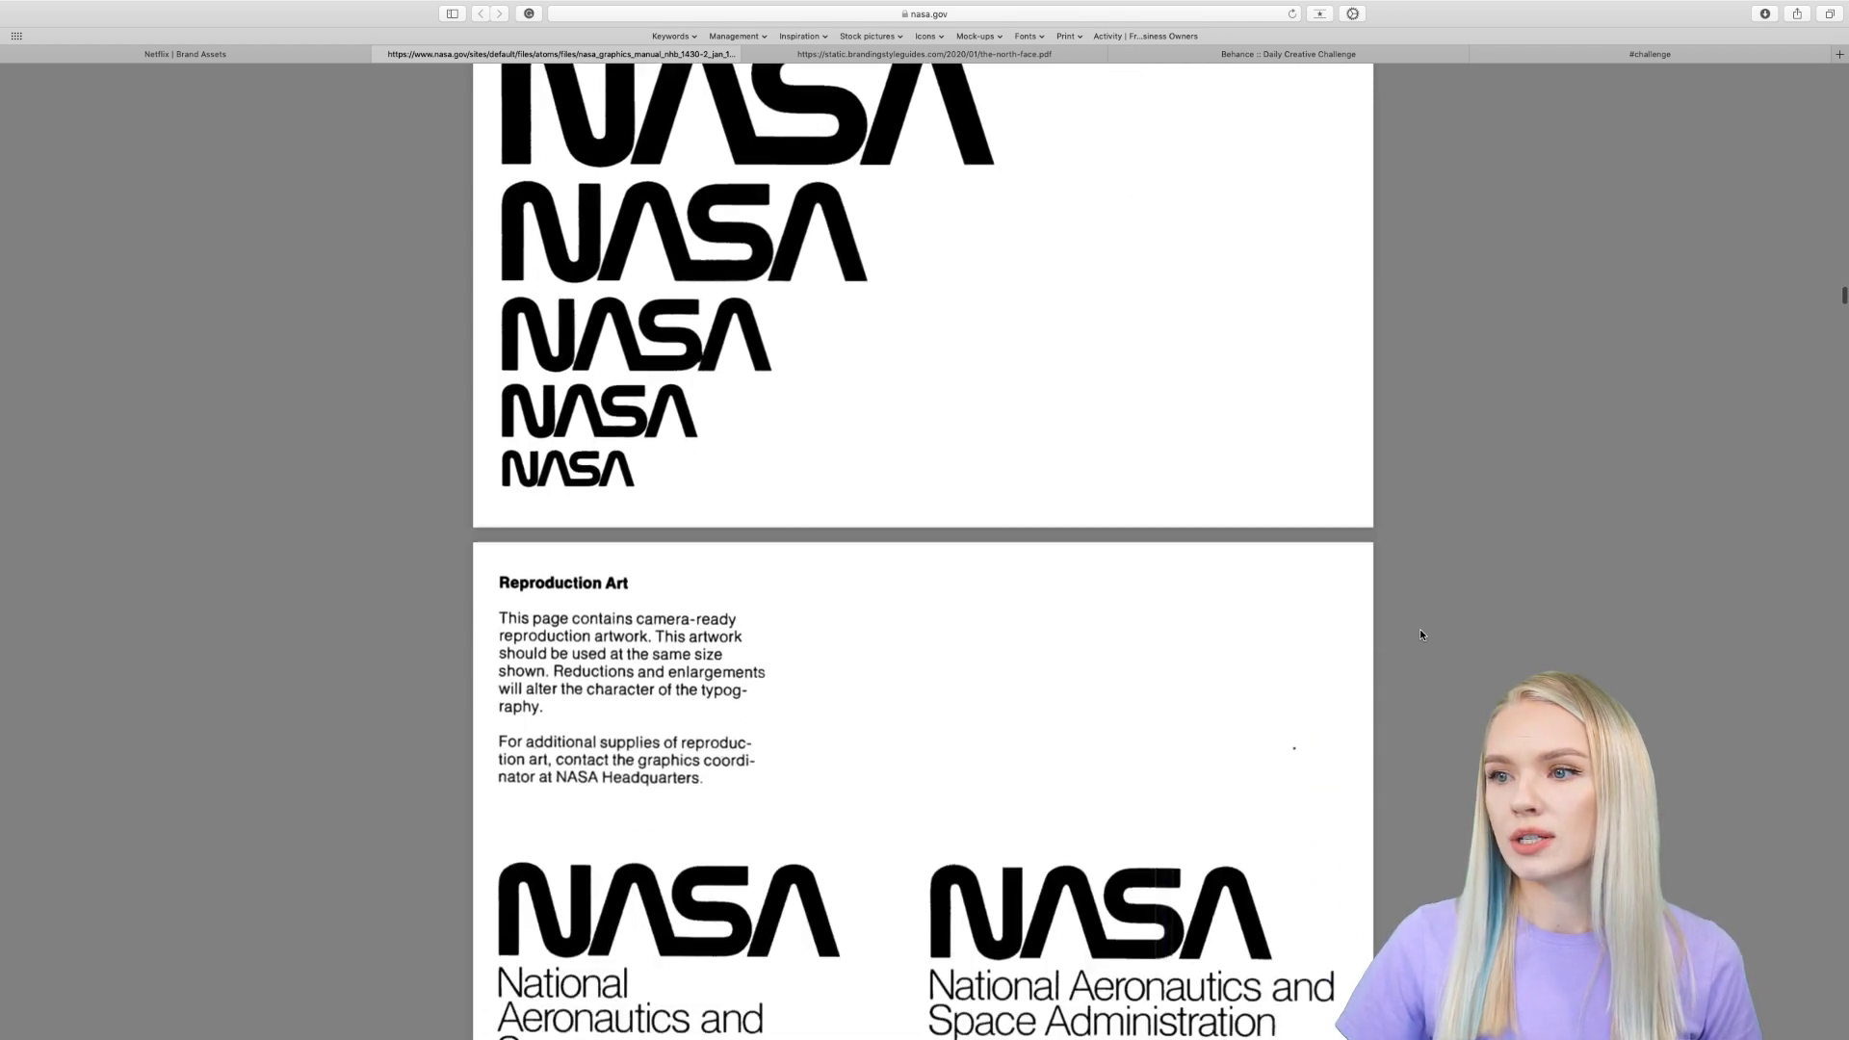
pyautogui.scroll(-5, 1420, 631)
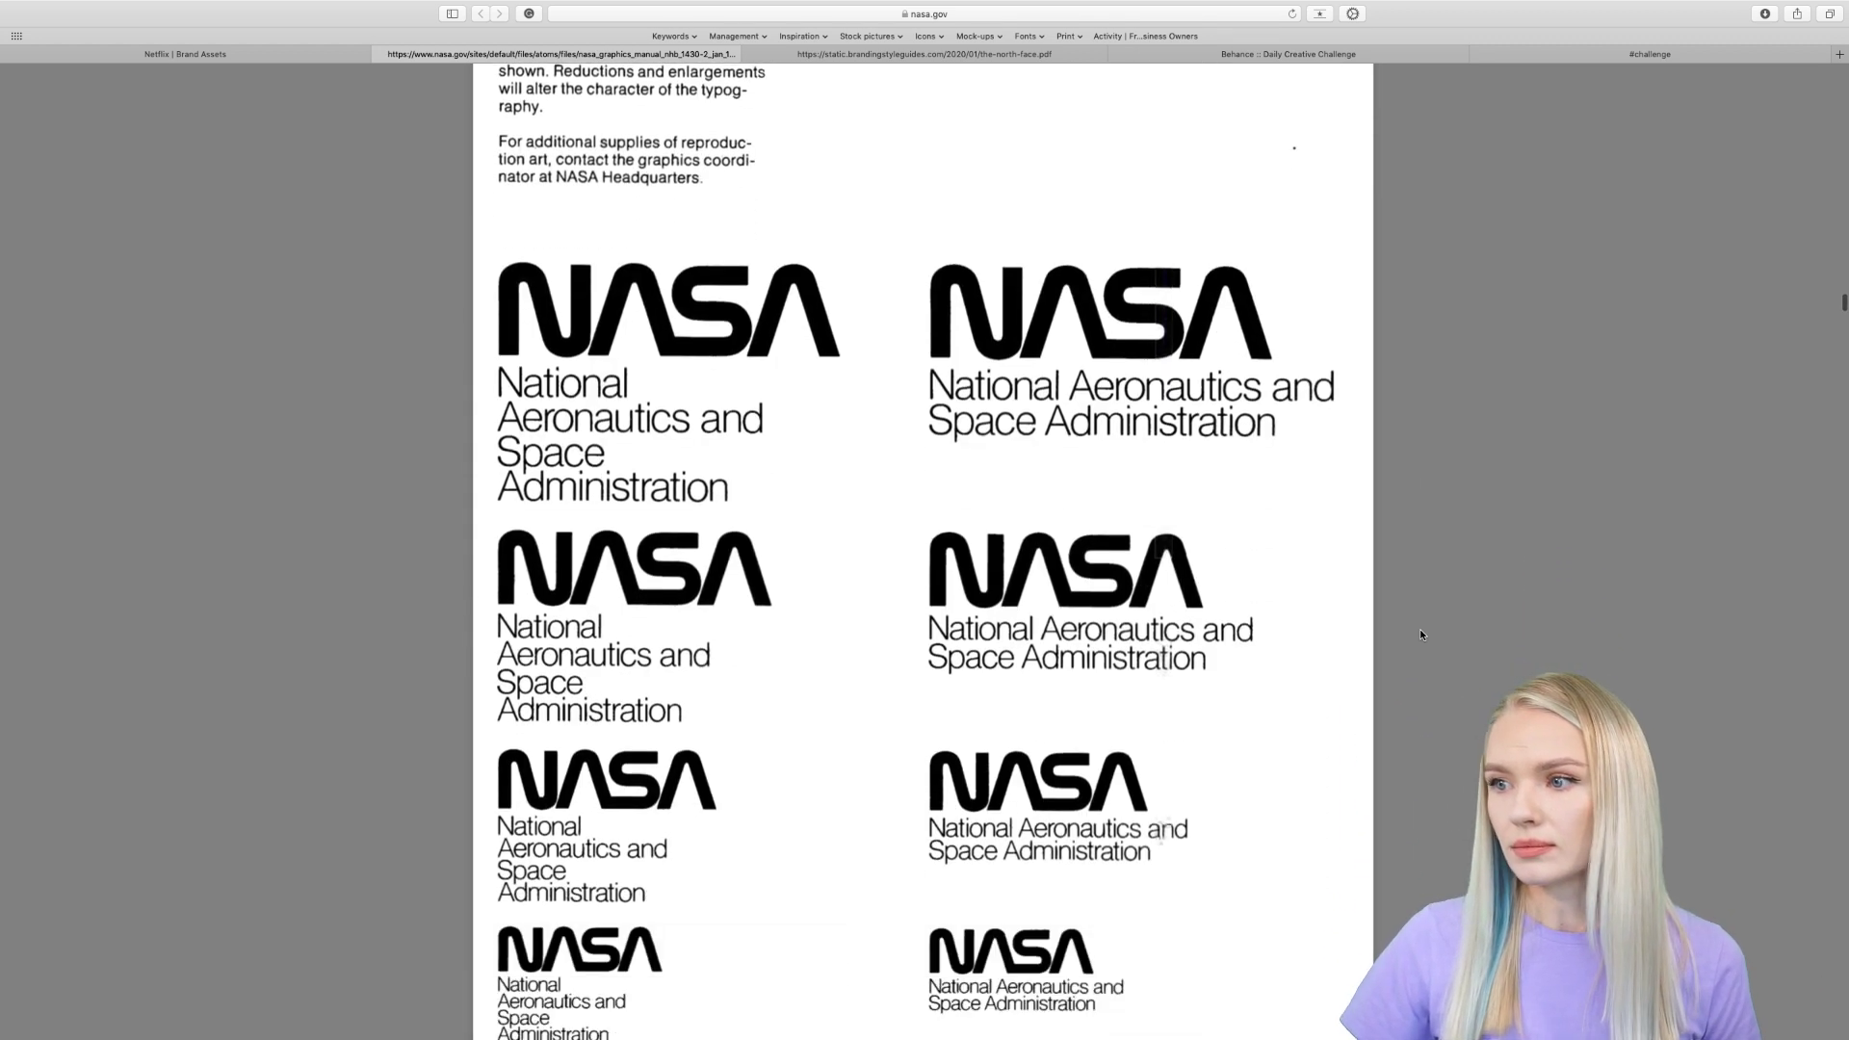
pyautogui.scroll(1, 1421, 634)
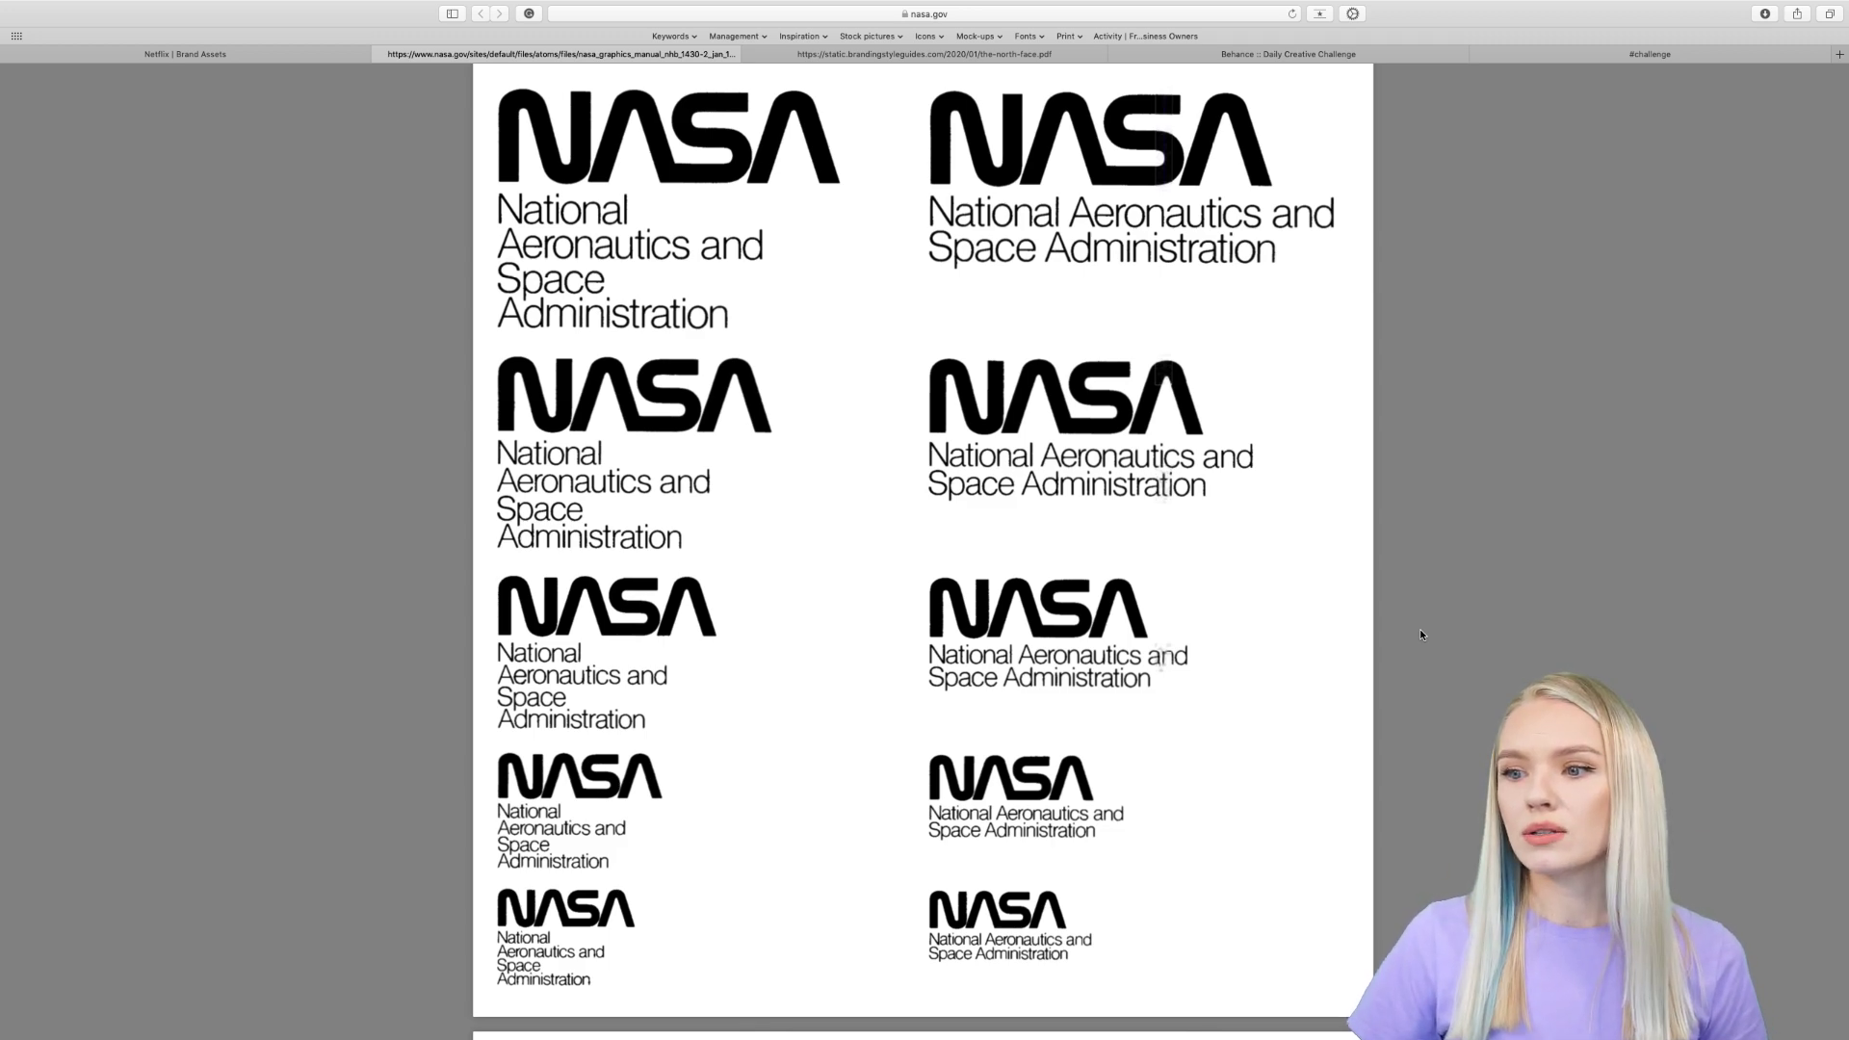
pyautogui.scroll(-3, 1420, 635)
pyautogui.scroll(3, 1420, 635)
pyautogui.scroll(-3, 1419, 634)
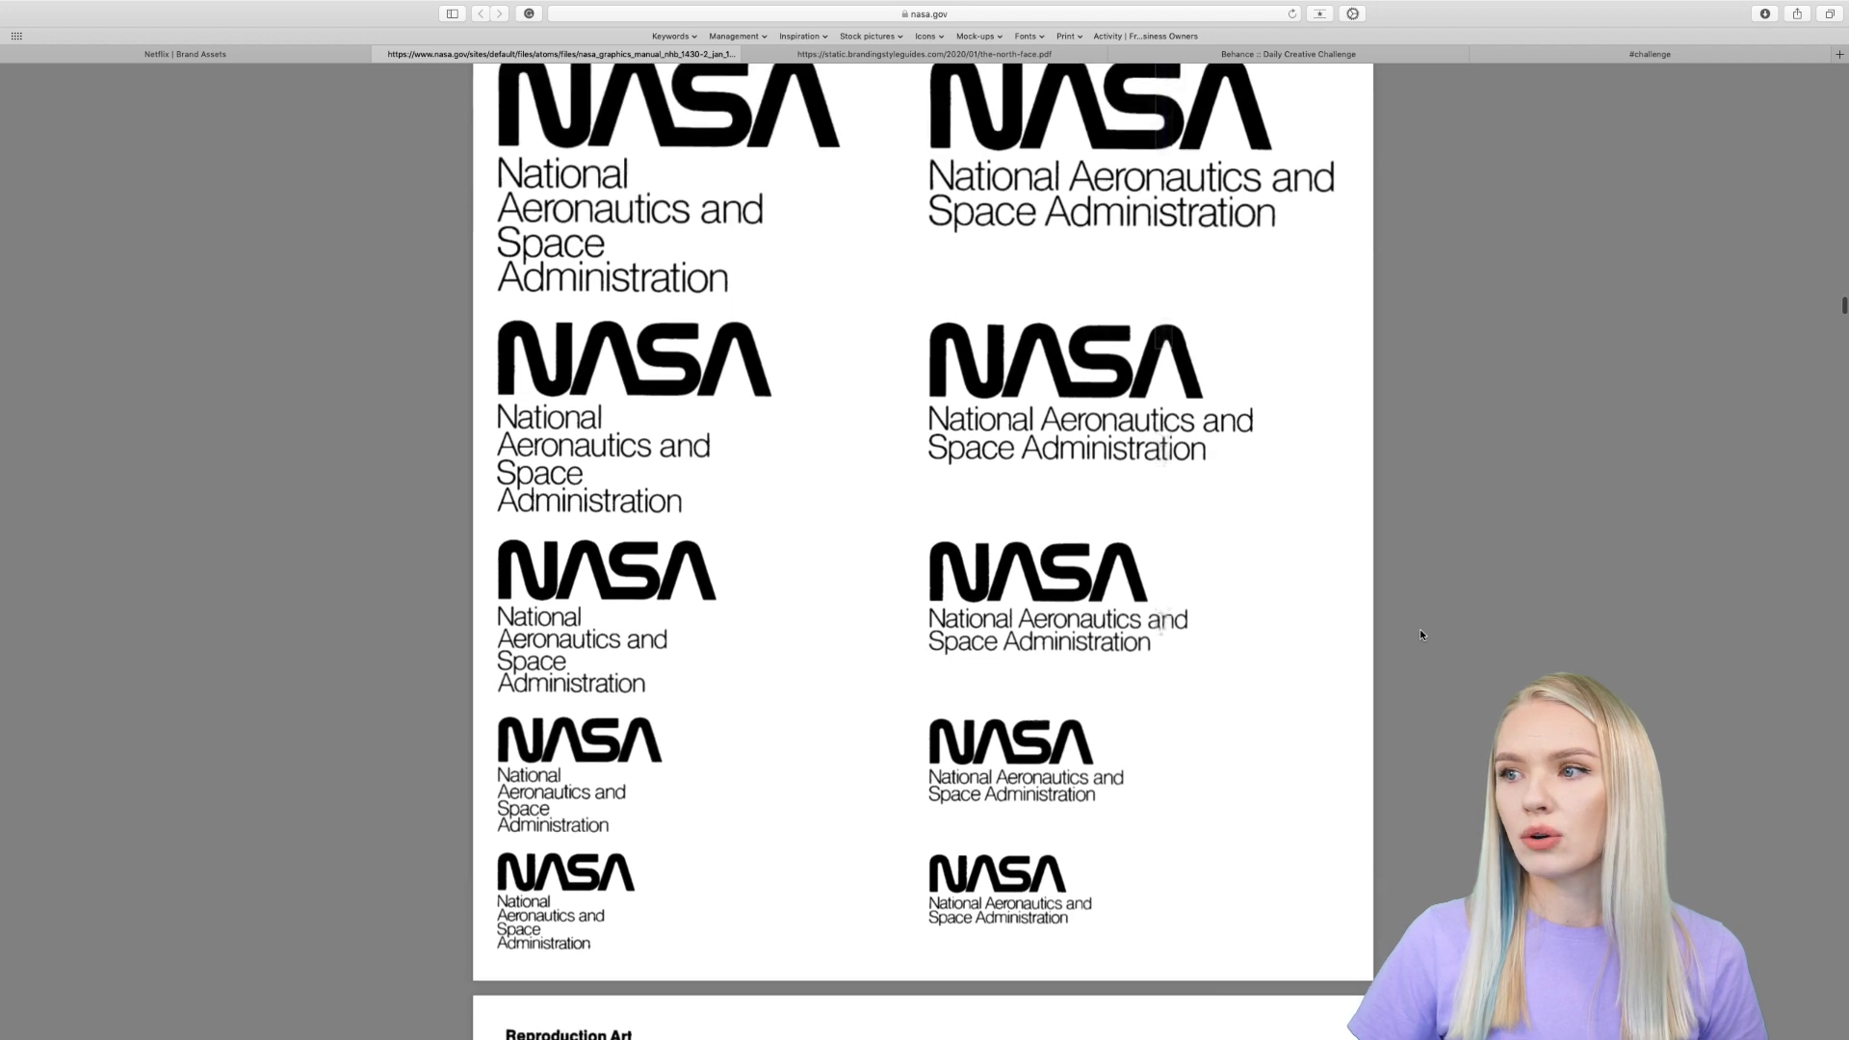
pyautogui.scroll(-10, 1420, 635)
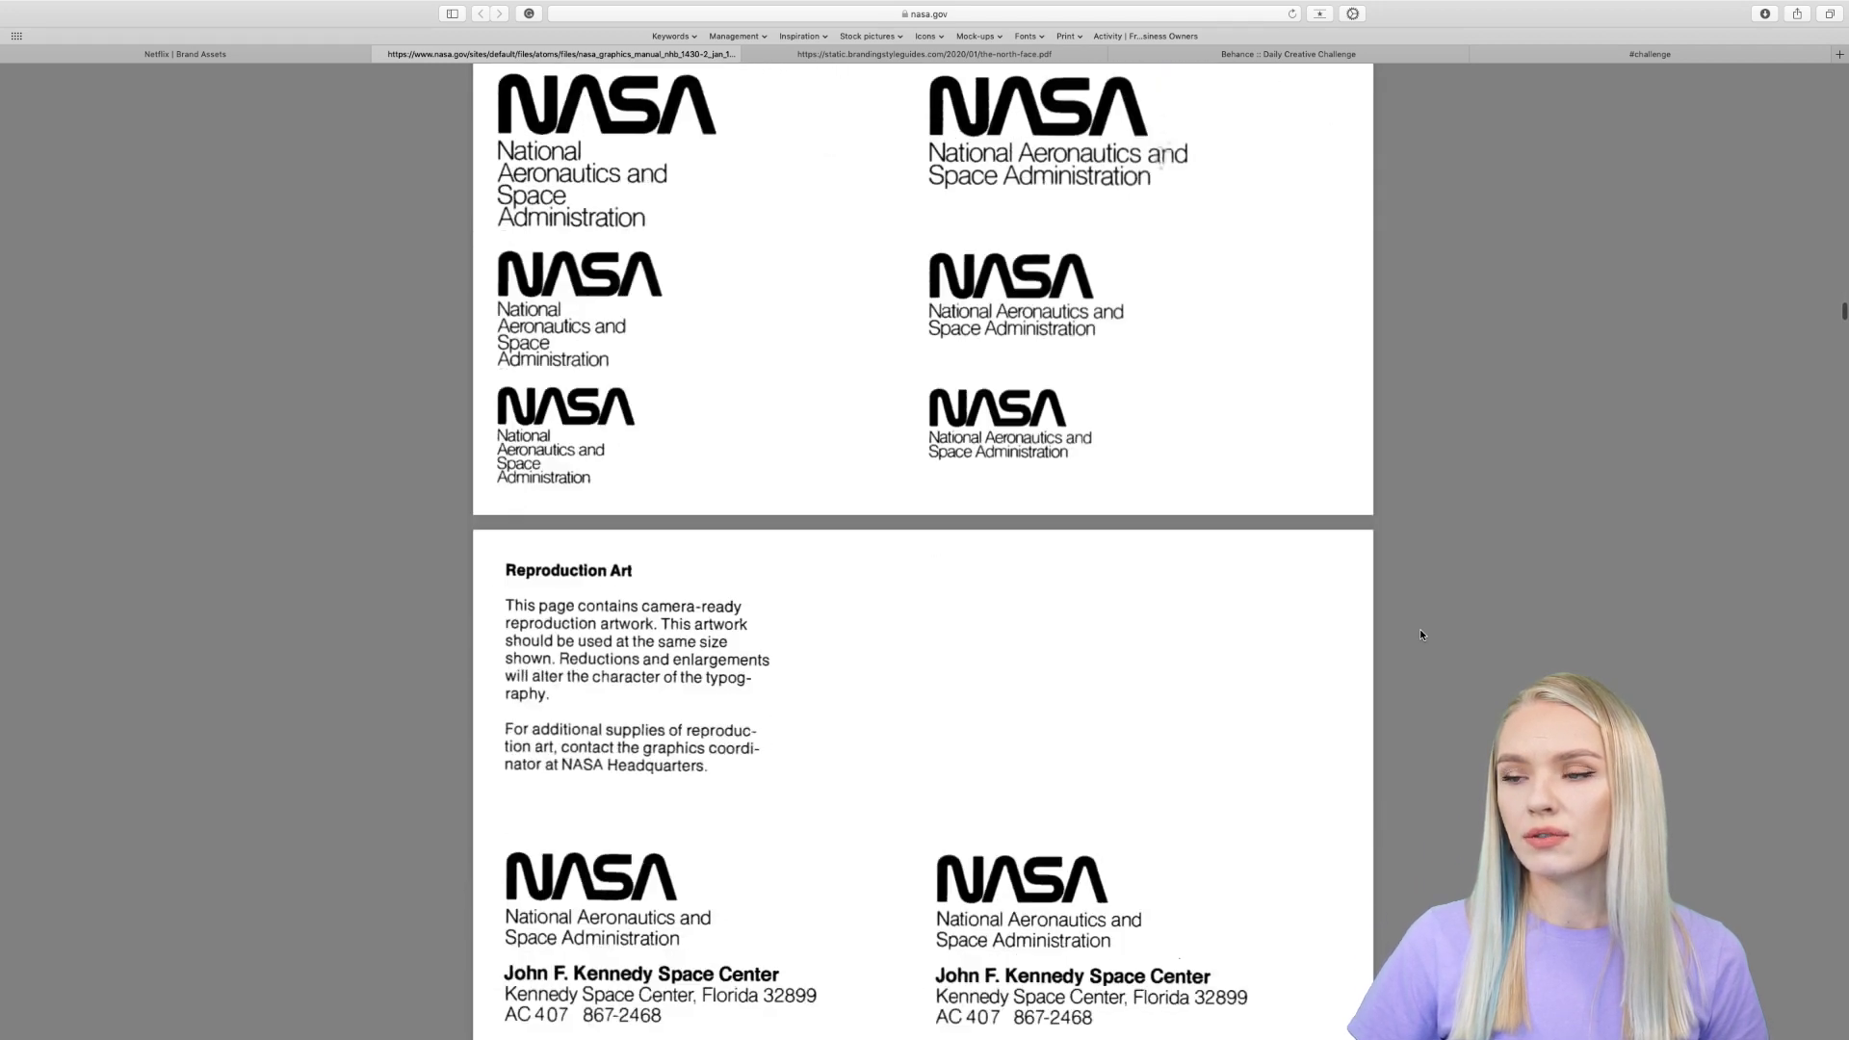
pyautogui.scroll(-15, 1421, 635)
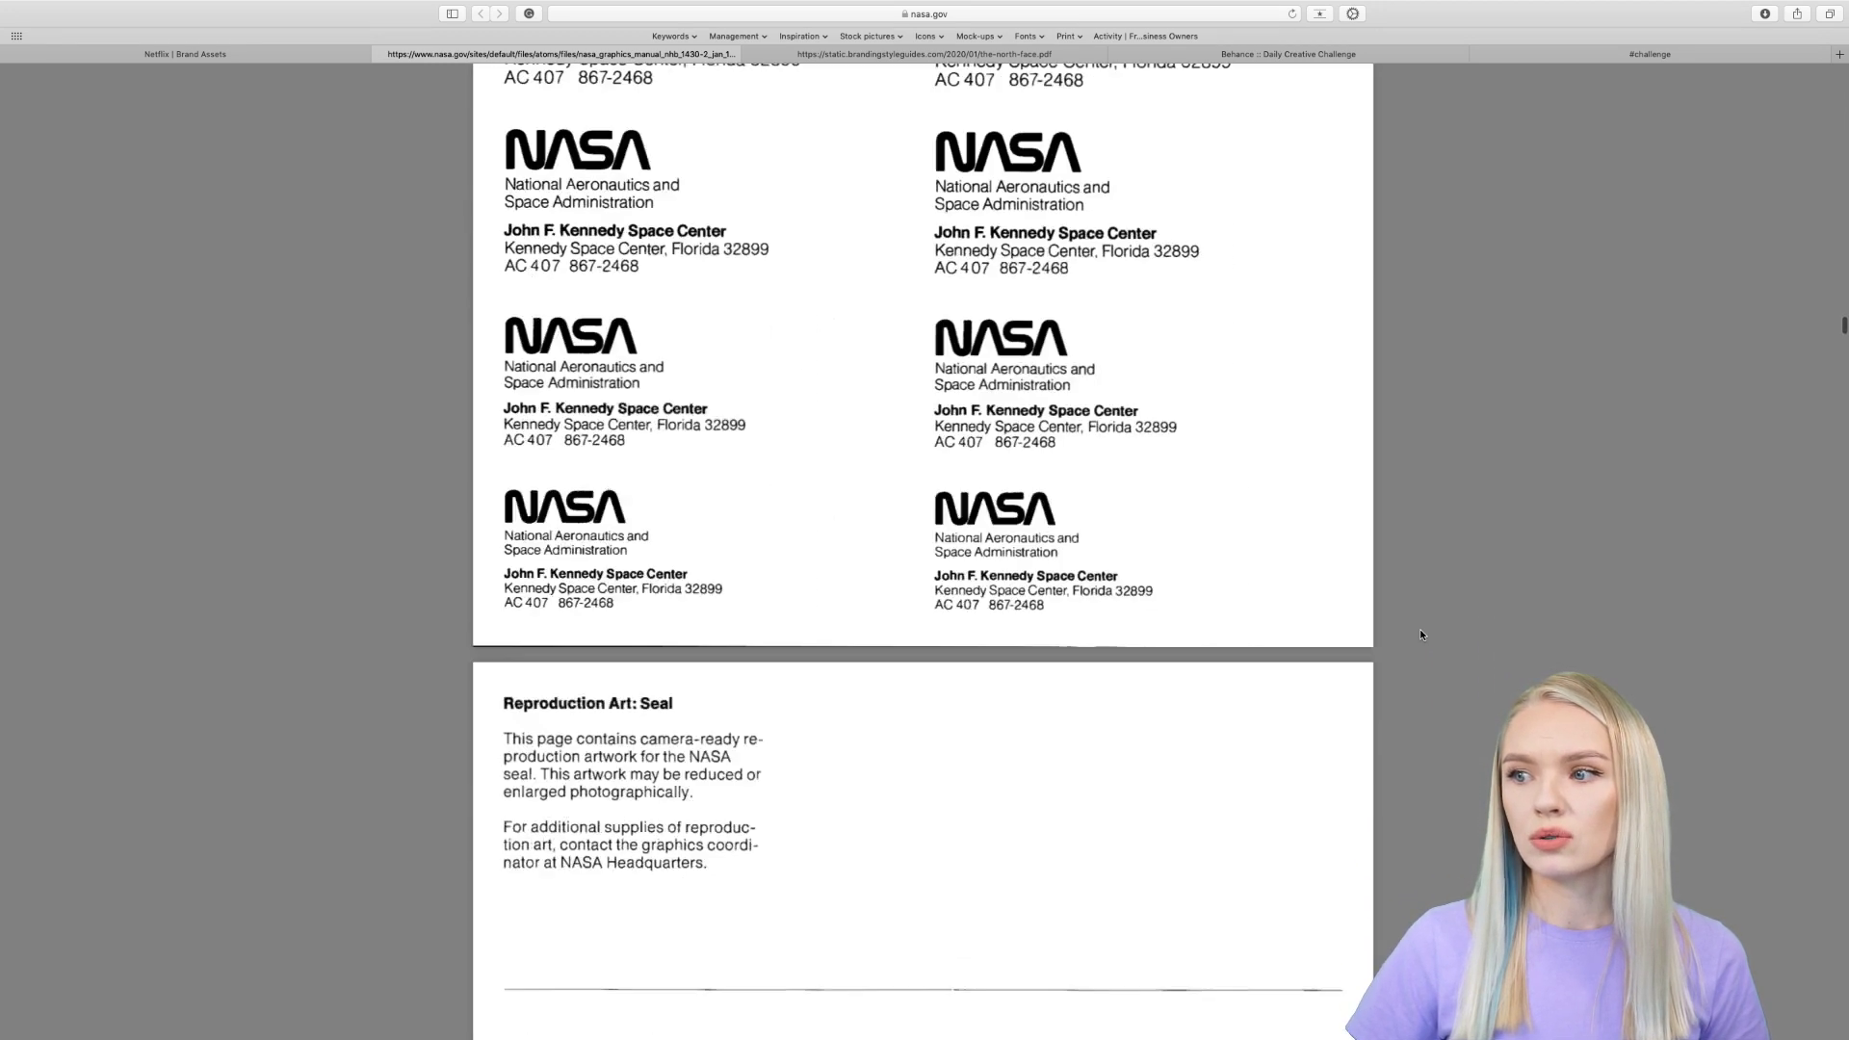
# Step: Look through the seal reproduction art and the NASA Red color swatches in the manual
pyautogui.scroll(-5, 1421, 635)
pyautogui.scroll(5, 1421, 635)
pyautogui.scroll(-5, 1420, 634)
pyautogui.scroll(-7, 1420, 632)
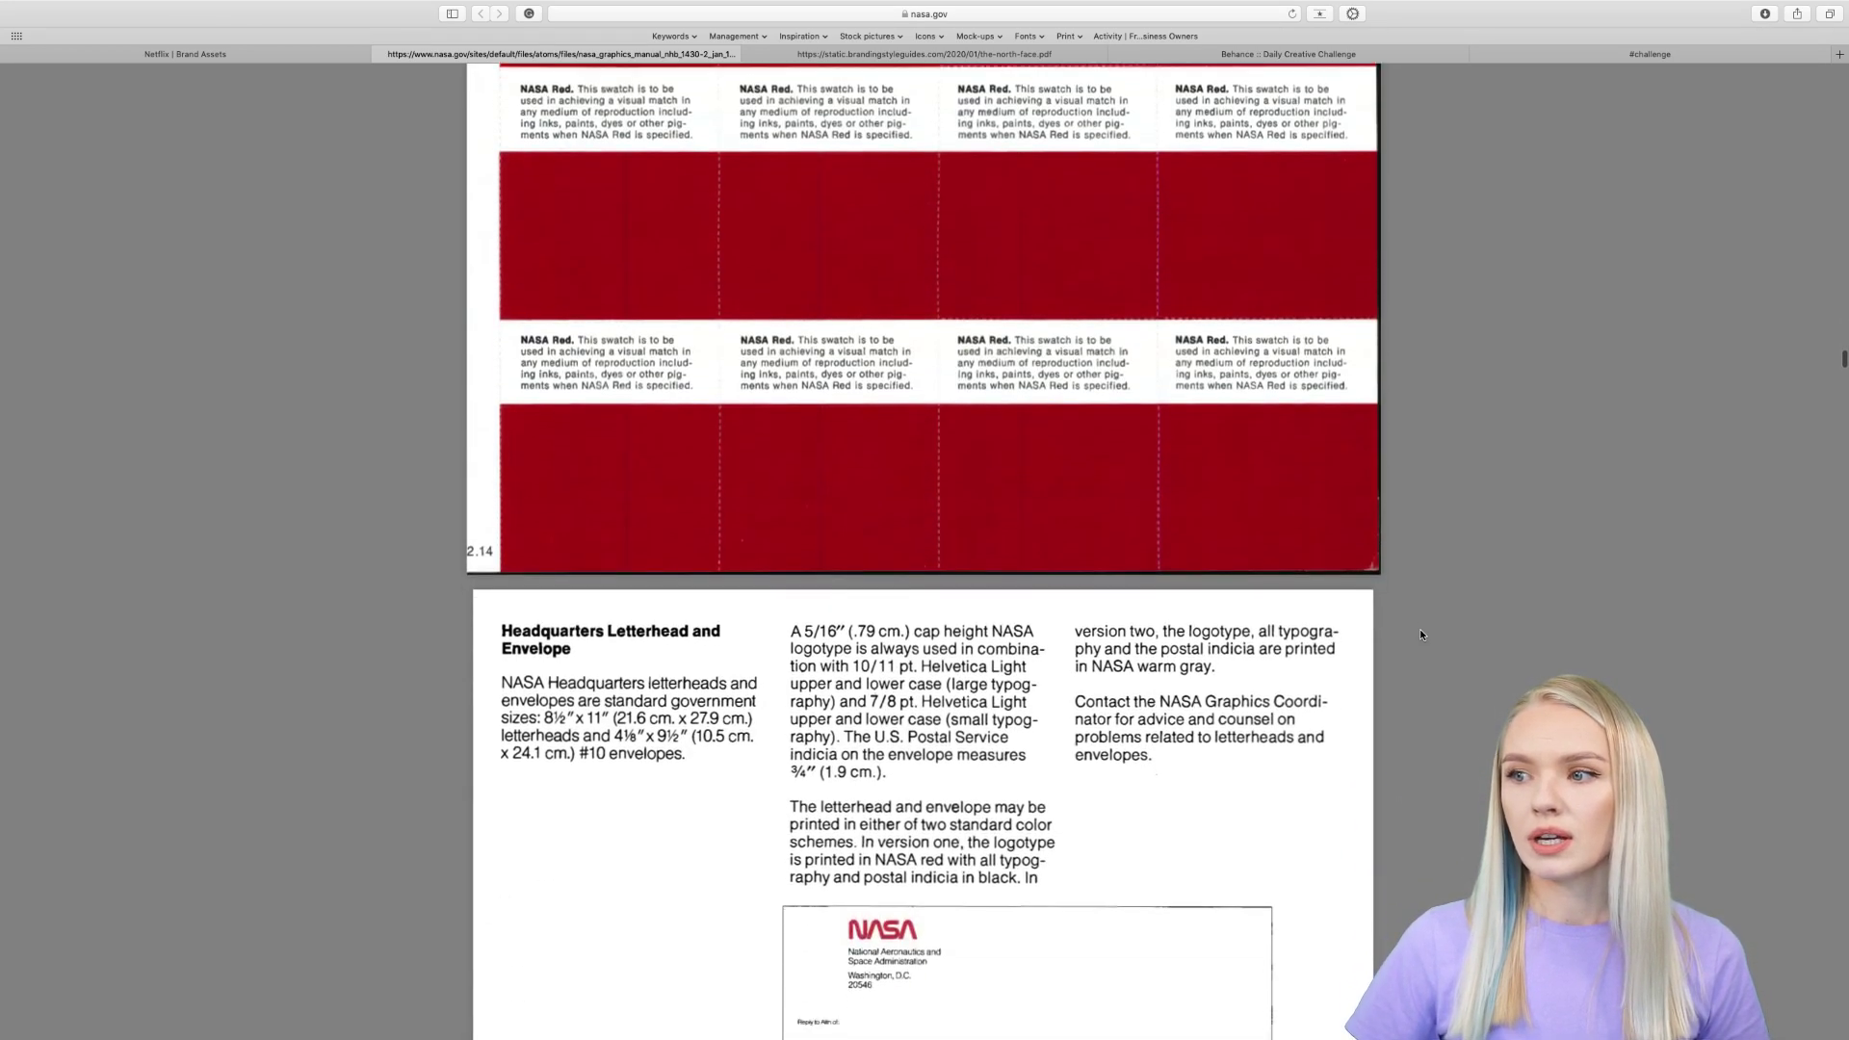
# Step: Examine the NASA headquarters and center letterhead and envelope layouts, including the typed letter and mailing examples
pyautogui.scroll(-8, 1421, 635)
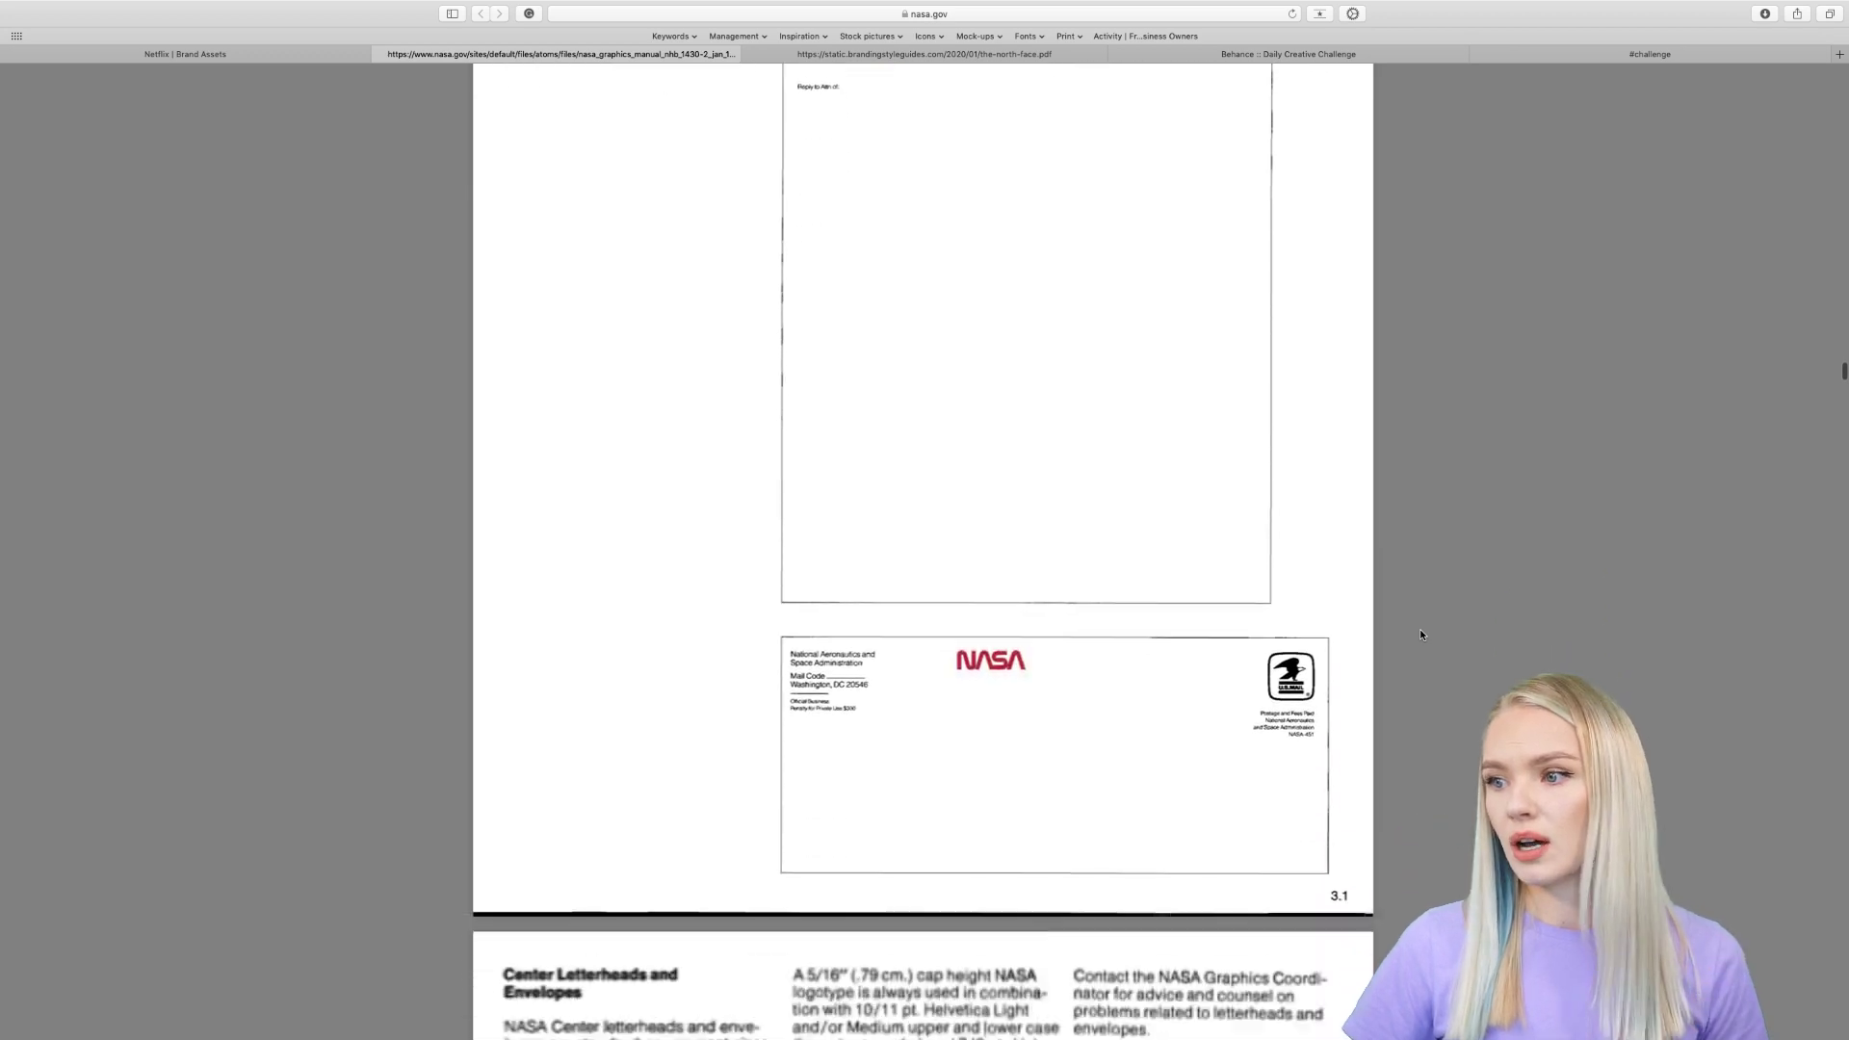
pyautogui.scroll(-9, 1421, 635)
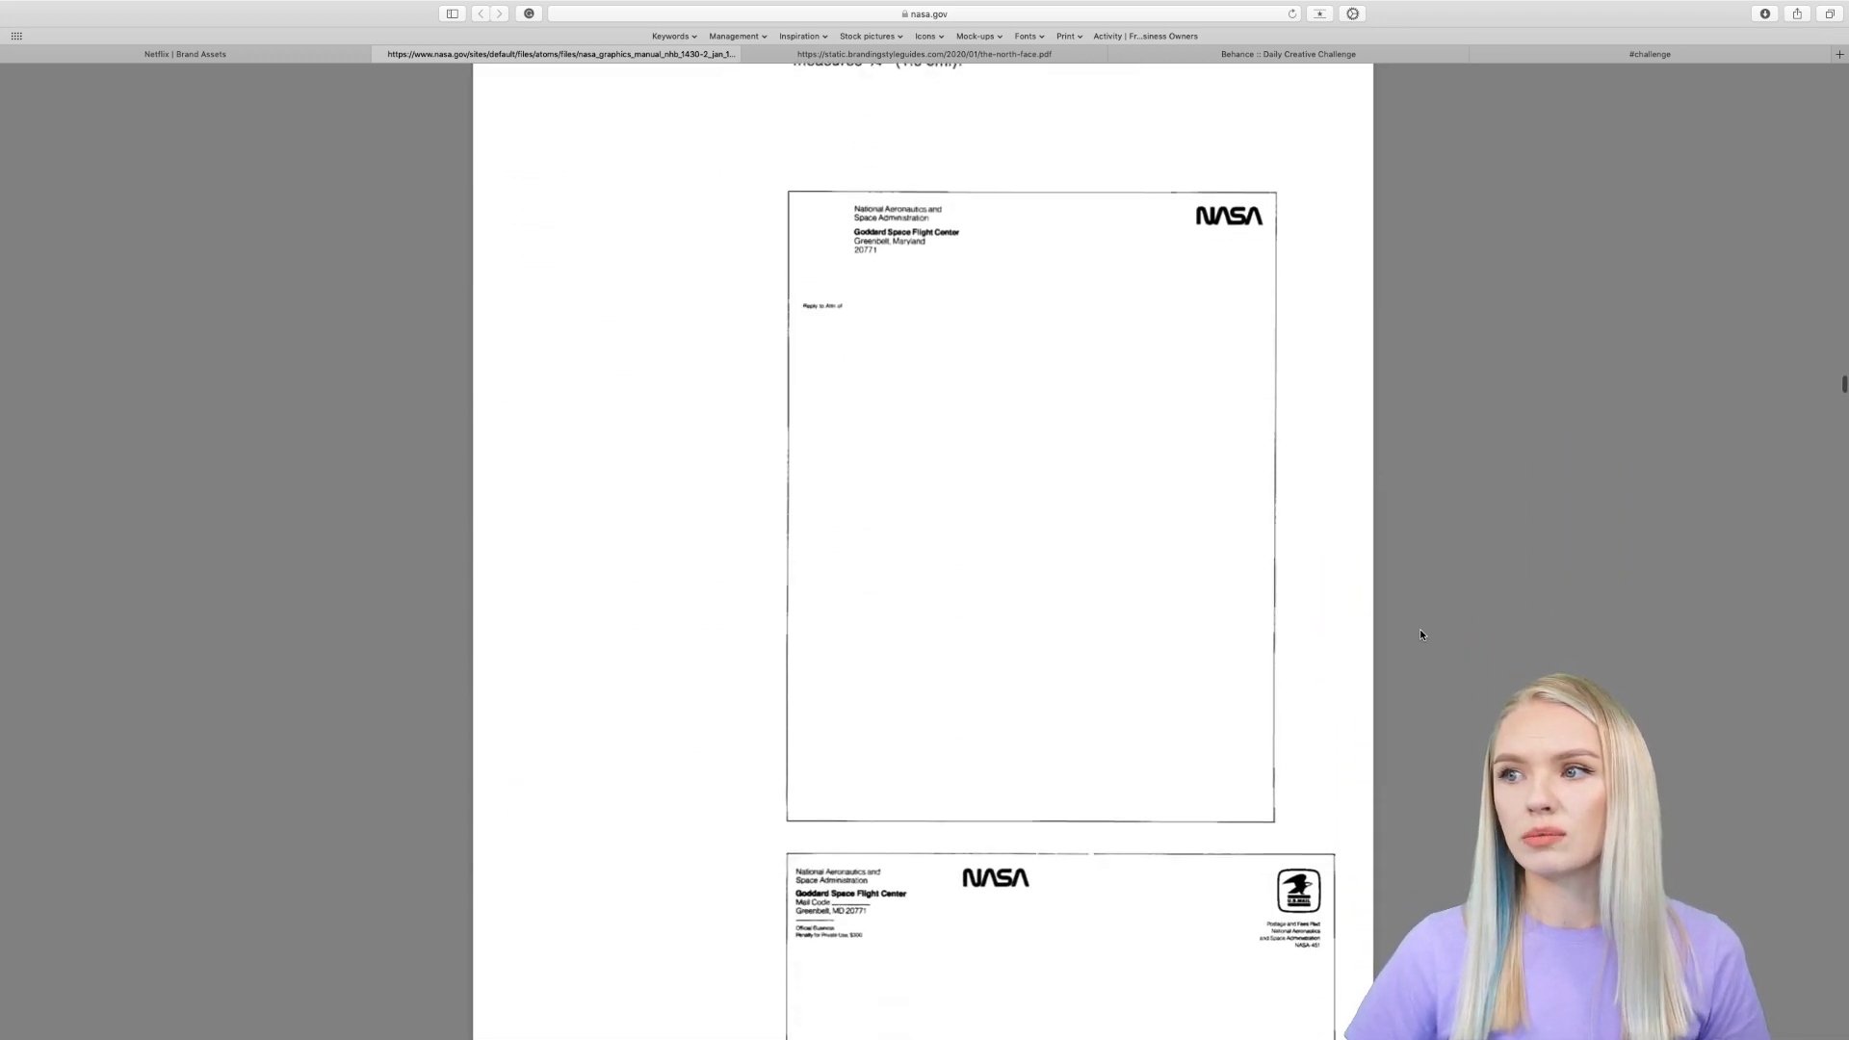
pyautogui.scroll(-6, 1420, 634)
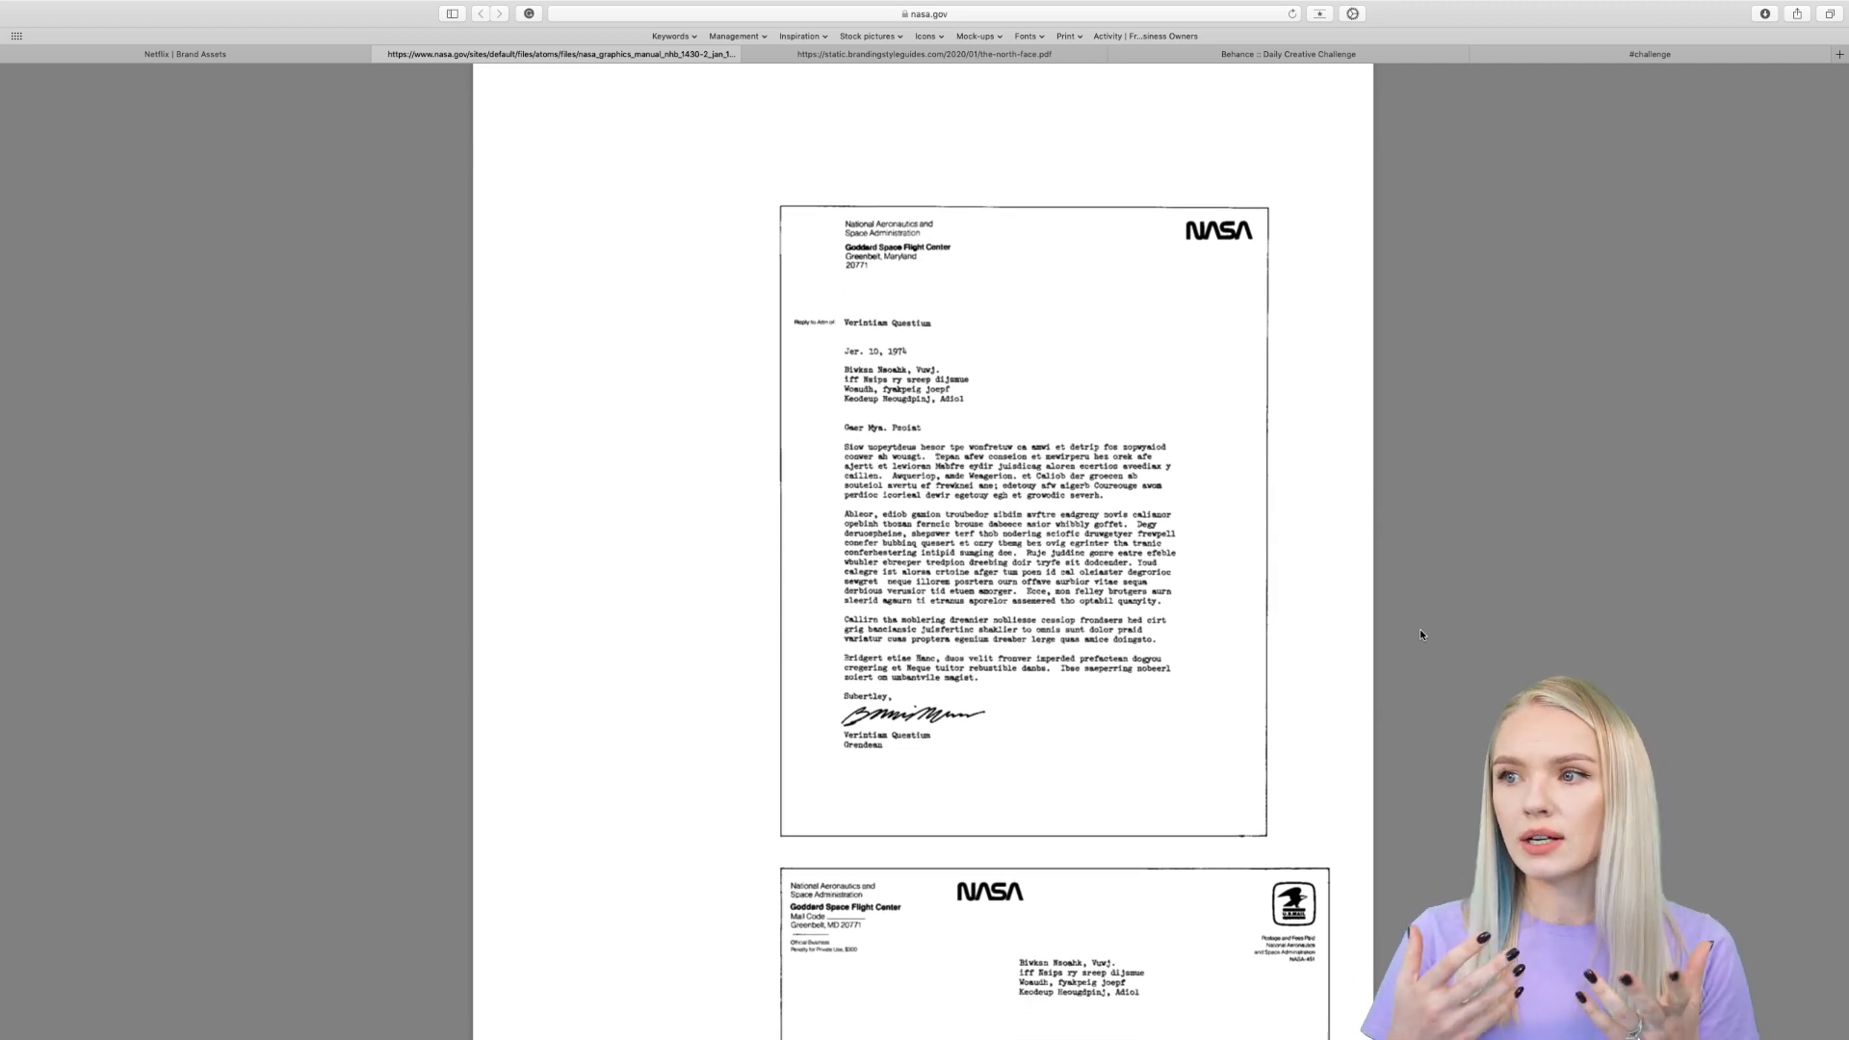
pyautogui.scroll(-5, 1421, 634)
pyautogui.scroll(-10, 1421, 634)
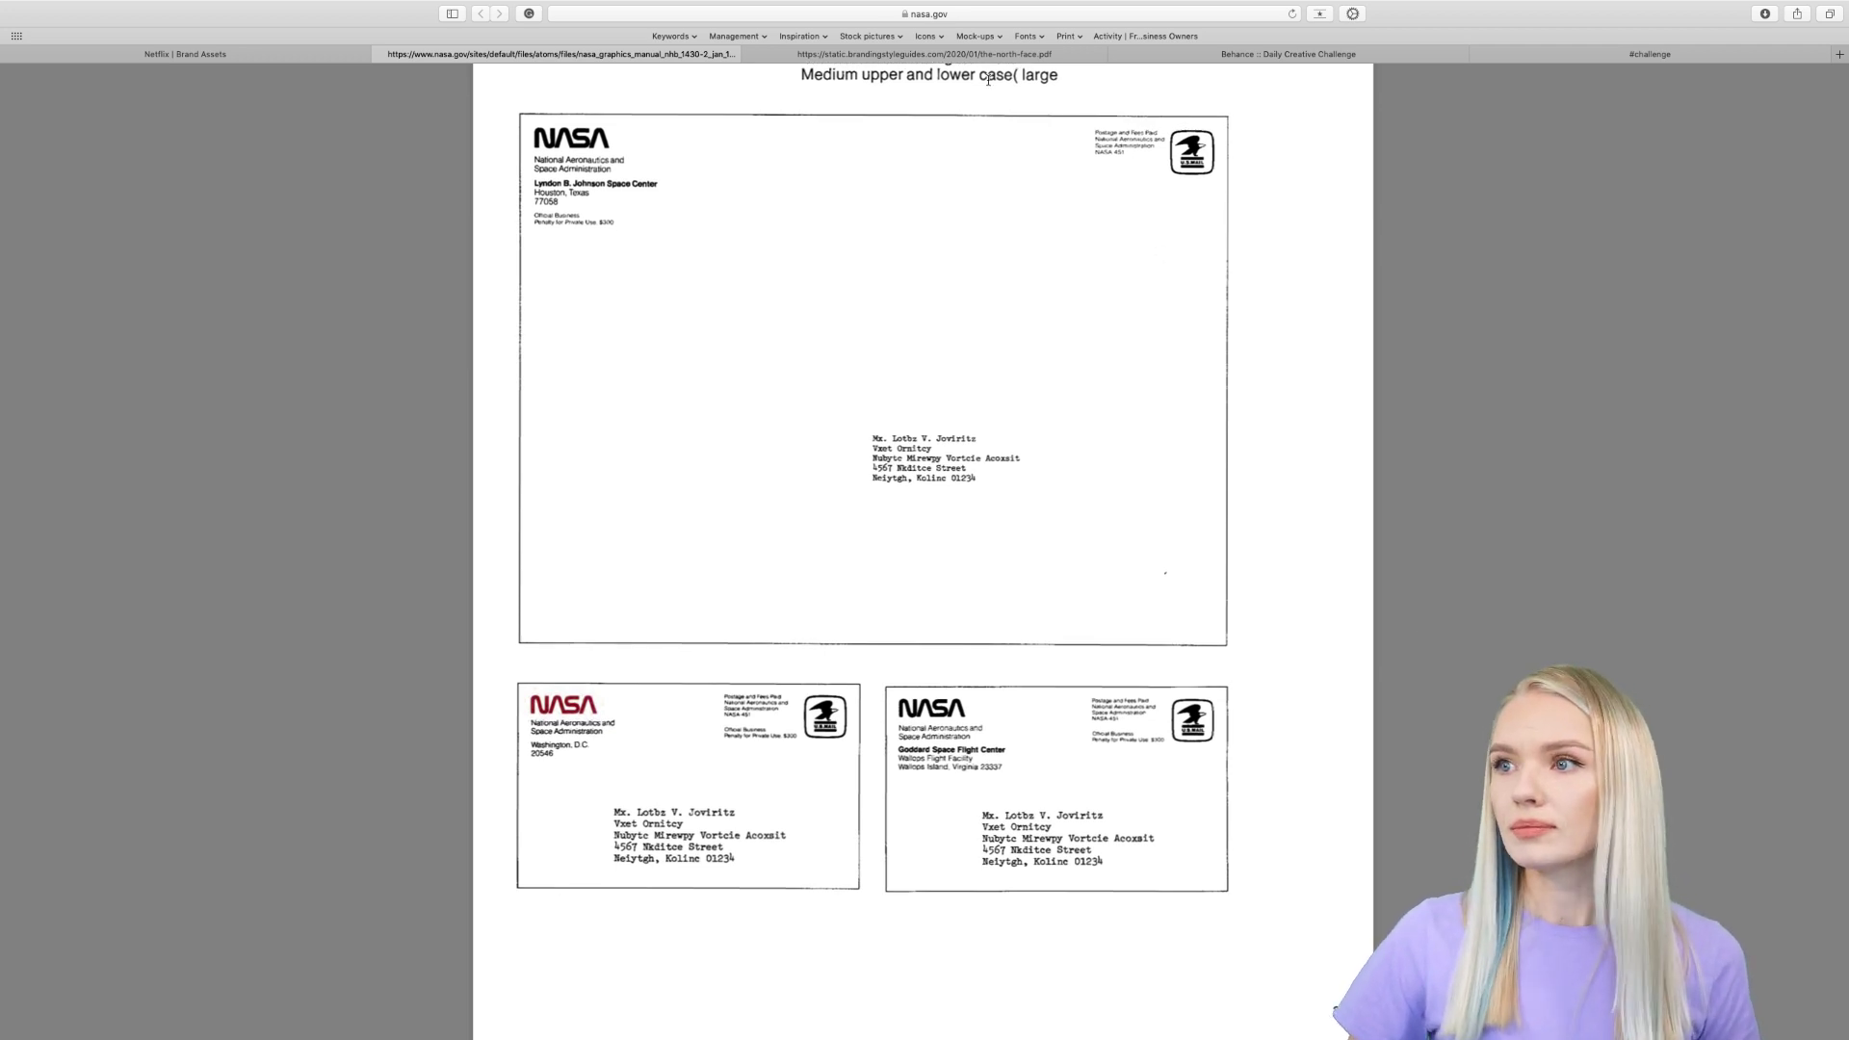
# Step: Switch to The North Face brand guide PDF and review its contents page and Visual Identity / Logo page
pyautogui.click(963, 51)
pyautogui.scroll(-10, 1581, 501)
pyautogui.scroll(-10, 1583, 506)
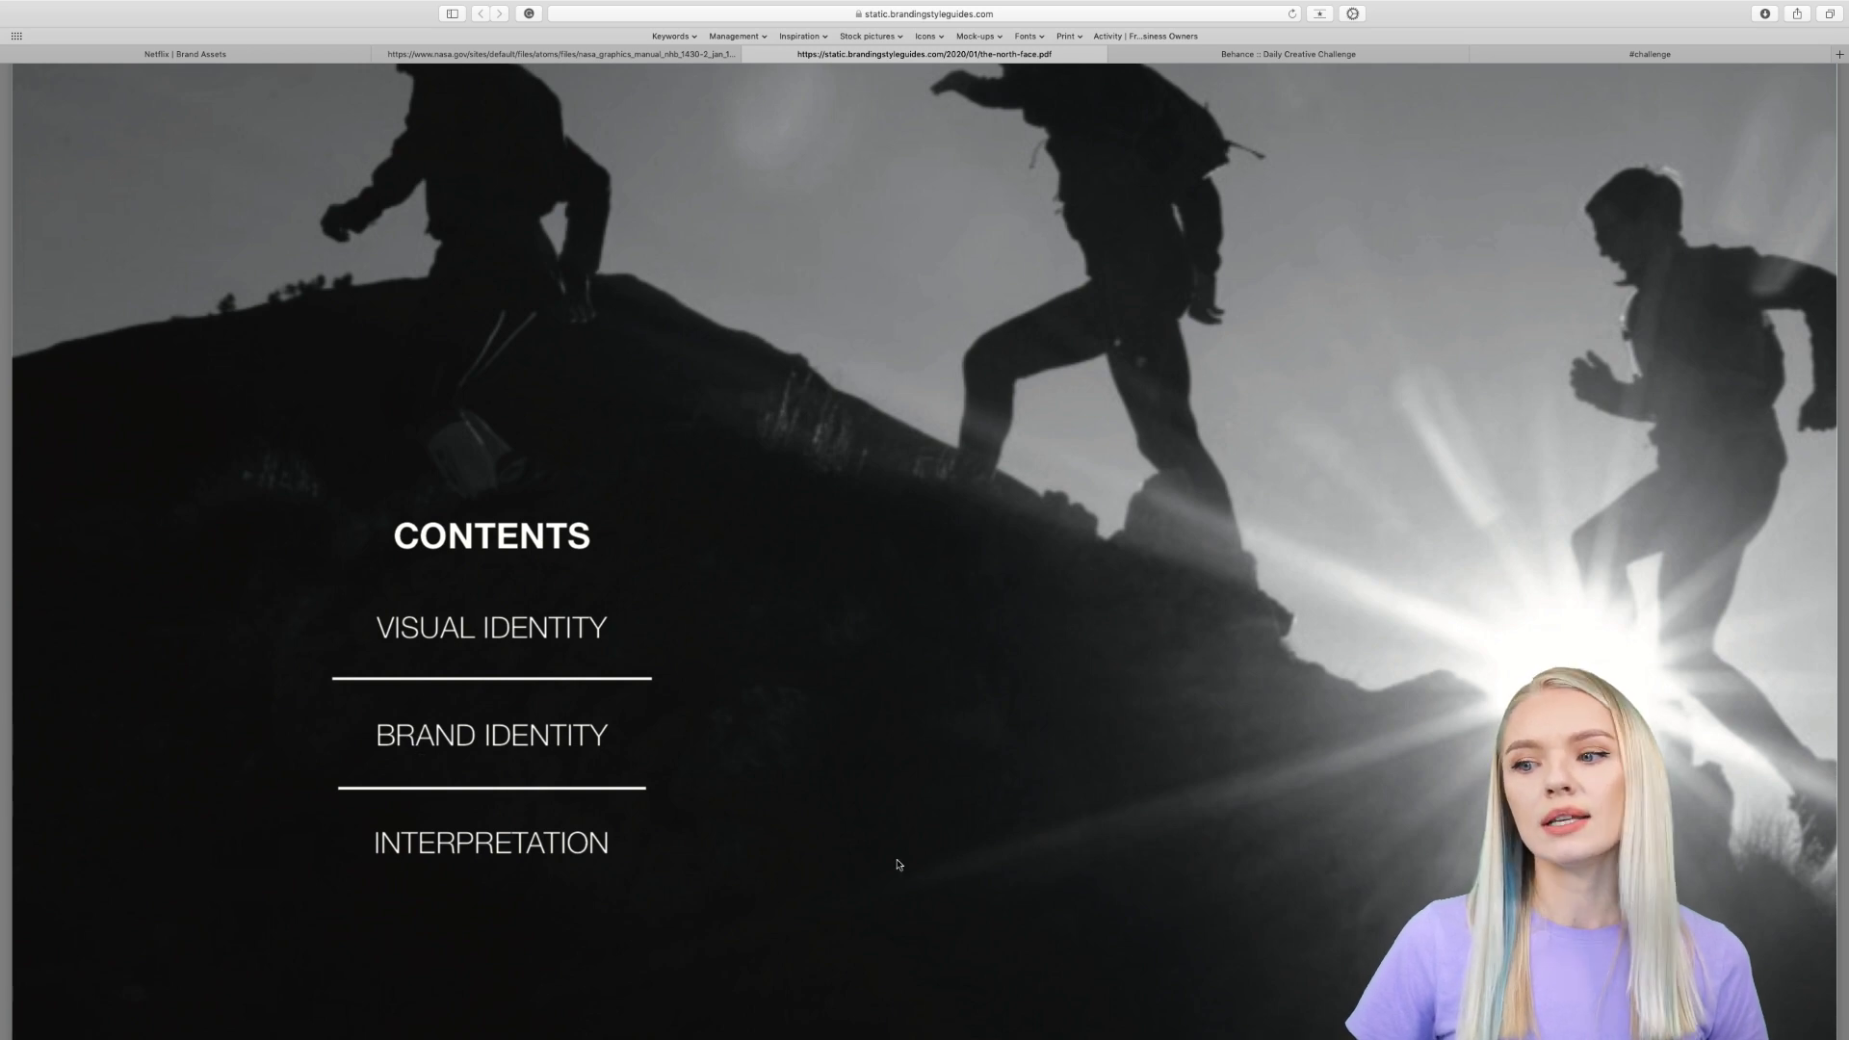
pyautogui.scroll(-10, 1001, 864)
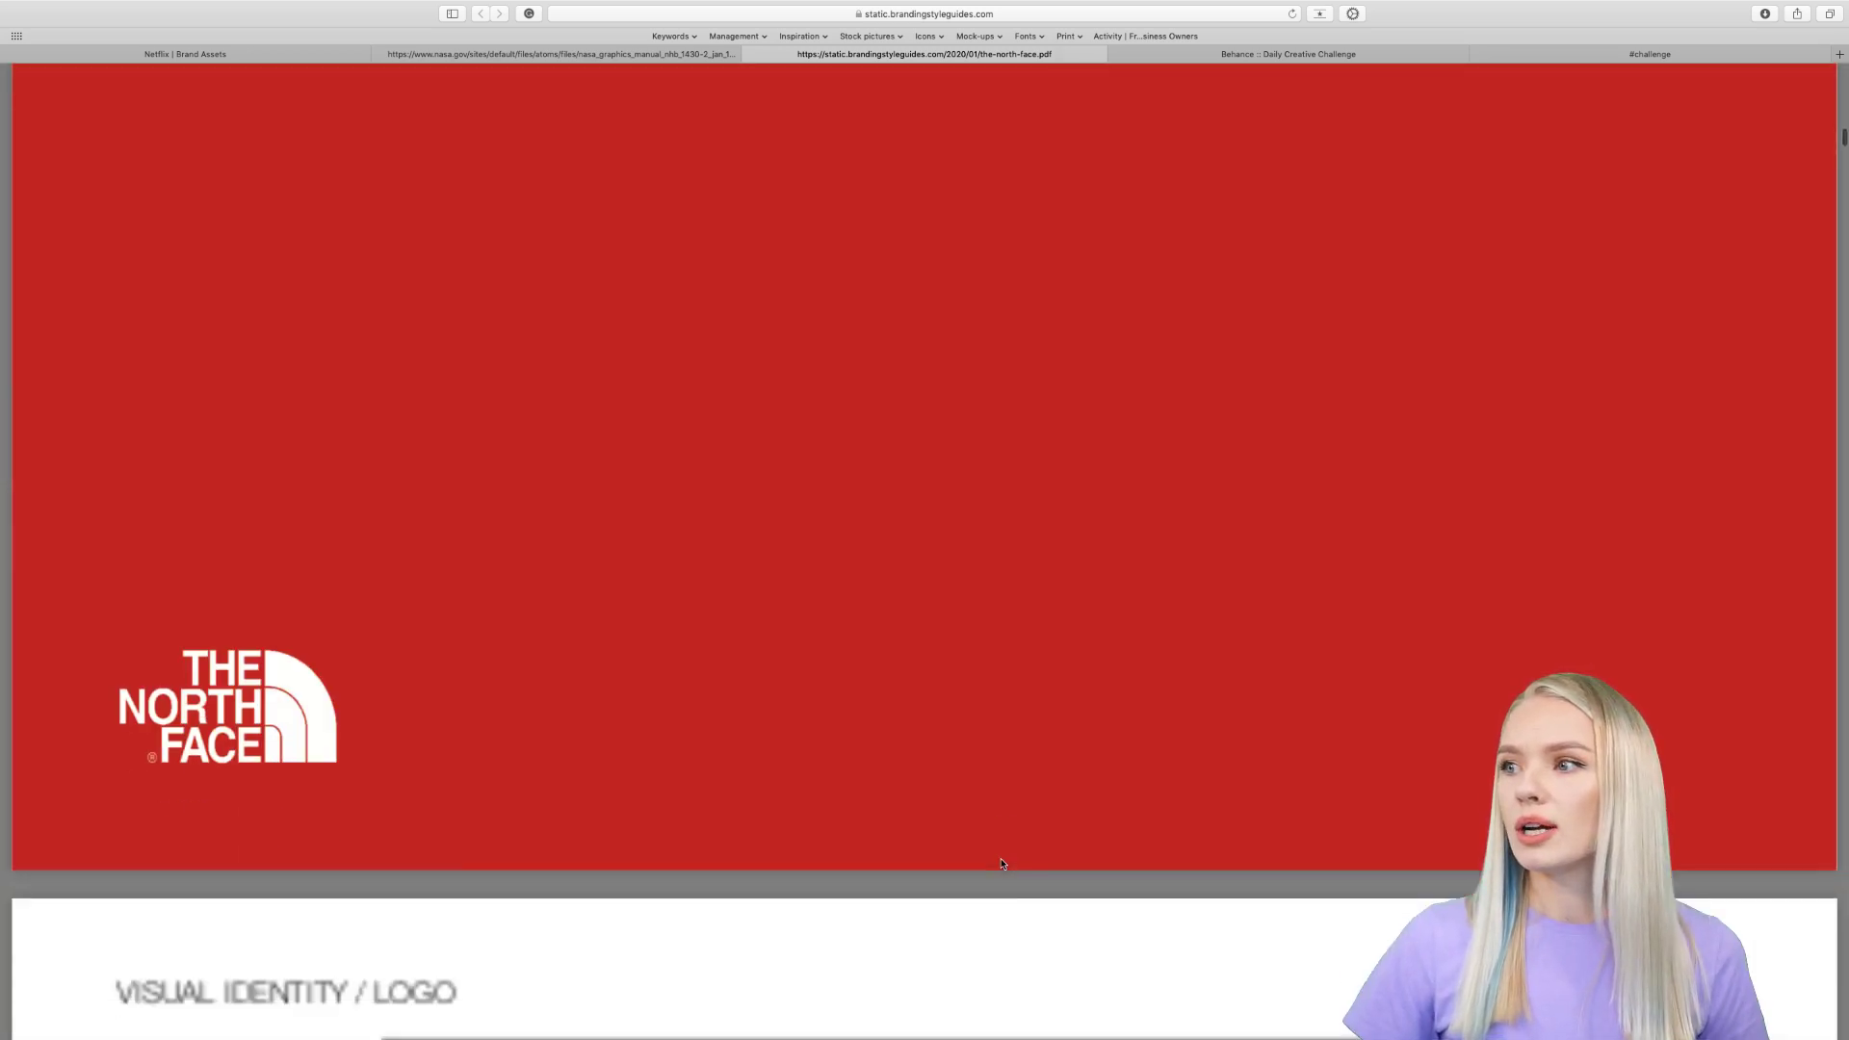
pyautogui.scroll(-10, 1002, 864)
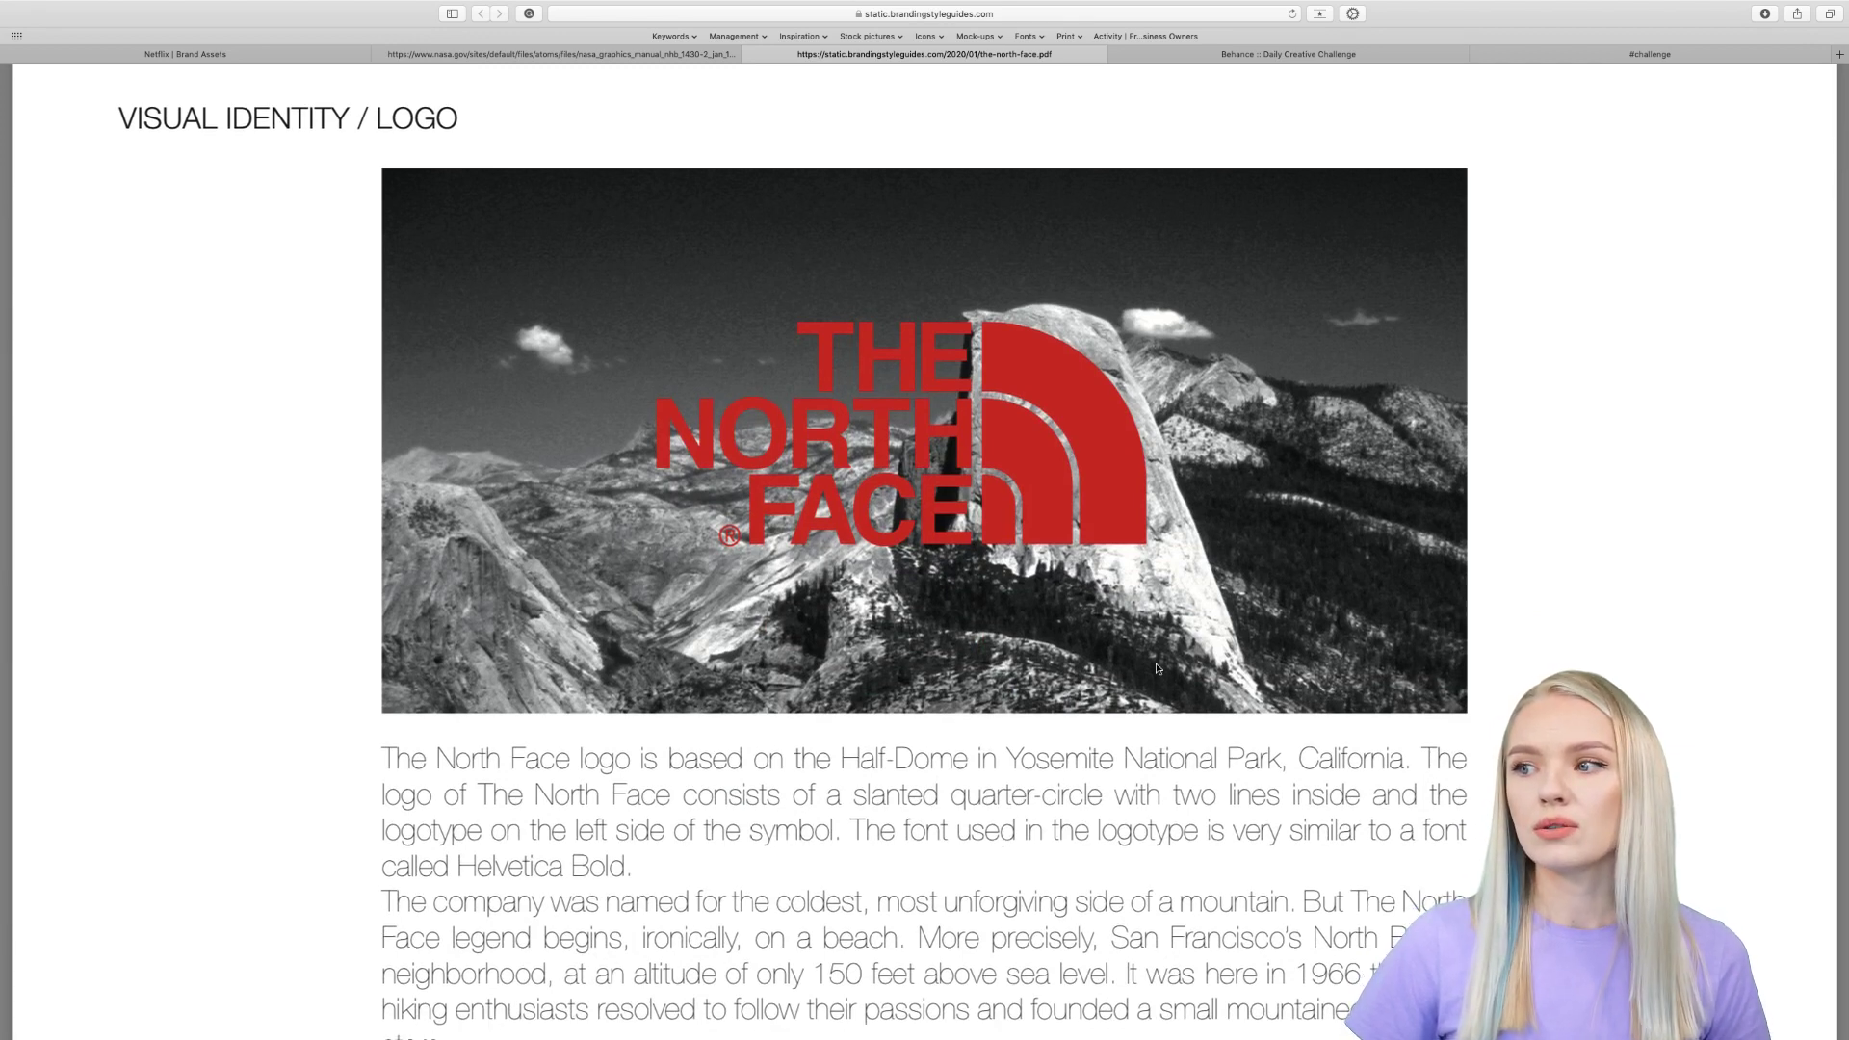
# Step: Examine The North Face guide's Type & Color page, covering the color palette and the Helvetica weights
pyautogui.scroll(-10, 1157, 669)
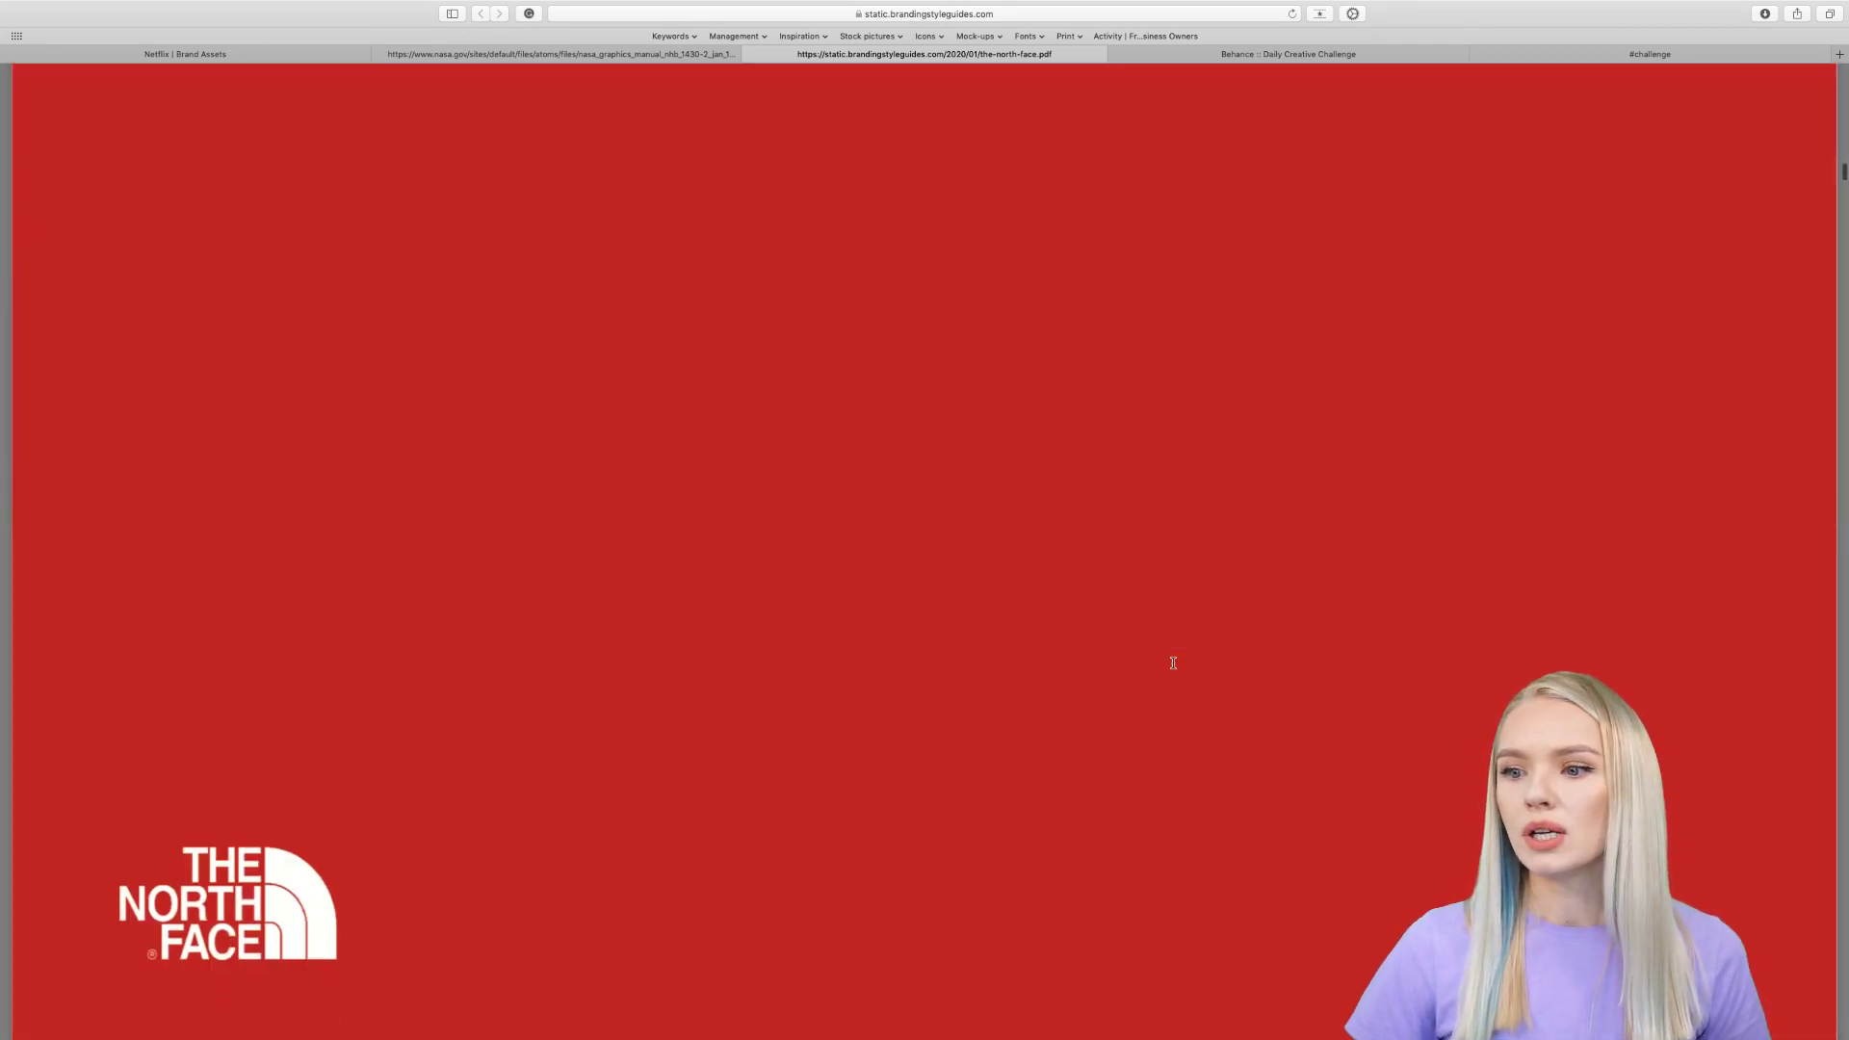
pyautogui.scroll(-10, 1173, 663)
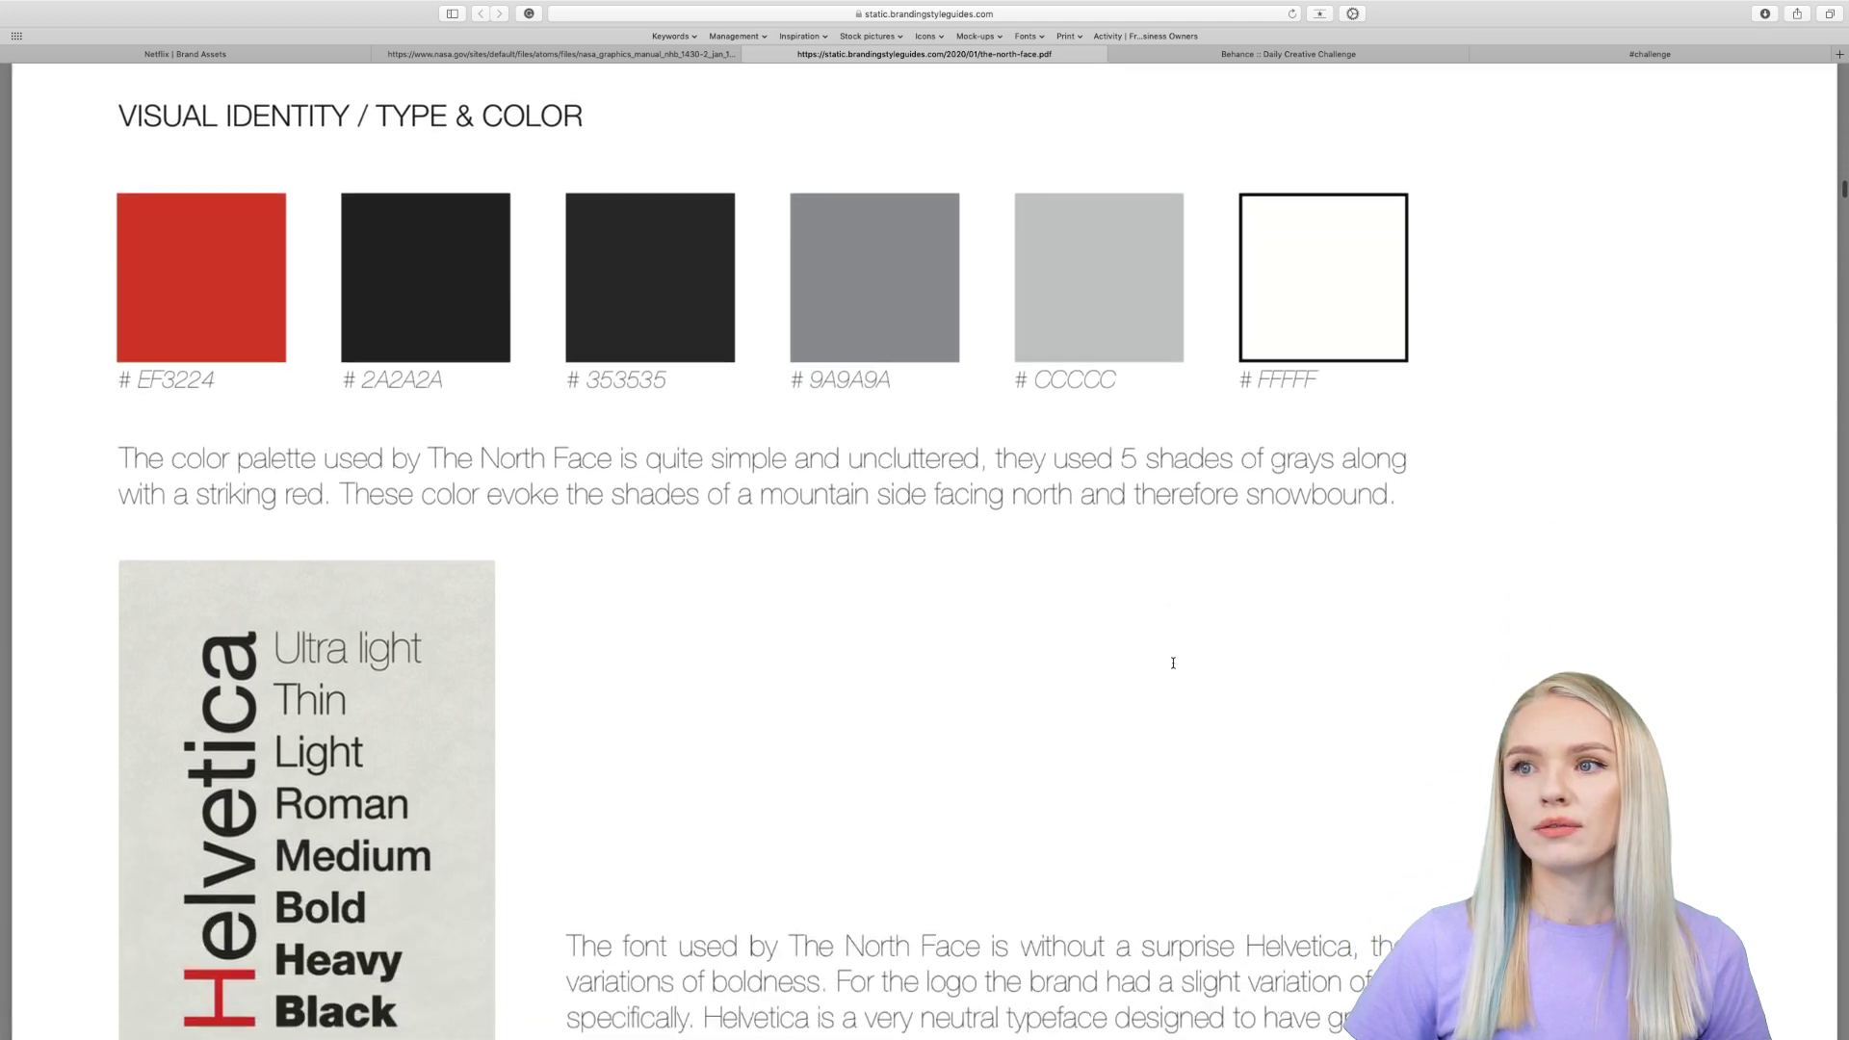
pyautogui.scroll(-1, 1173, 663)
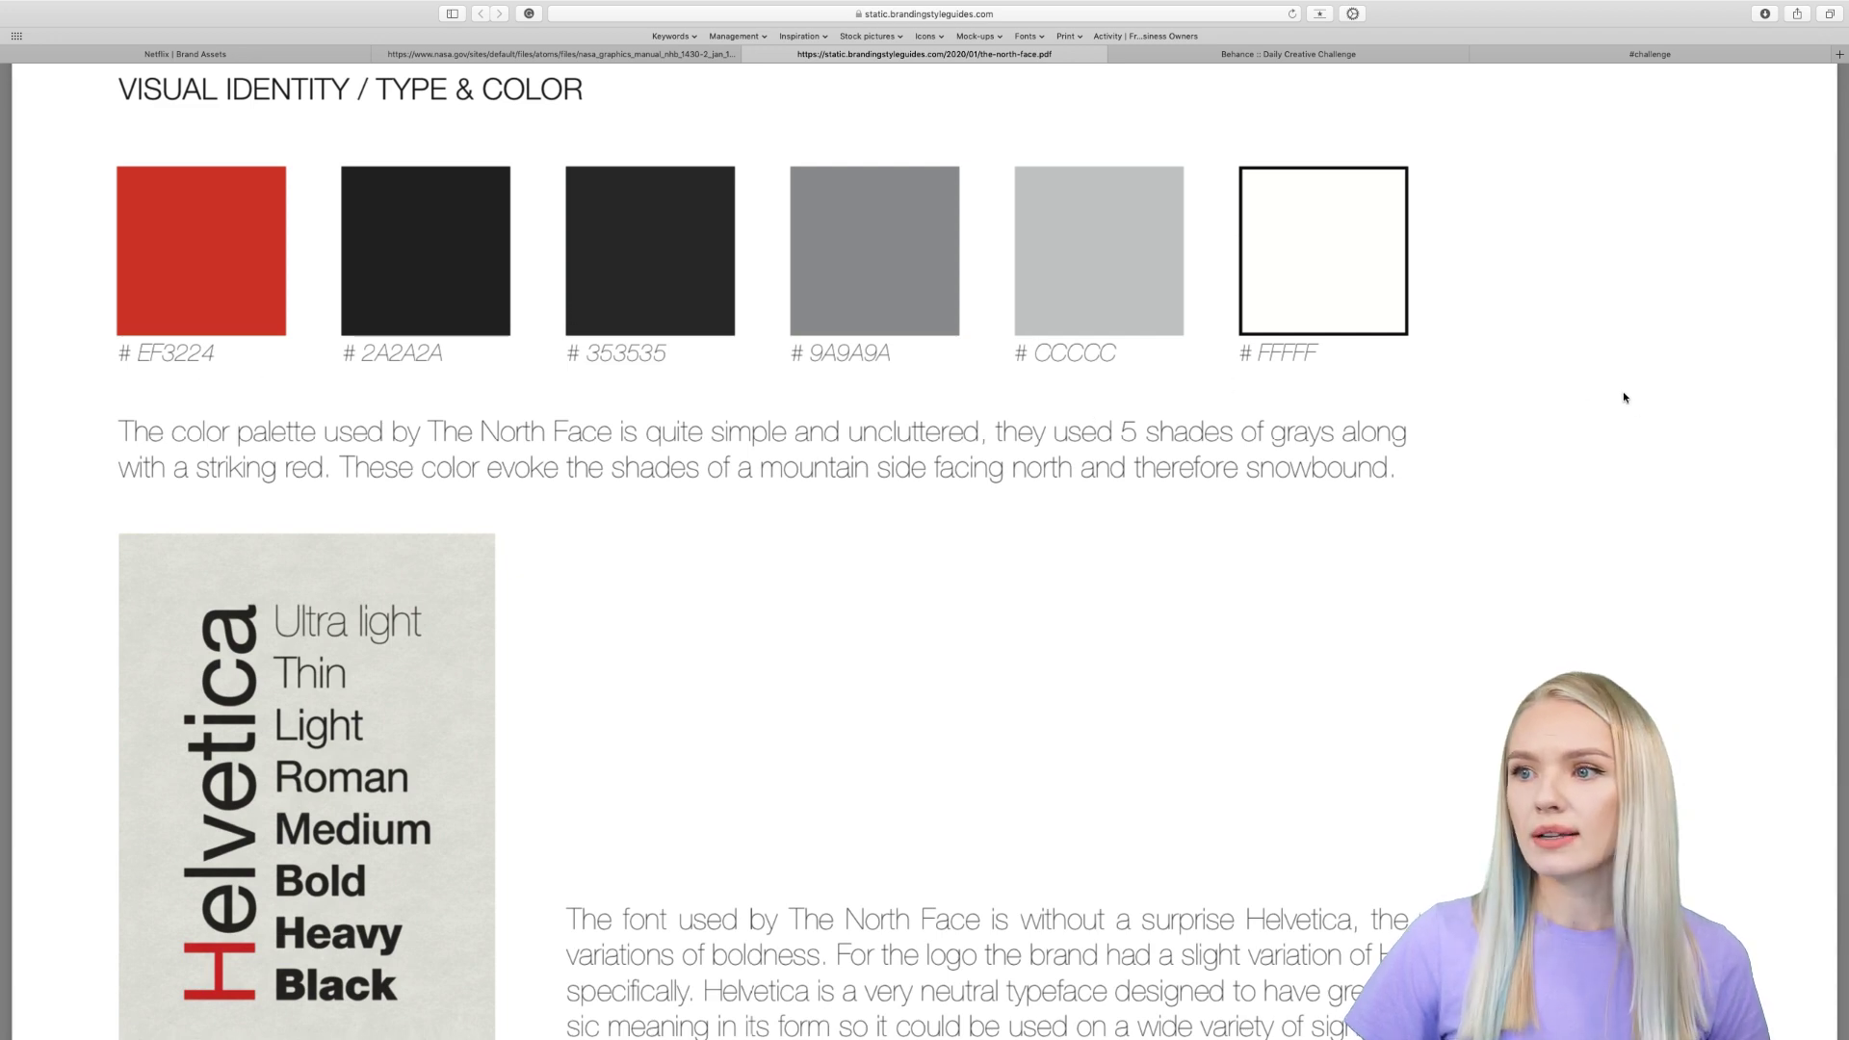
pyautogui.scroll(-6, 1635, 427)
pyautogui.scroll(3, 1635, 426)
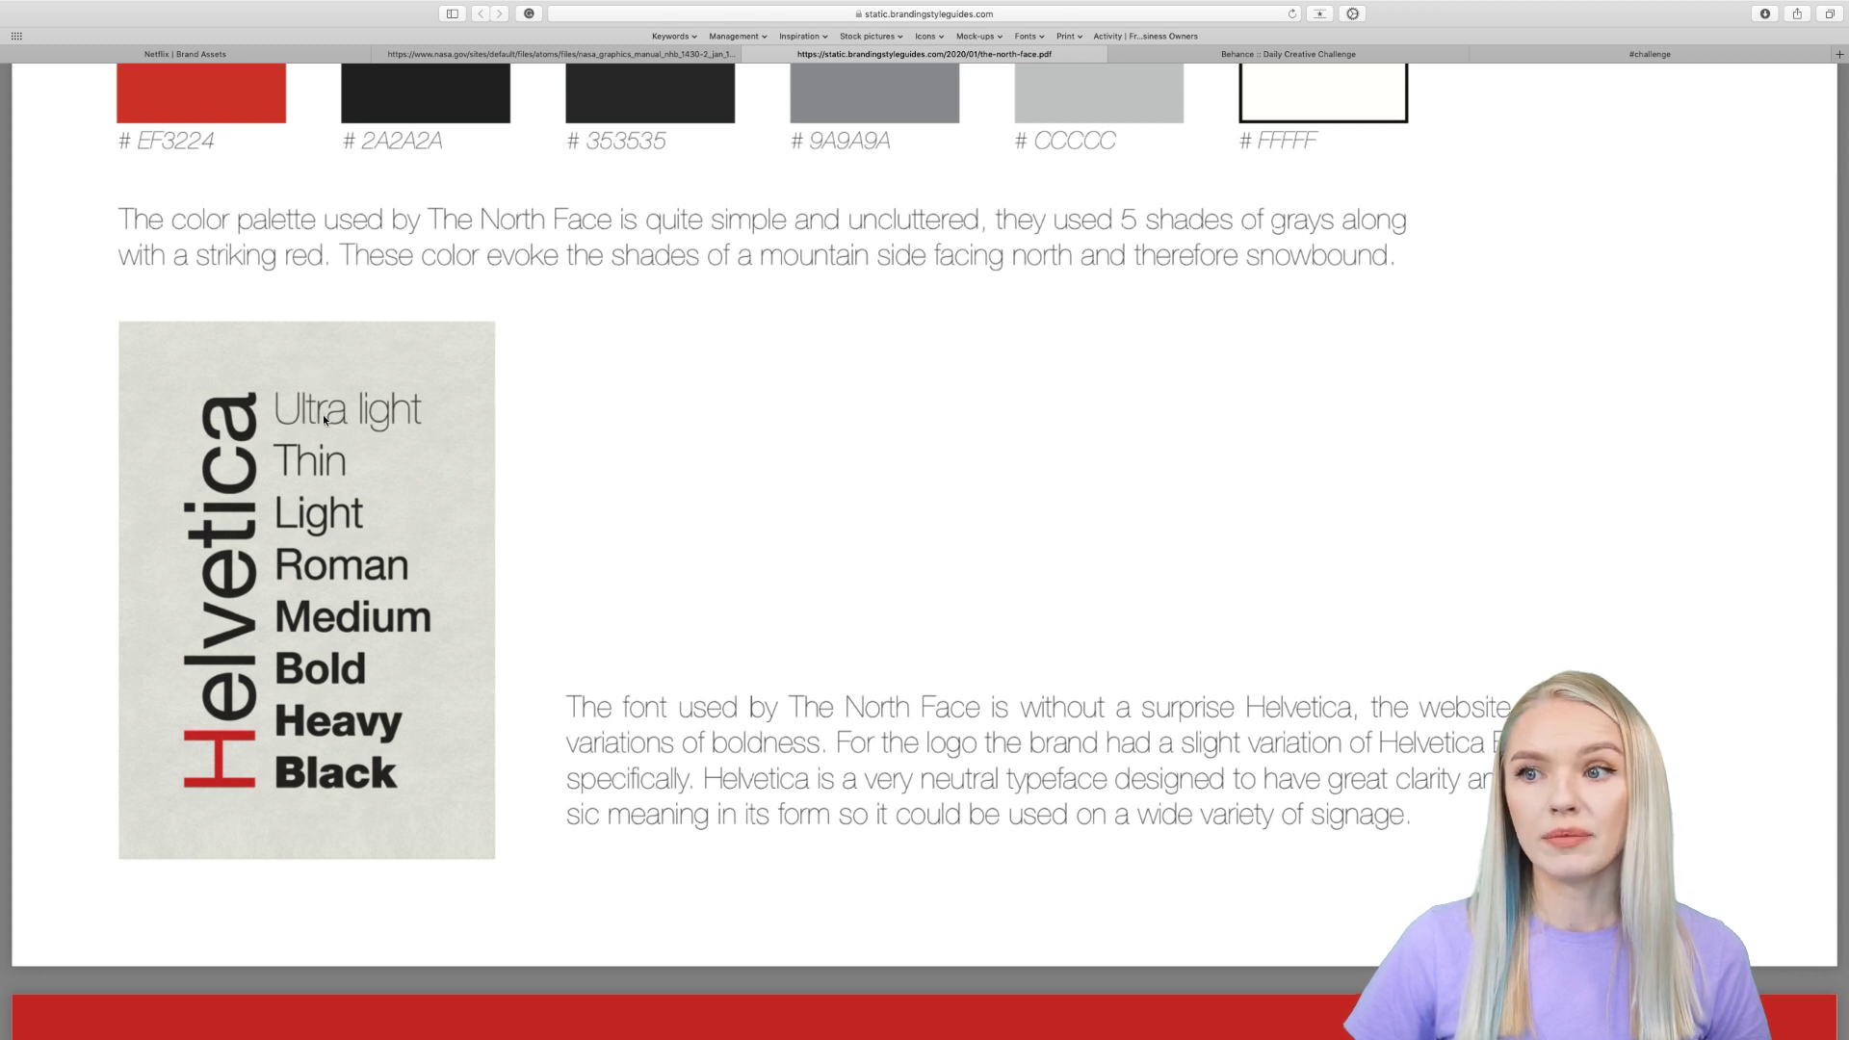
# Step: Examine The North Face guide's Products page, including the shop categories and the product description
pyautogui.scroll(-10, 1507, 644)
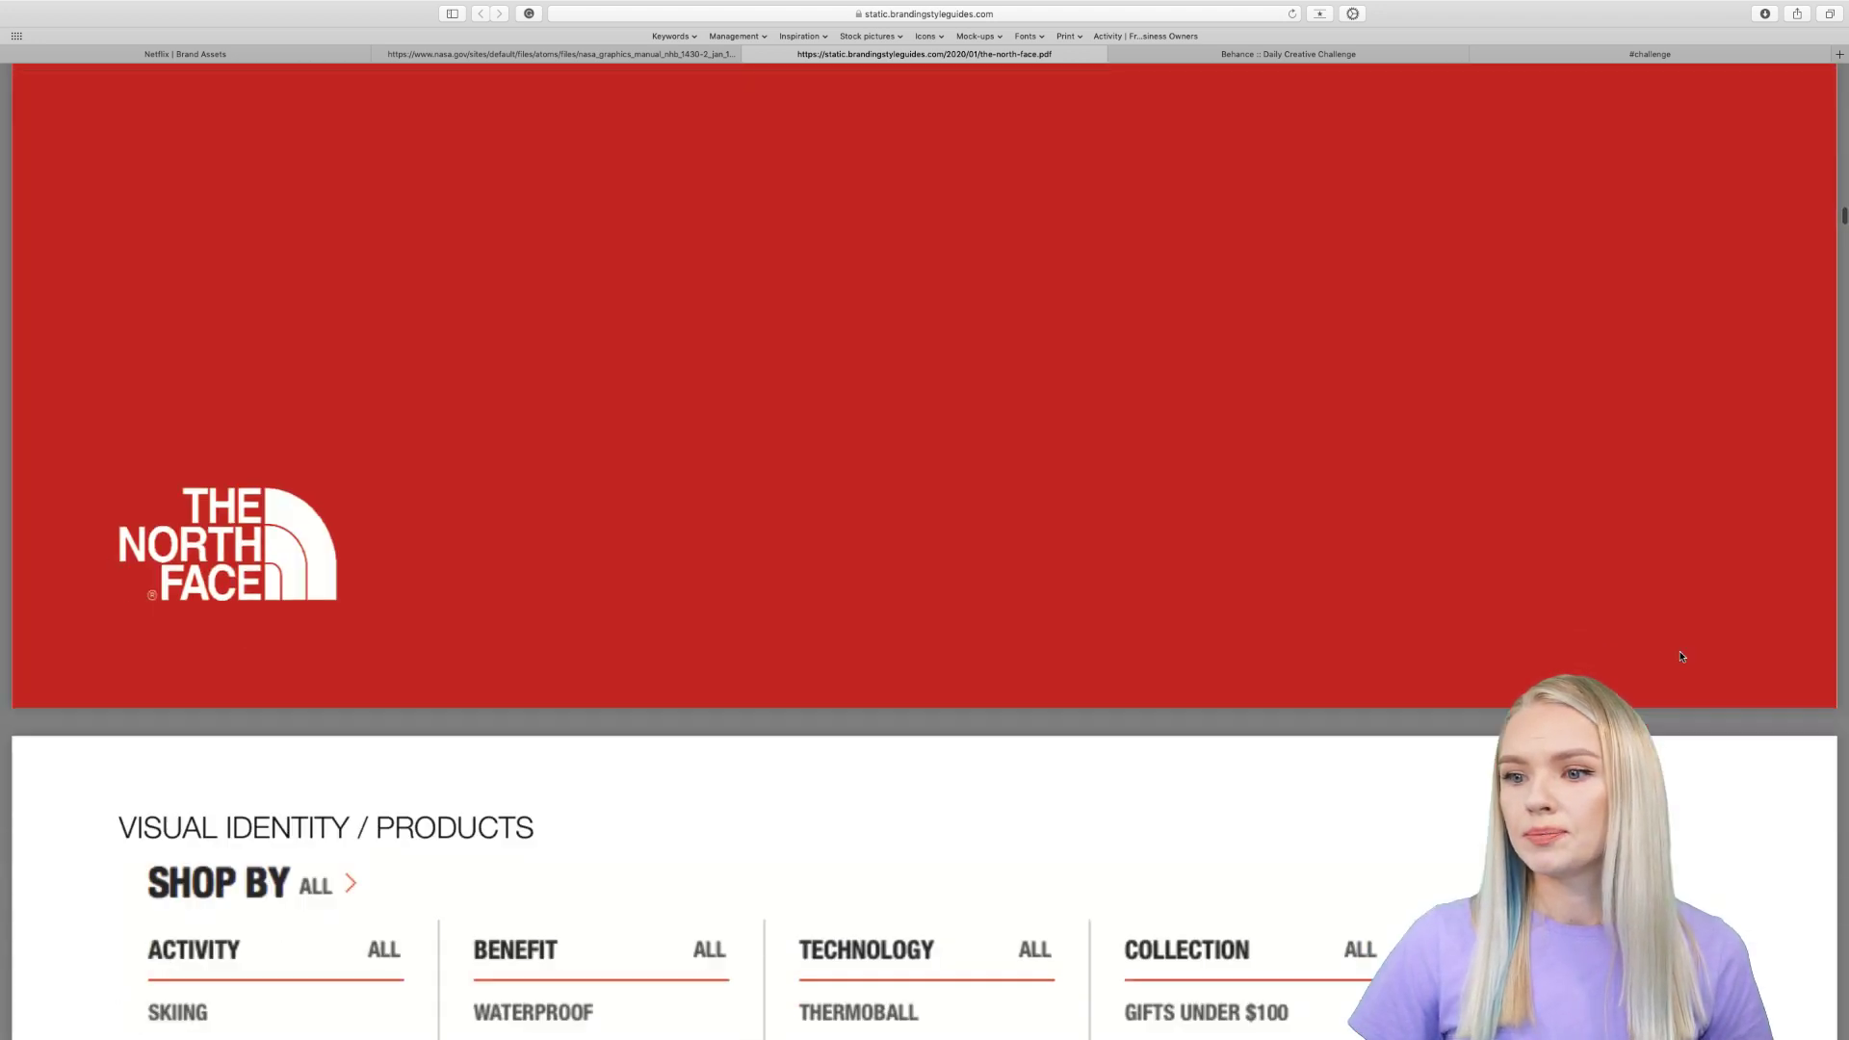
pyautogui.scroll(-10, 1682, 657)
pyautogui.scroll(5, 1682, 657)
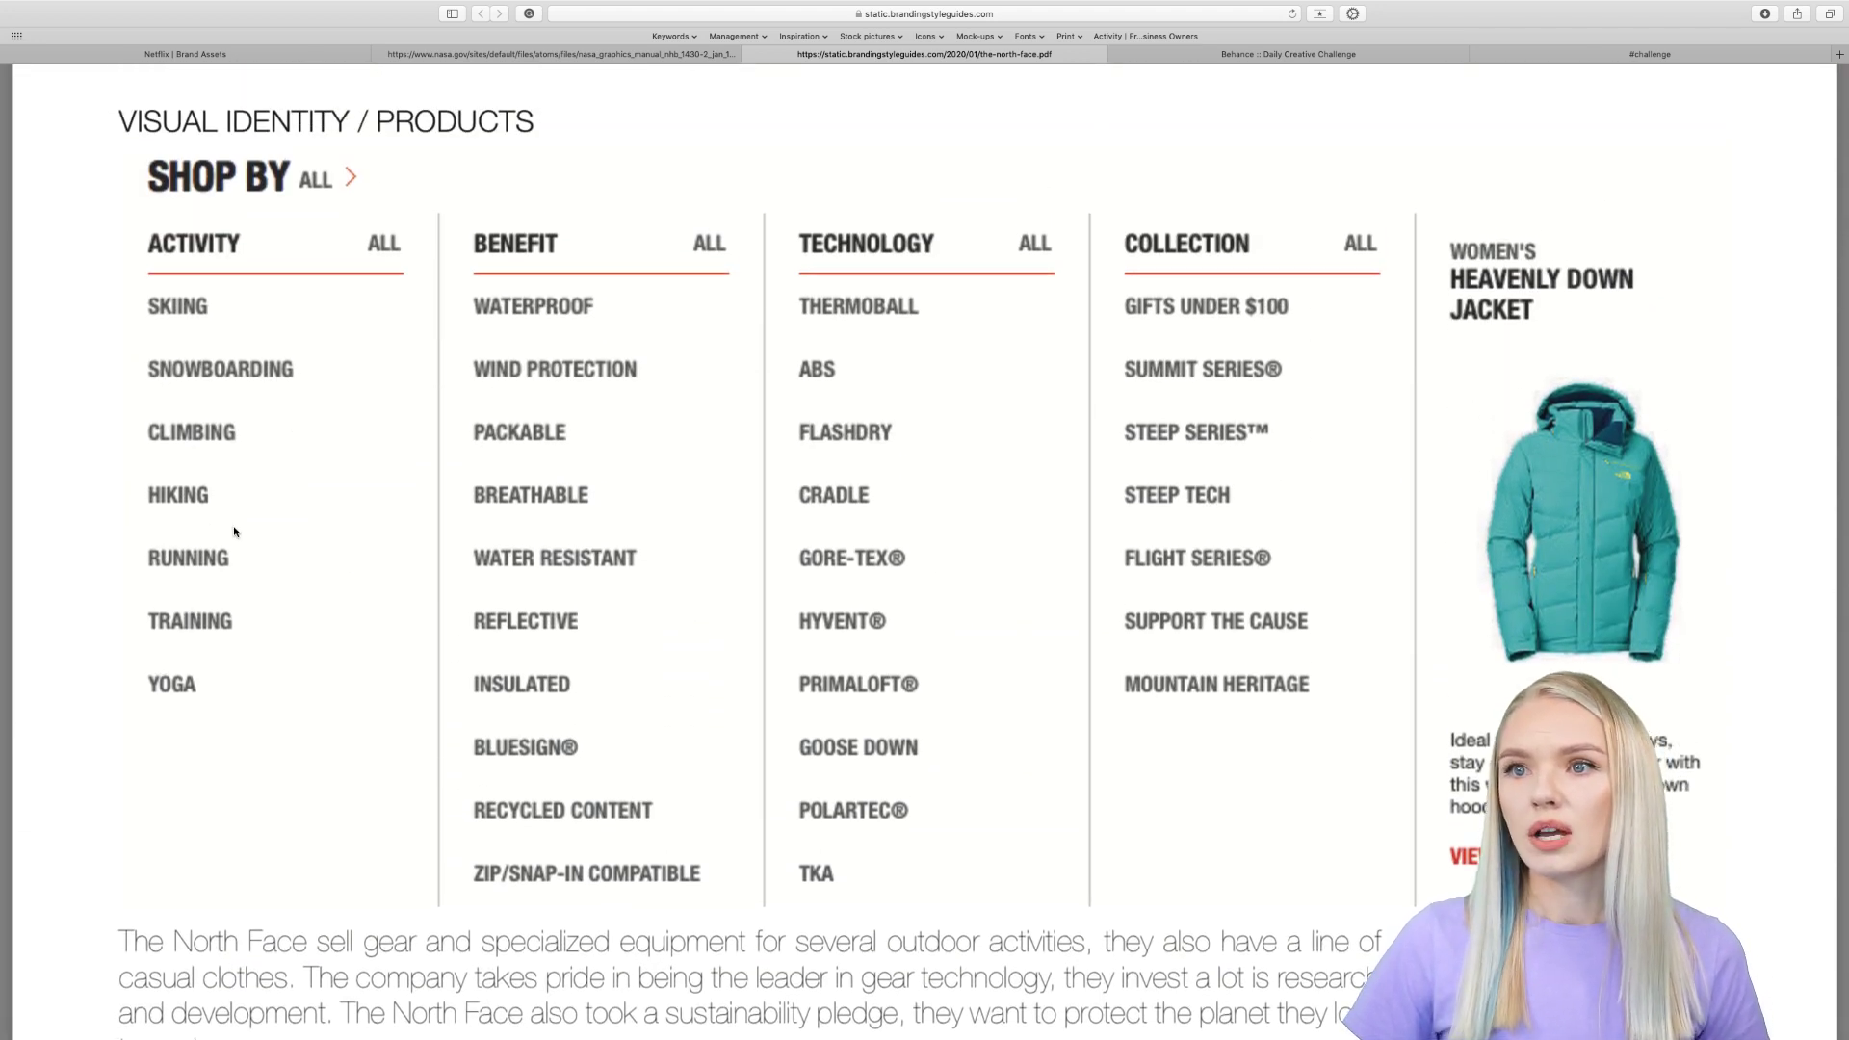
pyautogui.scroll(-4, 1703, 797)
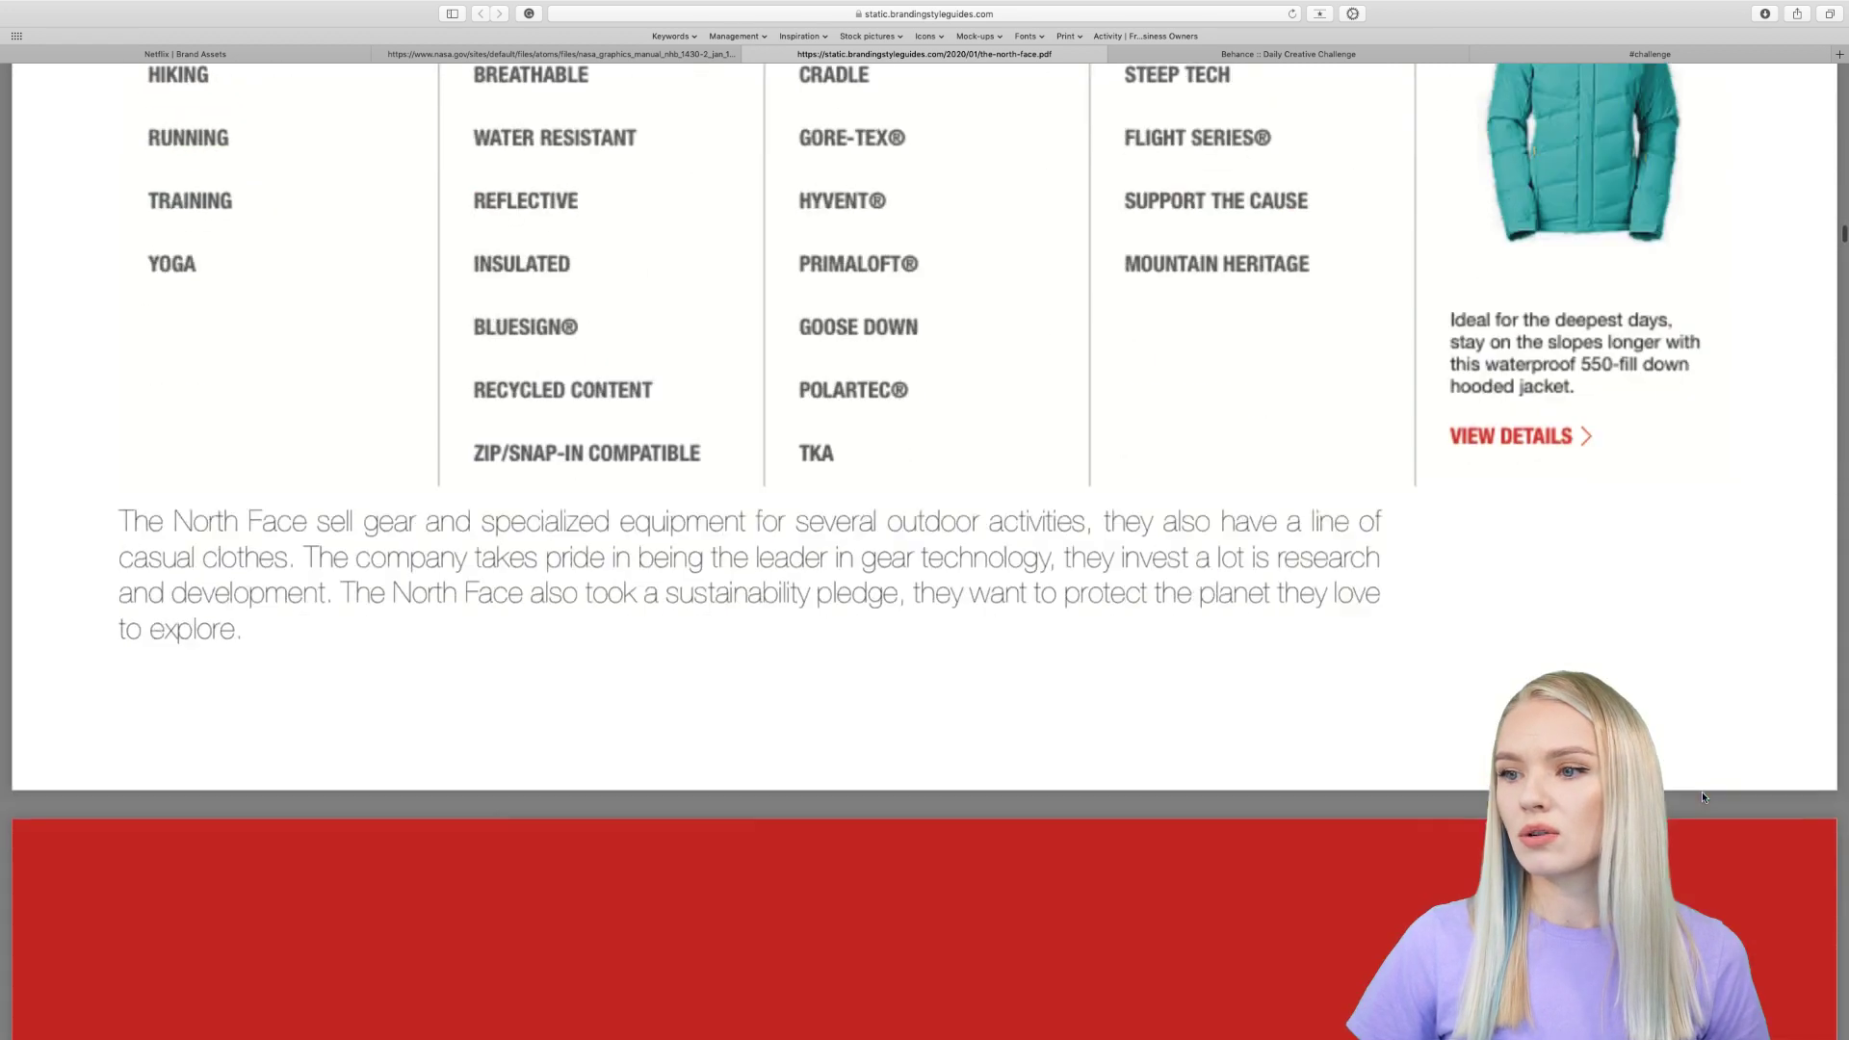
# Step: Review The North Face guide's two Web pages on the official website and the "Never stop exploring" blog
pyautogui.scroll(-18, 1703, 798)
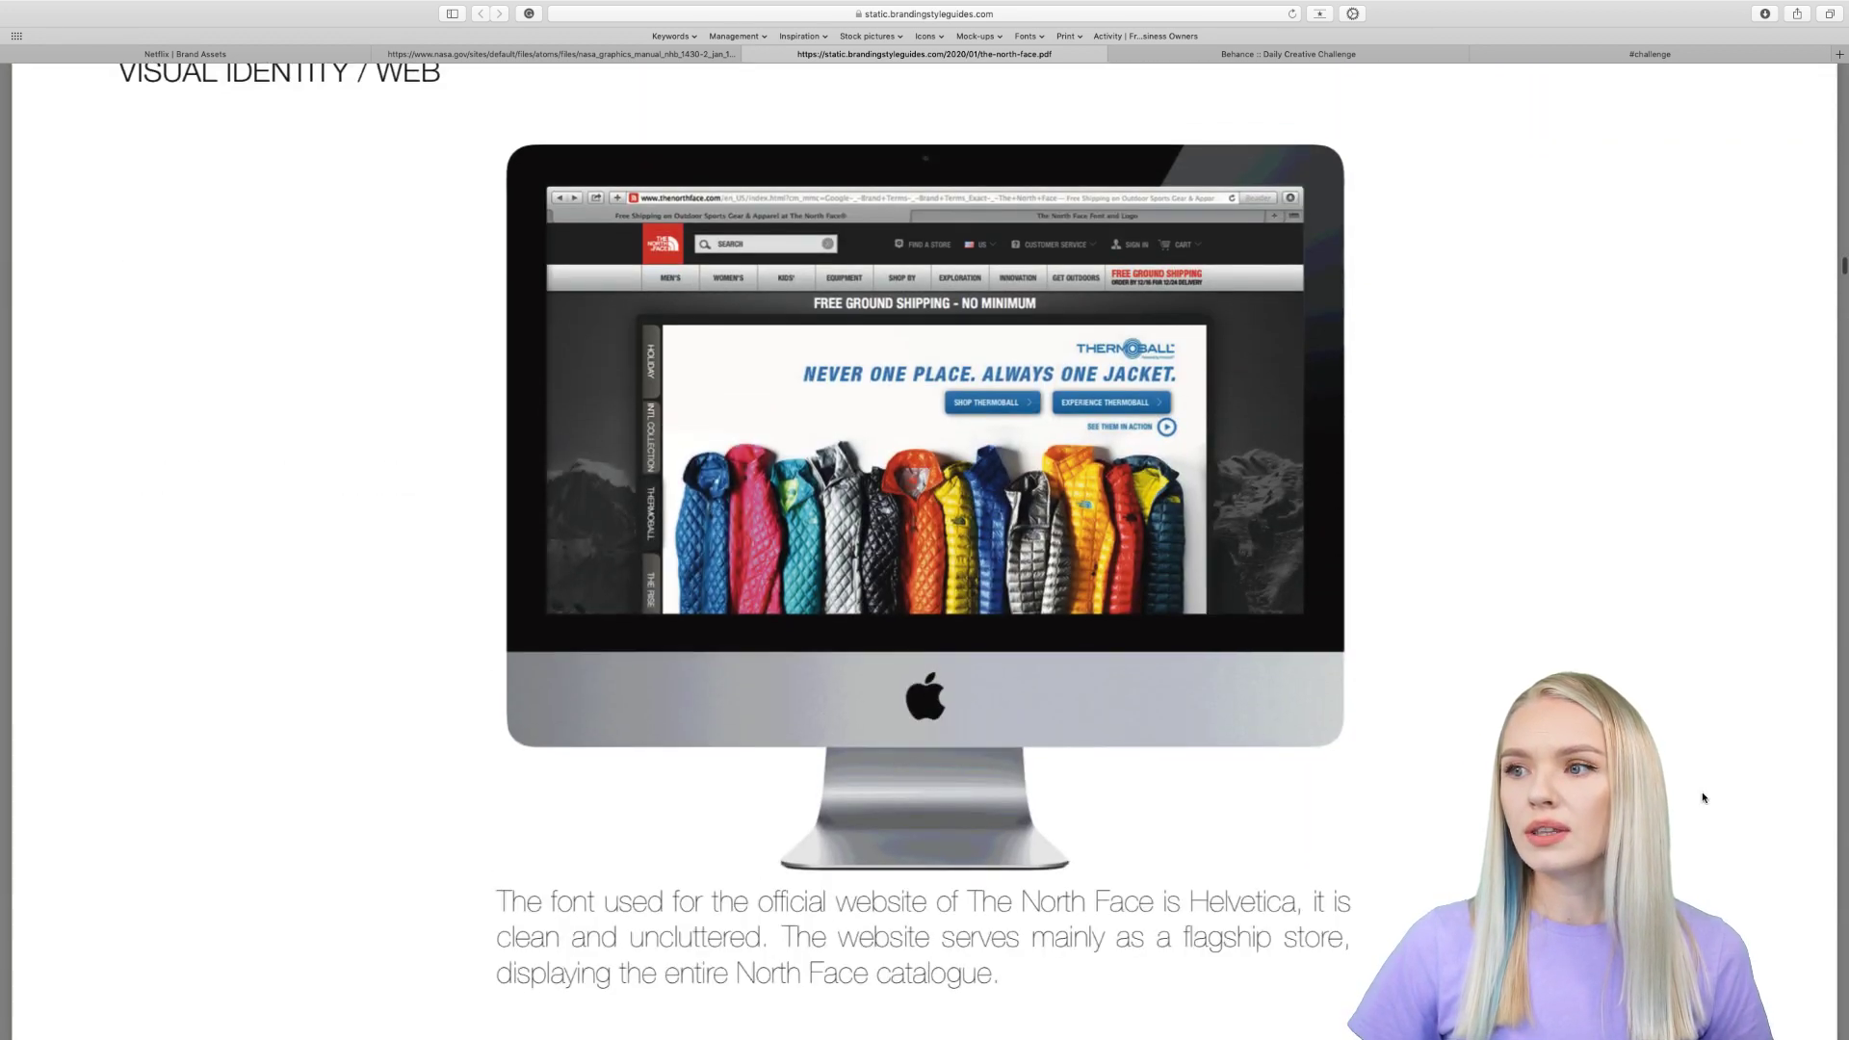
pyautogui.scroll(1, 1703, 797)
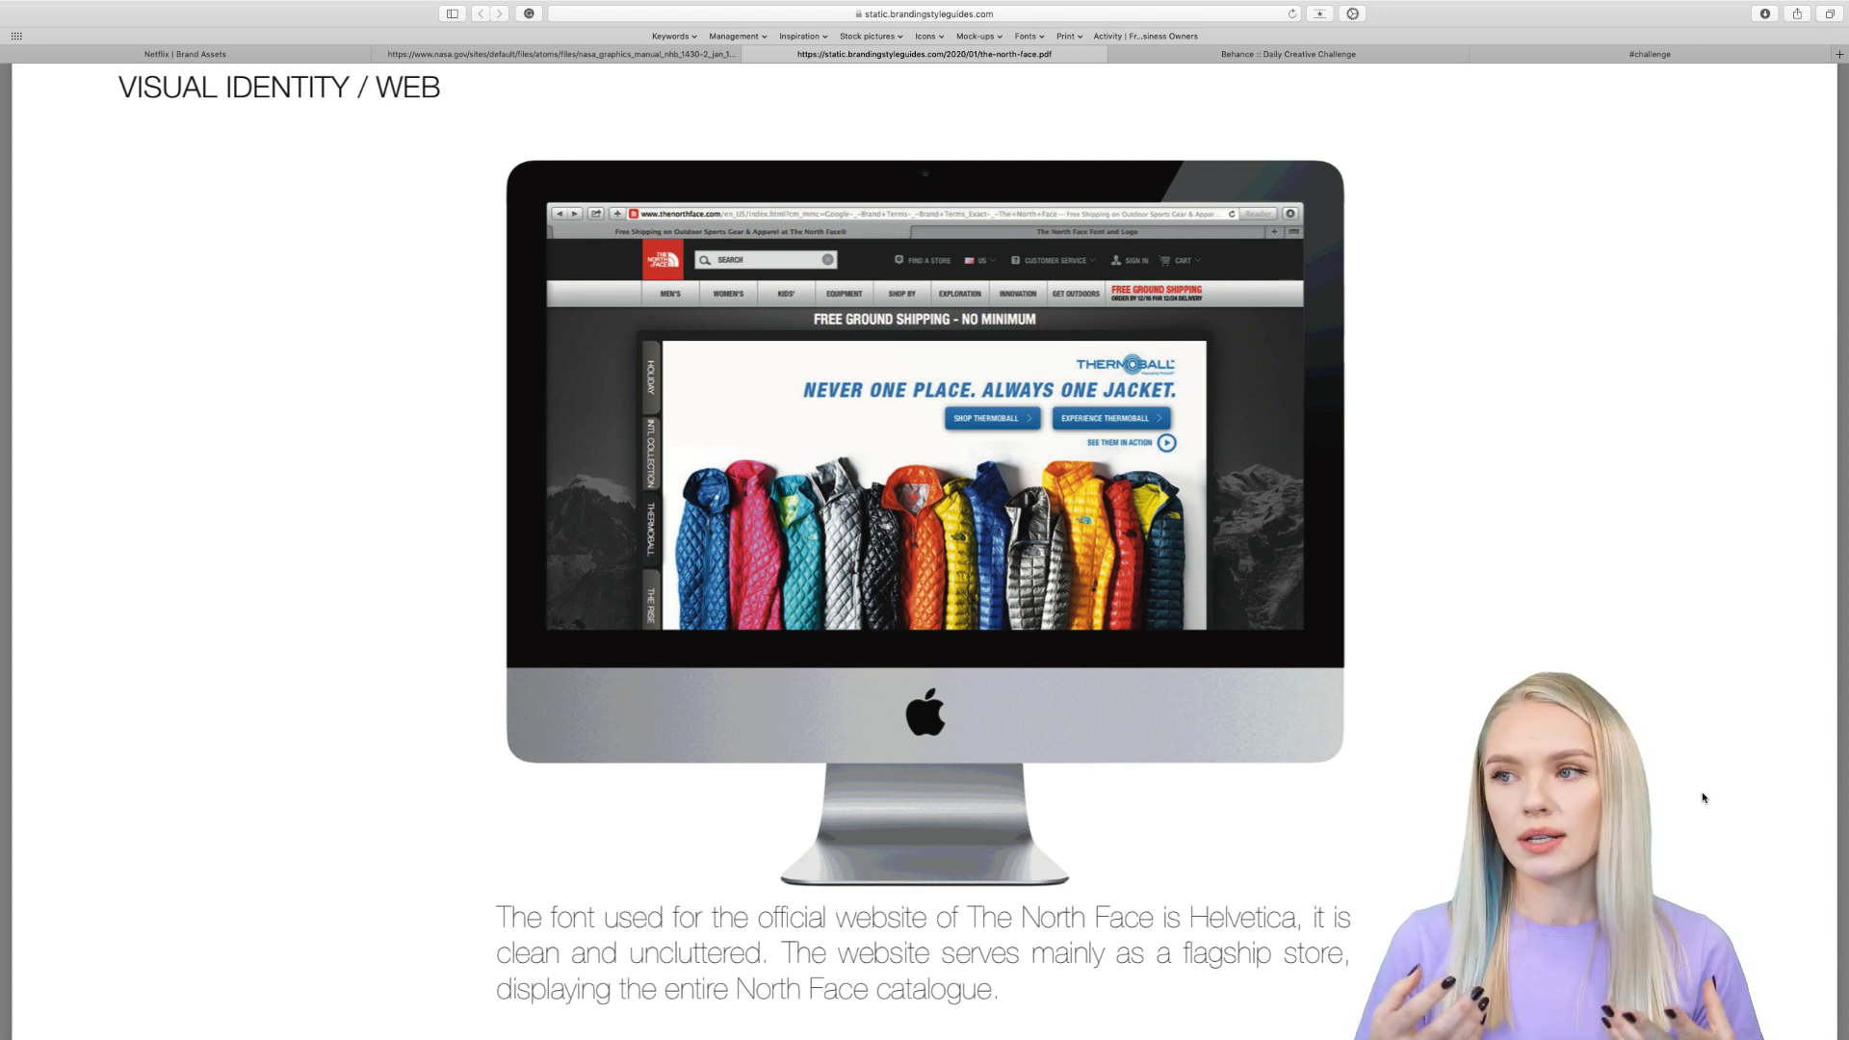
pyautogui.scroll(-10, 1702, 797)
pyautogui.scroll(-15, 1702, 797)
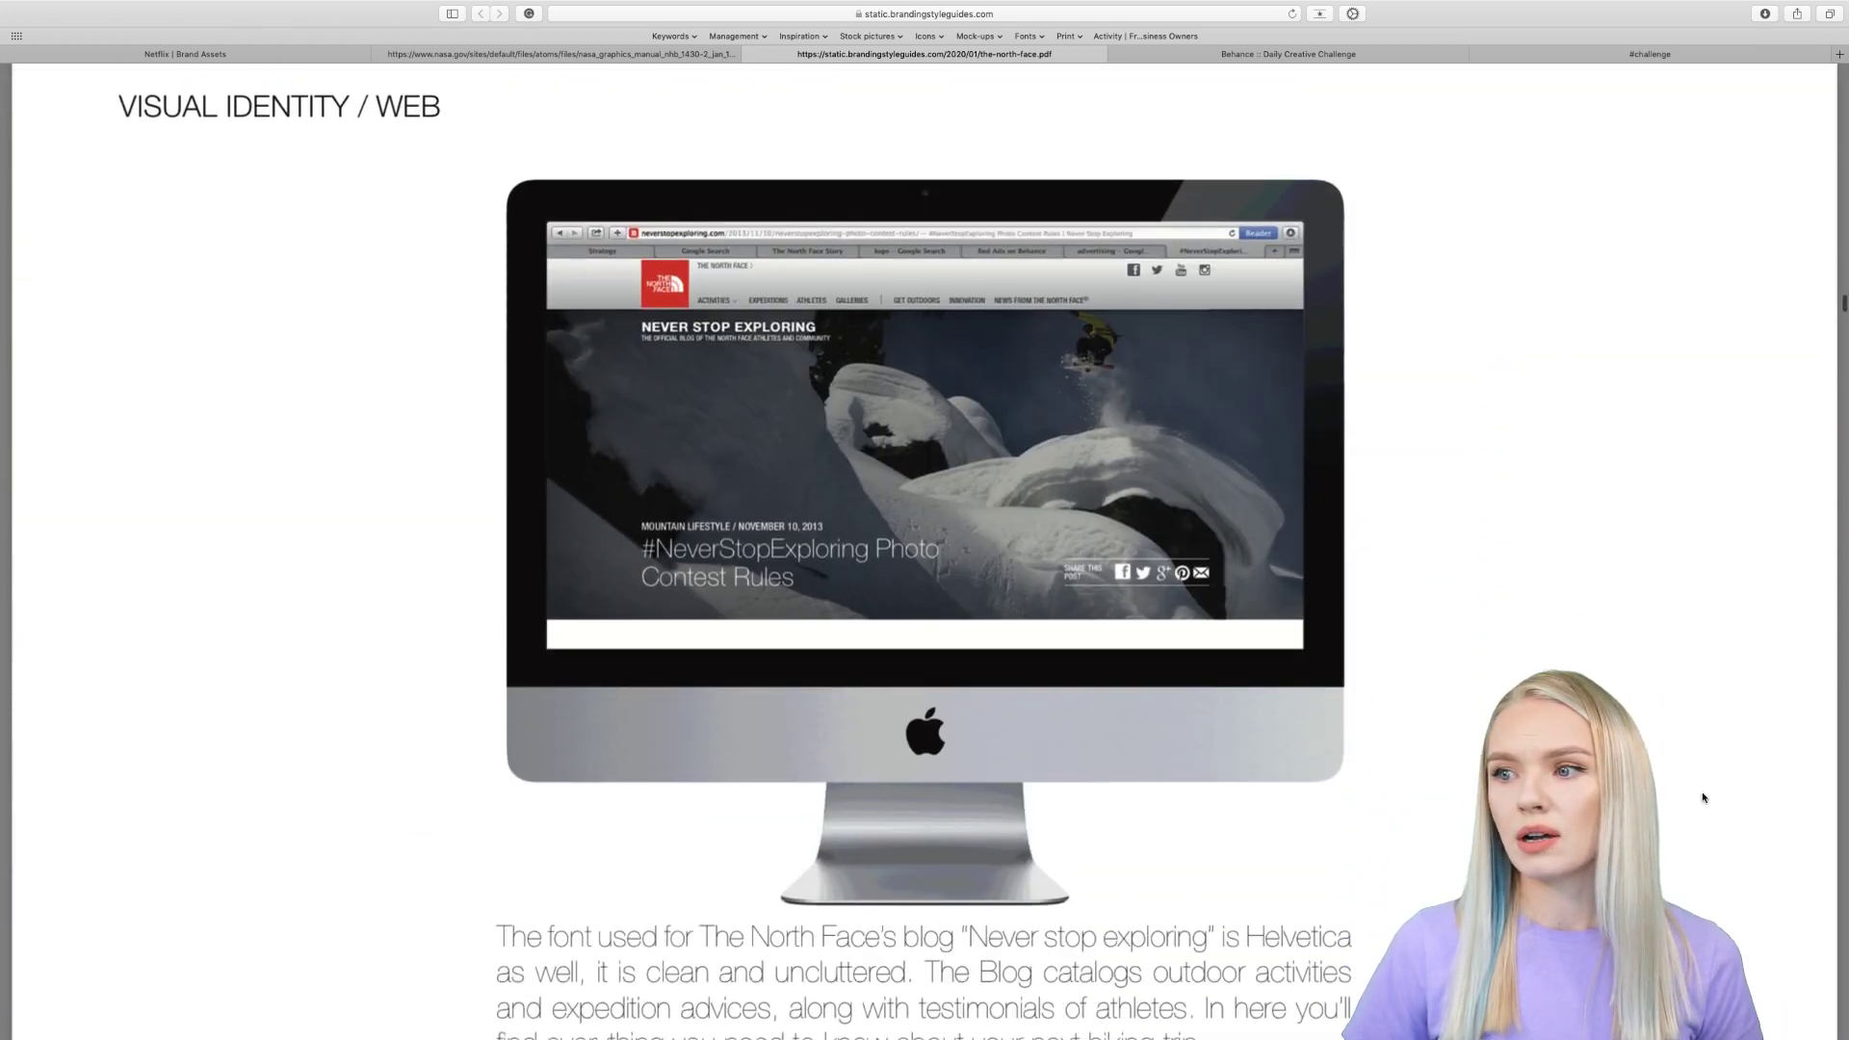
pyautogui.scroll(-2, 1702, 798)
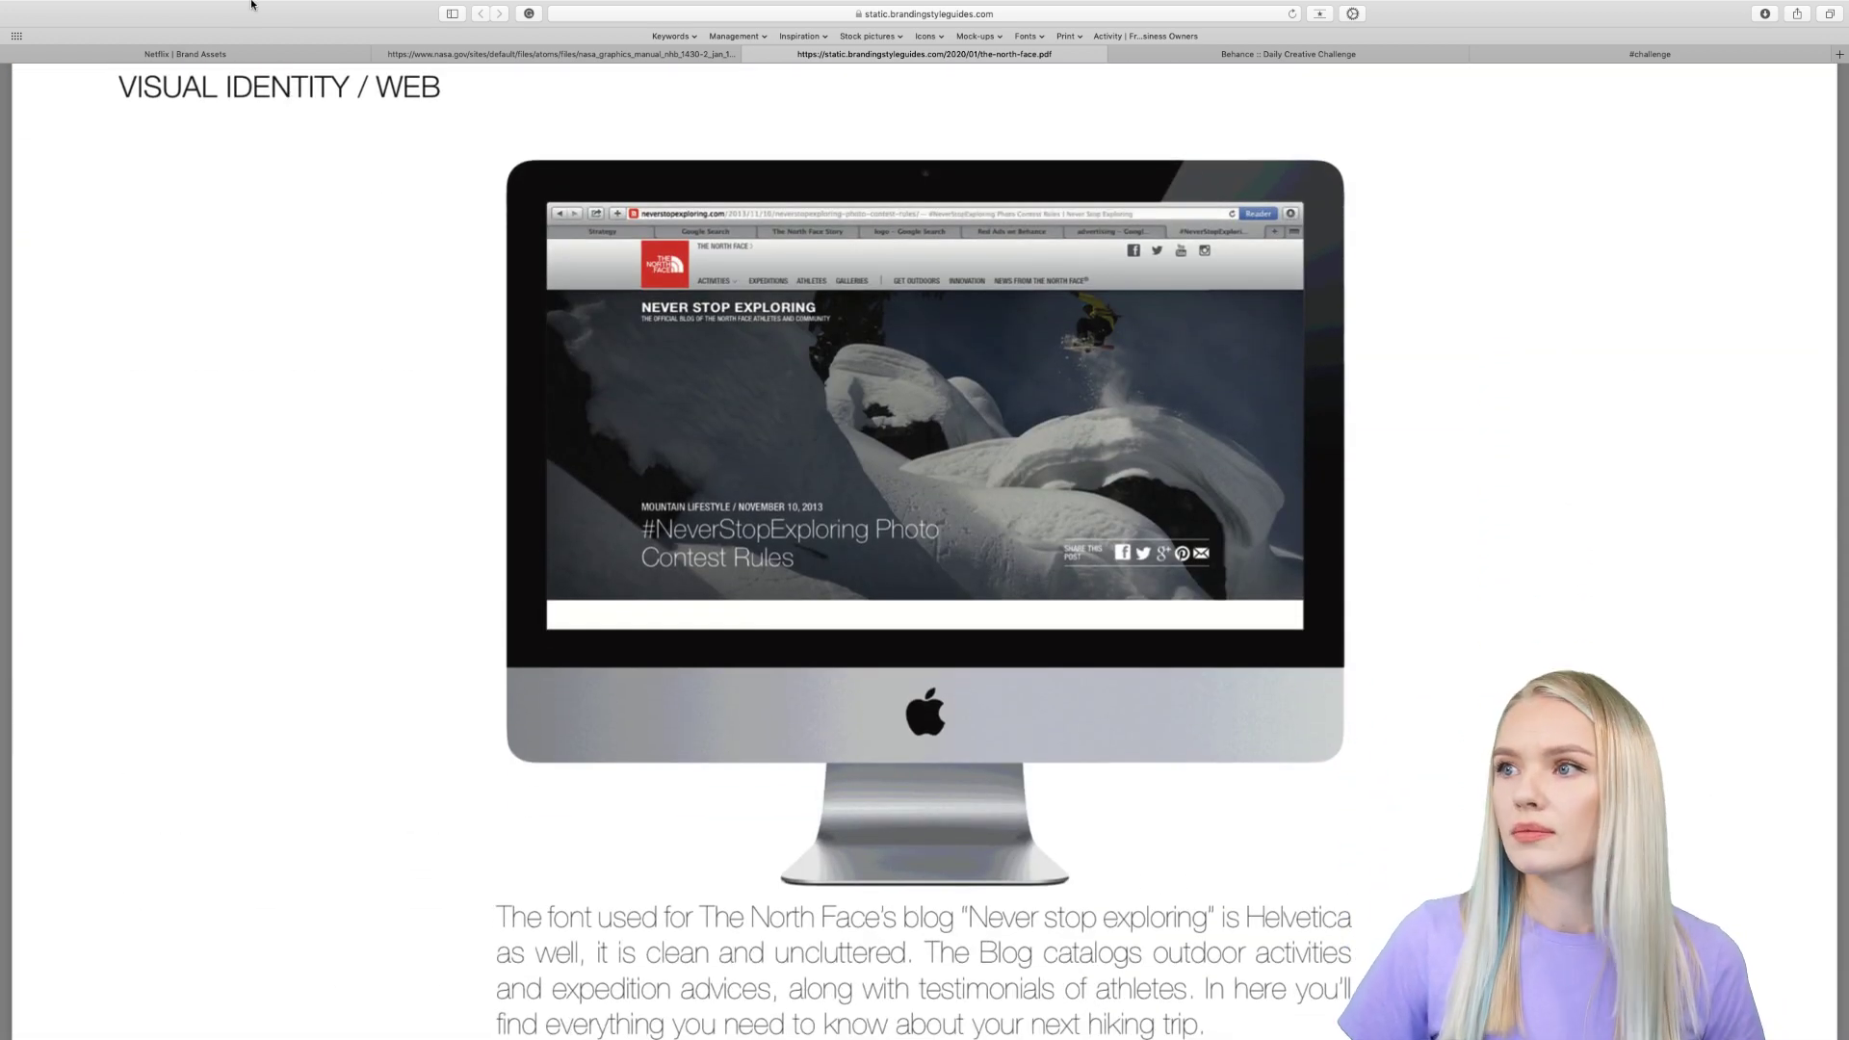
# Step: Leave the browser's full-screen view, switch to Challenge 5.ai in Illustrator and look over the Foodies brand guide layout
pyautogui.moveTo(112, 2)
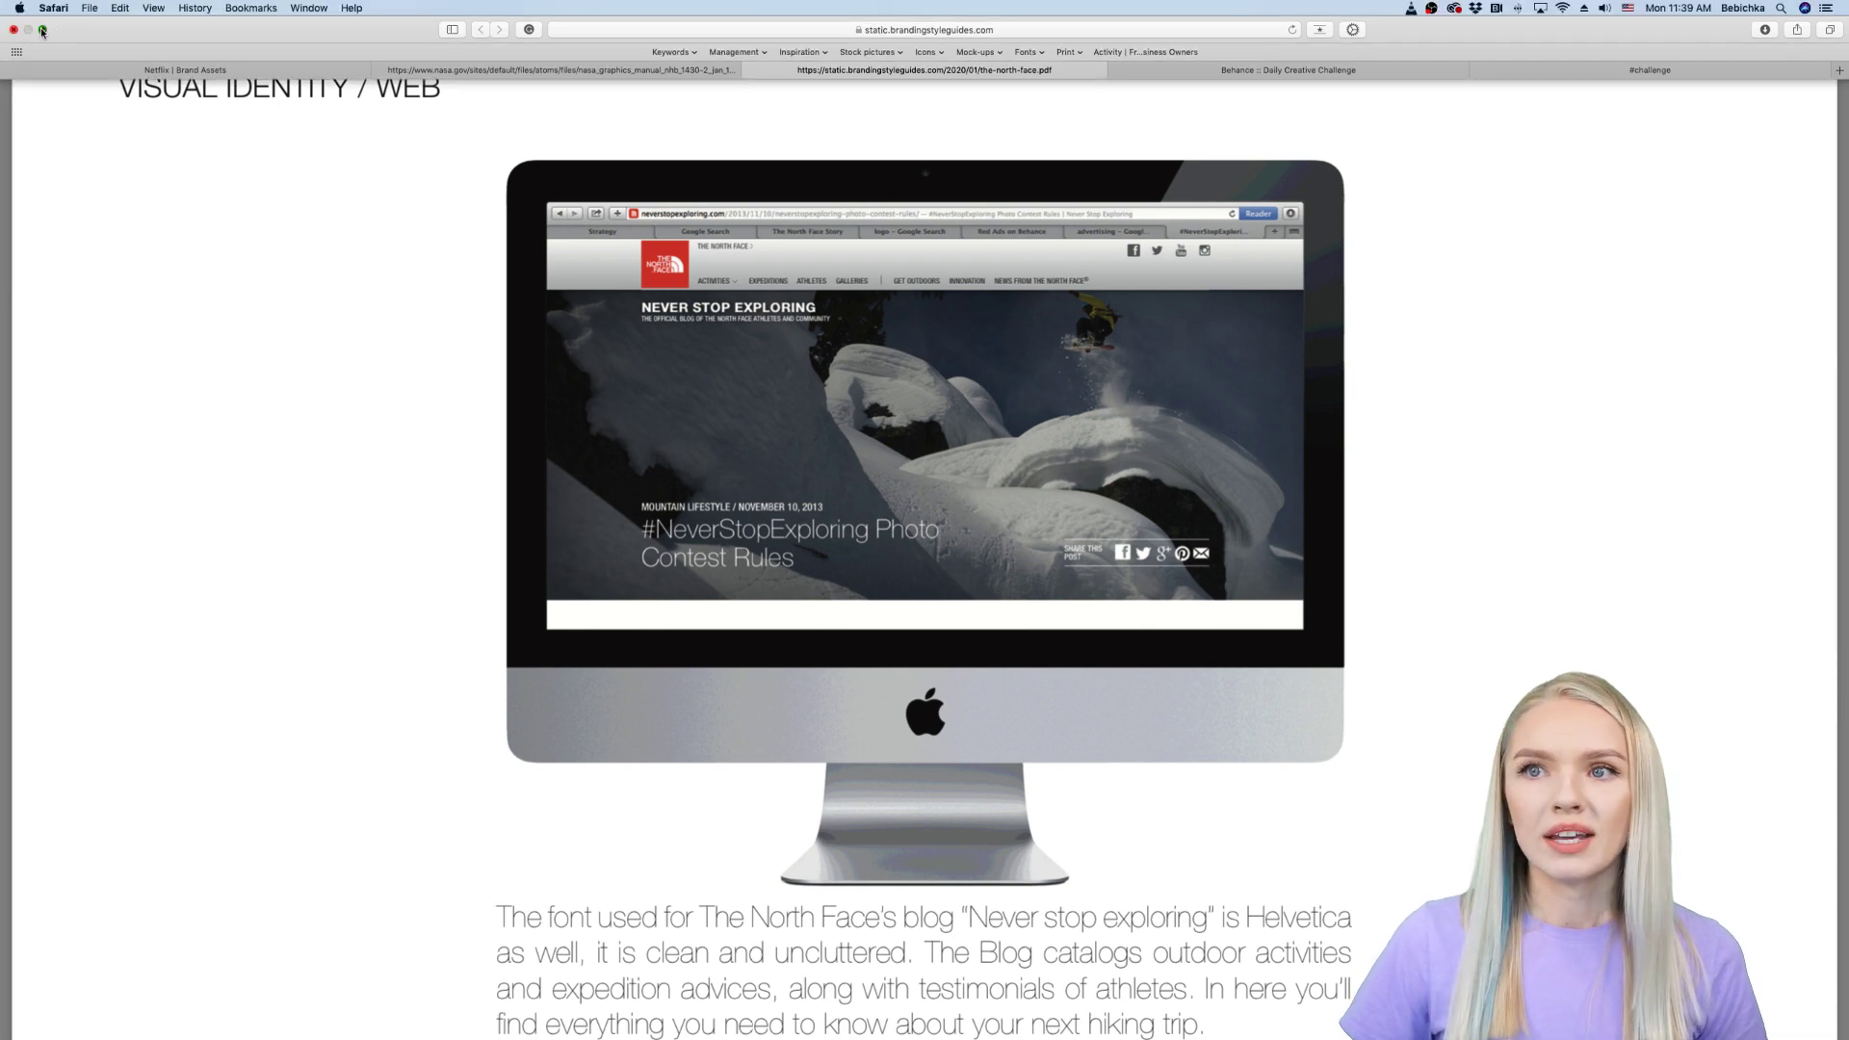
pyautogui.click(43, 32)
pyautogui.click(142, 374)
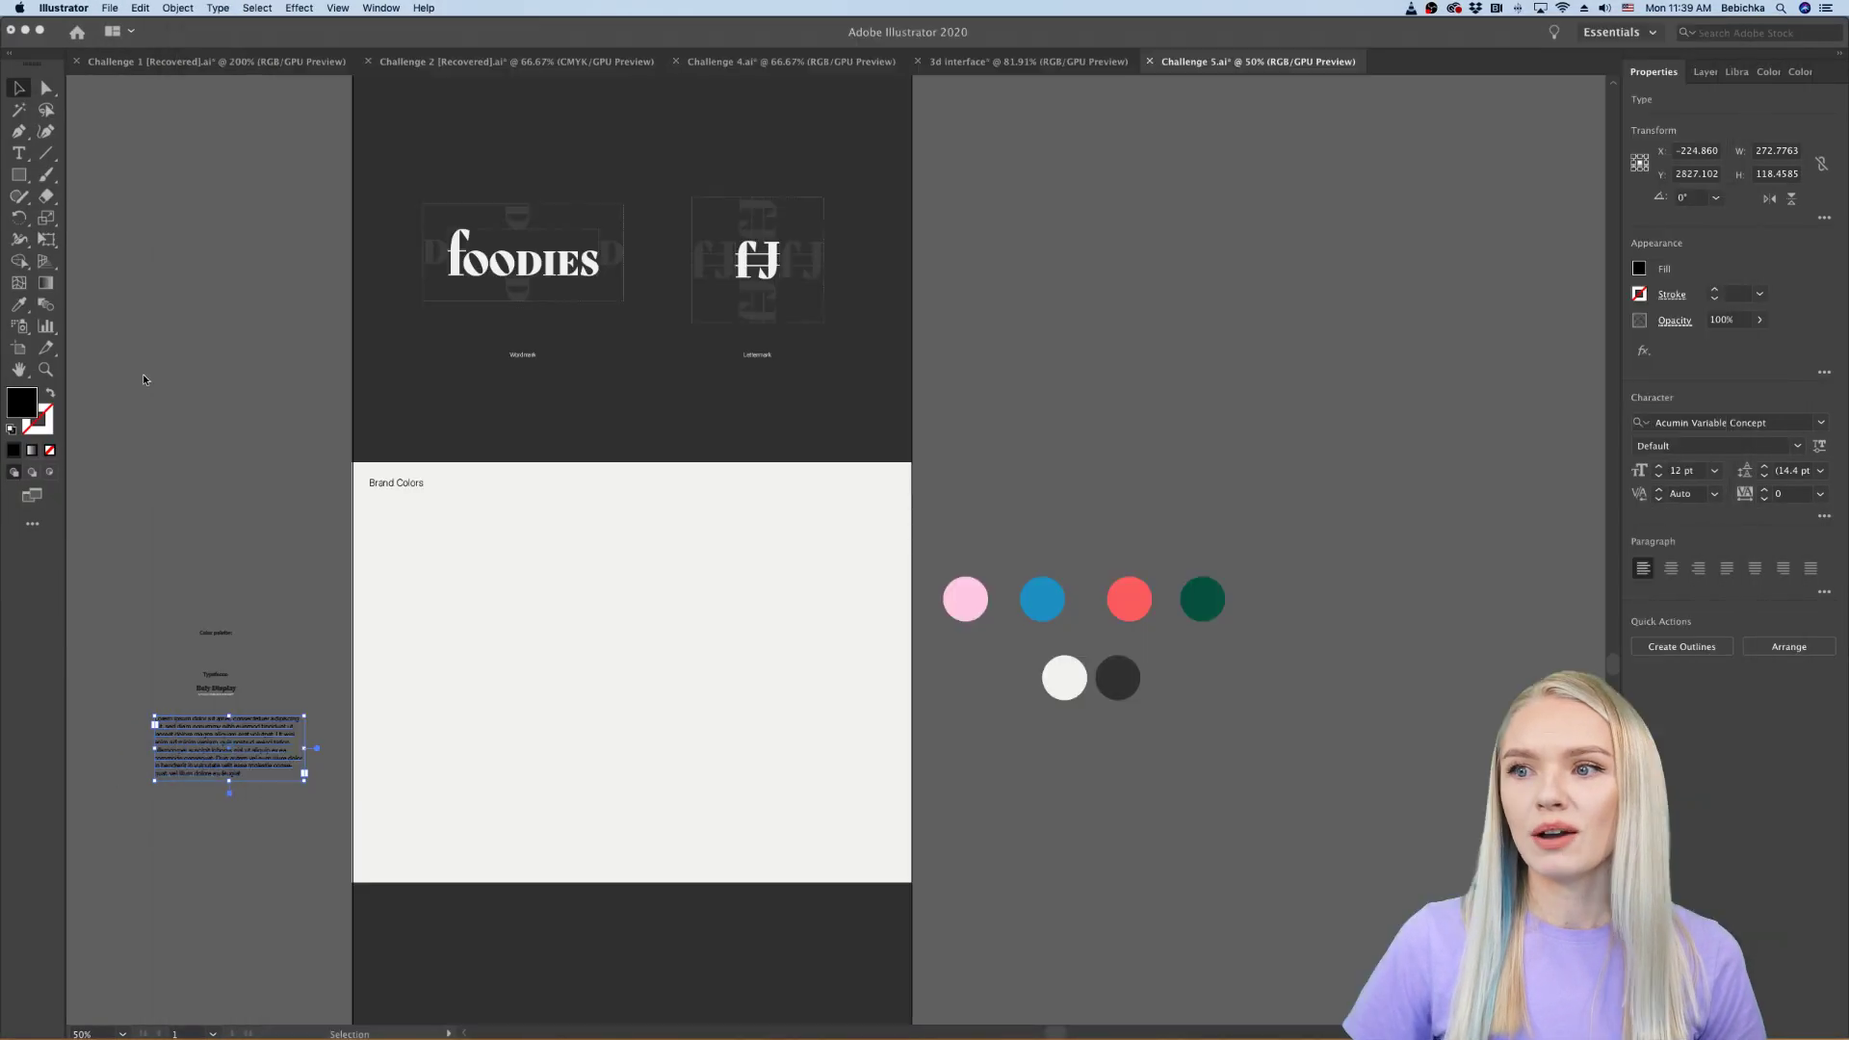
pyautogui.scroll(6, 204, 374)
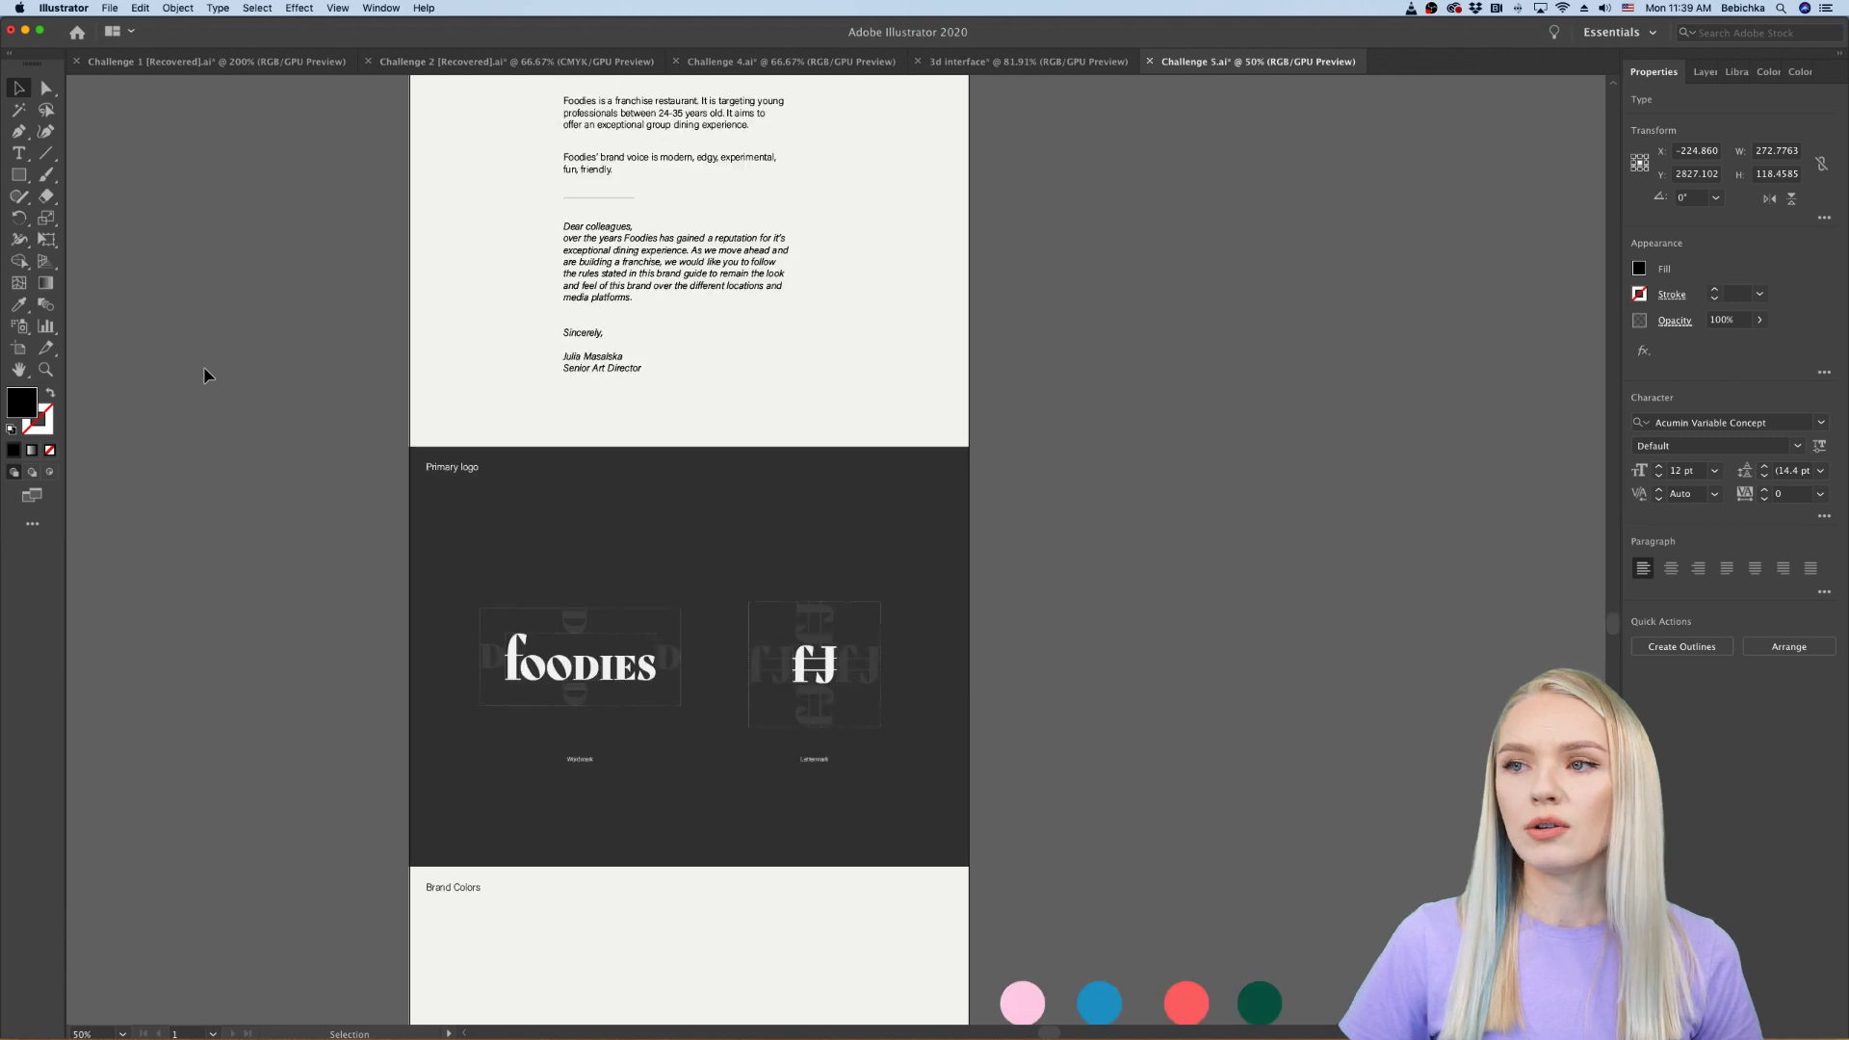
pyautogui.scroll(9, 205, 373)
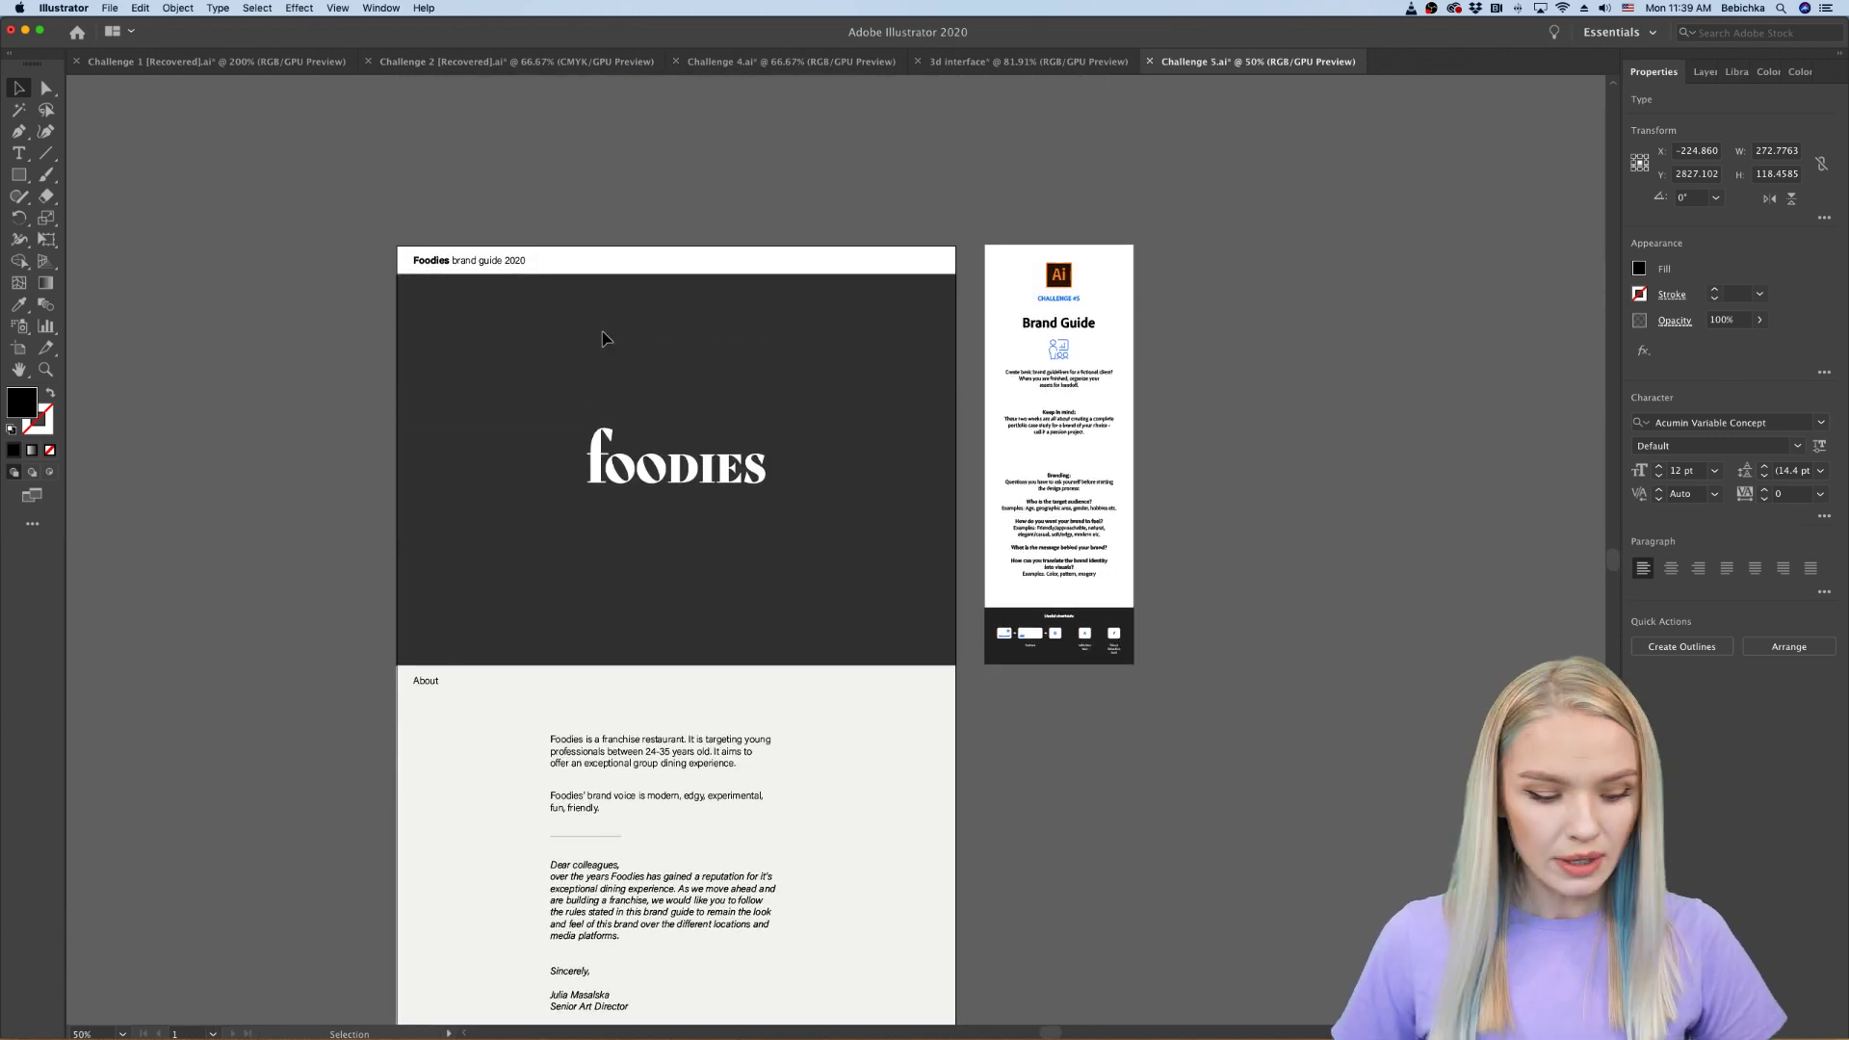
pyautogui.scroll(3, 605, 339)
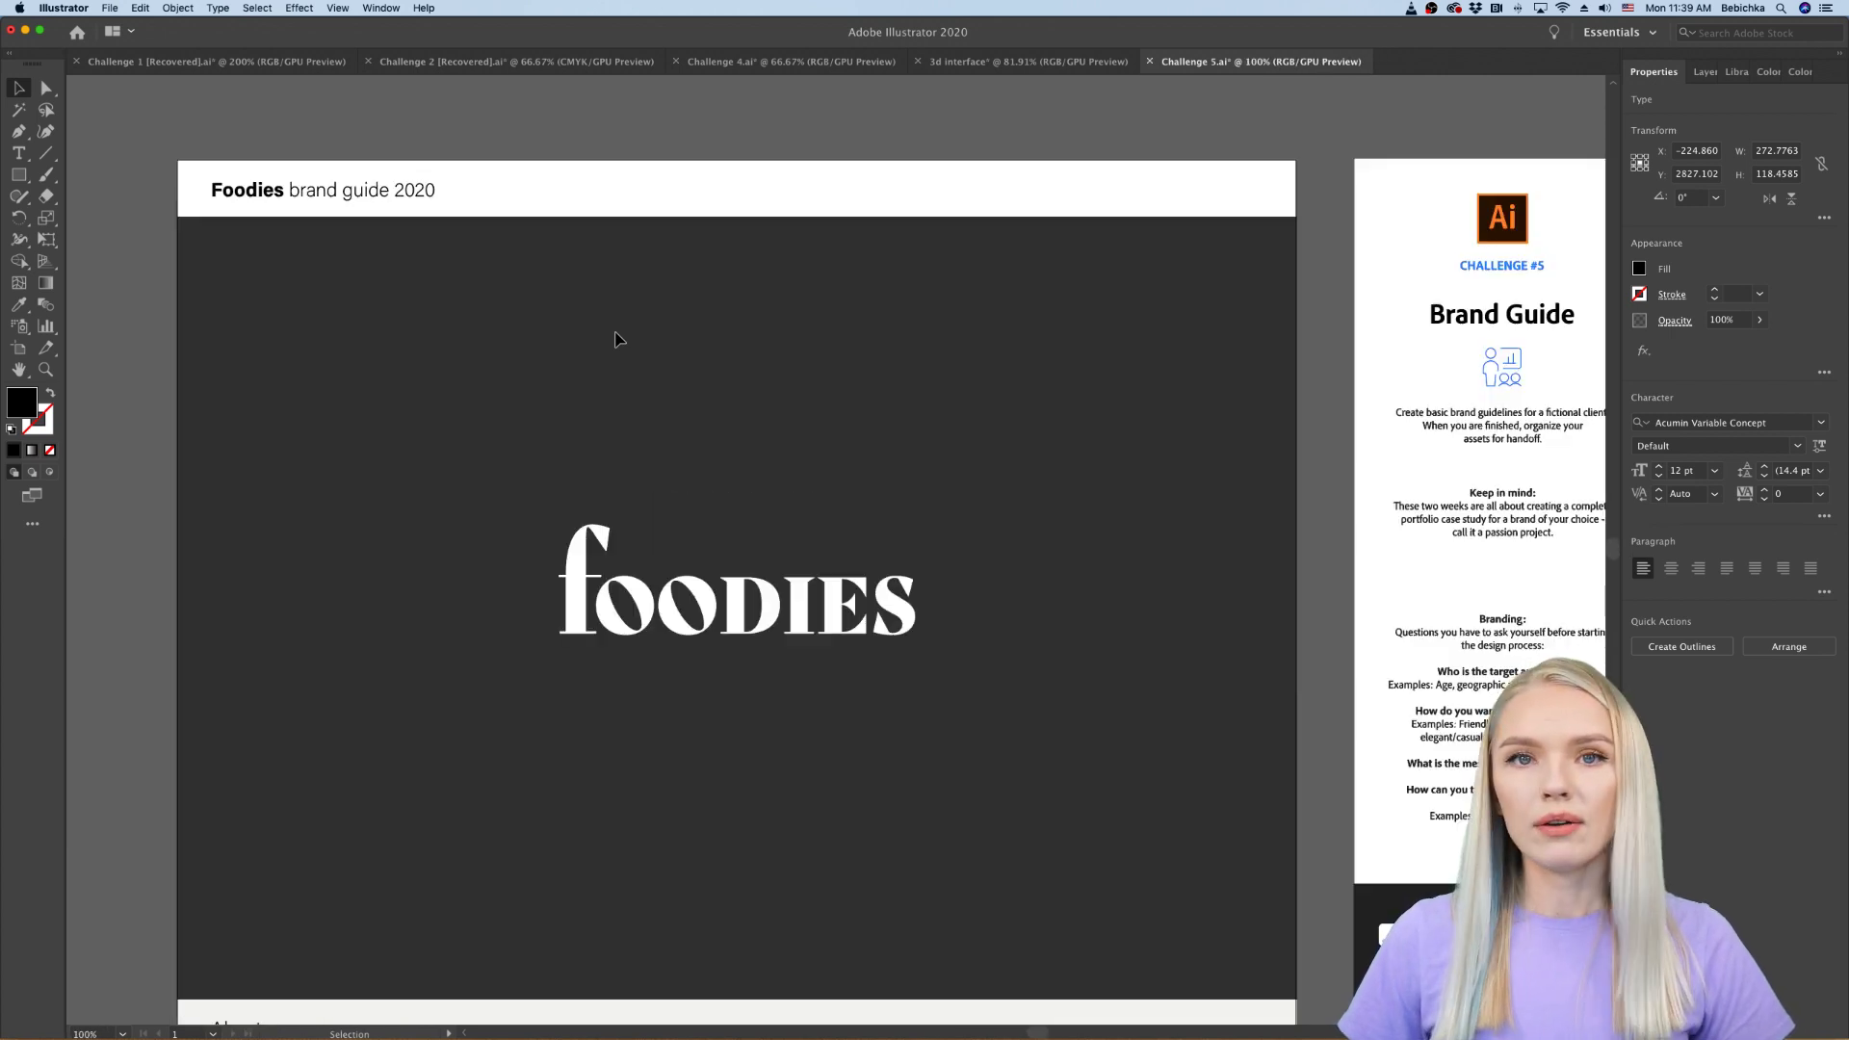
pyautogui.scroll(-10, 1026, 587)
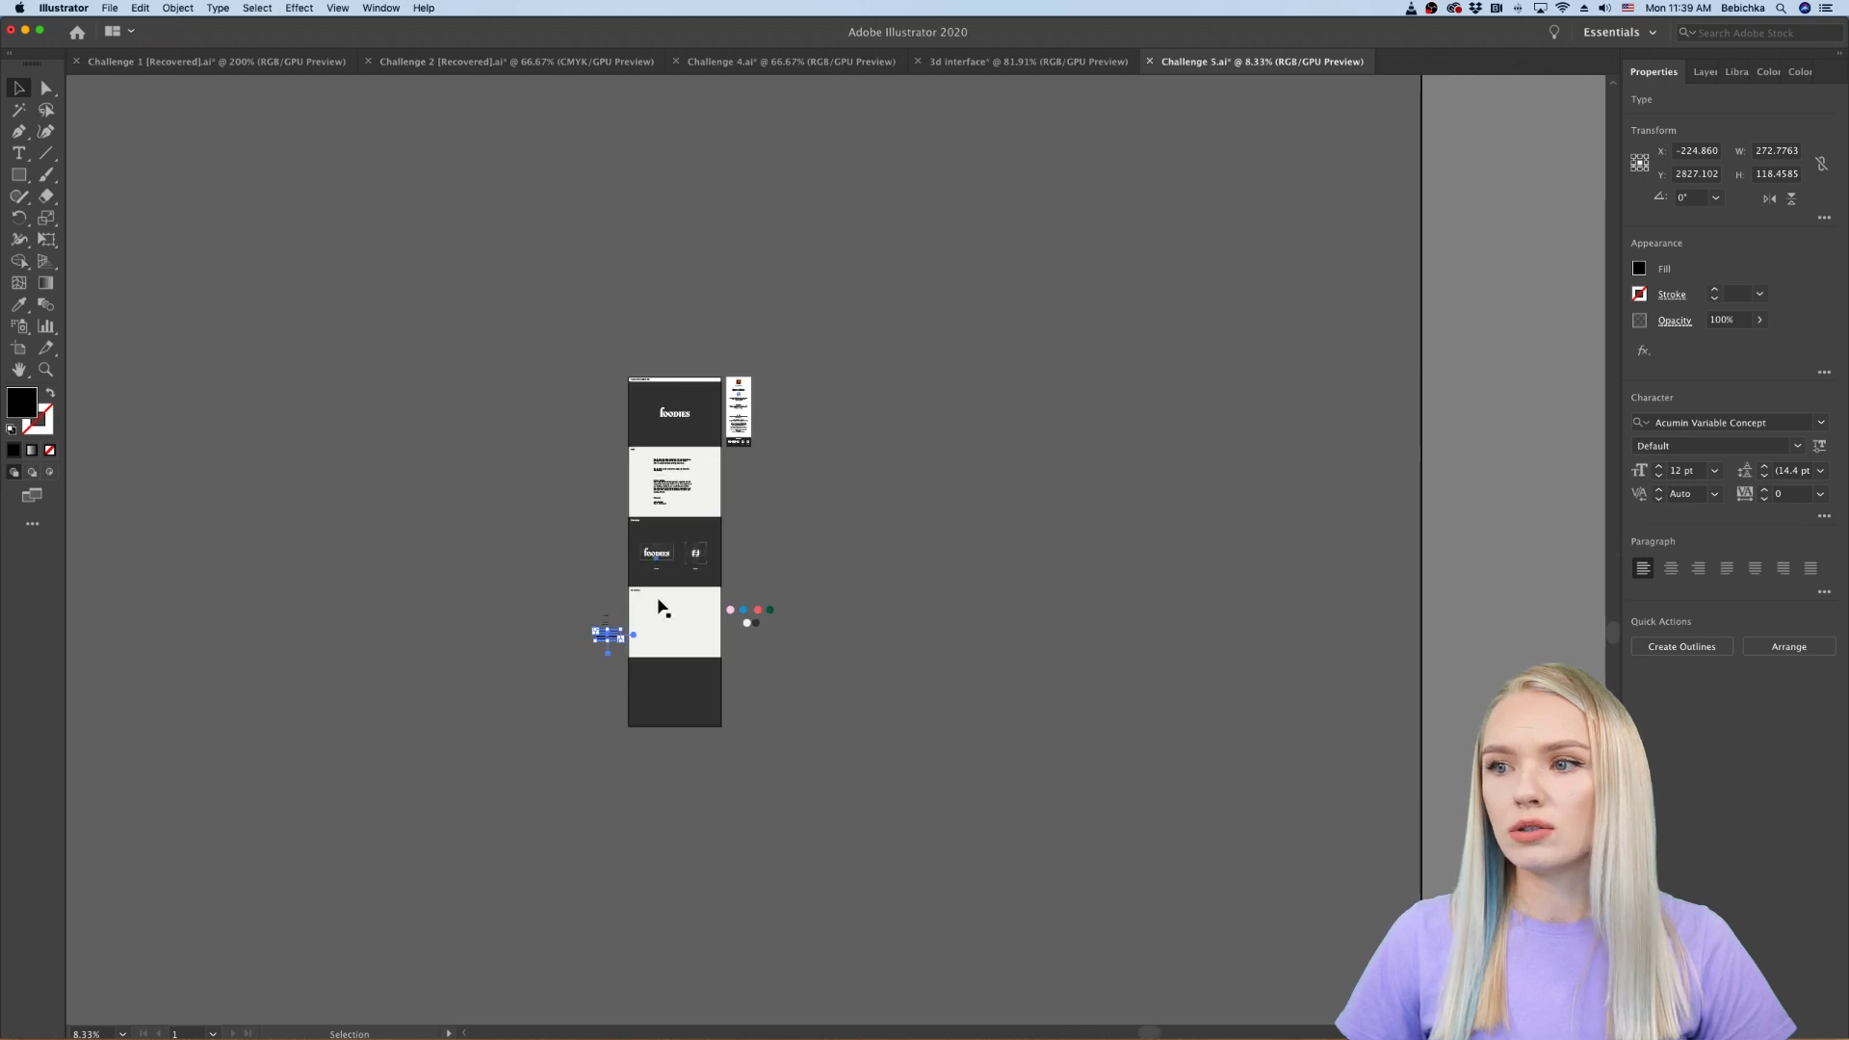
# Step: Examine the Foodies guide's cover and About section, covering the restaurant description, the brand voice and the letter to colleagues
pyautogui.scroll(7, 698, 412)
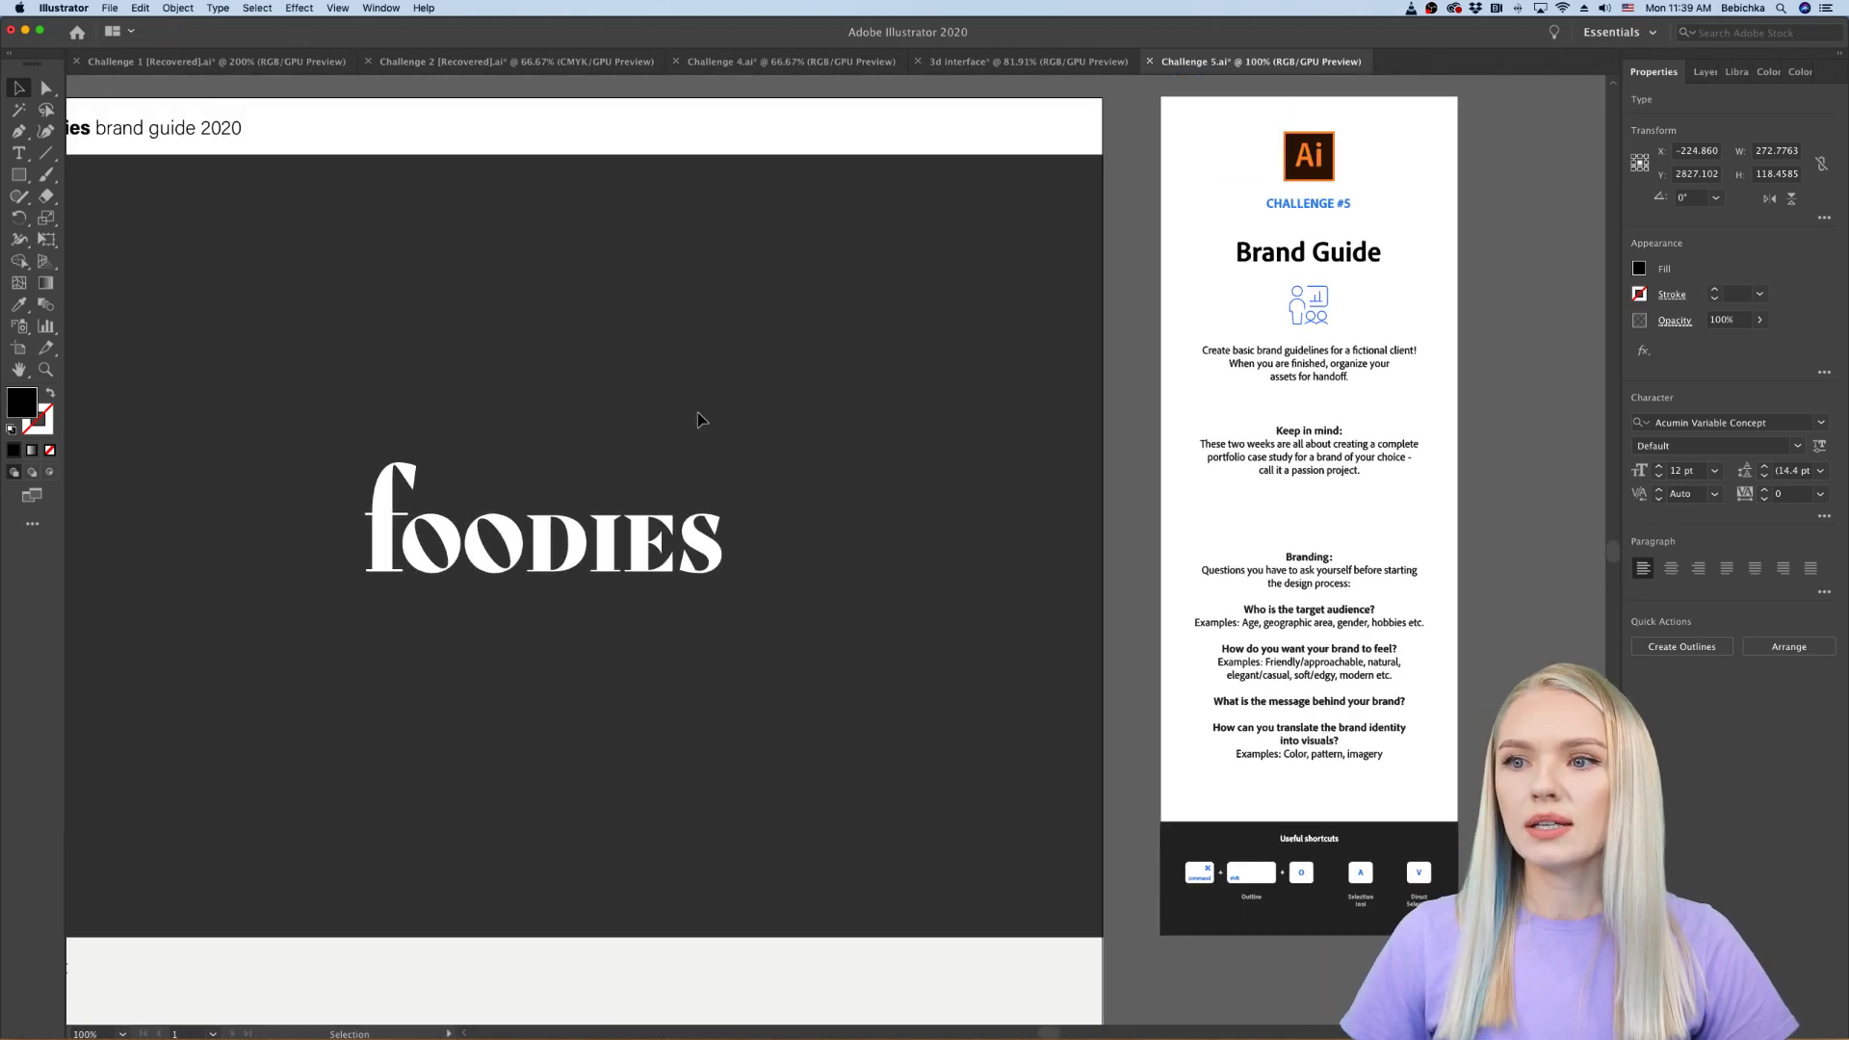
pyautogui.scroll(-2, 647, 607)
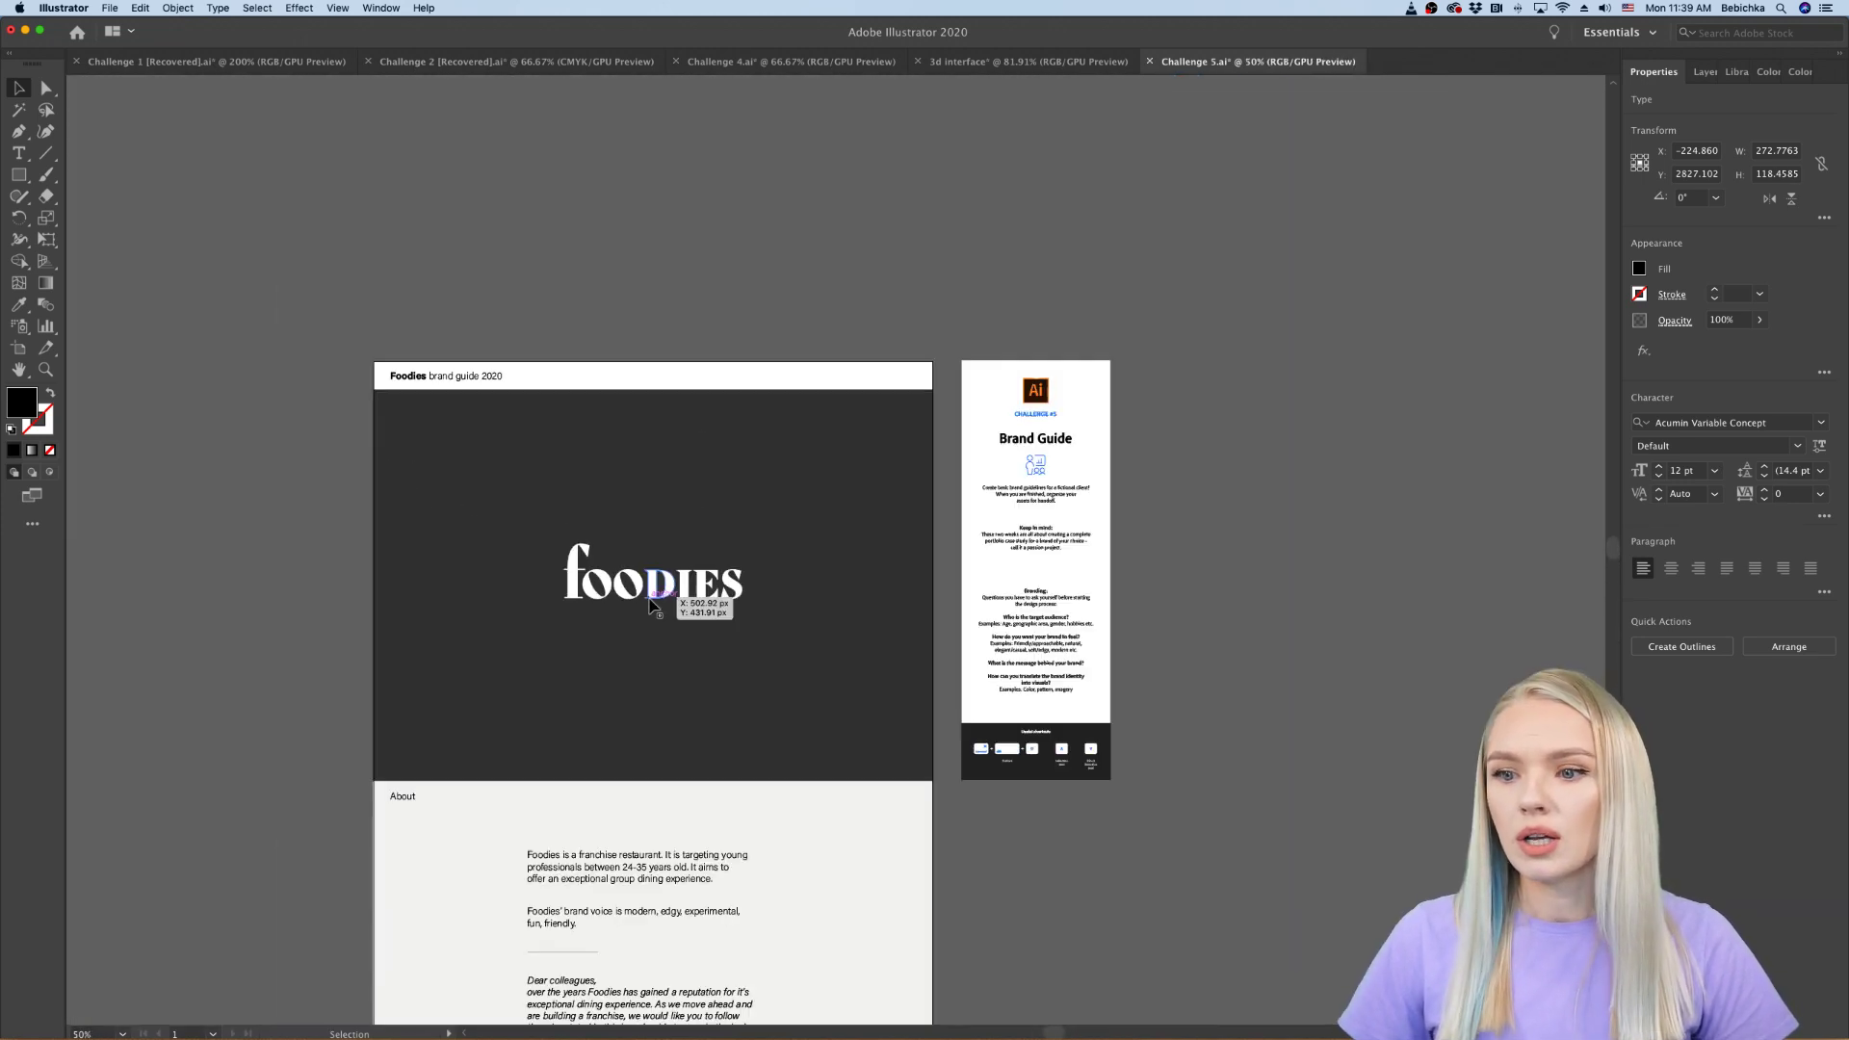
pyautogui.scroll(-4, 652, 610)
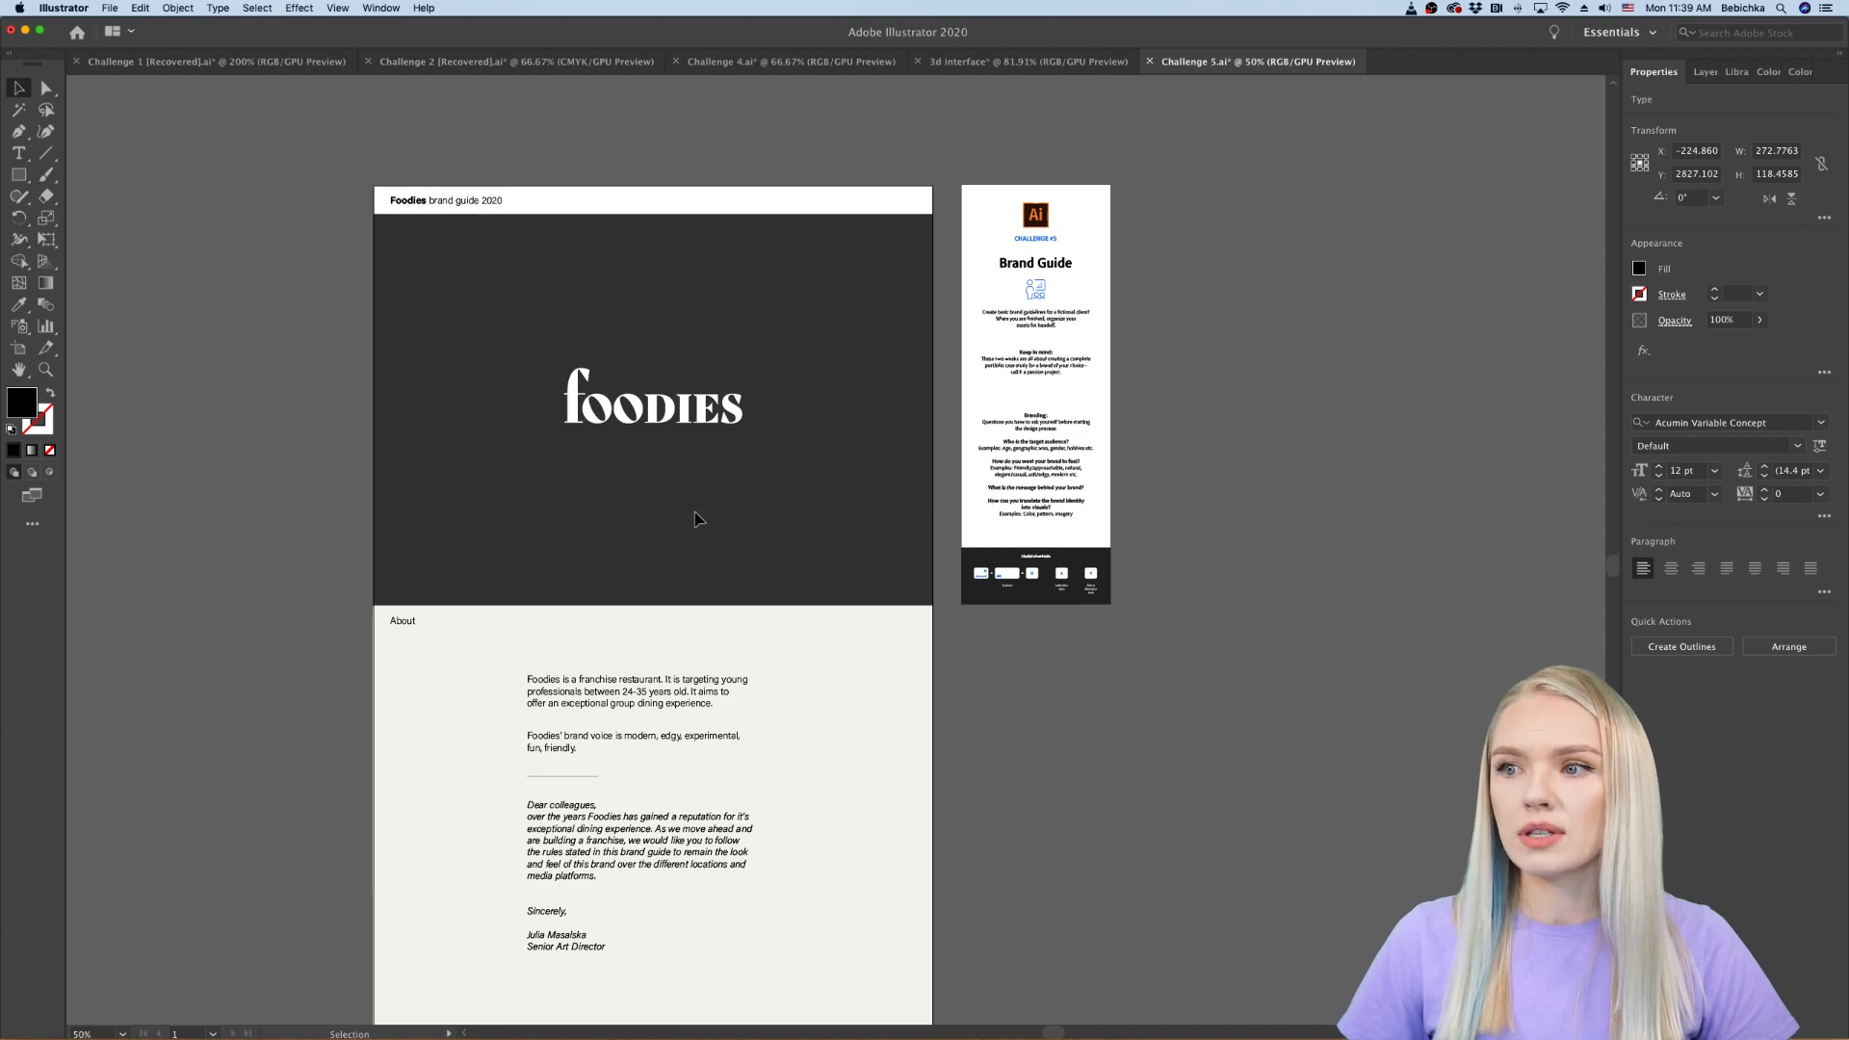
pyautogui.scroll(-3, 752, 534)
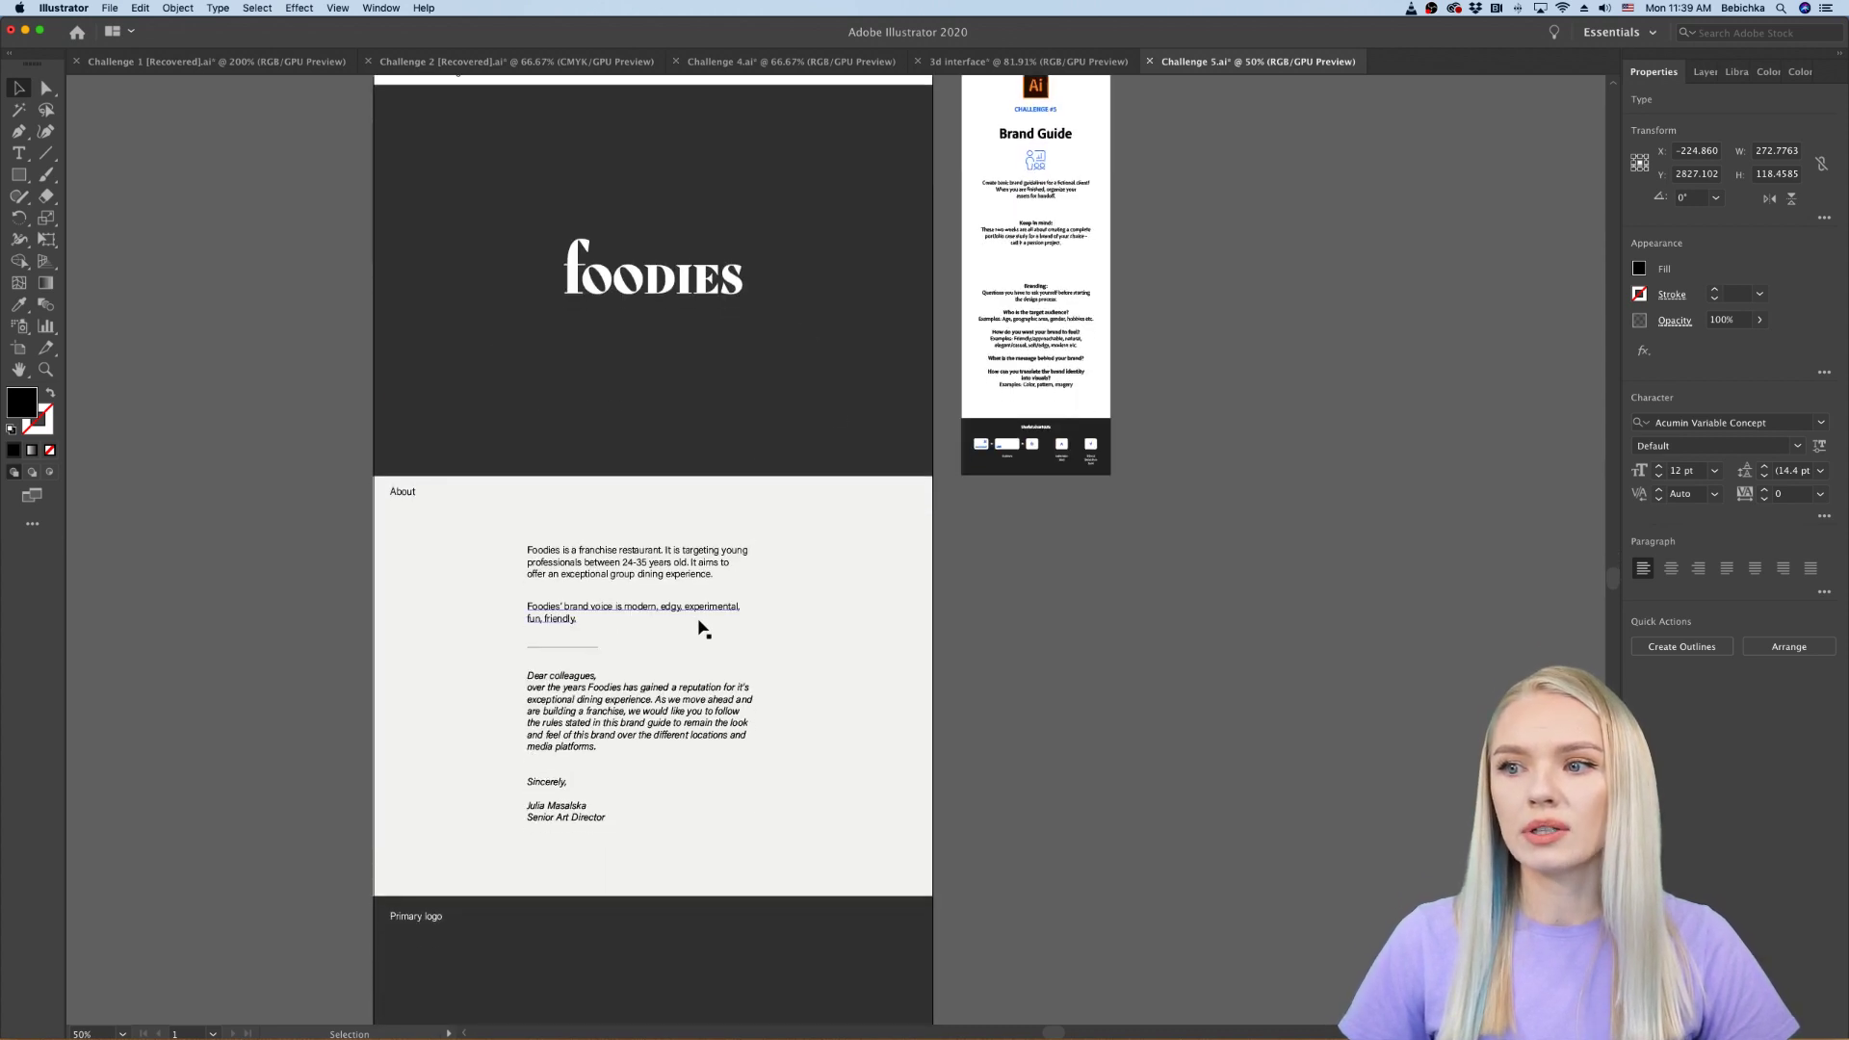
pyautogui.scroll(2, 703, 628)
pyautogui.scroll(-1, 819, 631)
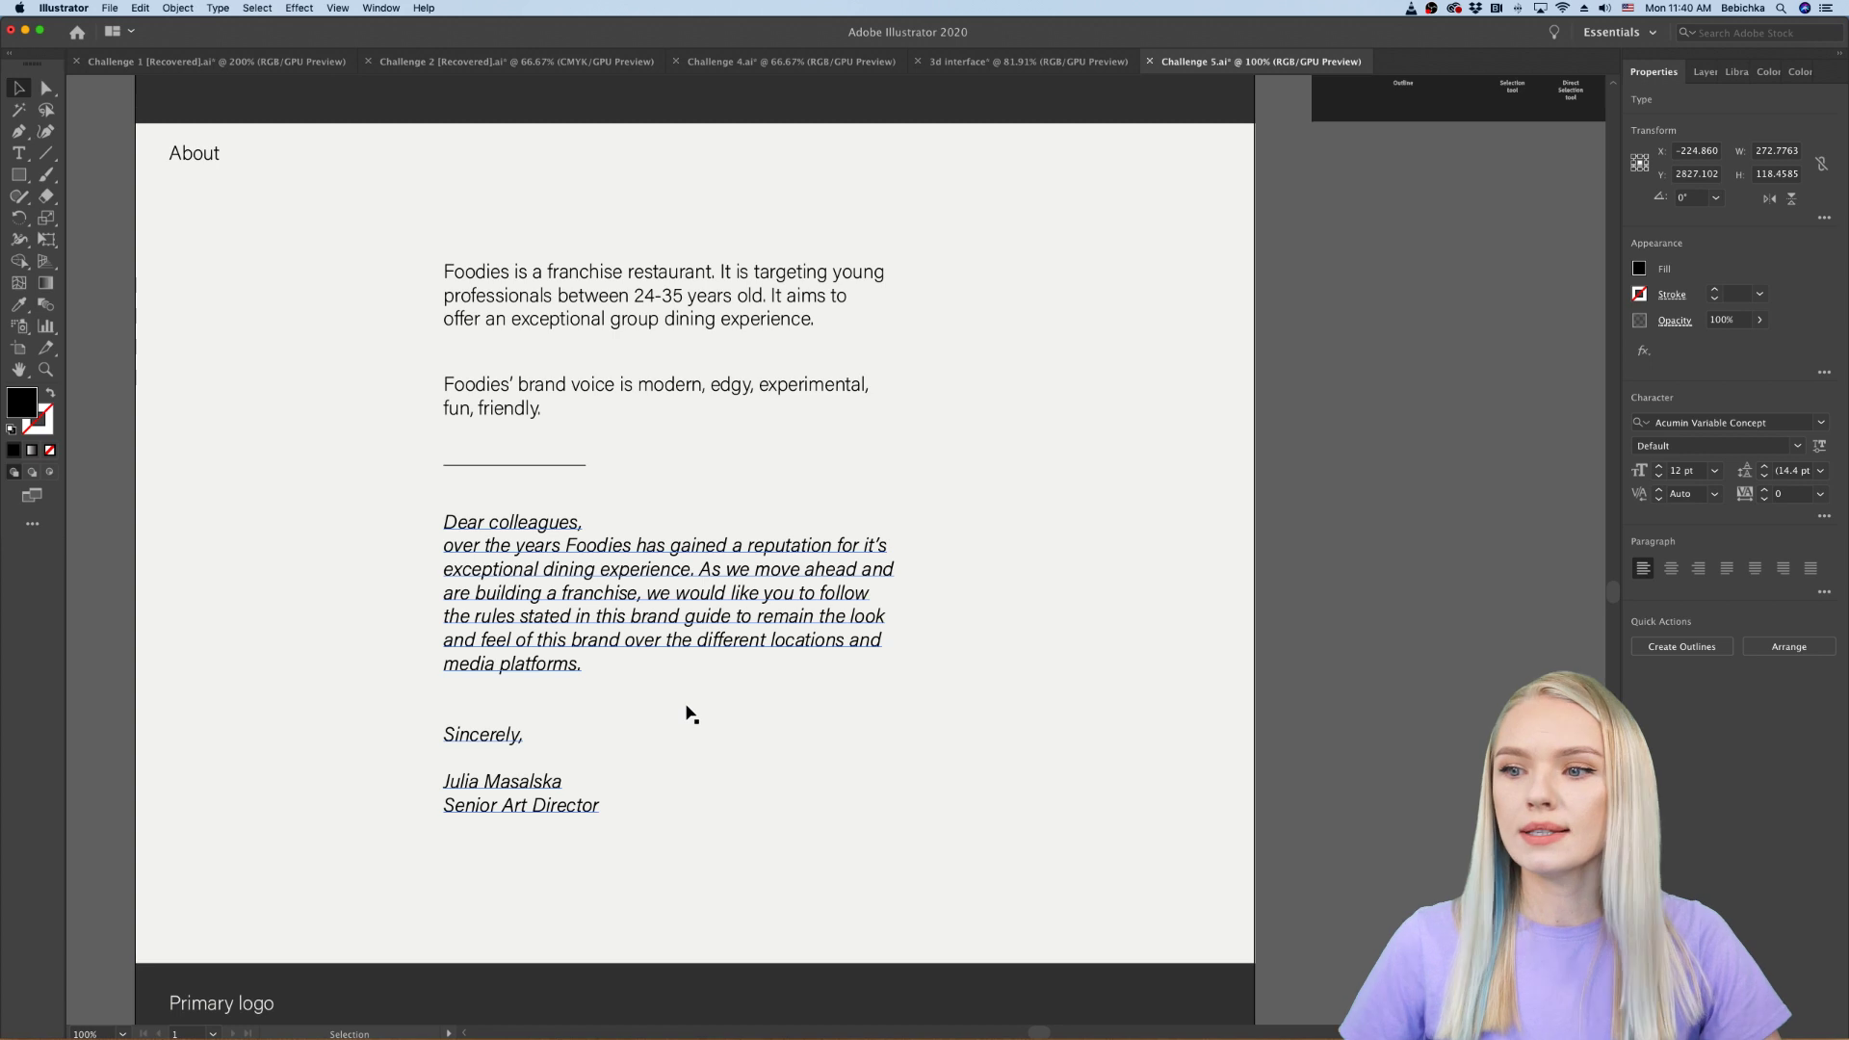
# Step: Review the Primary logo section and compare its wordmark and lettermark with the original logos in Challenge 1
pyautogui.scroll(-6, 976, 765)
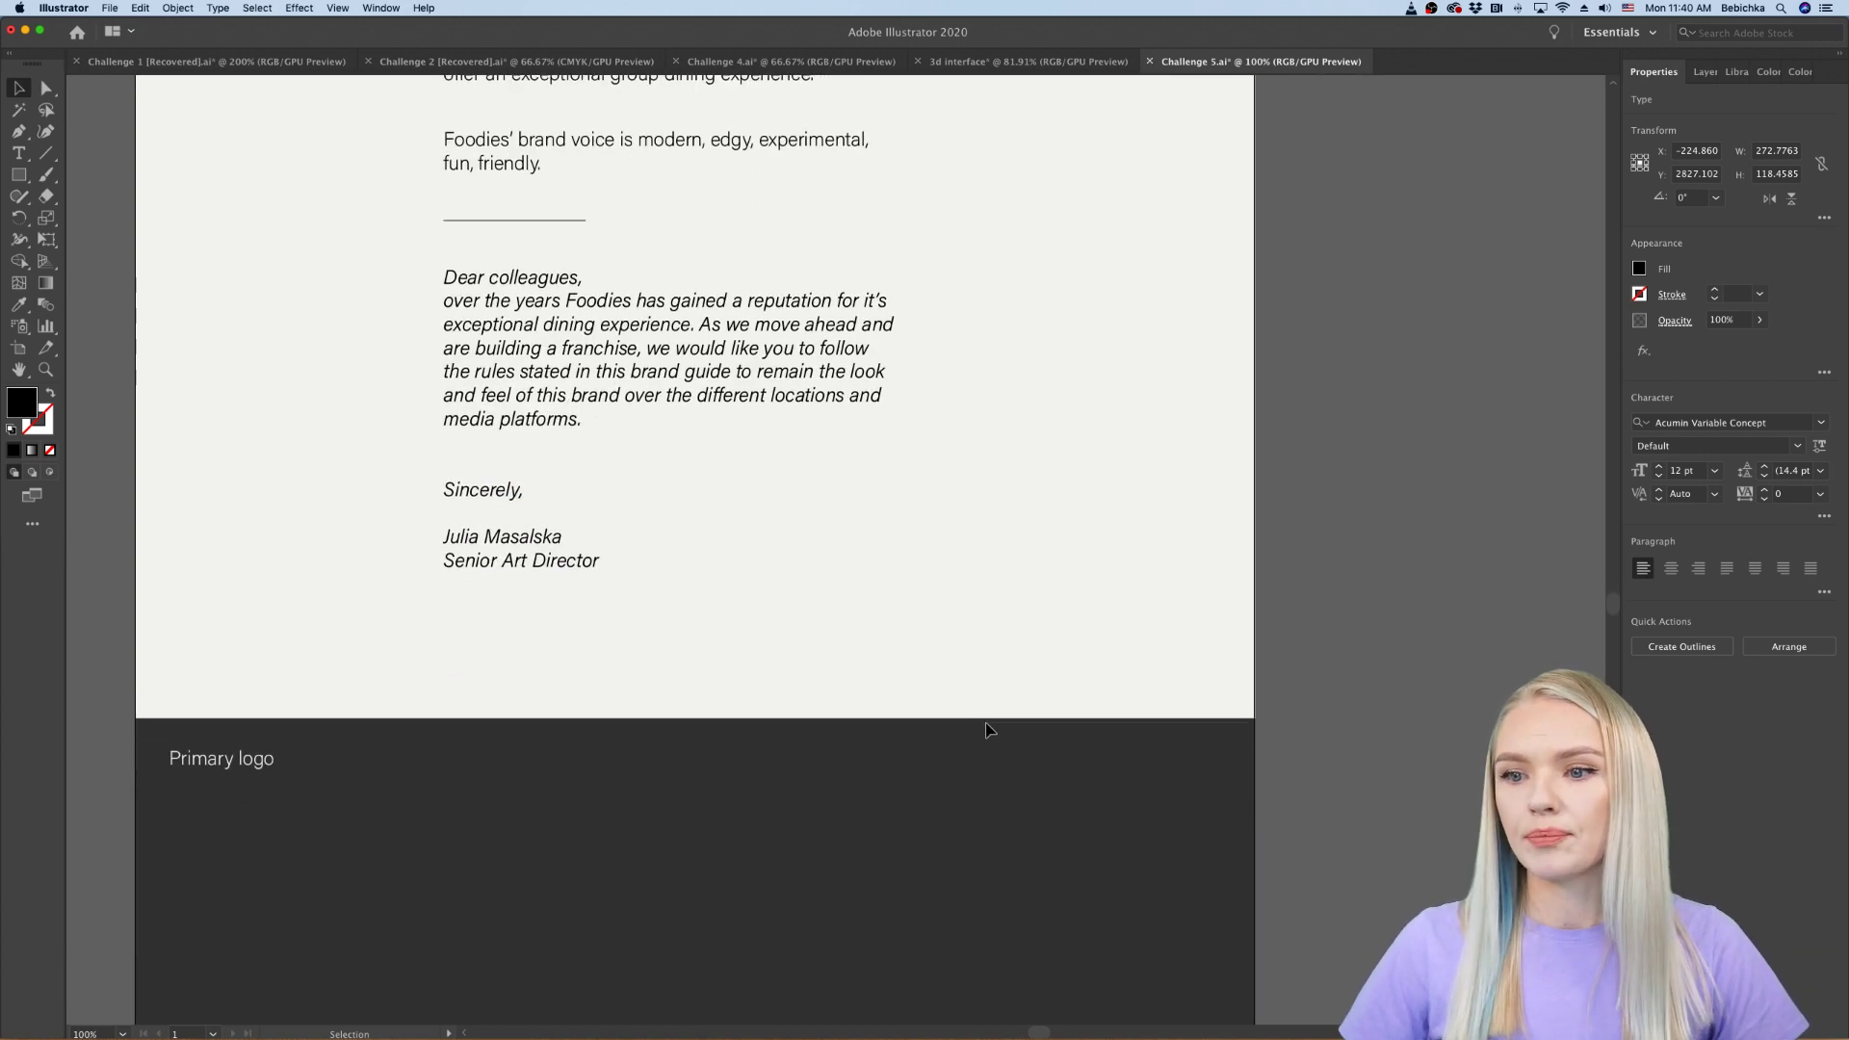
pyautogui.scroll(-7, 1001, 710)
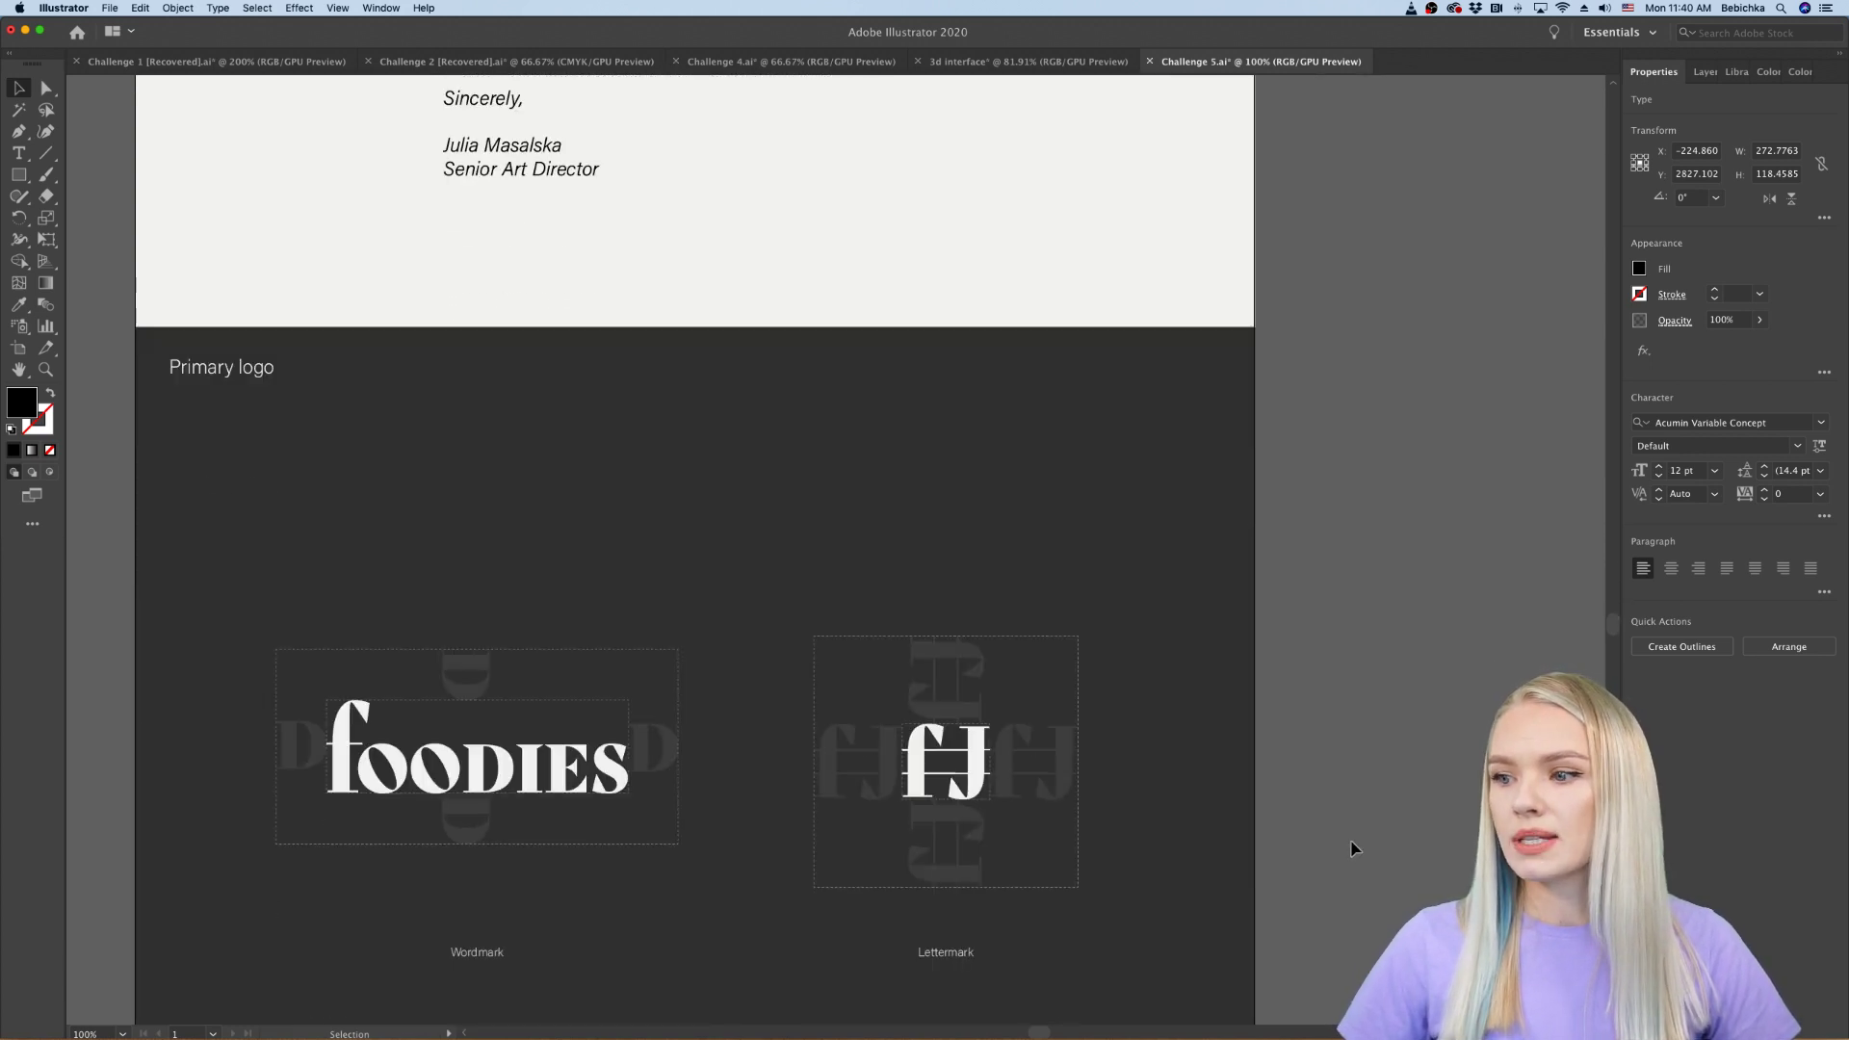
pyautogui.scroll(-2, 1353, 847)
pyautogui.hscroll(-2, 1354, 848)
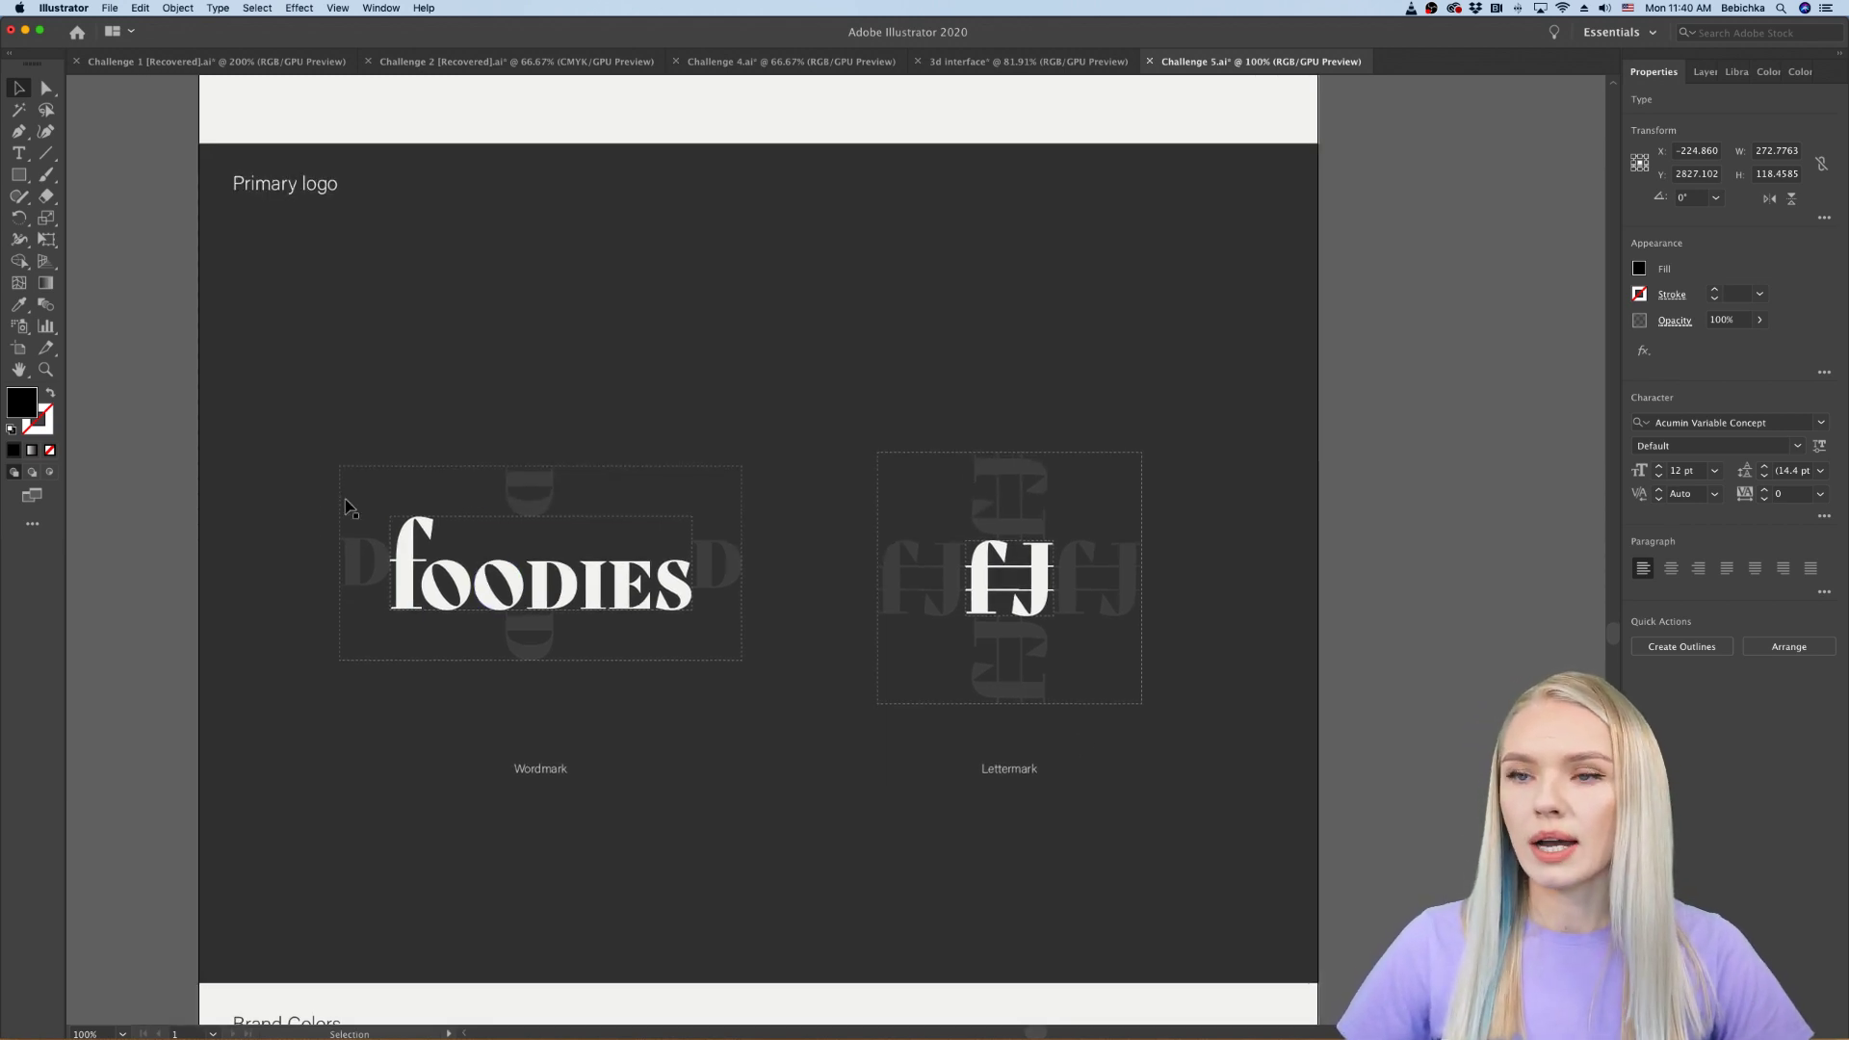
pyautogui.click(298, 65)
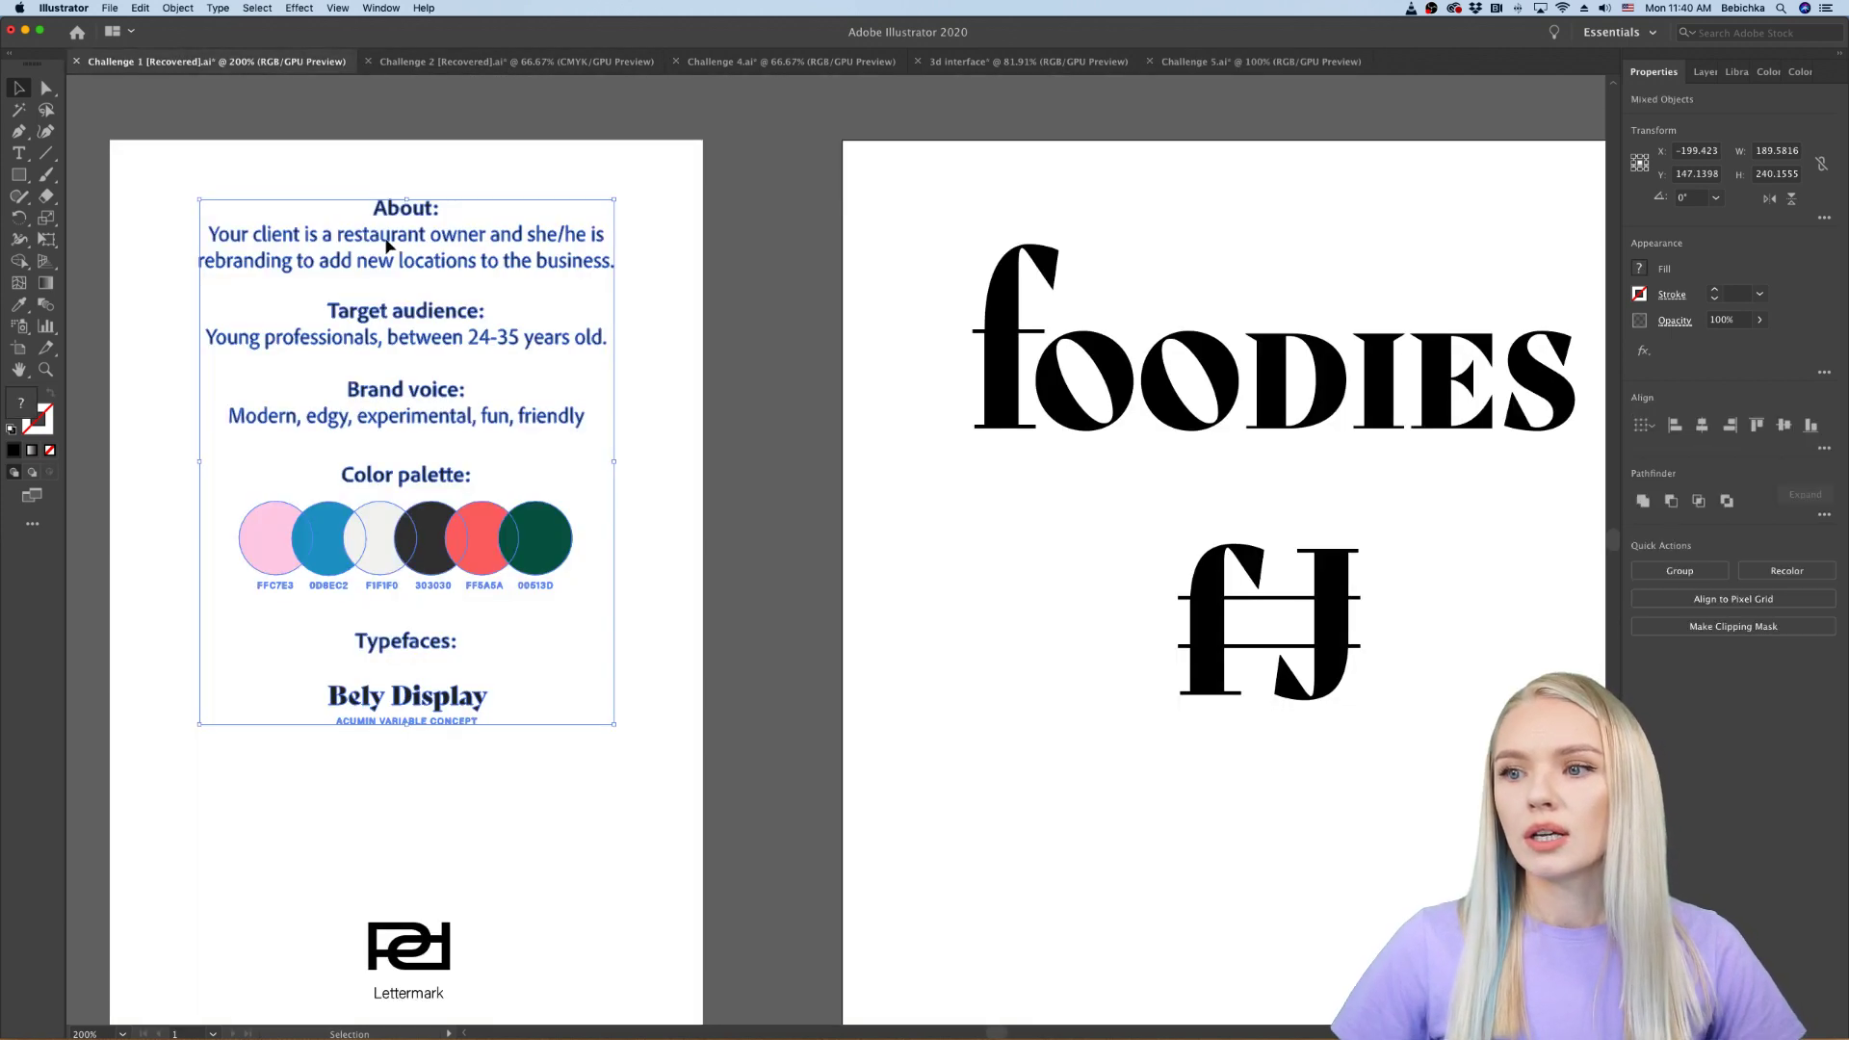
pyautogui.hscroll(5, 744, 590)
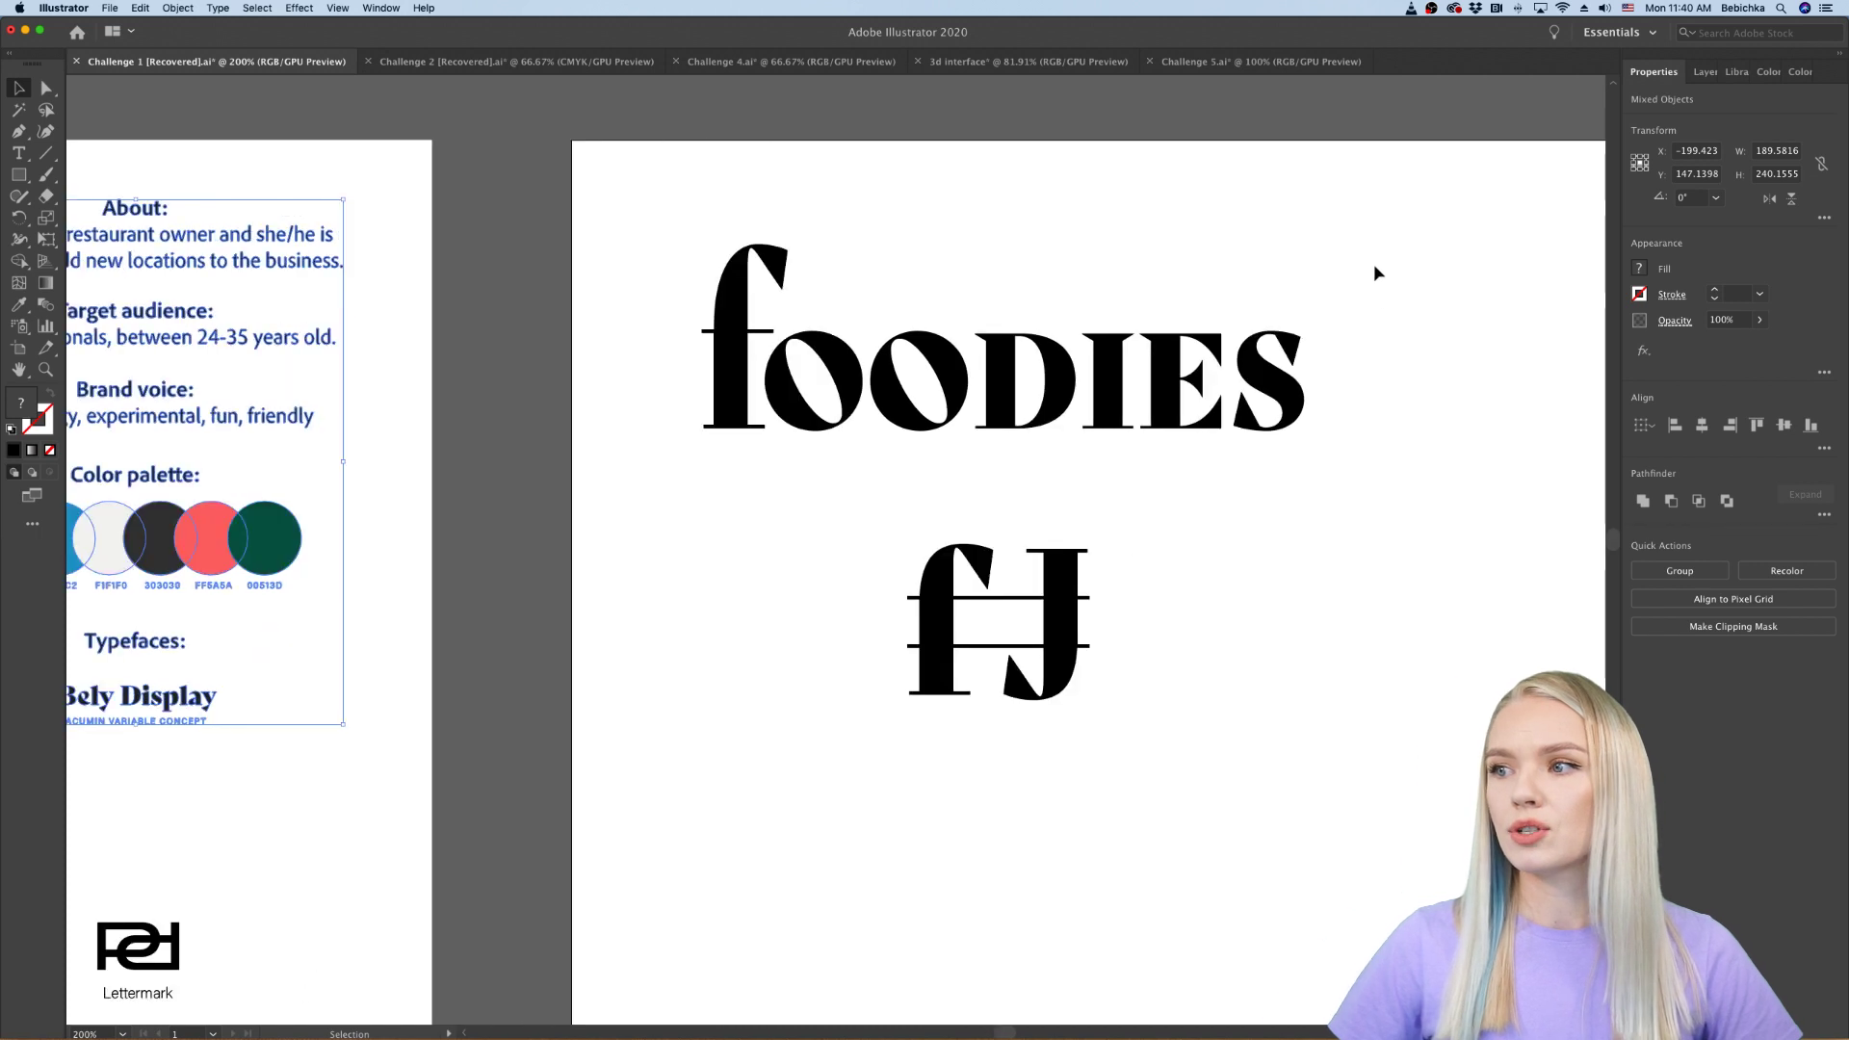
pyautogui.scroll(-3, 779, 699)
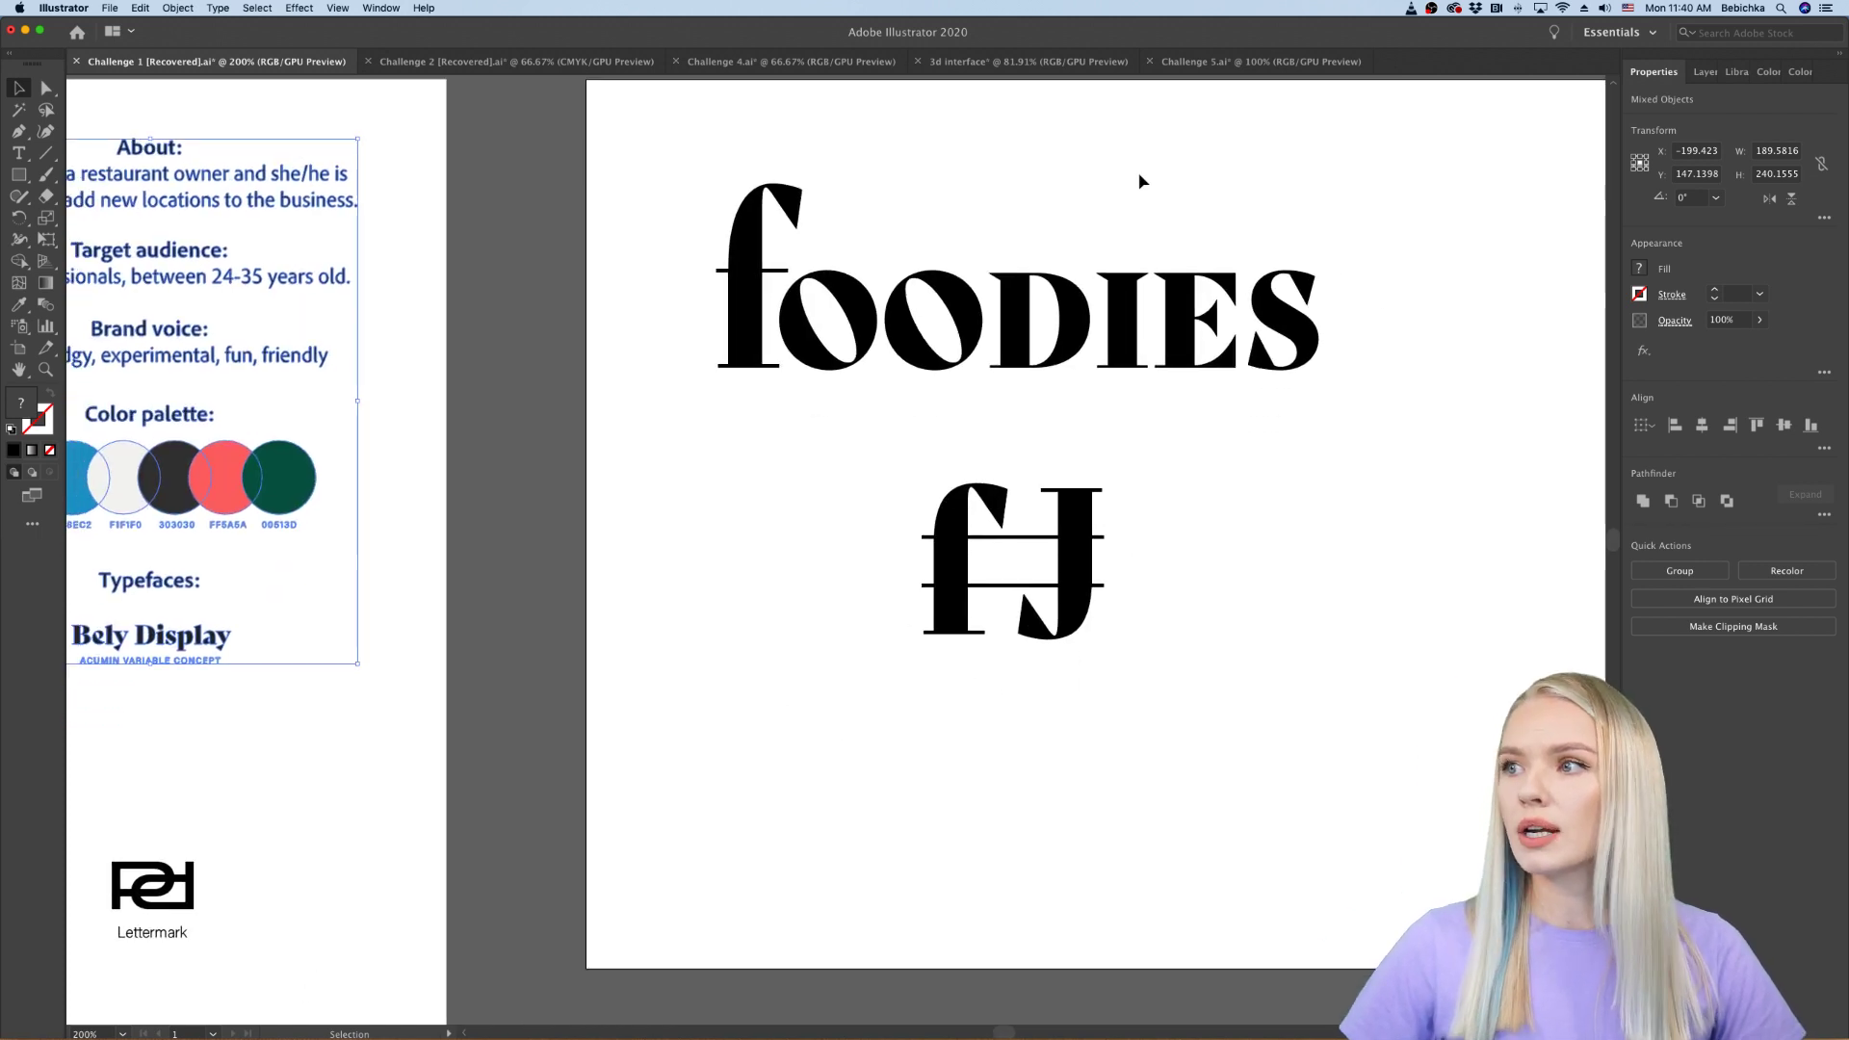
pyautogui.click(1252, 62)
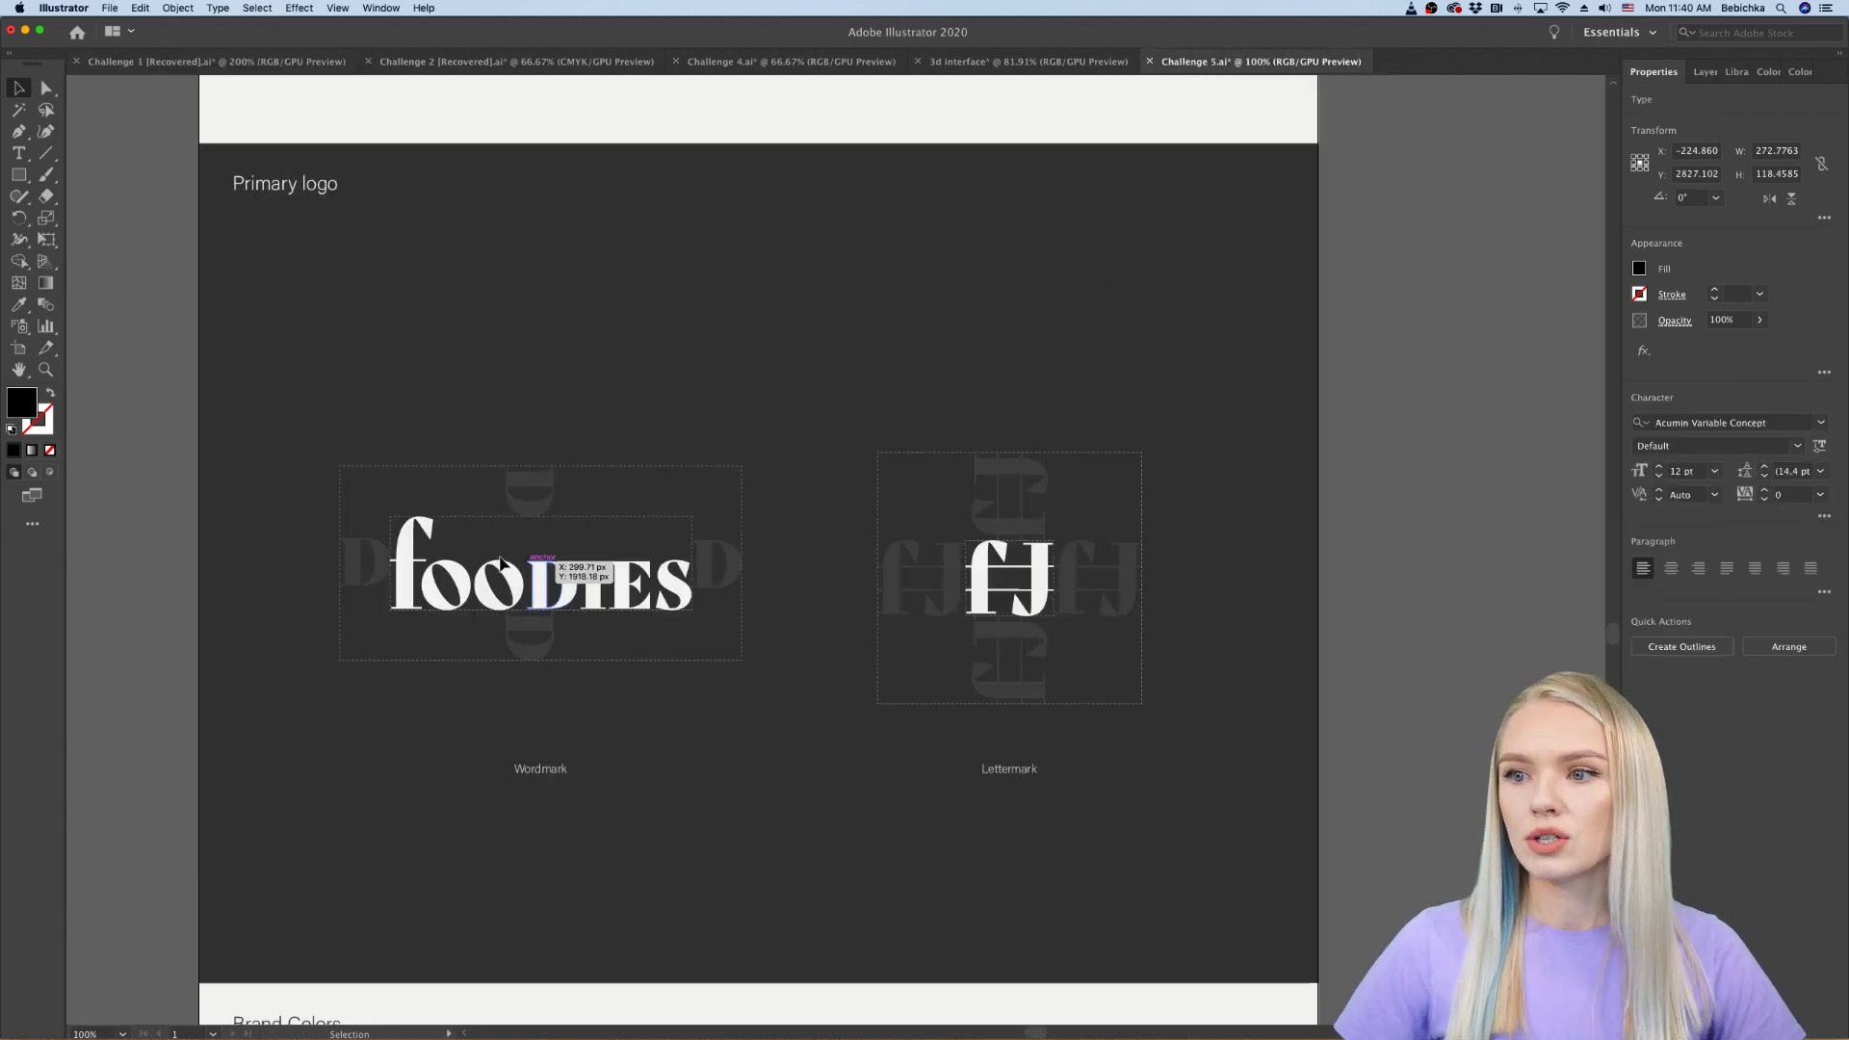
# Step: Examine the clear-space construction around the Foodies wordmark and the fJ lettermark in the Primary logo section
pyautogui.scroll(1, 729, 602)
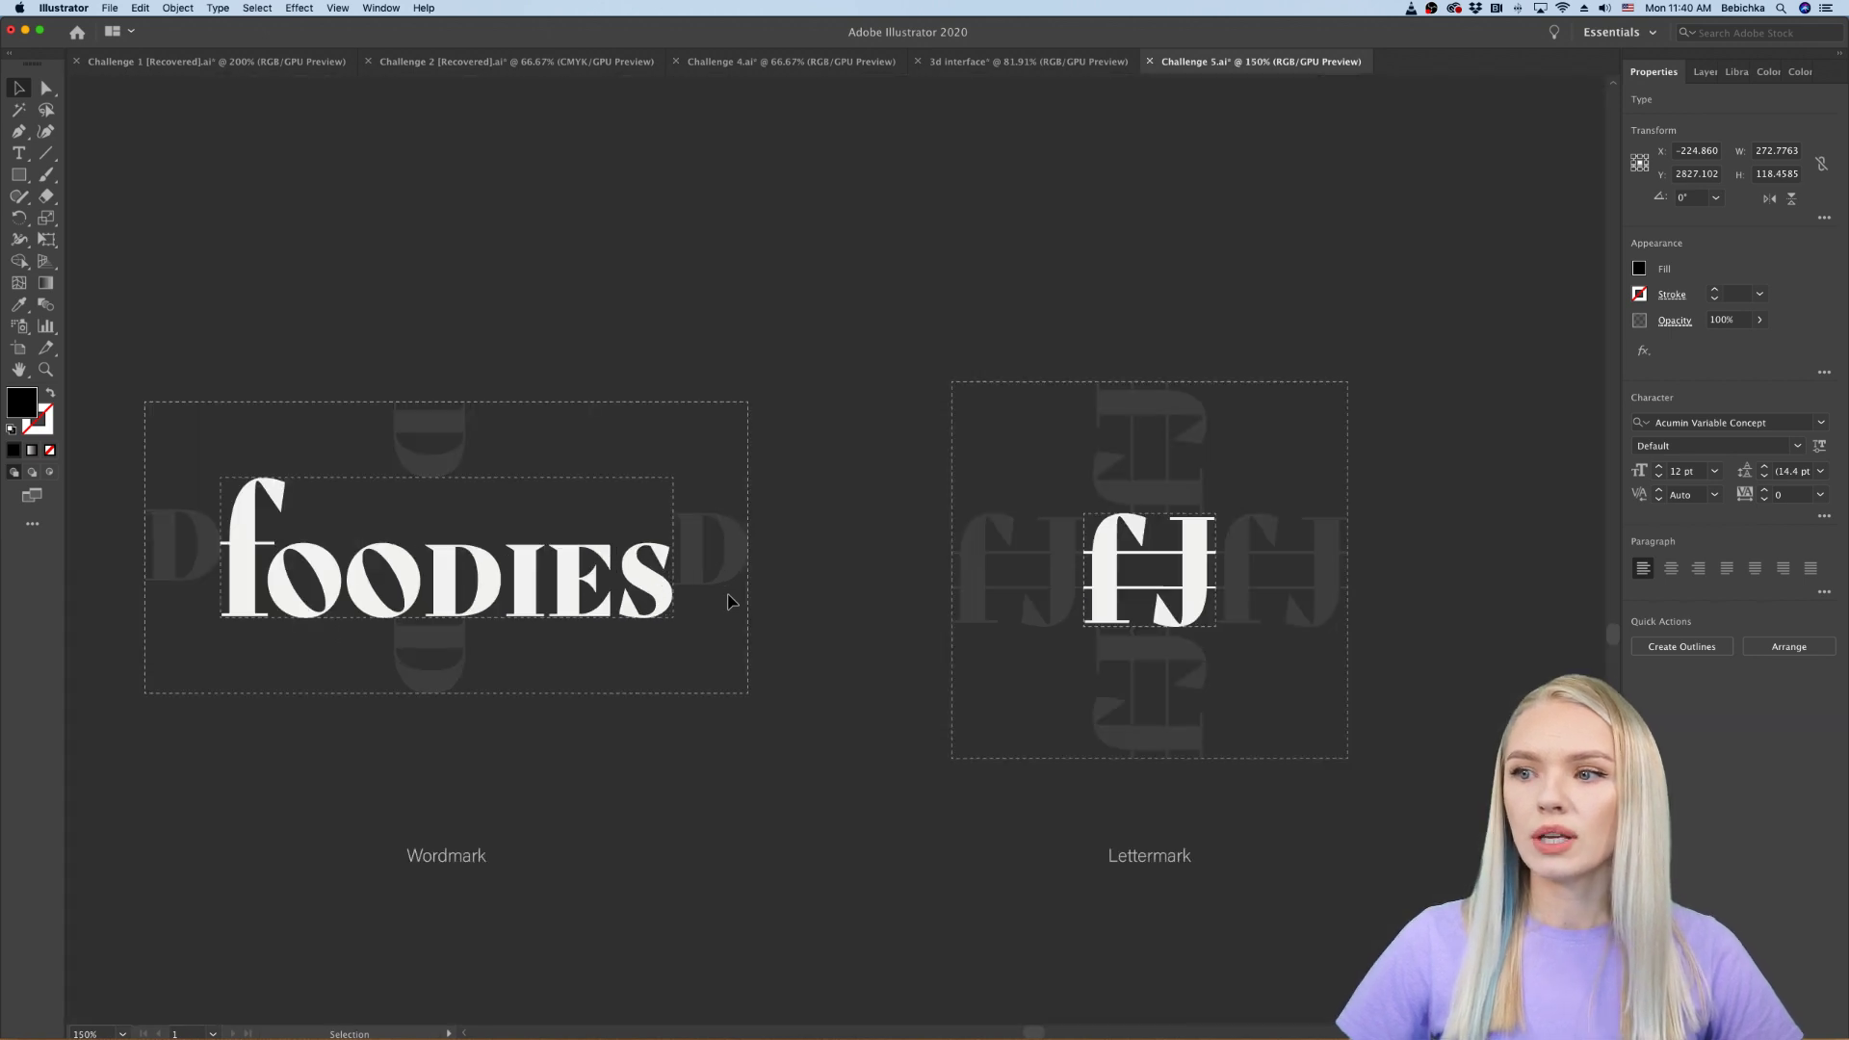
pyautogui.scroll(-1, 684, 549)
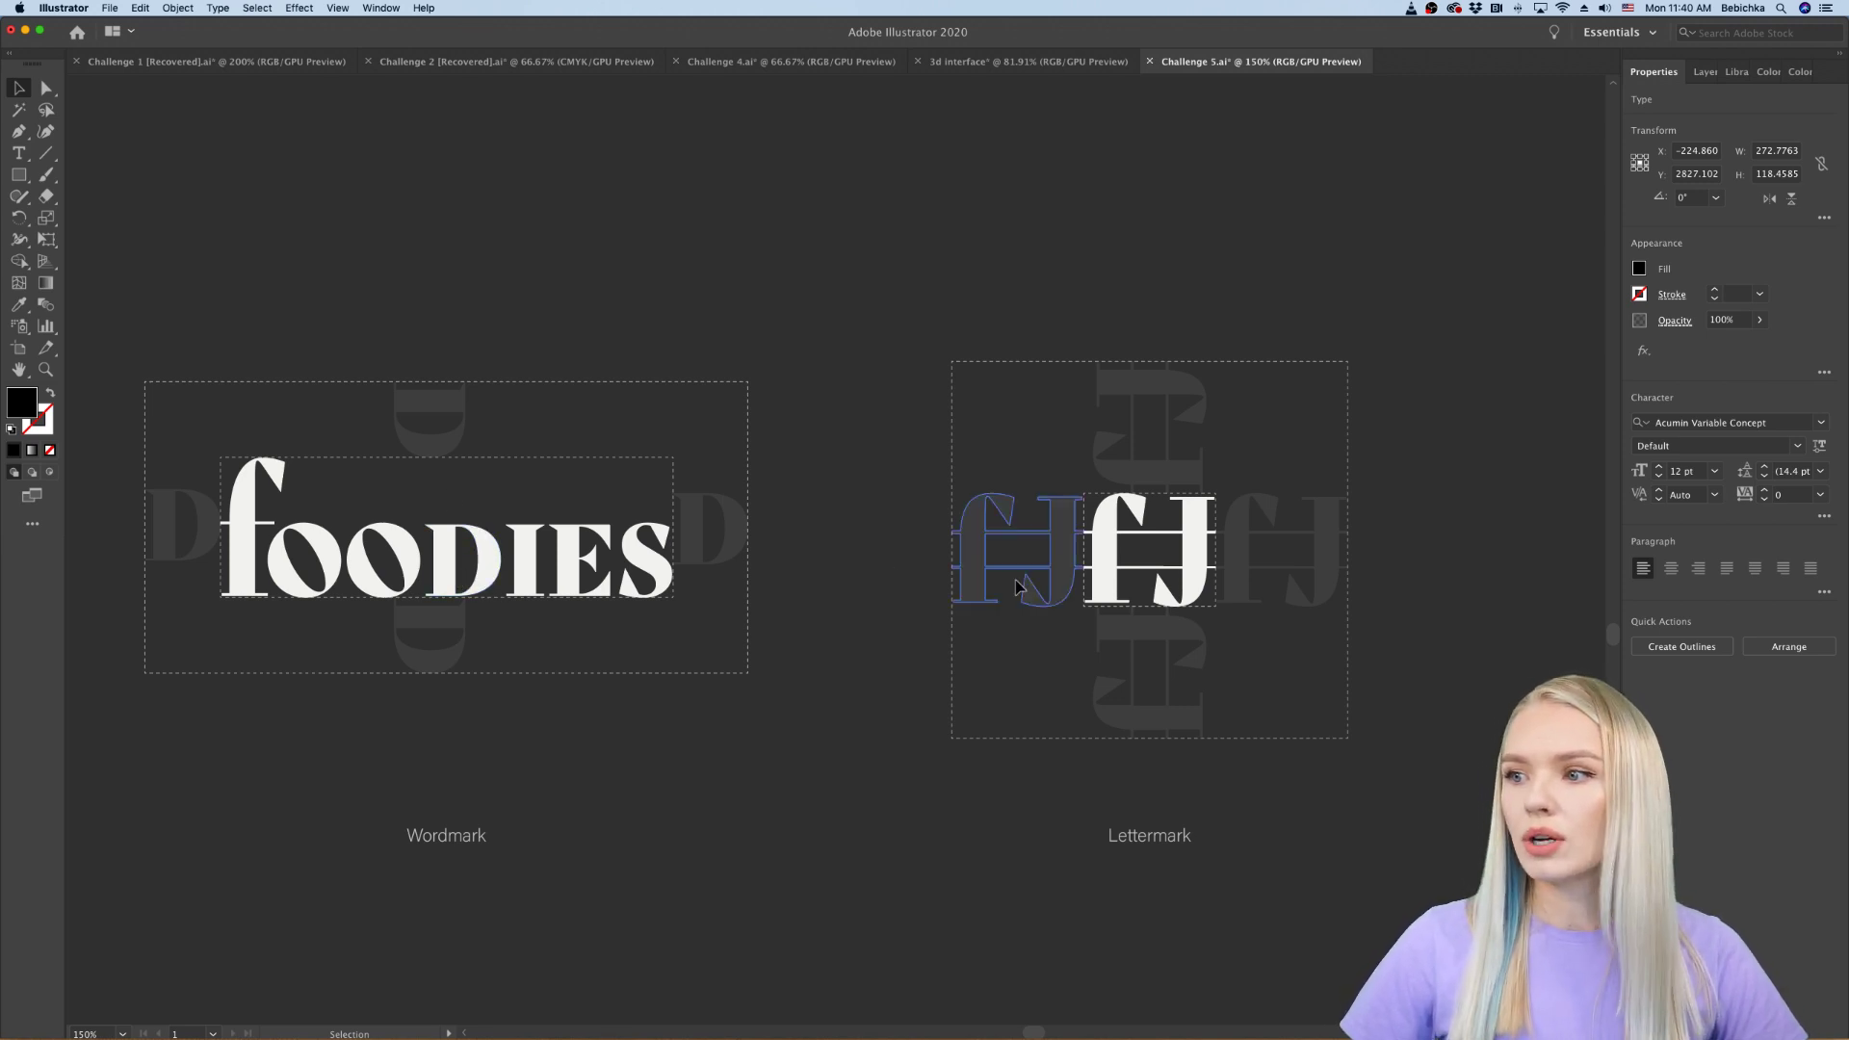
pyautogui.hscroll(3, 1063, 586)
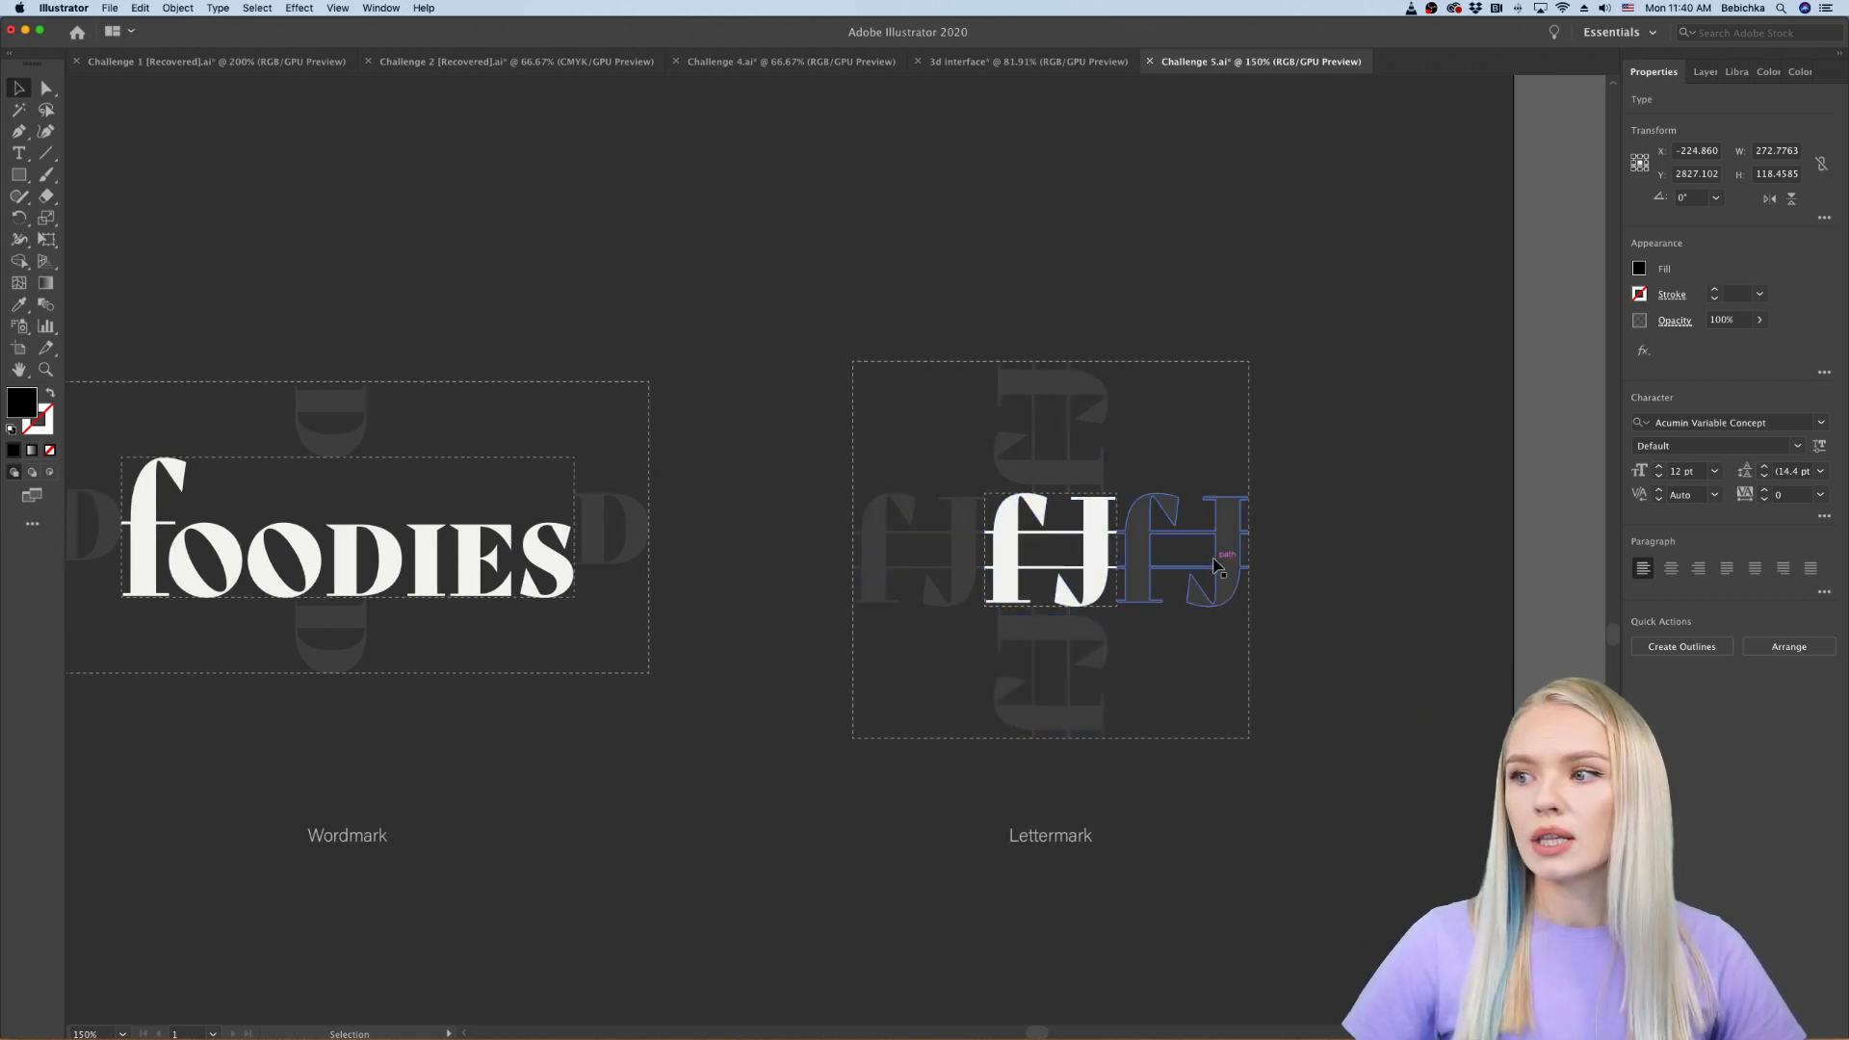
pyautogui.scroll(2, 1240, 572)
pyautogui.hscroll(1, 1240, 572)
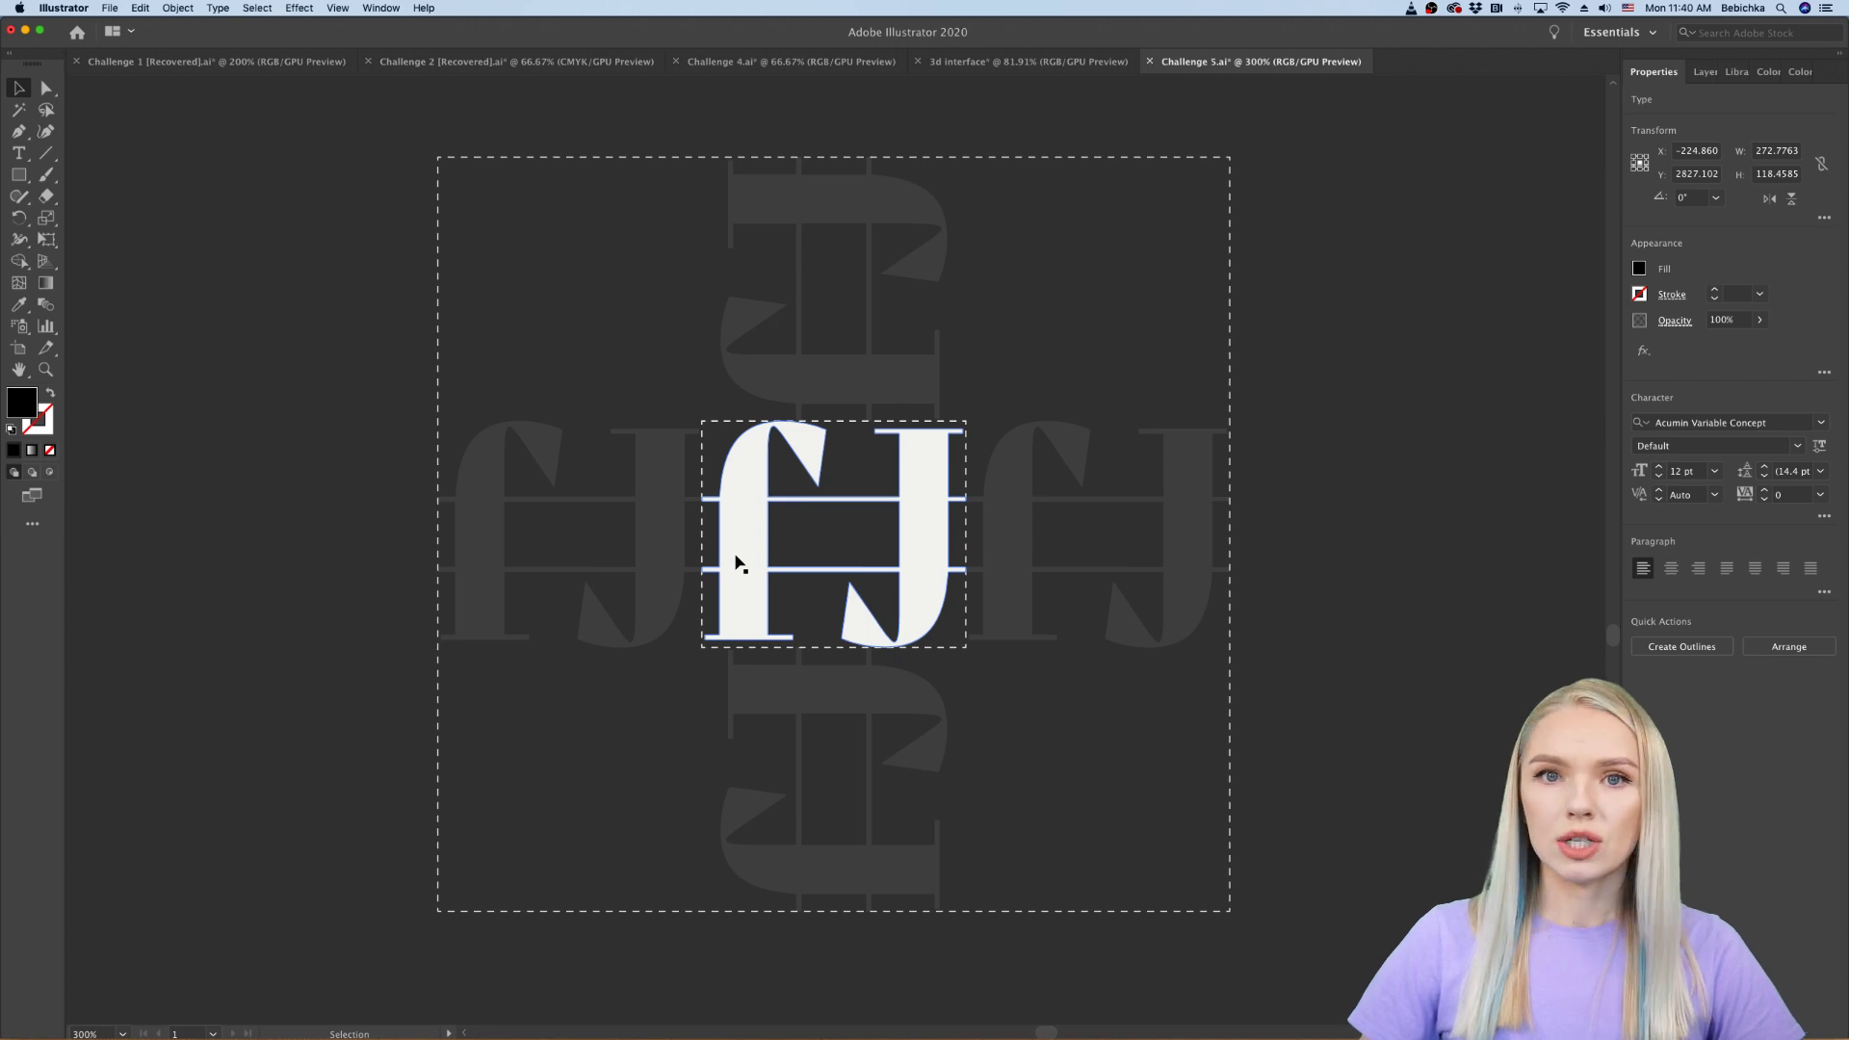
pyautogui.scroll(-3, 1038, 540)
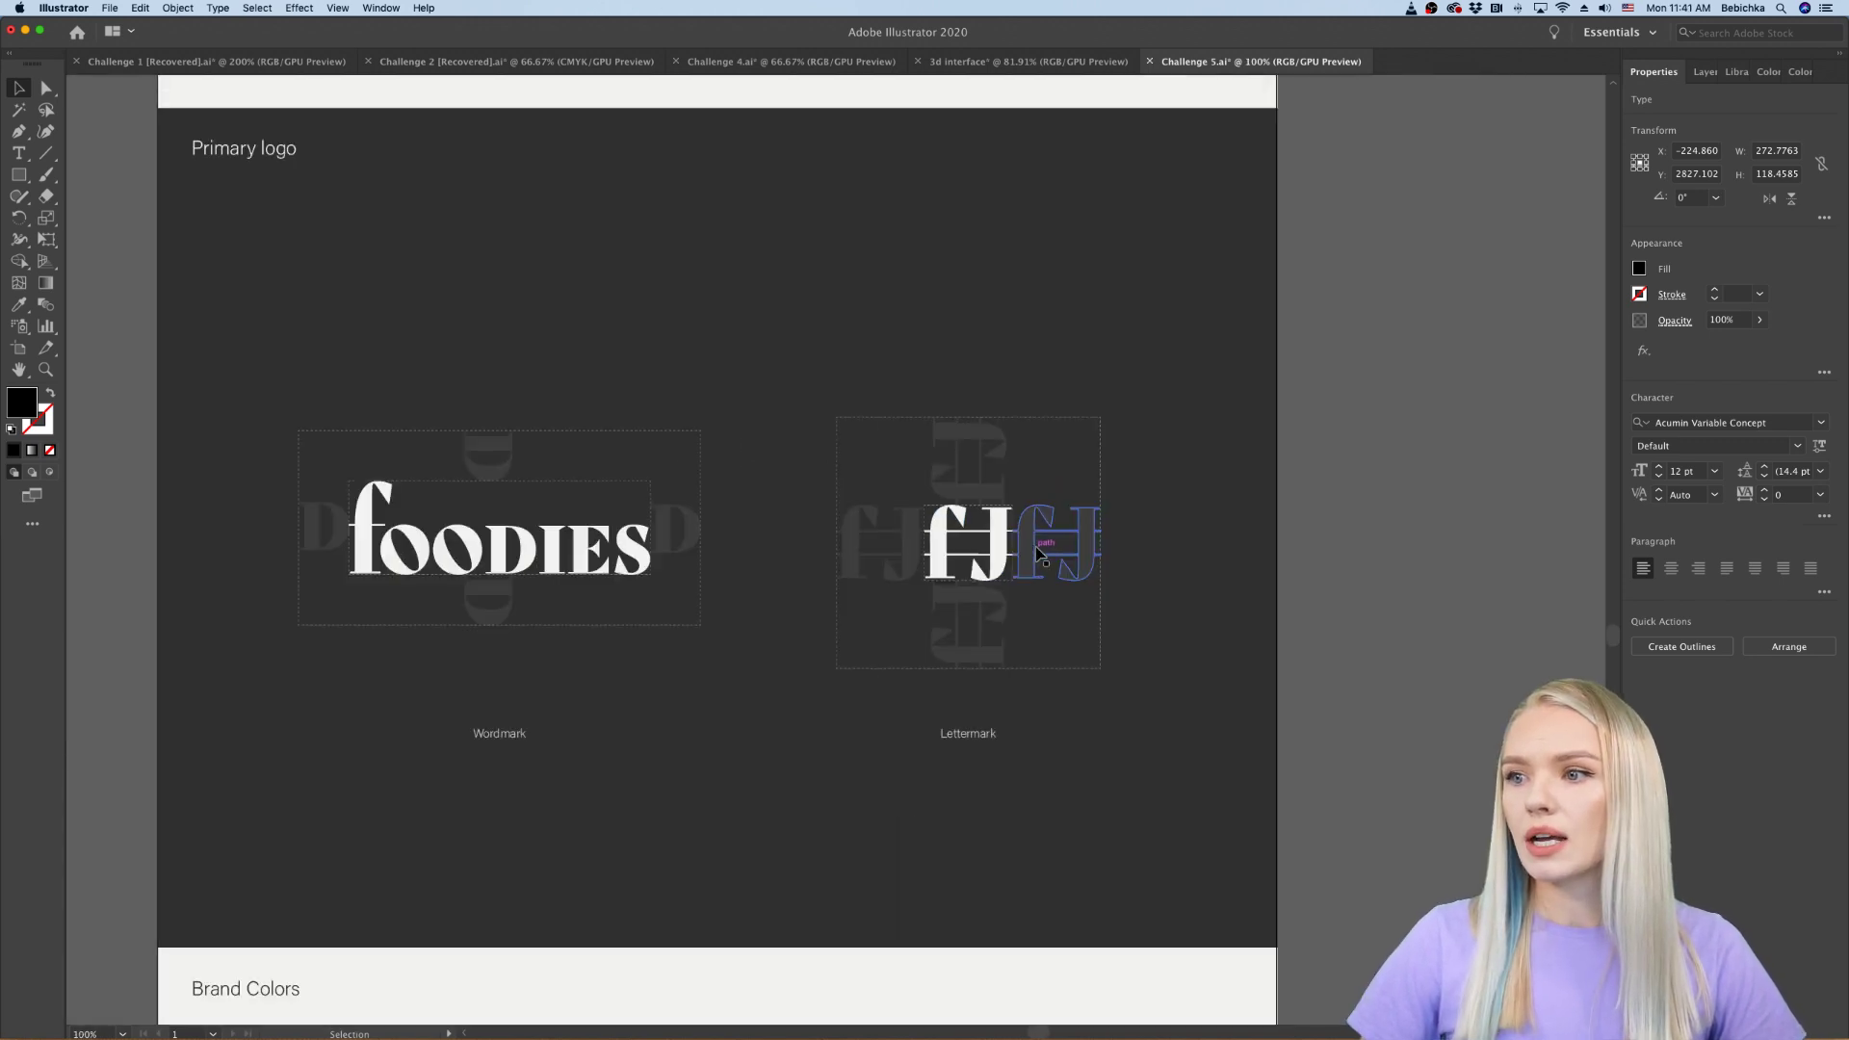
# Step: Delete both logos with their clear-space guides from the Primary logo section, keeping the Wordmark and Lettermark captions
pyautogui.moveTo(330, 630); pyautogui.dragTo(186, 634)
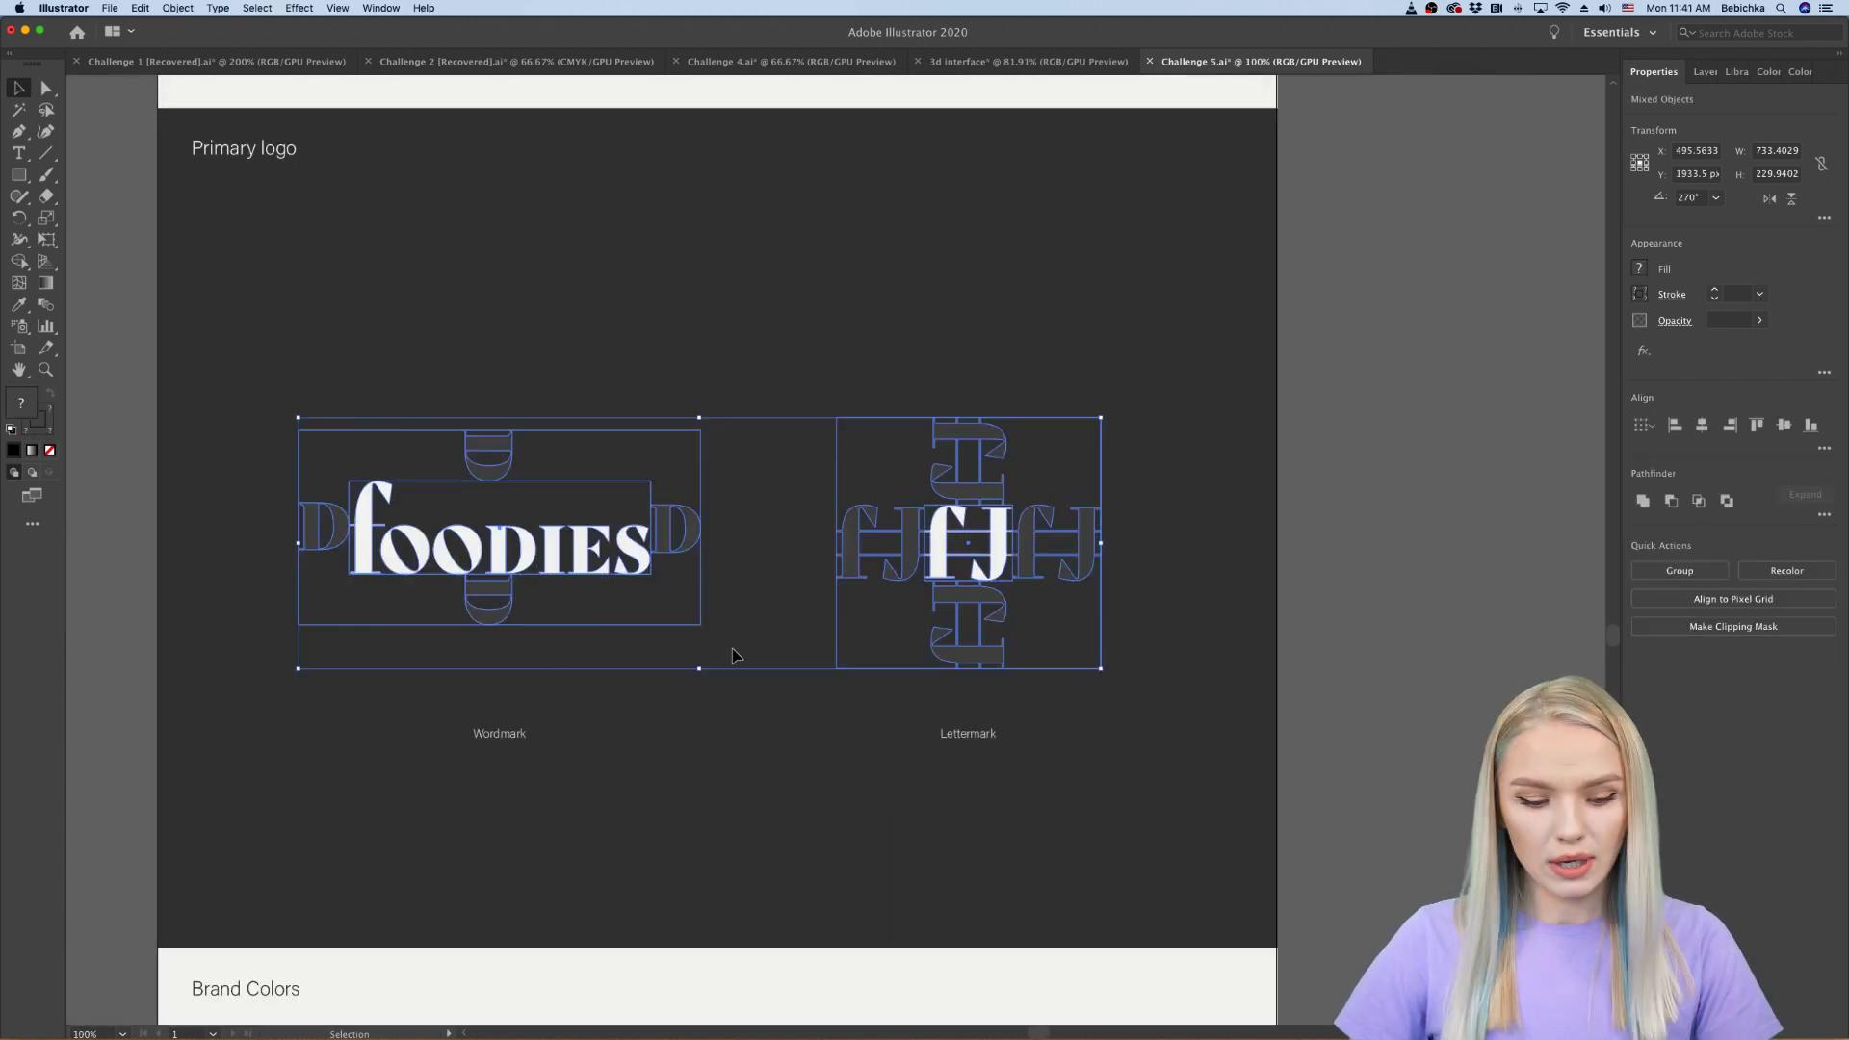
pyautogui.press('Delete')
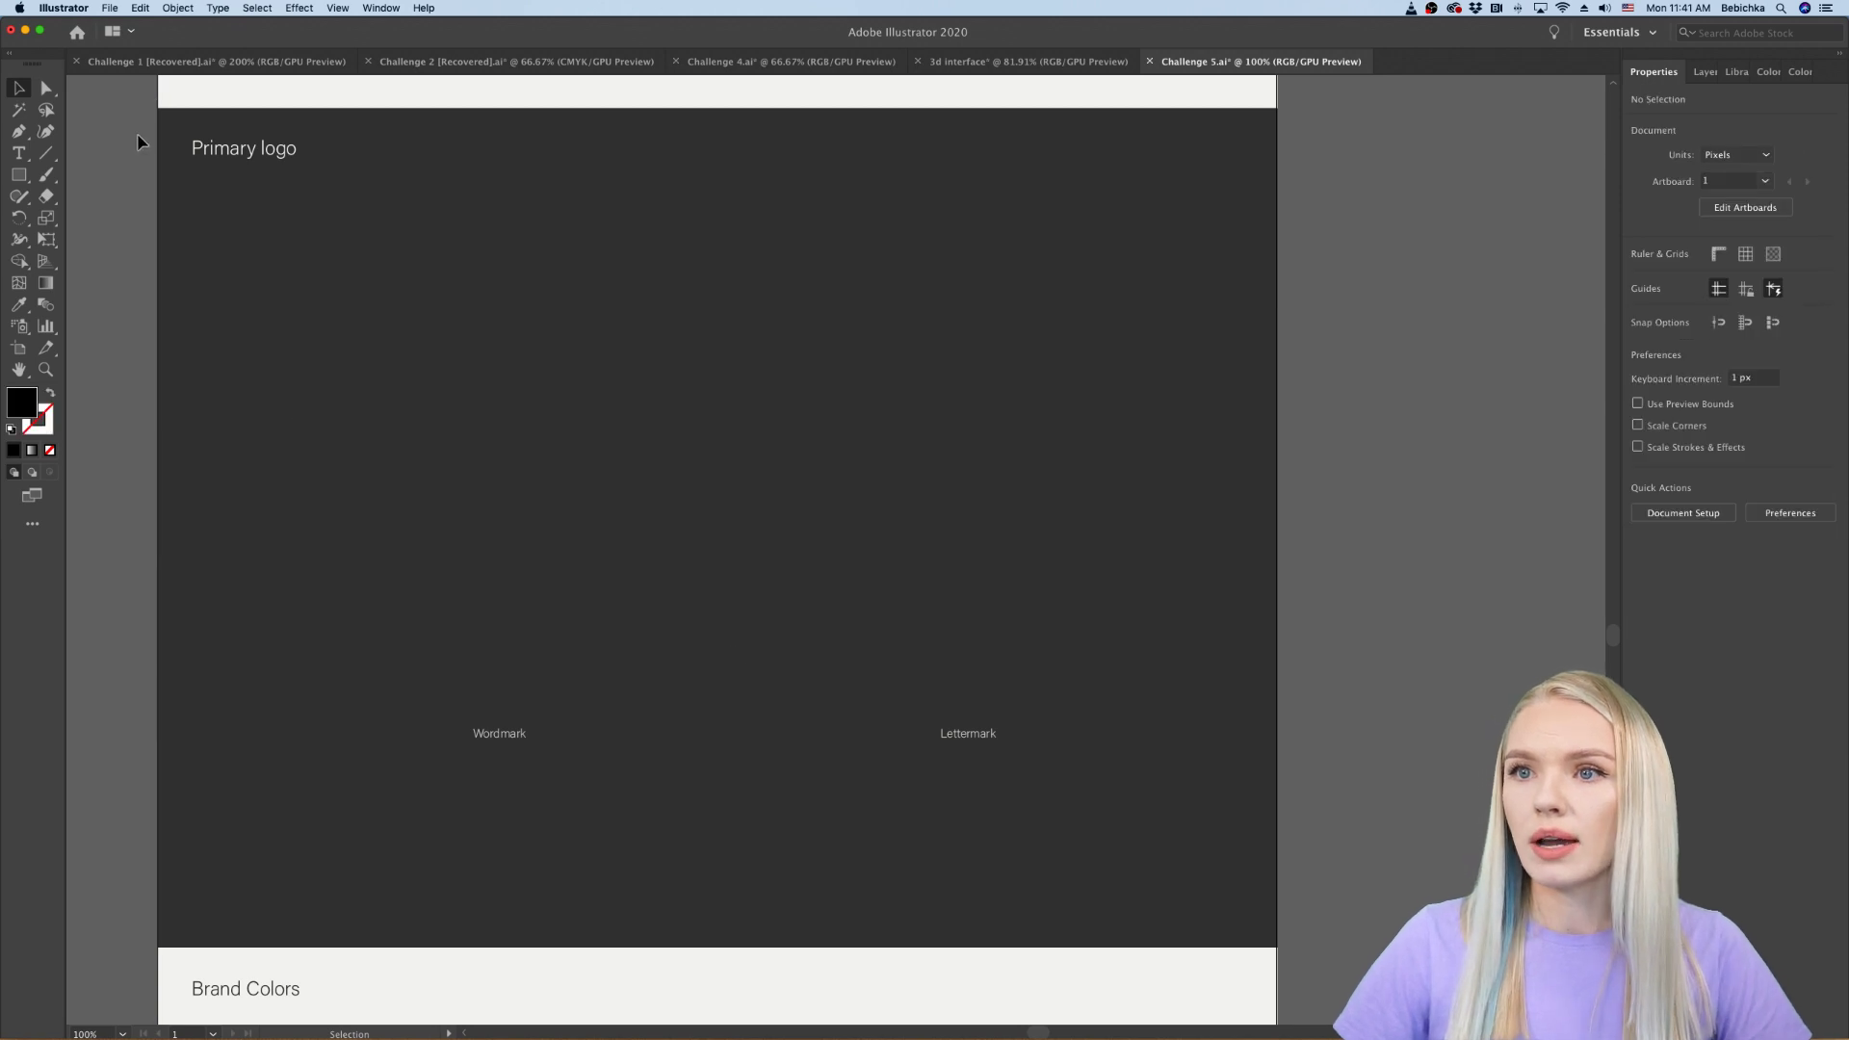
pyautogui.scroll(-3, 140, 143)
pyautogui.hscroll(-5, 140, 143)
pyautogui.scroll(3, 139, 143)
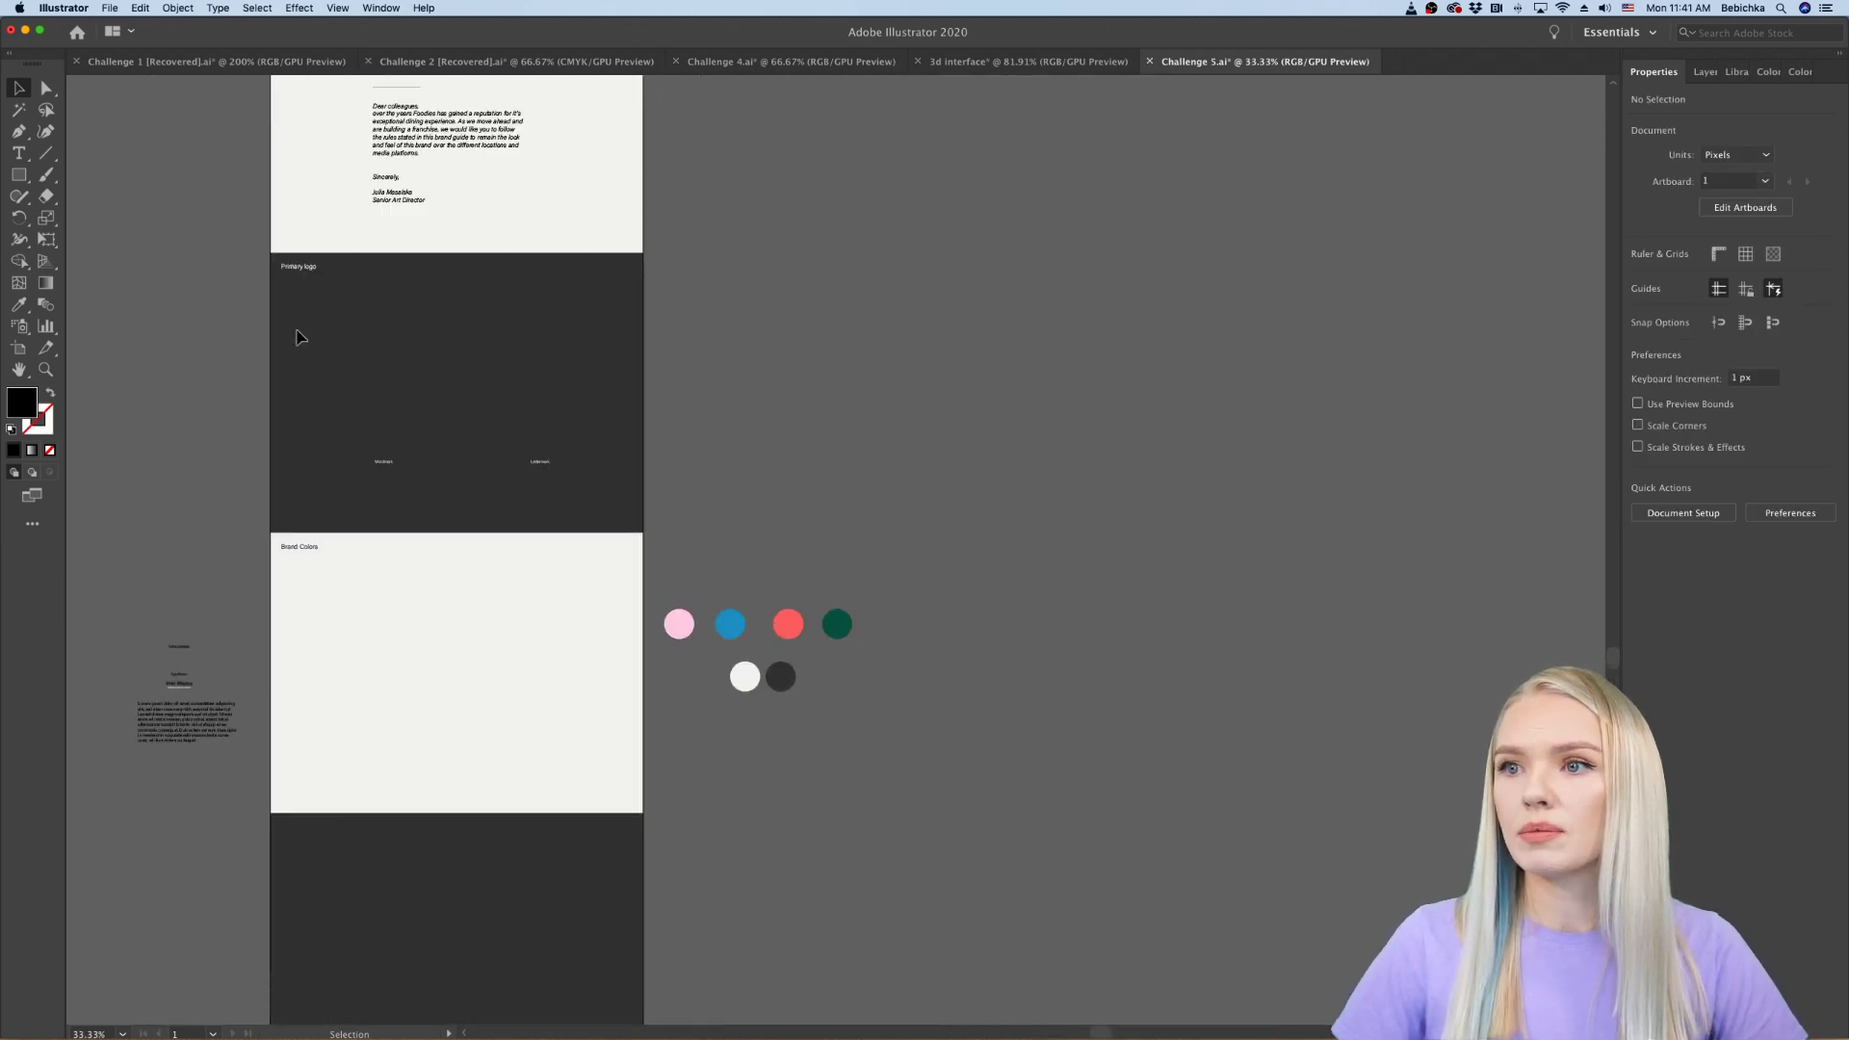
pyautogui.scroll(3, 314, 346)
pyautogui.hscroll(-1, 314, 347)
pyautogui.scroll(-3, 314, 347)
pyautogui.hscroll(2, 314, 347)
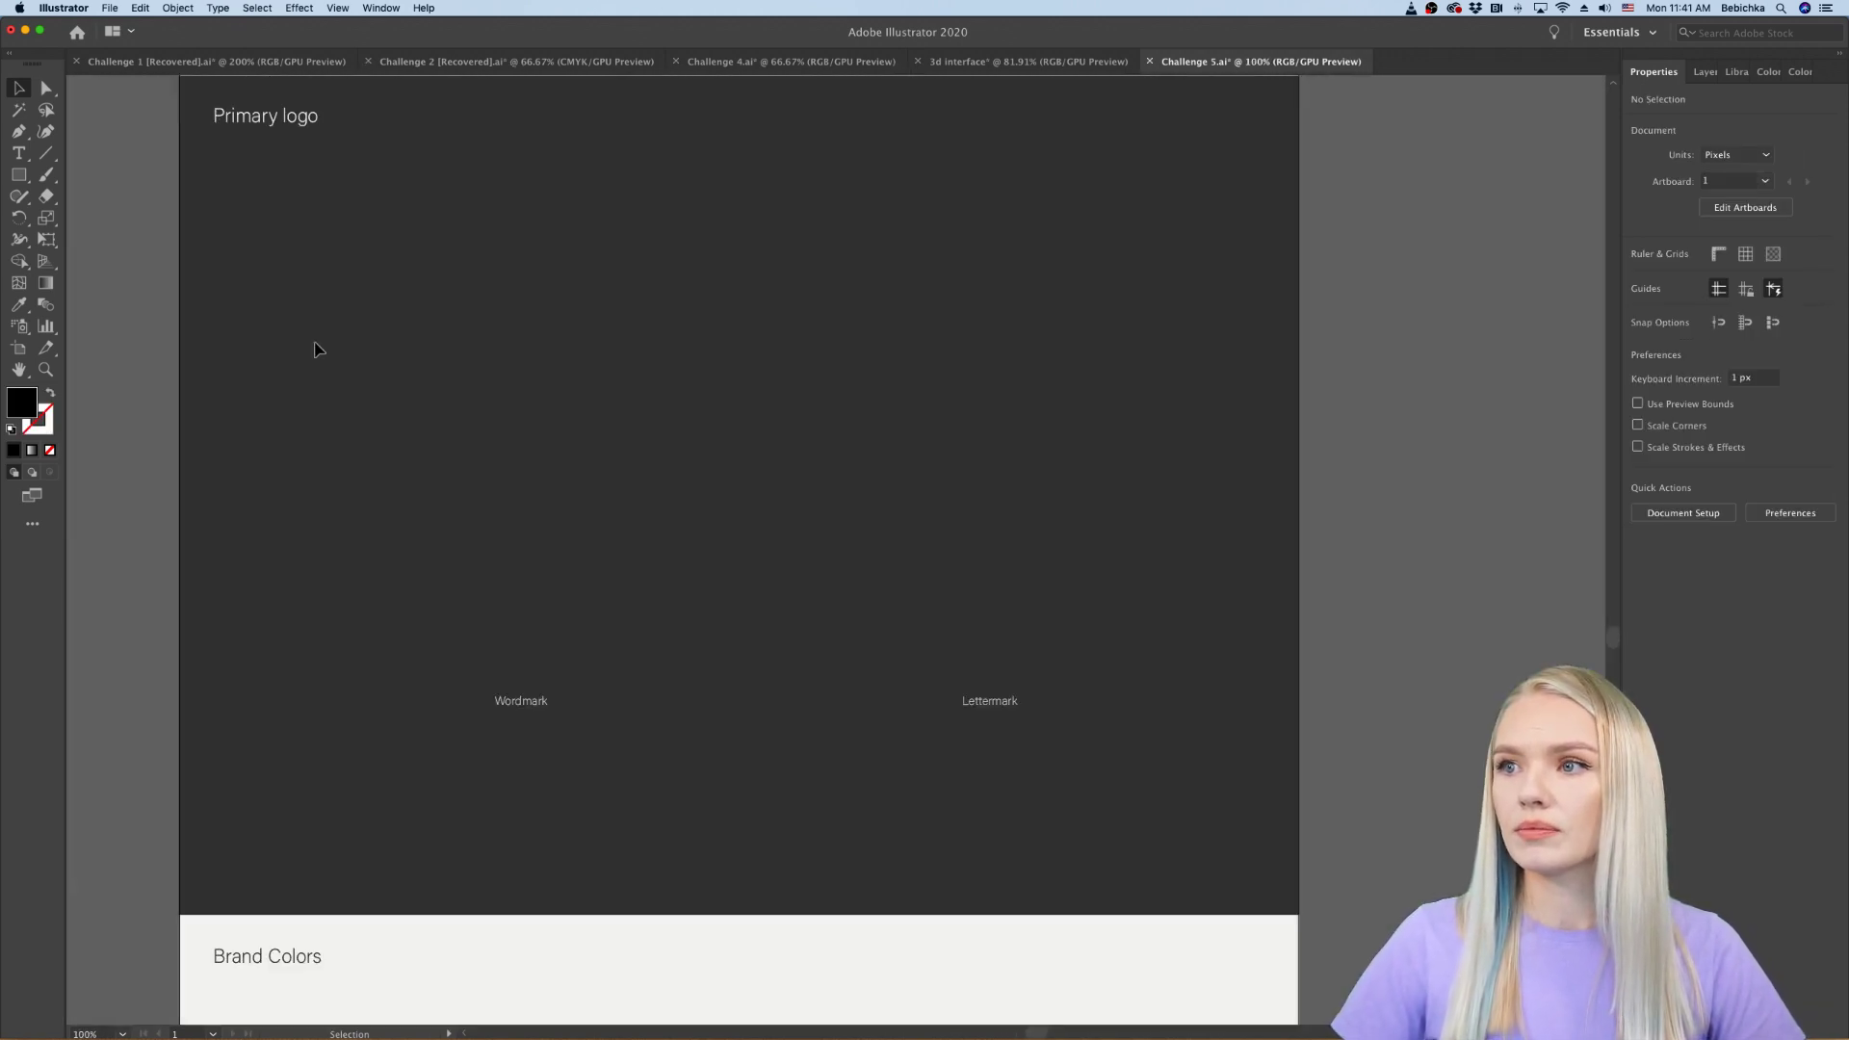
# Step: Copy the Foodies wordmark and fJ lettermark from Challenge 1 into the Primary logo section of Challenge 5
pyautogui.click(217, 62)
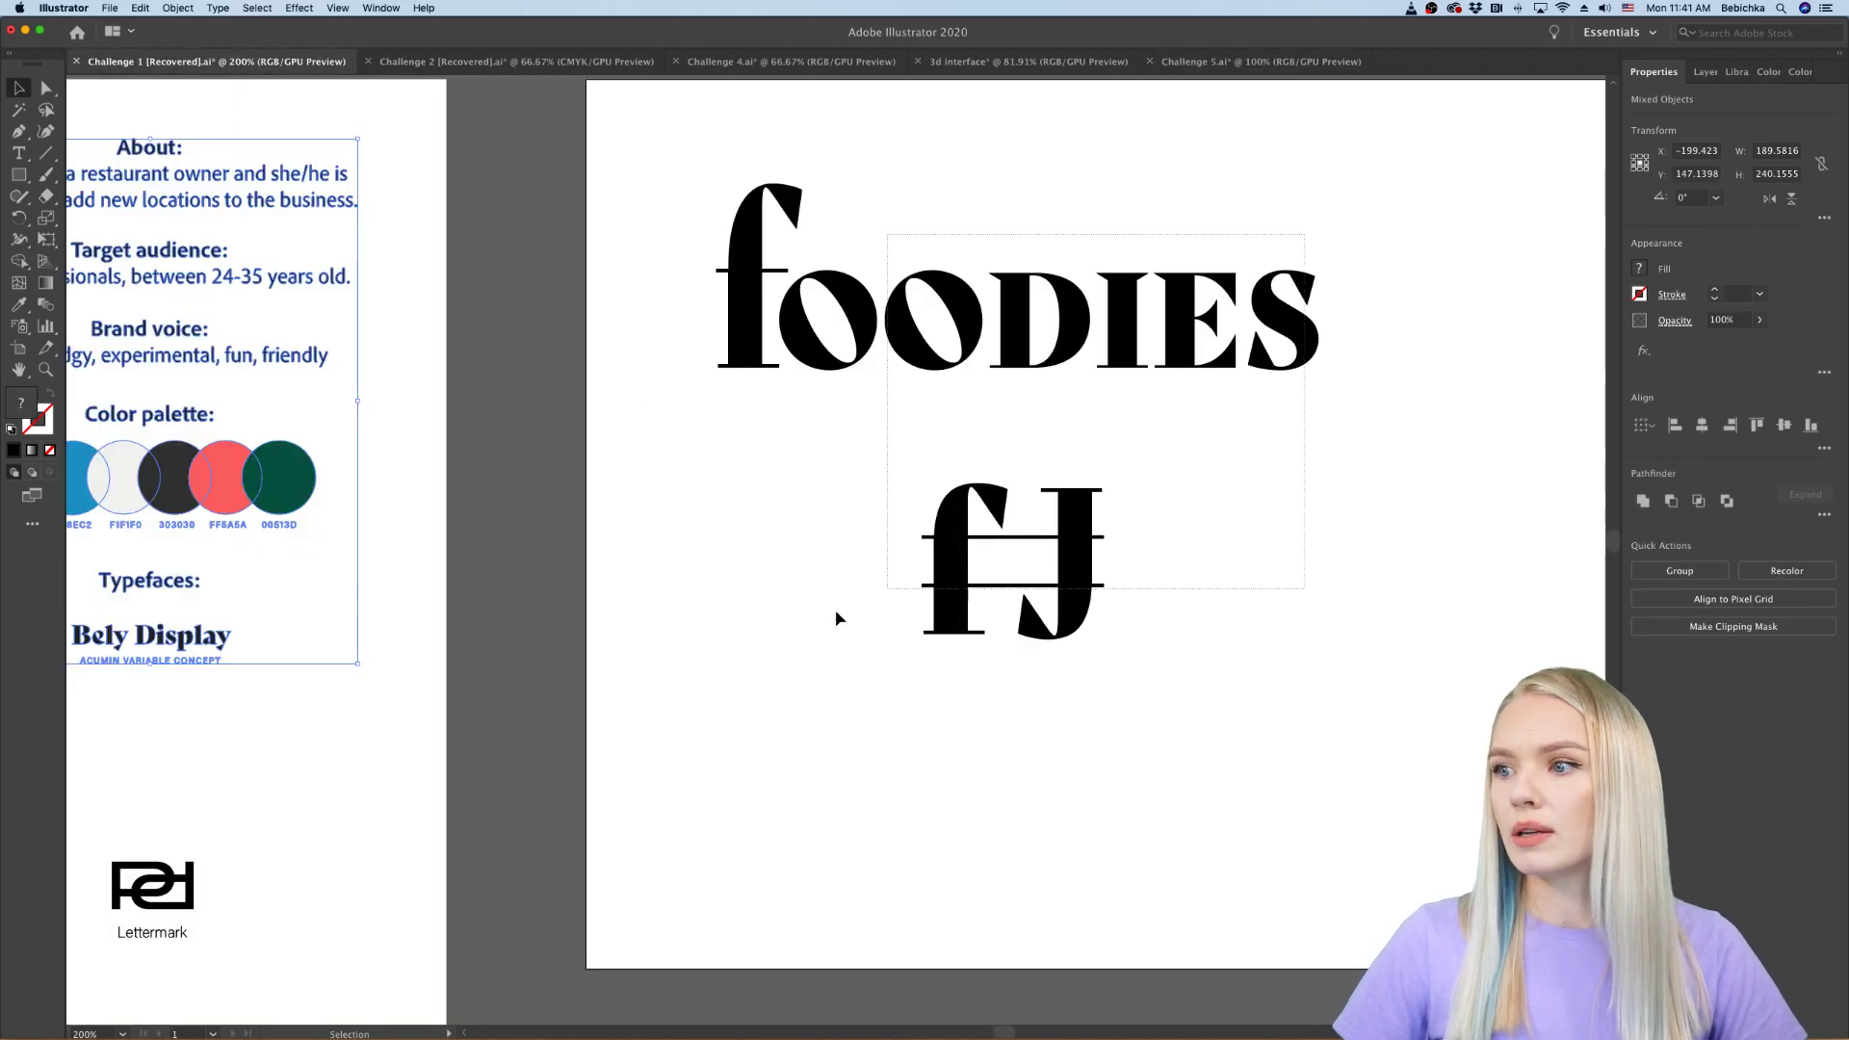
pyautogui.moveTo(1045, 480); pyautogui.dragTo(755, 670)
pyautogui.press('super+c')
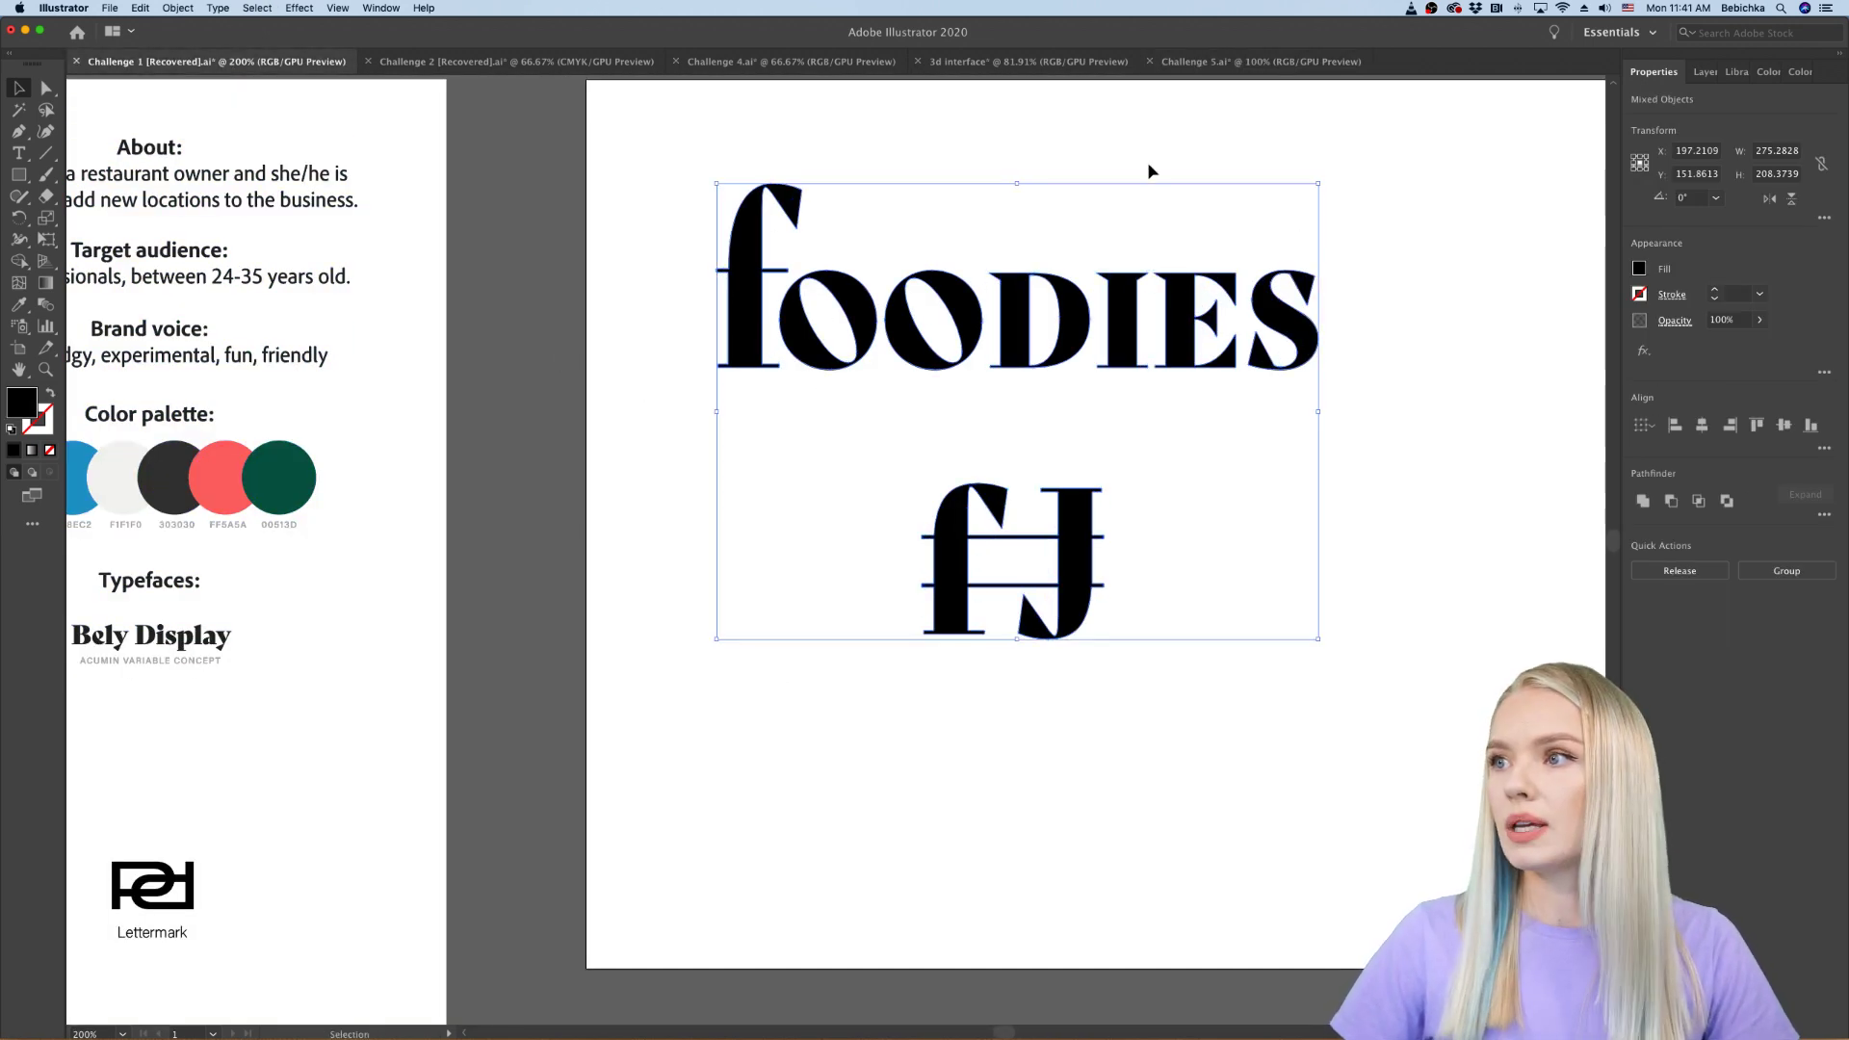
pyautogui.click(1219, 66)
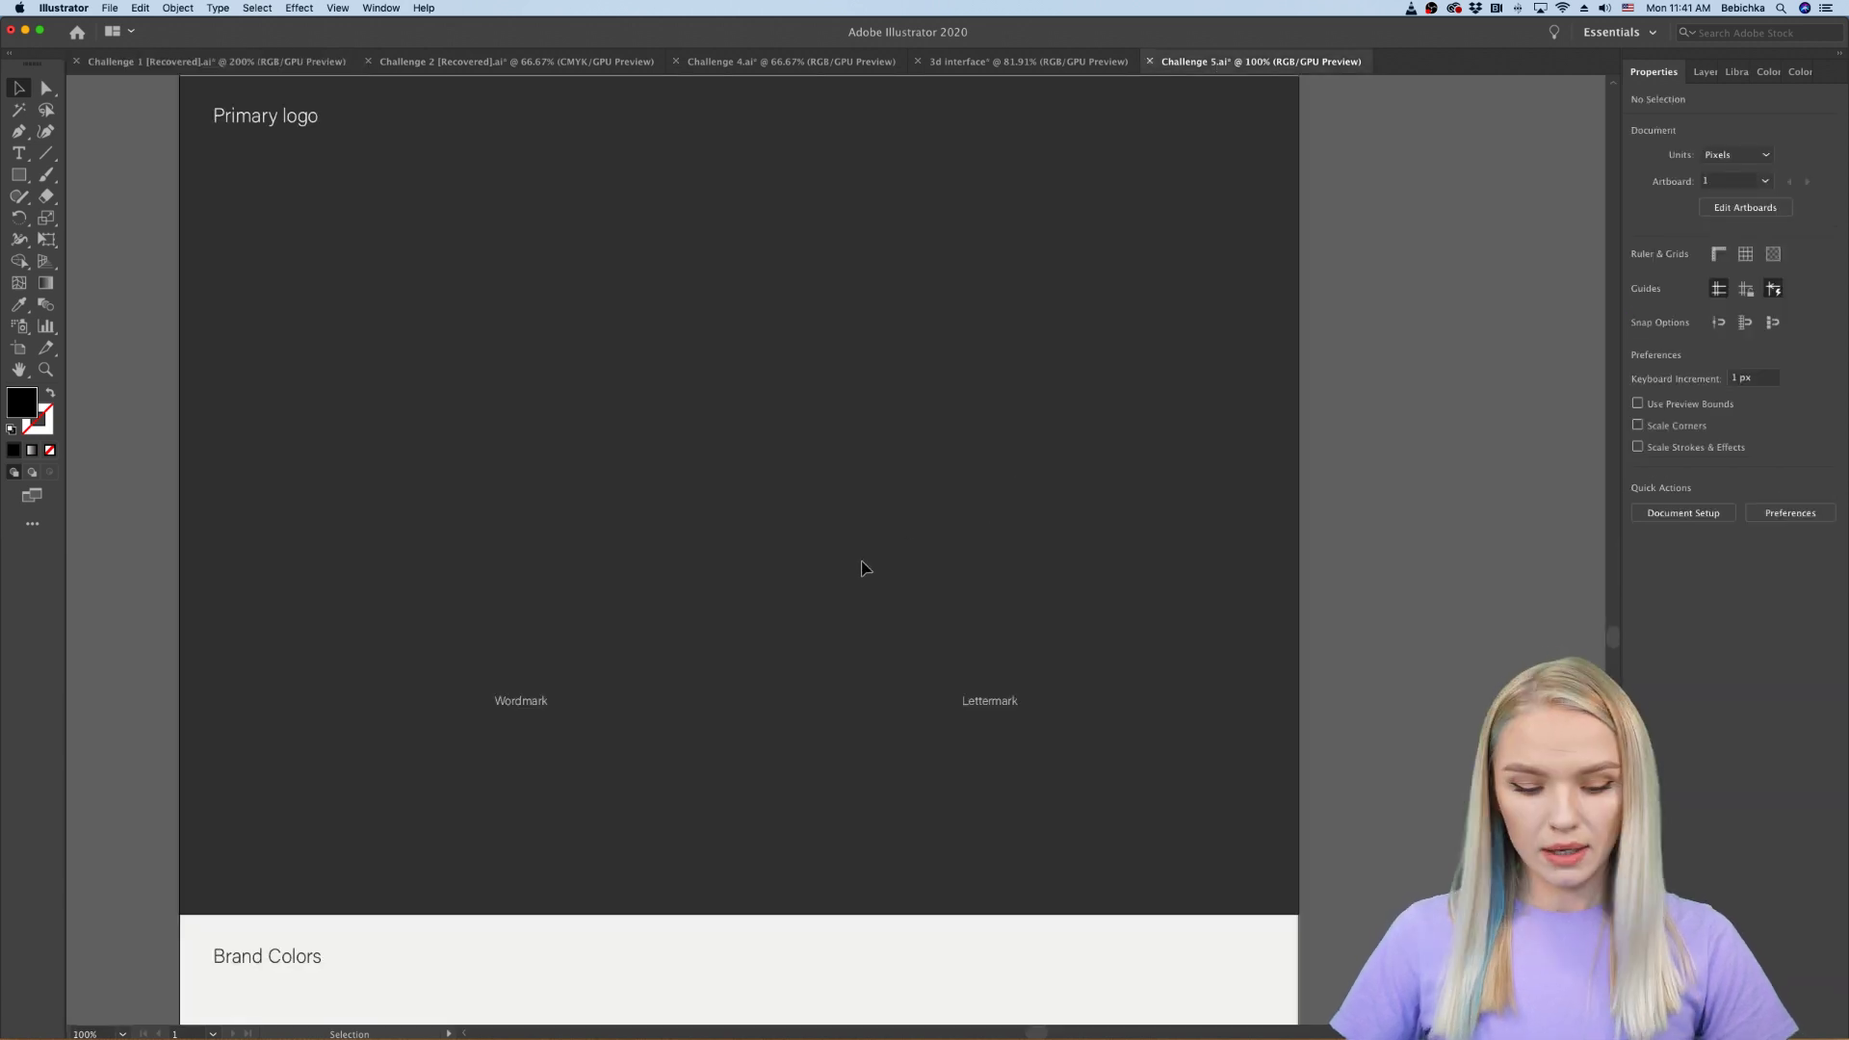
pyautogui.press('super+v')
pyautogui.moveTo(864, 510); pyautogui.dragTo(727, 414)
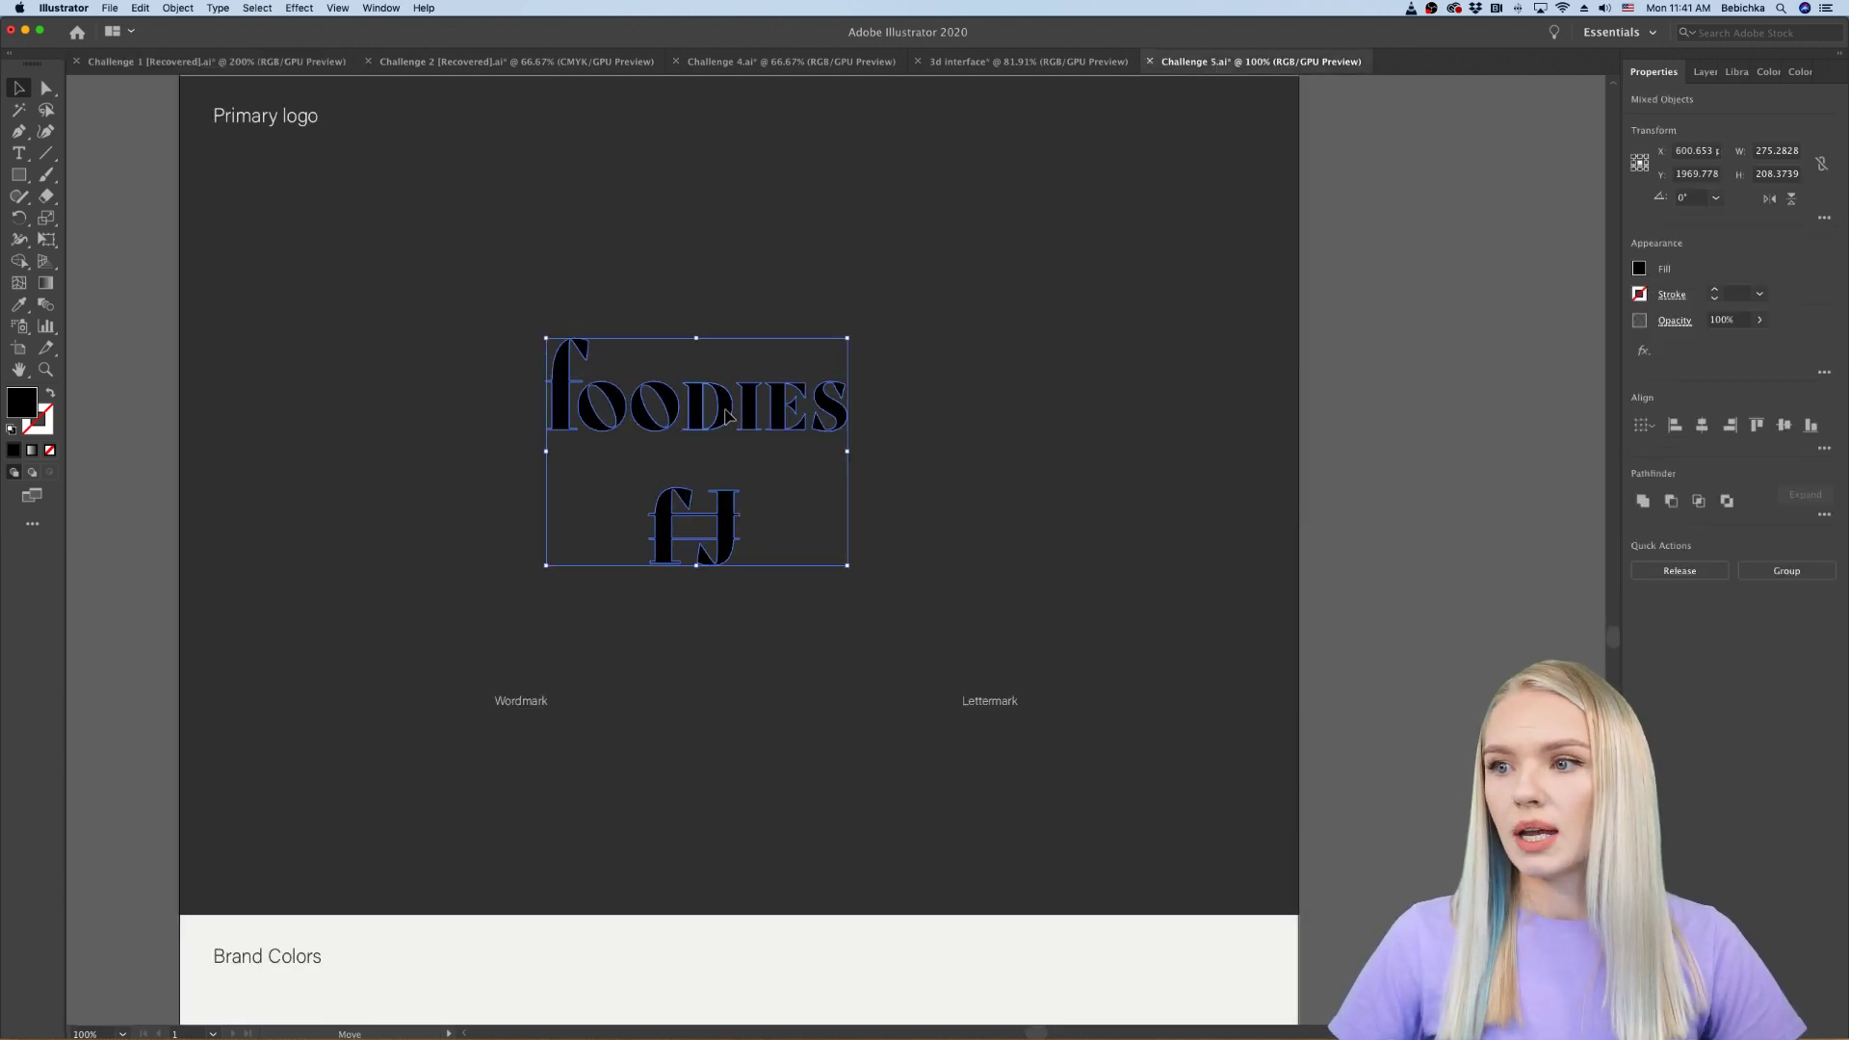
# Step: Recolor the pasted wordmark and lettermark with the off-white palette swatch using the Eyedropper tool
pyautogui.scroll(-2, 813, 536)
pyautogui.scroll(1, 812, 538)
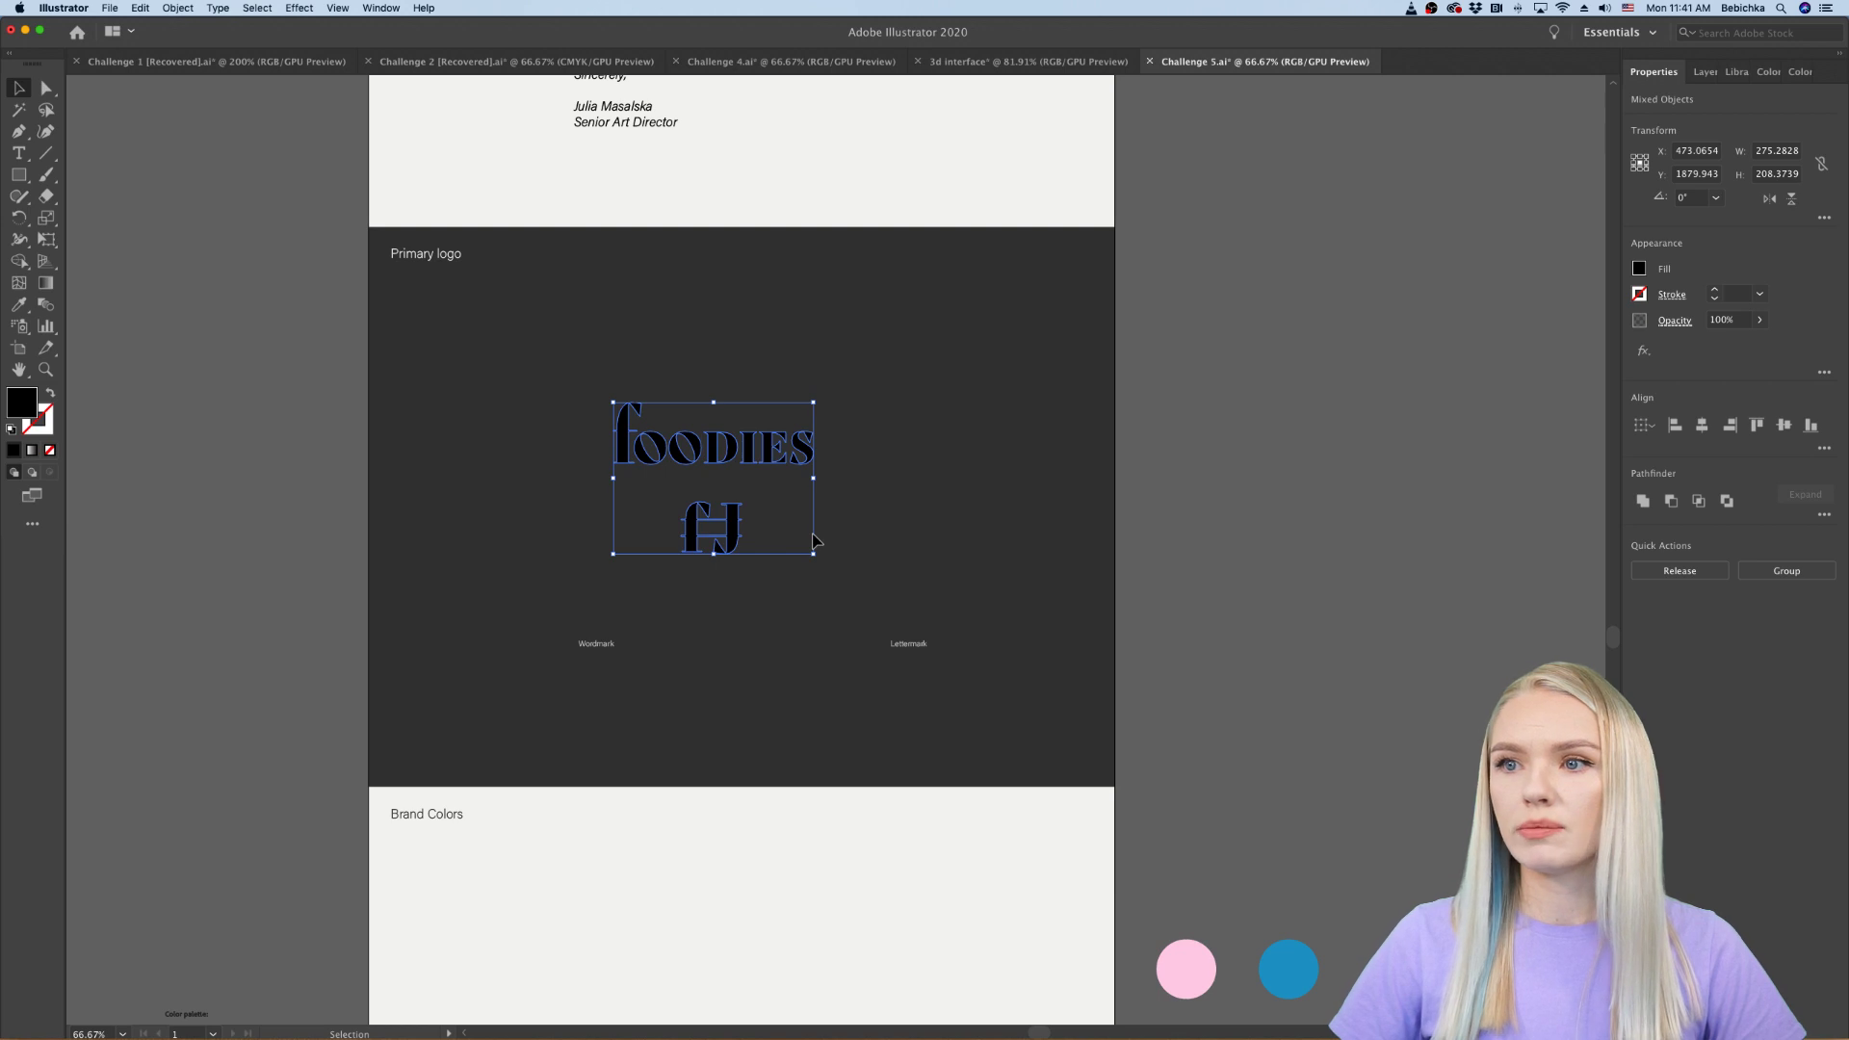
pyautogui.scroll(-3, 813, 540)
pyautogui.hscroll(2, 813, 539)
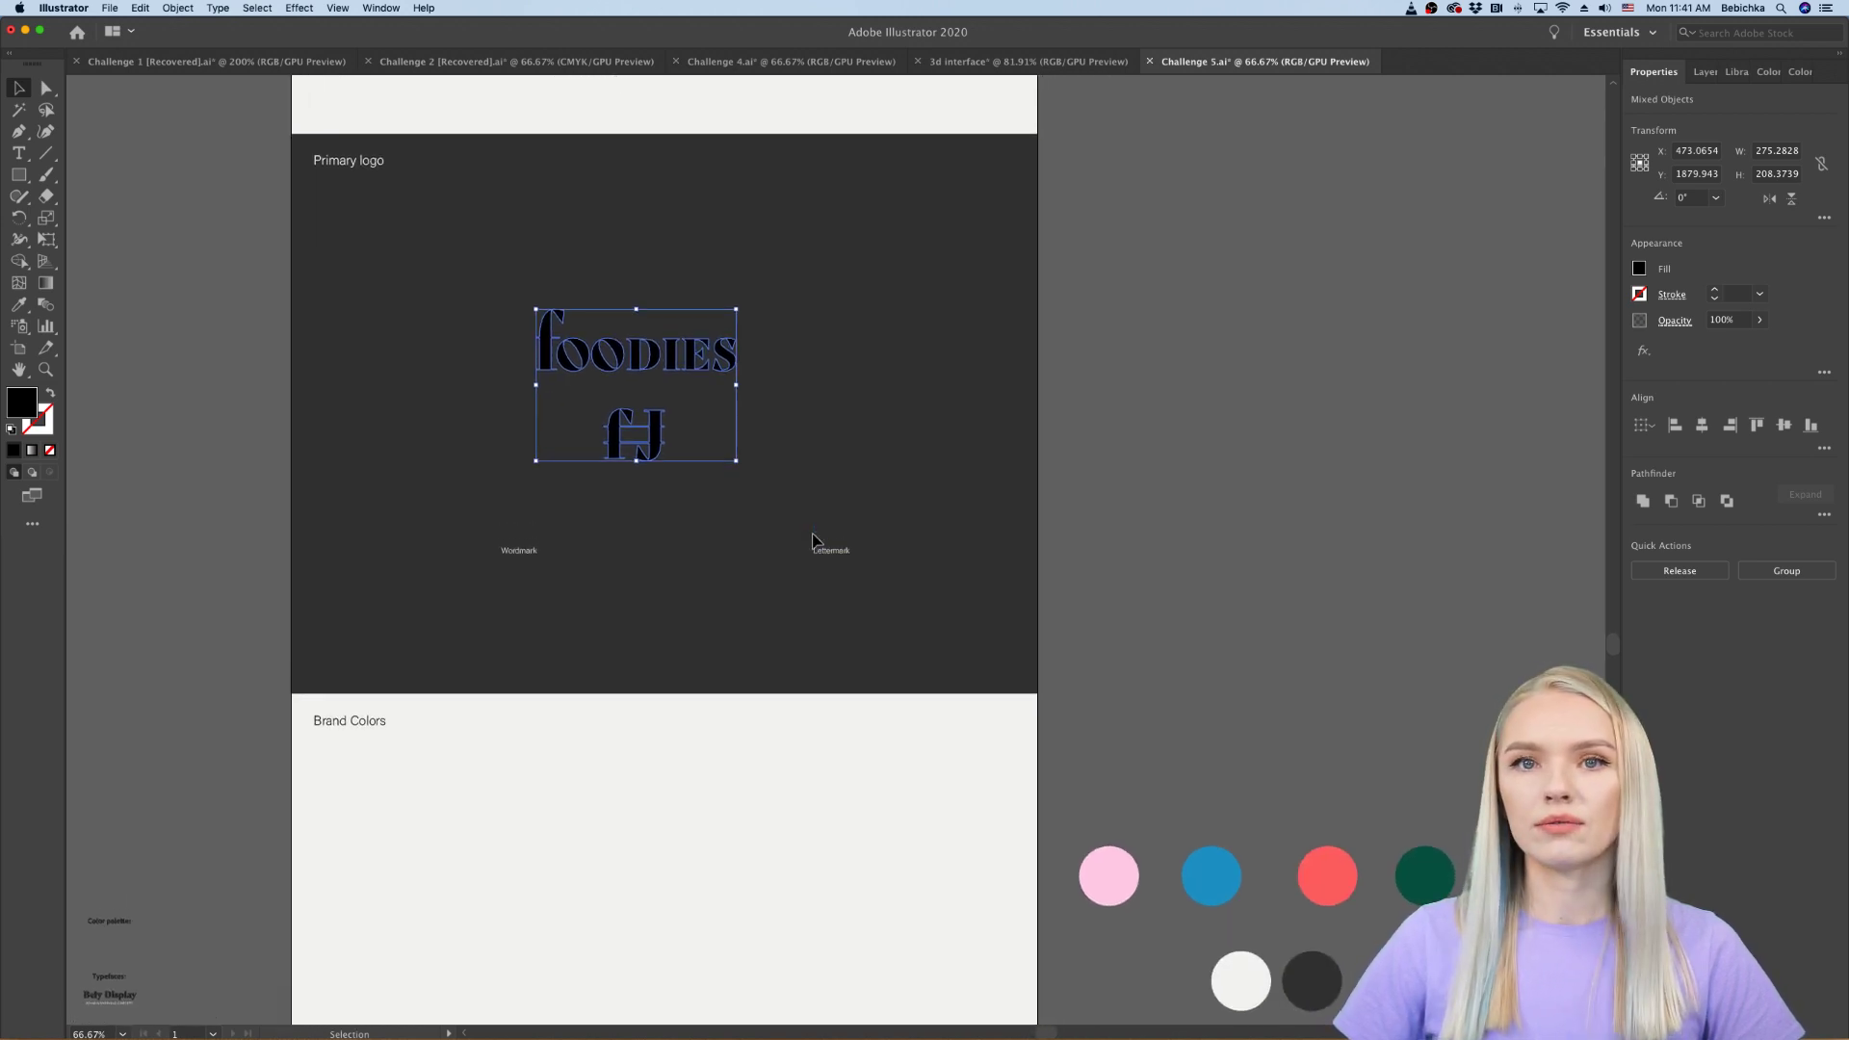
pyautogui.scroll(-2, 1277, 785)
pyautogui.hscroll(1, 1242, 867)
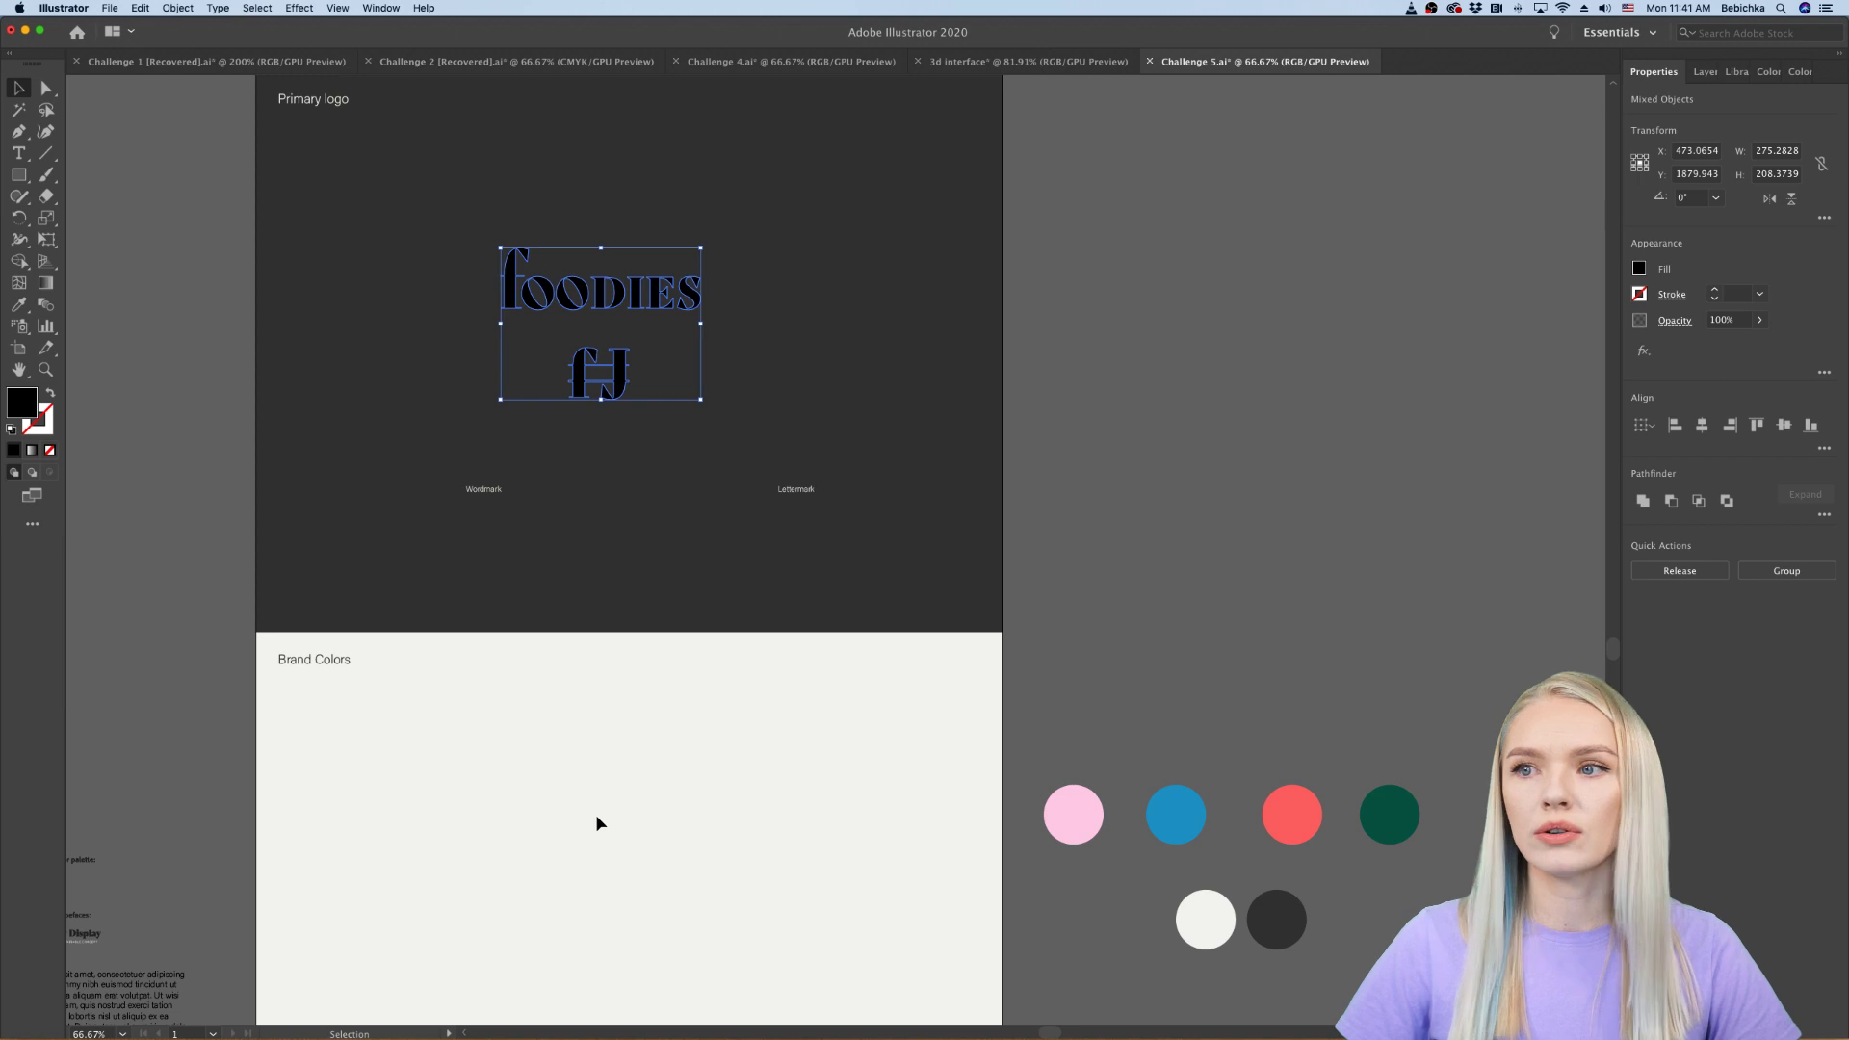
pyautogui.click(14, 308)
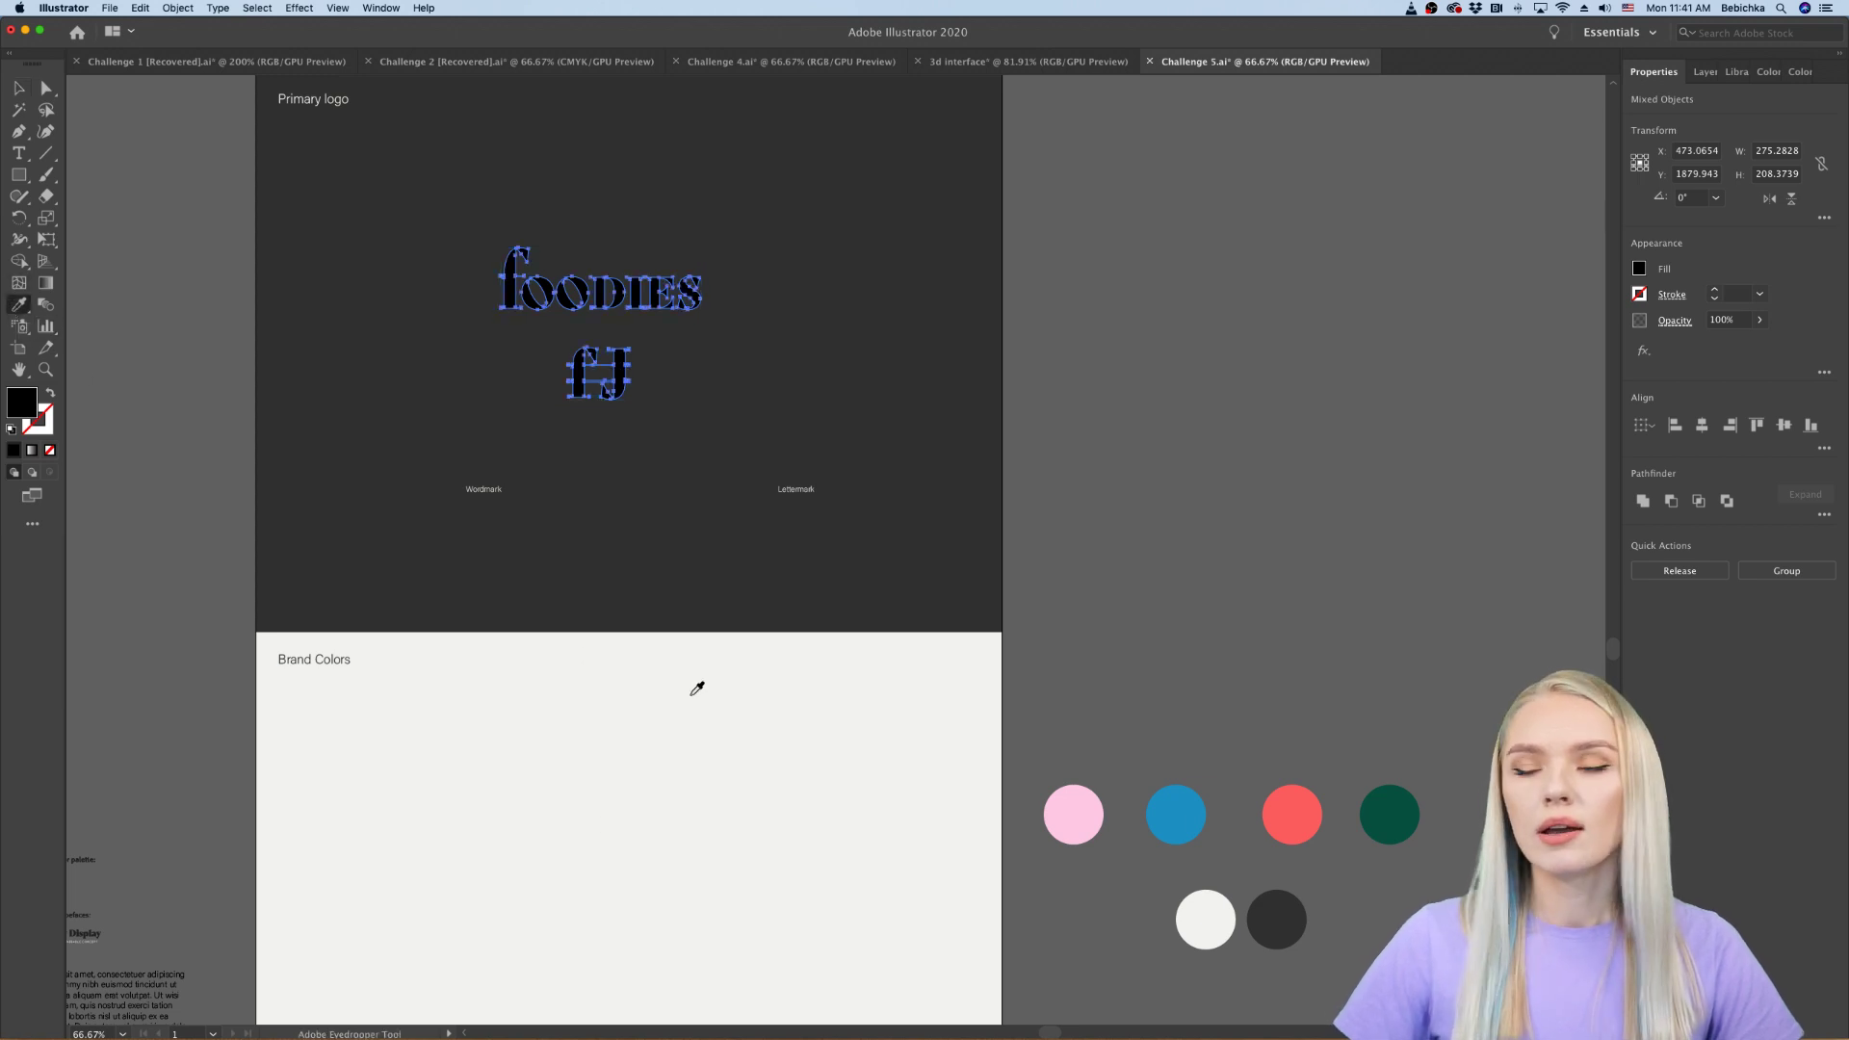
pyautogui.click(1194, 909)
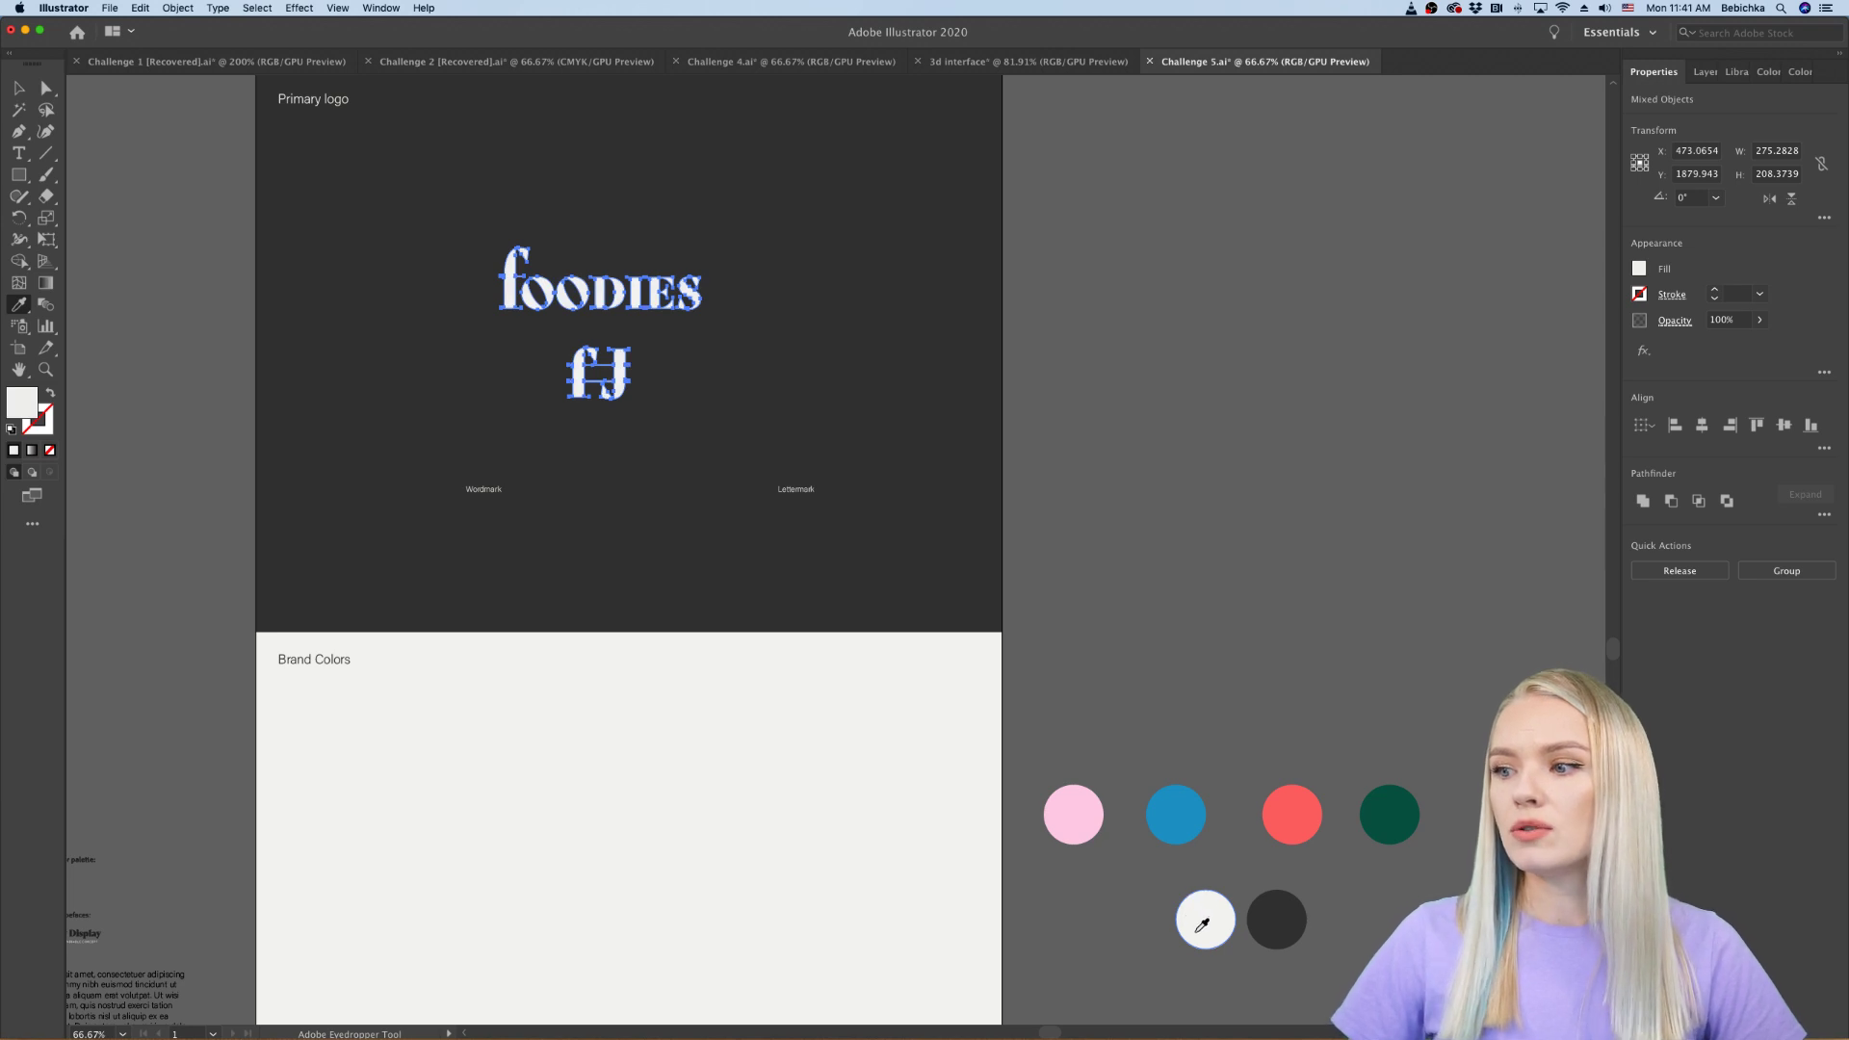
# Step: Place the Foodies wordmark above the Wordmark caption and the fJ lettermark above the Lettermark caption, then deselect them
pyautogui.scroll(1, 702, 446)
pyautogui.press('super+equal')
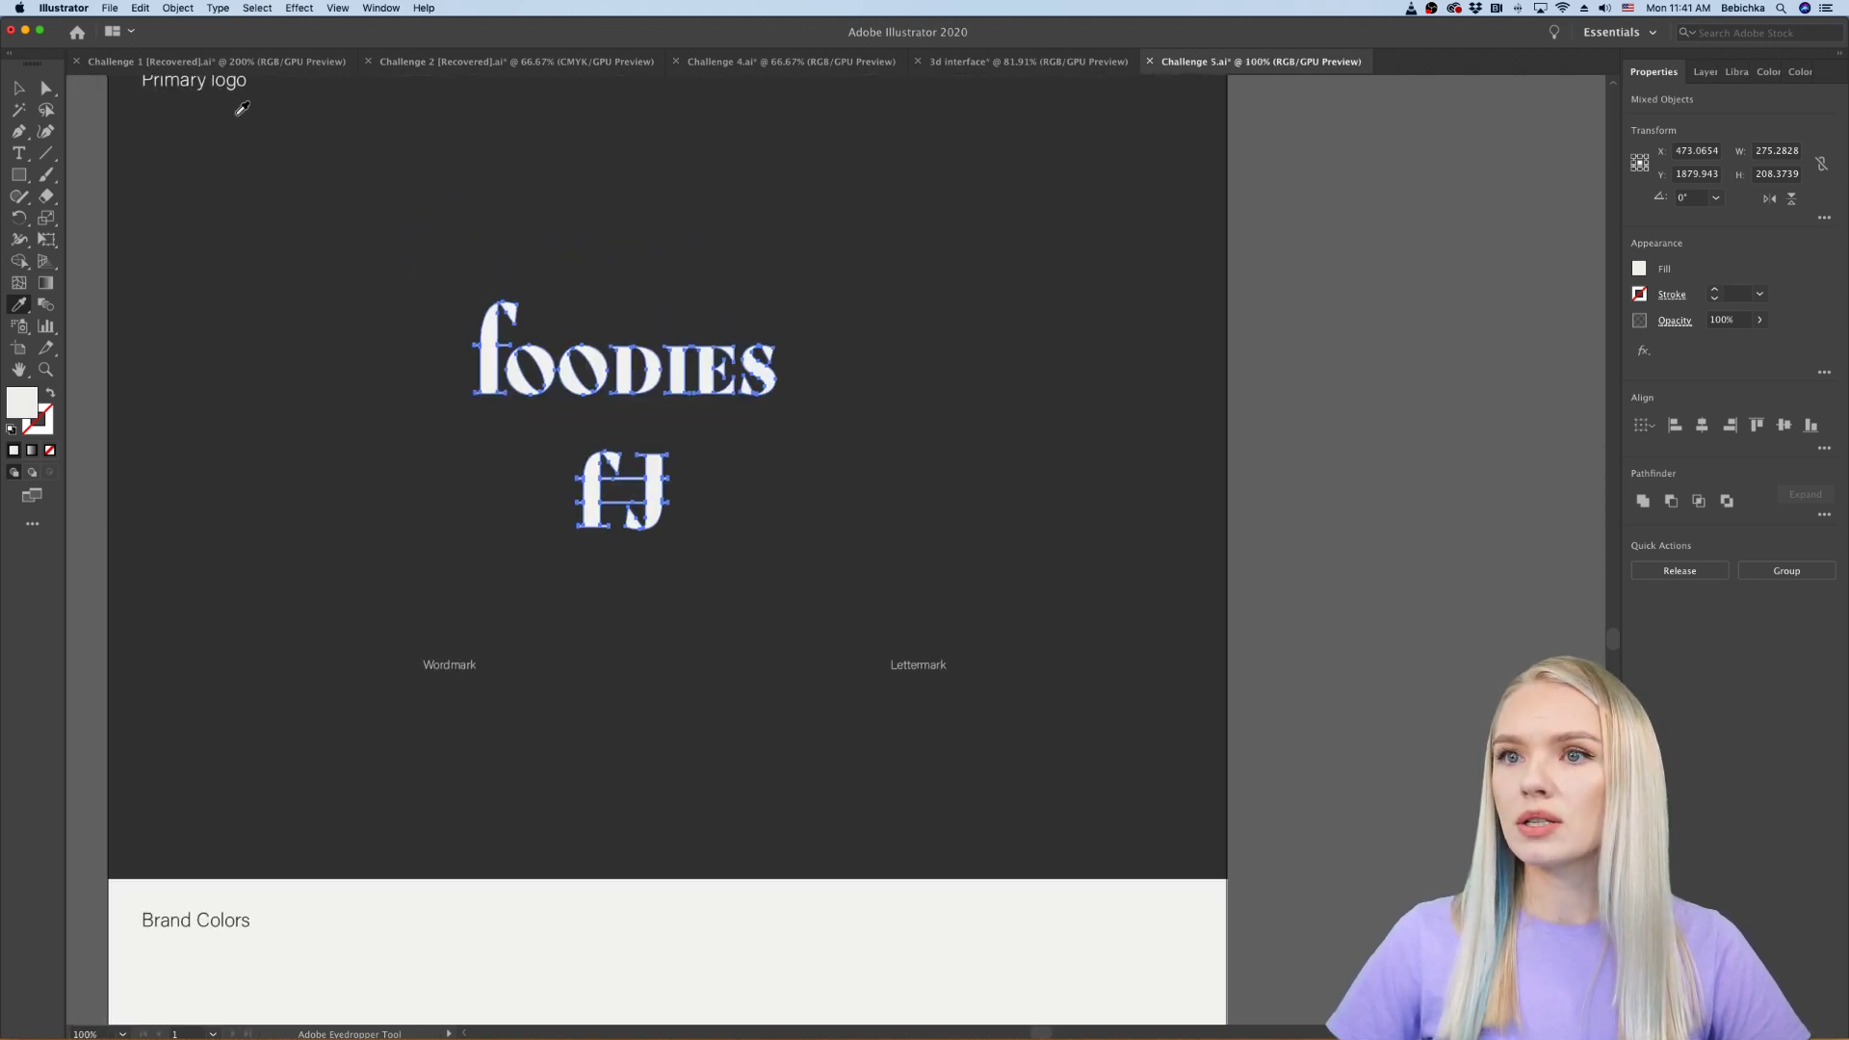
pyautogui.click(27, 90)
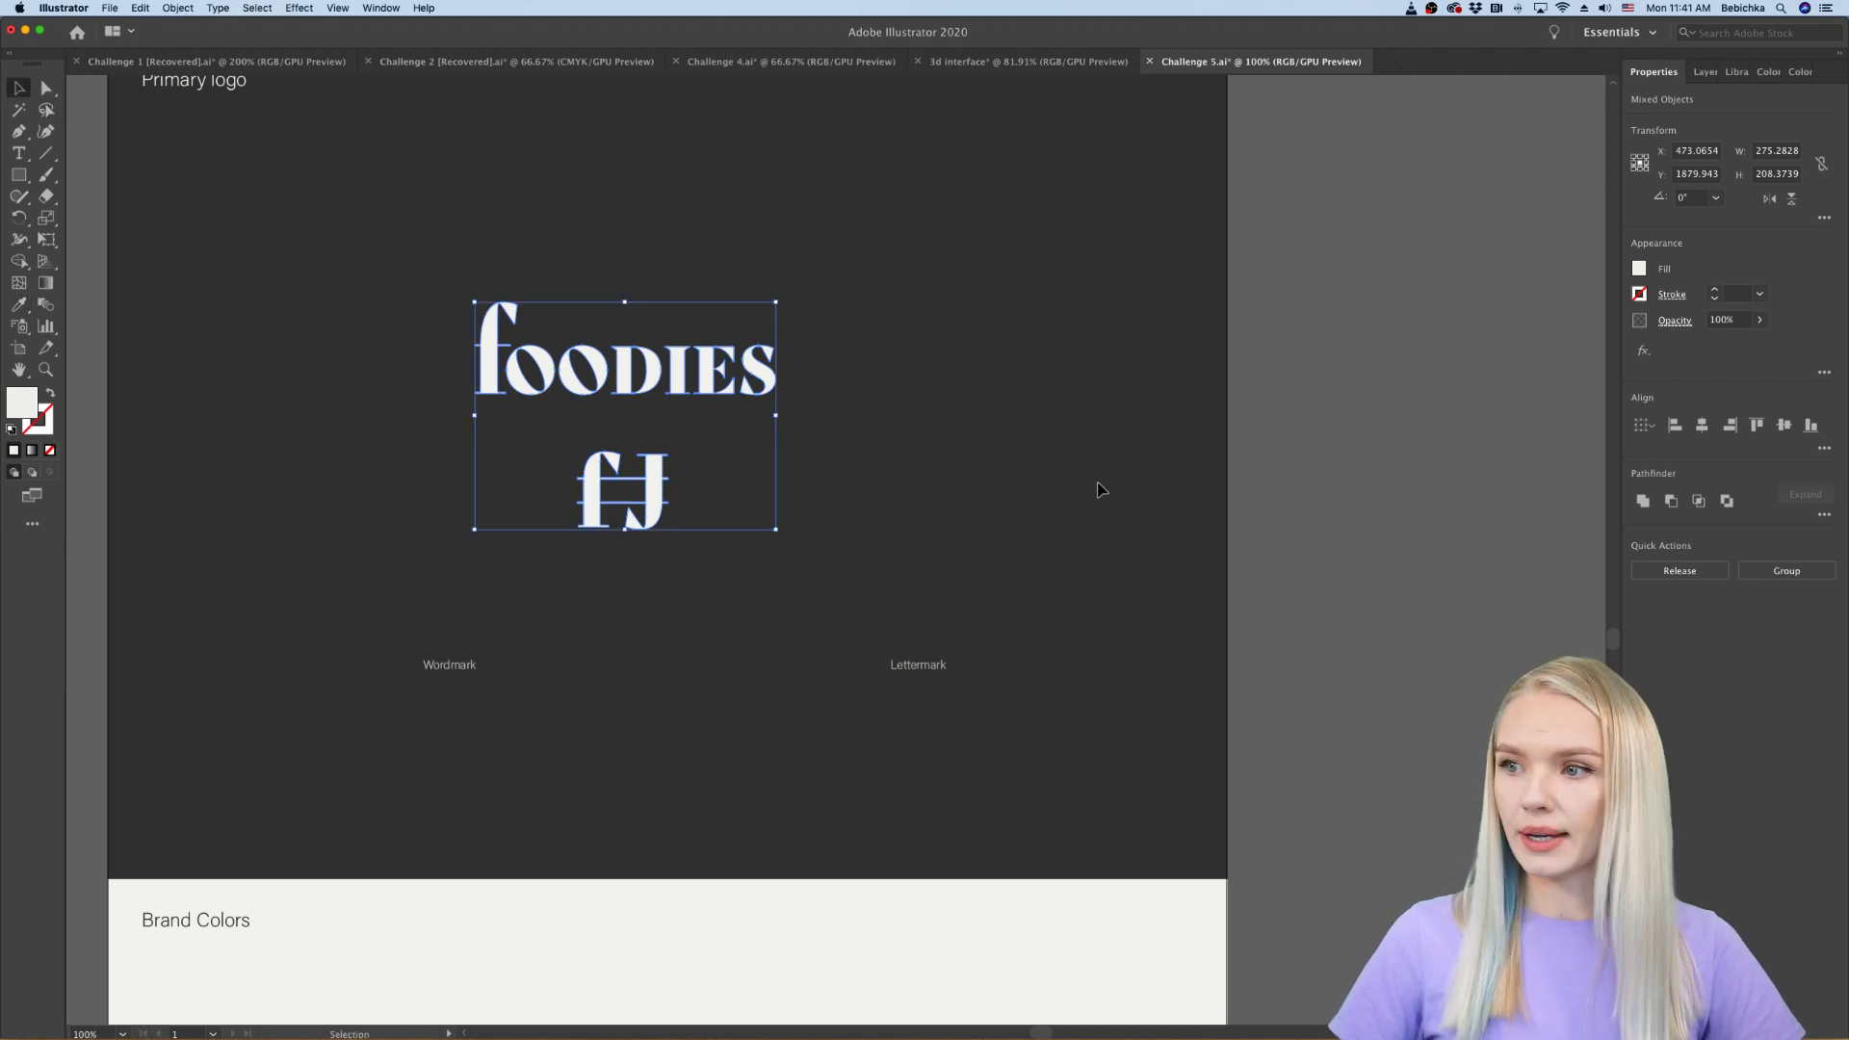
pyautogui.click(1377, 499)
pyautogui.moveTo(665, 371); pyautogui.dragTo(491, 413)
pyautogui.moveTo(656, 501); pyautogui.dragTo(938, 430)
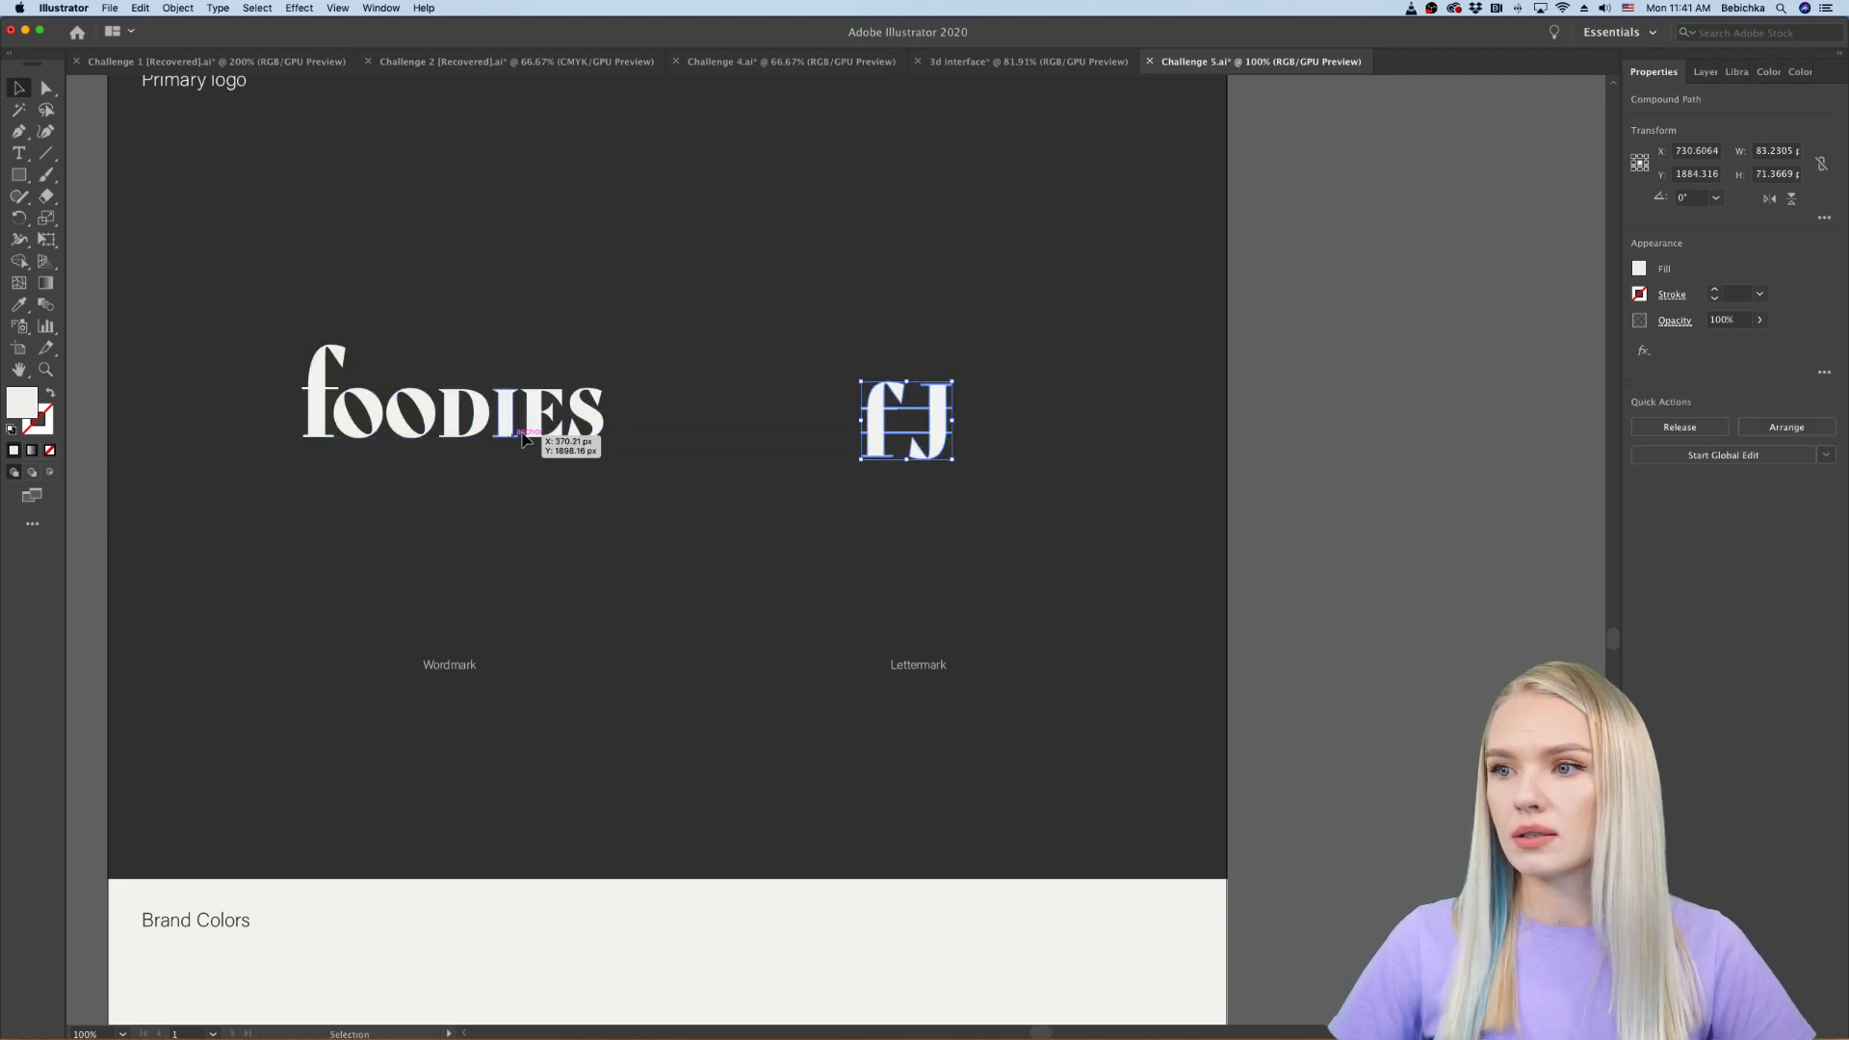
pyautogui.click(589, 429)
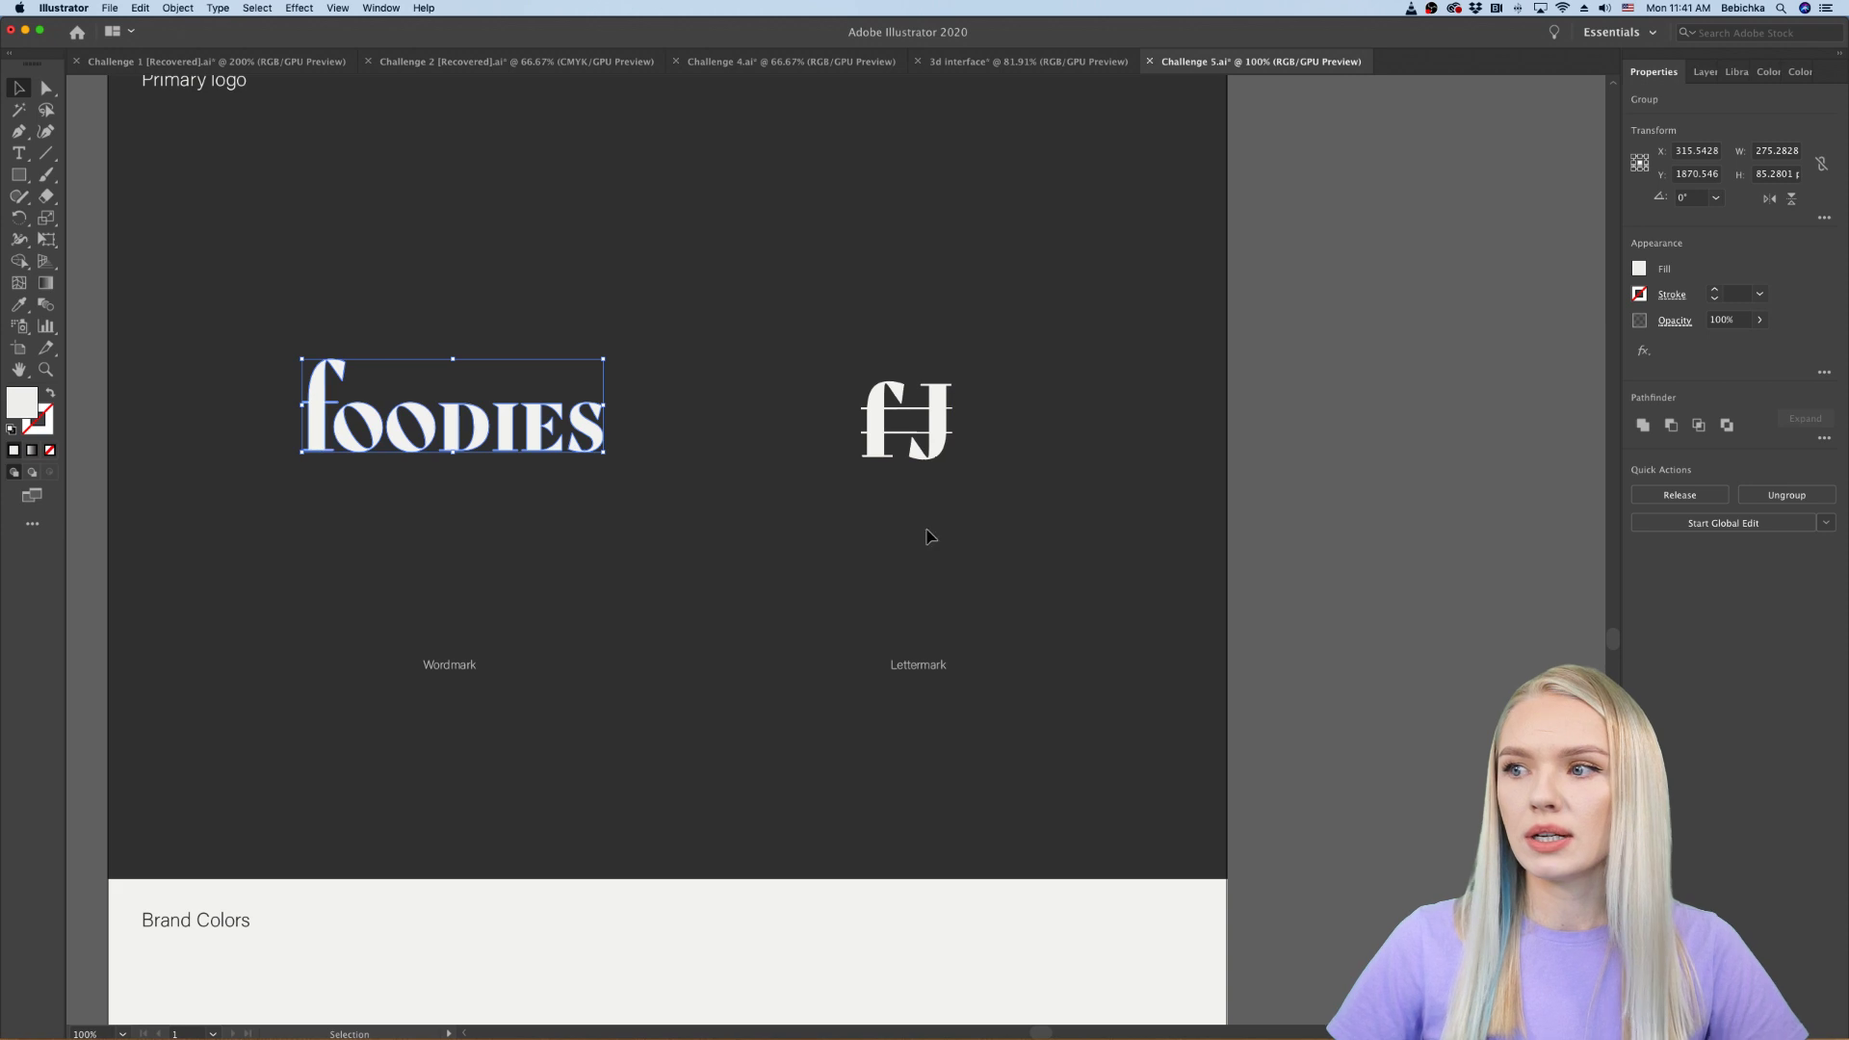
pyautogui.click(1295, 518)
pyautogui.scroll(2, 358, 434)
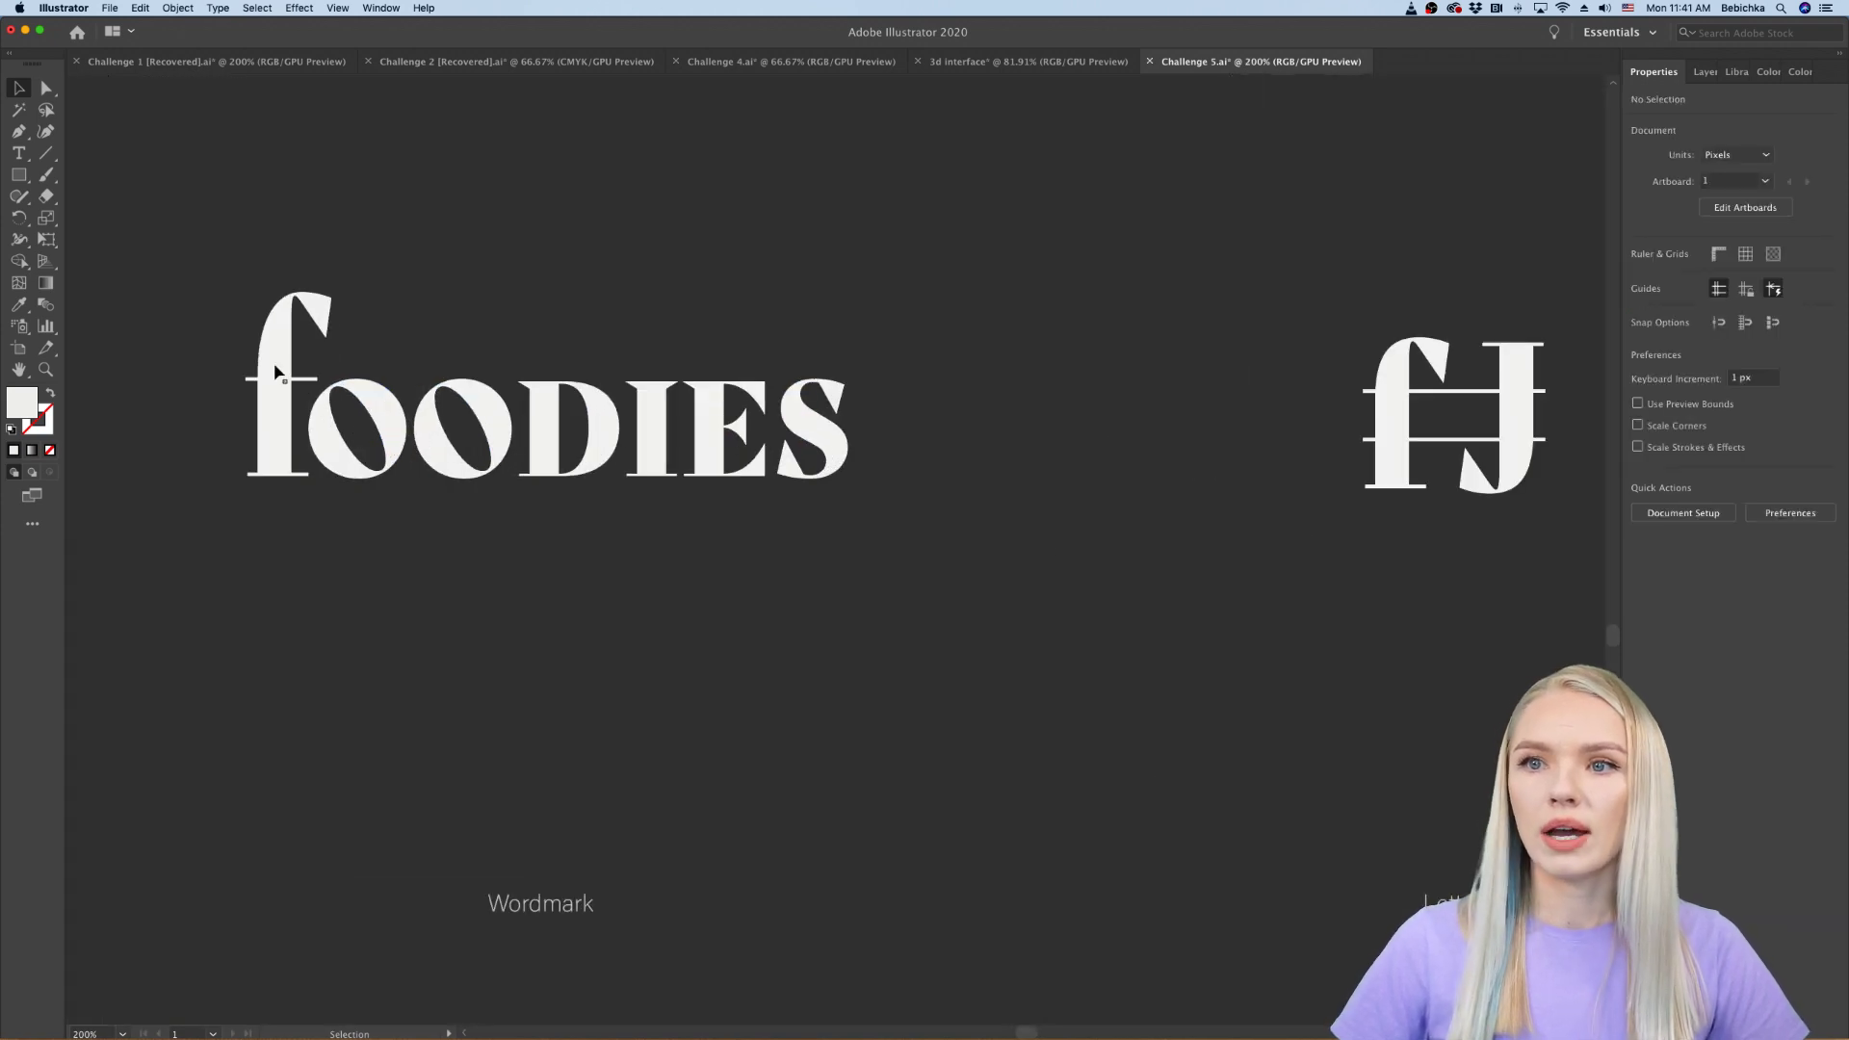
# Step: Draw an unfilled rectangle of about 275 × 85 px around the Foodies wordmark with a 0.5 pt off-white stroke
pyautogui.click(19, 174)
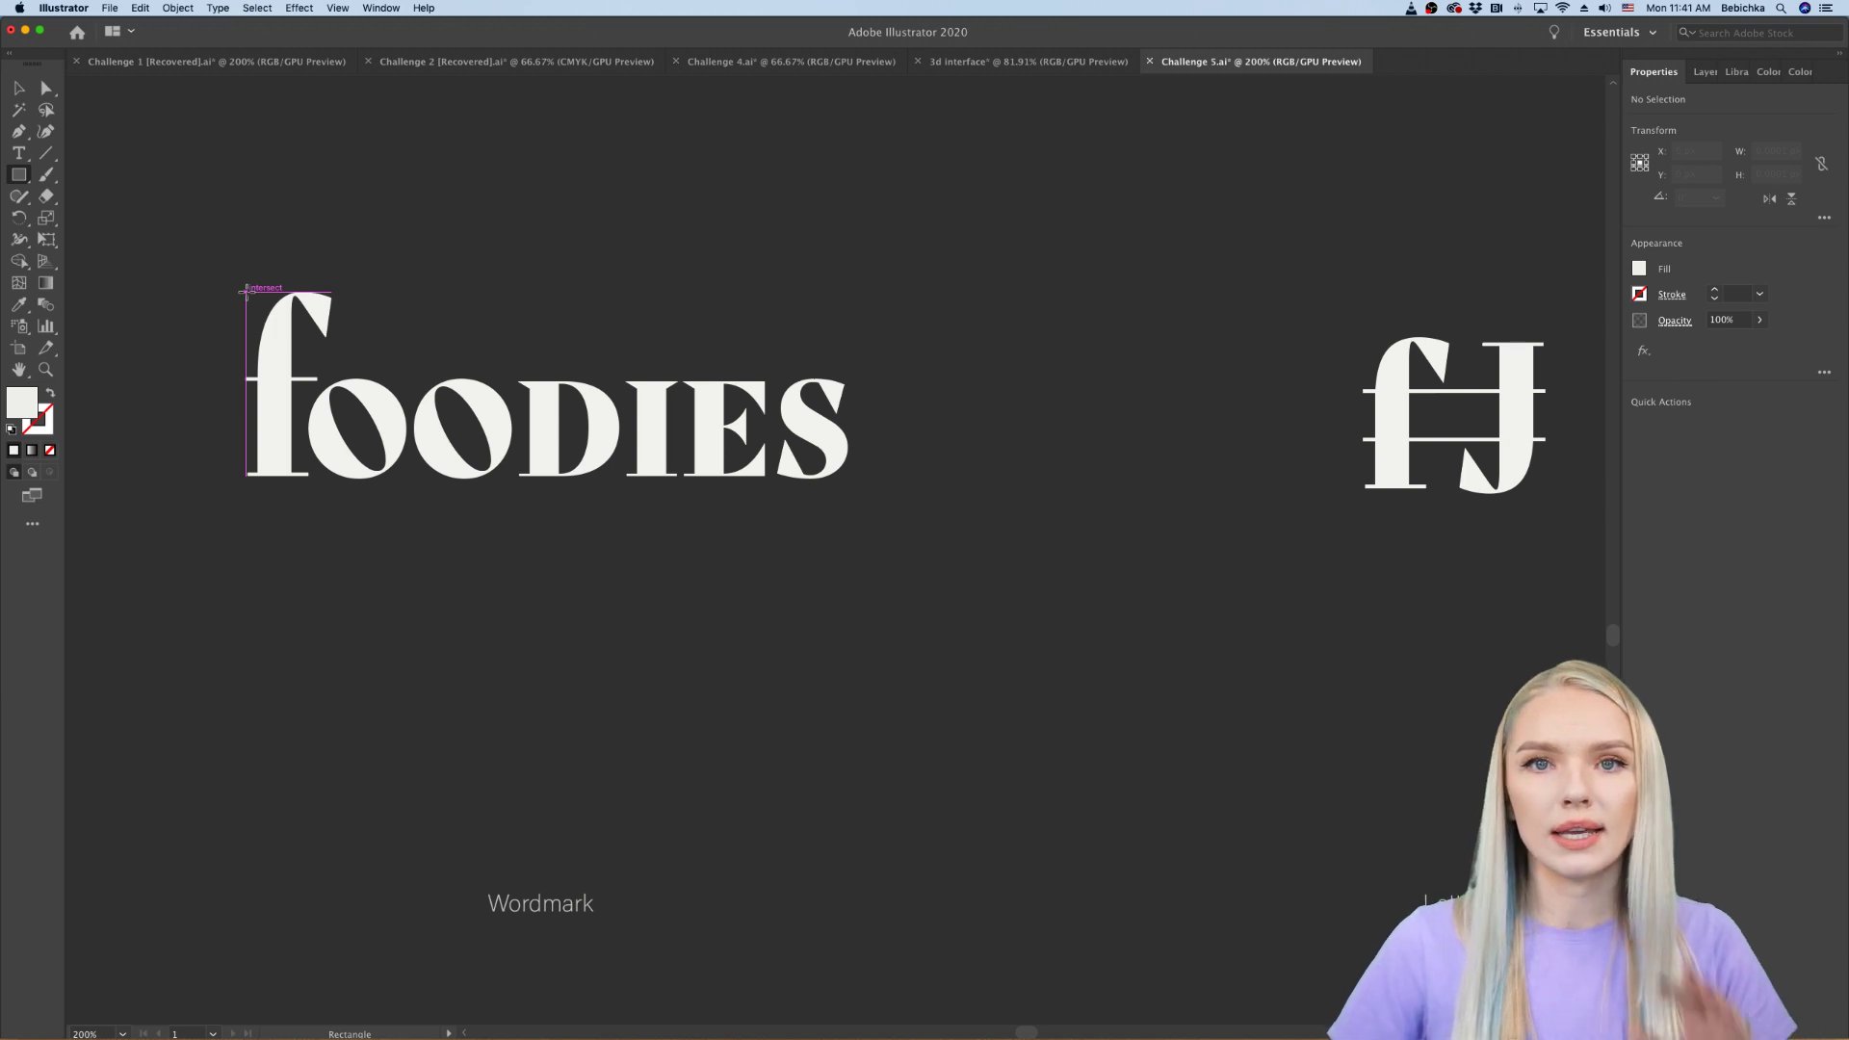
pyautogui.moveTo(247, 291); pyautogui.dragTo(848, 478)
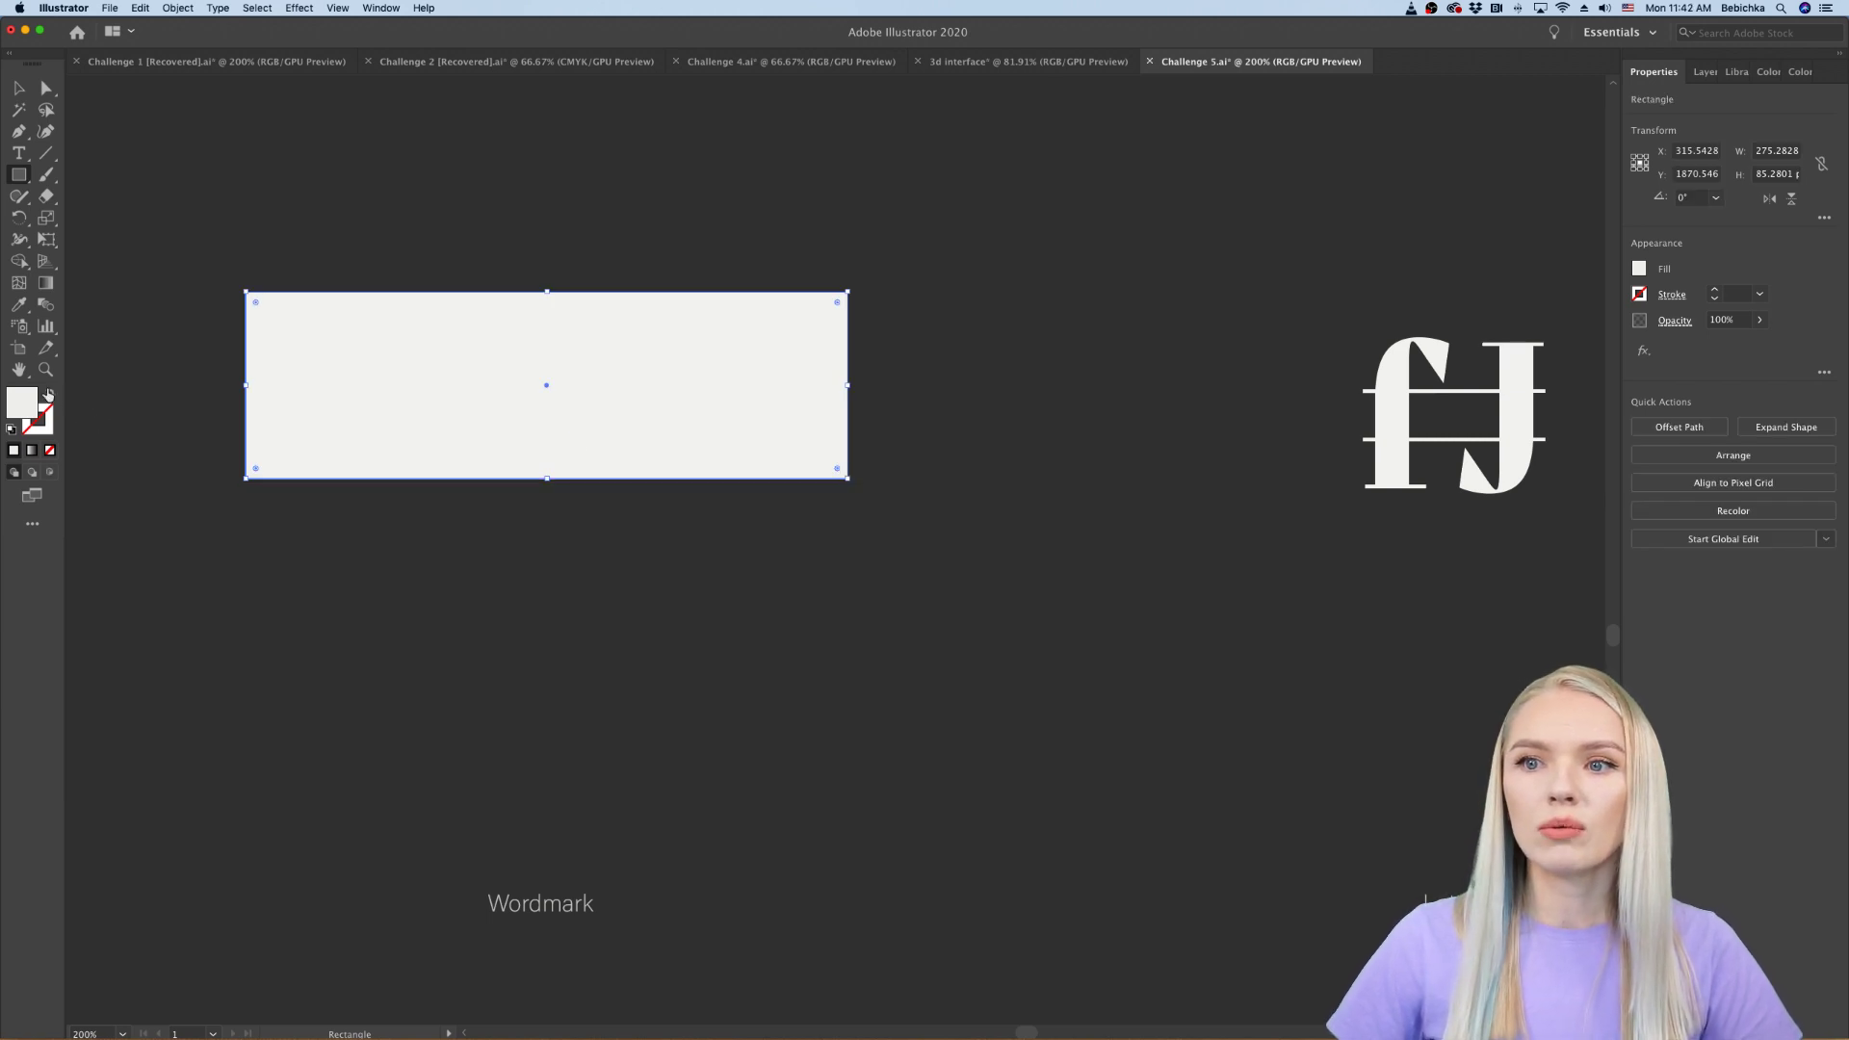
pyautogui.click(48, 395)
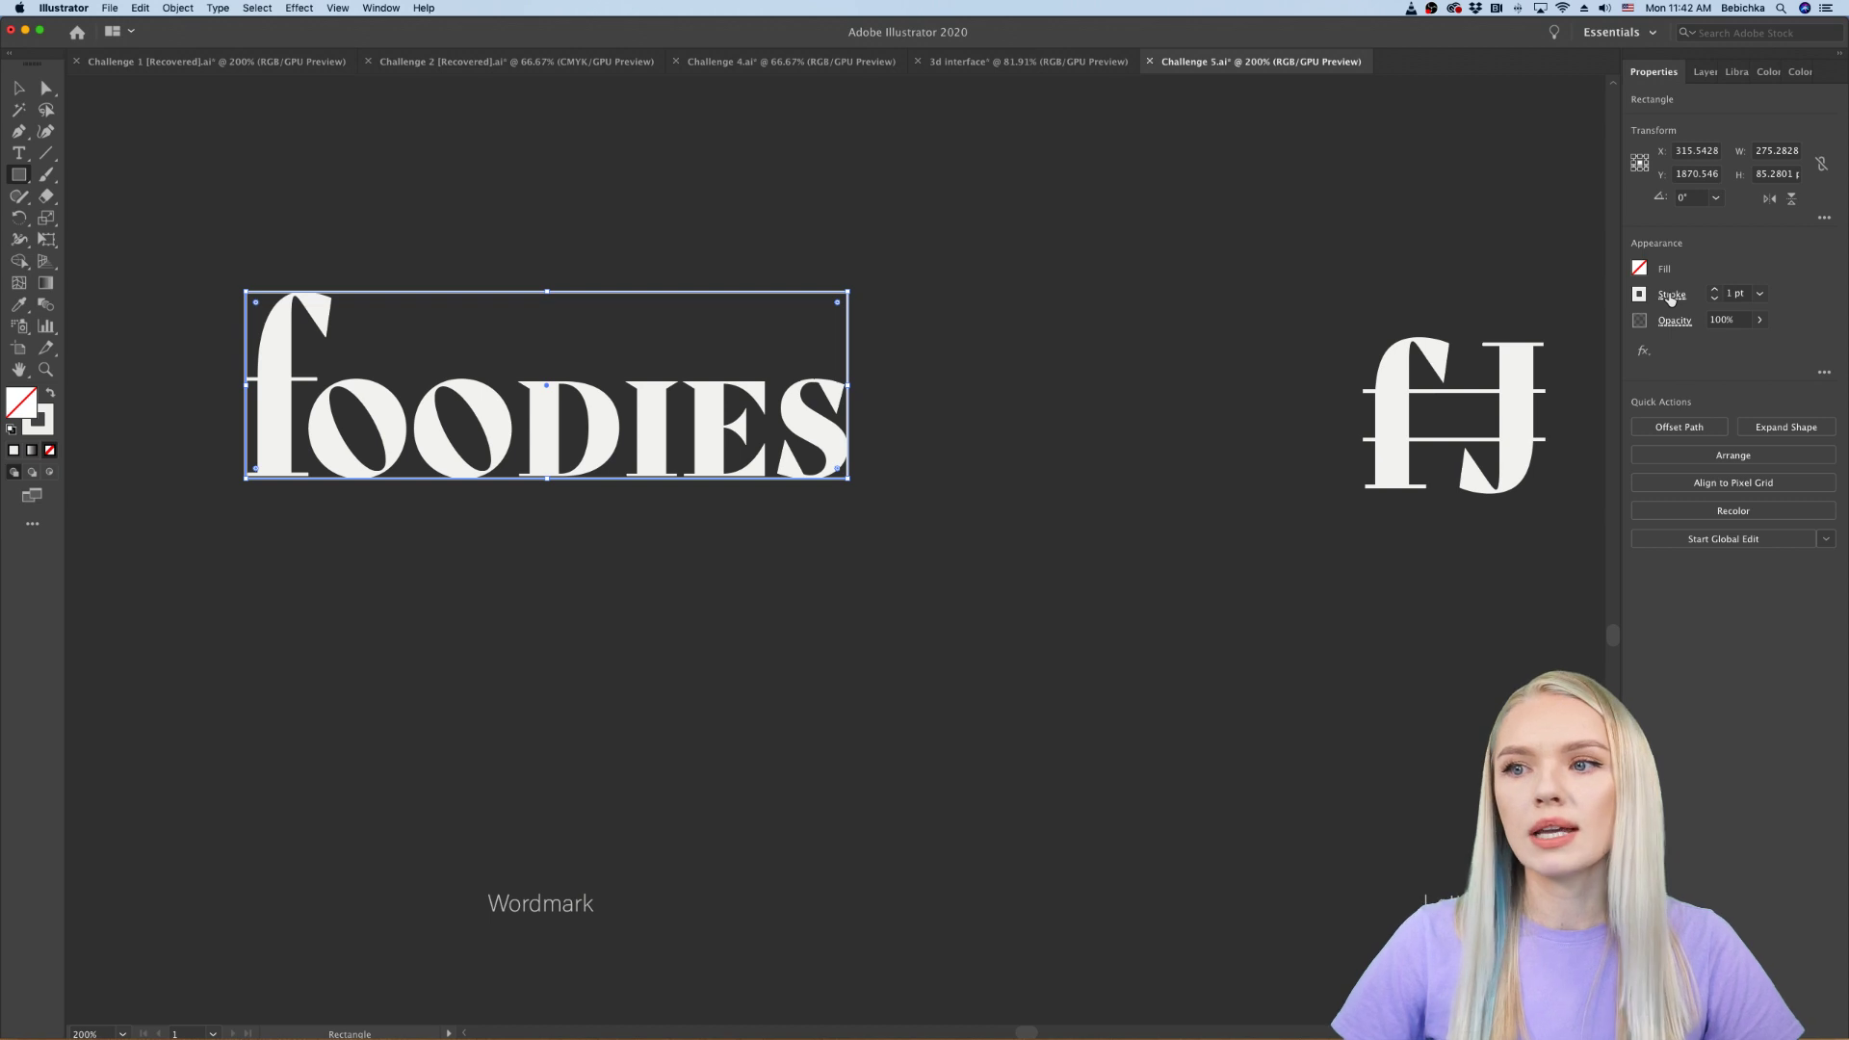
pyautogui.click(1763, 295)
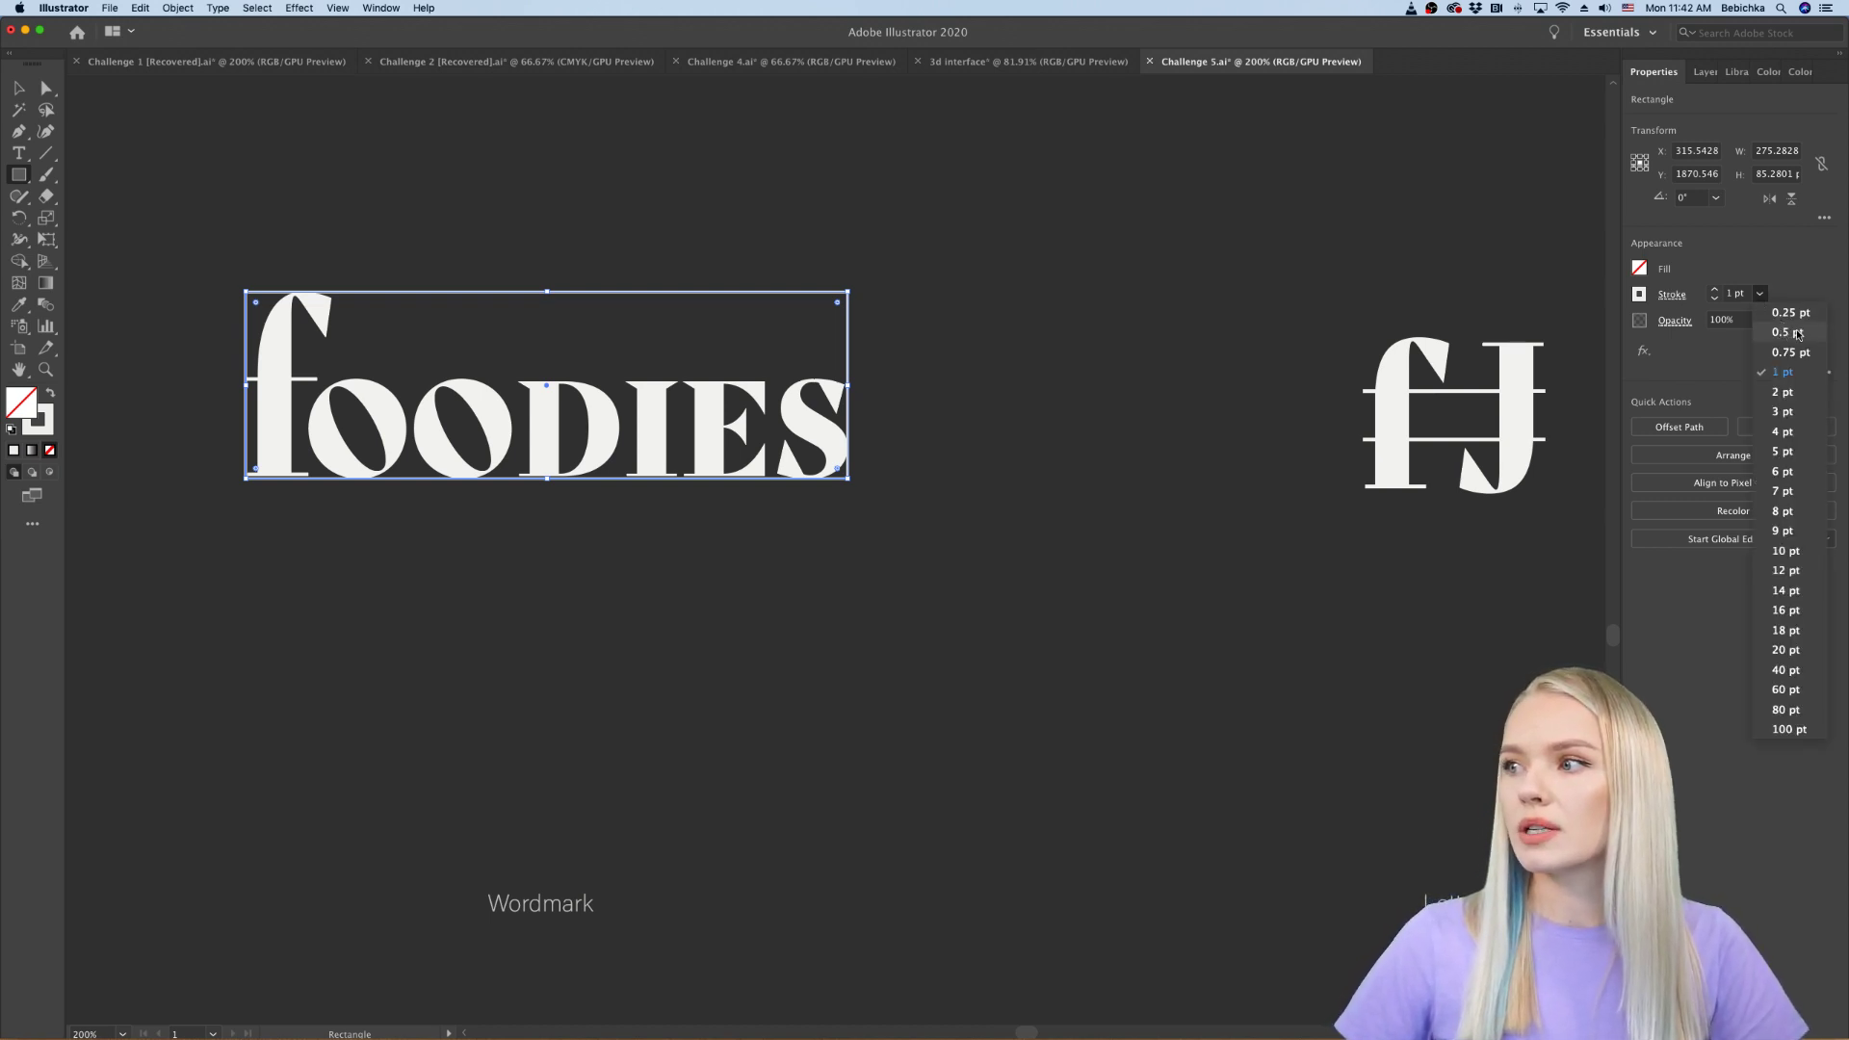
pyautogui.click(1781, 334)
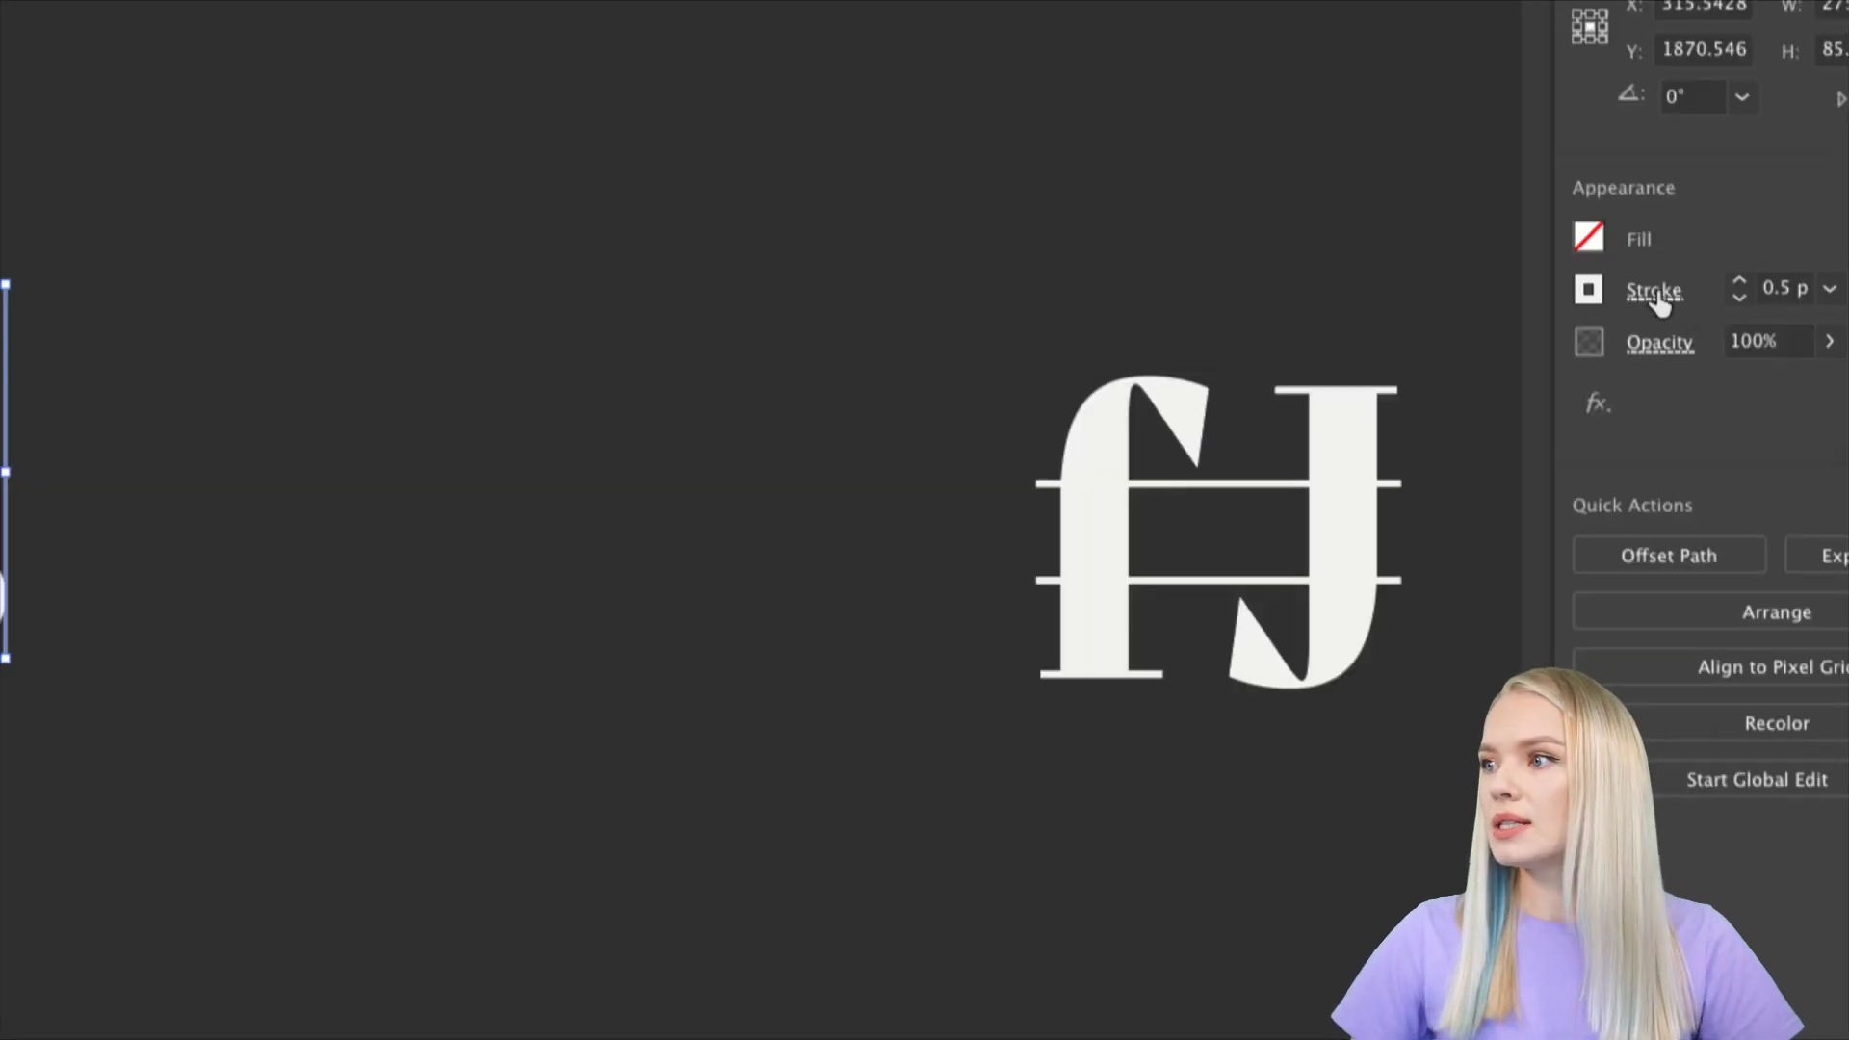
# Step: Make the wordmark rectangle's stroke a dashed line with 2 pt dashes and gaps, and deselect it
pyautogui.click(1655, 291)
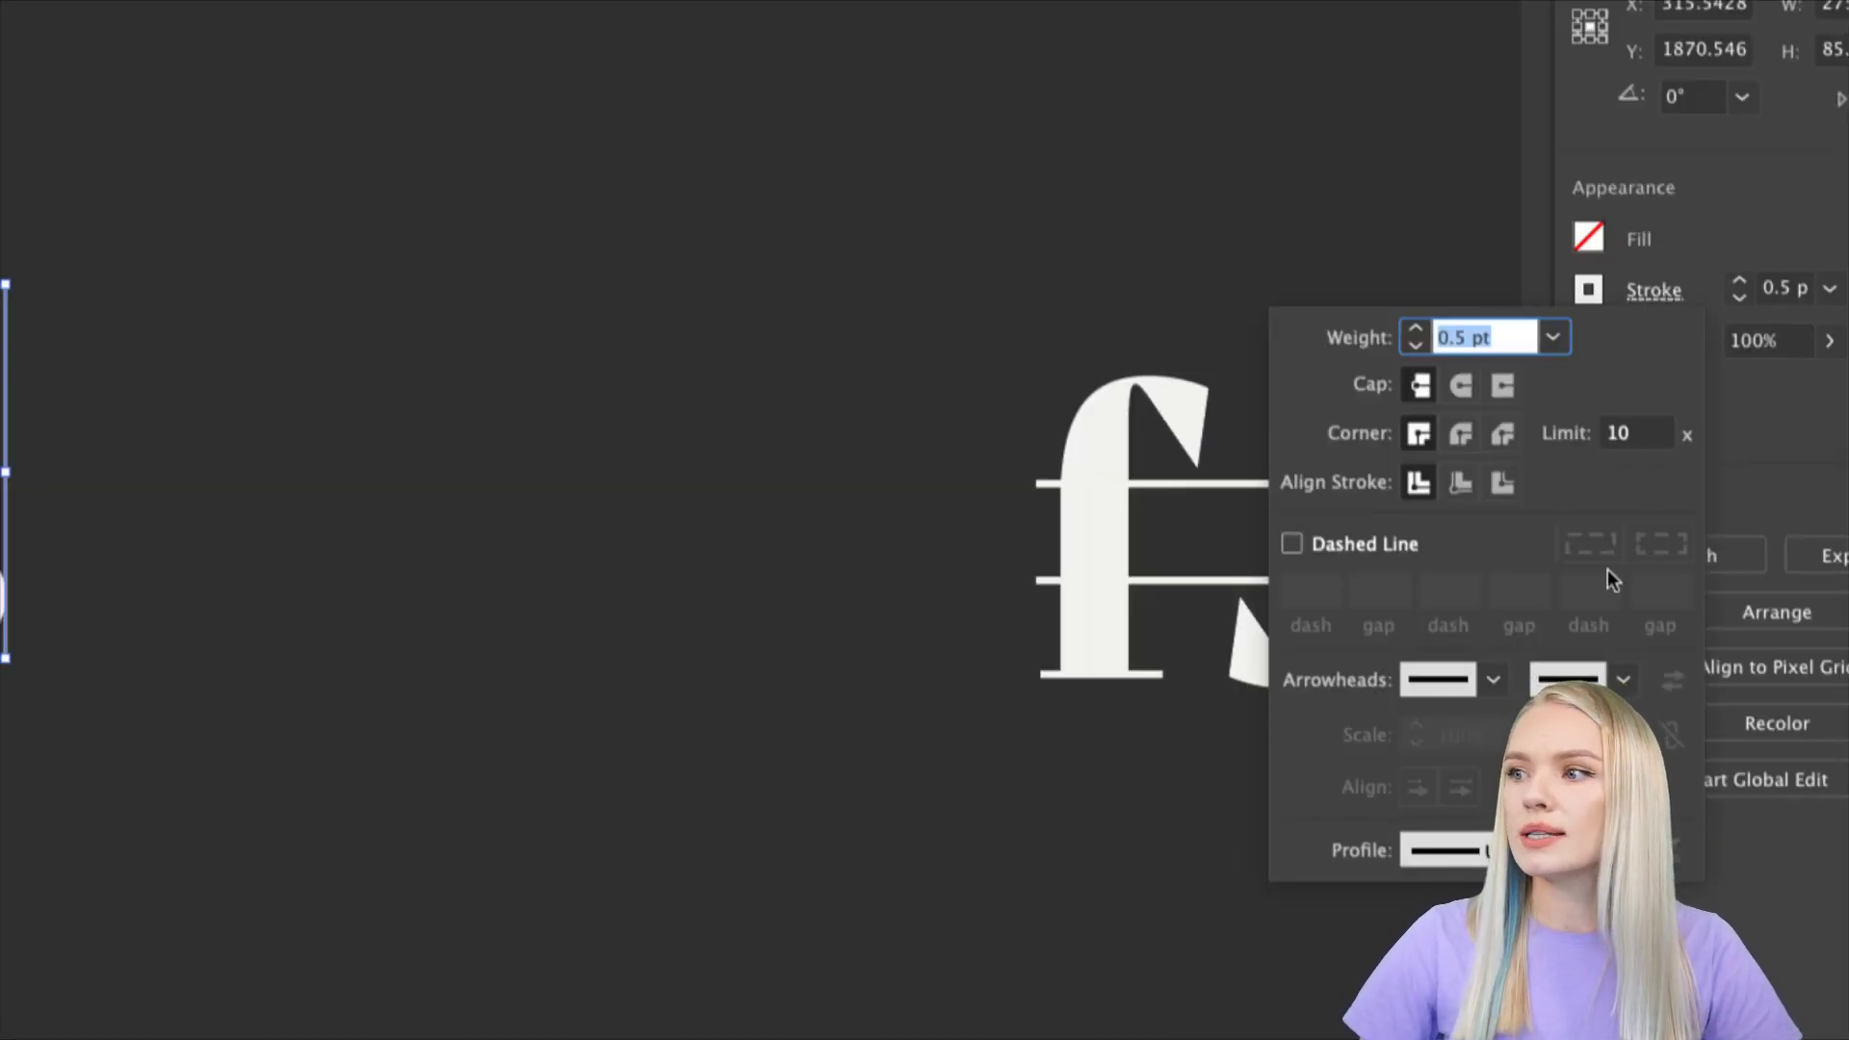
pyautogui.click(1293, 542)
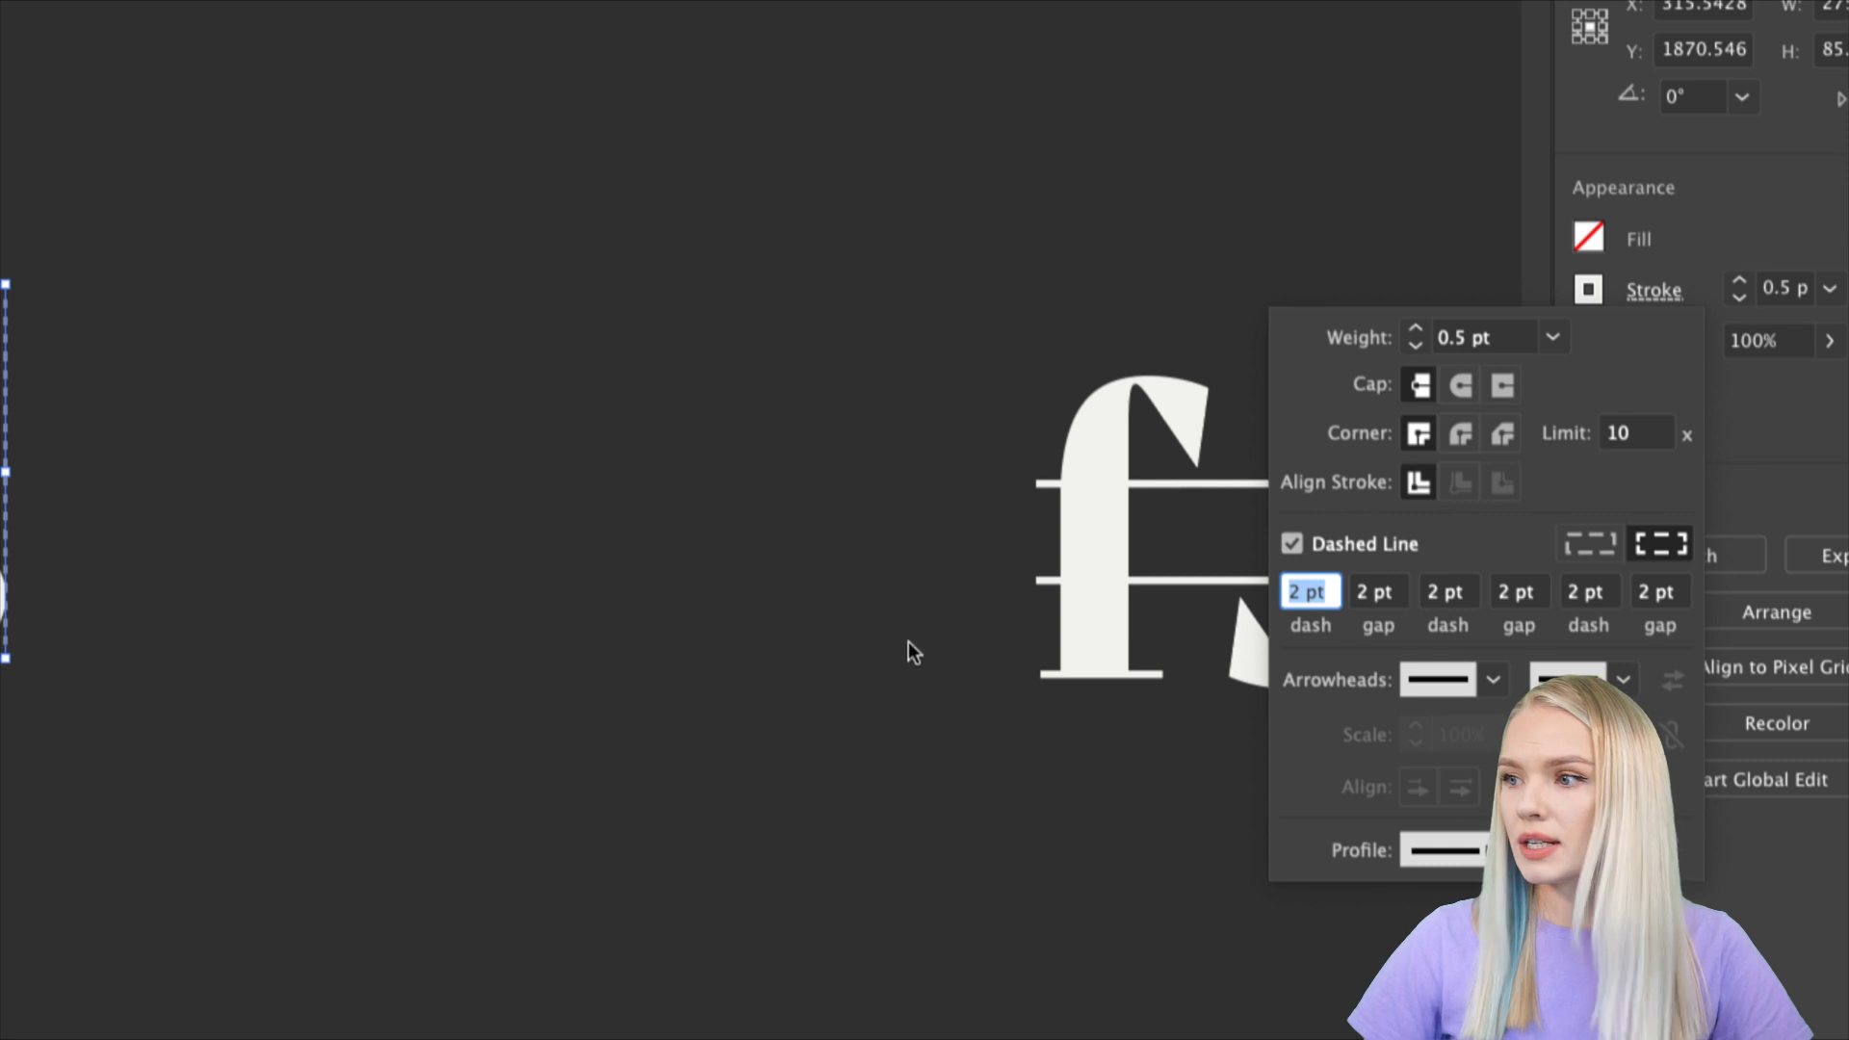
pyautogui.click(1695, 258)
pyautogui.scroll(-3, 954, 611)
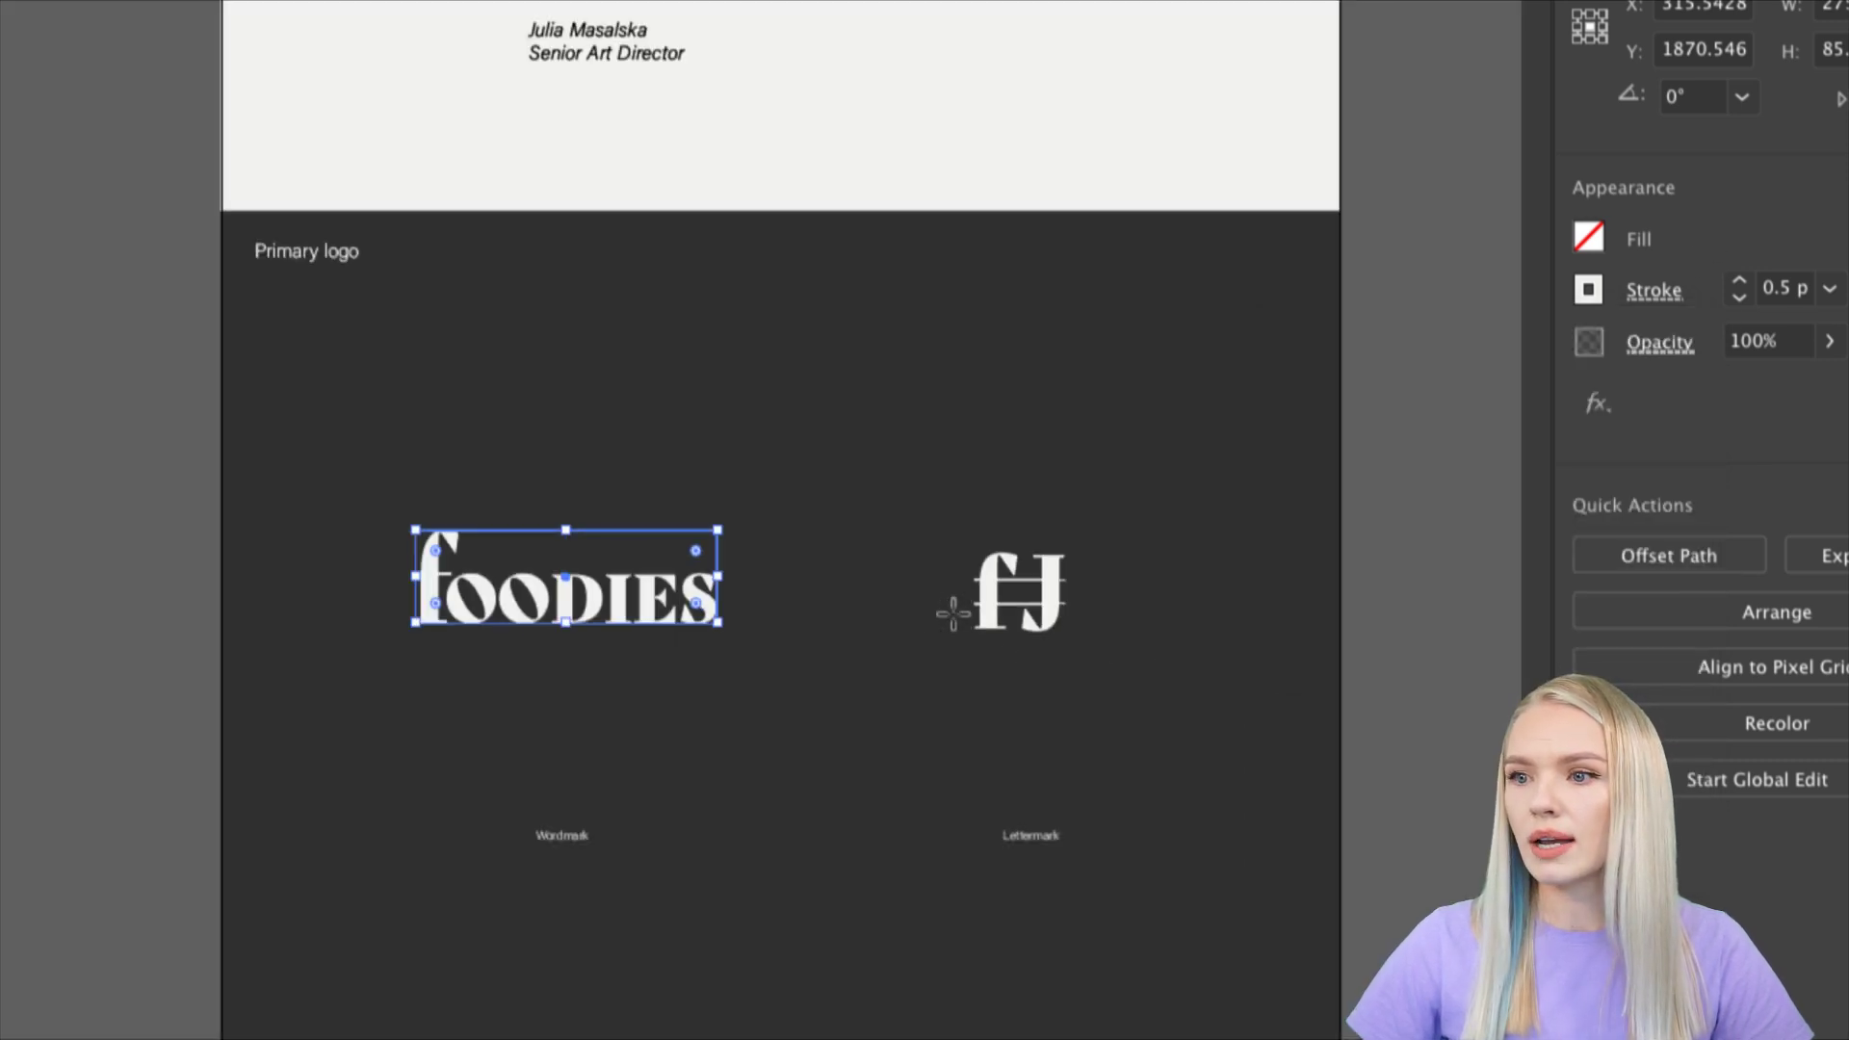
pyautogui.scroll(1, 686, 634)
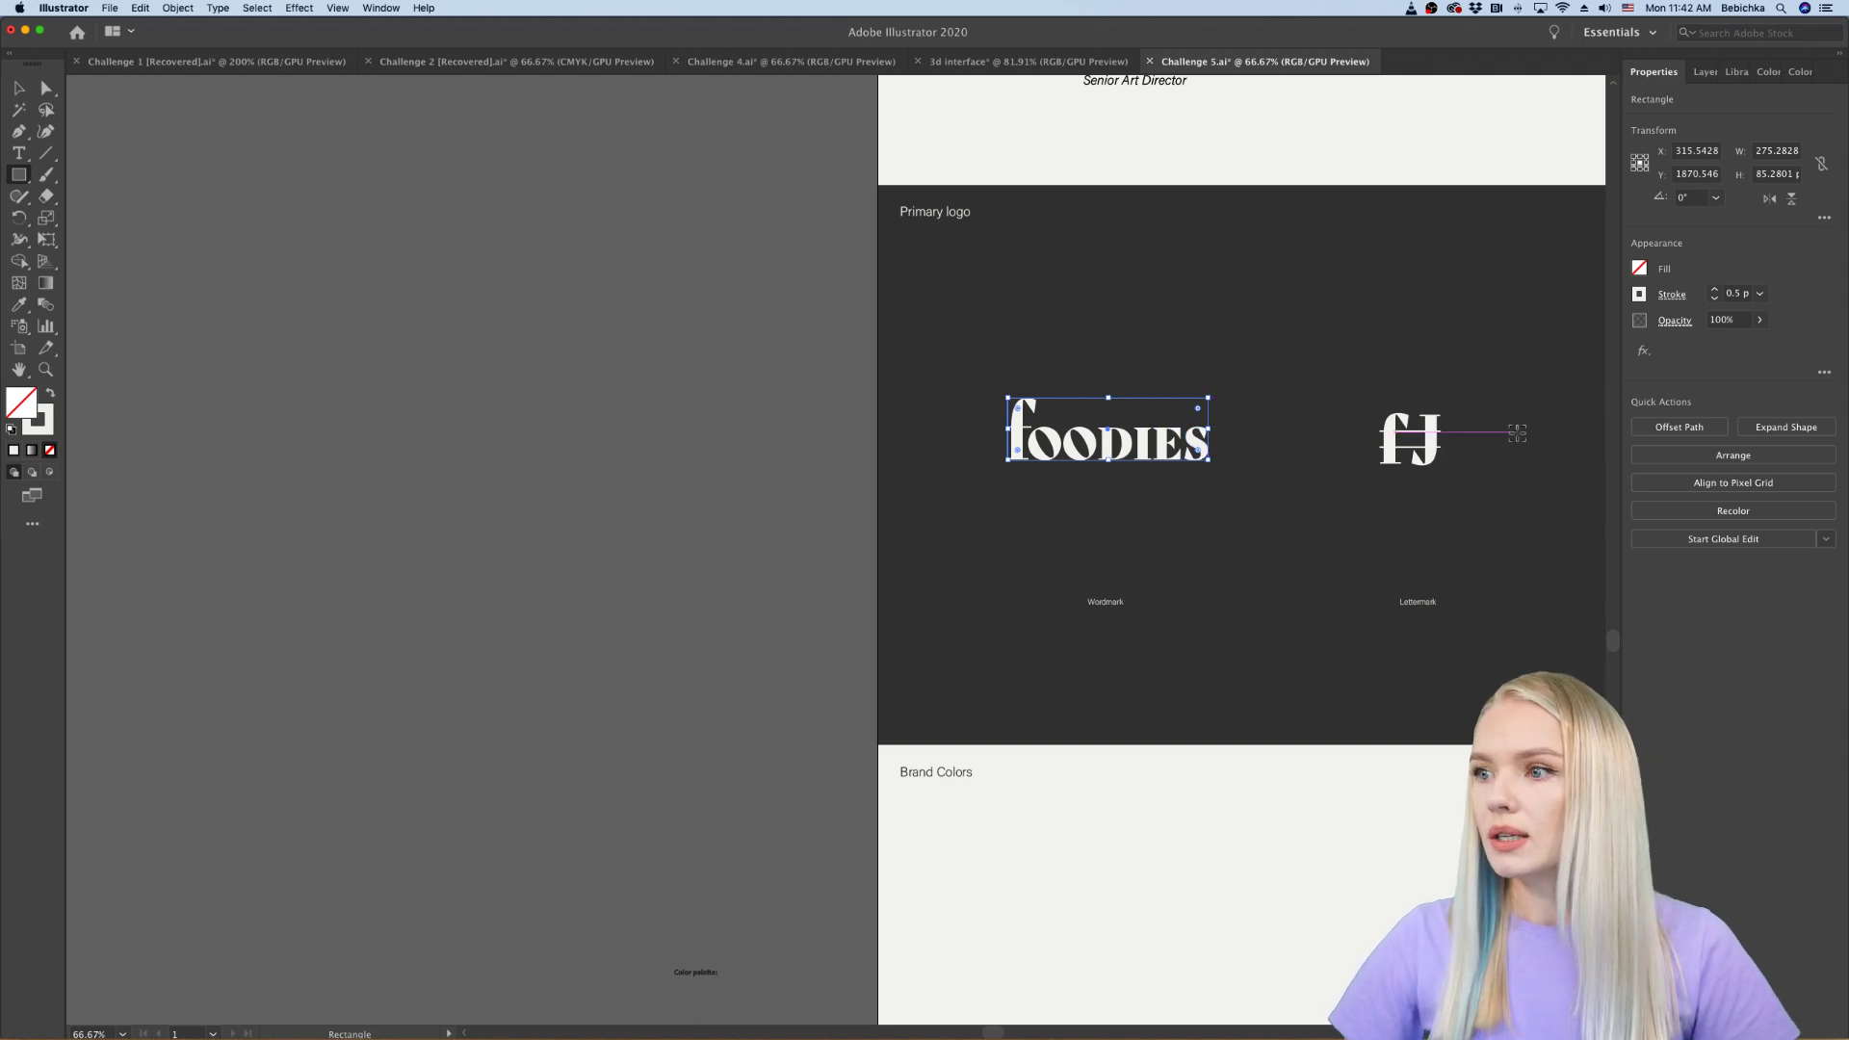
pyautogui.scroll(3, 1517, 432)
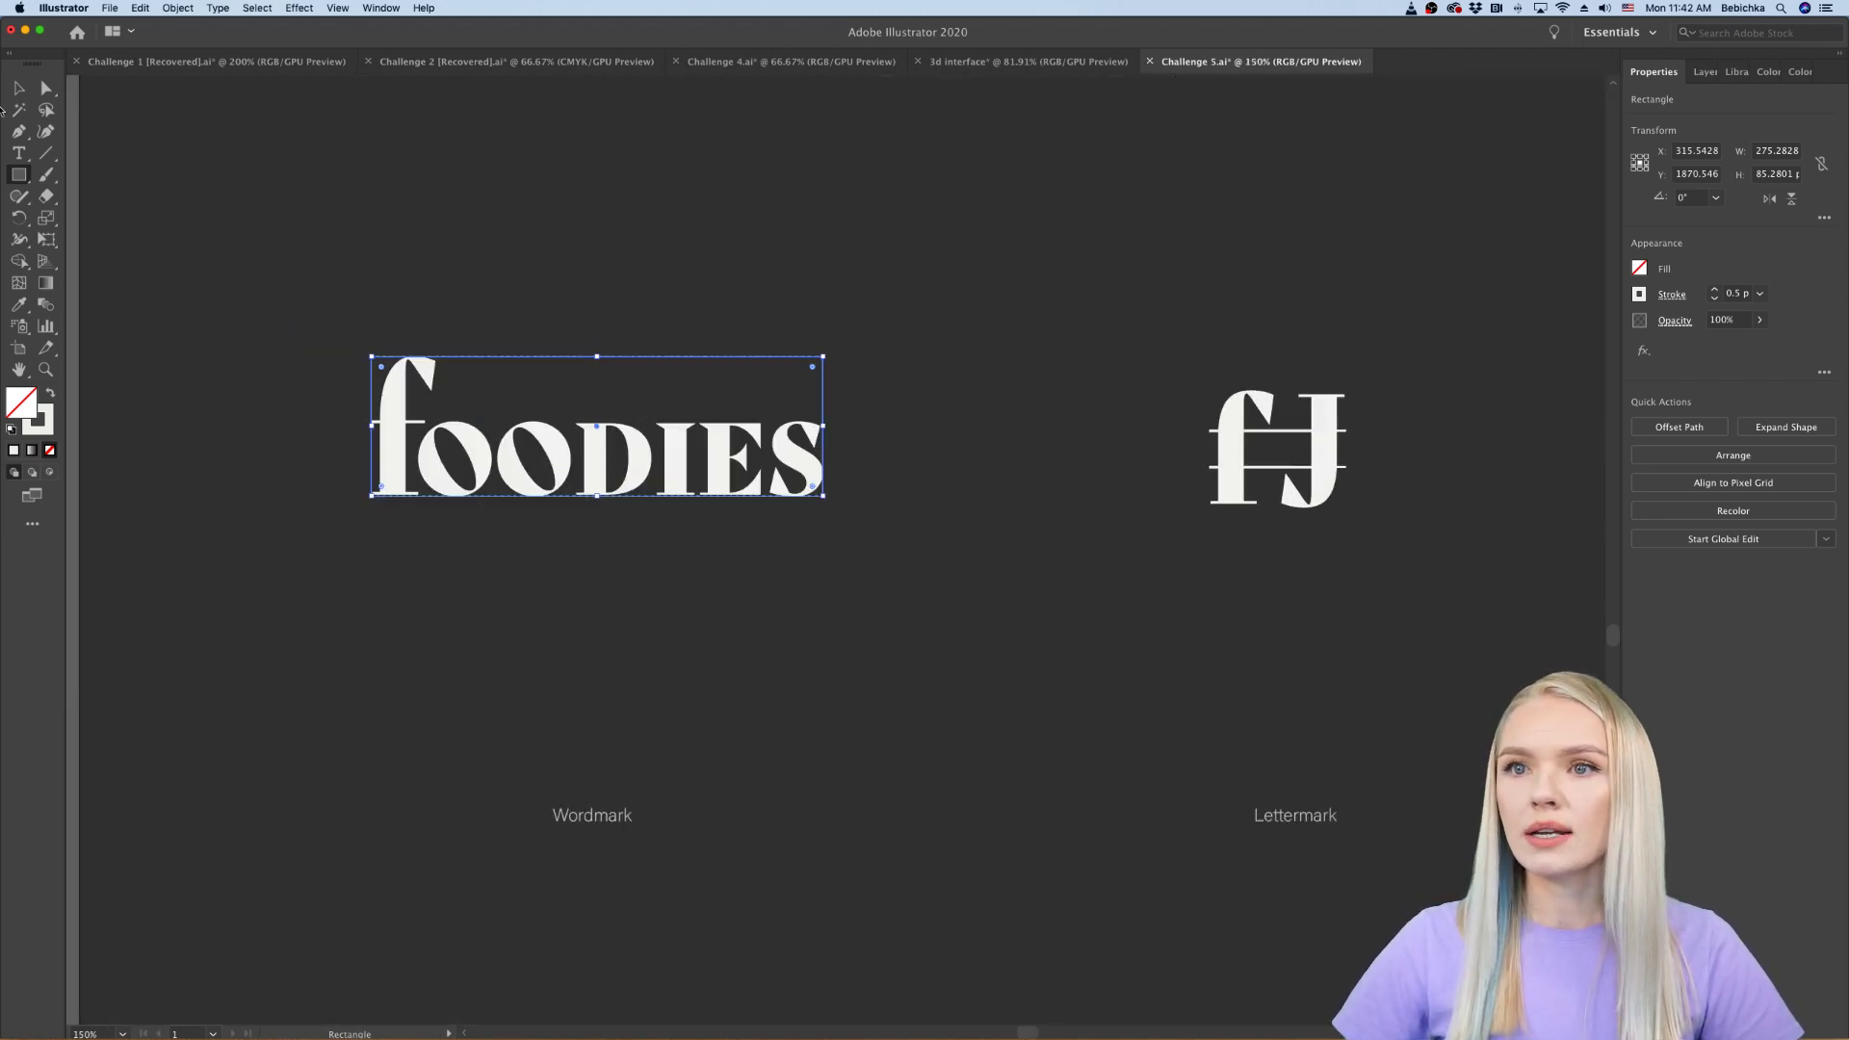
pyautogui.click(13, 90)
pyautogui.click(412, 581)
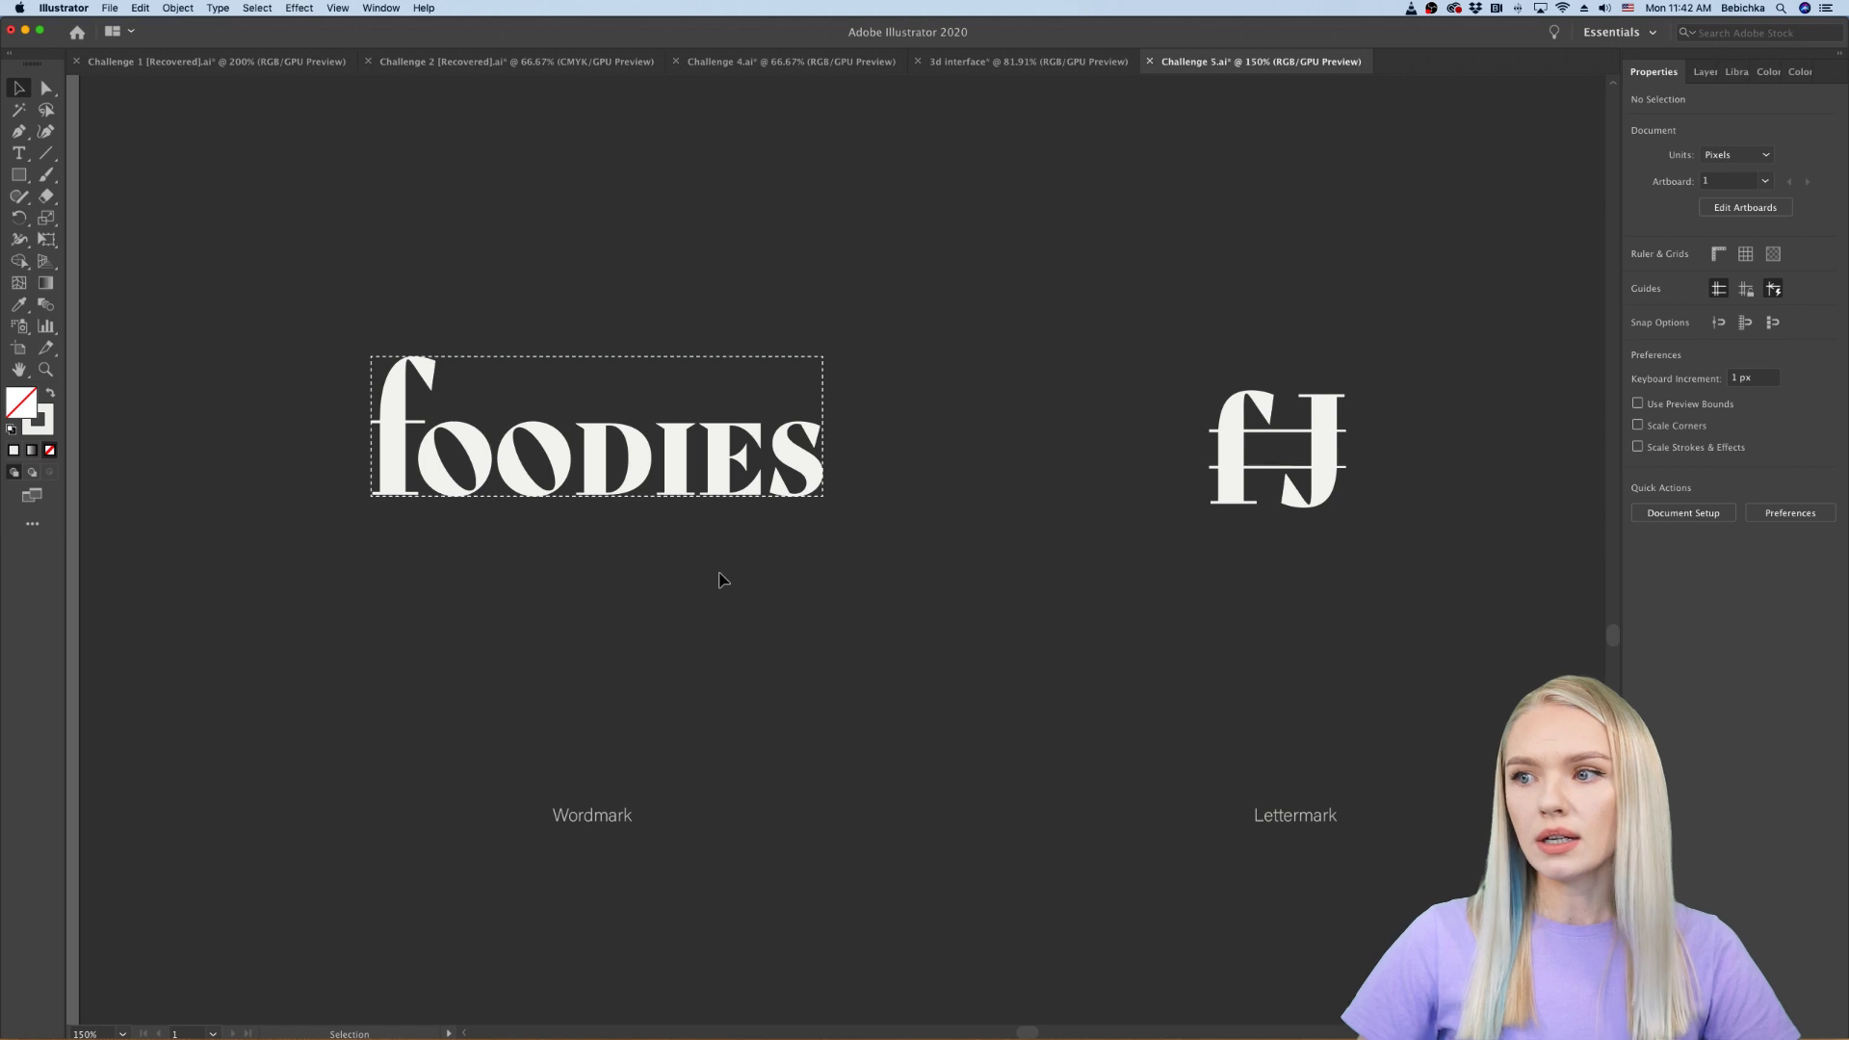
# Step: Reduce the opacity of the dashed rectangle around the wordmark to 48%
pyautogui.click(821, 383)
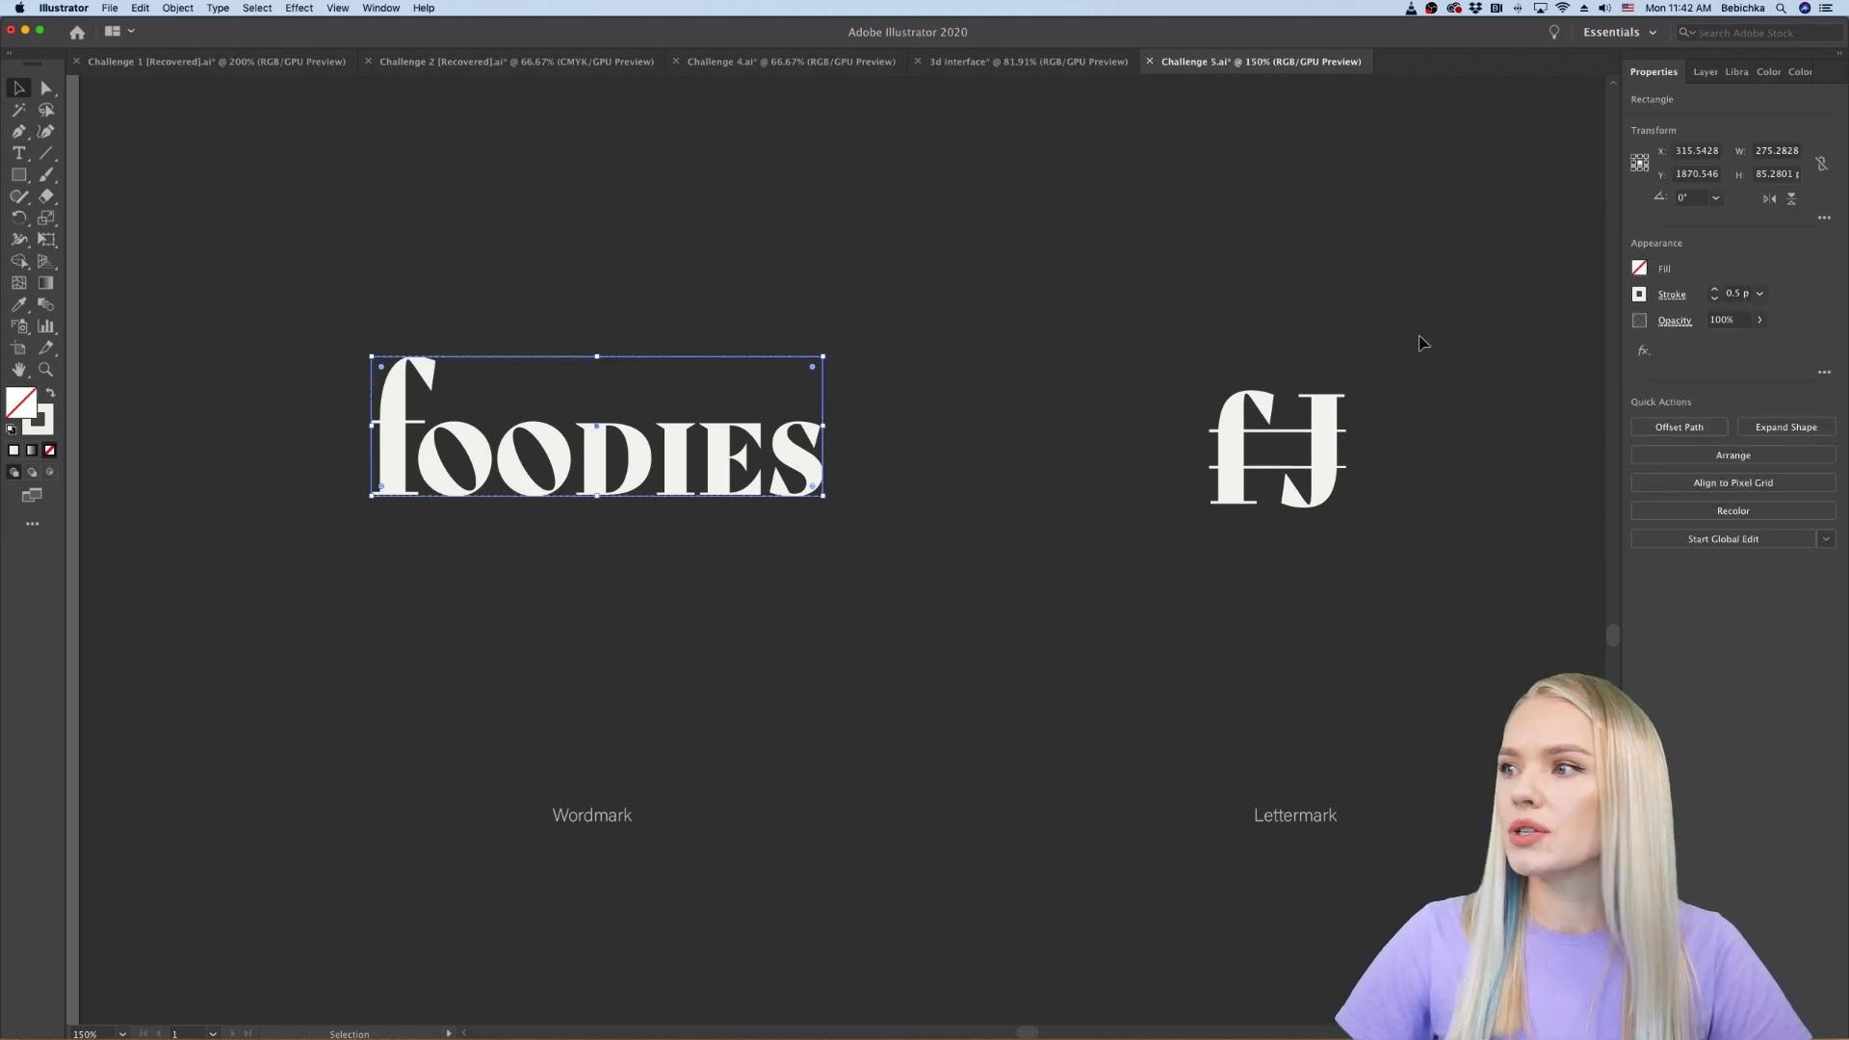
pyautogui.click(1761, 323)
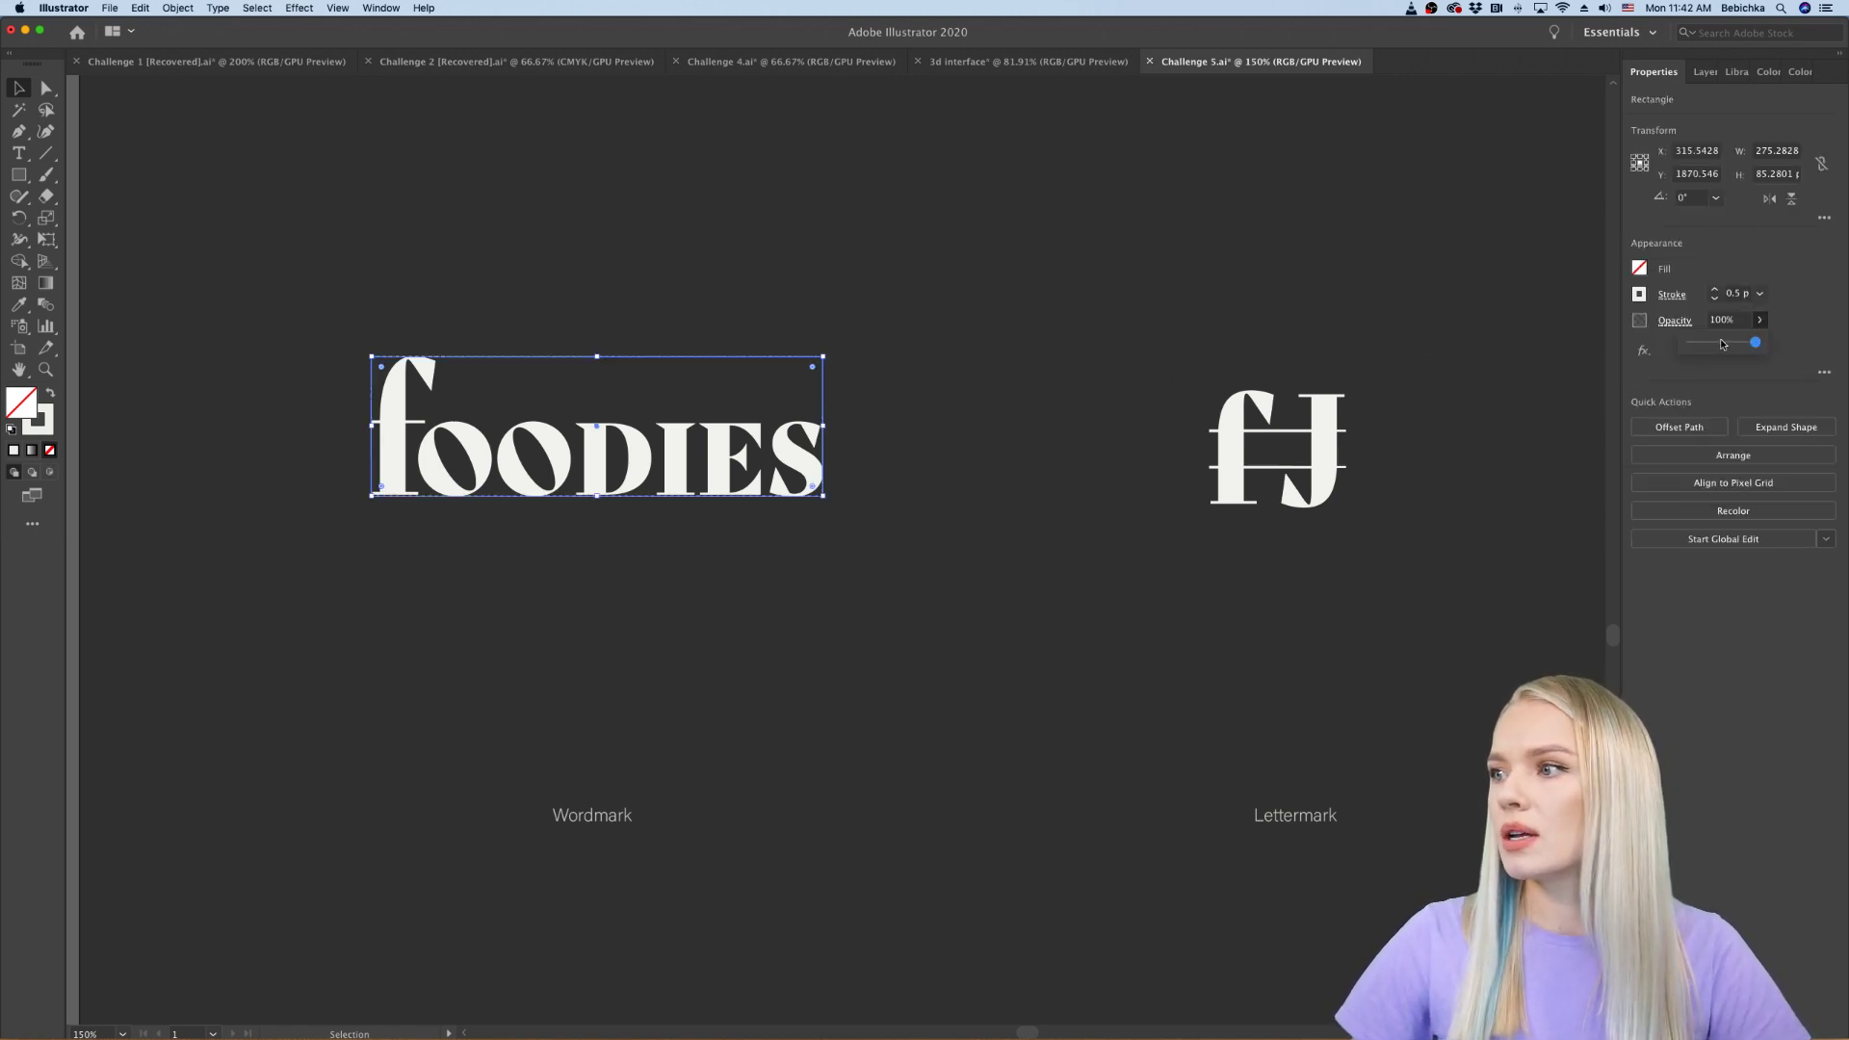
pyautogui.click(1335, 327)
# Step: Copy the dashed rectangle onto the fJ lettermark and fit it to the letters' edges at about 83 × 71 px
pyautogui.moveTo(822, 383); pyautogui.dragTo(1591, 415)
pyautogui.hscroll(5, 1135, 425)
pyautogui.scroll(8, 963, 424)
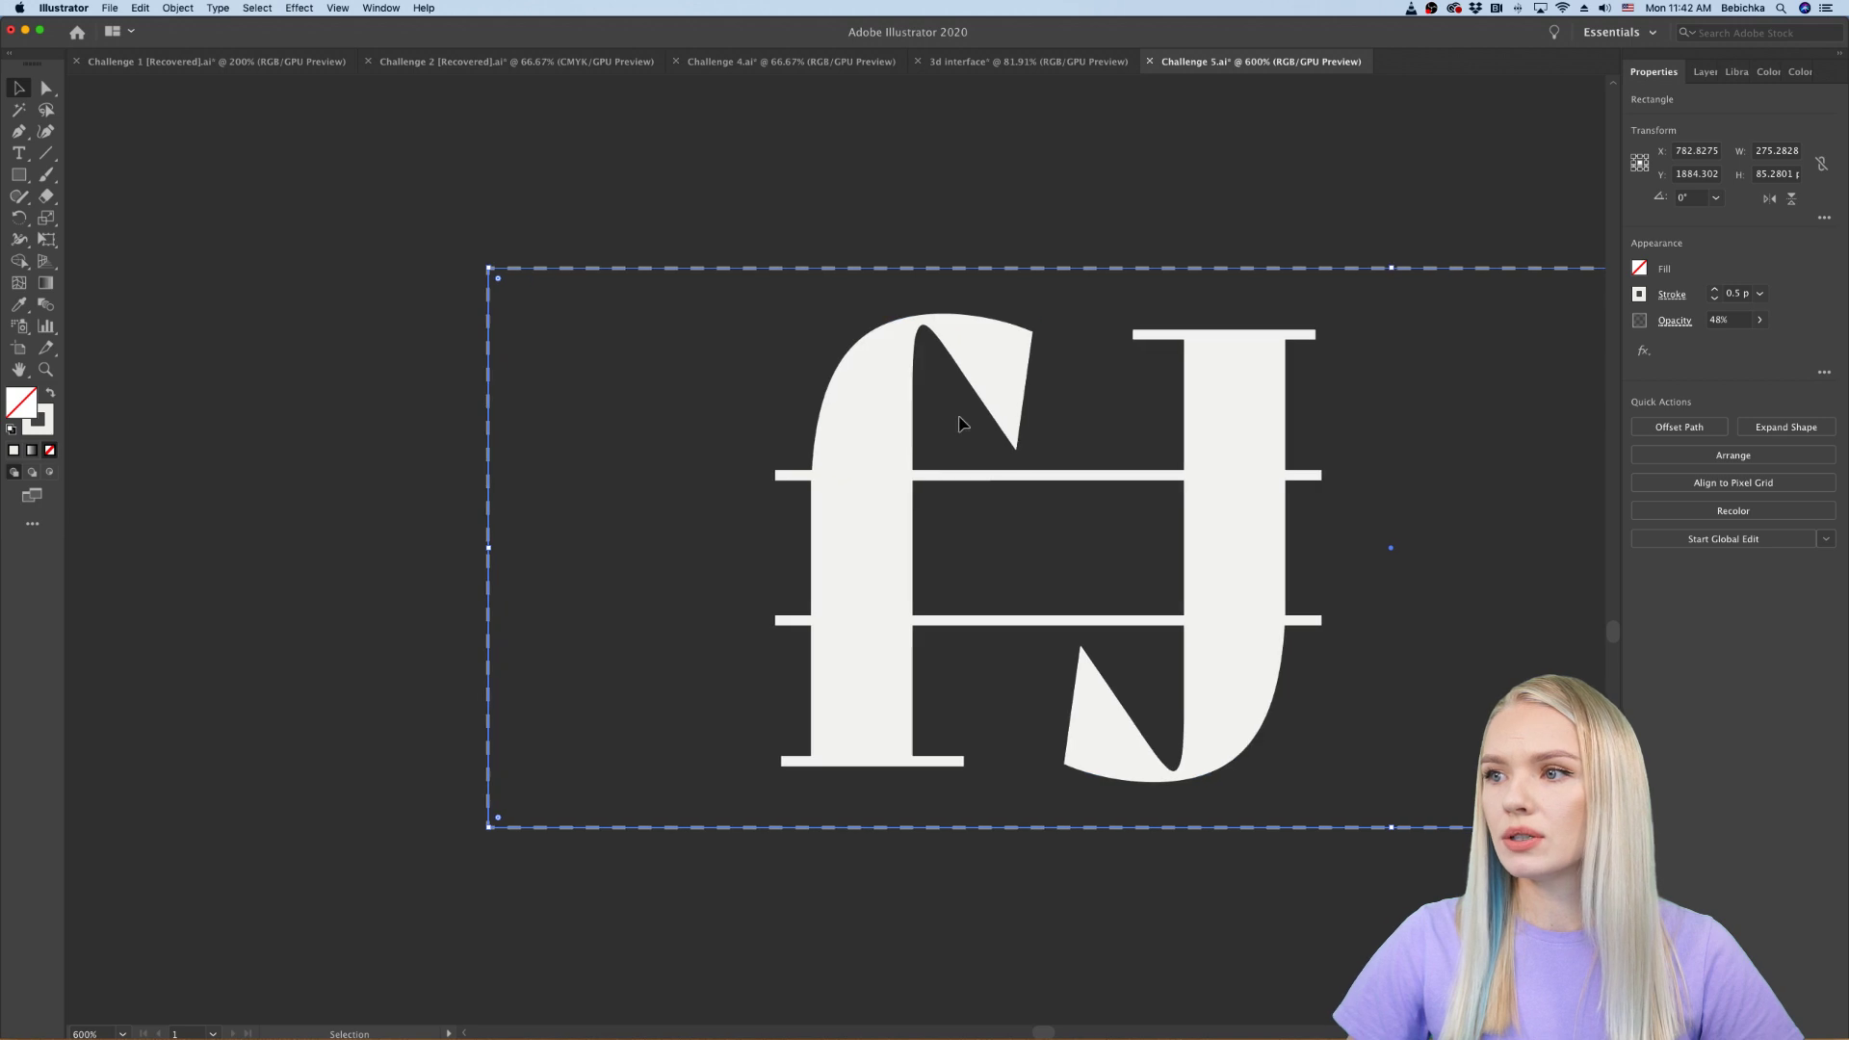
pyautogui.scroll(-4, 963, 424)
pyautogui.hscroll(2, 1408, 532)
pyautogui.moveTo(1465, 482); pyautogui.dragTo(983, 486)
pyautogui.moveTo(769, 339); pyautogui.dragTo(773, 365)
pyautogui.moveTo(565, 497); pyautogui.dragTo(709, 500)
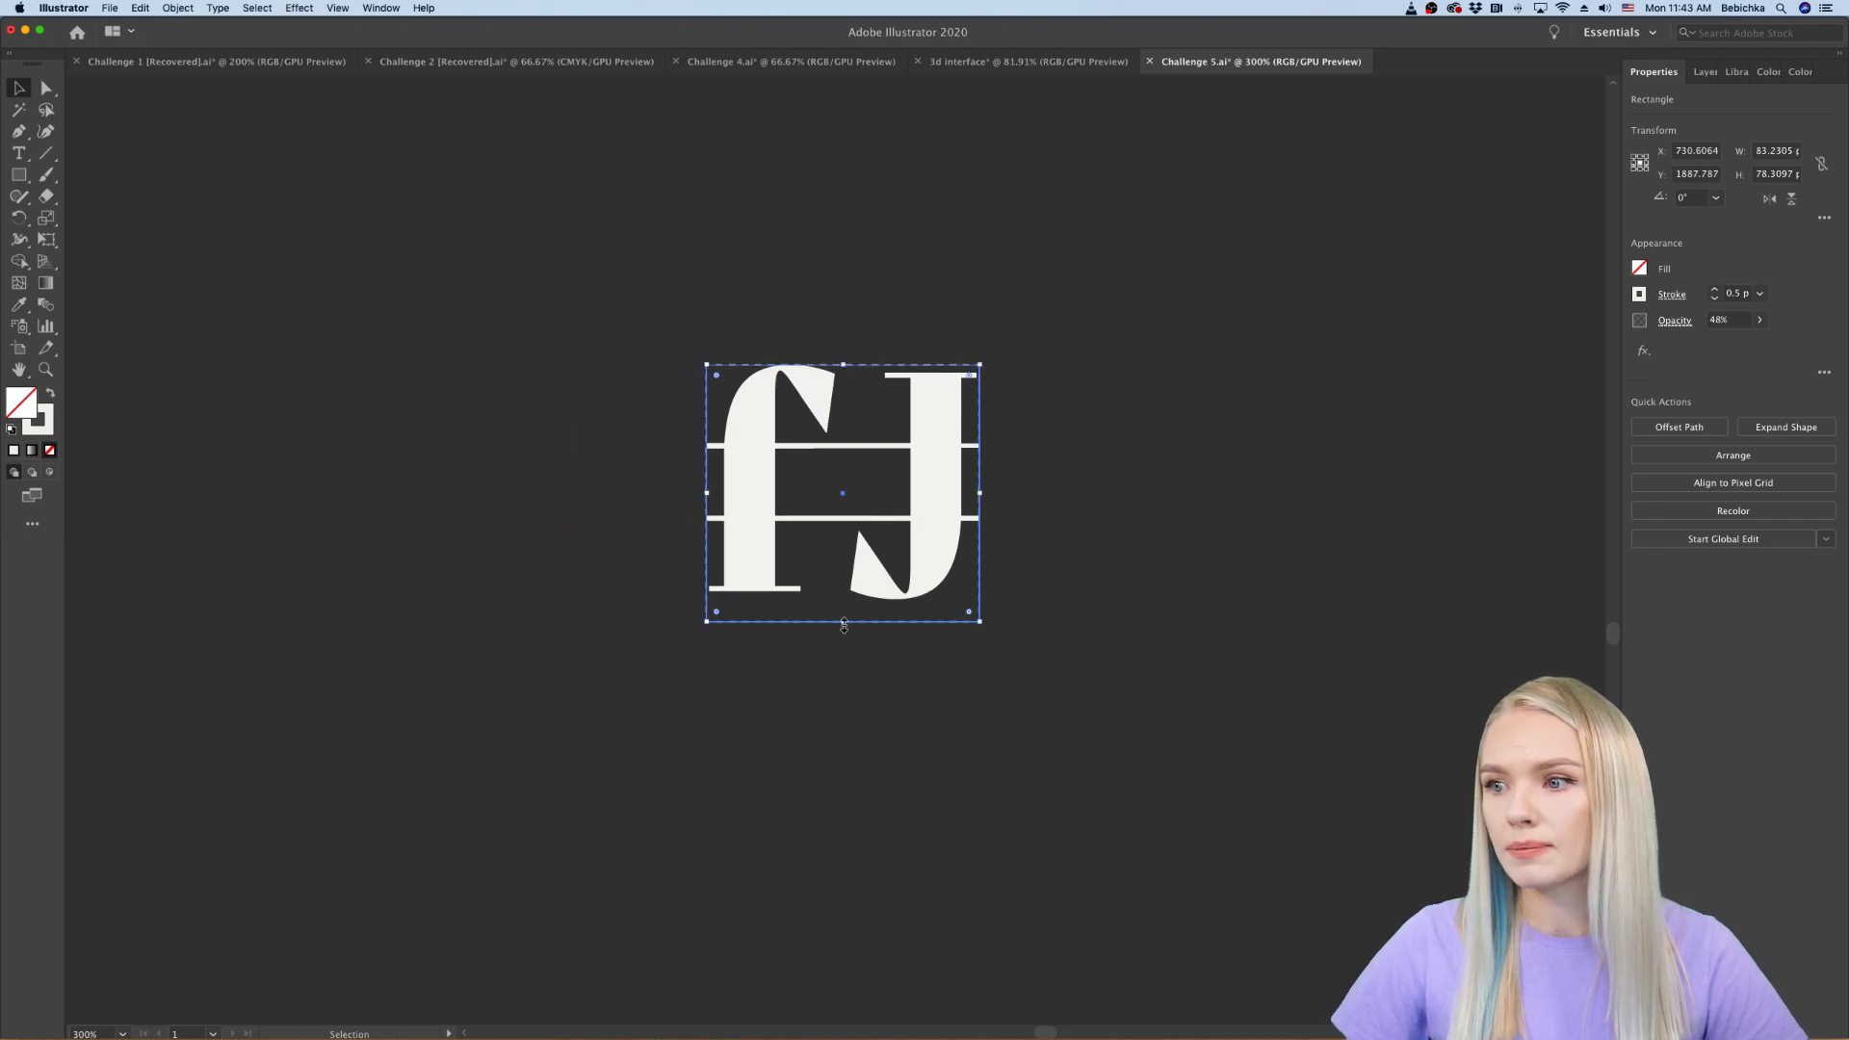
pyautogui.moveTo(843, 624); pyautogui.dragTo(860, 599)
pyautogui.hscroll(2, 1025, 585)
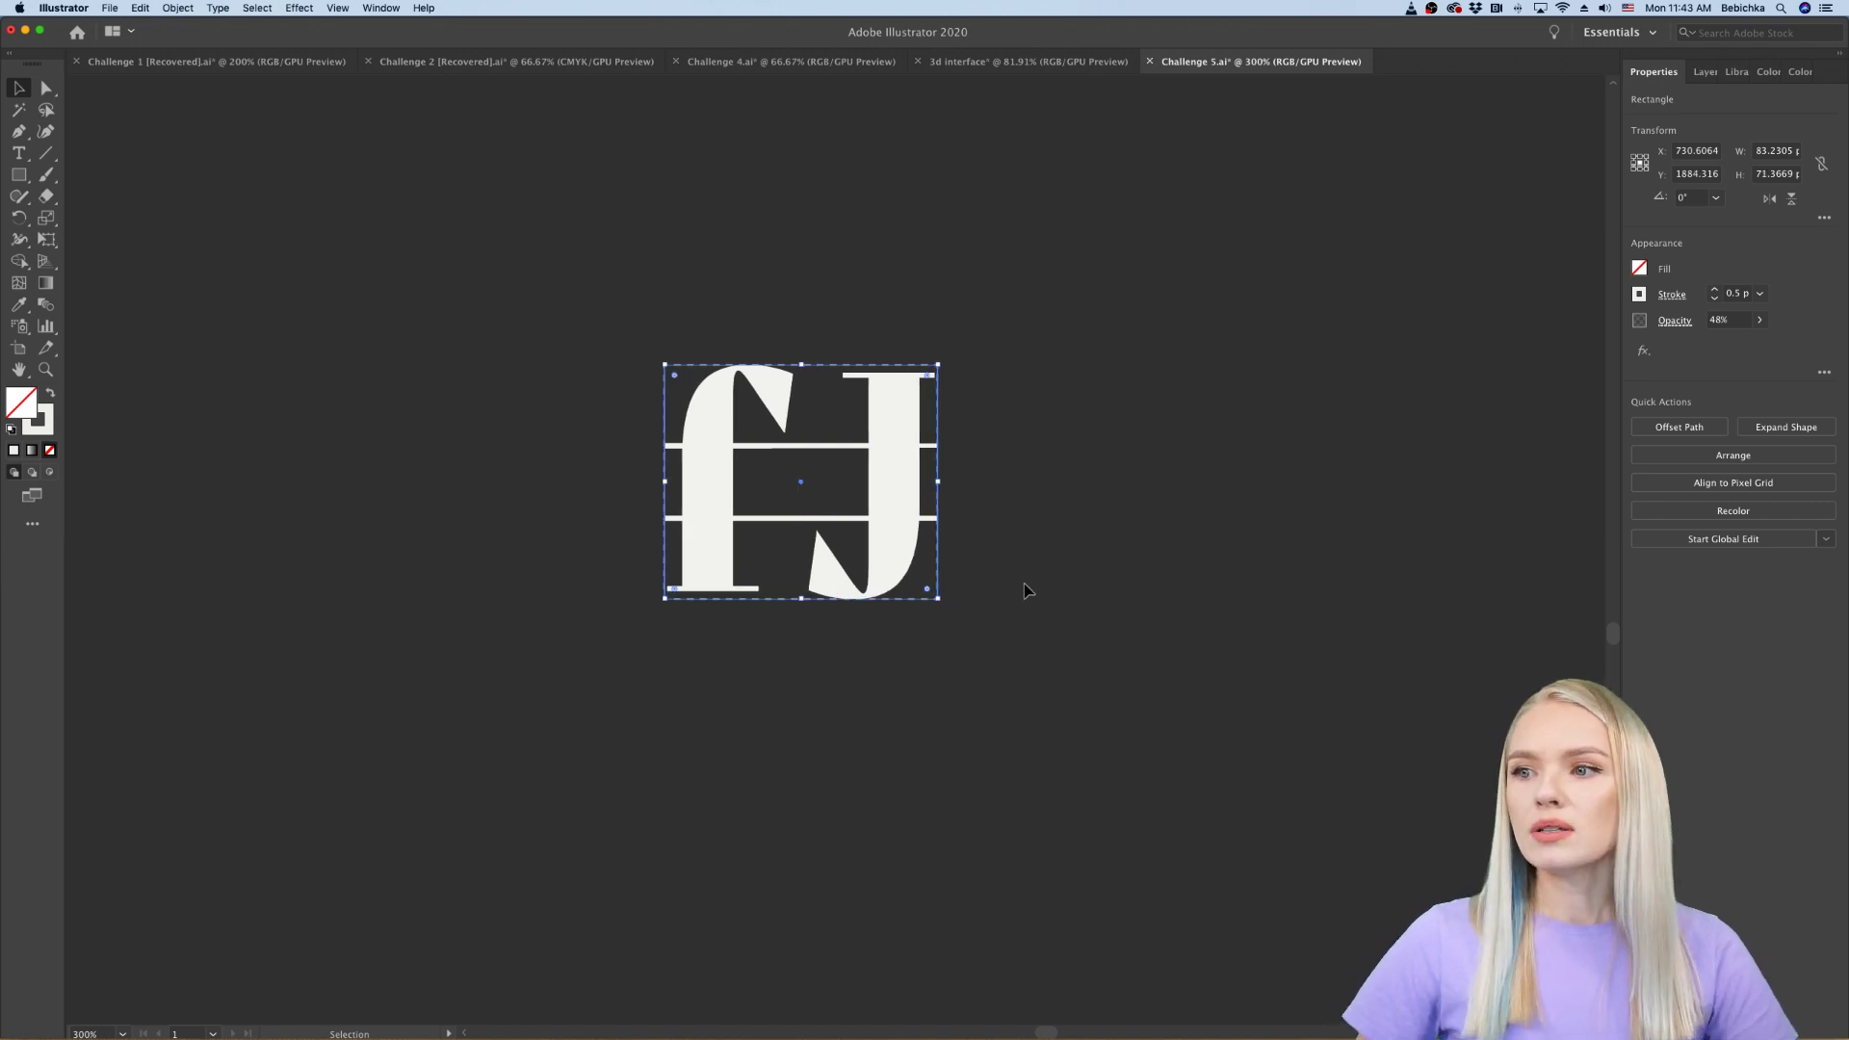
pyautogui.click(1024, 585)
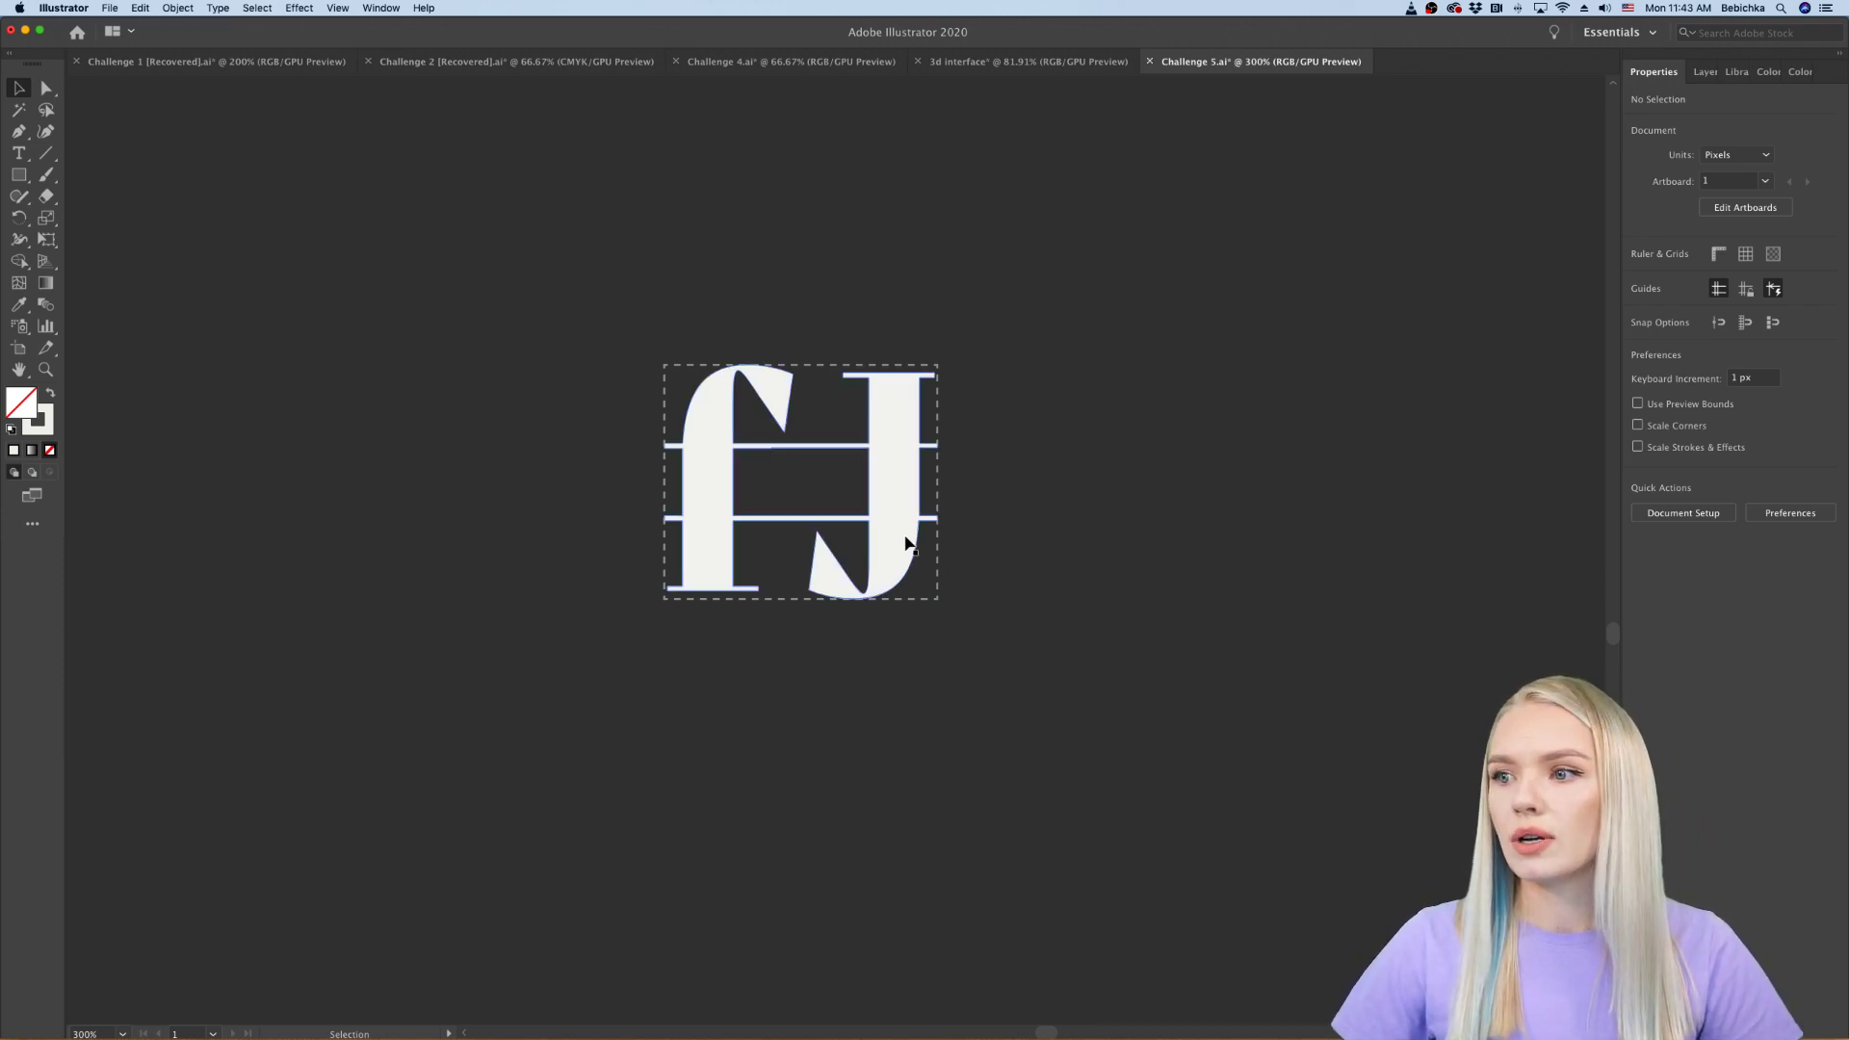
# Step: Duplicate the fJ lettermark directly against the right side of its dashed rectangle and set the copy's opacity to 6%
pyautogui.hscroll(4, 903, 542)
pyautogui.moveTo(817, 543); pyautogui.dragTo(1090, 542)
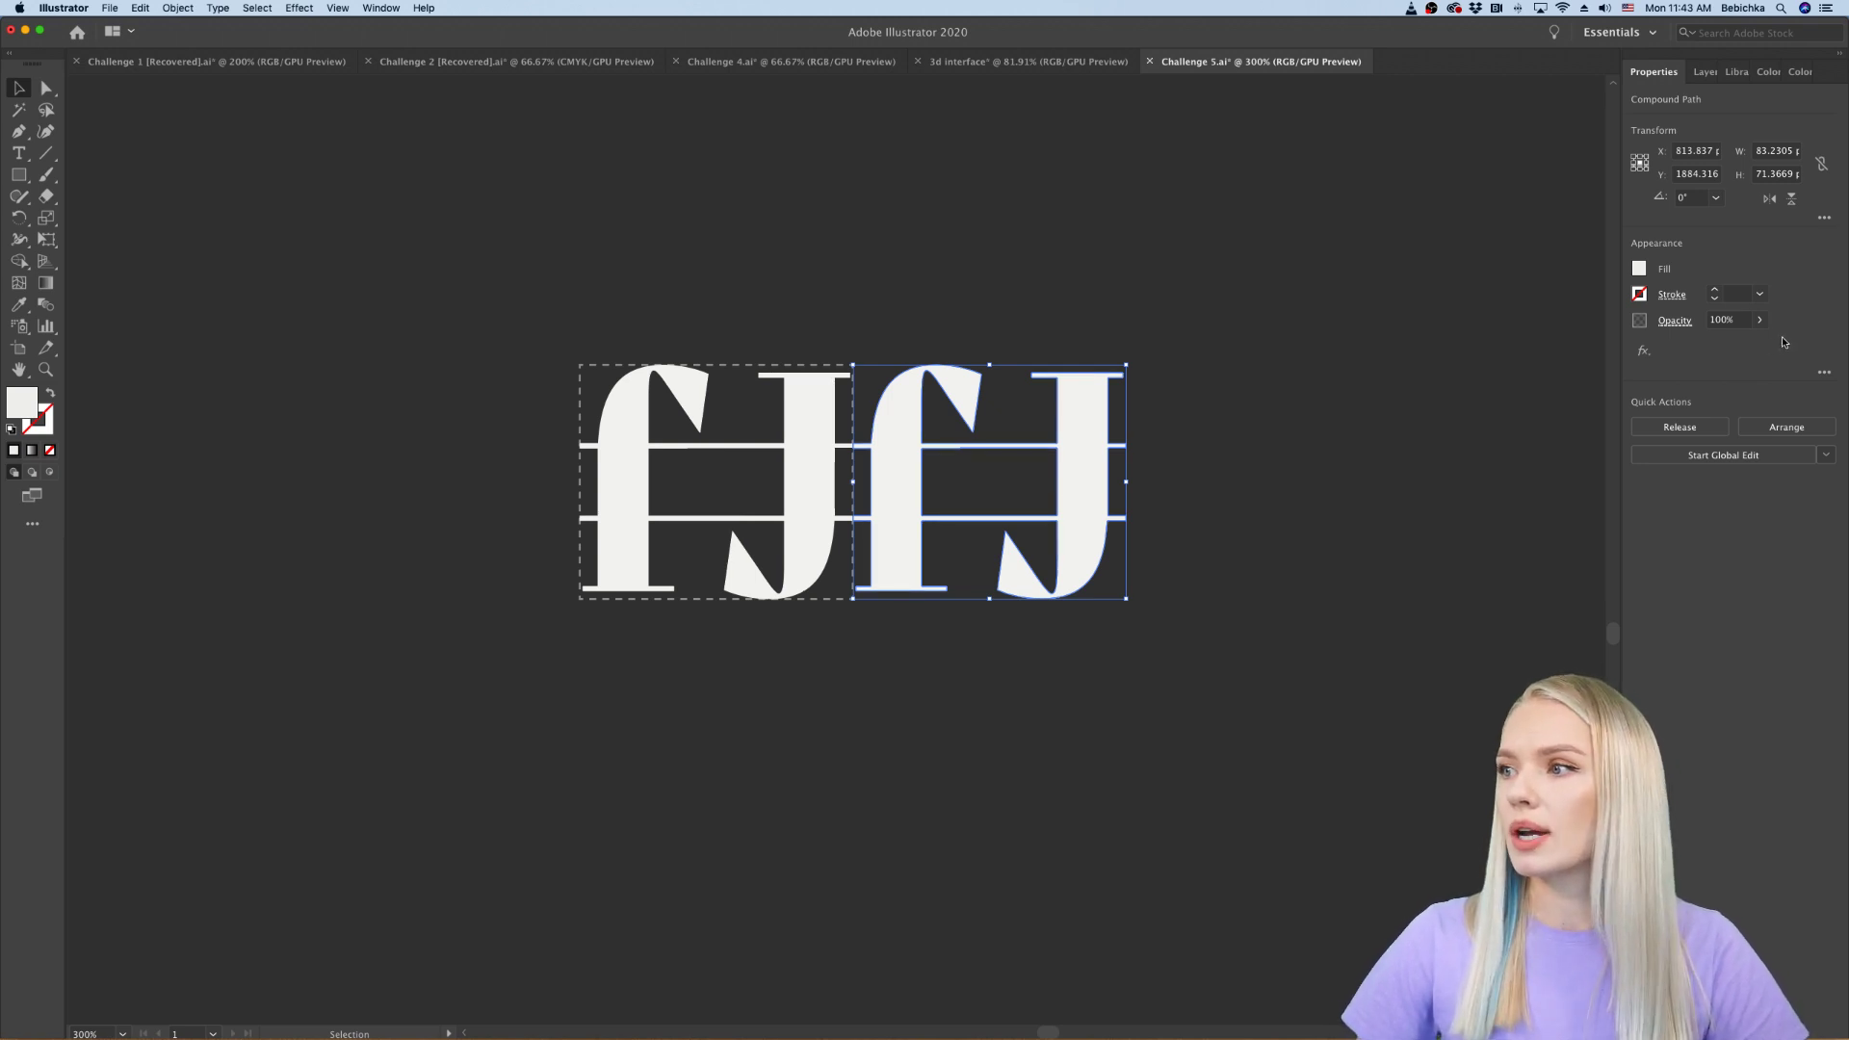
pyautogui.click(1762, 295)
pyautogui.click(1781, 278)
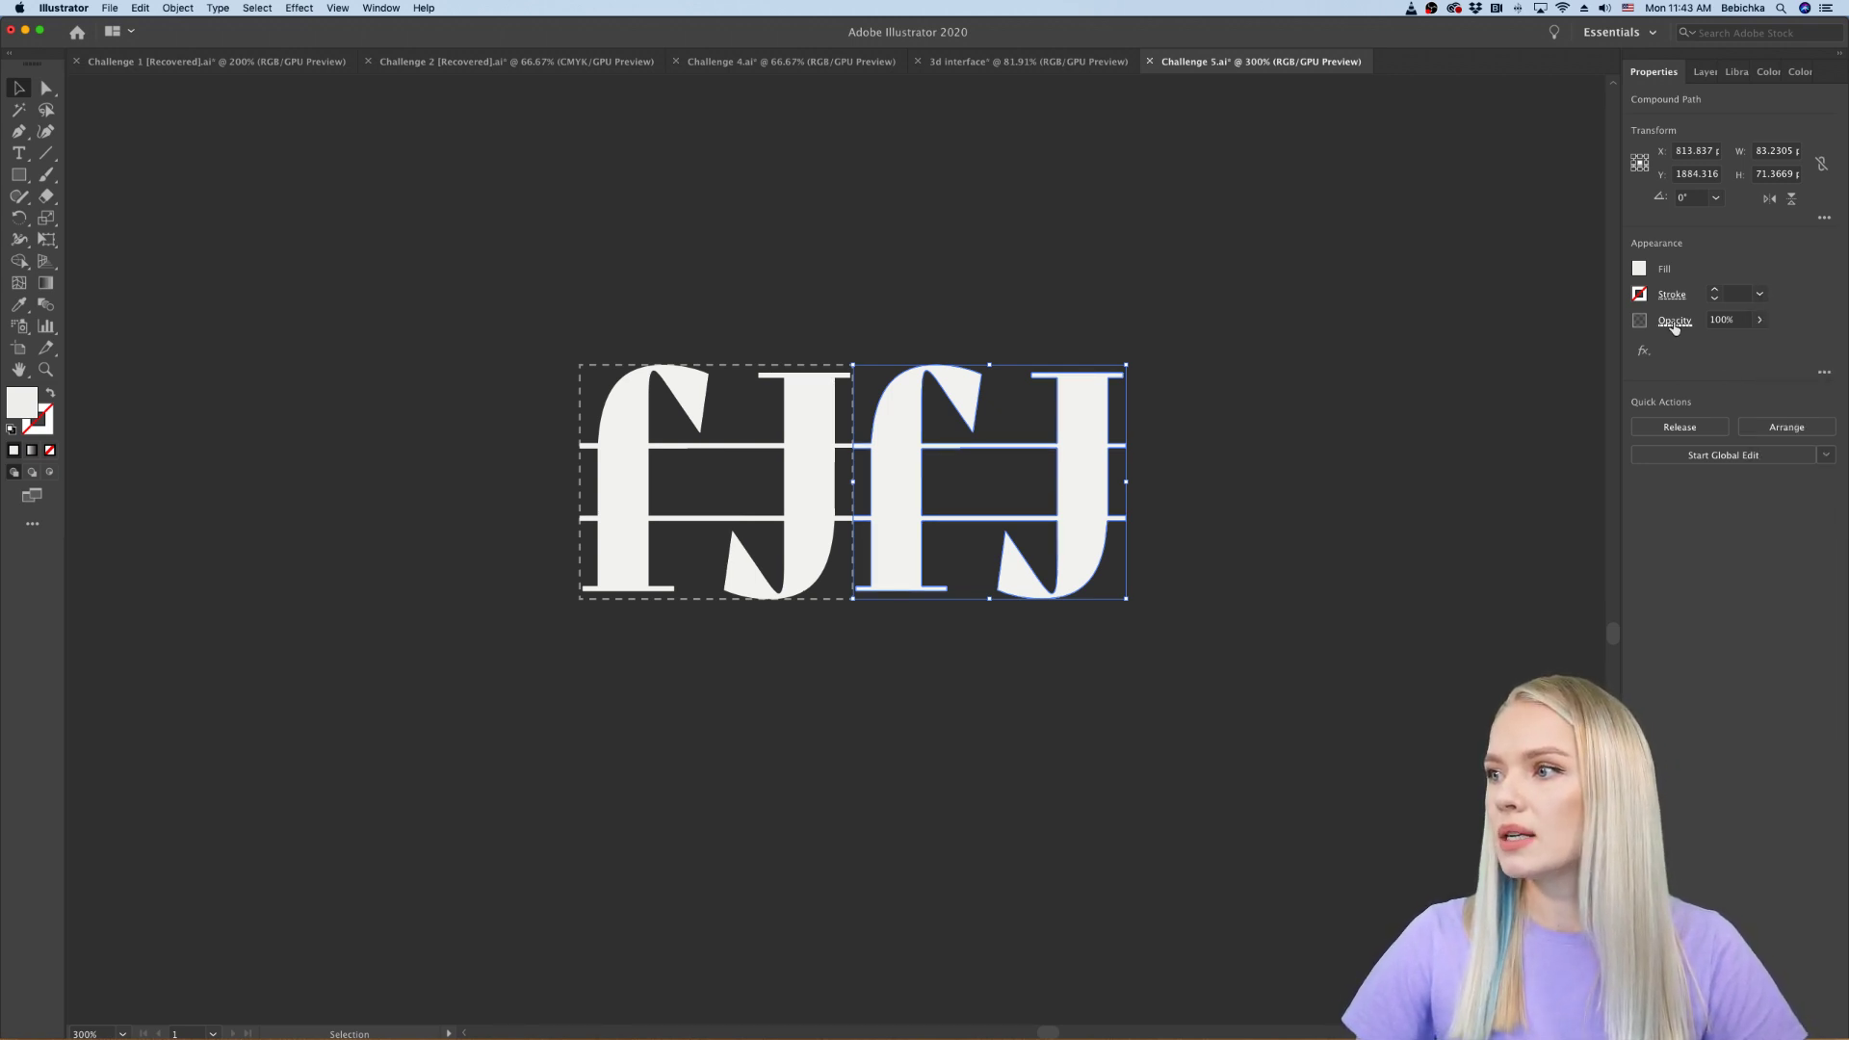
pyautogui.click(1760, 321)
pyautogui.click(1759, 323)
pyautogui.click(1760, 322)
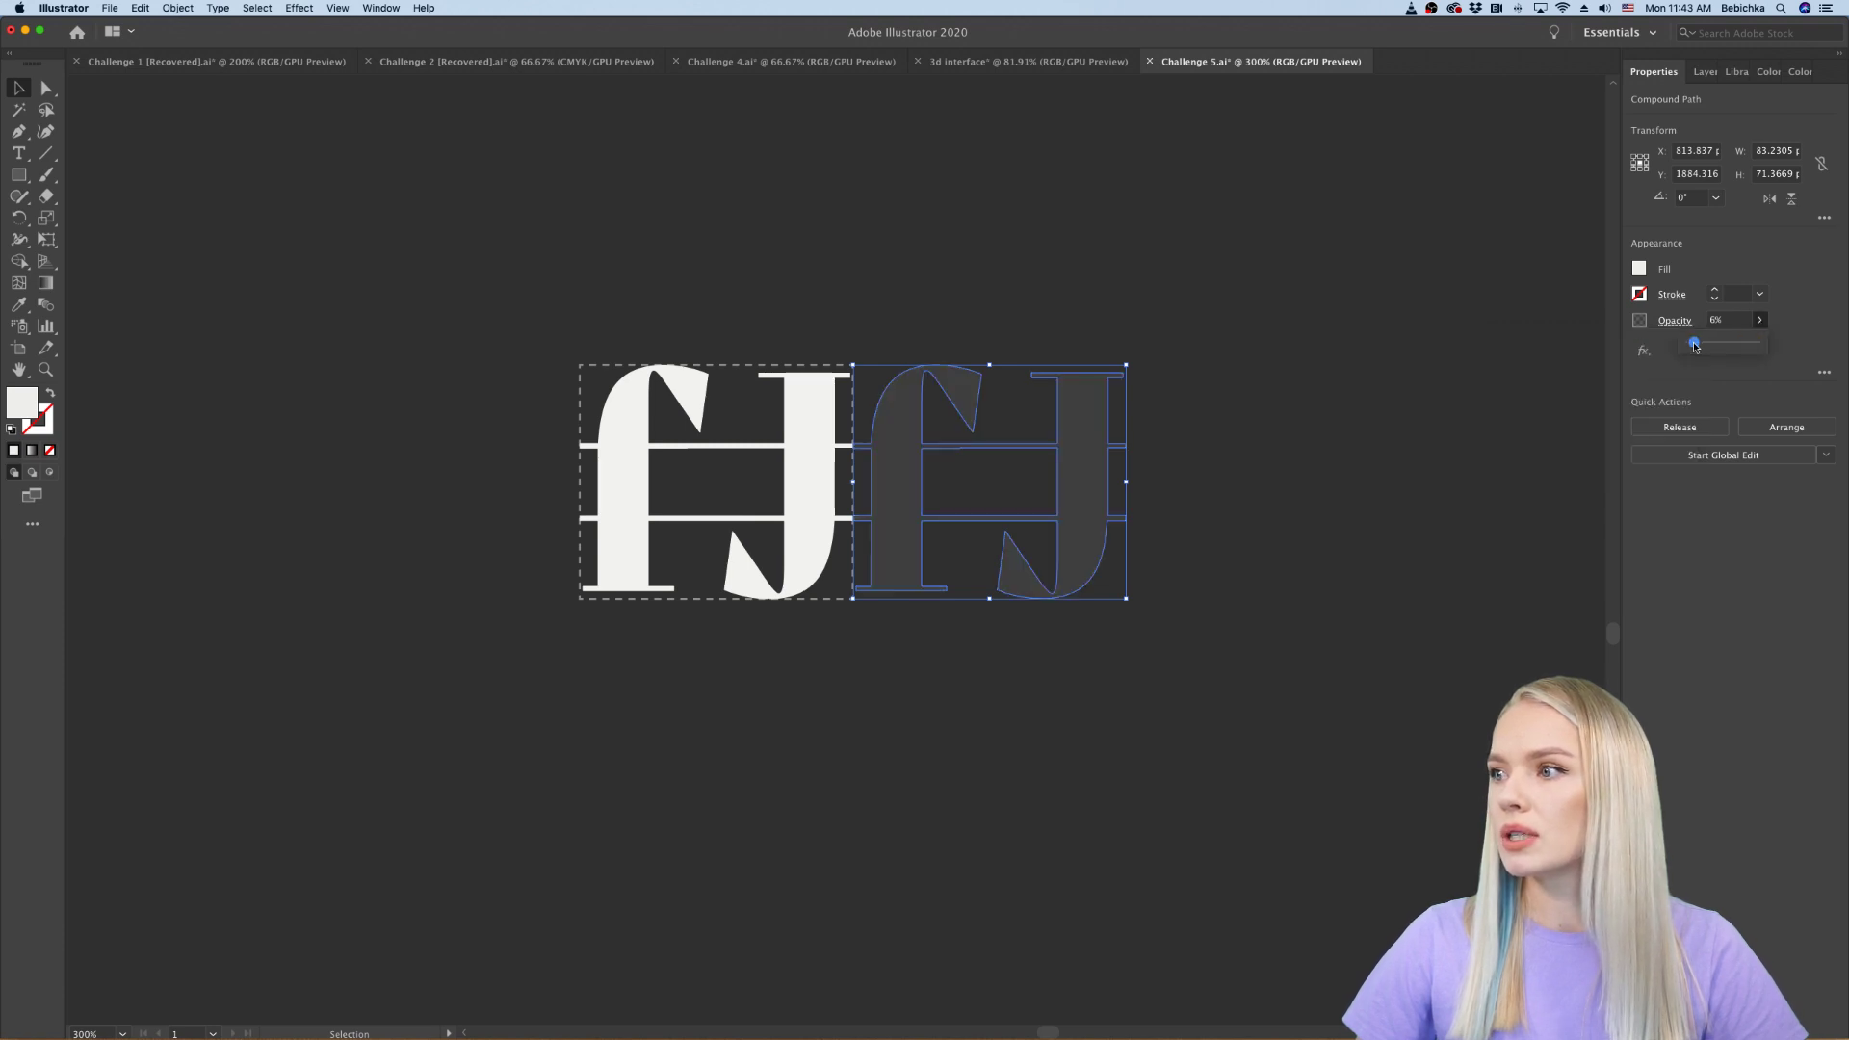
pyautogui.click(1323, 532)
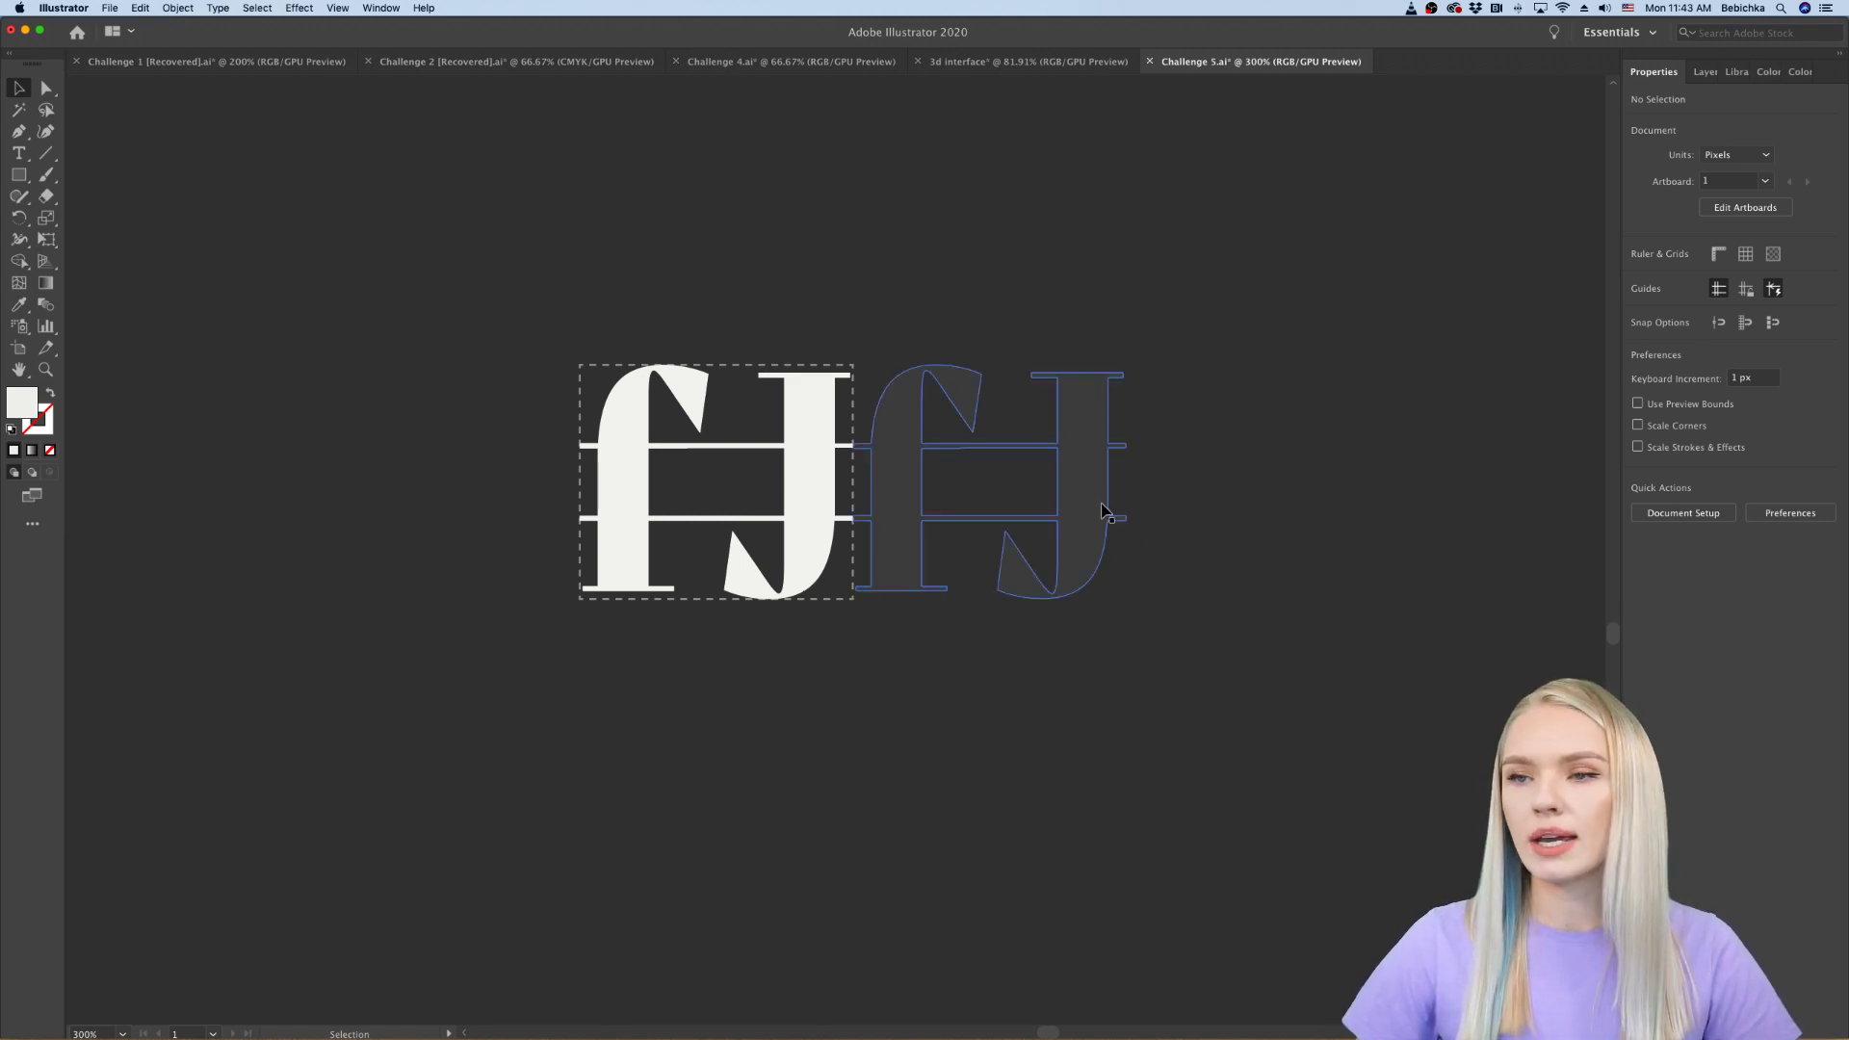
# Step: Copy the faded lettermark to the original's left side, and duplicate both faded copies below, rotating the duplicates to 270°
pyautogui.moveTo(1104, 511); pyautogui.dragTo(555, 510)
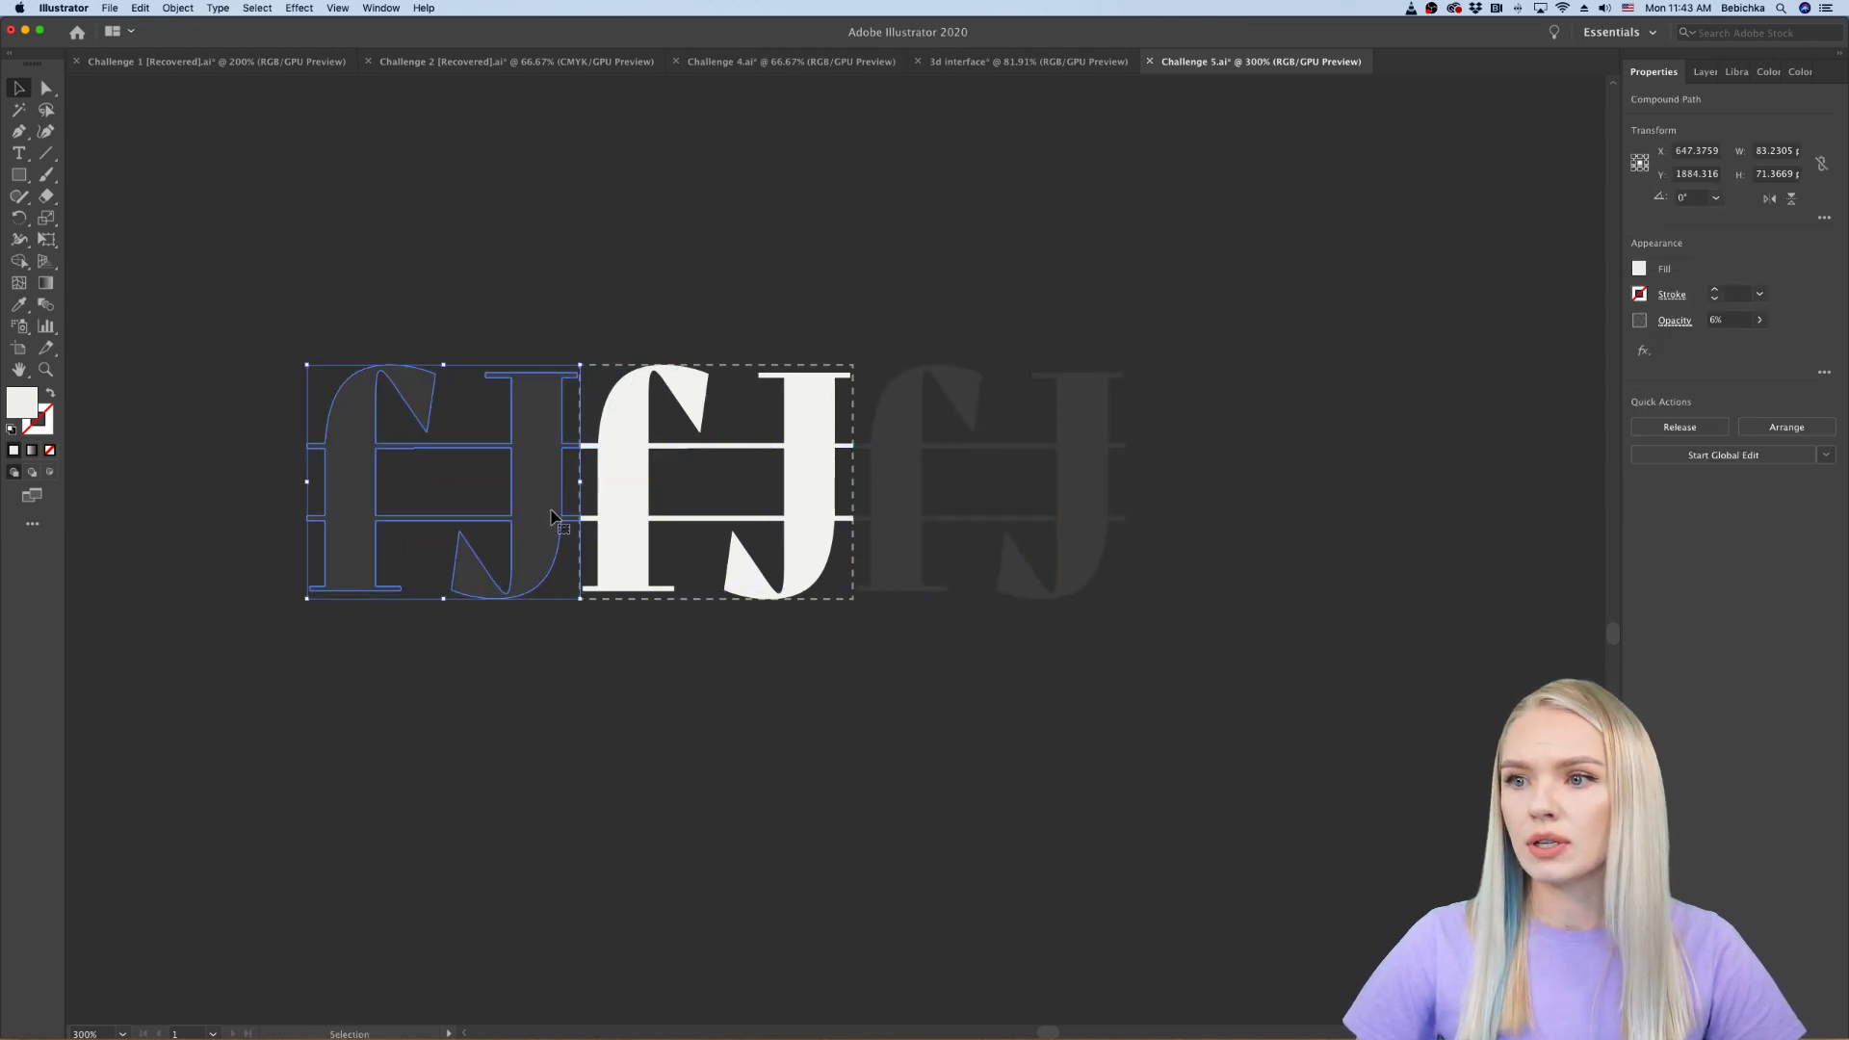
pyautogui.keyDown('shift'); pyautogui.click(880, 503); pyautogui.keyUp('shift')
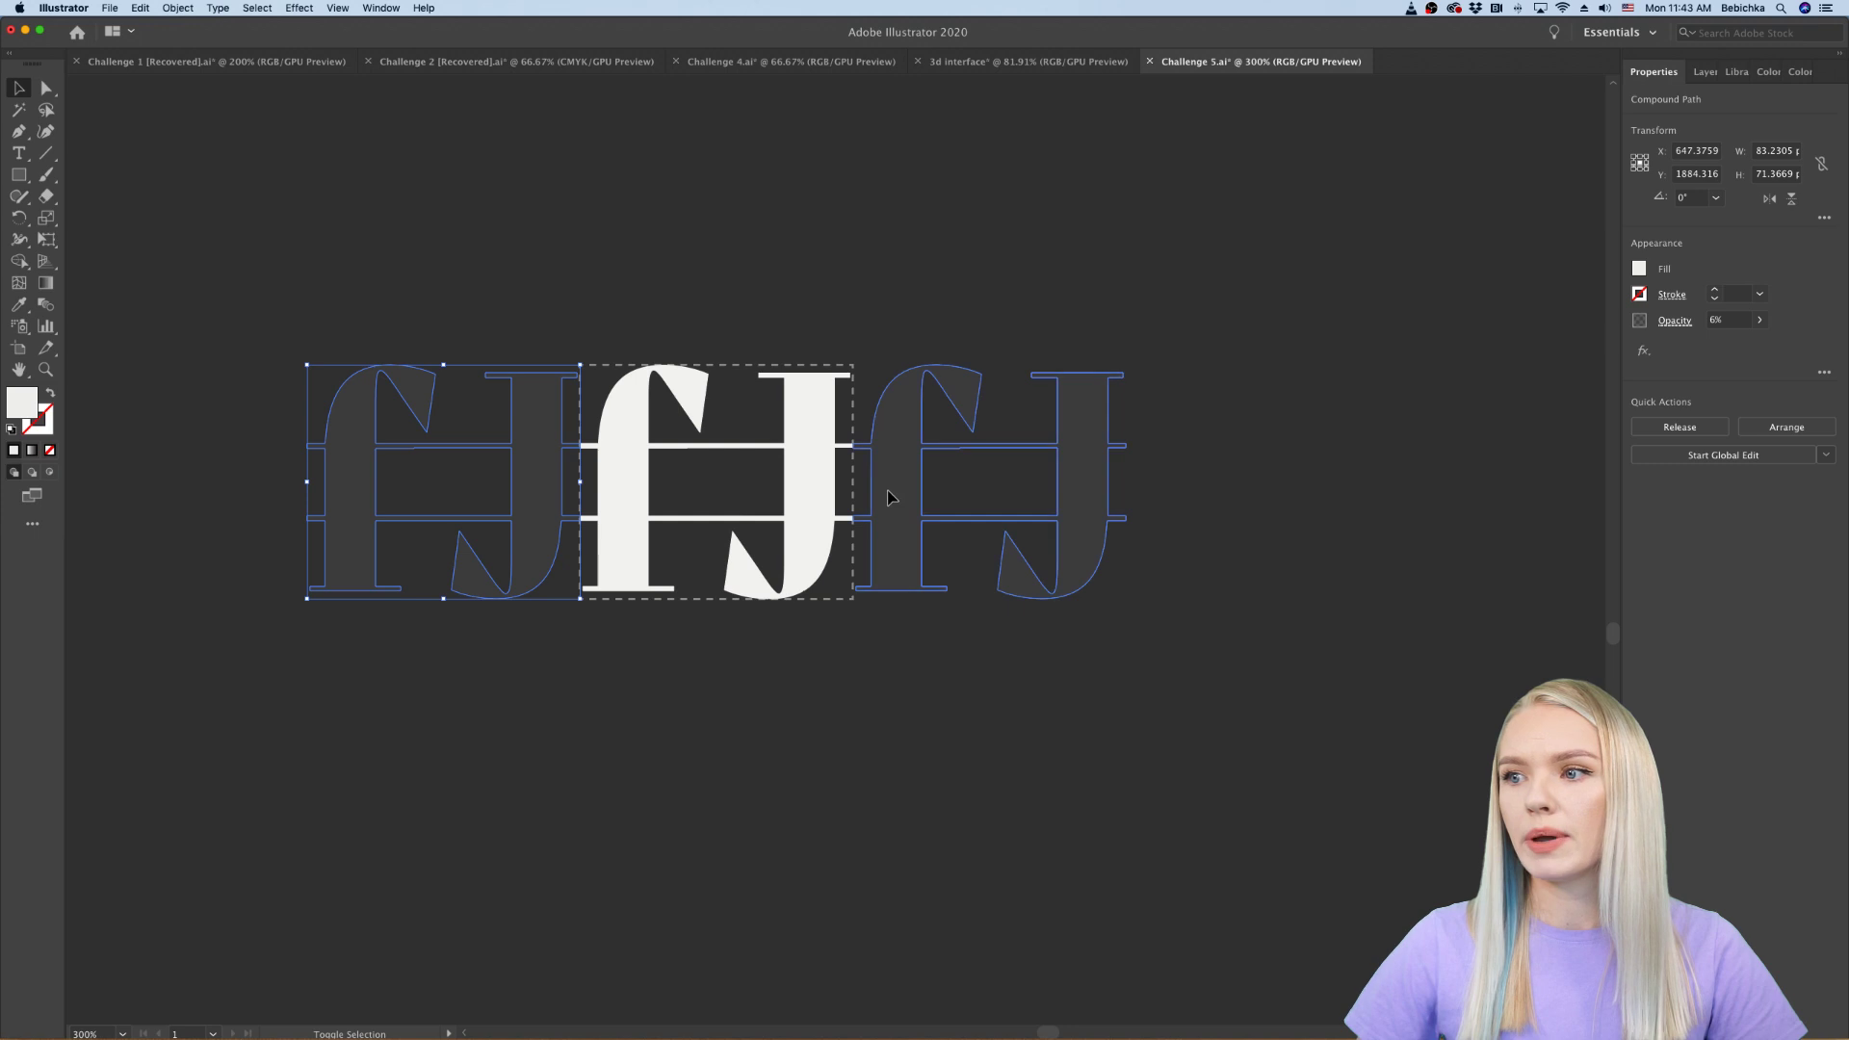
pyautogui.moveTo(896, 462); pyautogui.dragTo(890, 802)
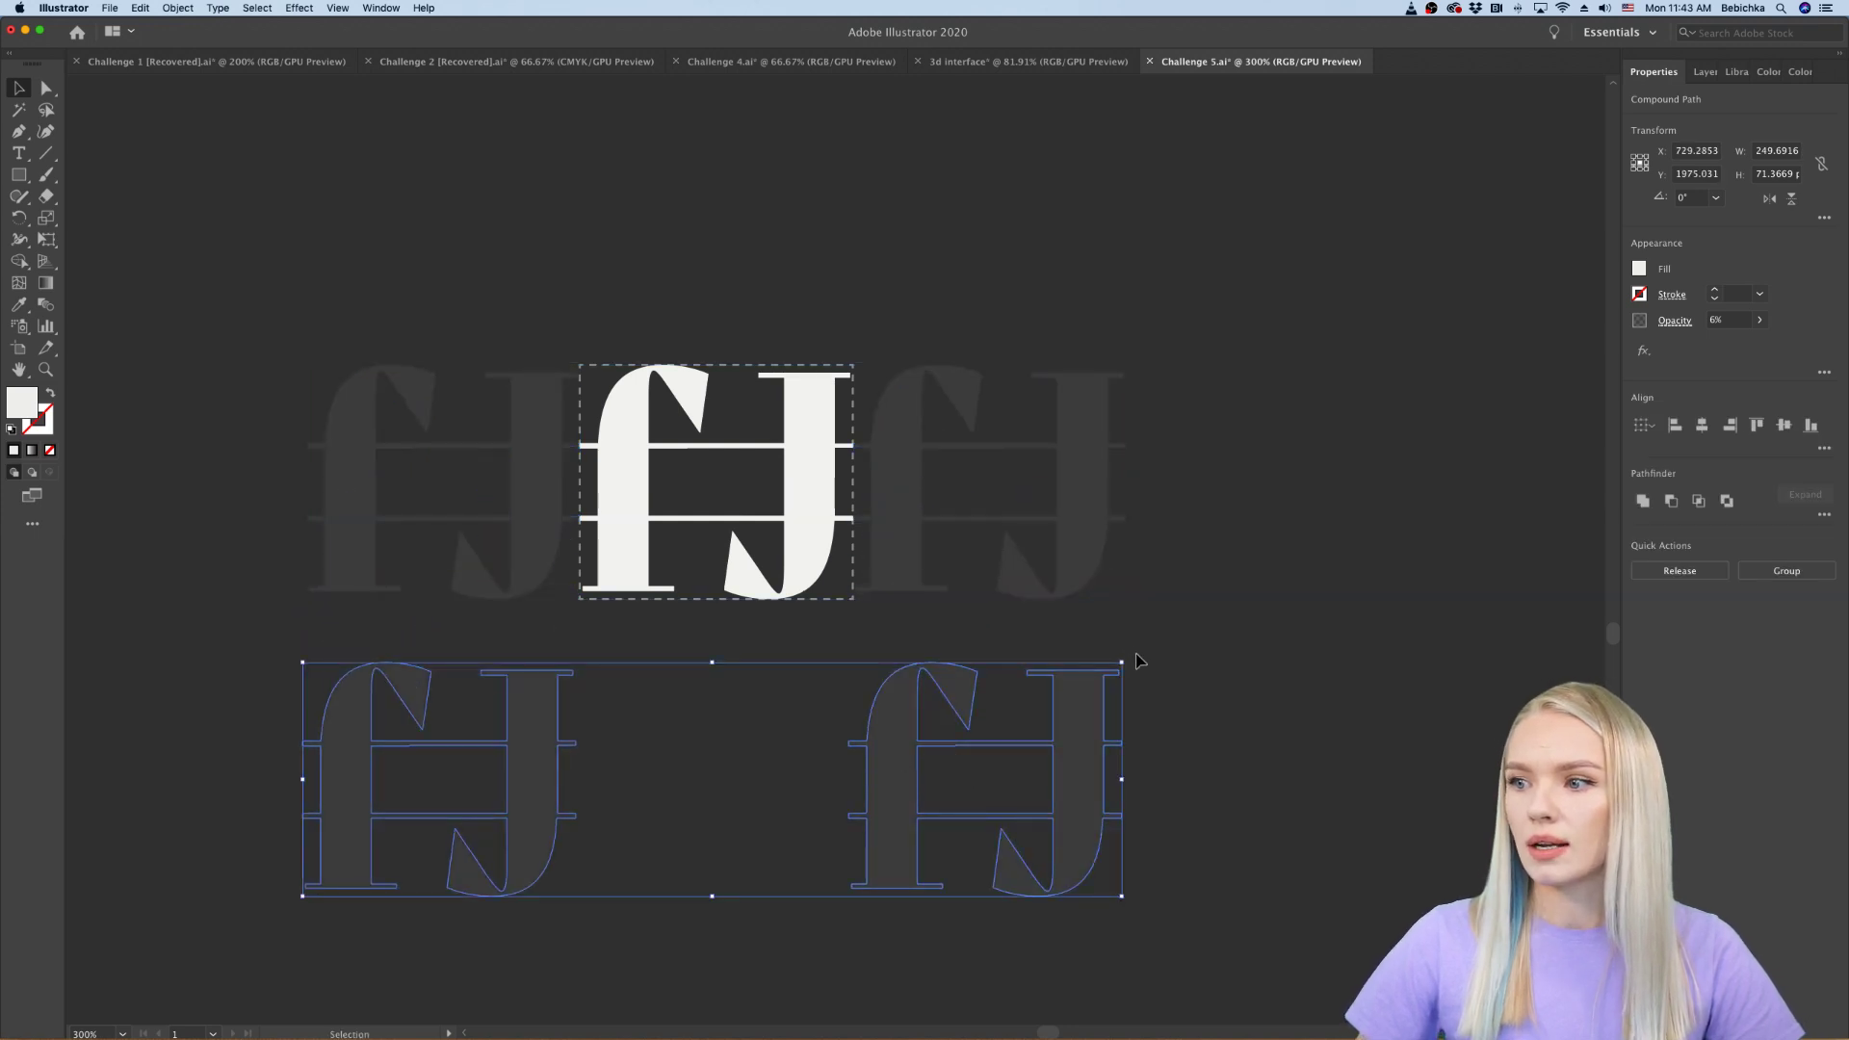
pyautogui.moveTo(1128, 659); pyautogui.dragTo(807, 994)
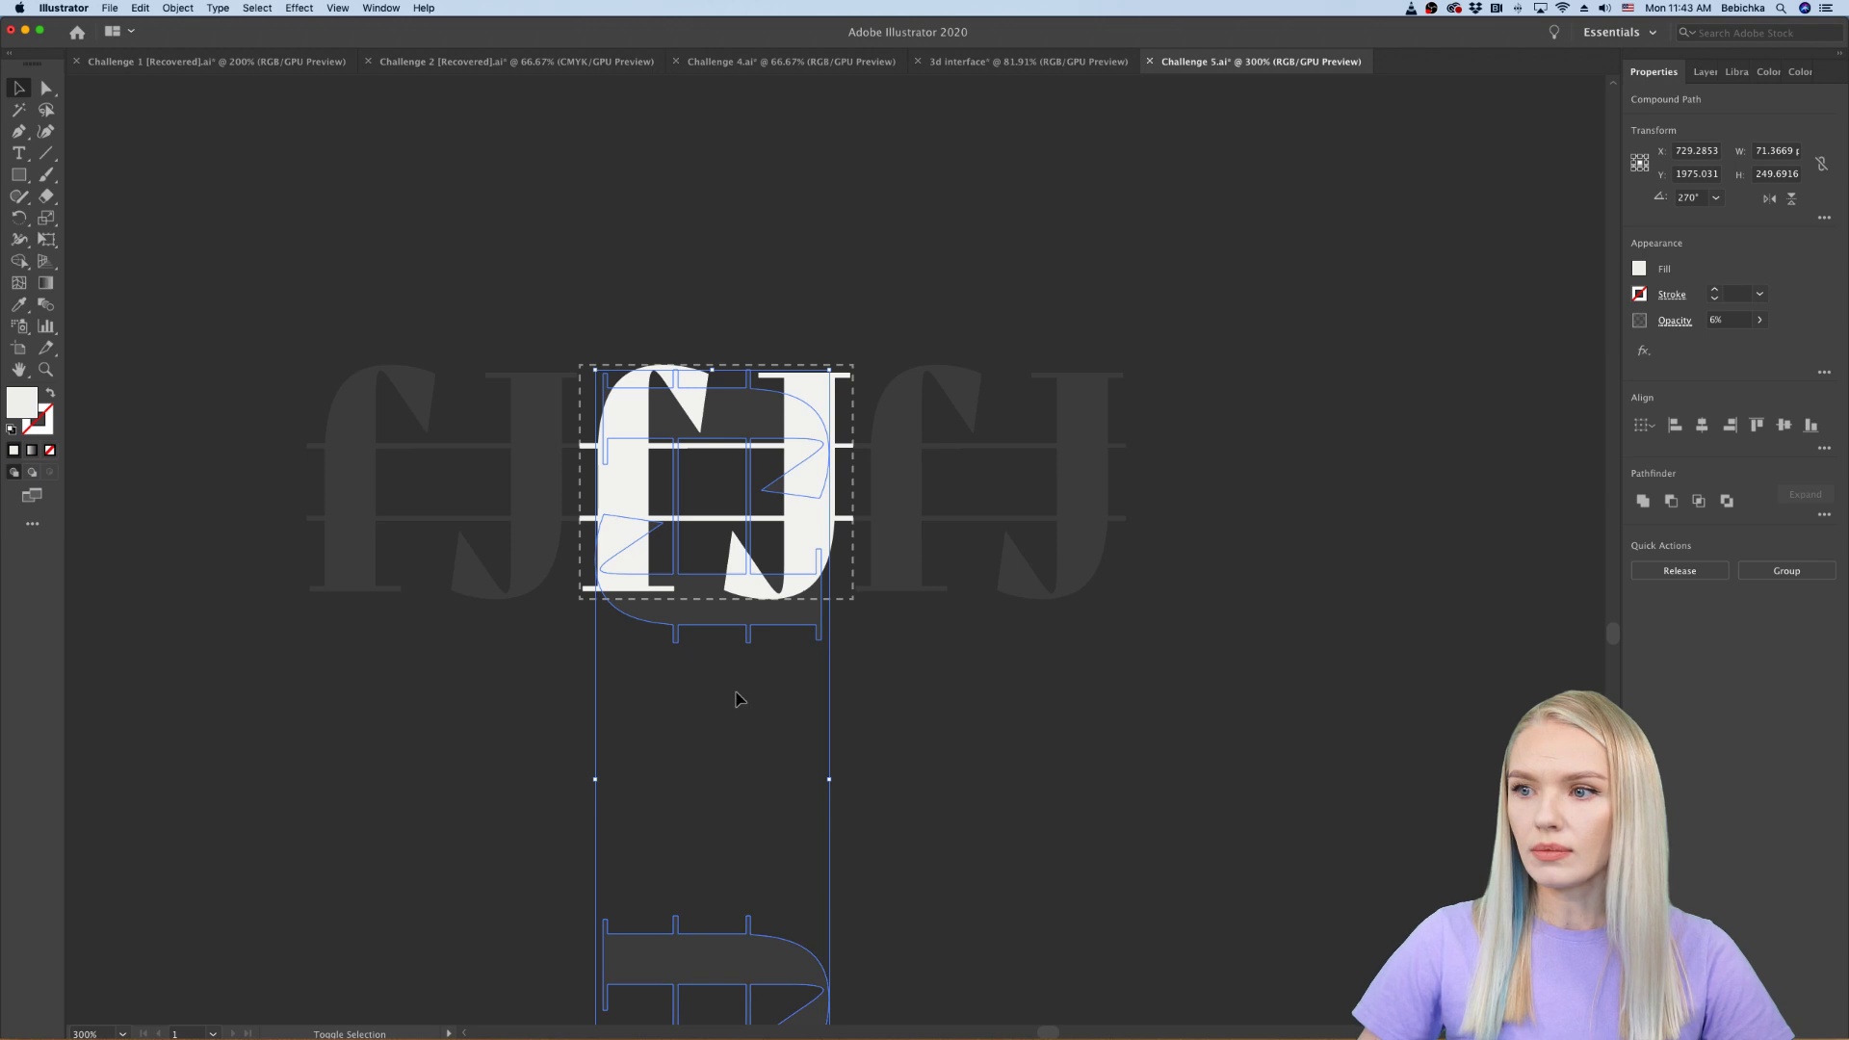
# Step: Place the two rotated faded lettermarks directly above and below the dashed rectangle around the fJ lettermark
pyautogui.click(924, 674)
pyautogui.moveTo(706, 569); pyautogui.dragTo(708, 339)
pyautogui.moveTo(729, 975); pyautogui.dragTo(732, 658)
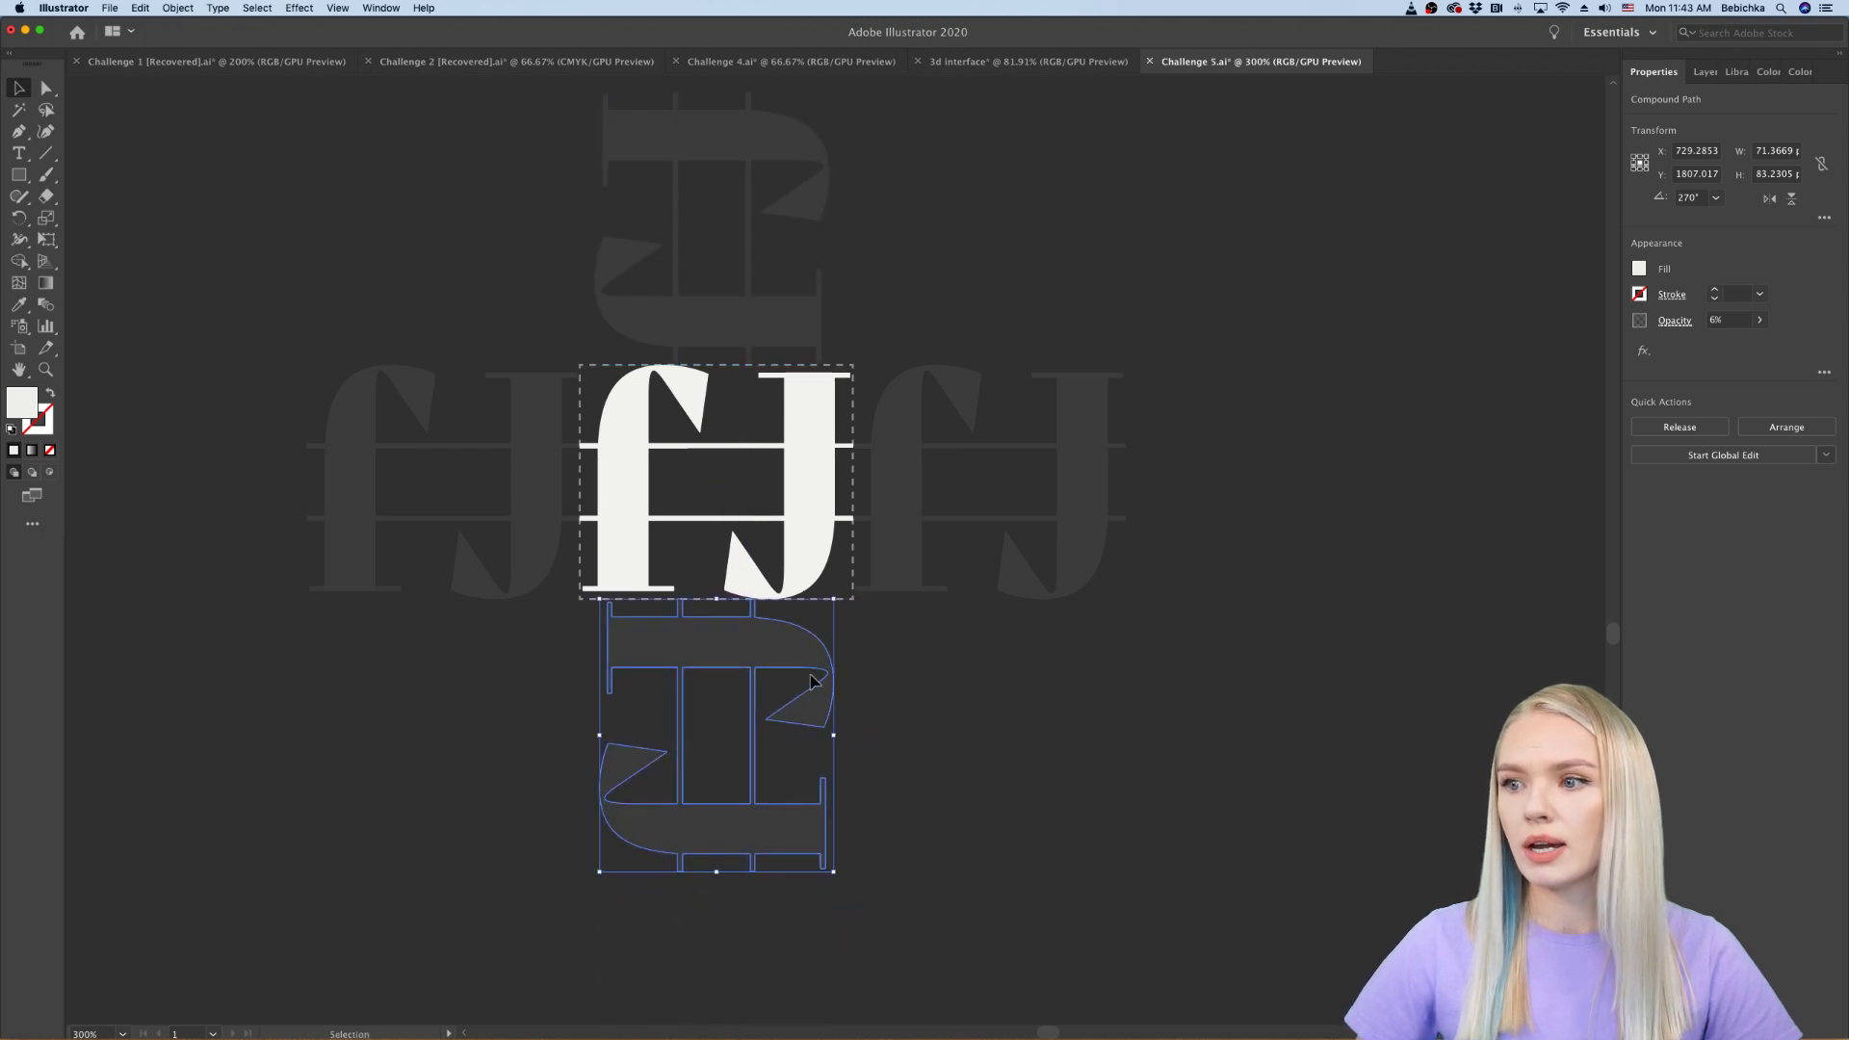
pyautogui.click(876, 702)
pyautogui.keyDown('alt'); pyautogui.scroll(-1, 864, 718); pyautogui.keyUp('alt')
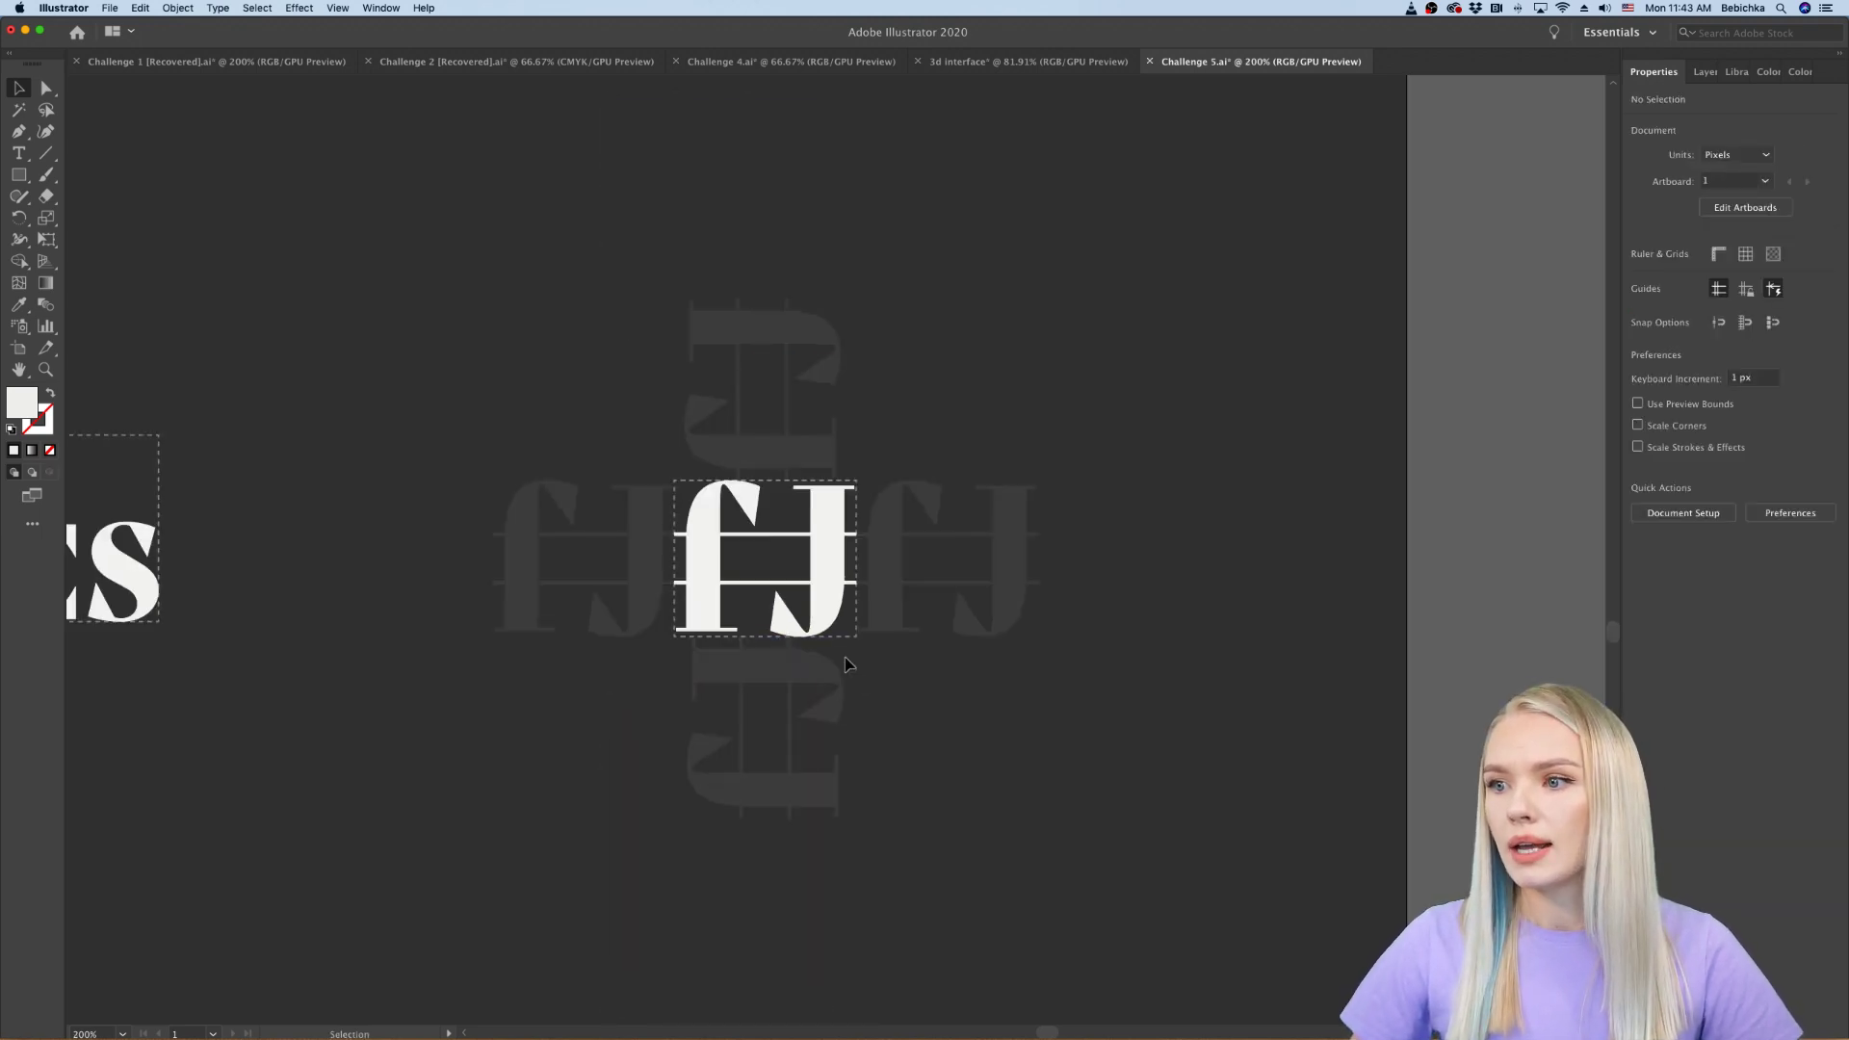
# Step: Duplicate the lettermark's dashed rectangle and enlarge the copy to about 250 × 238 px around all four faded lettermarks
pyautogui.moveTo(844, 646); pyautogui.dragTo(1027, 645)
pyautogui.moveTo(856, 558); pyautogui.dragTo(513, 546)
pyautogui.scroll(2, 474, 573)
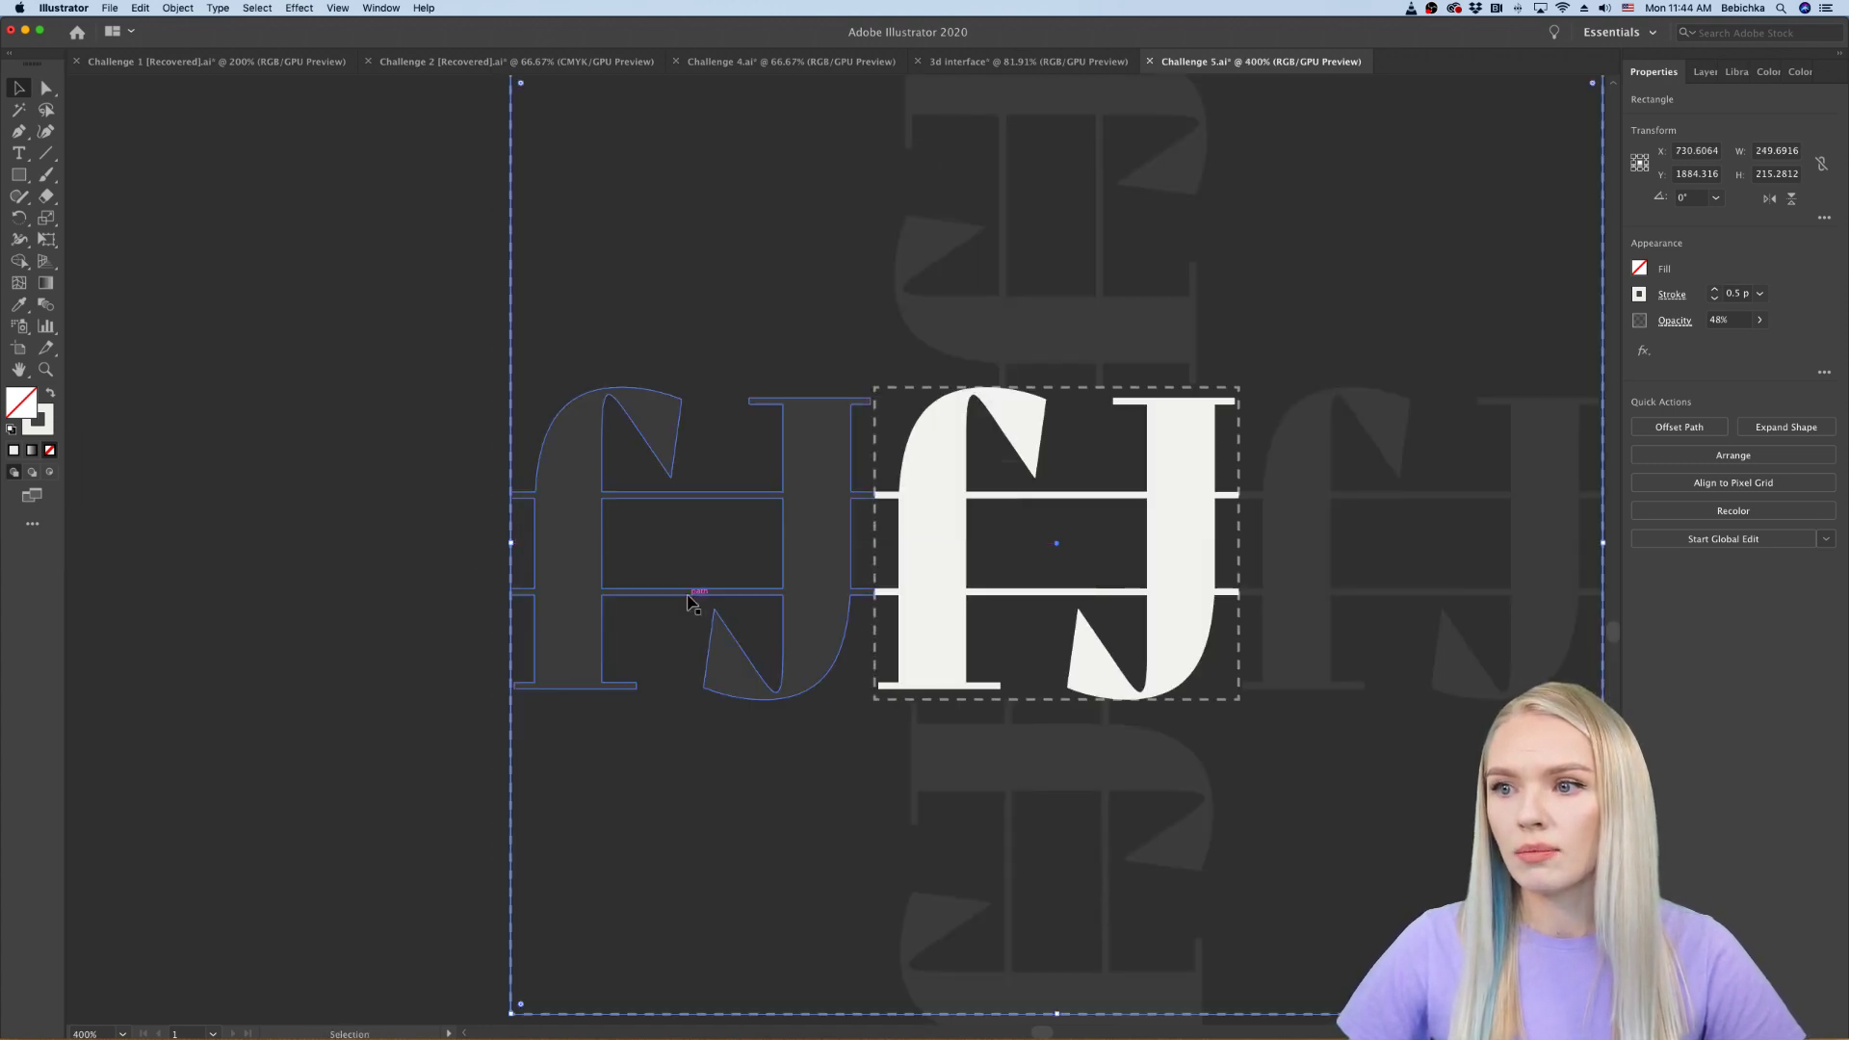
pyautogui.scroll(-2, 692, 600)
pyautogui.scroll(2, 692, 600)
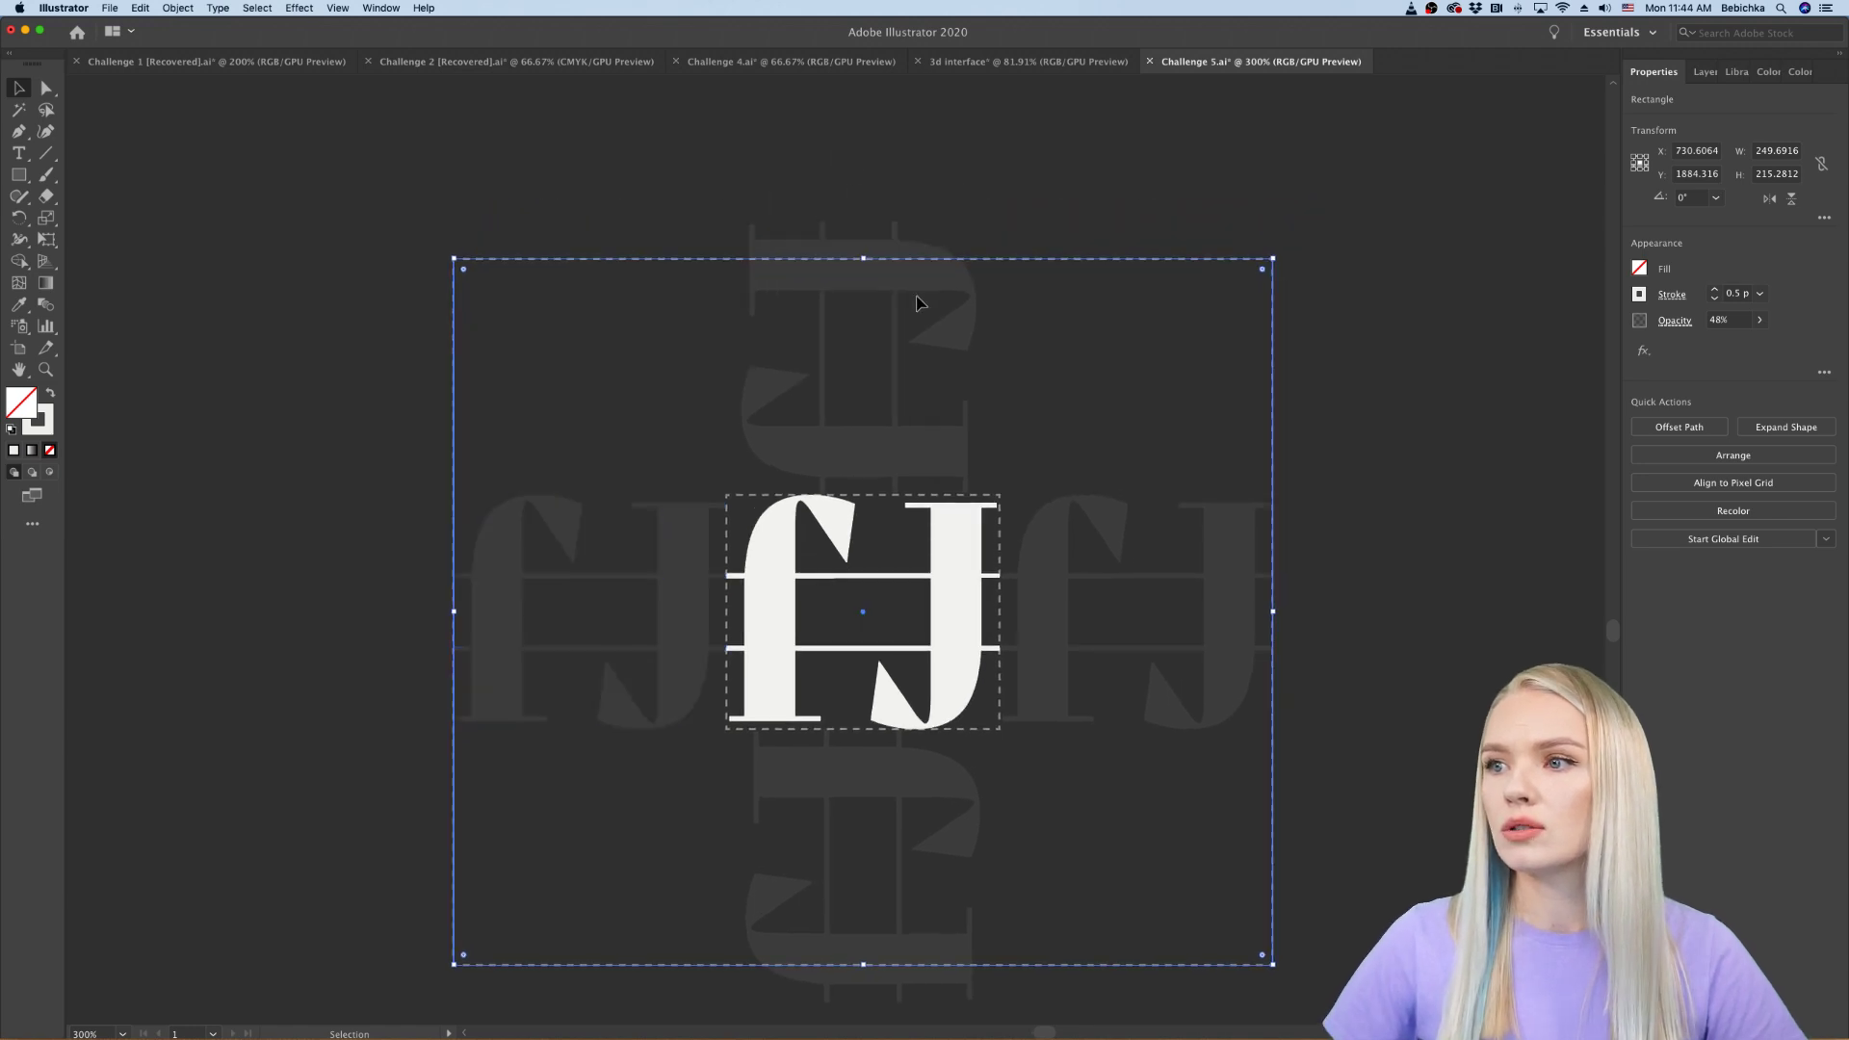
pyautogui.moveTo(863, 262); pyautogui.dragTo(866, 223)
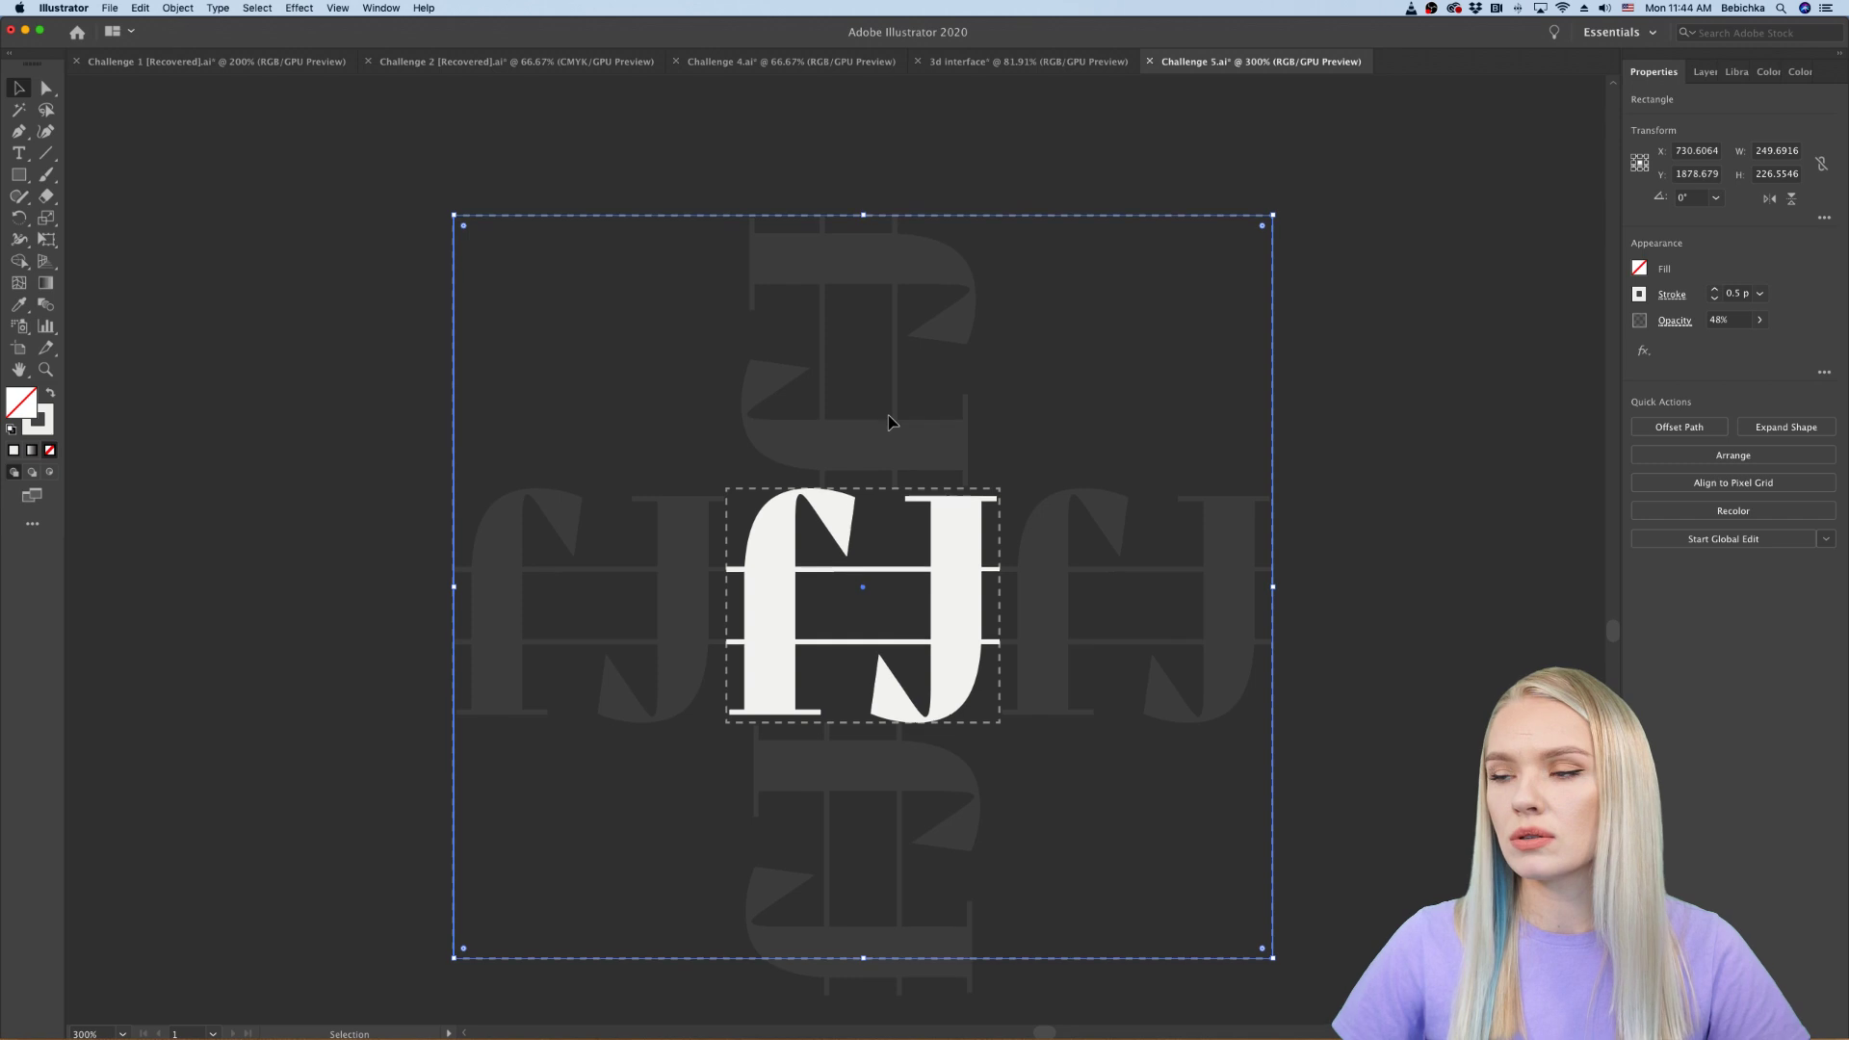
pyautogui.scroll(-2, 867, 577)
pyautogui.moveTo(867, 825); pyautogui.dragTo(866, 858)
pyautogui.scroll(-2, 855, 898)
pyautogui.scroll(-1, 852, 898)
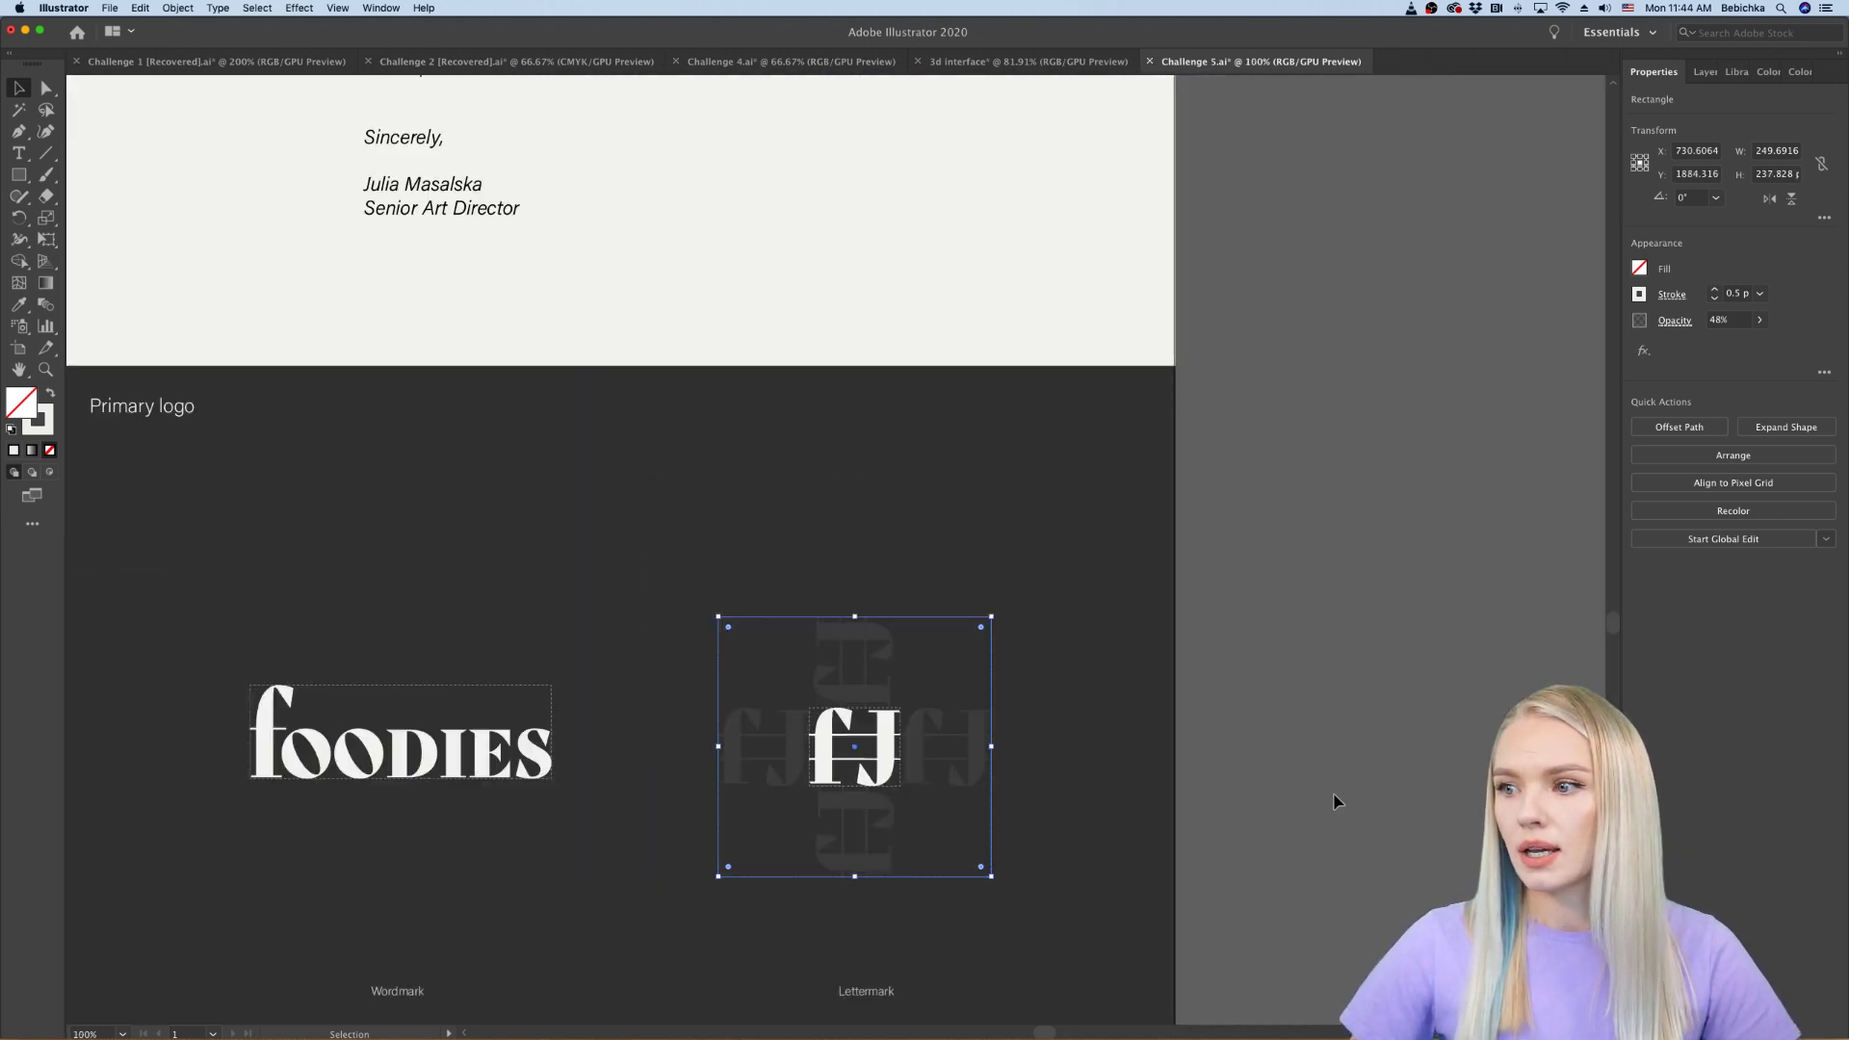
pyautogui.click(1332, 805)
# Step: Copy the letter D out of the Foodies wordmark and place it centered directly above the wordmark's dashed rectangle
pyautogui.scroll(-3, 1338, 801)
pyautogui.hscroll(-3, 1342, 801)
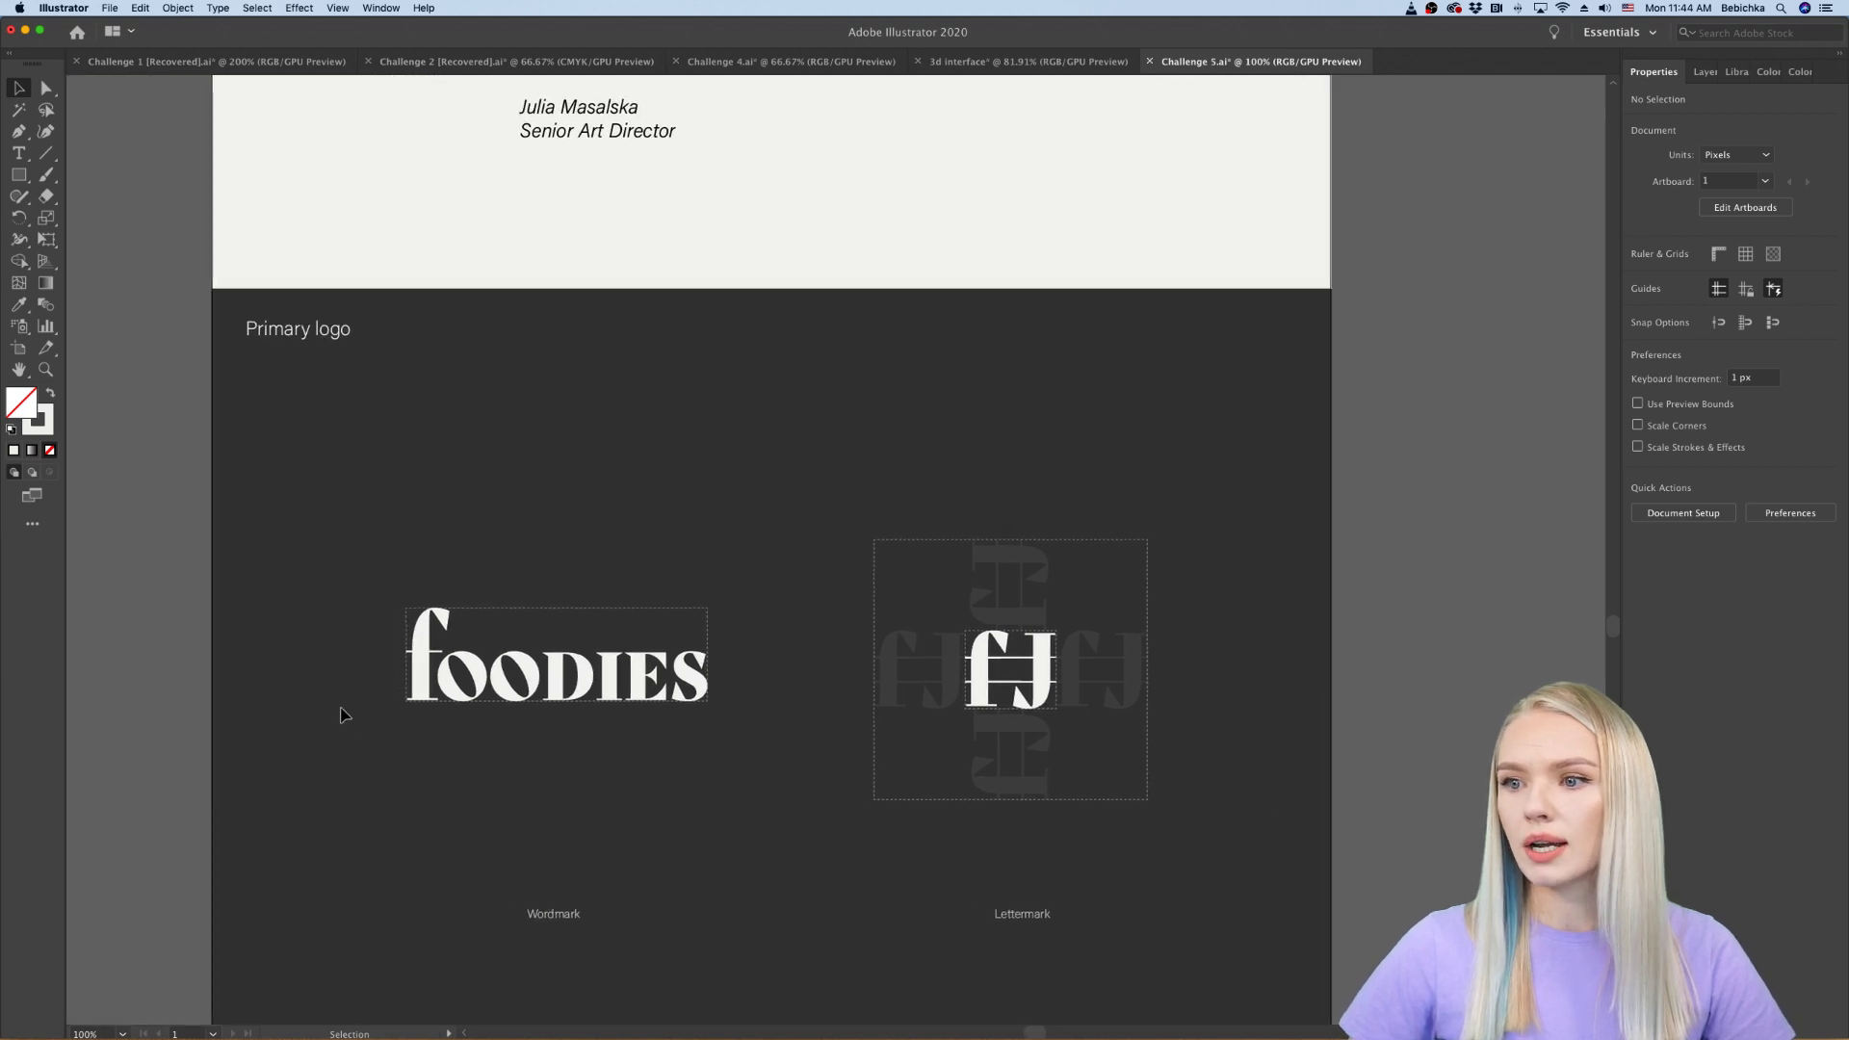
pyautogui.doubleClick(561, 678)
pyautogui.press('a')
pyautogui.doubleClick(1441, 628)
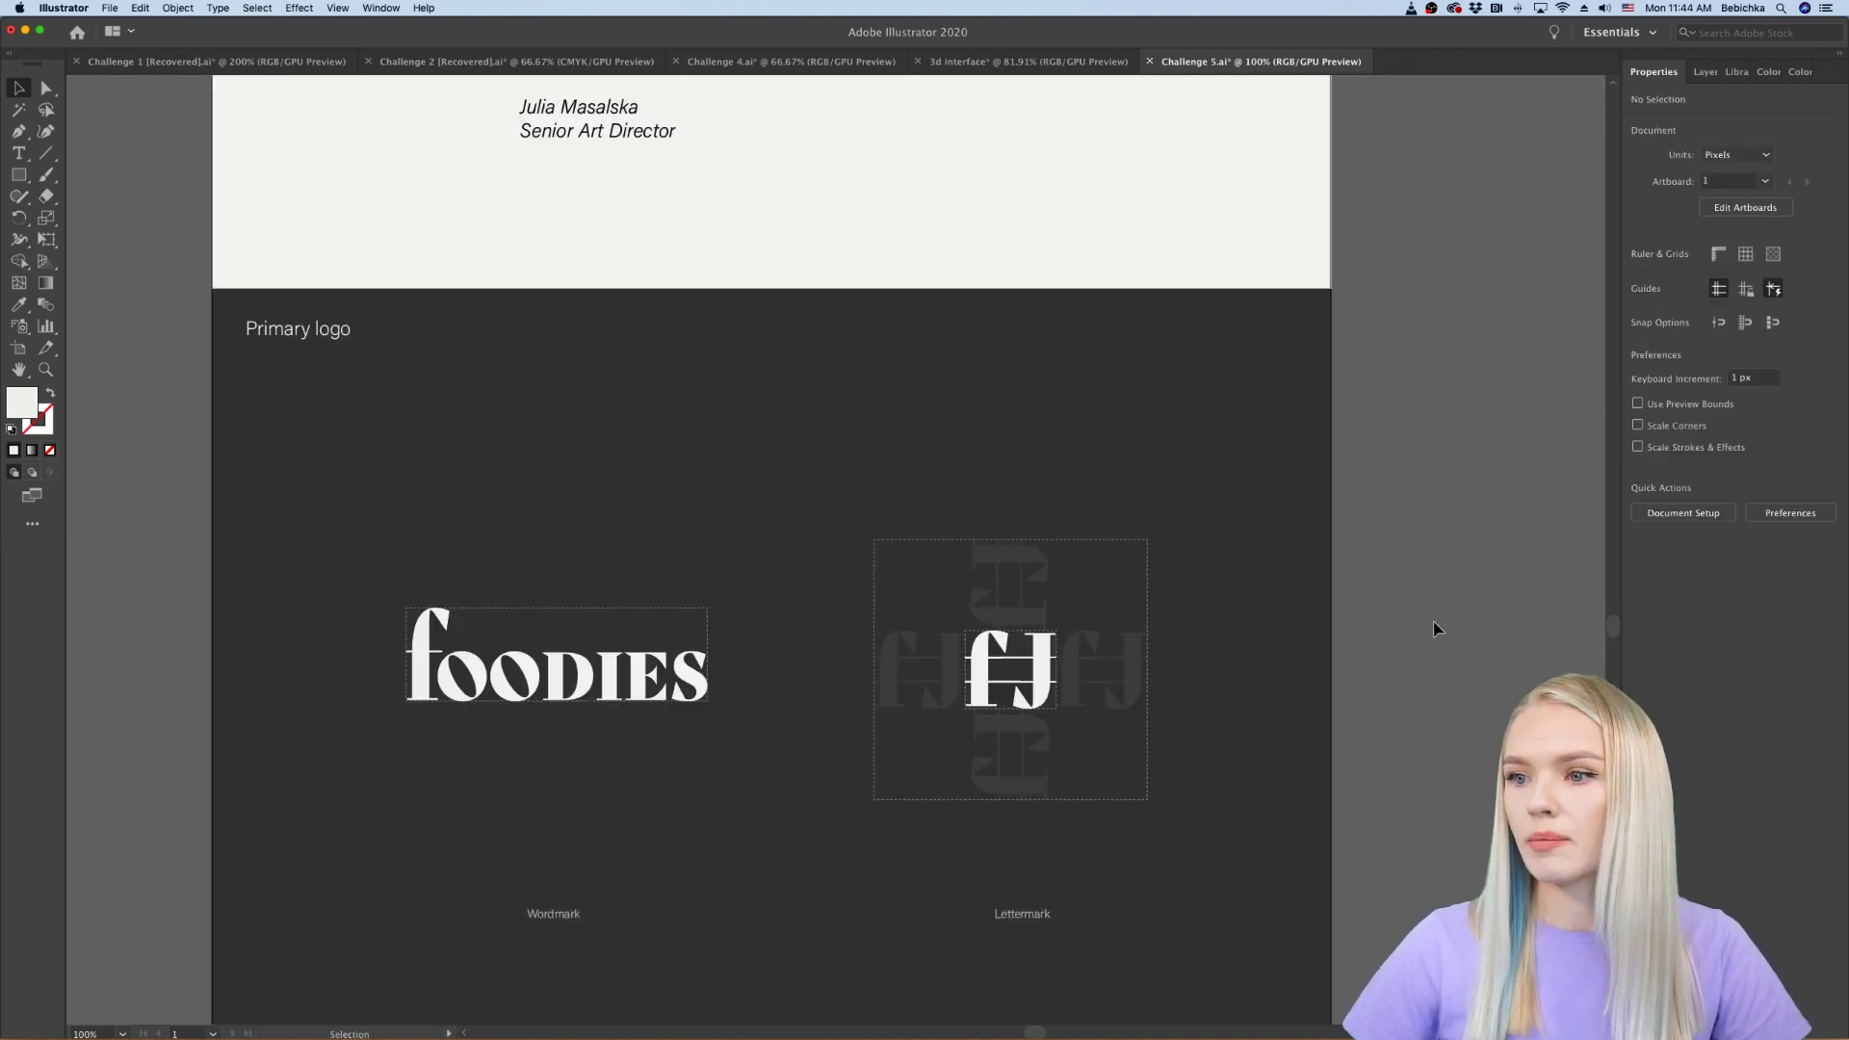
pyautogui.press('v')
pyautogui.press('super+v')
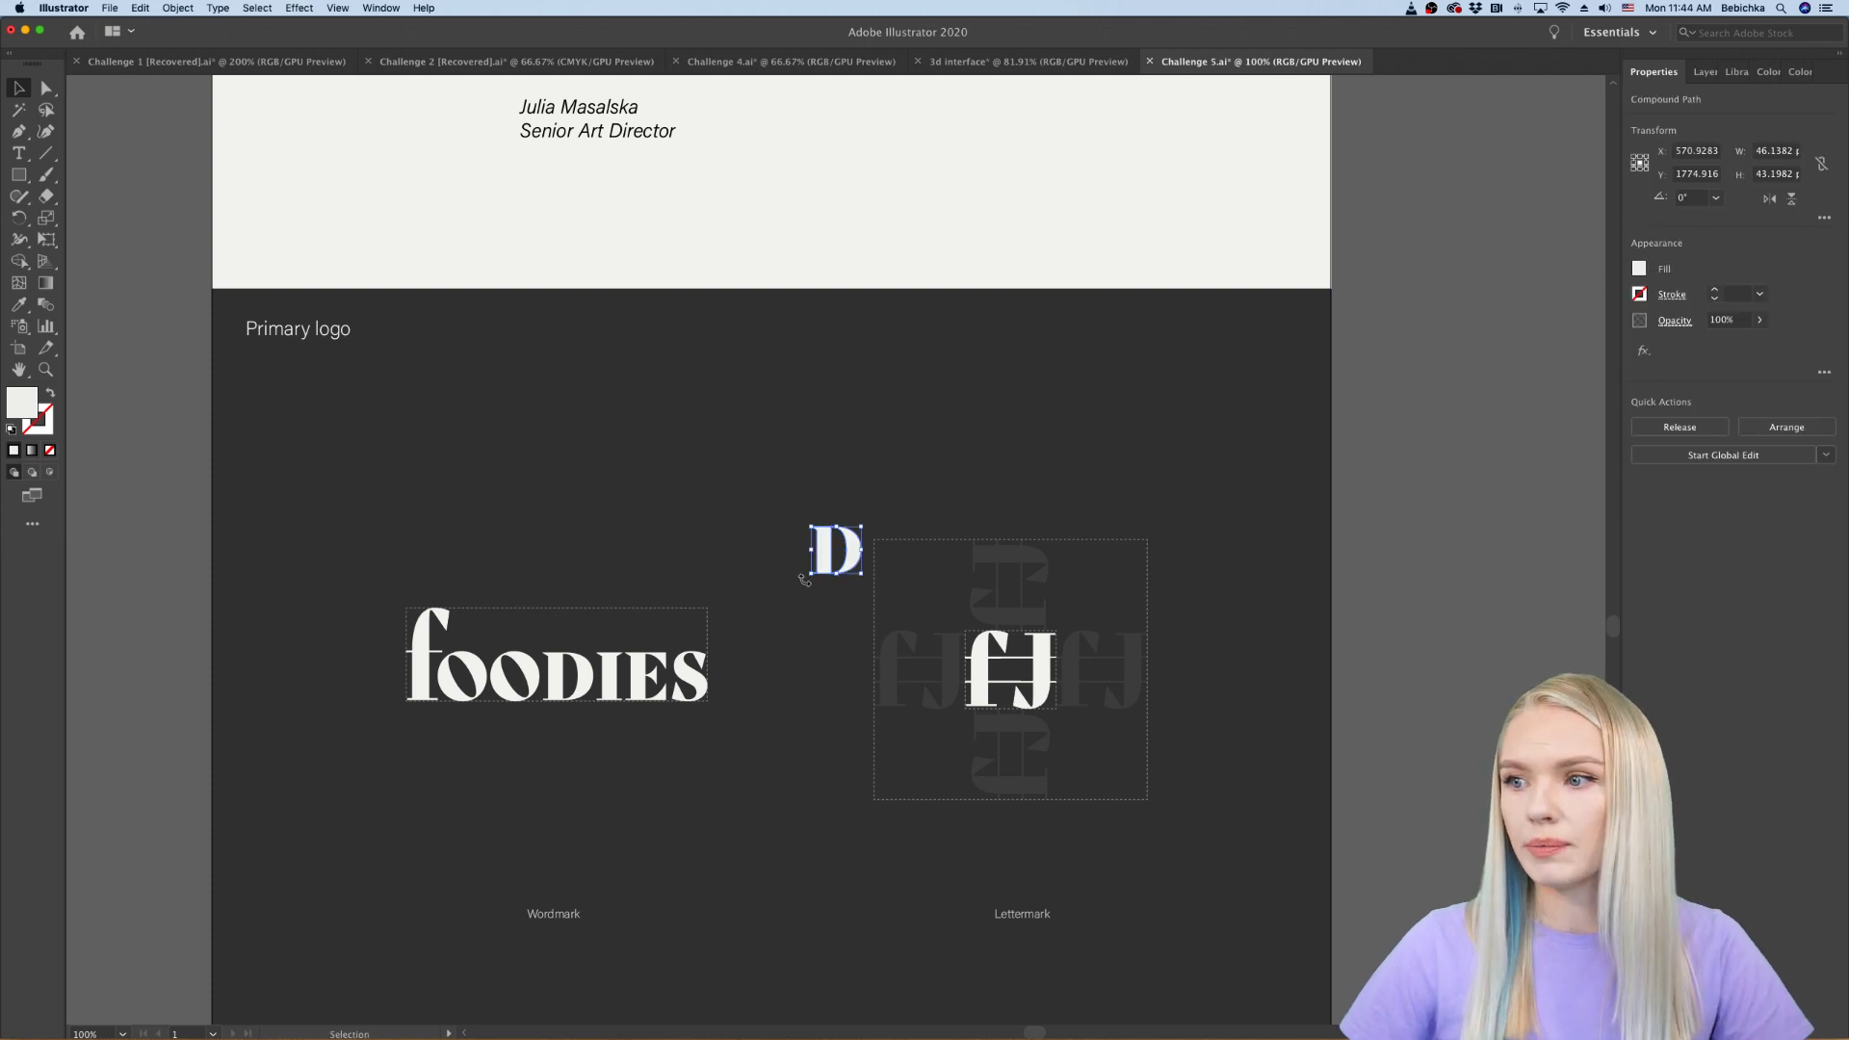
pyautogui.moveTo(841, 571); pyautogui.dragTo(571, 599)
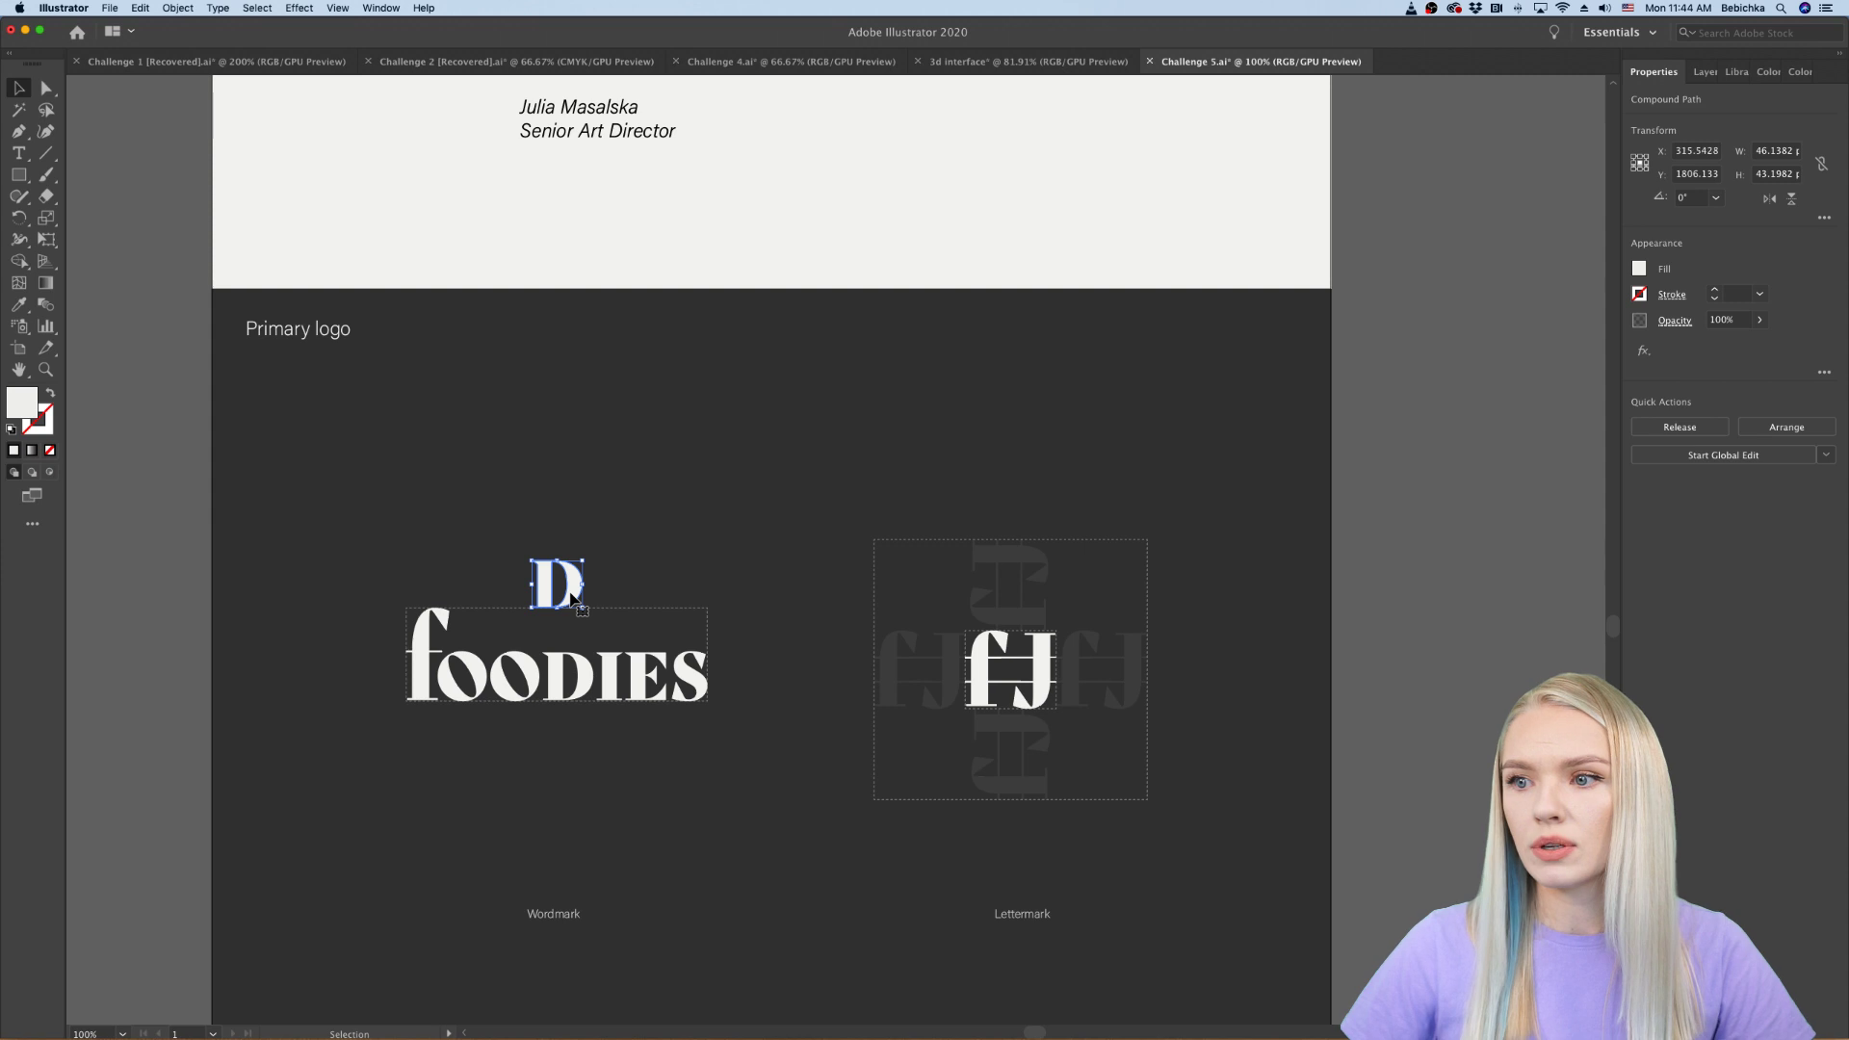
# Step: Rotate the letter D copy to 90° and seat it on the upper edge of the wordmark's dashed rectangle
pyautogui.scroll(2, 571, 597)
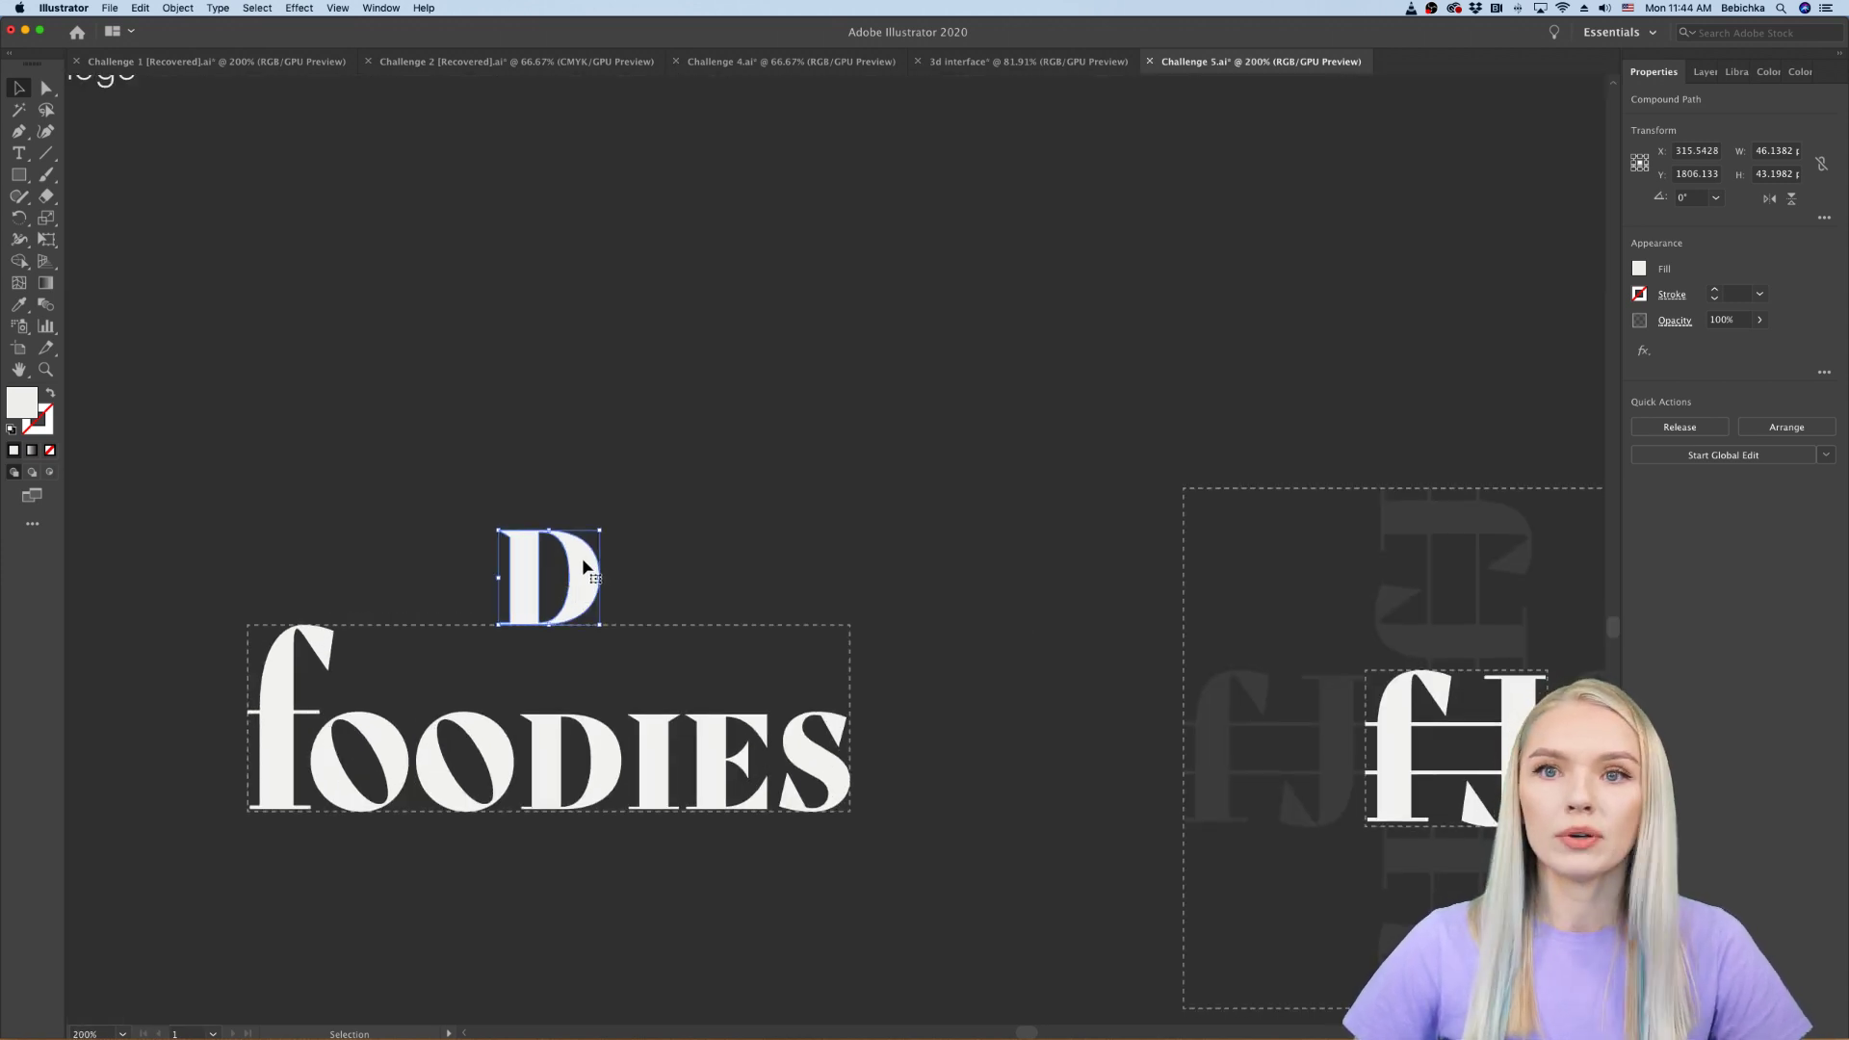
pyautogui.moveTo(491, 523); pyautogui.dragTo(508, 631)
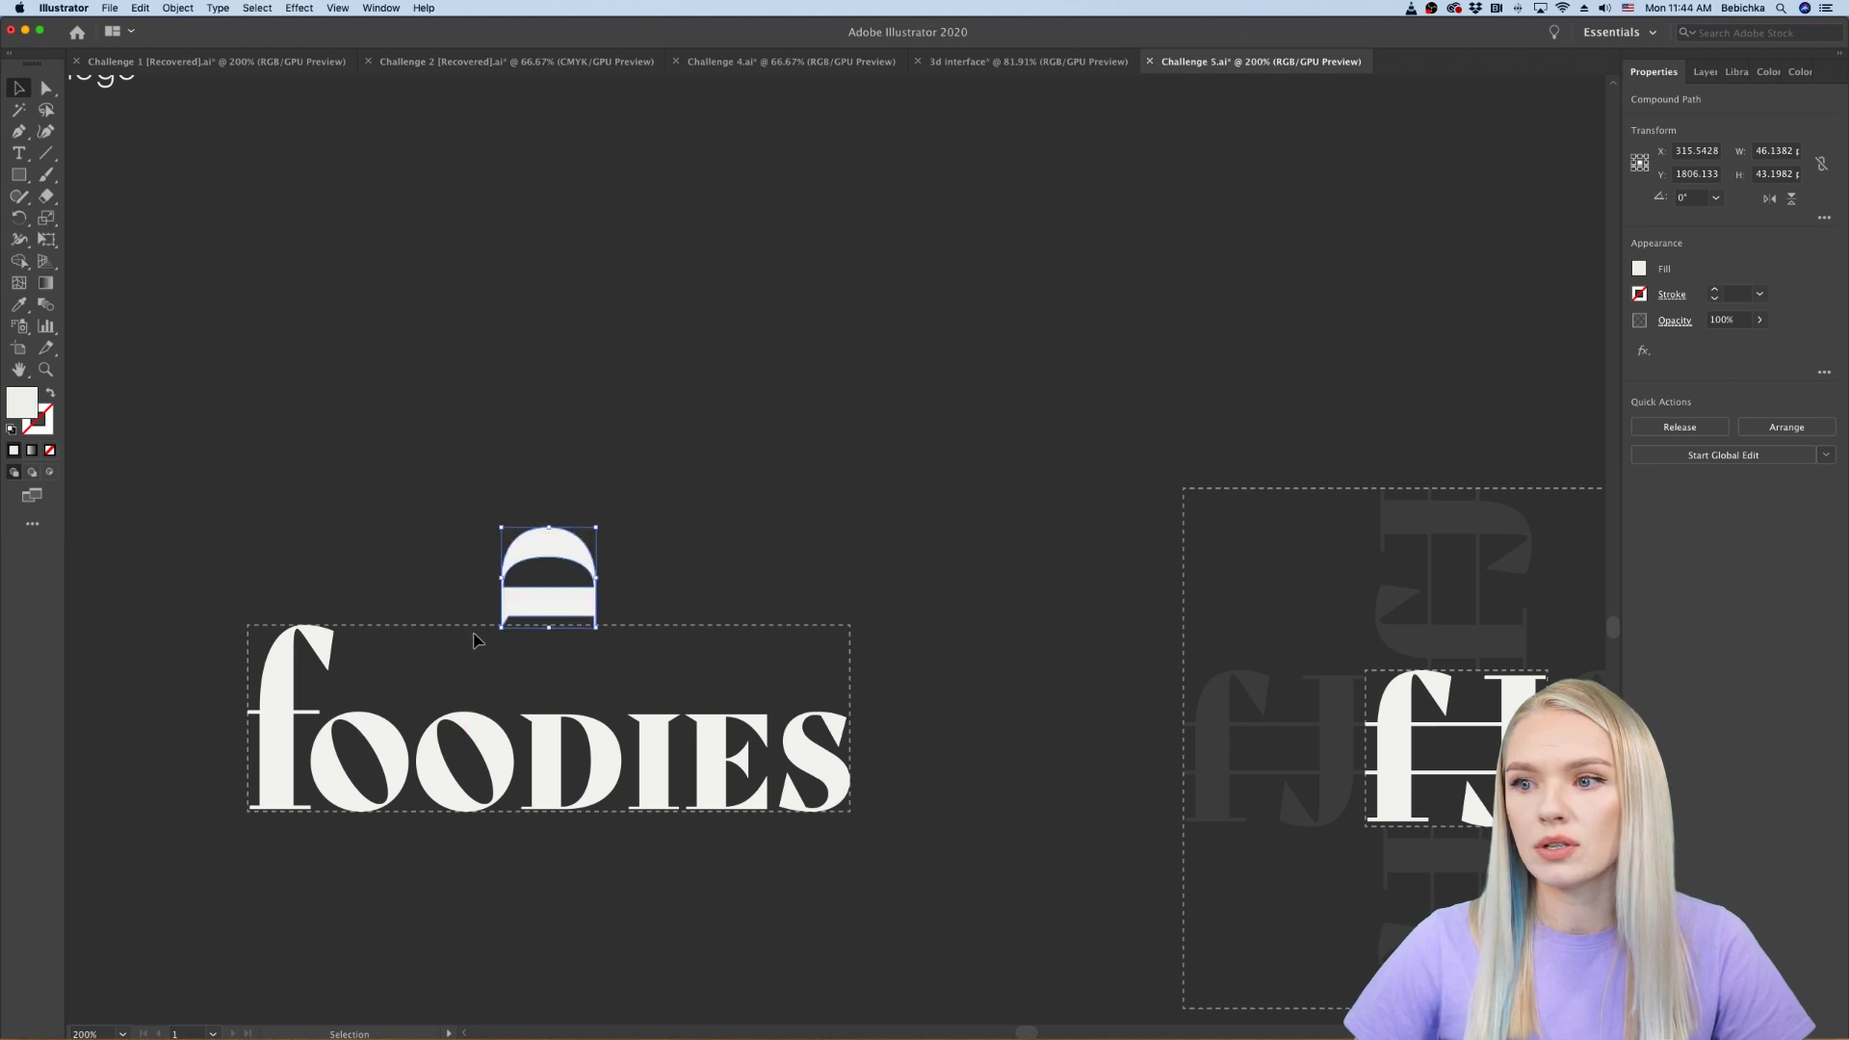
pyautogui.moveTo(580, 598); pyautogui.dragTo(583, 605)
pyautogui.click(622, 595)
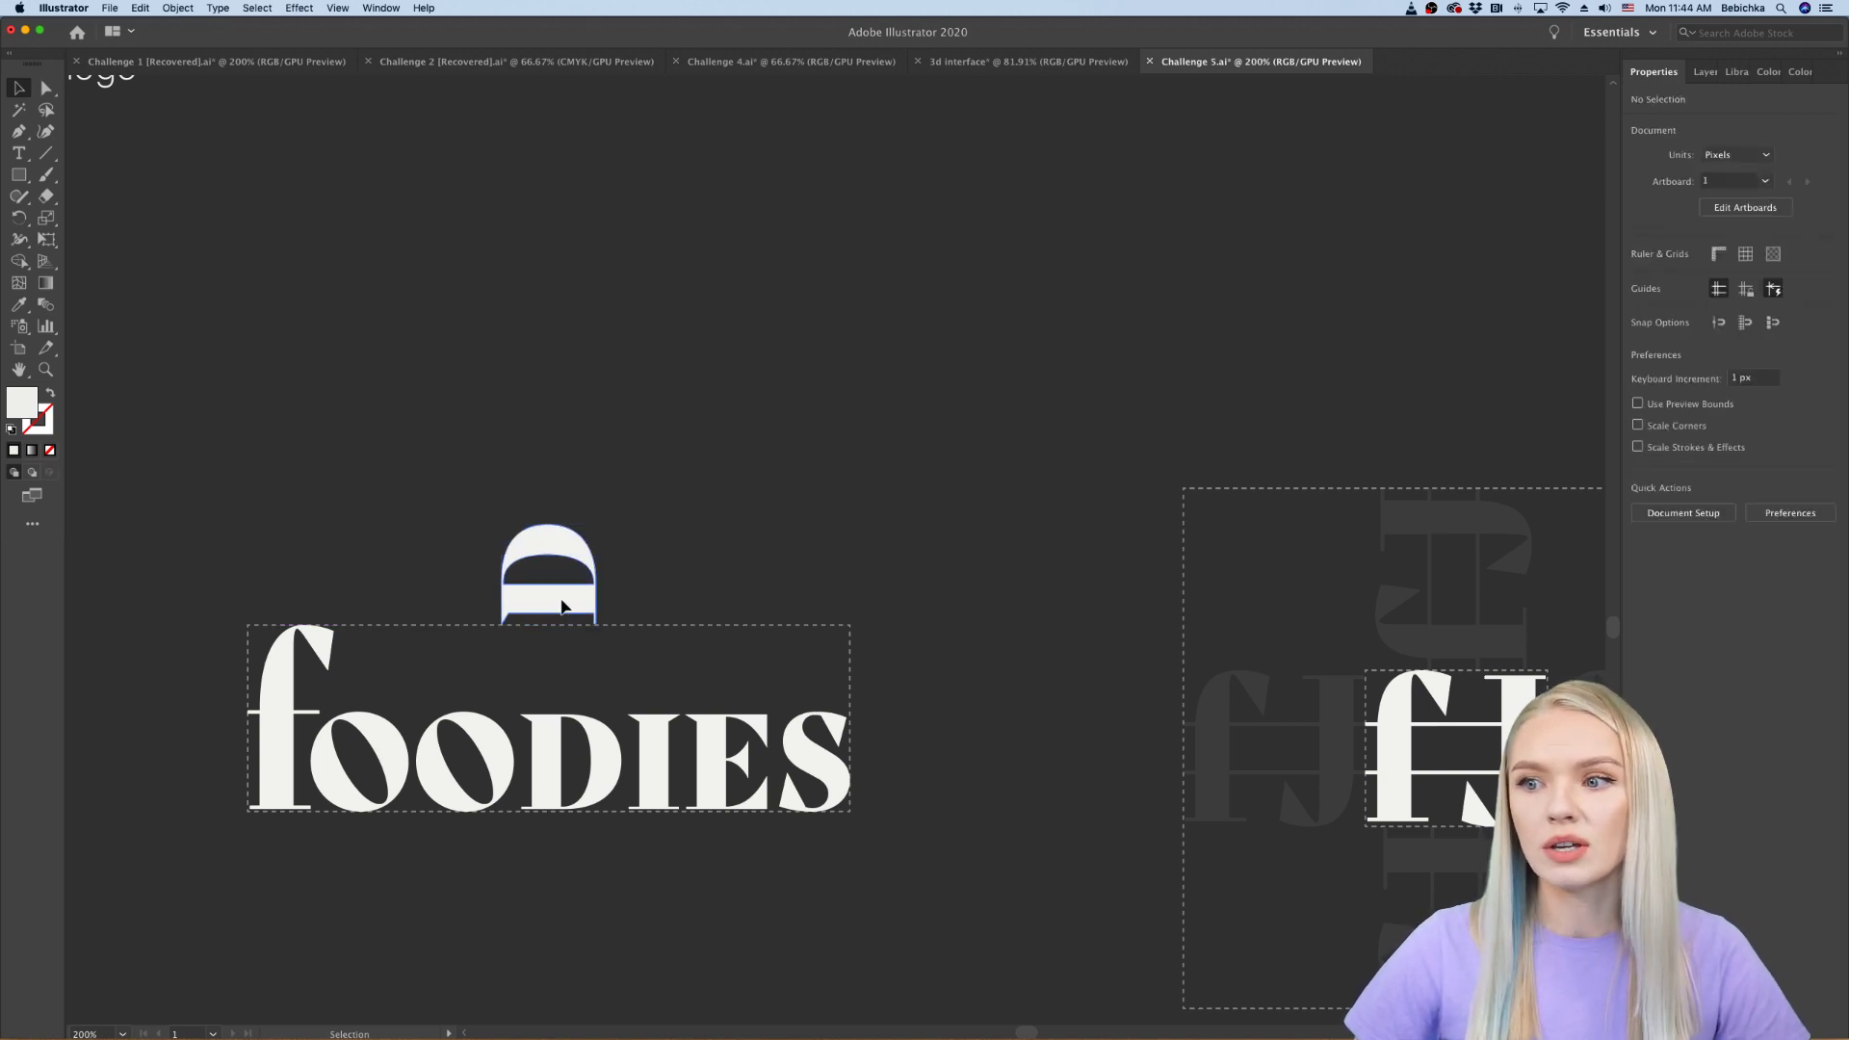
# Step: Sample the faded lettermark's appearance with the Eyedropper to give the rotated D the same 6% opacity
pyautogui.click(19, 307)
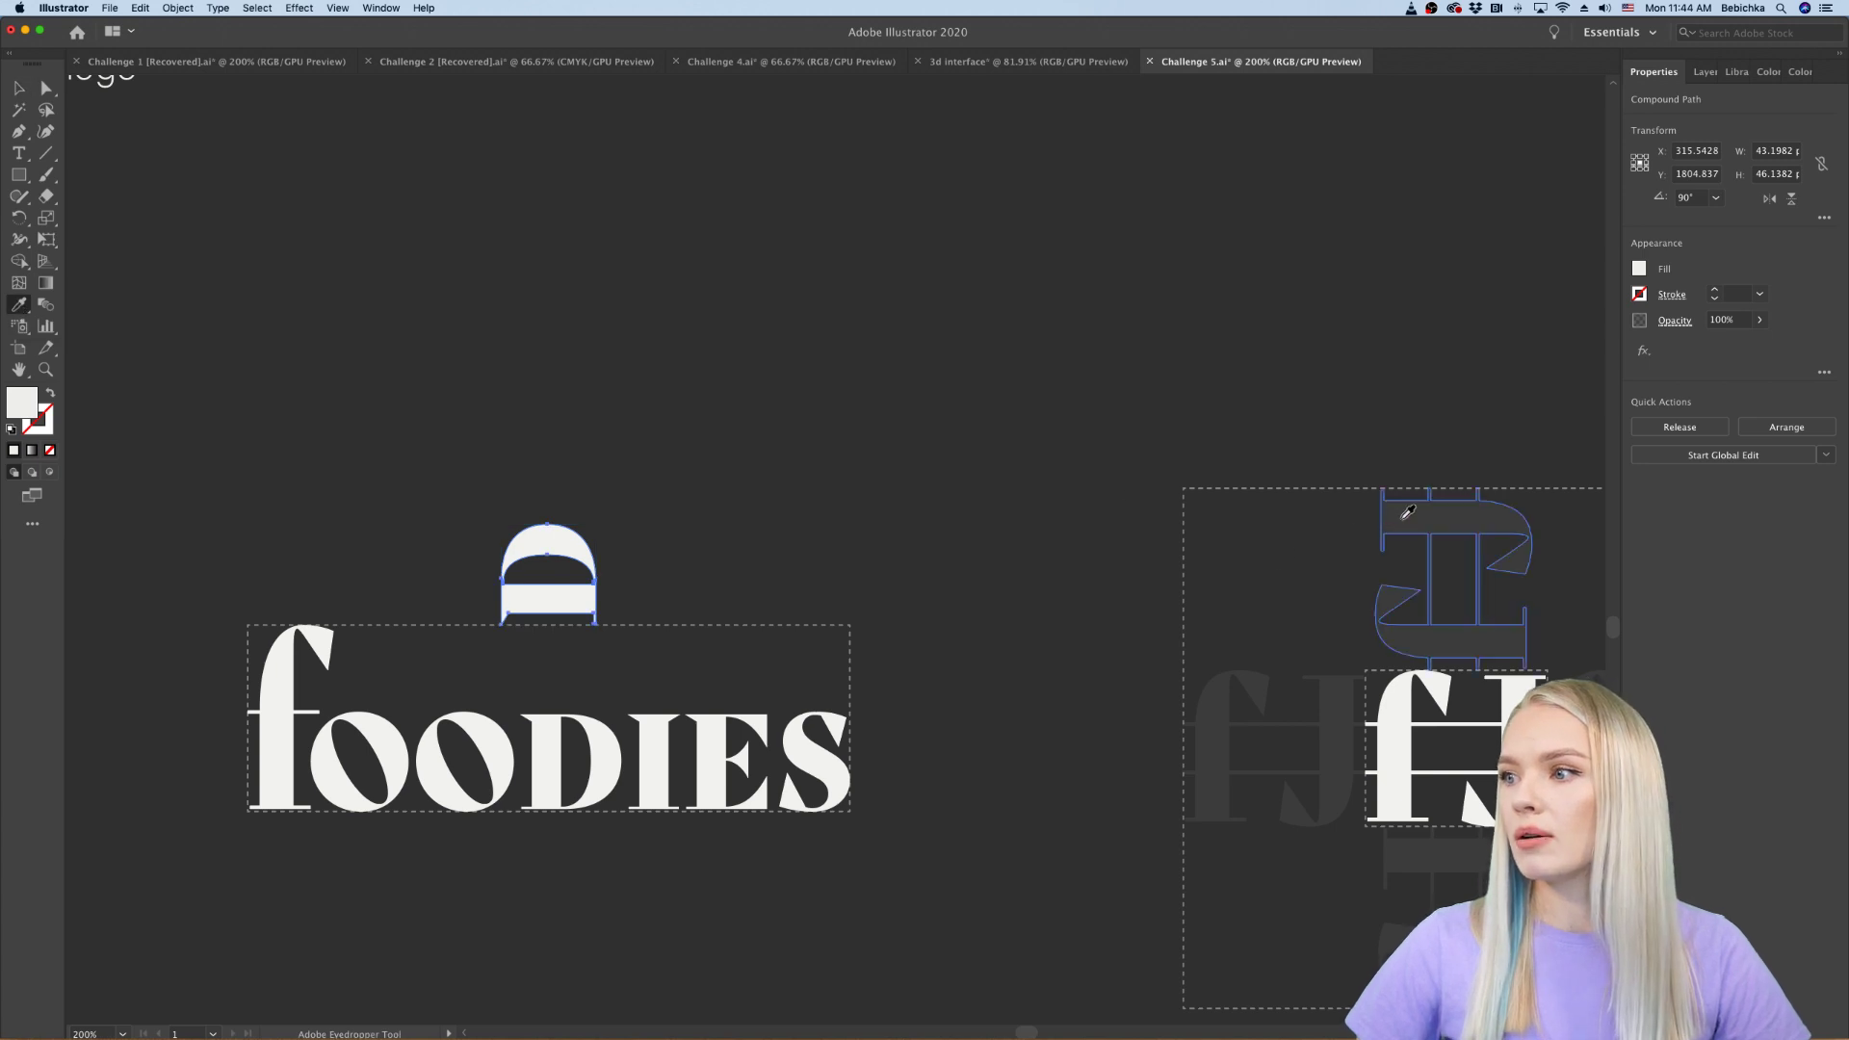
pyautogui.click(1405, 511)
pyautogui.click(11, 90)
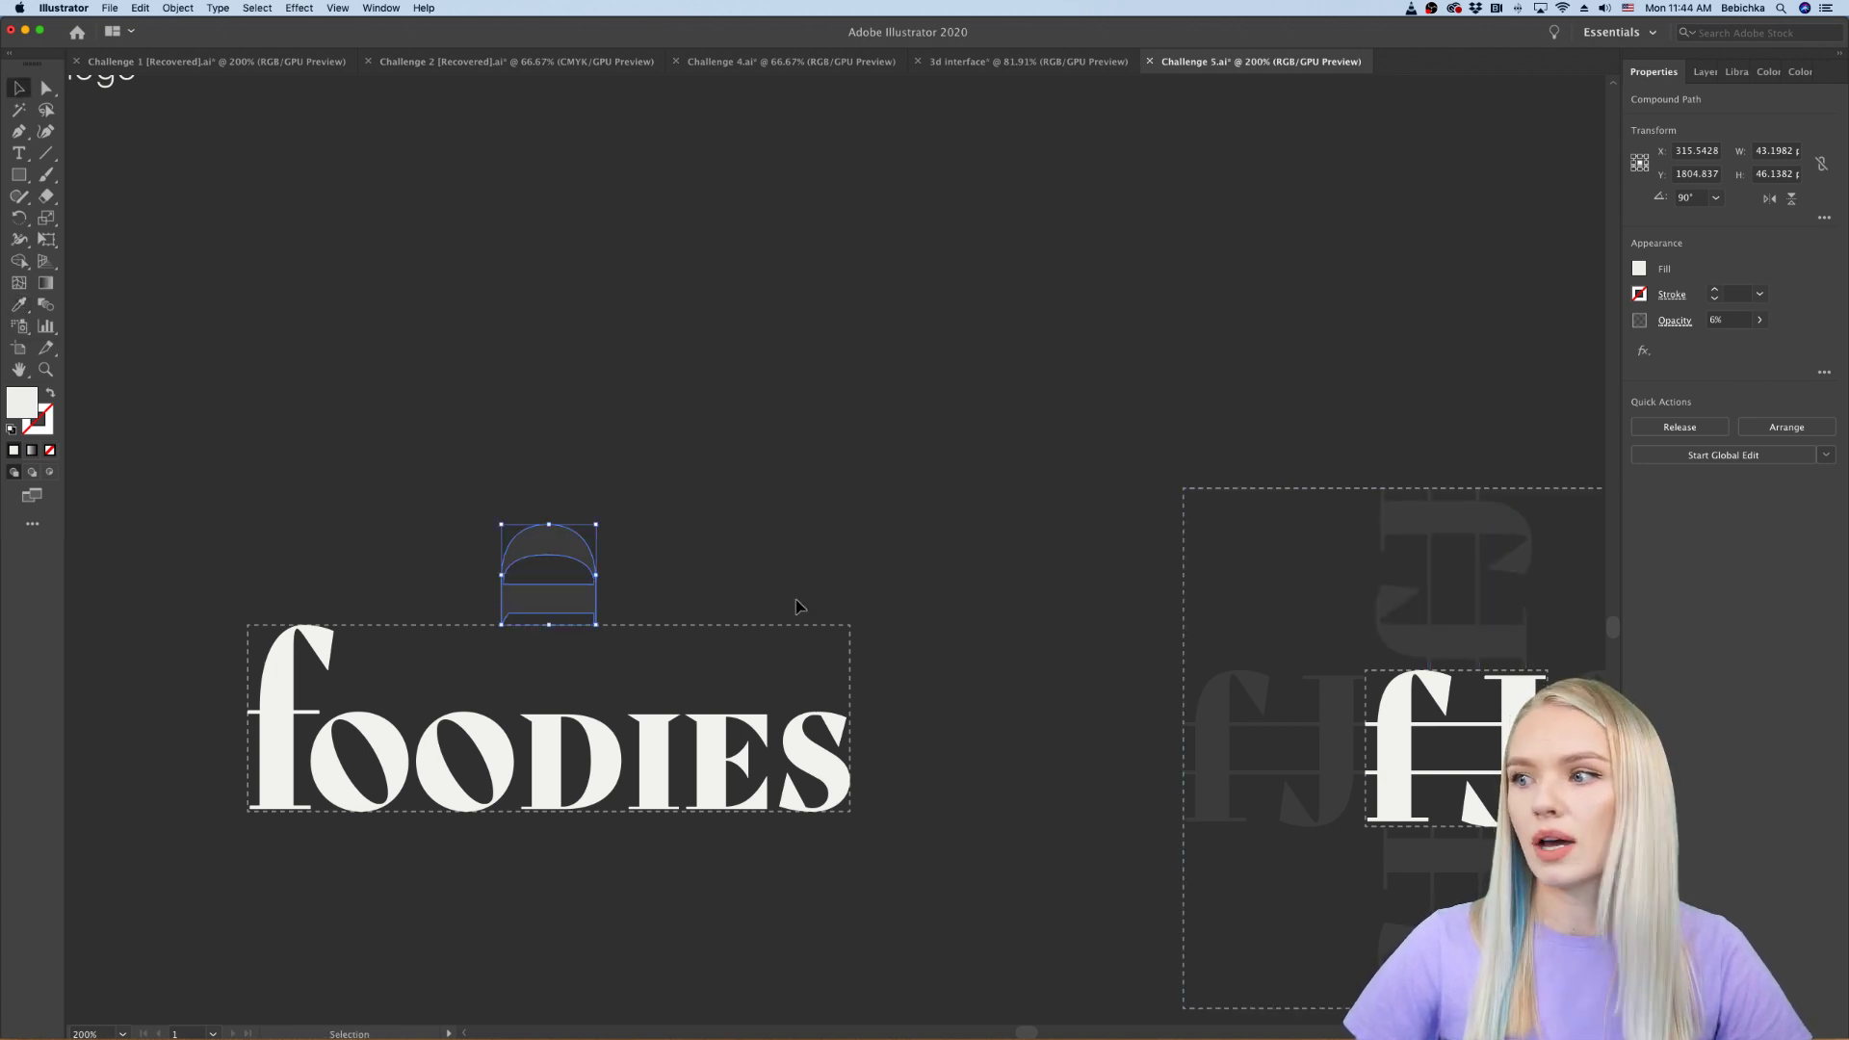
# Step: Copy the faded D below the wordmark's dashed rectangle, and place upright copies against its left and right edges
pyautogui.moveTo(568, 550); pyautogui.dragTo(963, 755)
pyautogui.moveTo(877, 708); pyautogui.dragTo(227, 742)
pyautogui.click(427, 878)
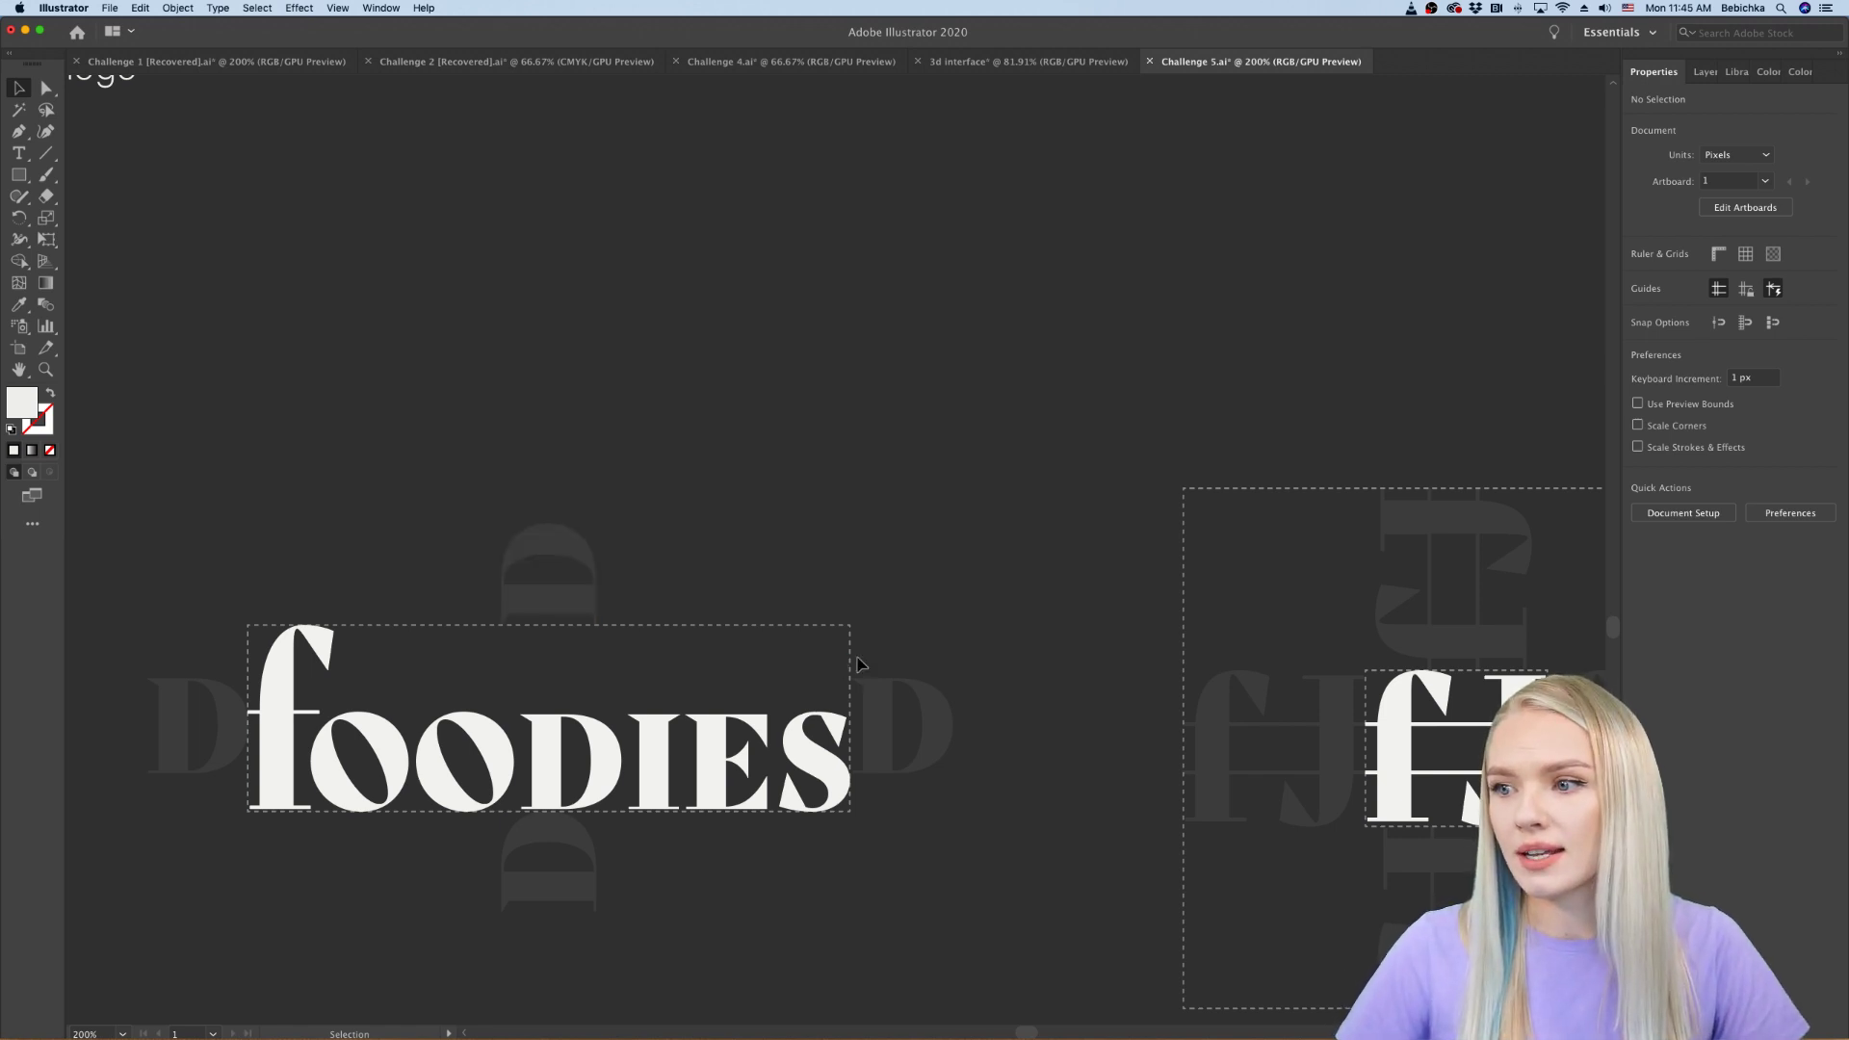
# Step: Duplicate the wordmark's dashed rectangle and enlarge the copy to about 369 × 178 px around all four faded D letters
pyautogui.moveTo(863, 661); pyautogui.dragTo(960, 665)
pyautogui.moveTo(358, 717); pyautogui.dragTo(147, 715)
pyautogui.moveTo(551, 594); pyautogui.dragTo(556, 525)
pyautogui.moveTo(552, 844); pyautogui.dragTo(552, 912)
pyautogui.press('super+minus')
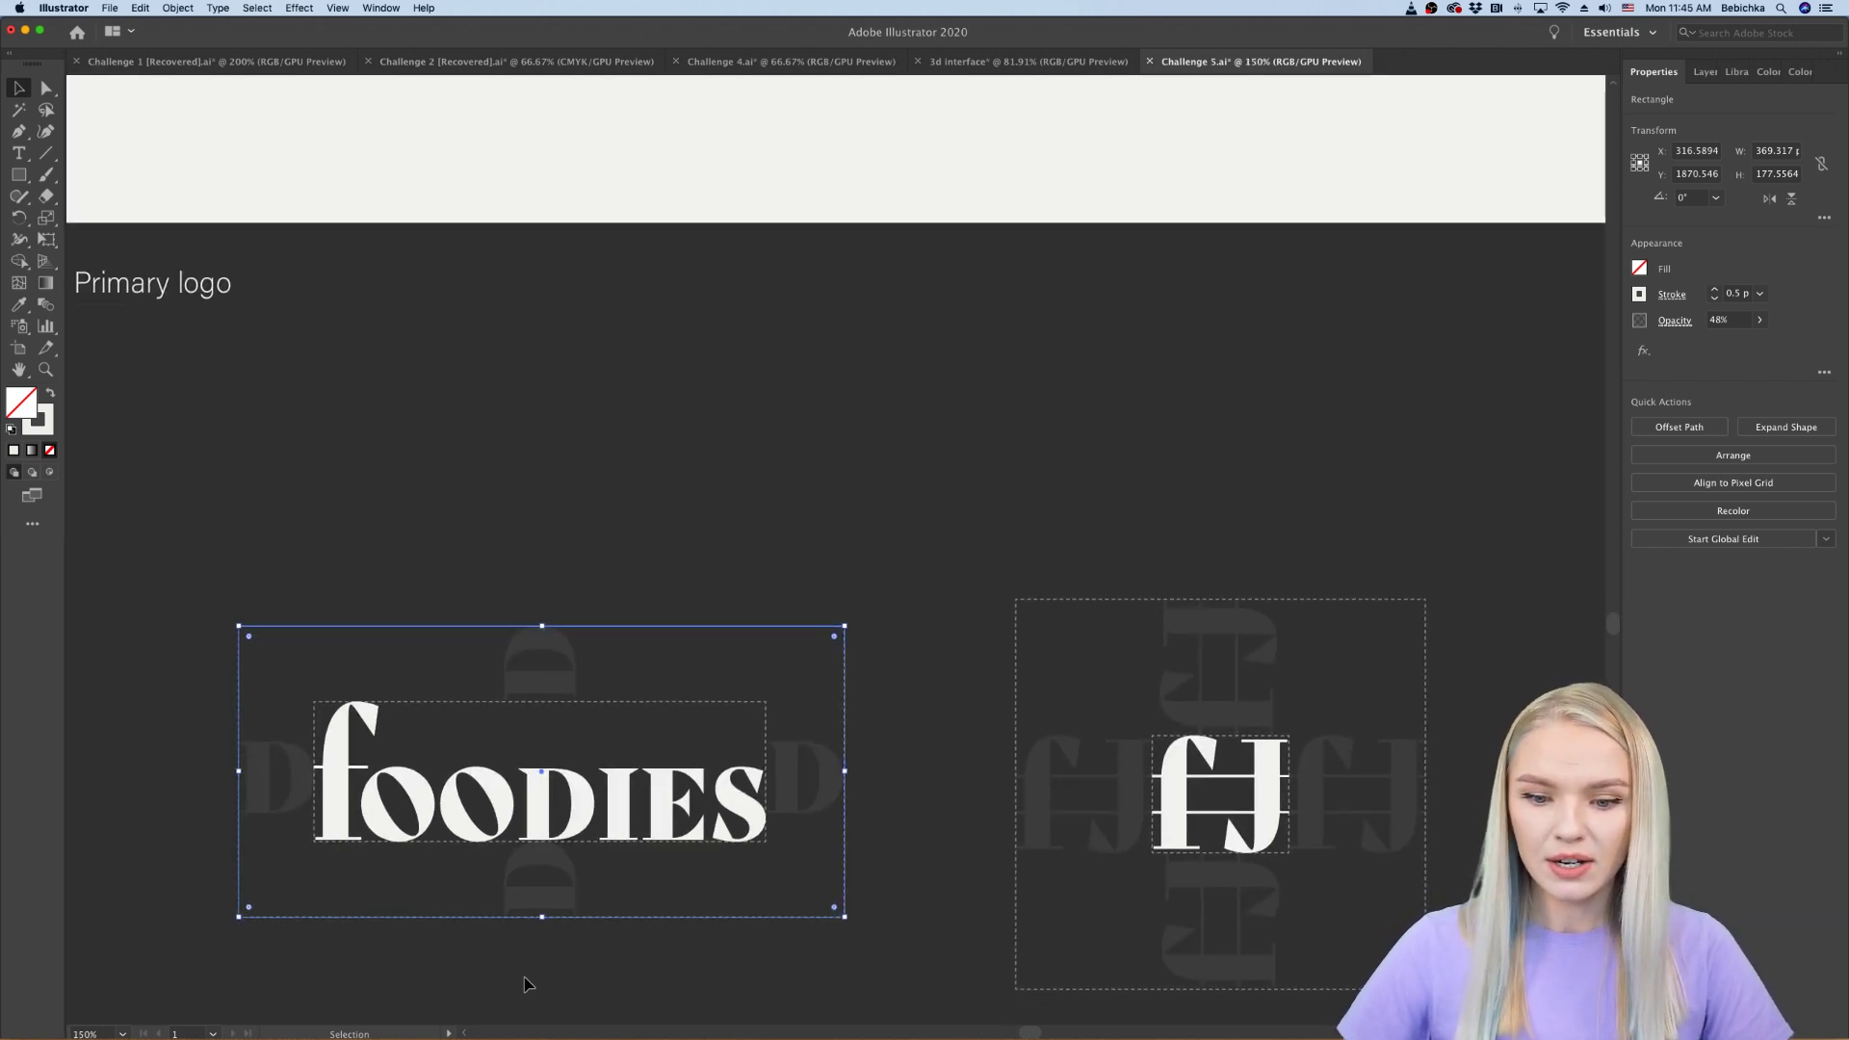
pyautogui.press('super+minus')
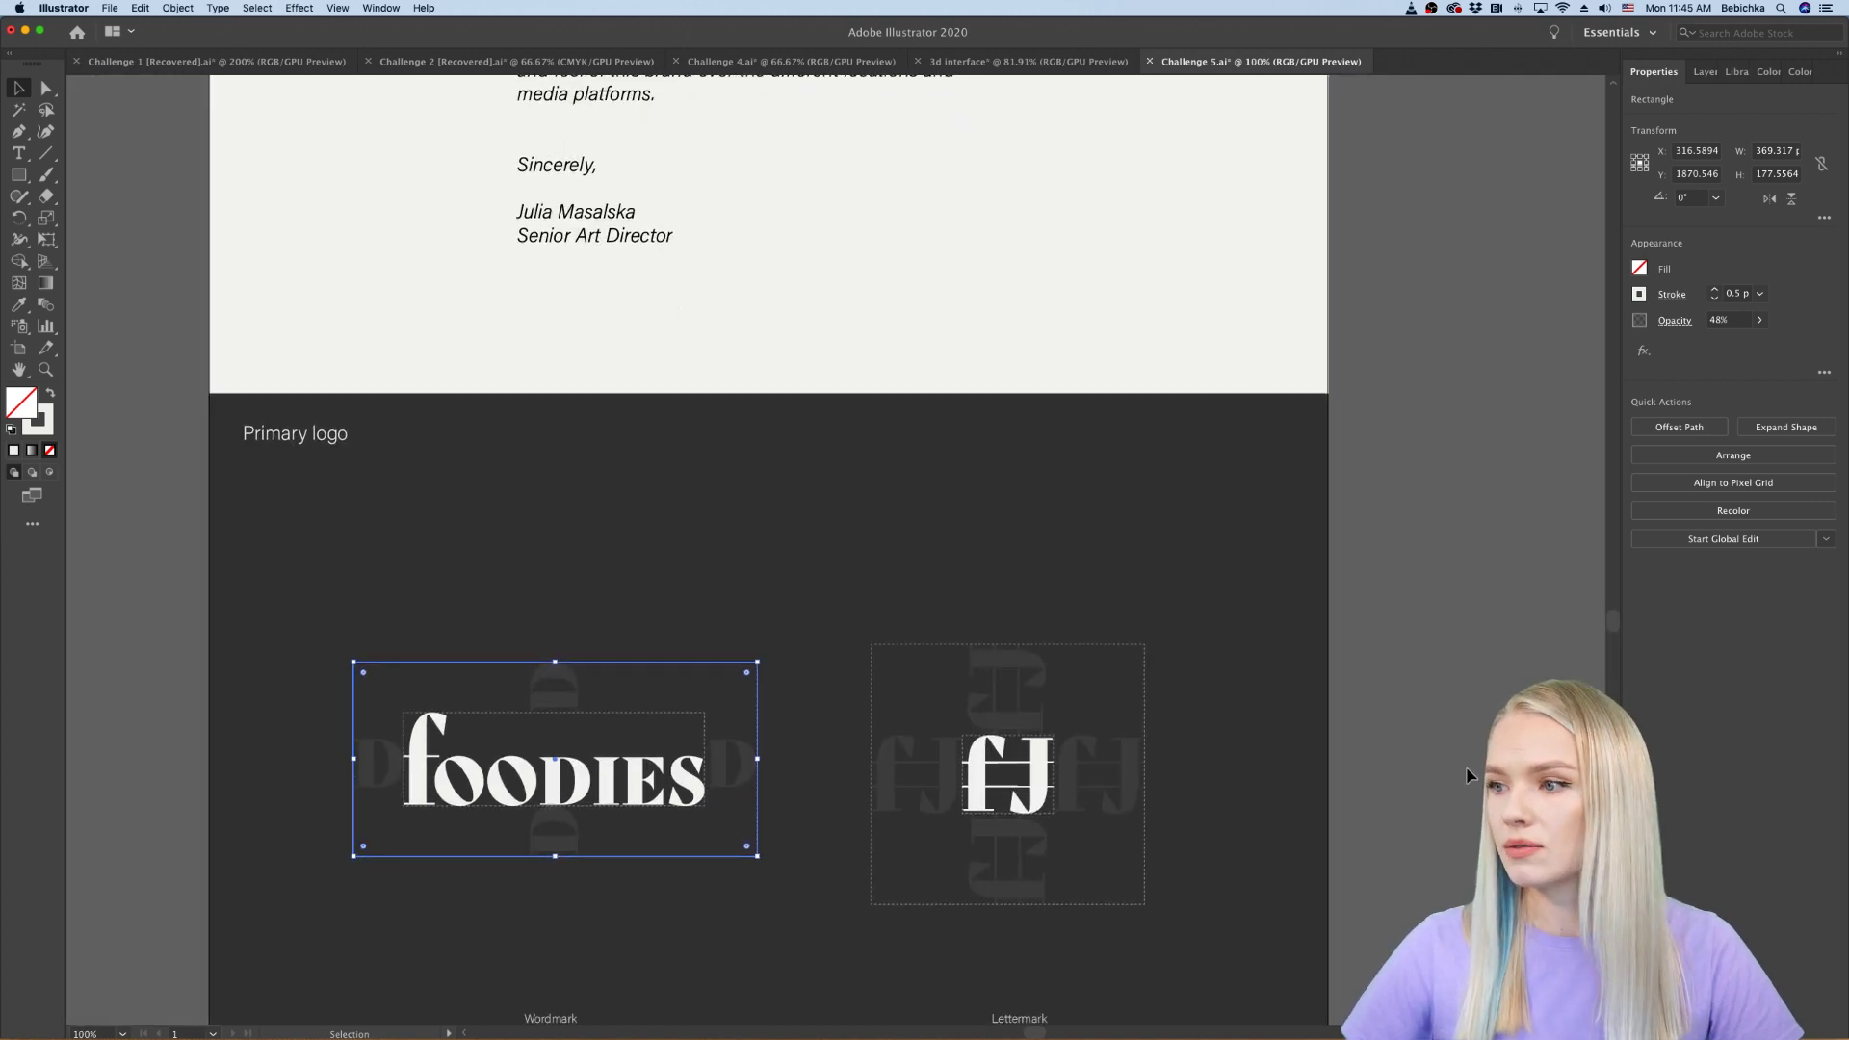
pyautogui.click(747, 932)
# Step: Review the clear-space guides around the wordmark and lettermark in the Primary logo section
pyautogui.scroll(-3, 747, 932)
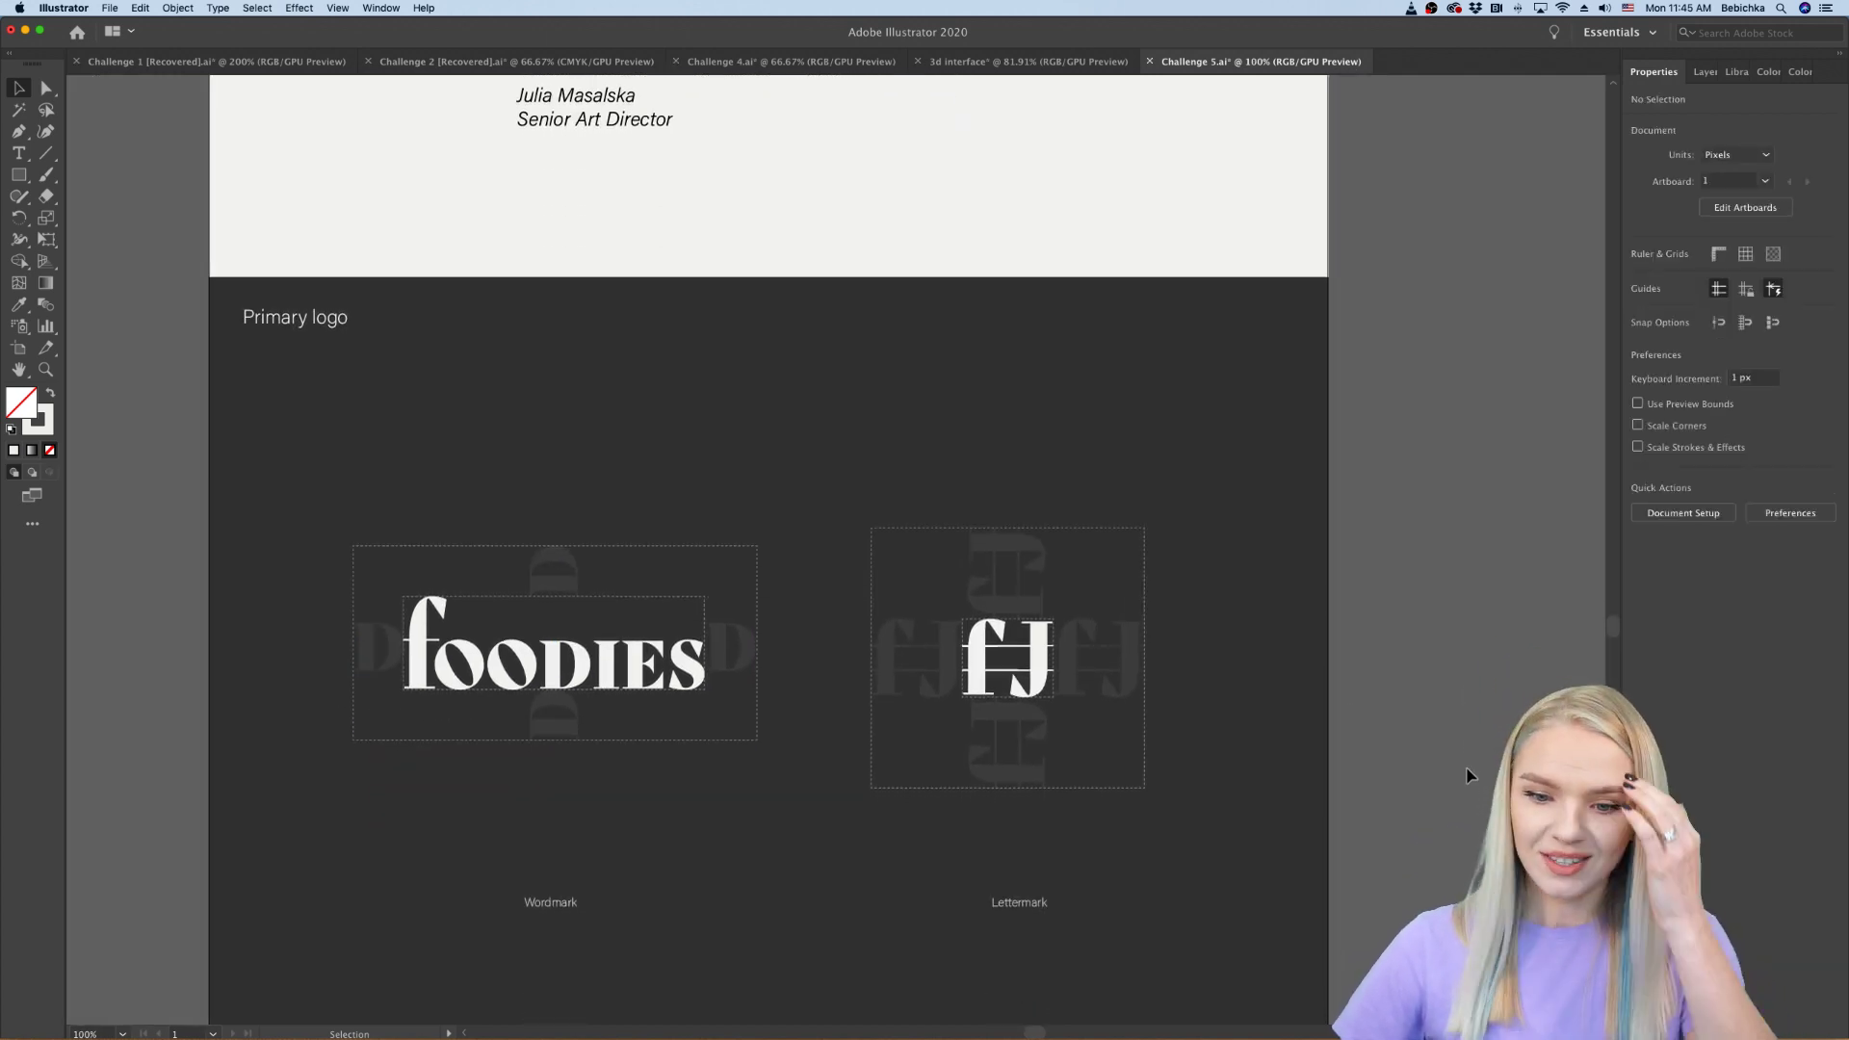
pyautogui.hscroll(2, 1468, 775)
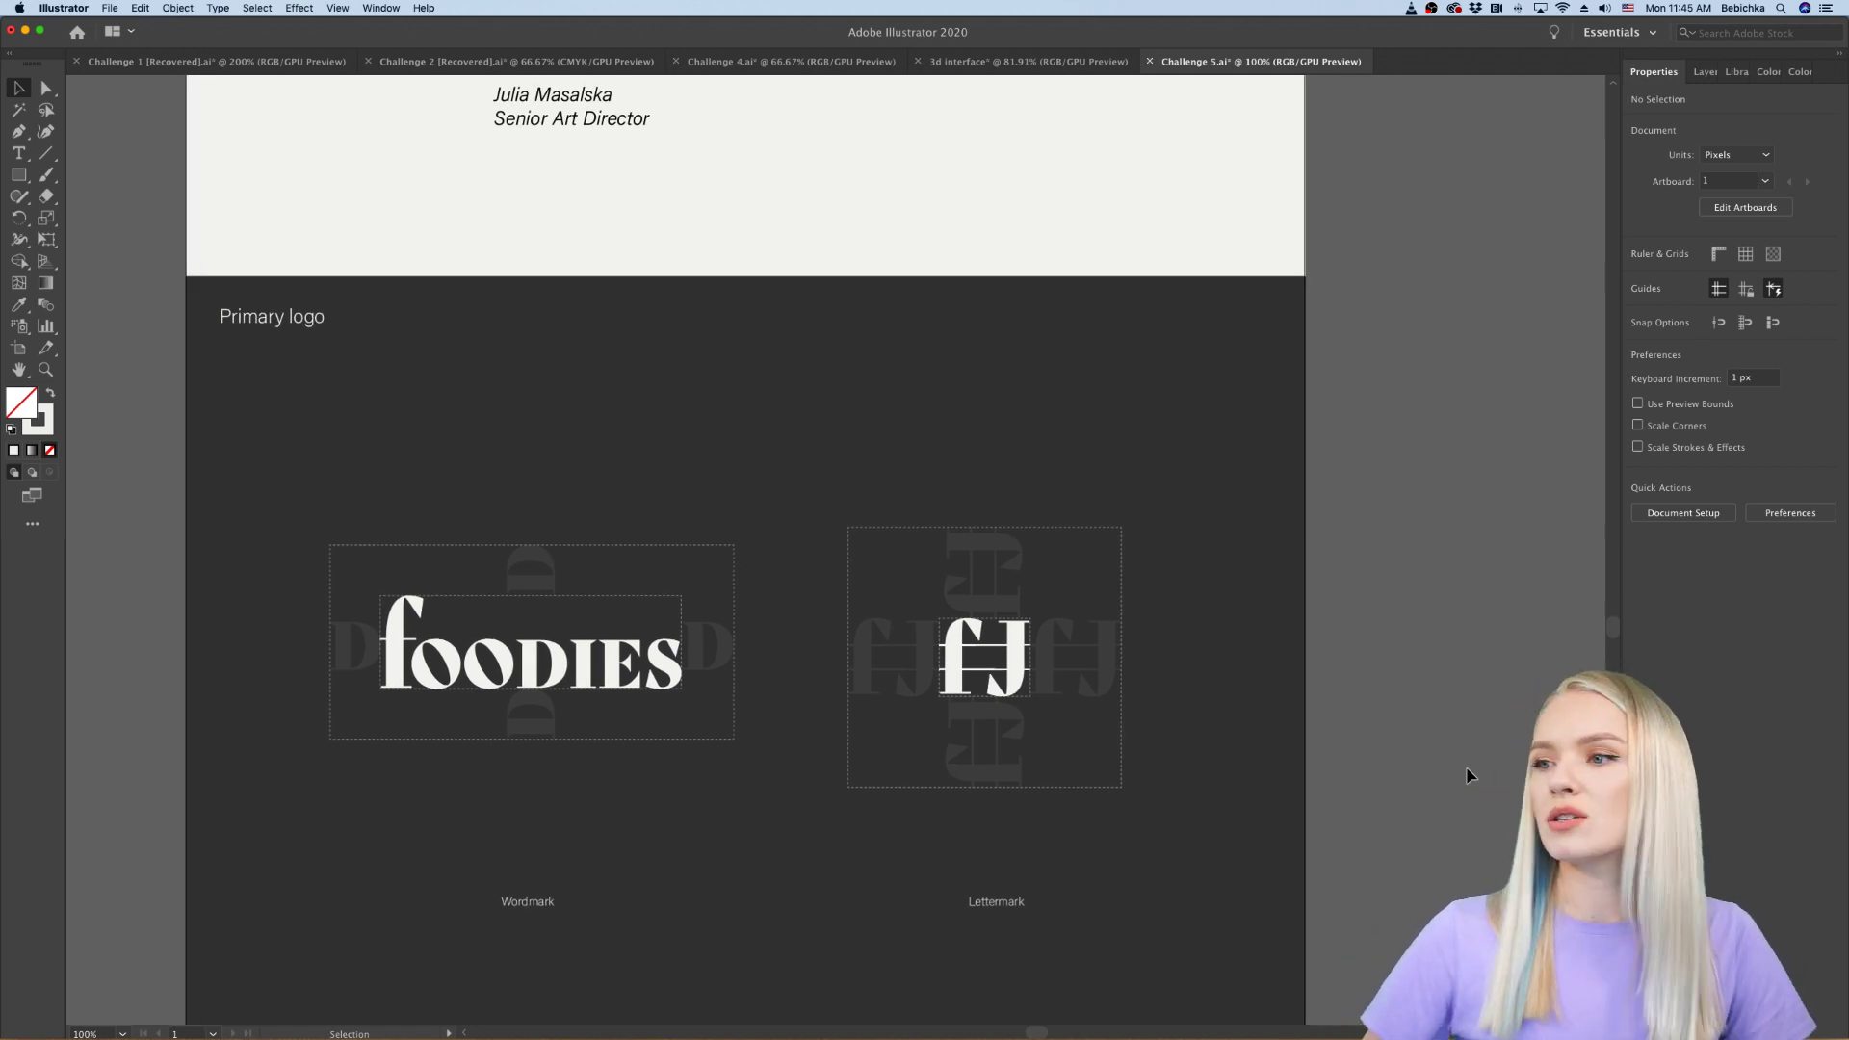
pyautogui.scroll(-2, 1461, 776)
pyautogui.hscroll(2, 1461, 776)
pyautogui.hscroll(-1, 1455, 775)
pyautogui.scroll(-2, 1455, 776)
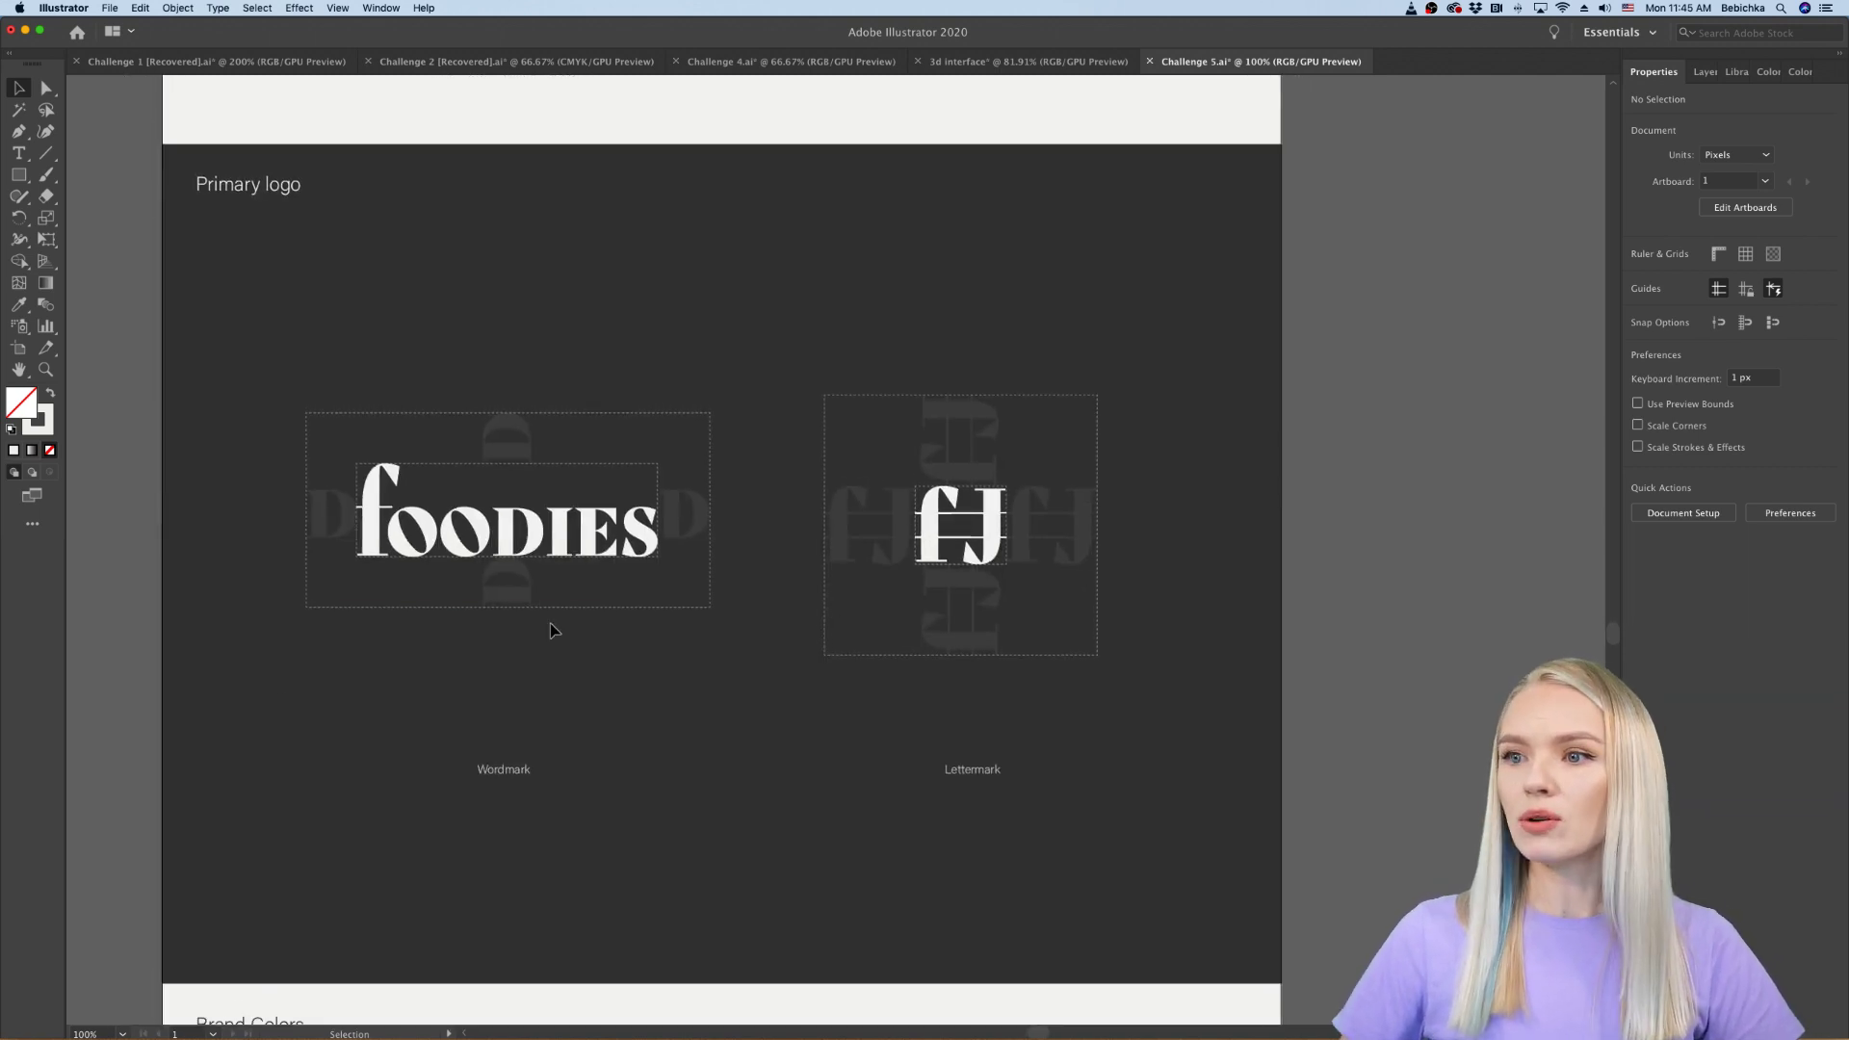
pyautogui.scroll(1, 546, 643)
pyautogui.scroll(-1, 546, 644)
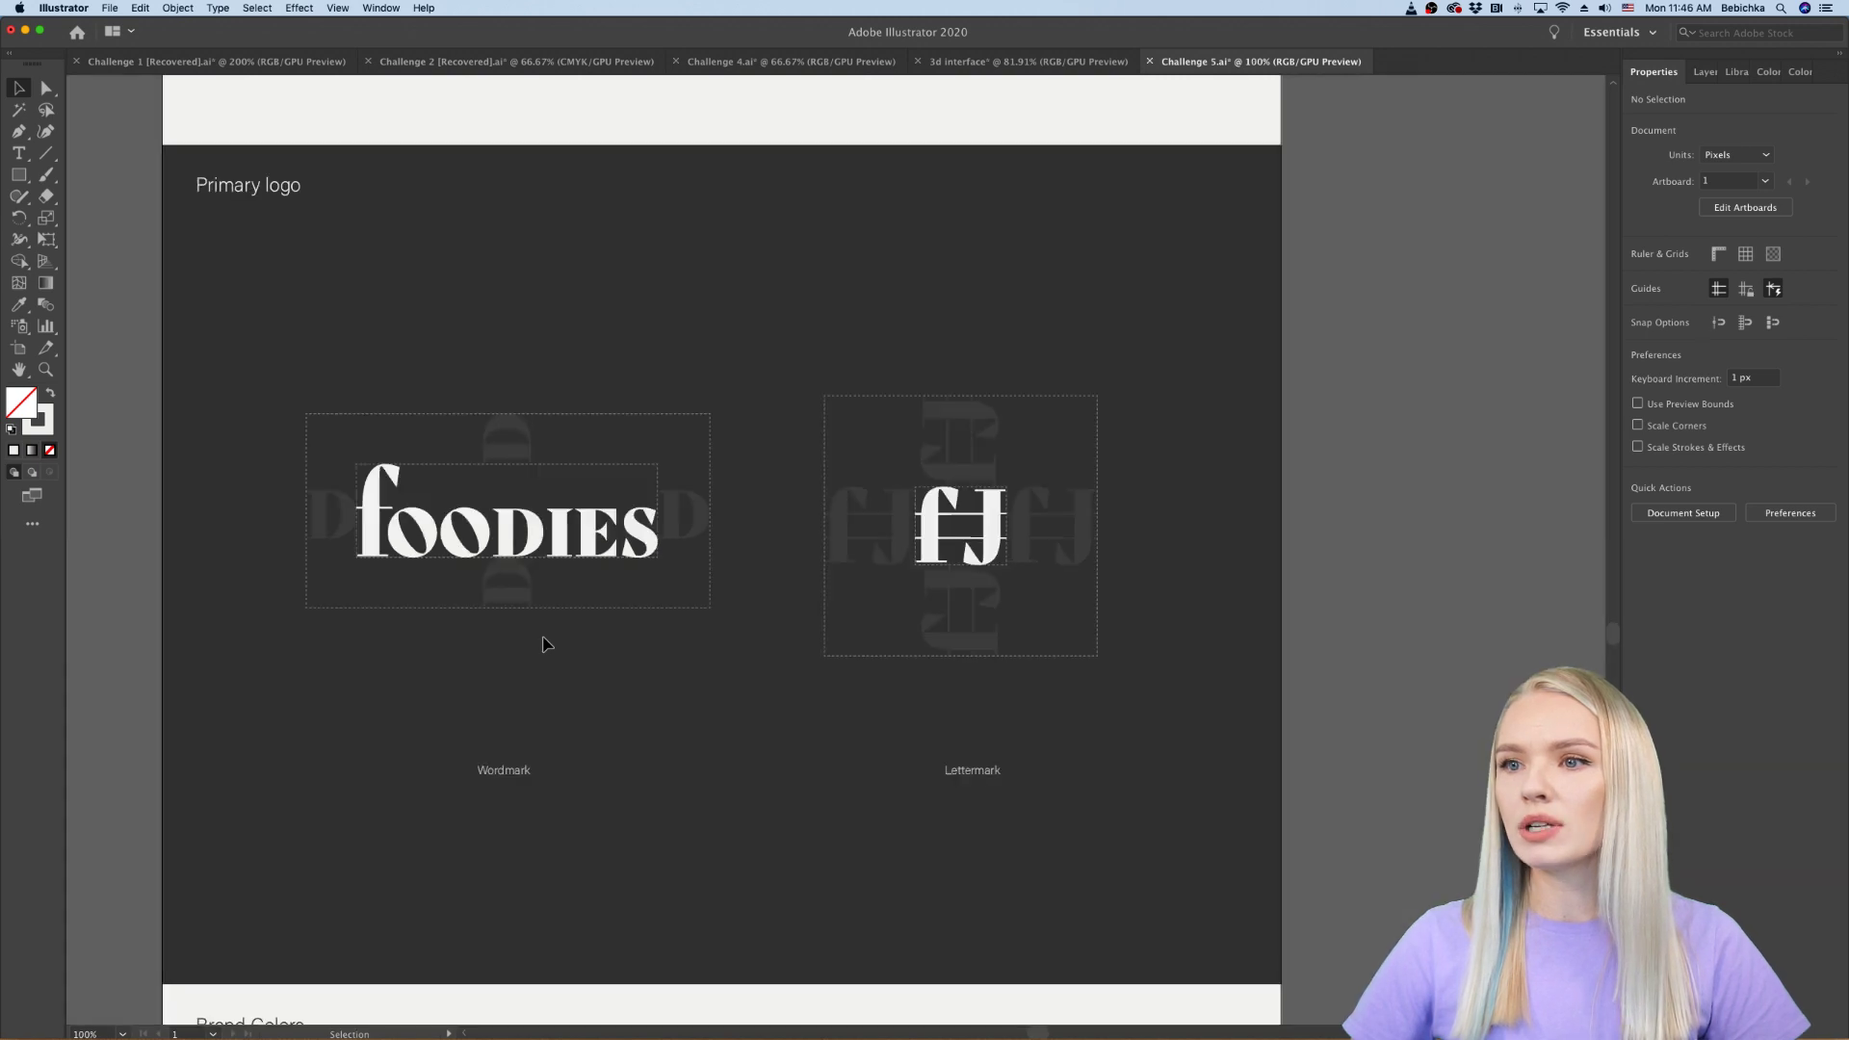
pyautogui.scroll(-2, 541, 640)
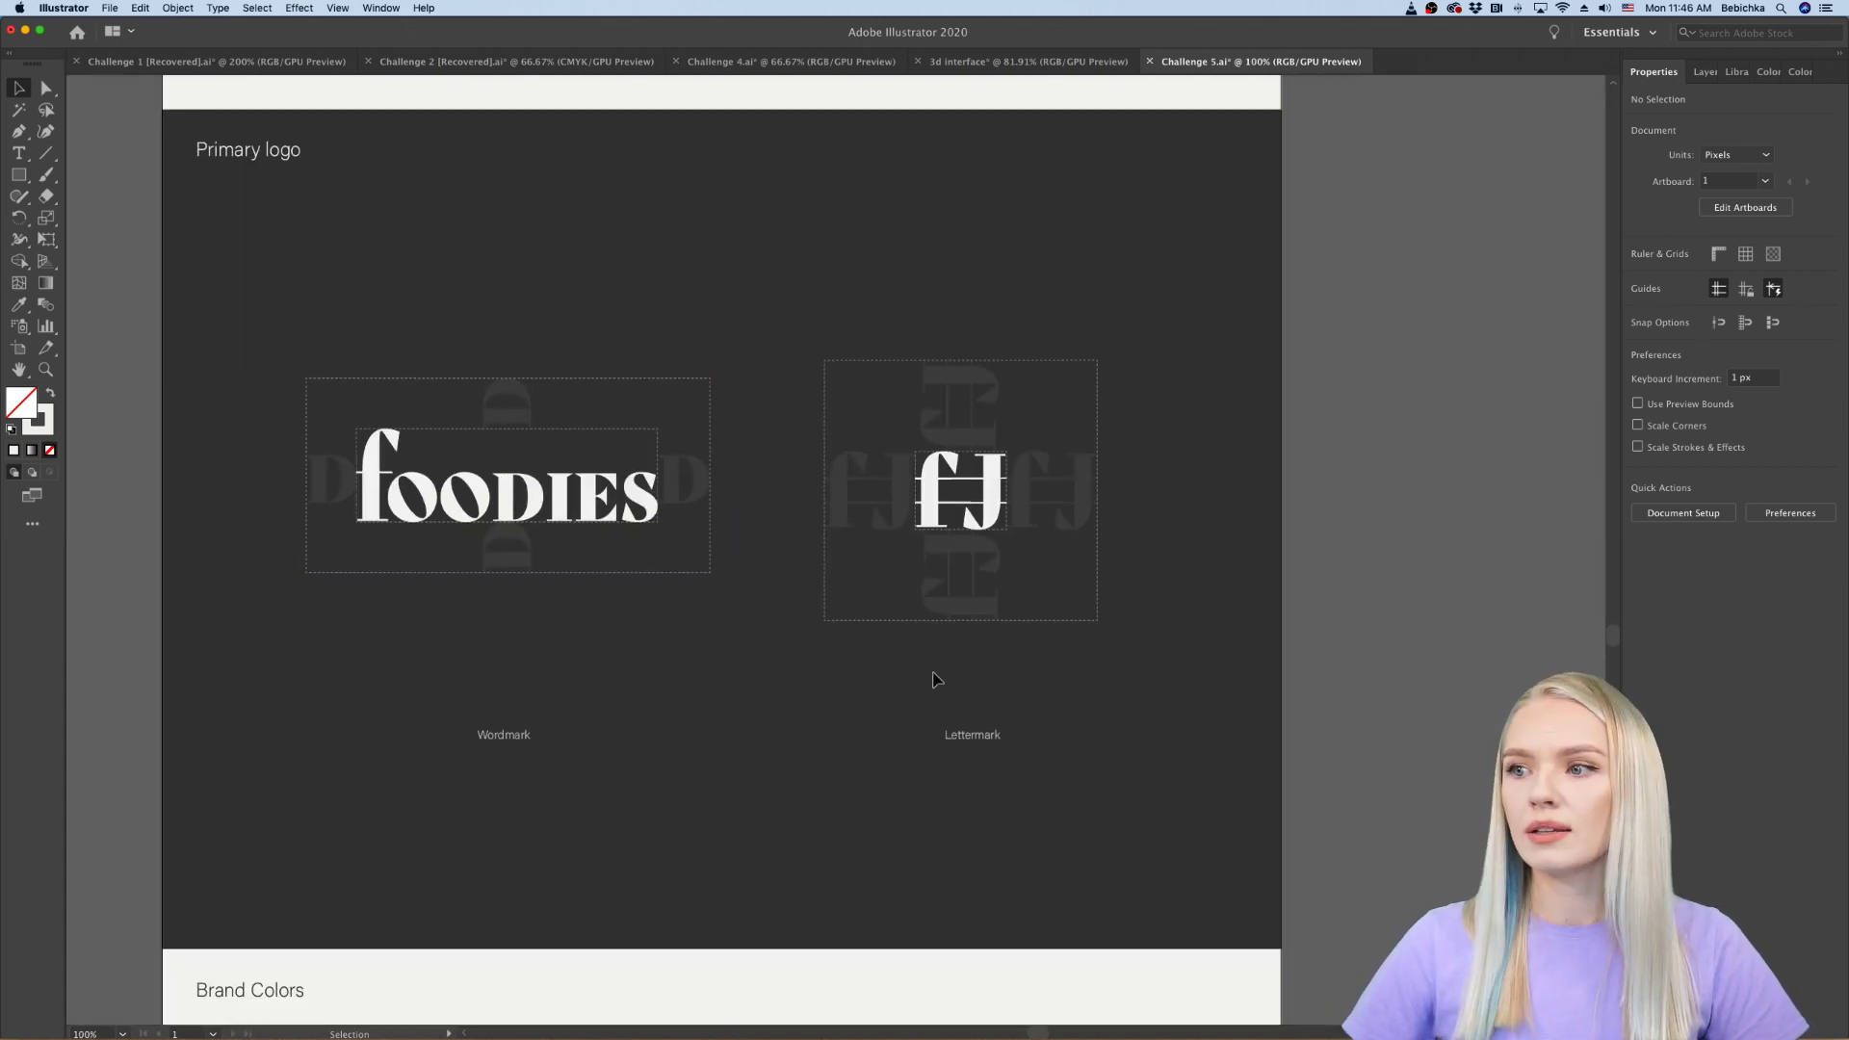
pyautogui.scroll(-4, 1420, 751)
pyautogui.scroll(-1, 1420, 751)
pyautogui.scroll(-4, 1420, 751)
pyautogui.hscroll(5, 1420, 750)
pyautogui.scroll(5, 1419, 750)
pyautogui.scroll(1, 1420, 757)
pyautogui.hscroll(2, 1420, 757)
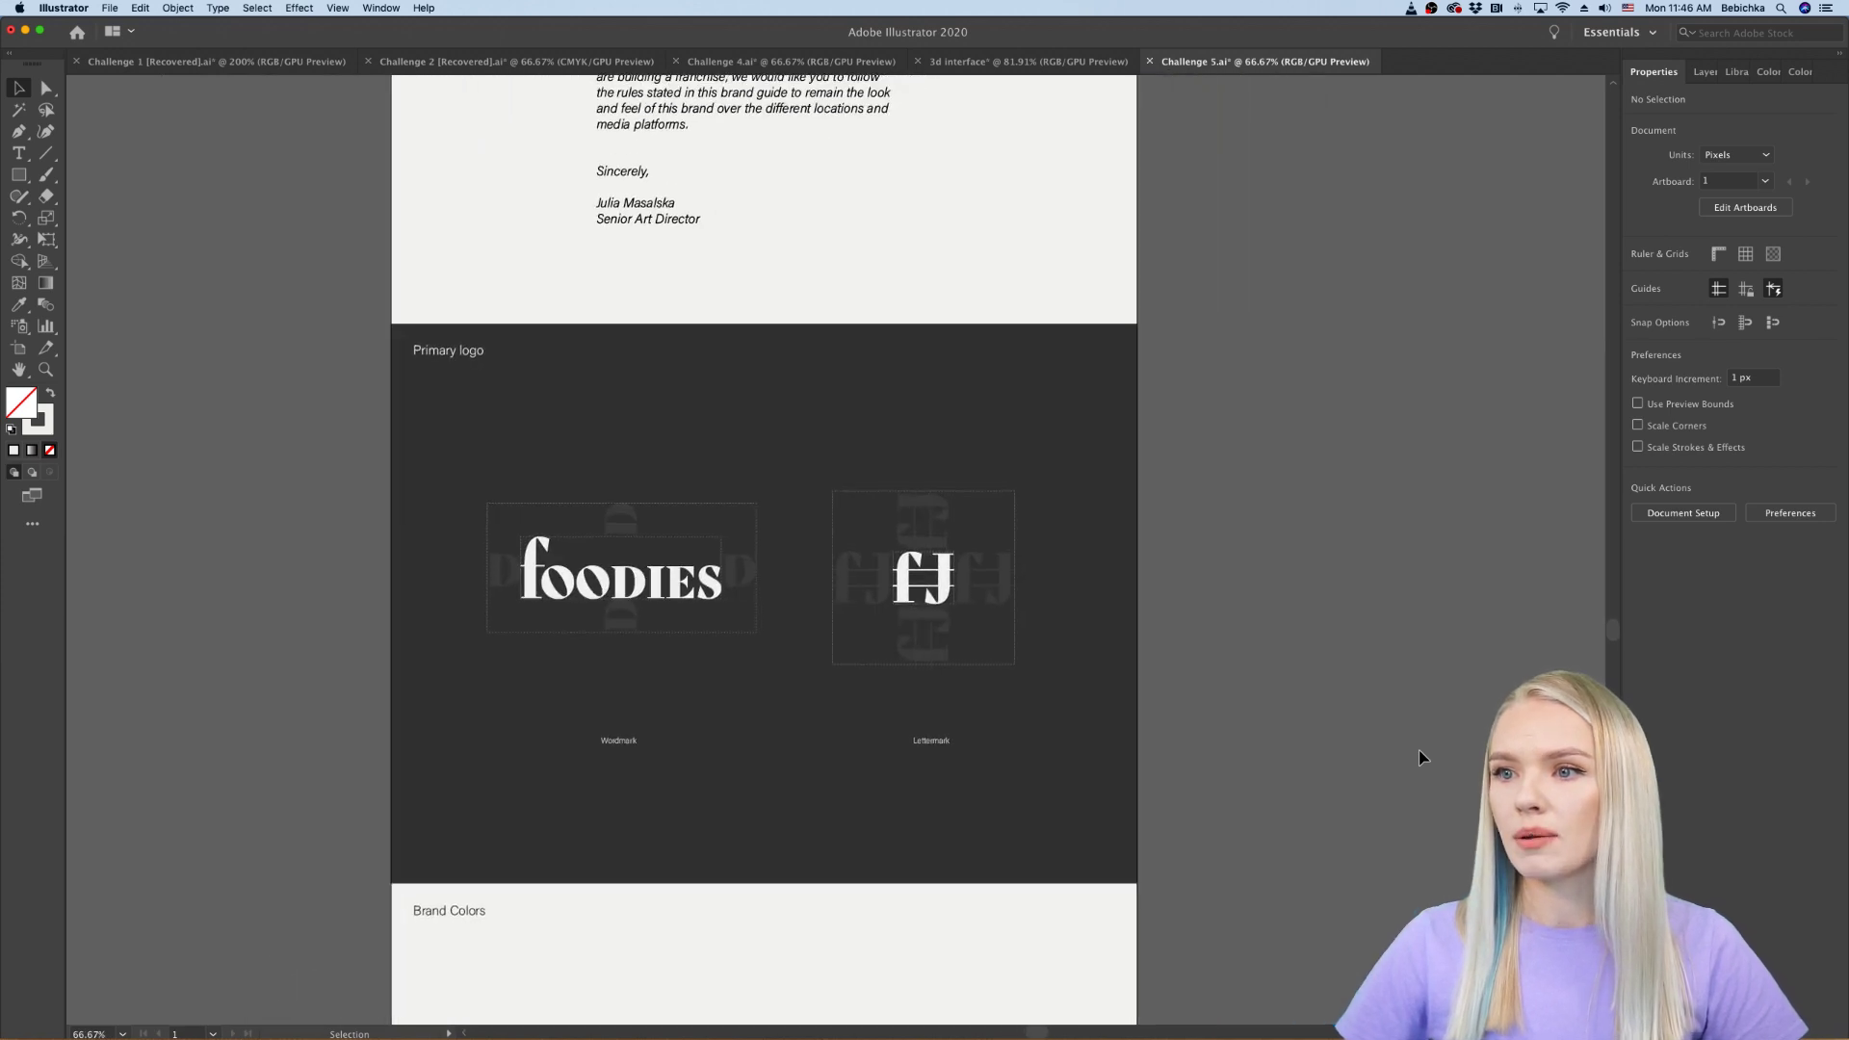
# Step: Copy the Brand Colors heading into the dark section below and sample the light background color for its fill
pyautogui.scroll(-5, 1420, 757)
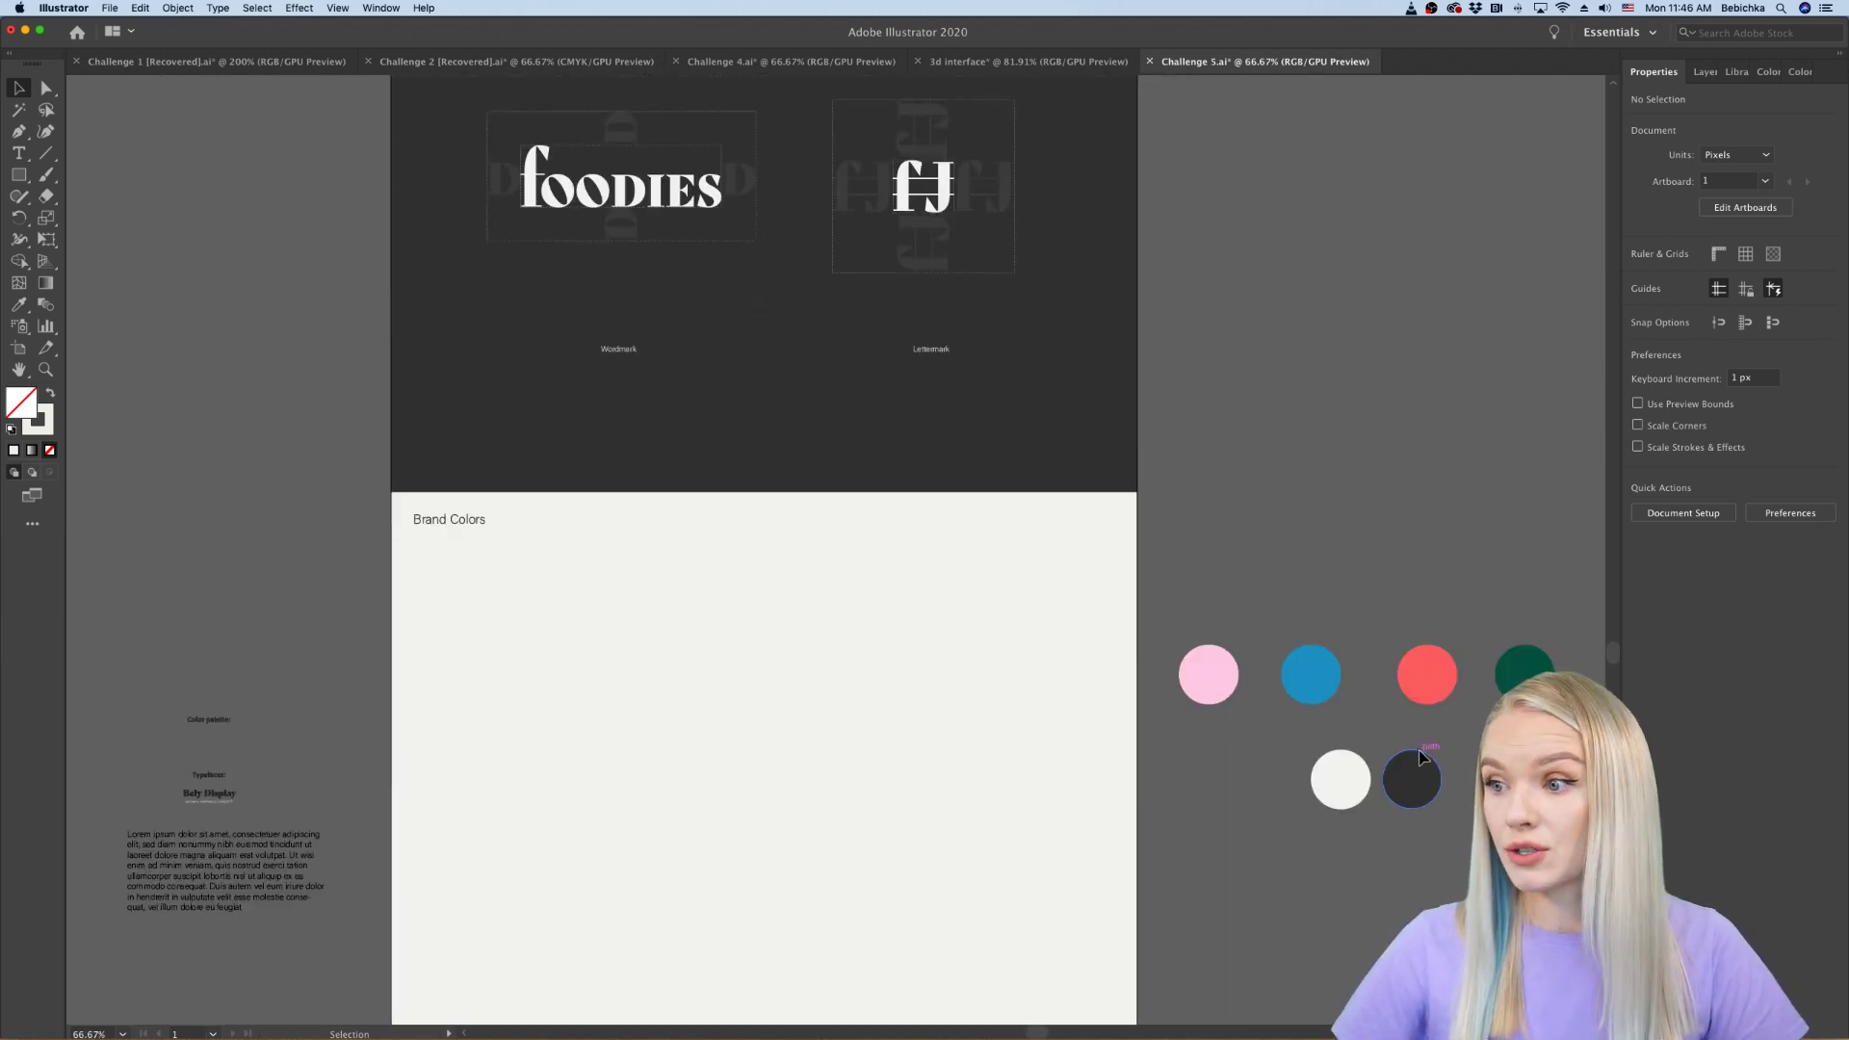
pyautogui.scroll(-2, 788, 699)
pyautogui.scroll(-2, 789, 704)
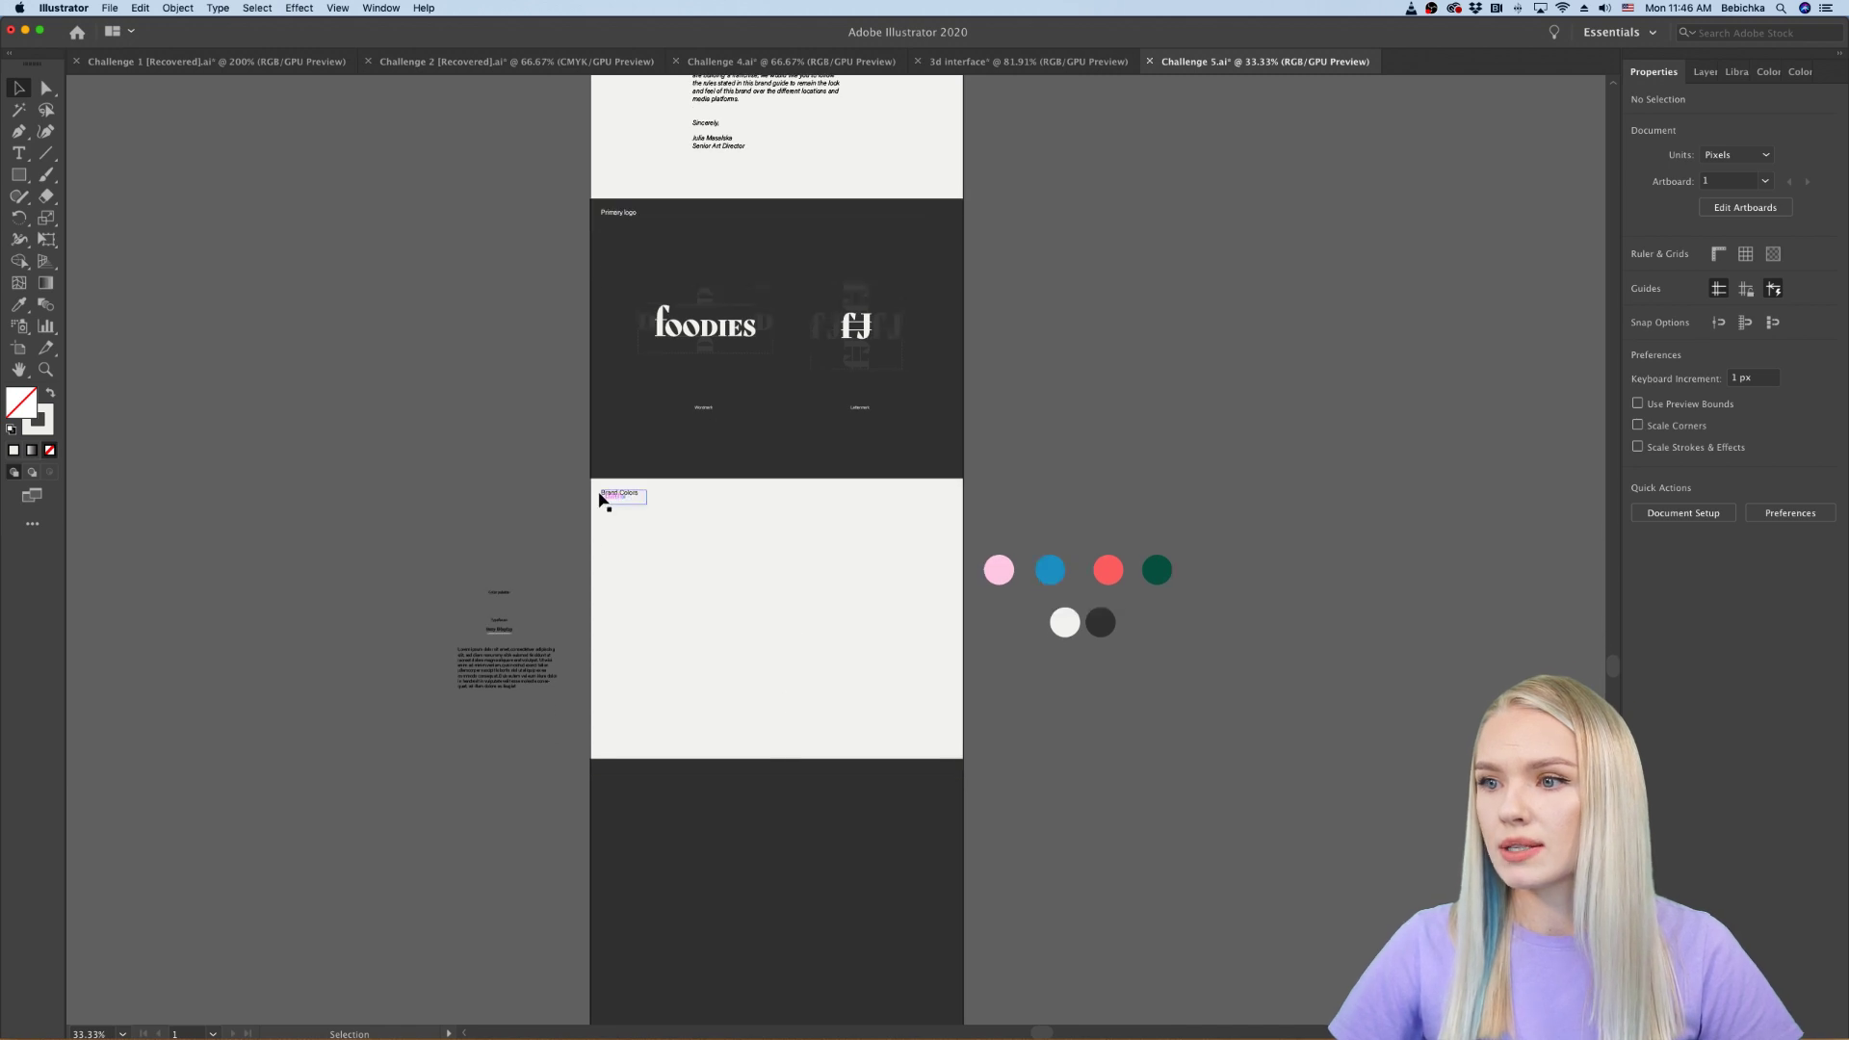
pyautogui.moveTo(624, 493); pyautogui.dragTo(624, 787)
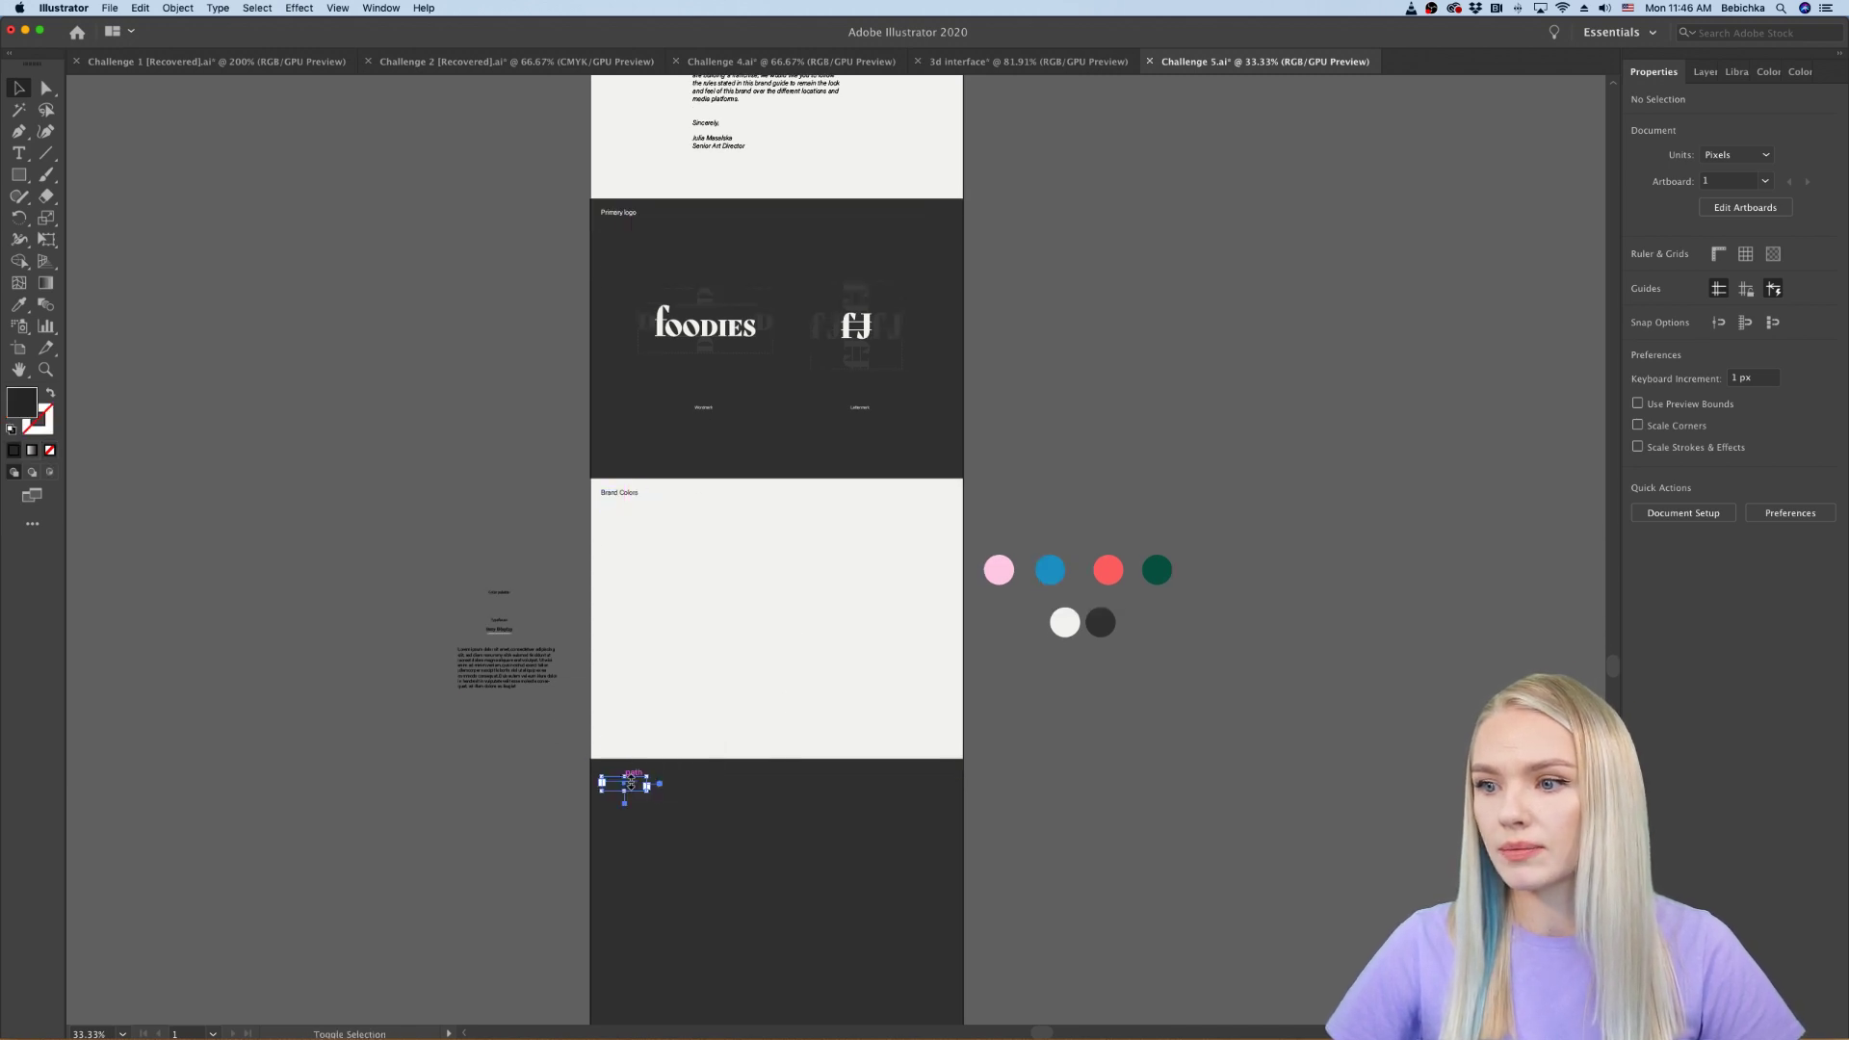
pyautogui.press('i')
pyautogui.click(616, 627)
pyautogui.press('v')
# Step: Change the original Brand Colors heading in the light section to "Use of Logo"
pyautogui.scroll(2, 631, 521)
pyautogui.scroll(1, 631, 521)
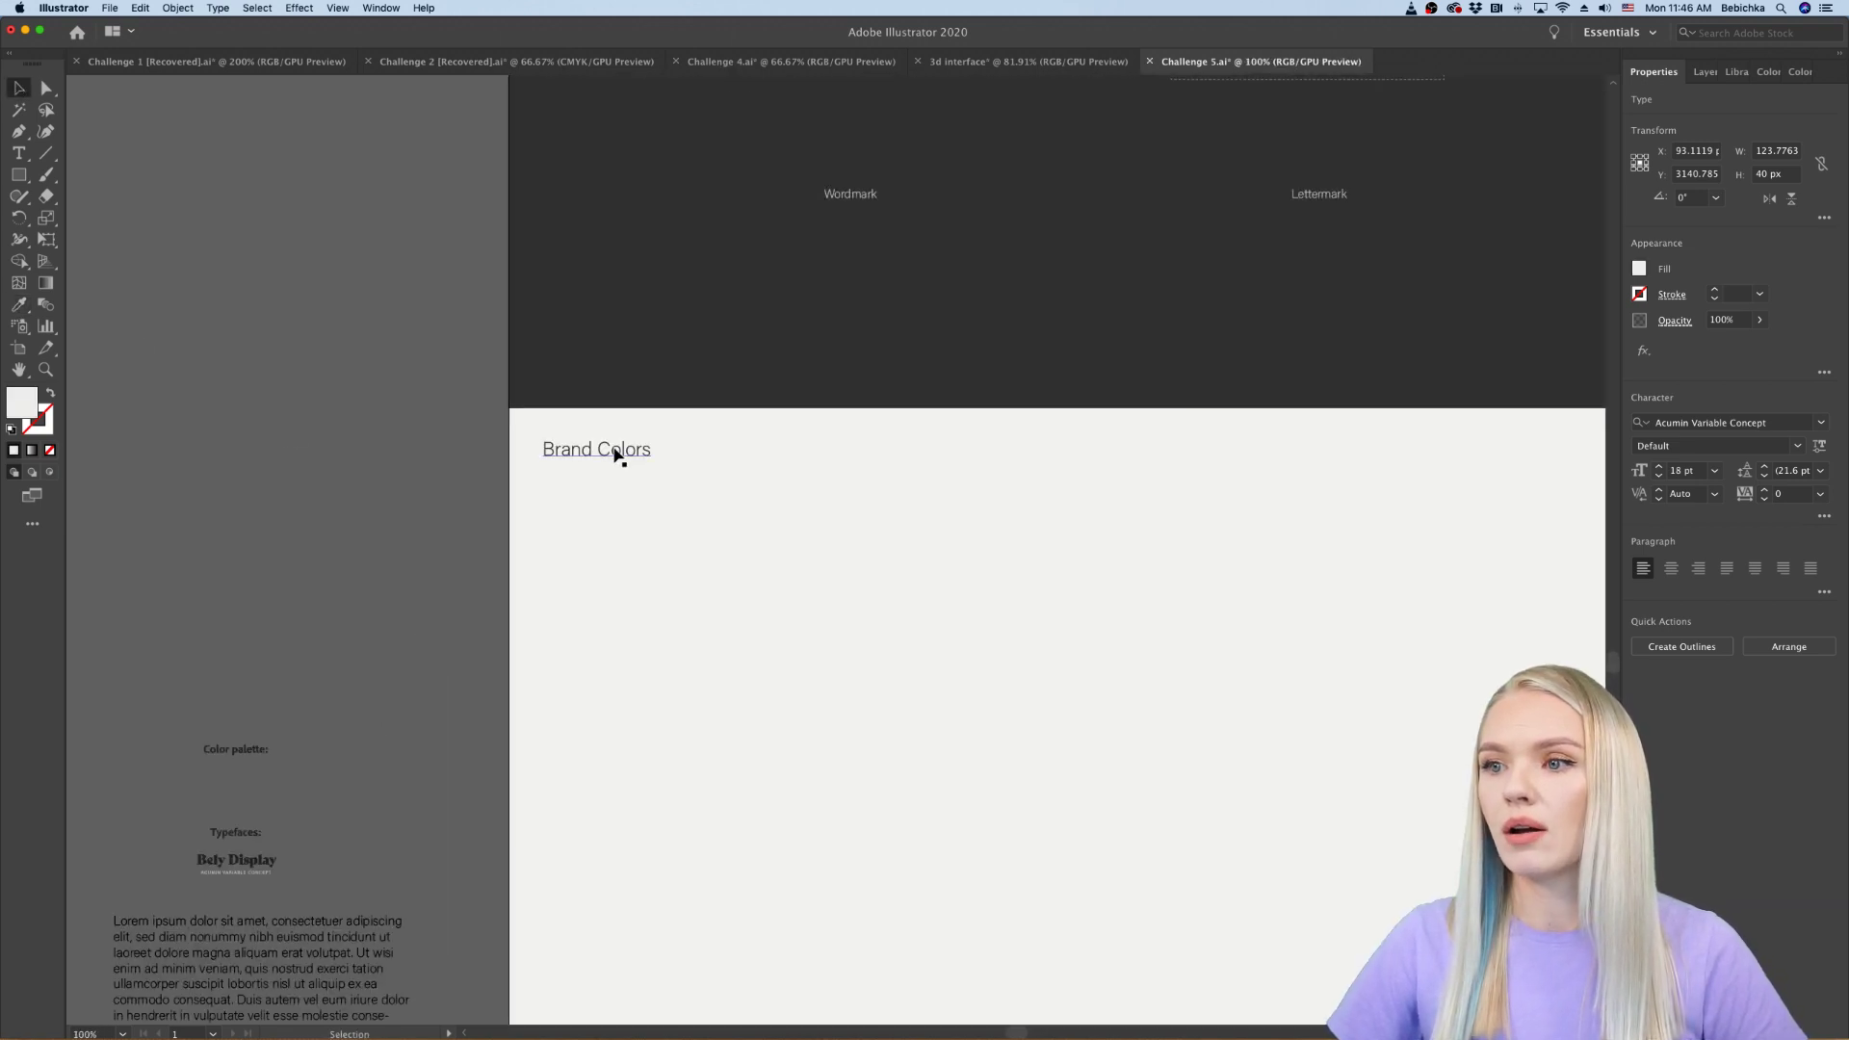
pyautogui.tripleClick(615, 450)
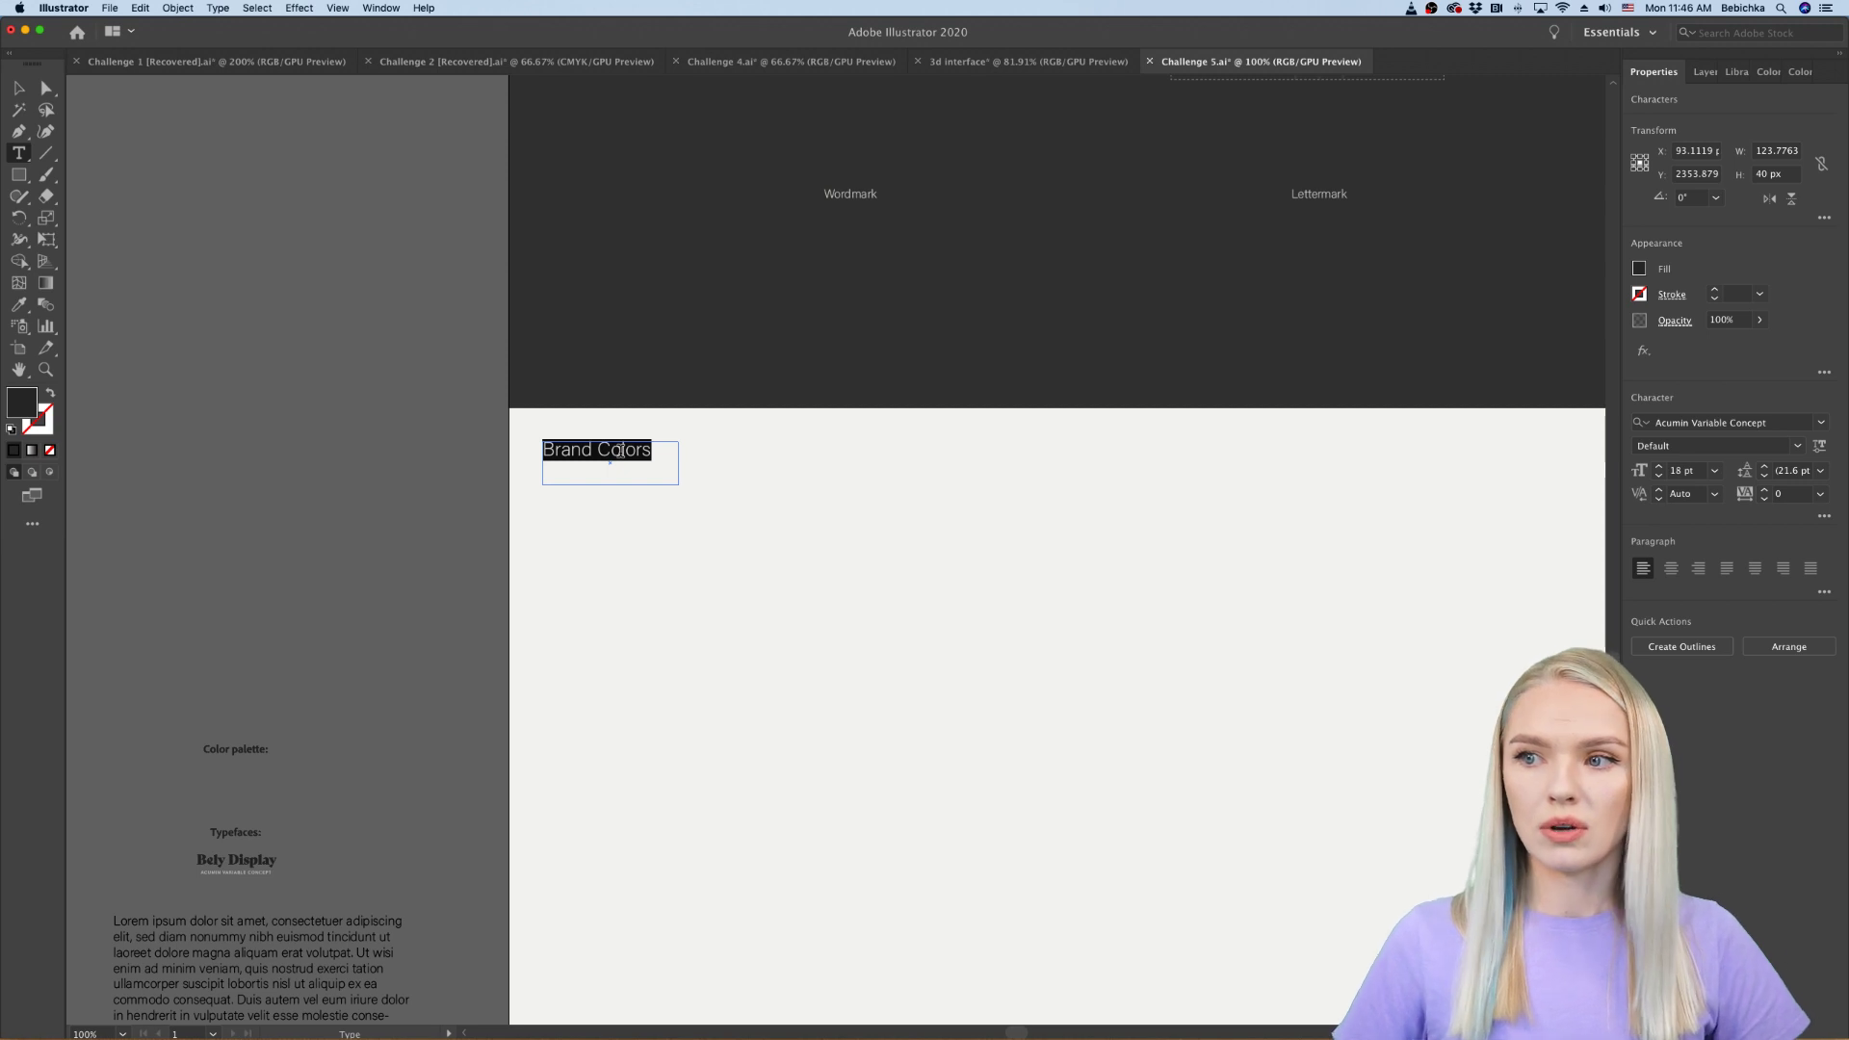
pyautogui.write('Use of Logo')
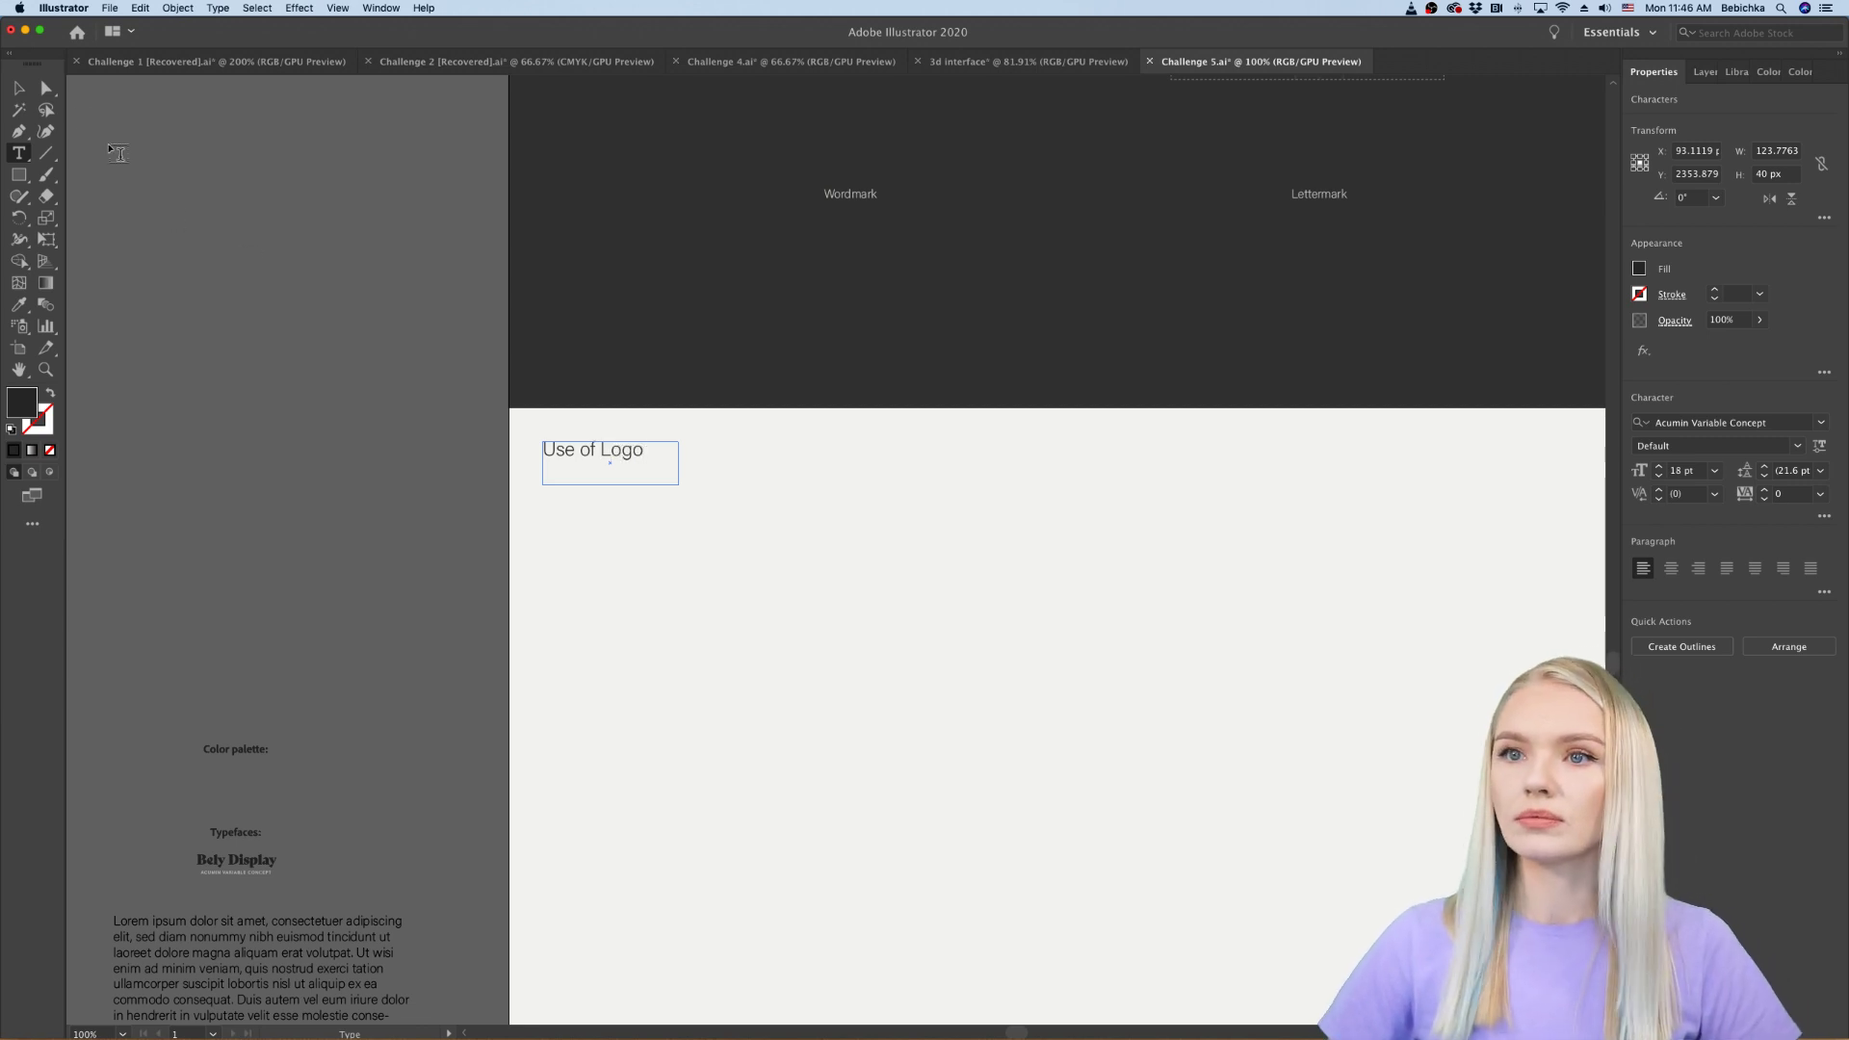
pyautogui.press('Escape')
pyautogui.click(144, 216)
# Step: Duplicate the Use of Logo heading lower in the same section and change the copy's text to "Correct"
pyautogui.scroll(-4, 294, 447)
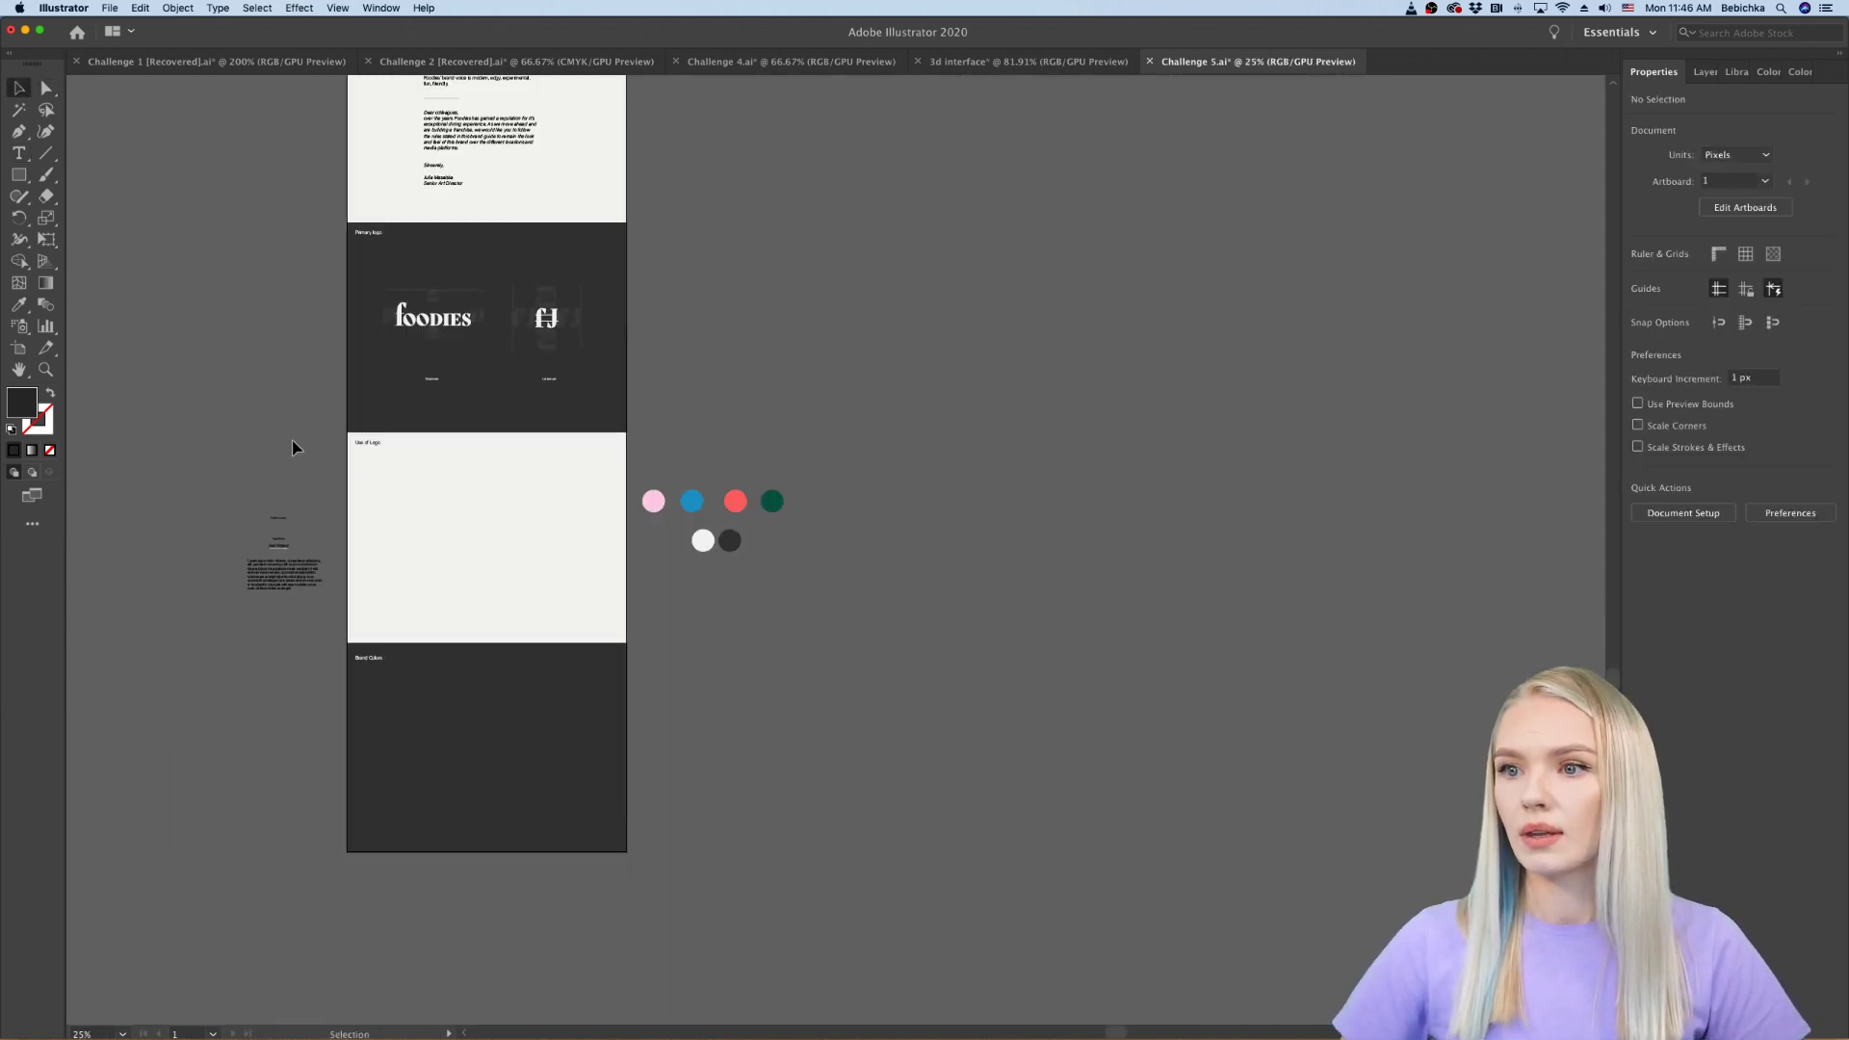
pyautogui.scroll(3, 368, 455)
pyautogui.moveTo(376, 418); pyautogui.dragTo(372, 738)
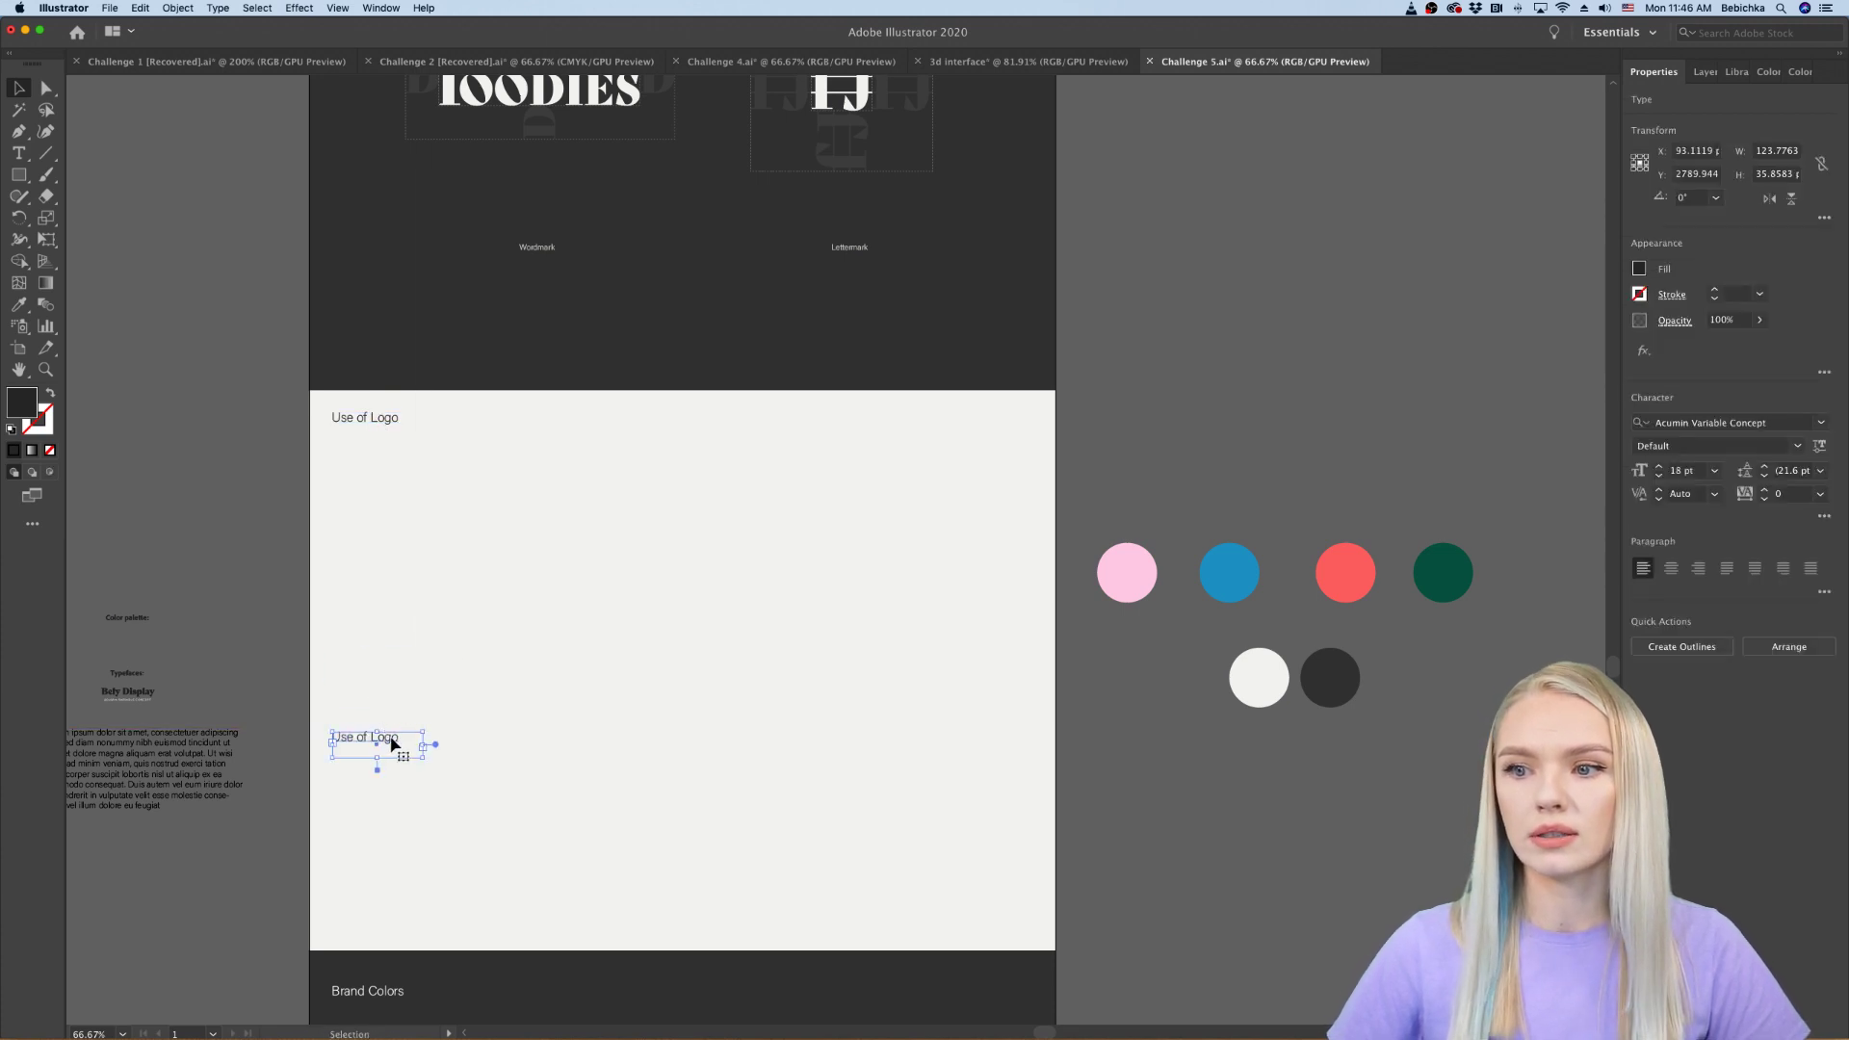
pyautogui.tripleClick(393, 741)
pyautogui.write('Correct')
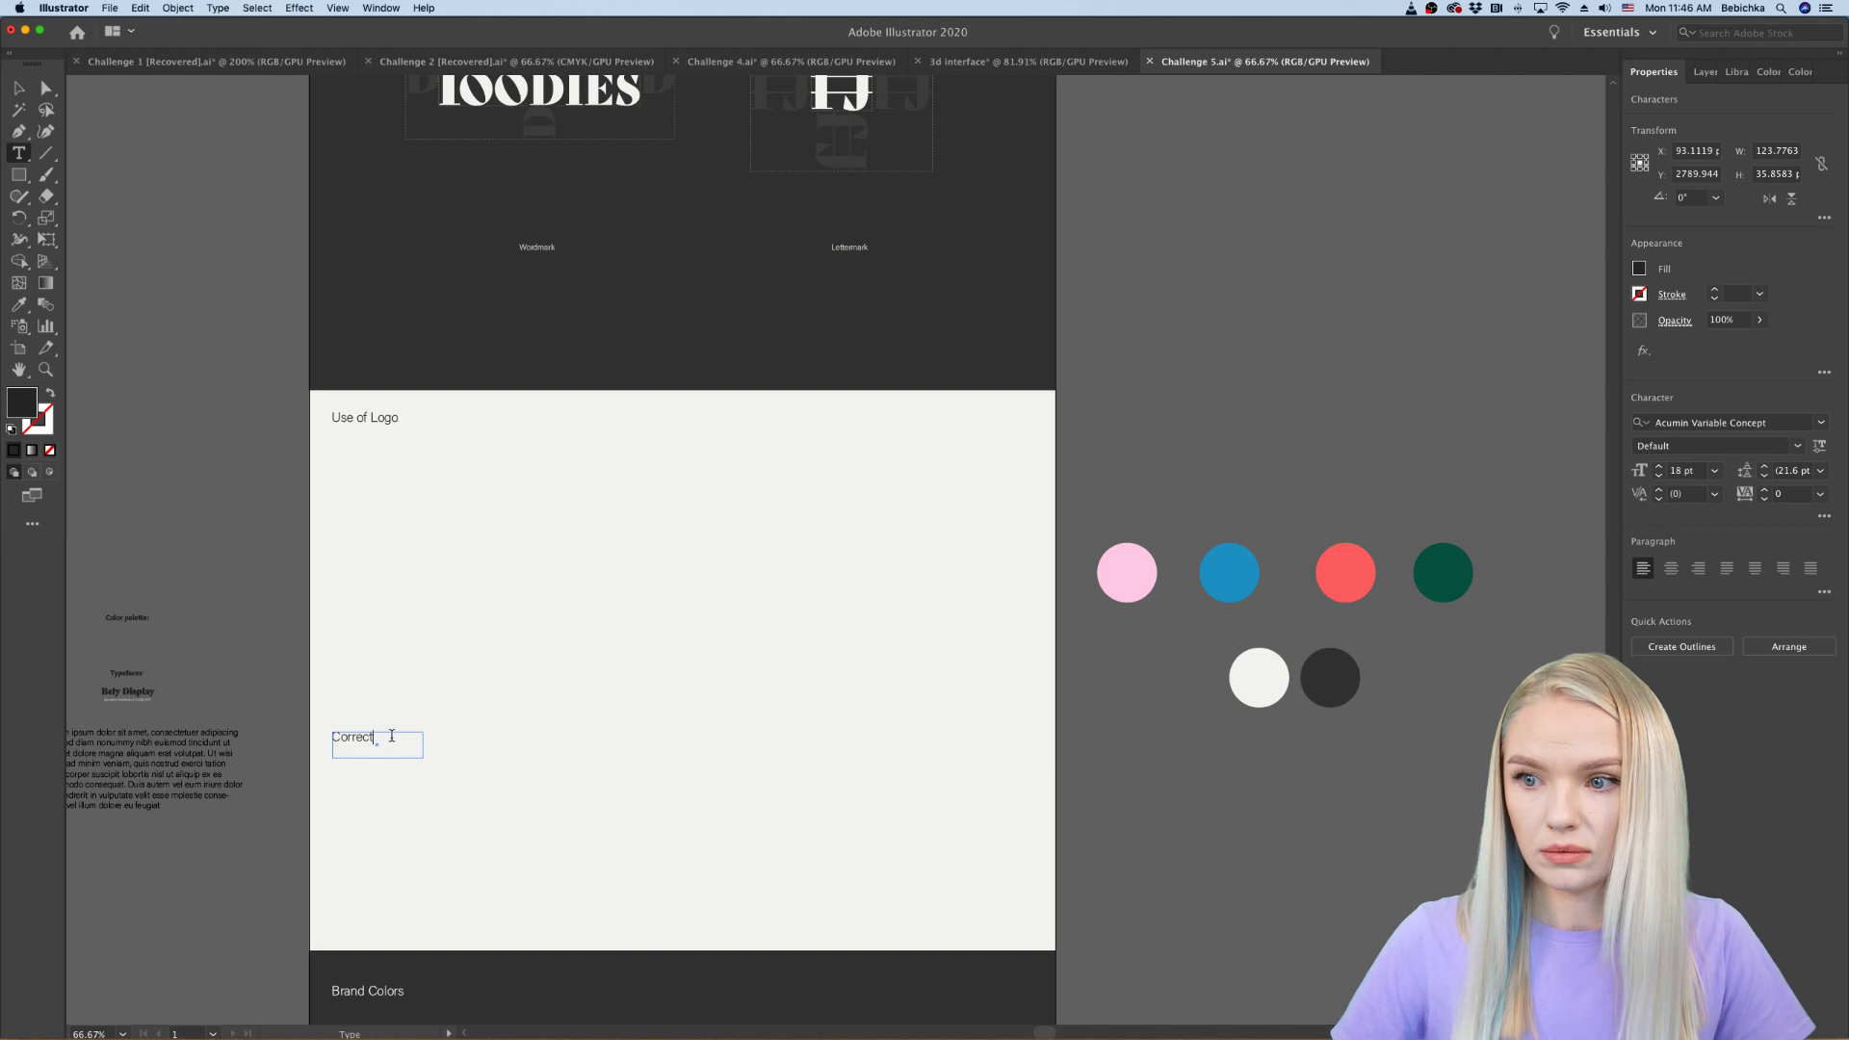
pyautogui.click(26, 90)
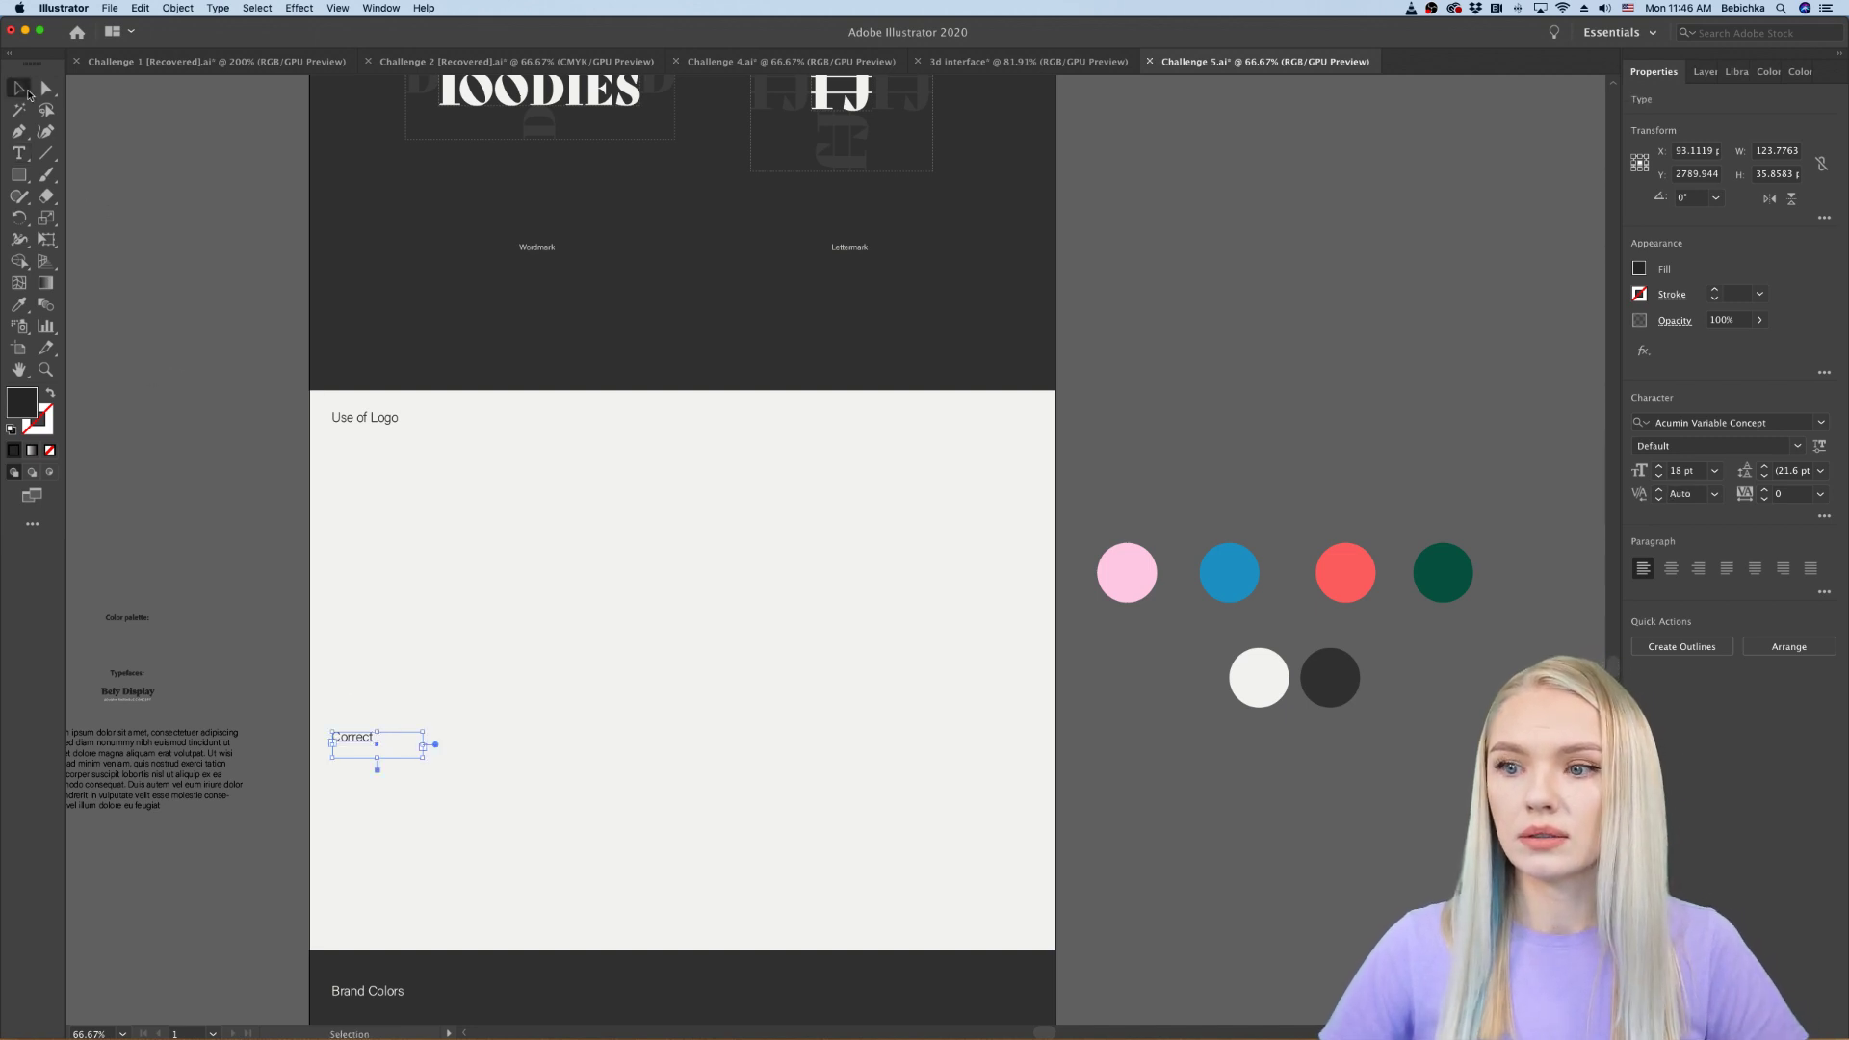
# Step: Add an "Incorrect" label level with Correct on the section's right side, and move both labels up closer to the heading
pyautogui.moveTo(359, 738); pyautogui.dragTo(822, 741)
pyautogui.doubleClick(822, 741)
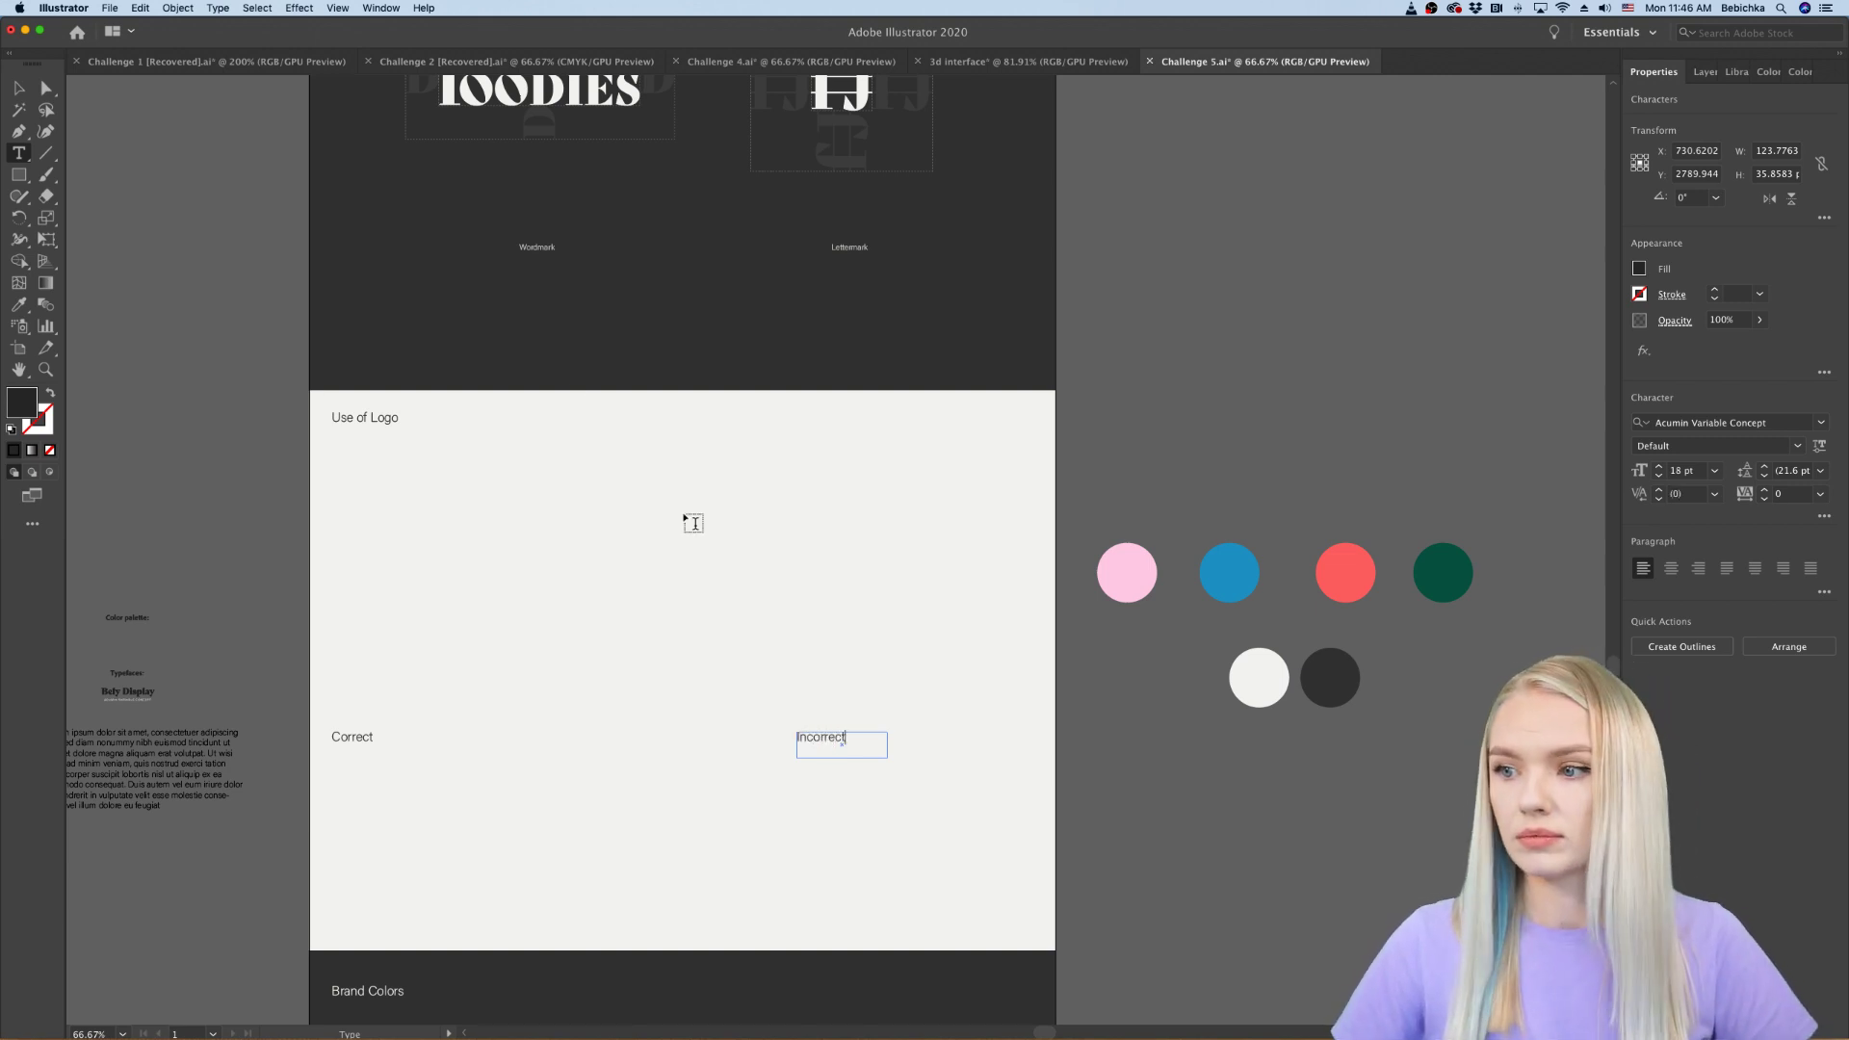
pyautogui.click(16, 88)
pyautogui.click(377, 681)
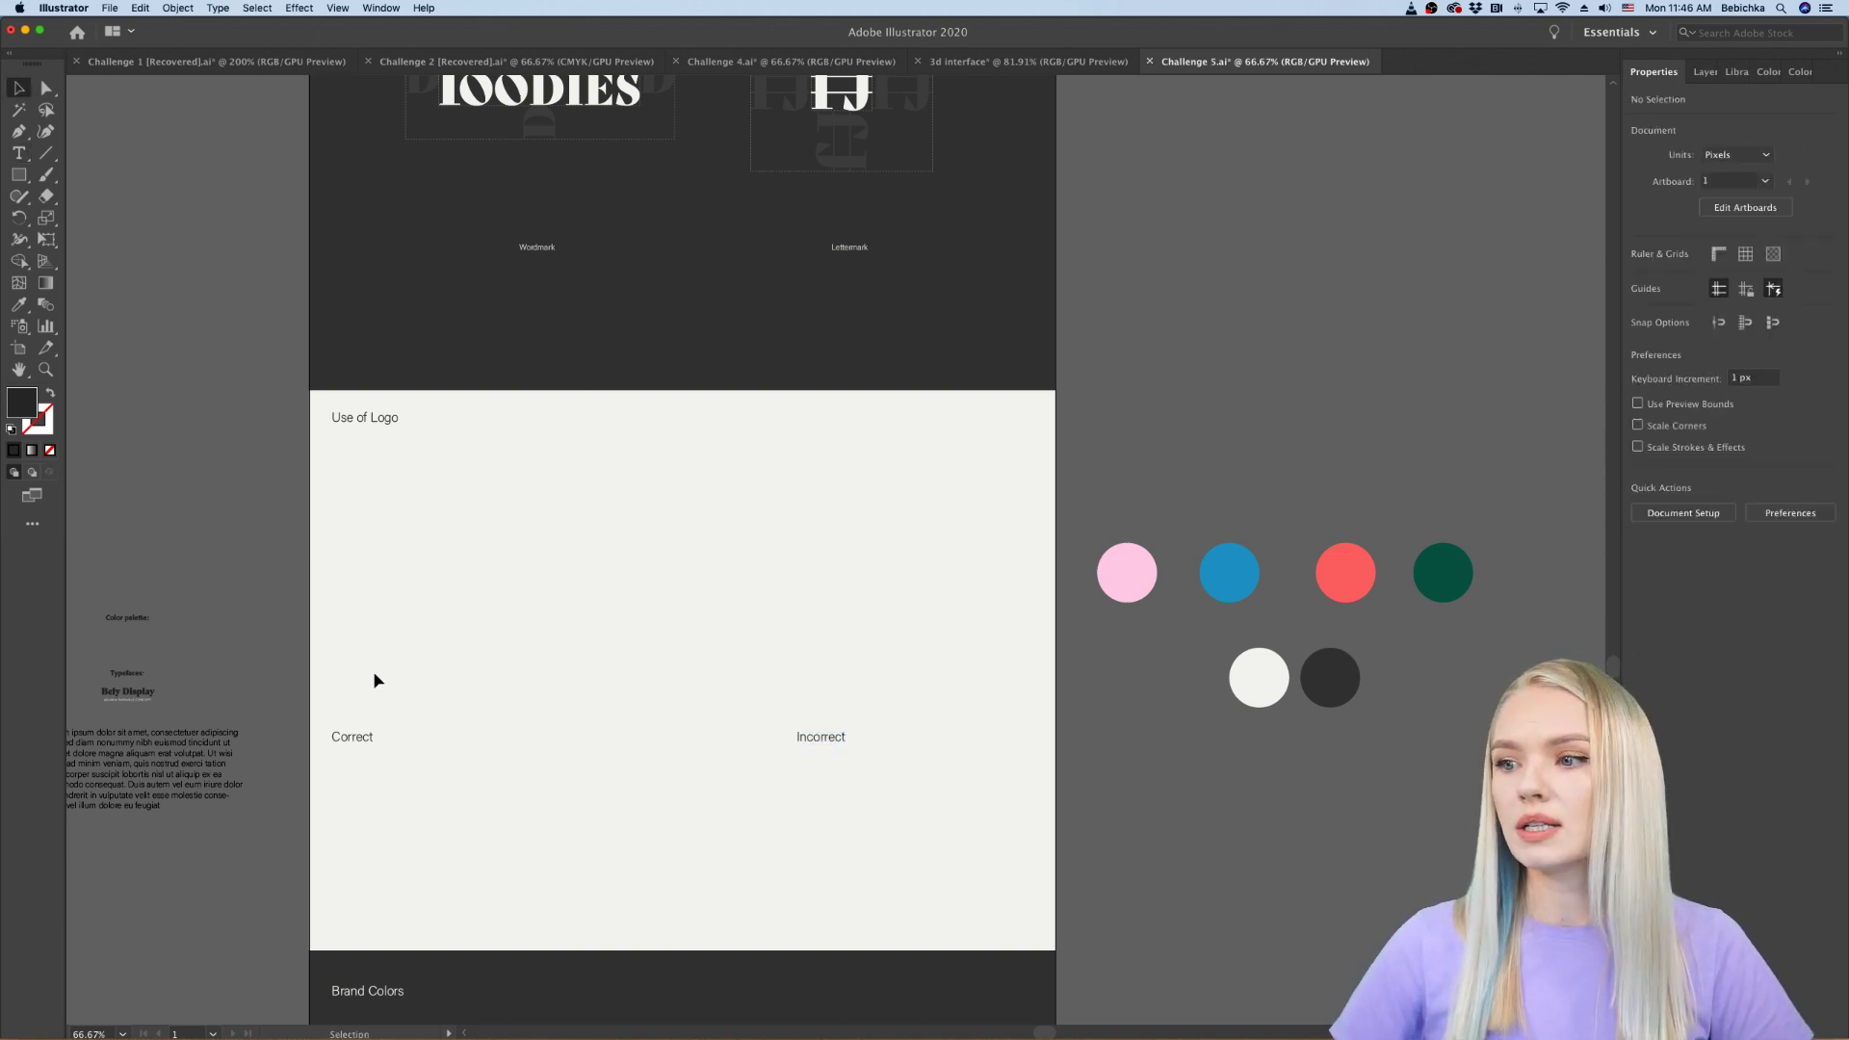
pyautogui.moveTo(424, 802); pyautogui.dragTo(368, 509)
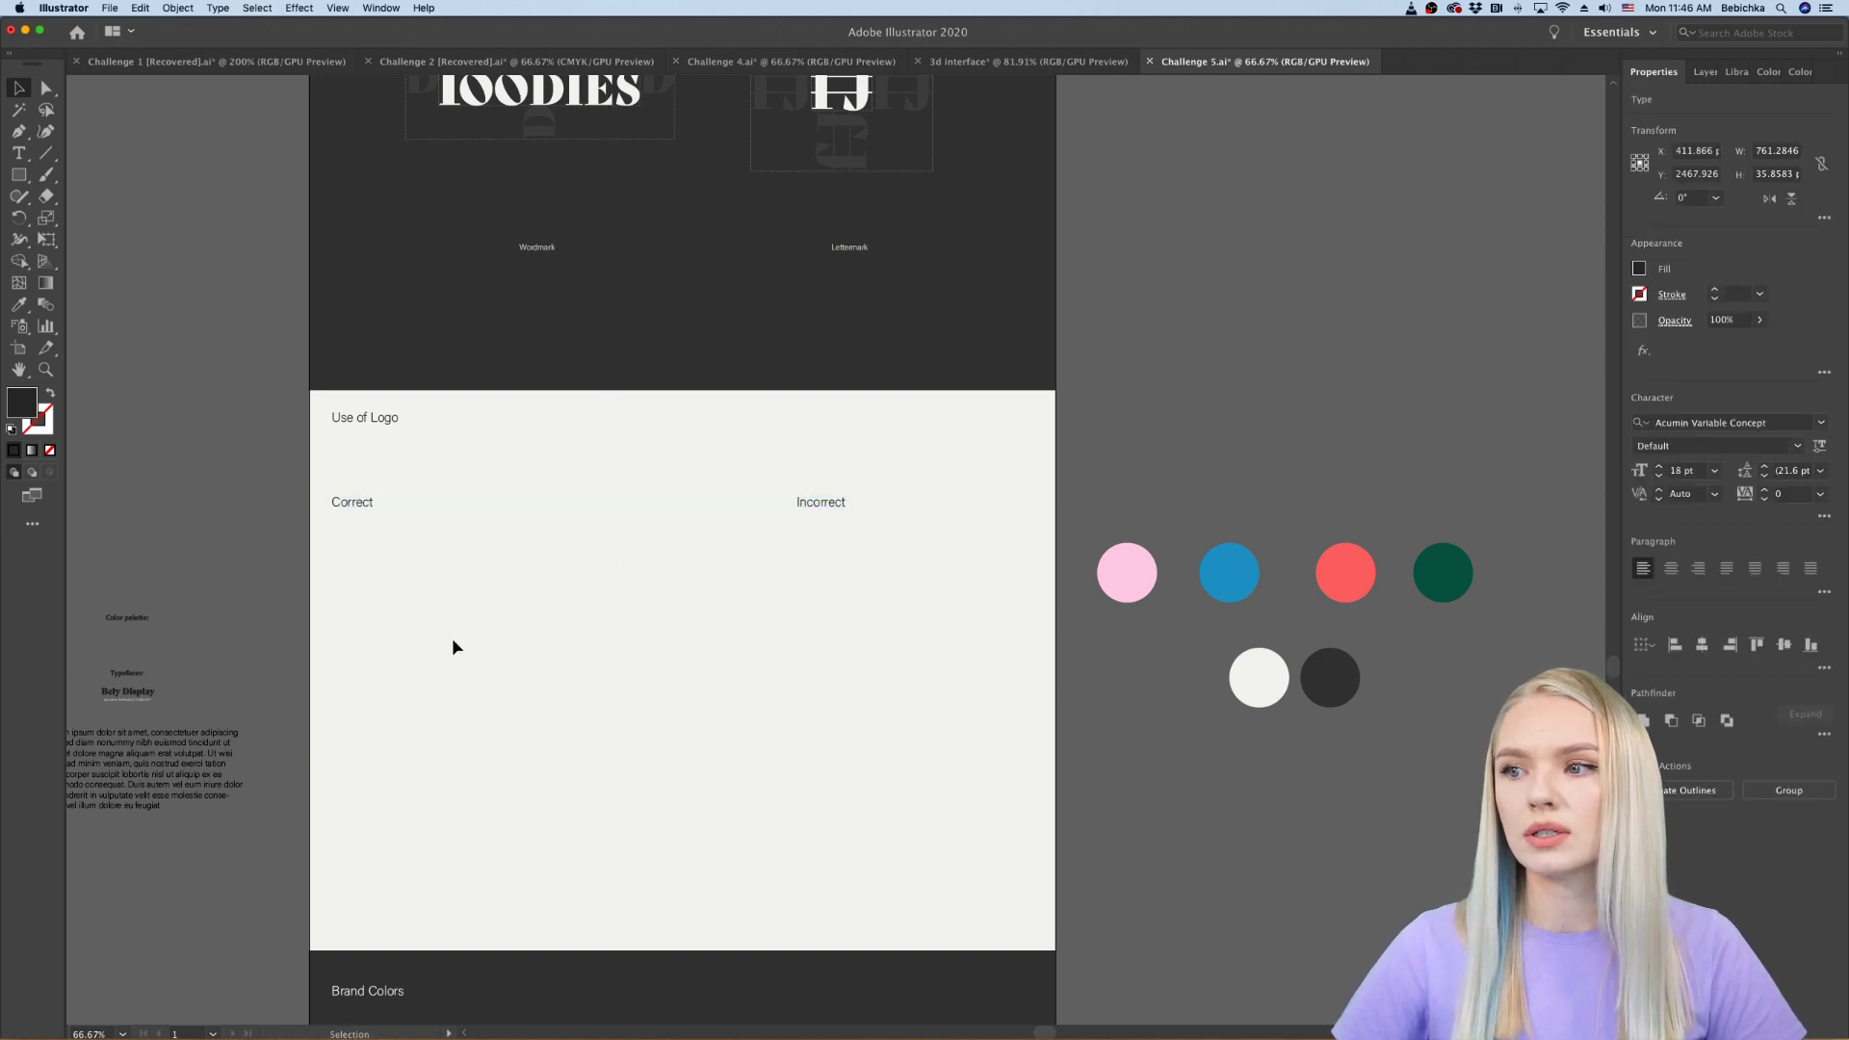
pyautogui.click(453, 641)
# Step: Copy the Foodies wordmark from the Primary logo section into the Use of Logo section below the Correct label
pyautogui.scroll(2, 454, 639)
pyautogui.scroll(2, 456, 641)
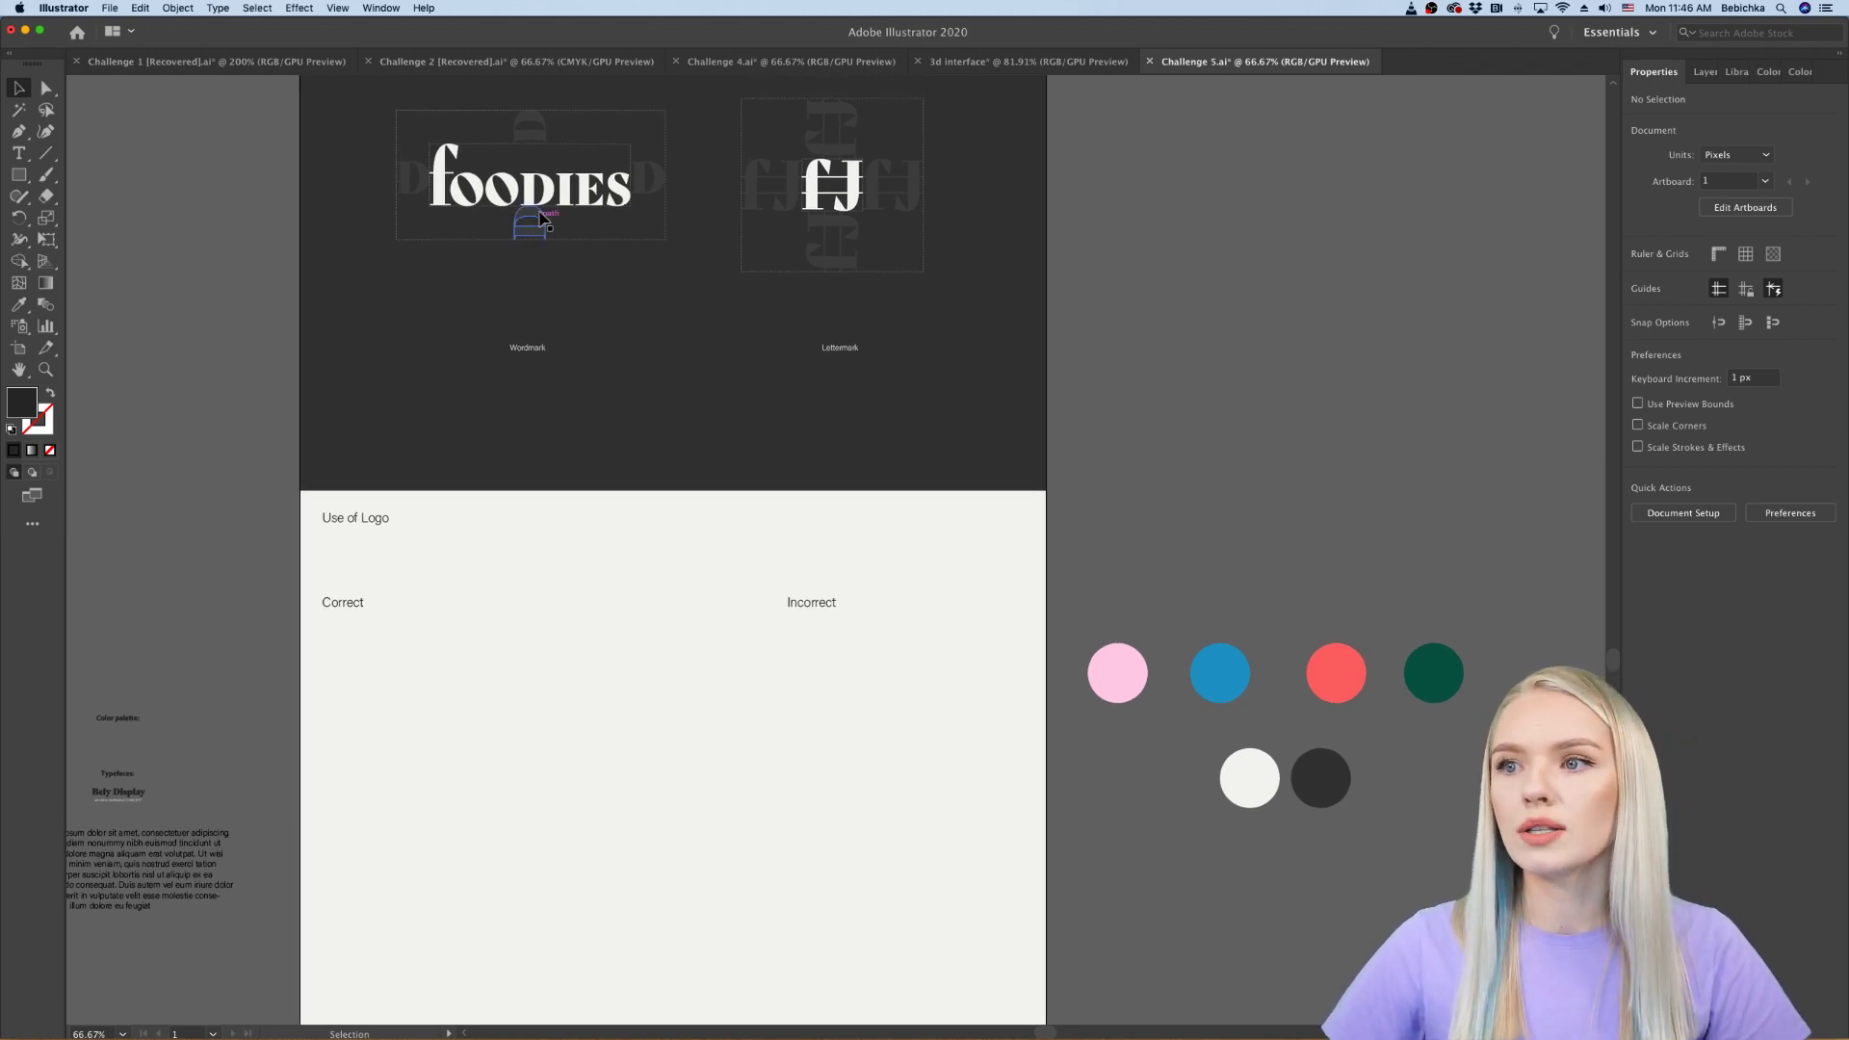
pyautogui.moveTo(541, 197); pyautogui.dragTo(478, 727)
pyautogui.click(508, 804)
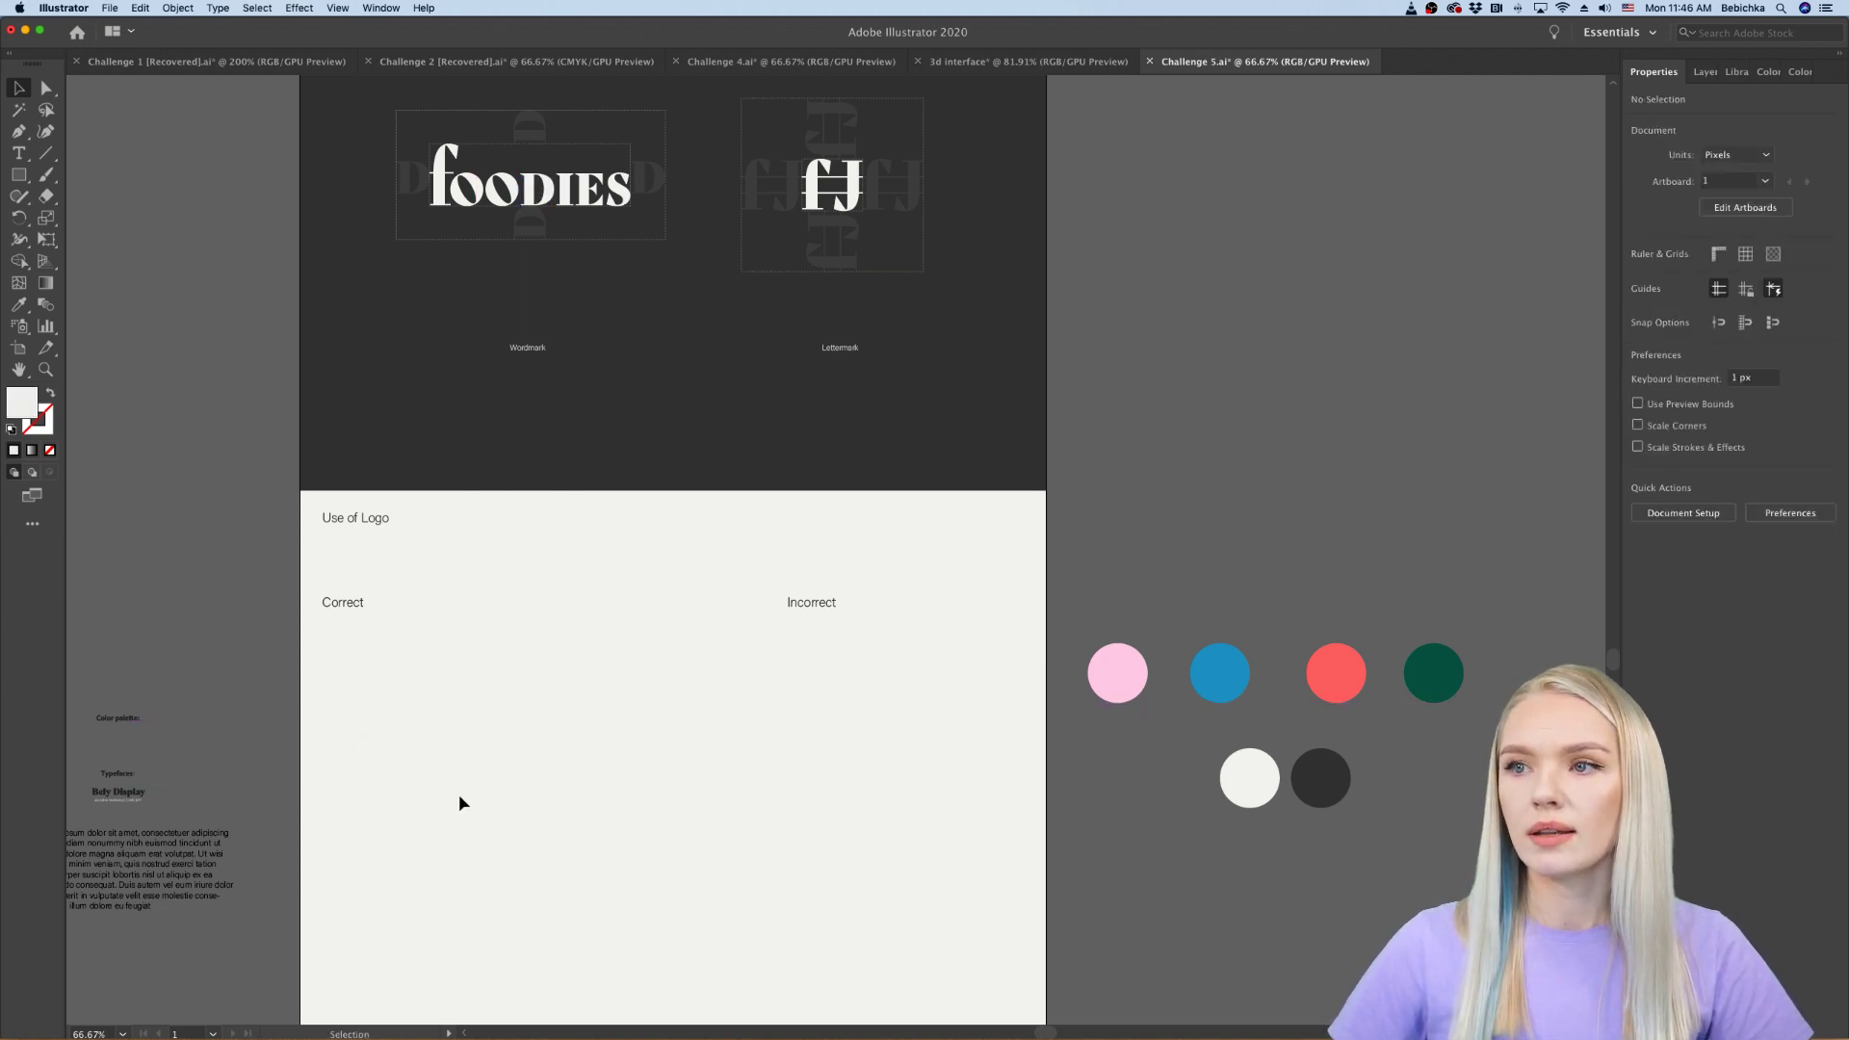
# Step: Copy the white lettermark pattern from the Challenge 2 document into Challenge 5, placing it beside the artboard above the color swatches
pyautogui.press('super+minus')
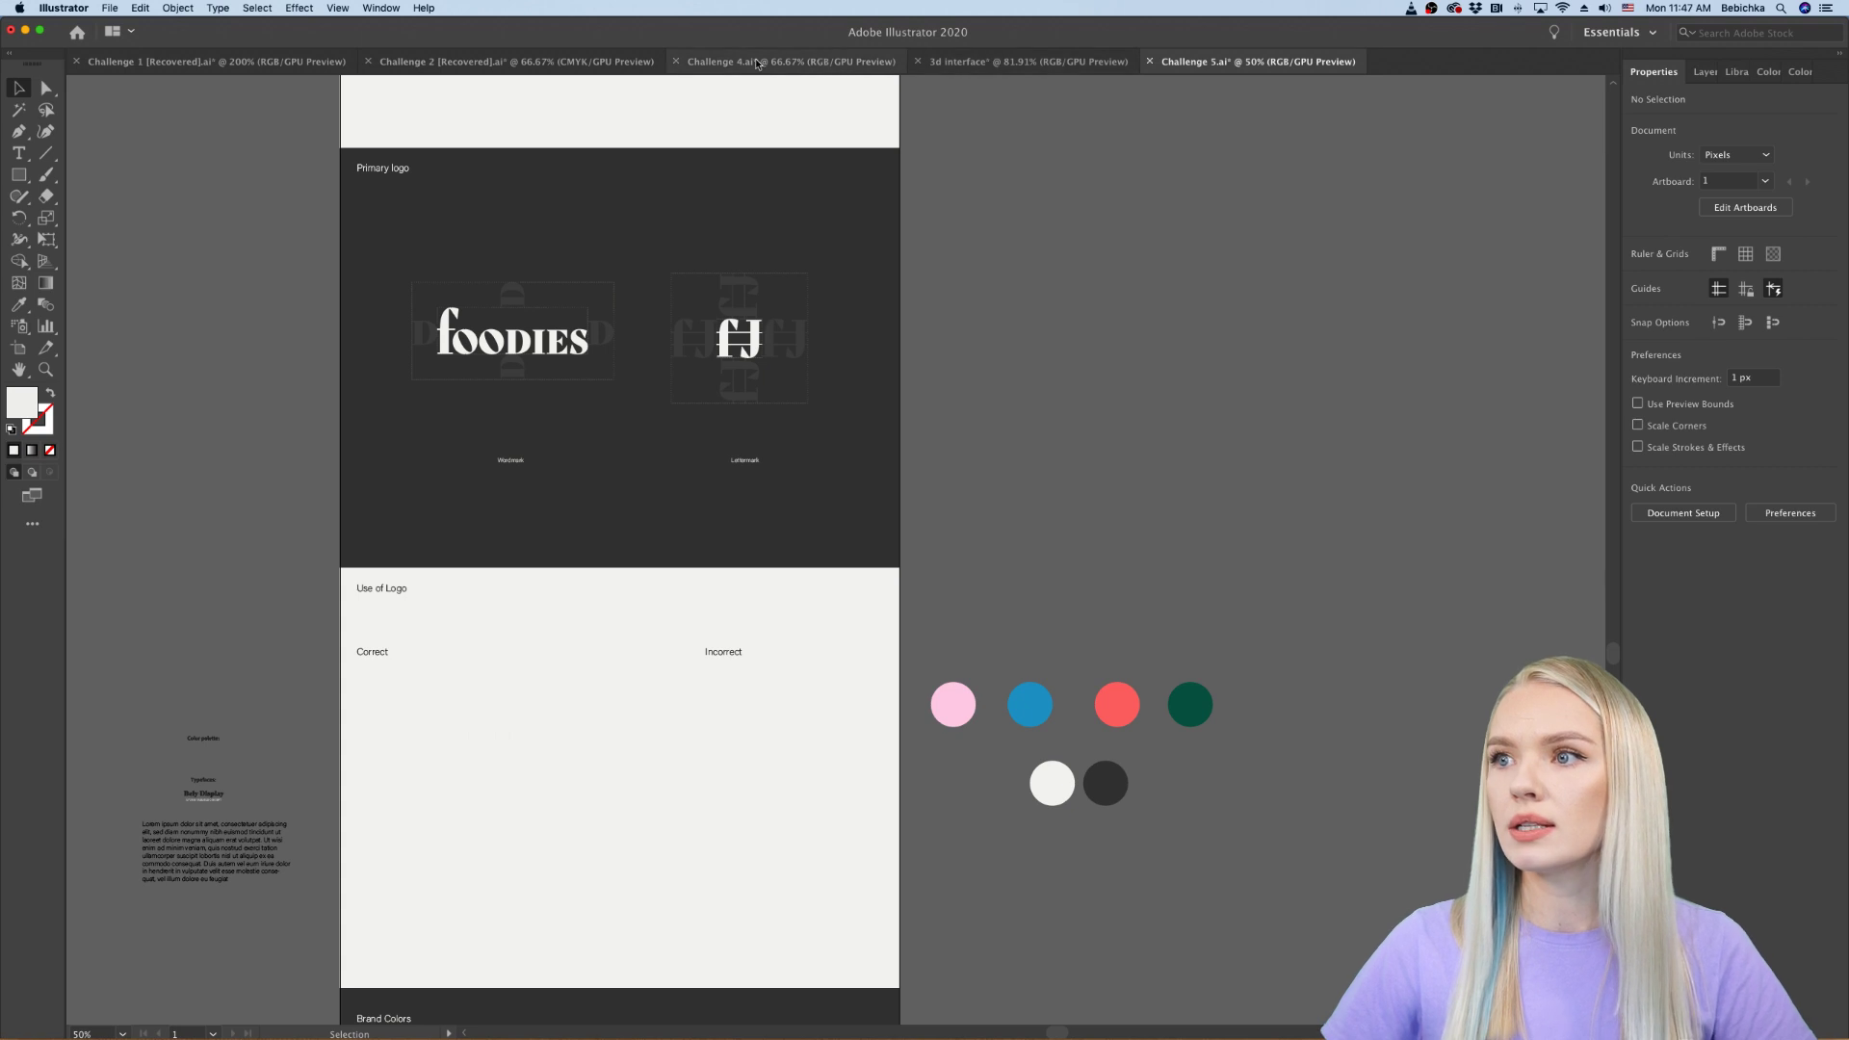
pyautogui.click(544, 62)
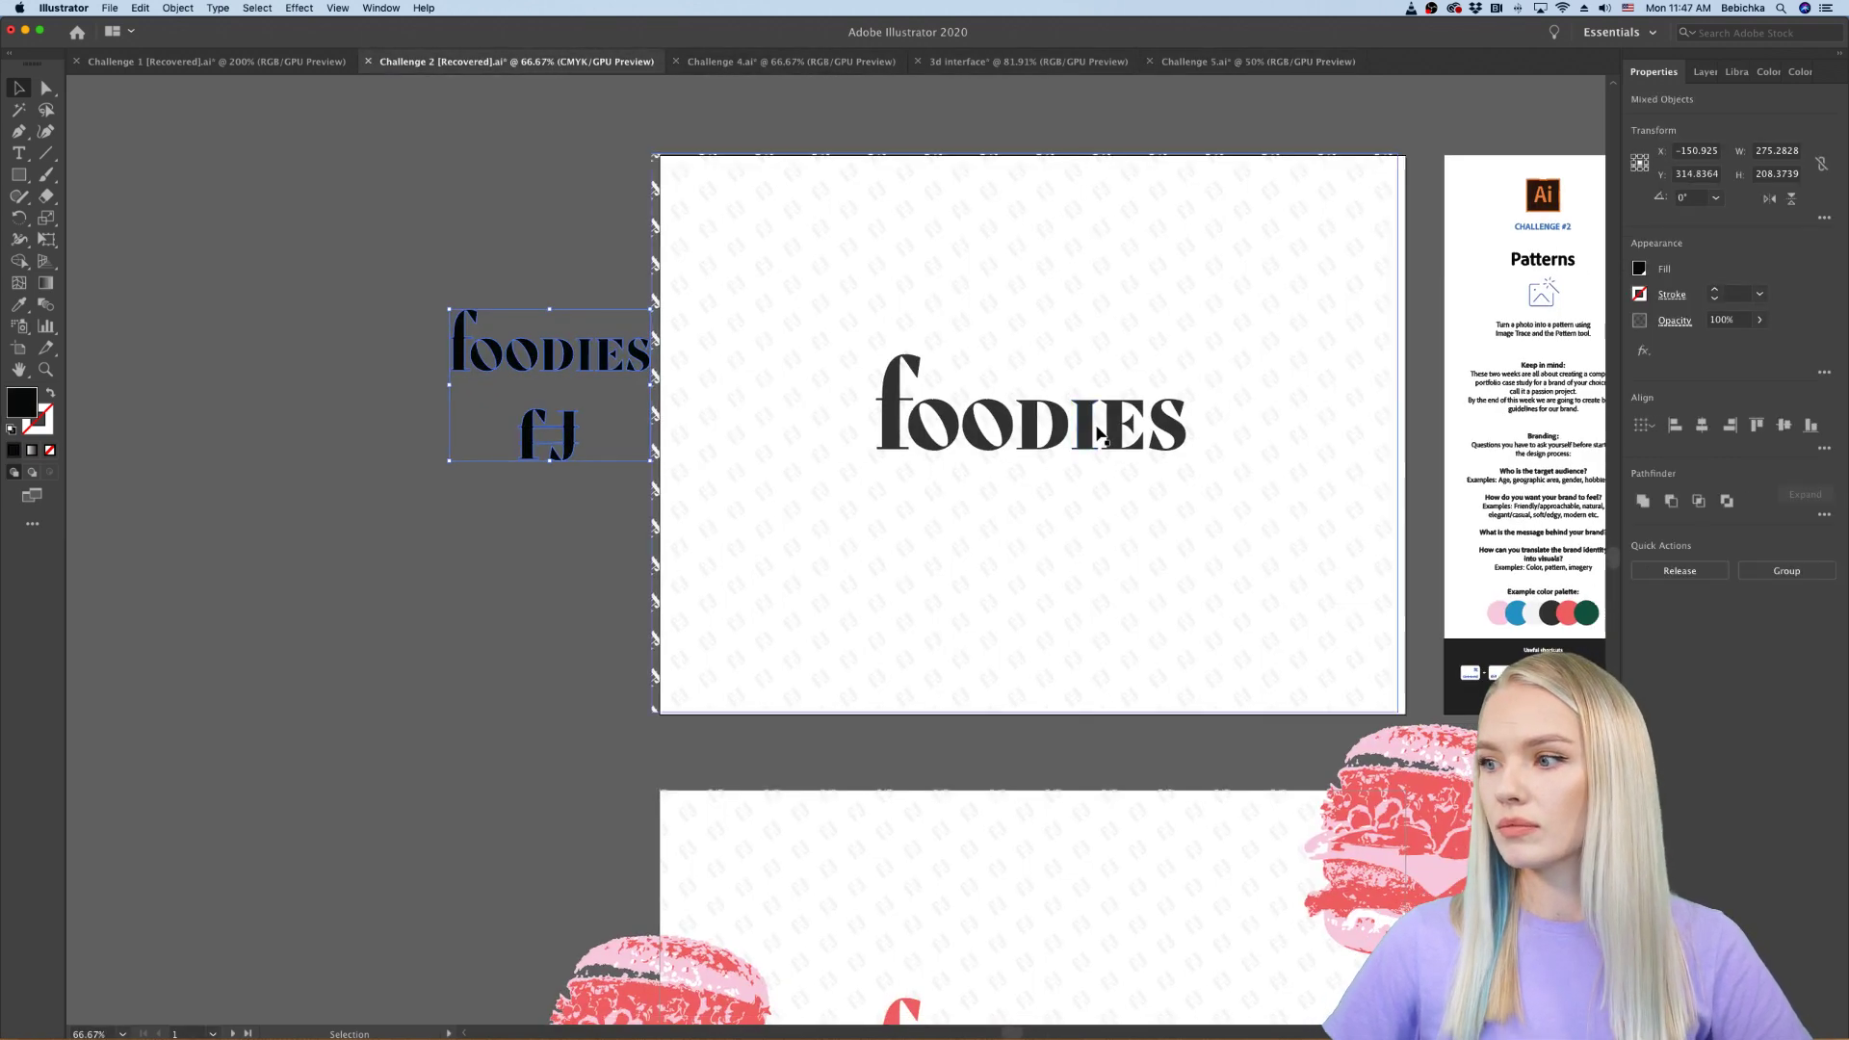
pyautogui.scroll(-6, 1098, 431)
pyautogui.hscroll(6, 1098, 430)
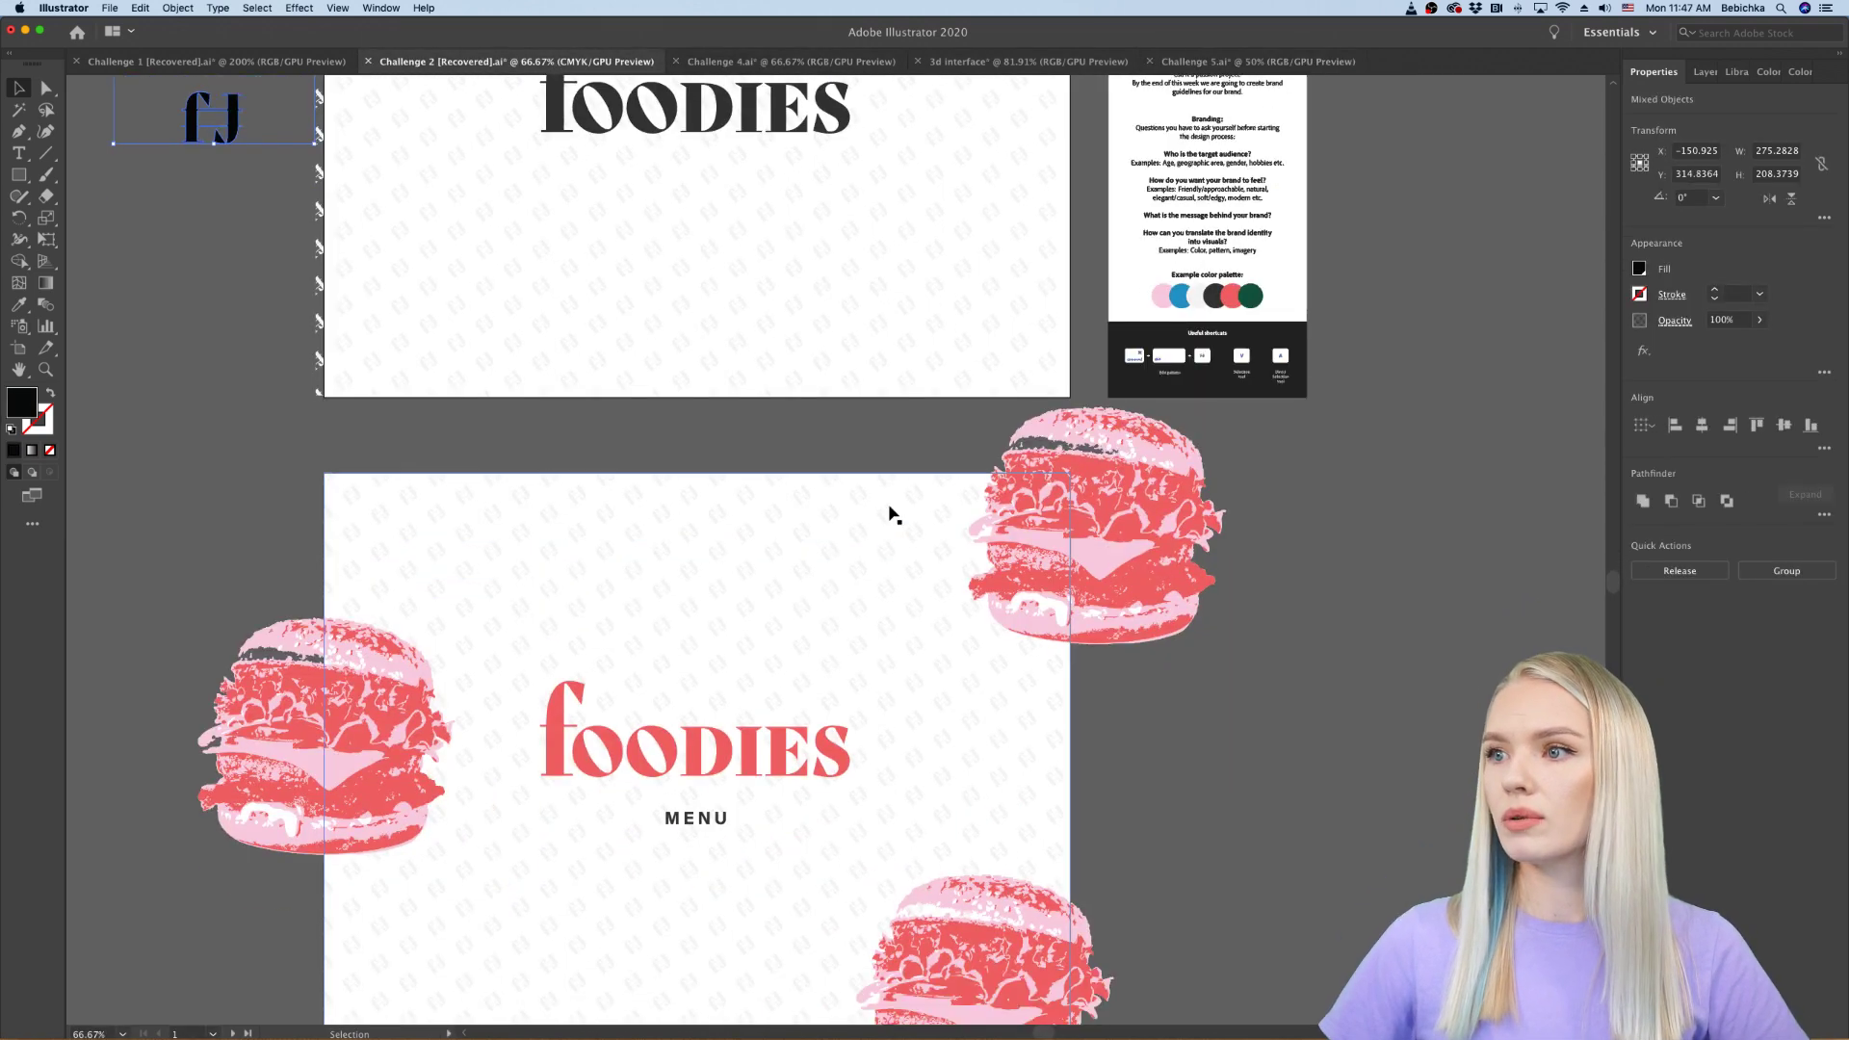
pyautogui.click(870, 529)
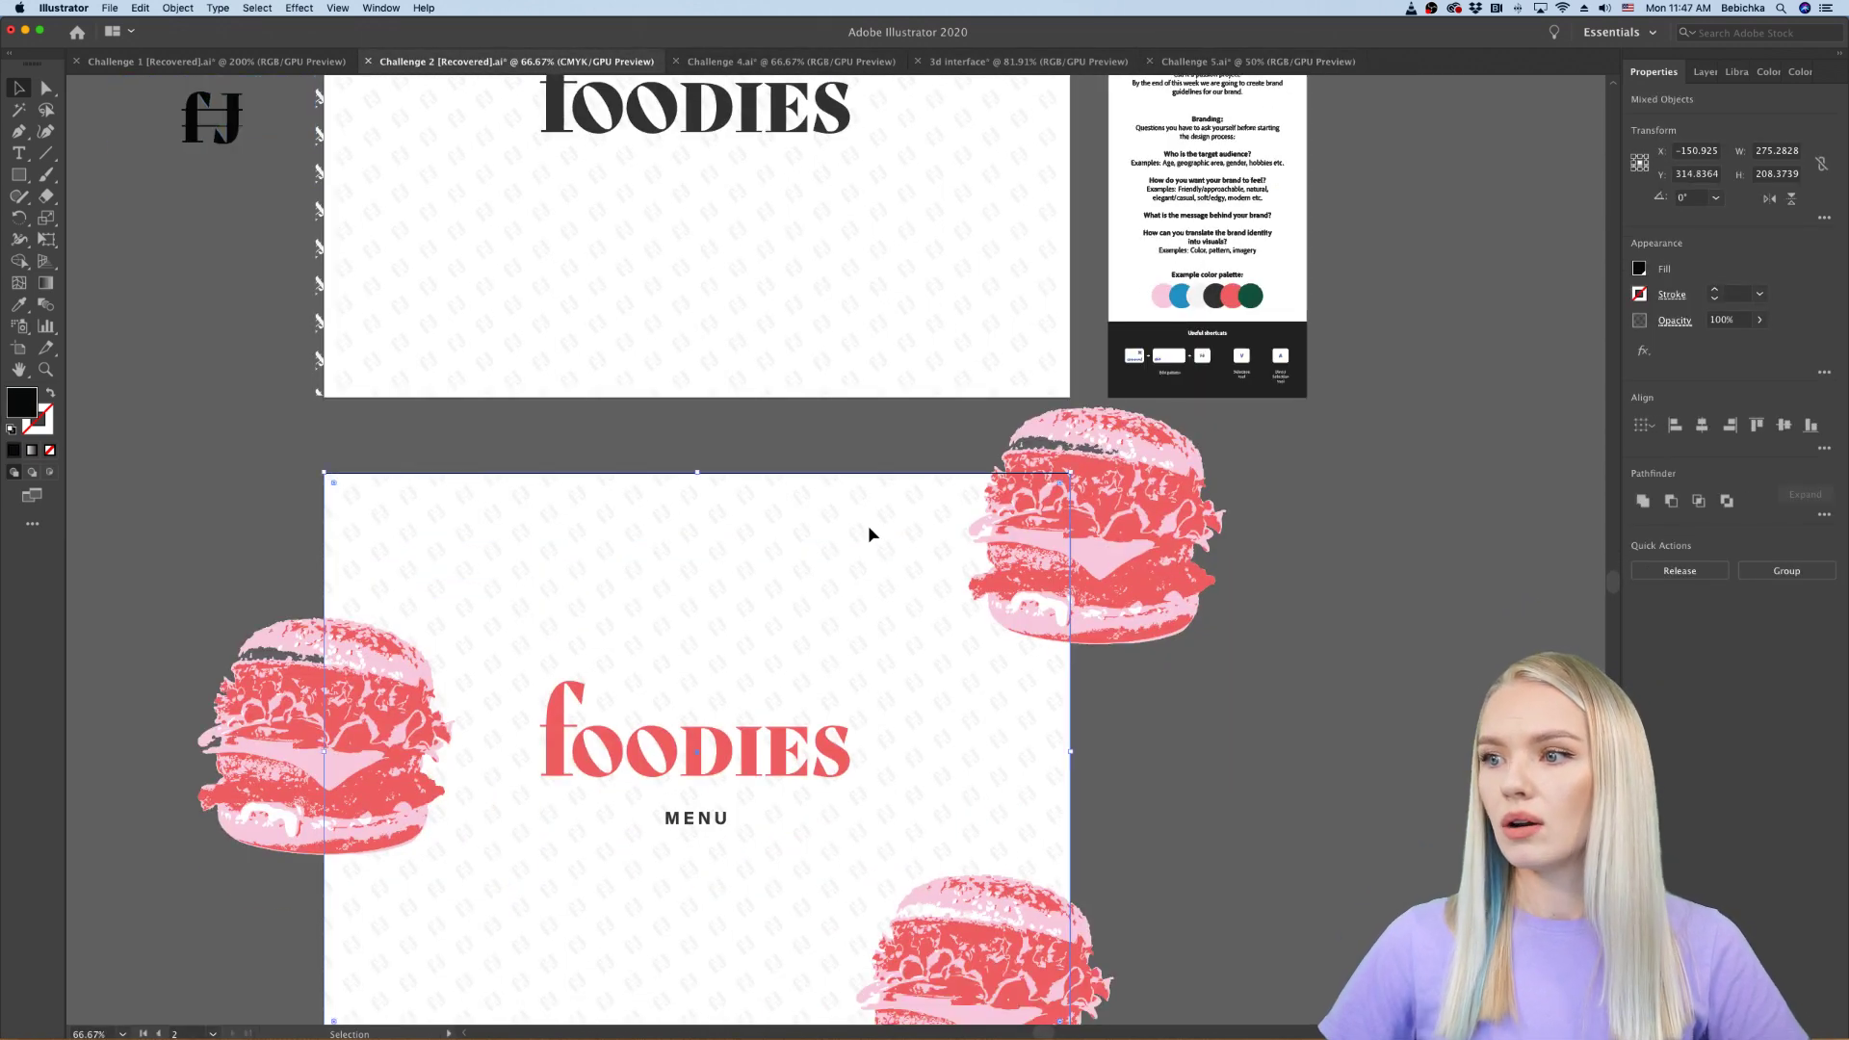
pyautogui.click(880, 521)
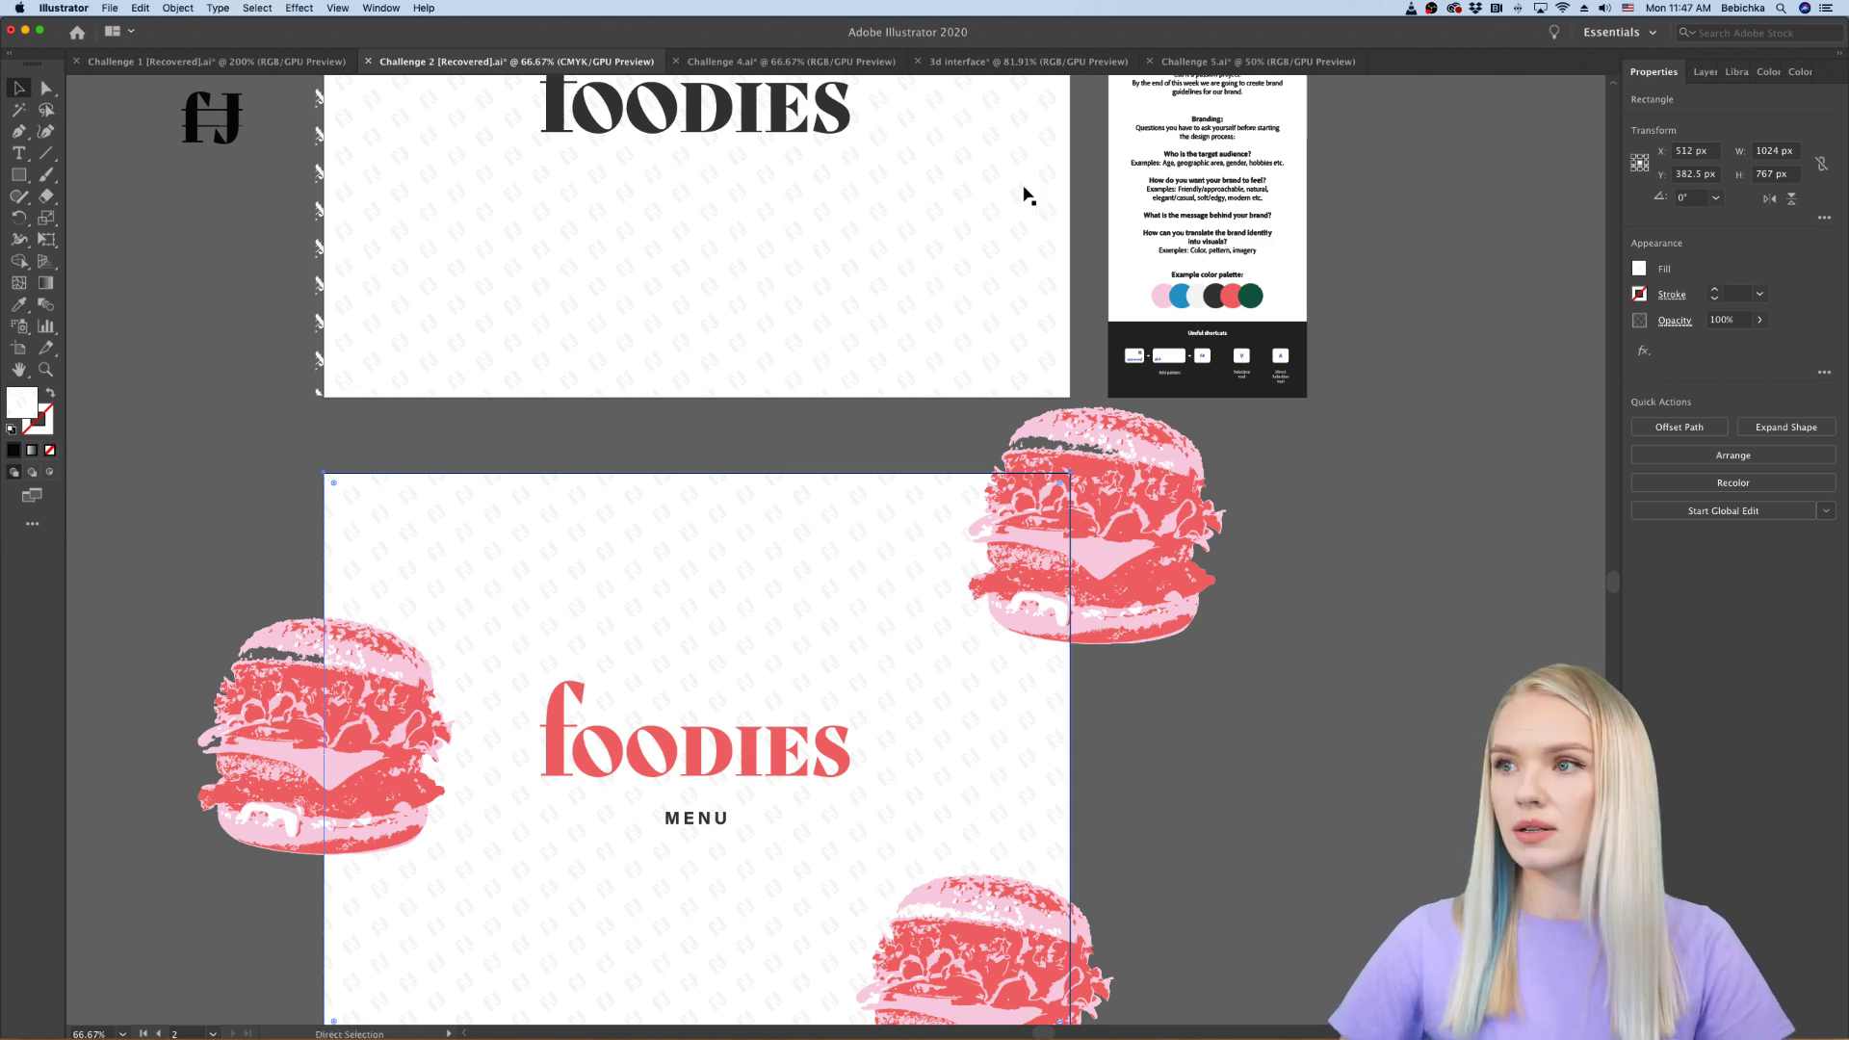
pyautogui.click(1214, 62)
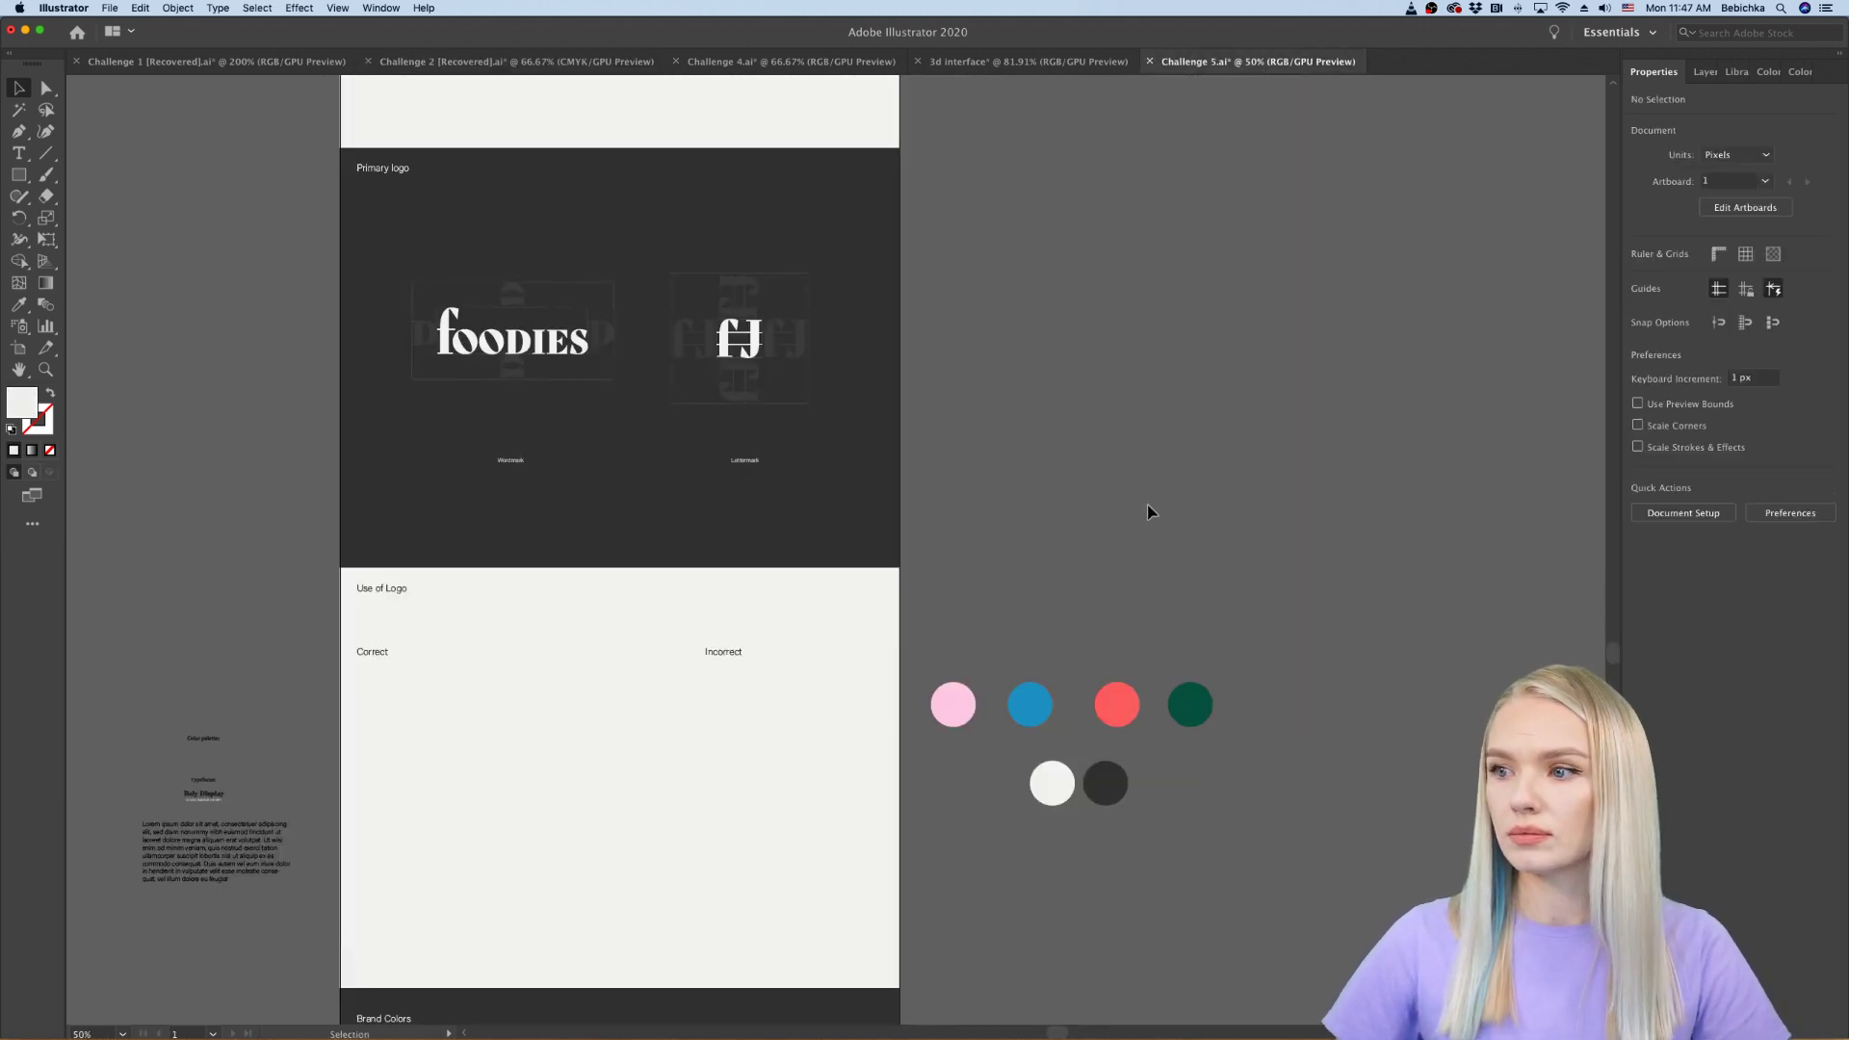
pyautogui.press('super+v')
pyautogui.moveTo(1007, 462); pyautogui.dragTo(1400, 330)
pyautogui.click(1378, 860)
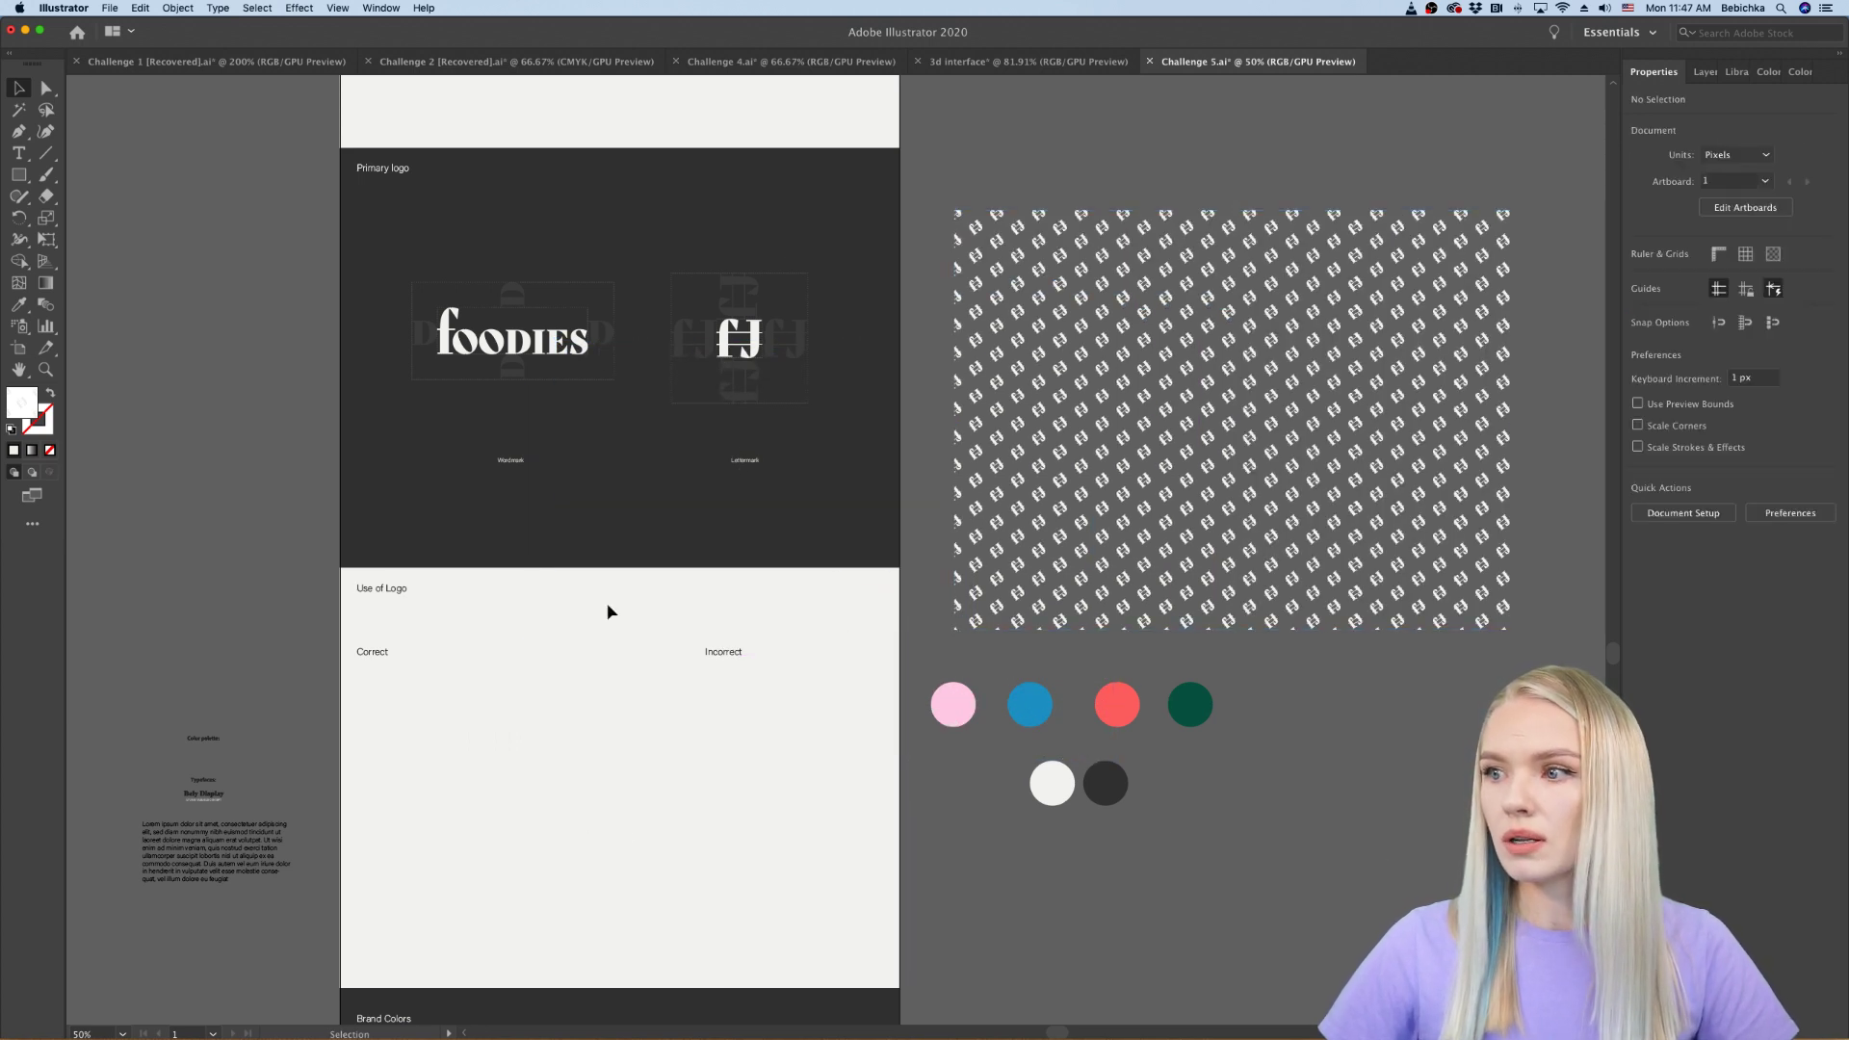
# Step: Copy a burger illustration from the Challenge 2 menu artwork into Challenge 5 and place it beside the artboard below the color swatches
pyautogui.click(486, 62)
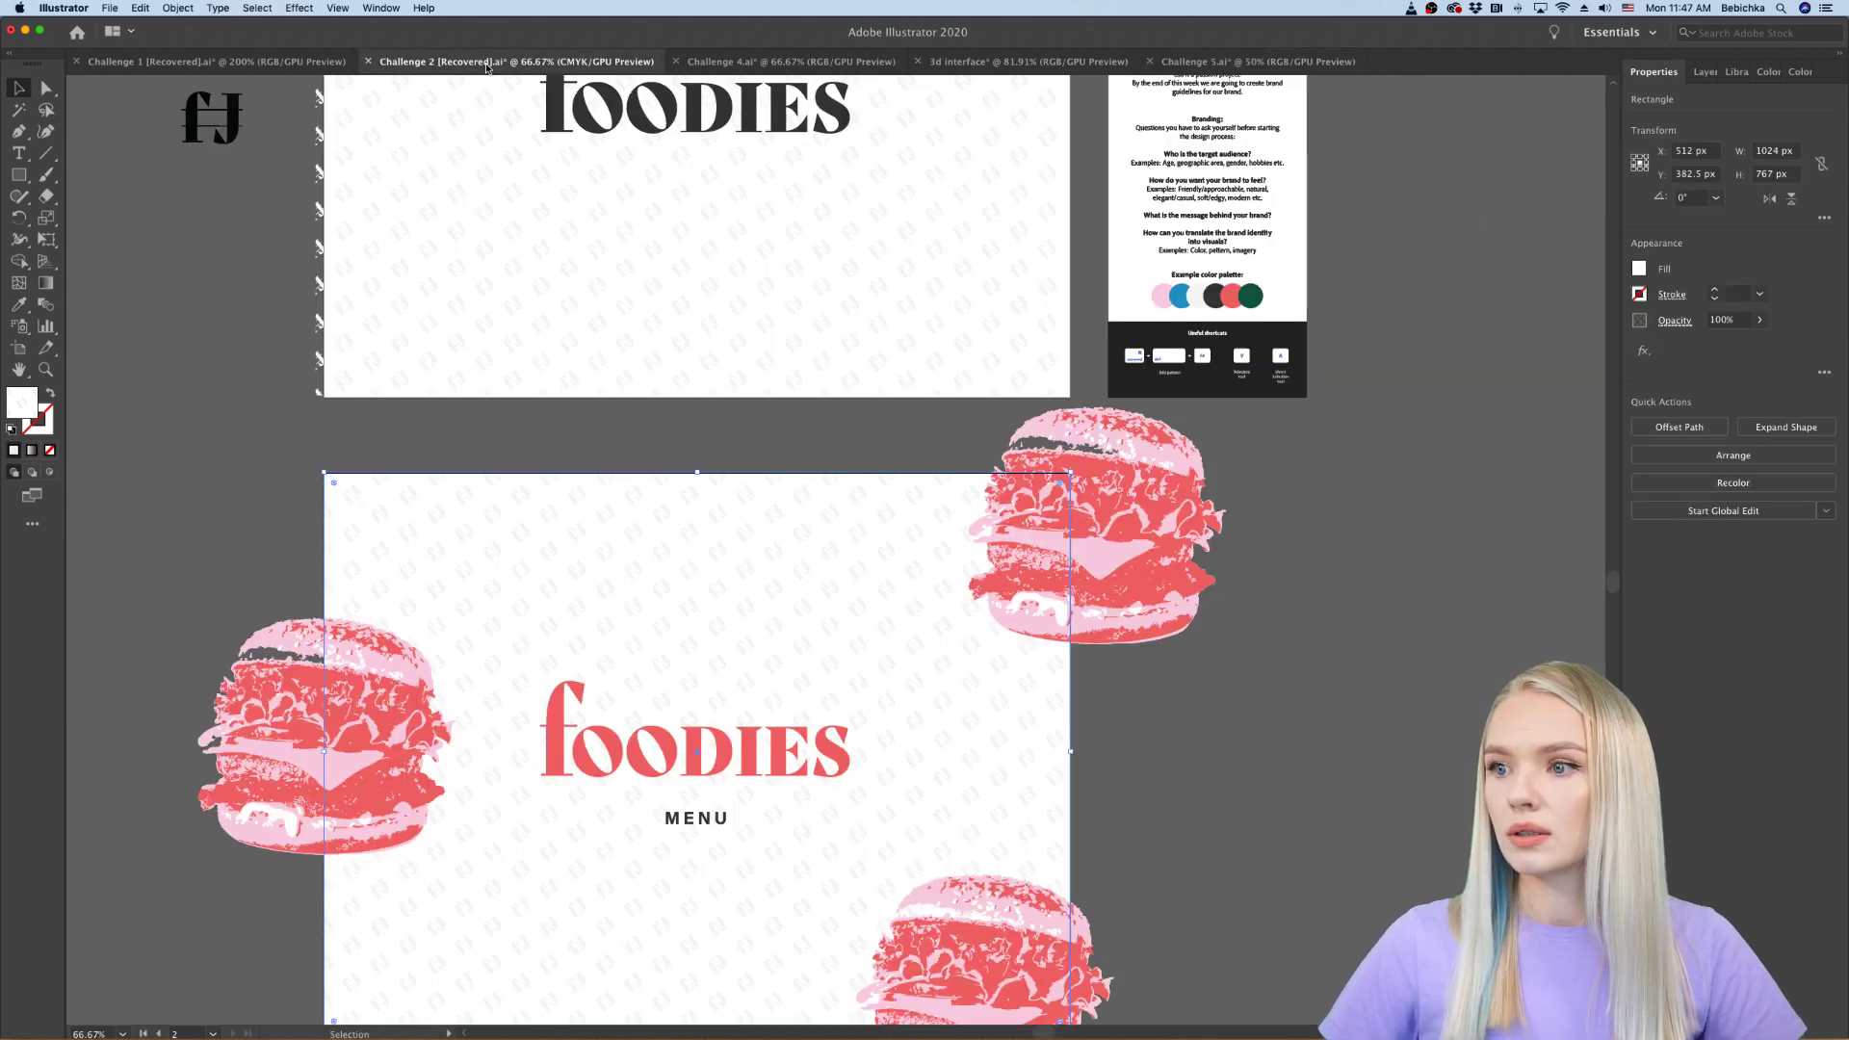
pyautogui.scroll(-5, 710, 436)
pyautogui.scroll(2, 710, 436)
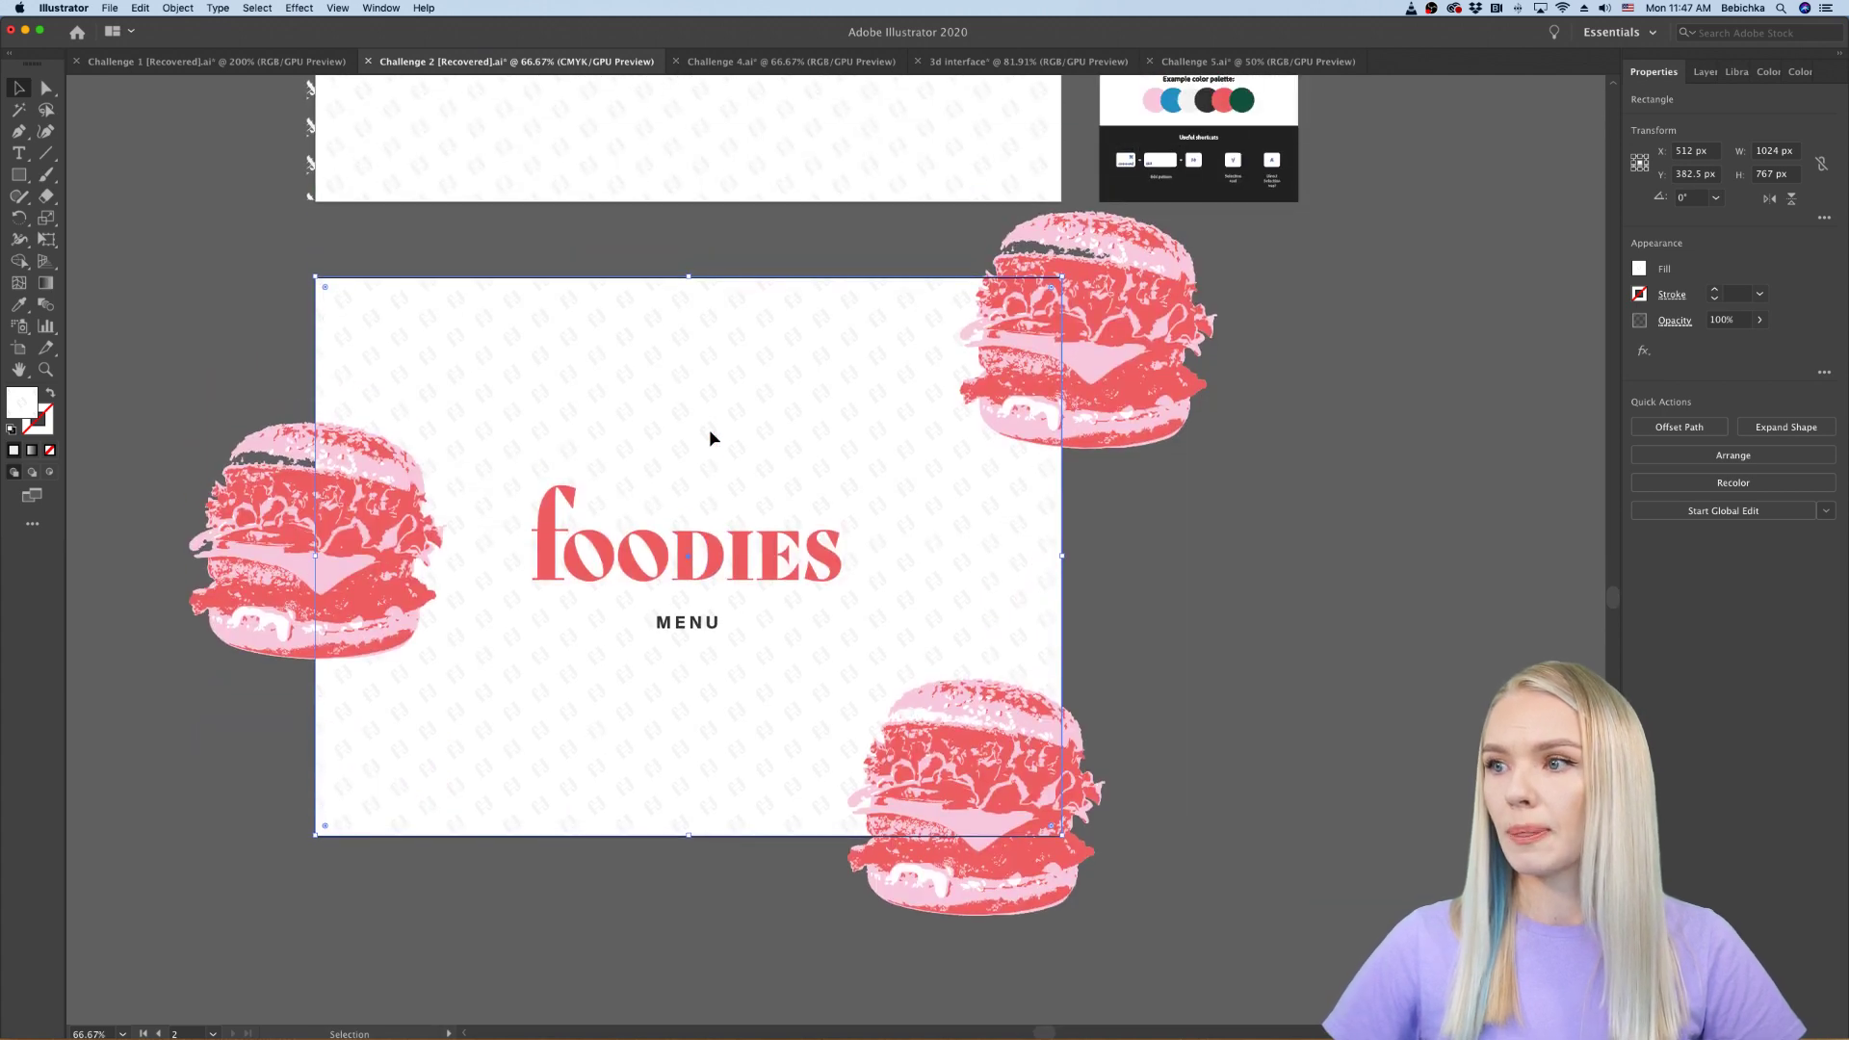
pyautogui.click(1180, 364)
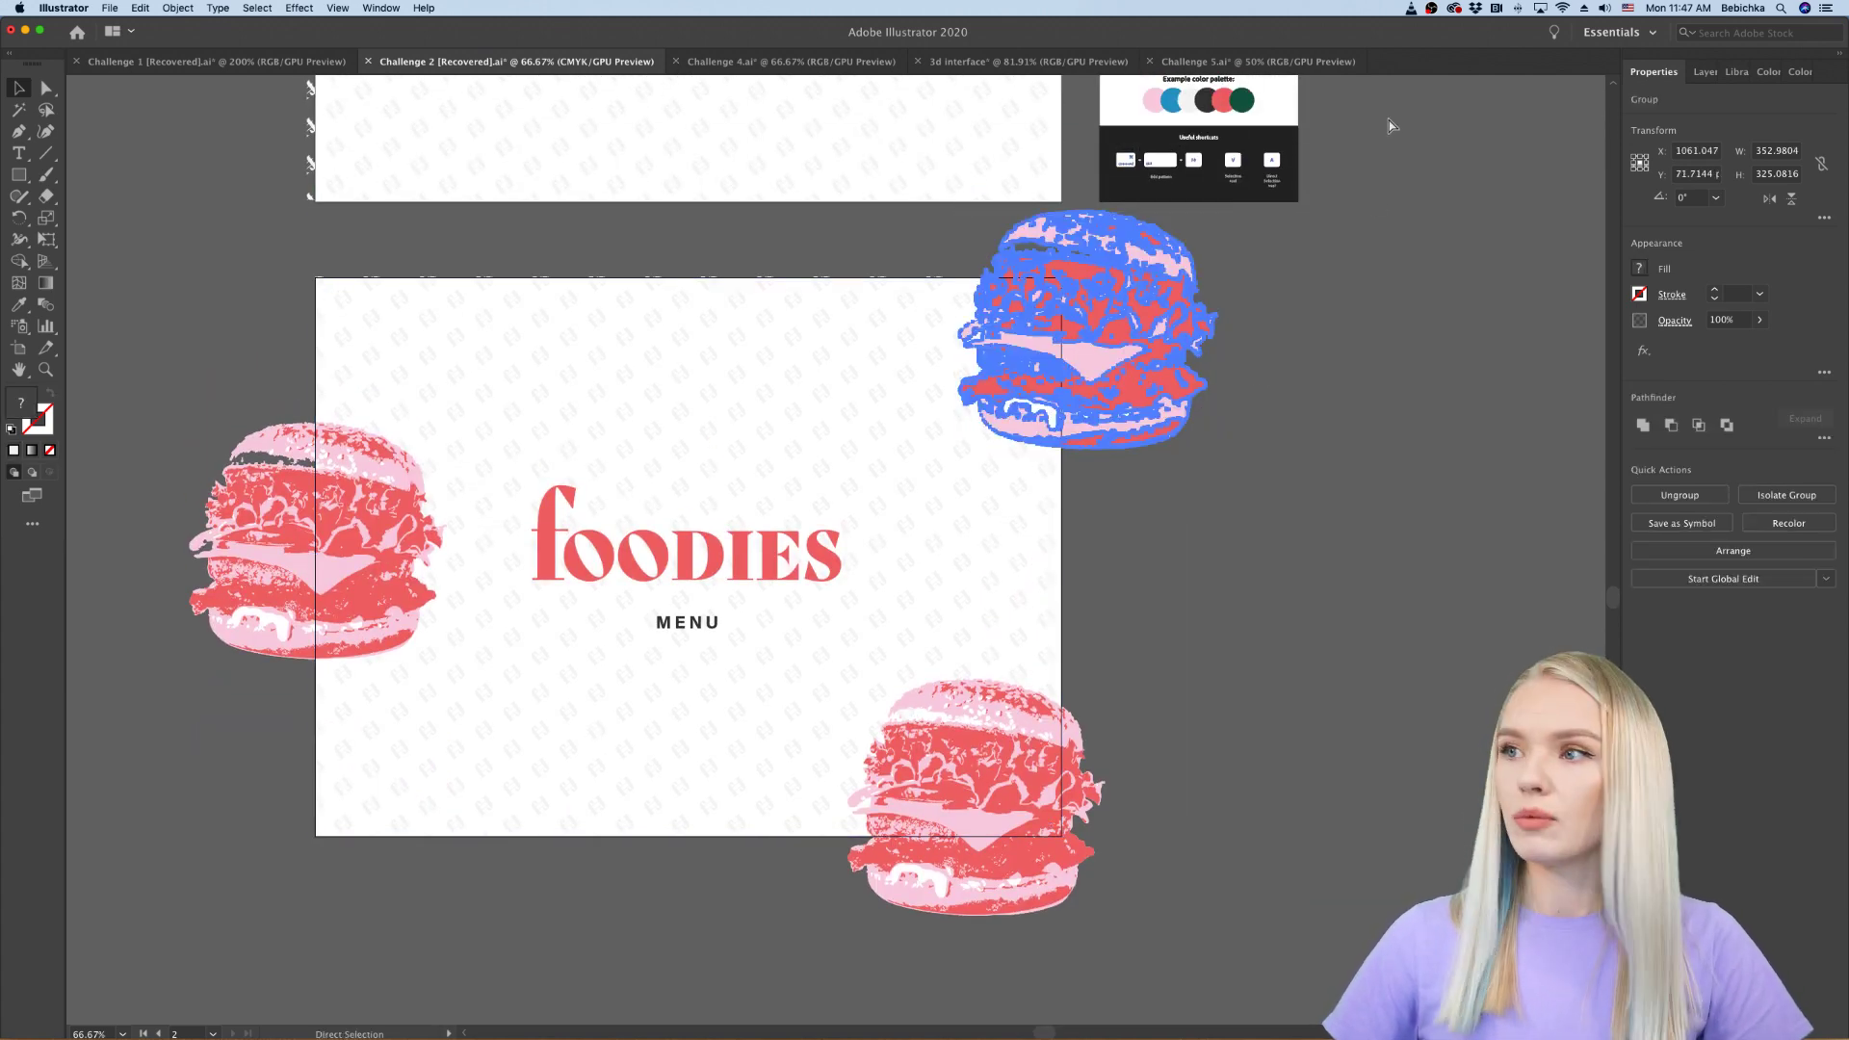
pyautogui.click(1272, 62)
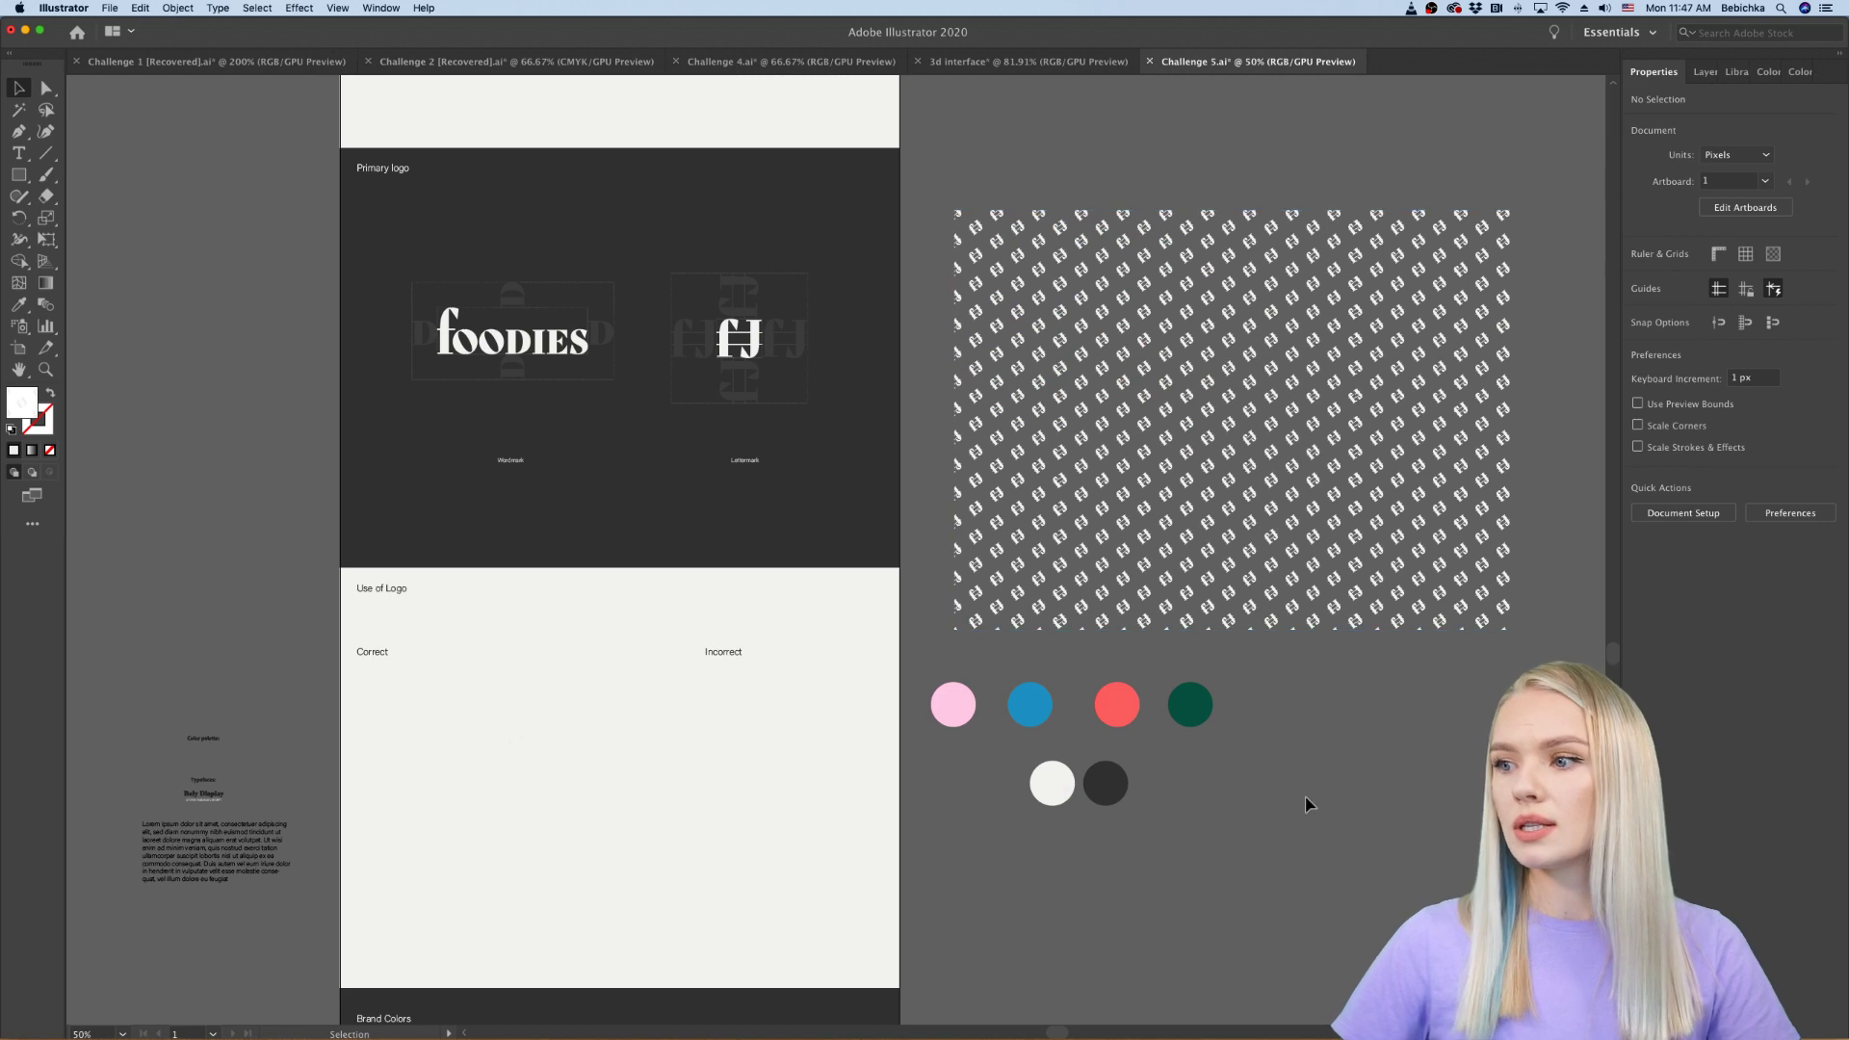
pyautogui.press('super+v')
pyautogui.moveTo(895, 589); pyautogui.dragTo(1337, 845)
pyautogui.click(1314, 695)
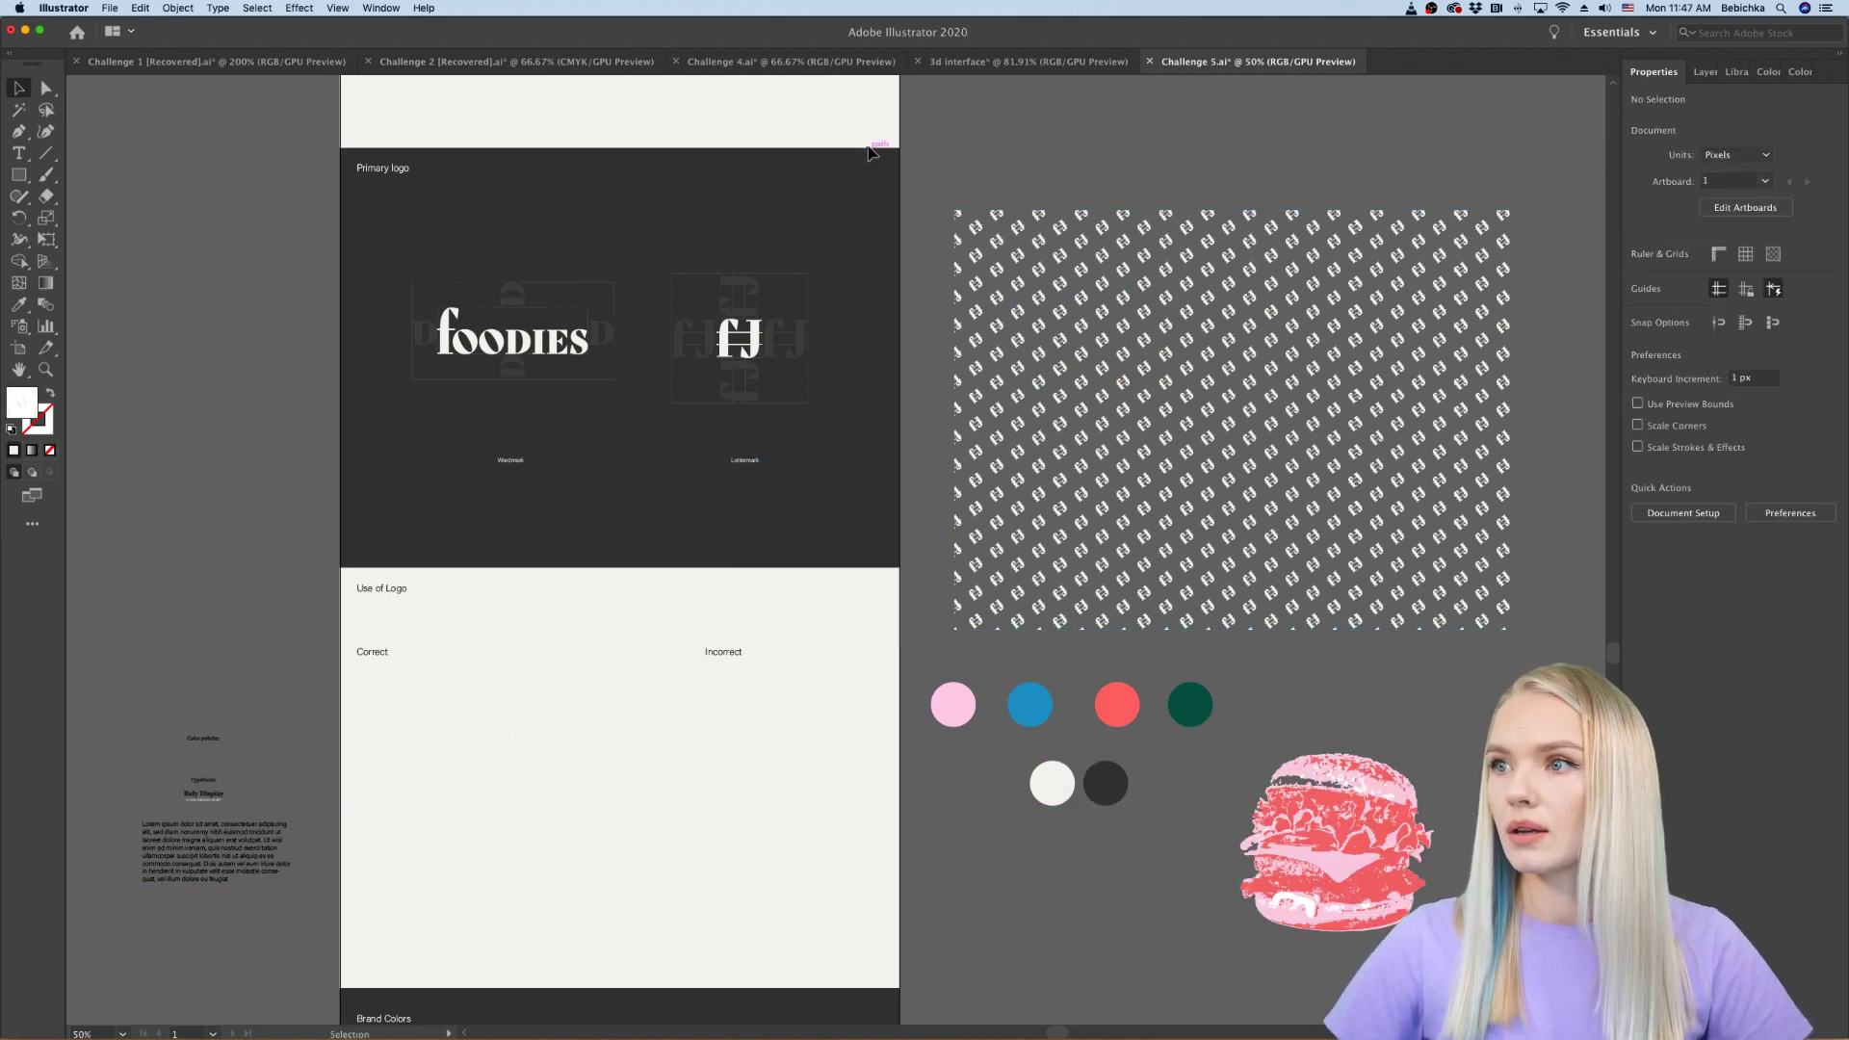
pyautogui.click(809, 64)
pyautogui.click(721, 465)
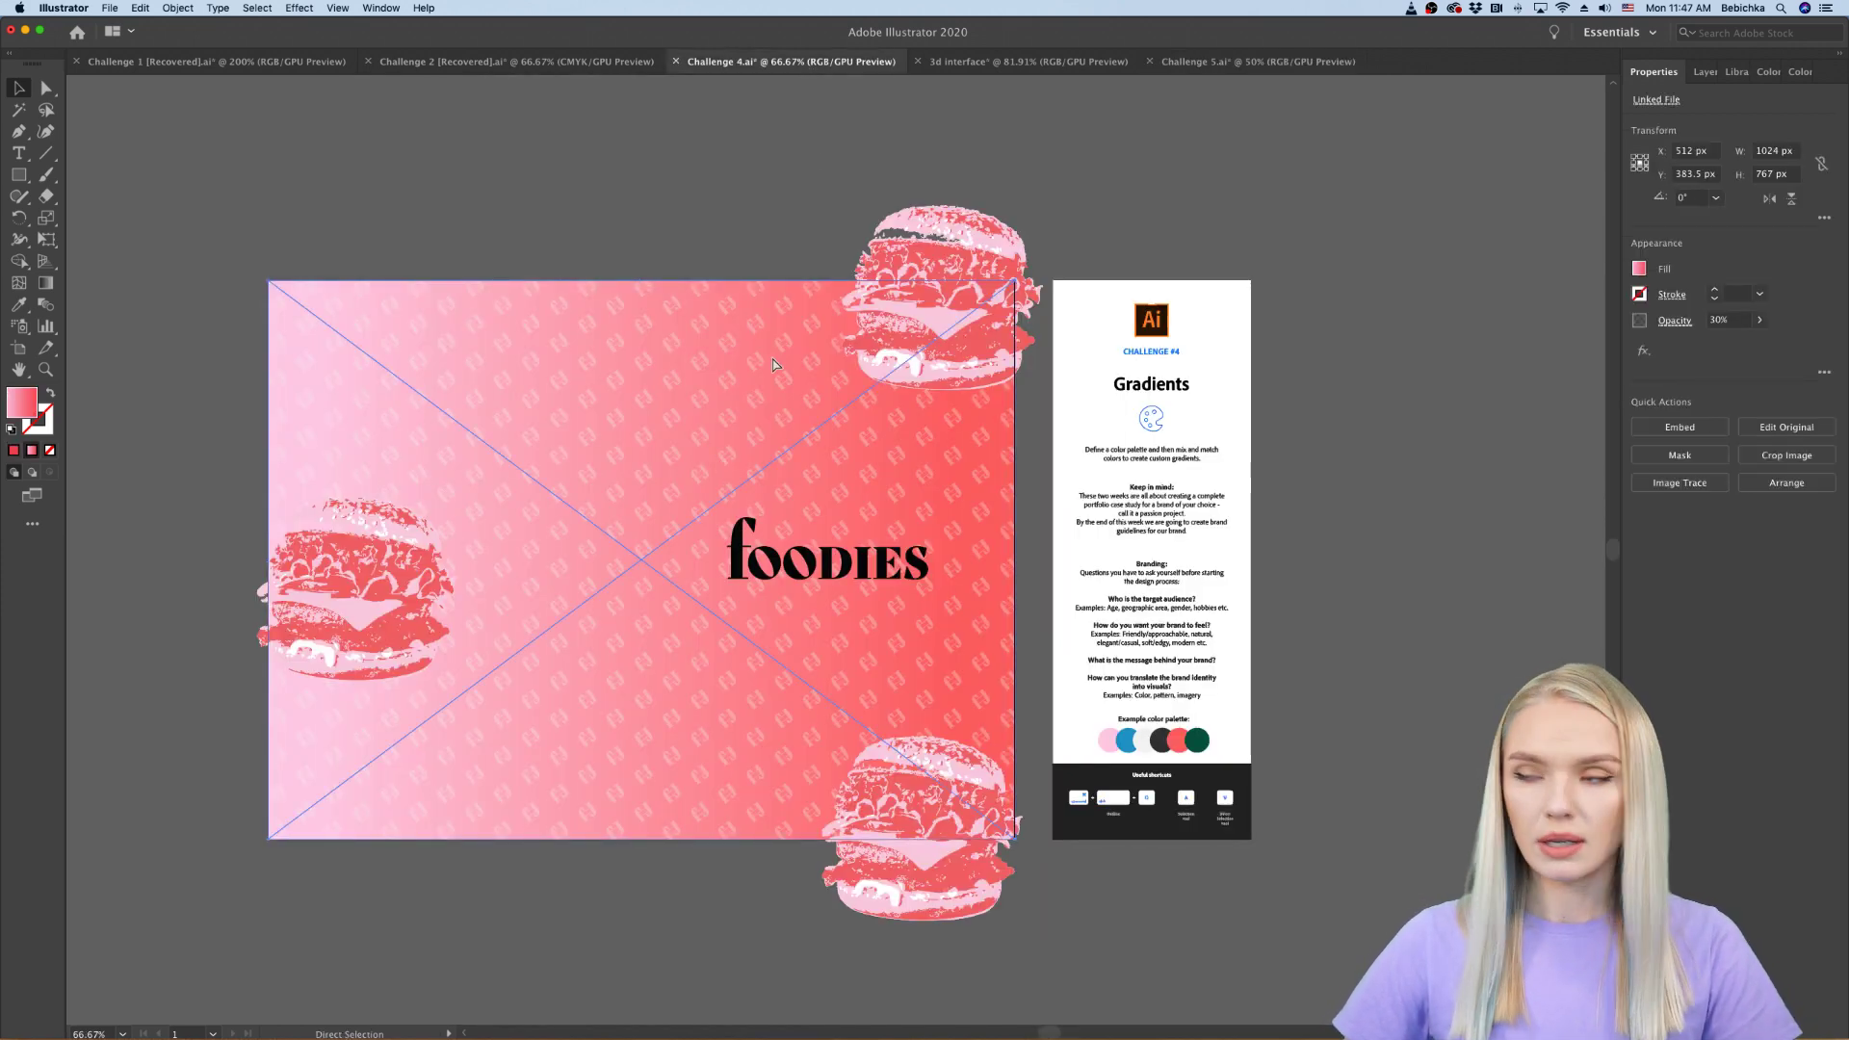
pyautogui.click(1243, 61)
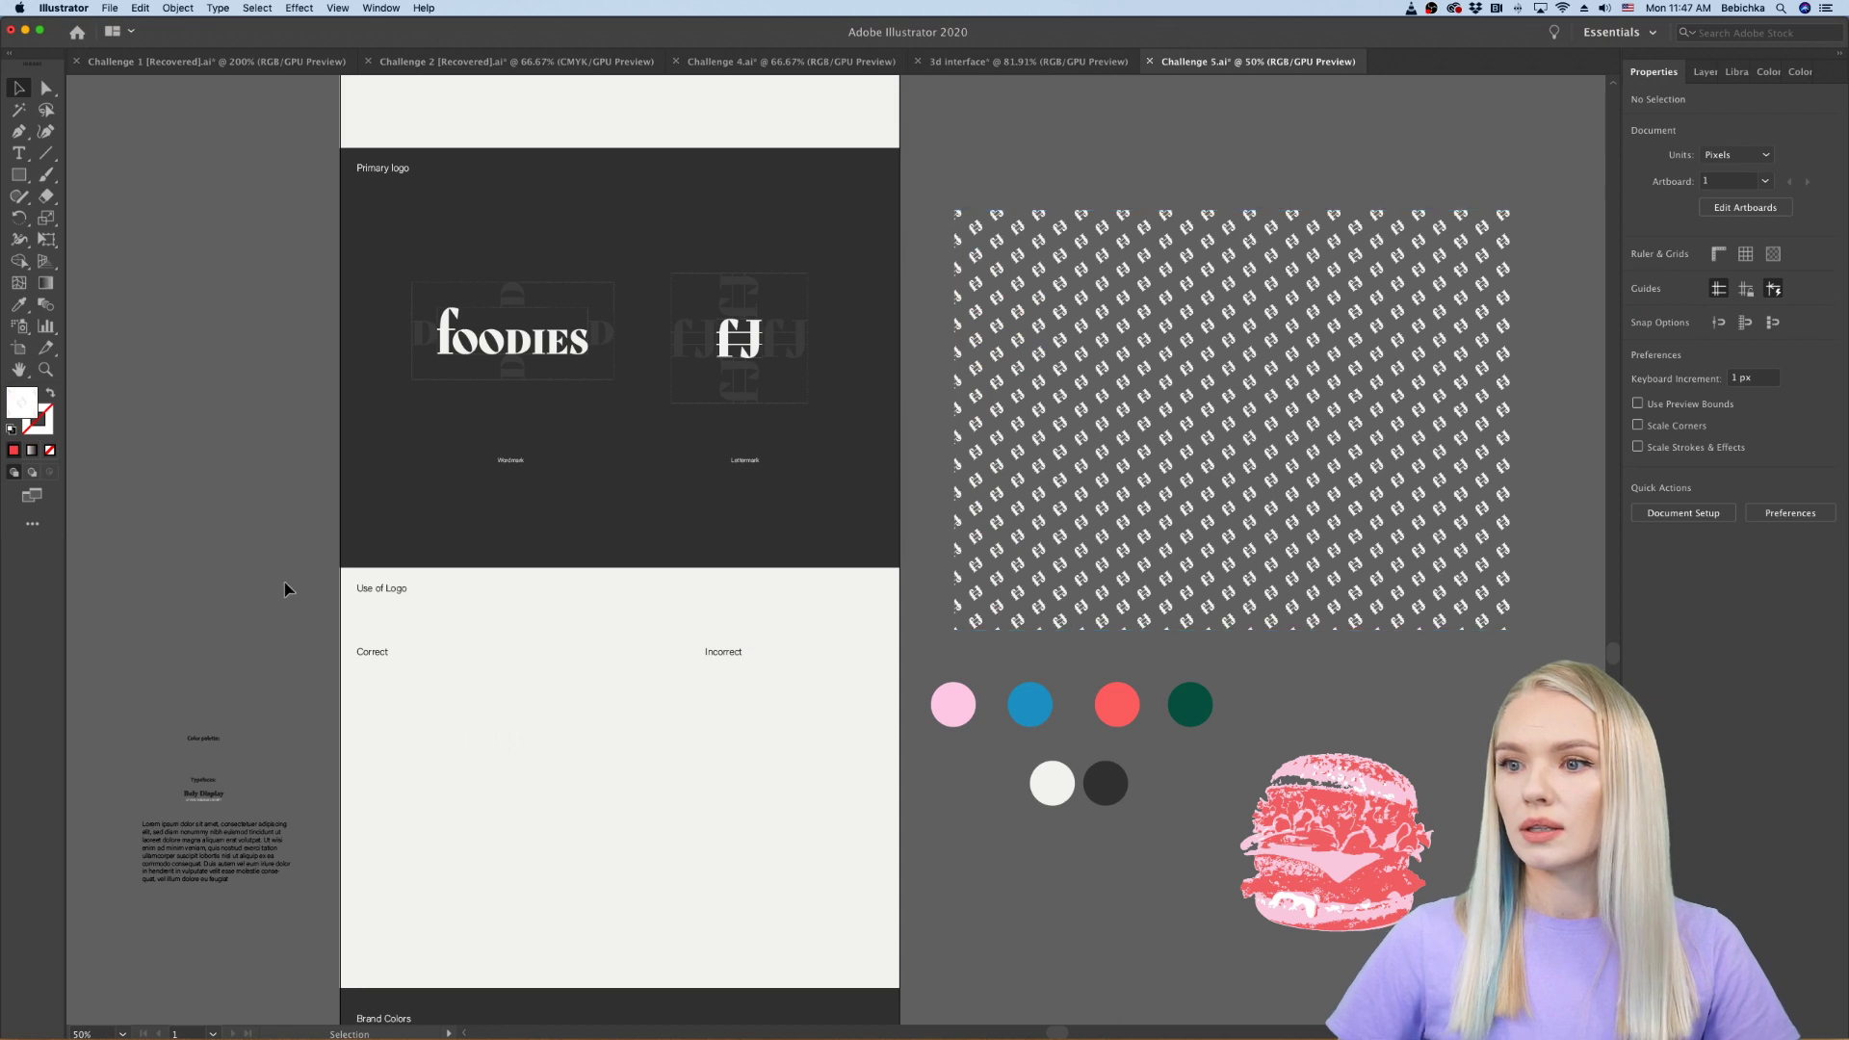
pyautogui.hotkey('ctrl', 'v')
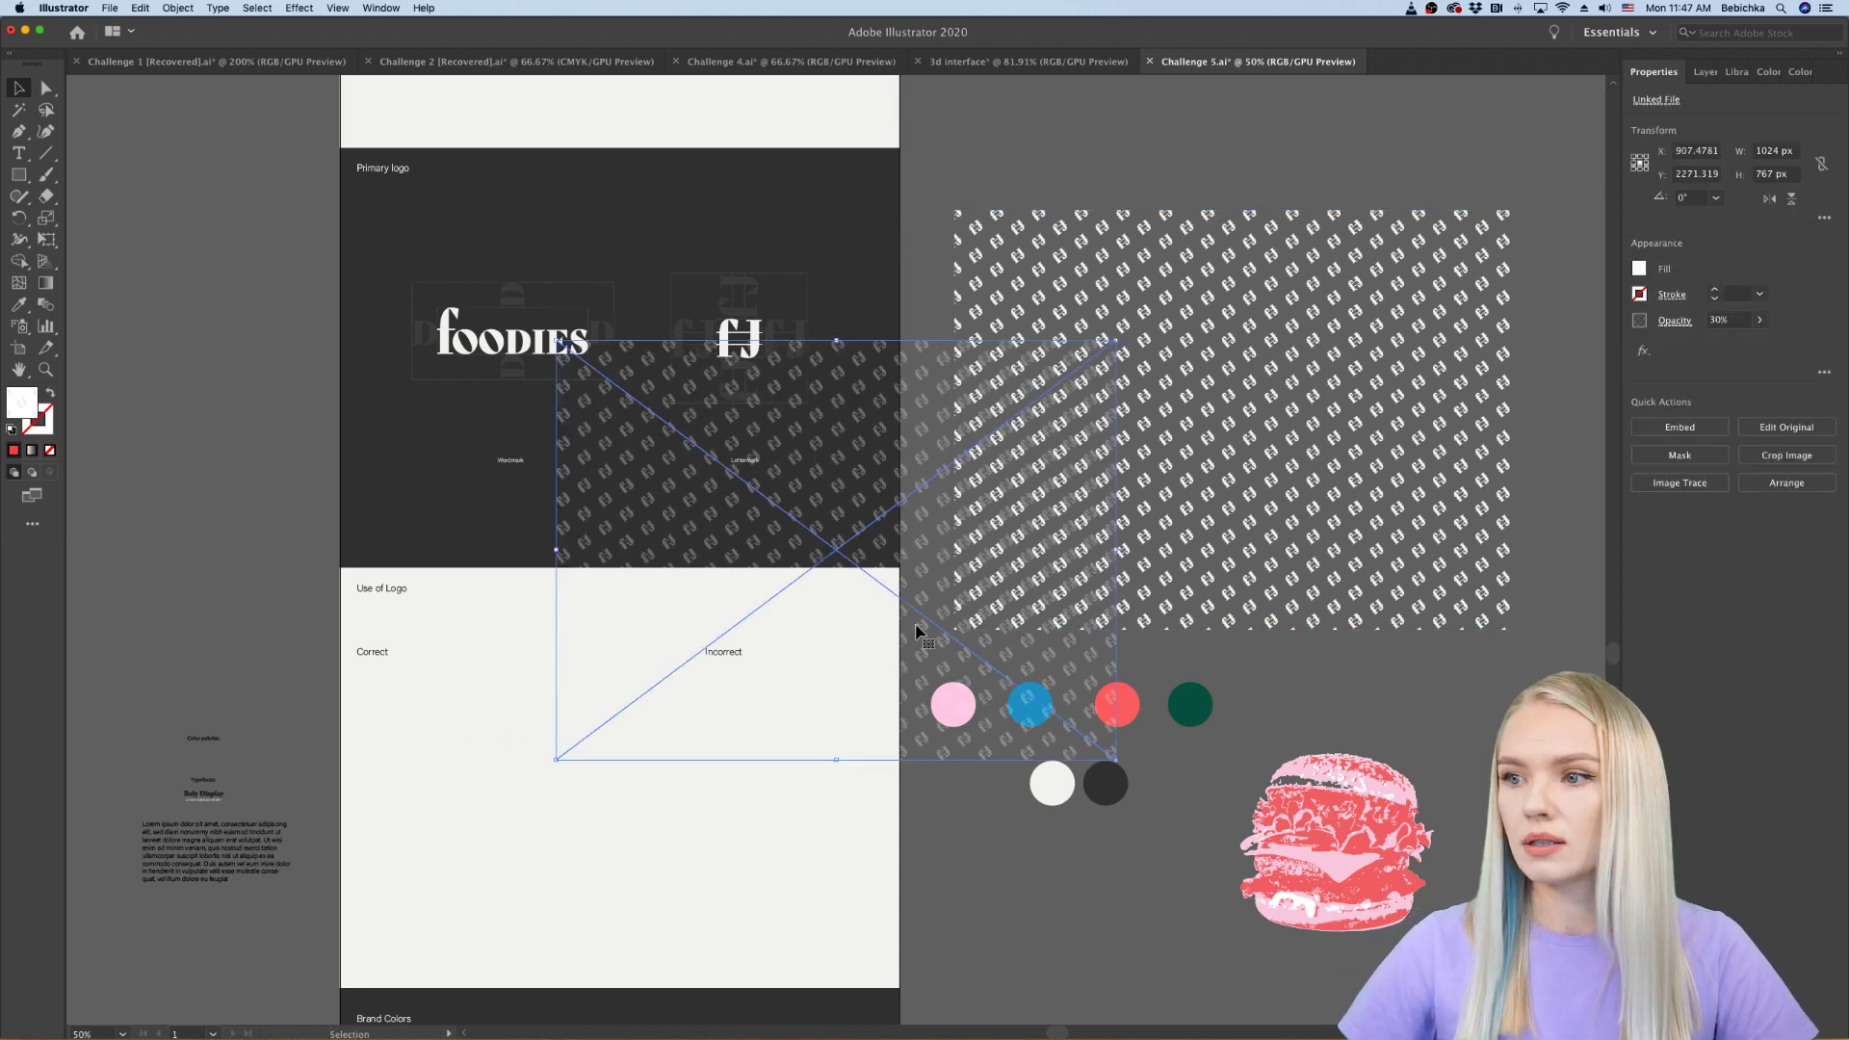
pyautogui.hotkey('ctrl', 'z')
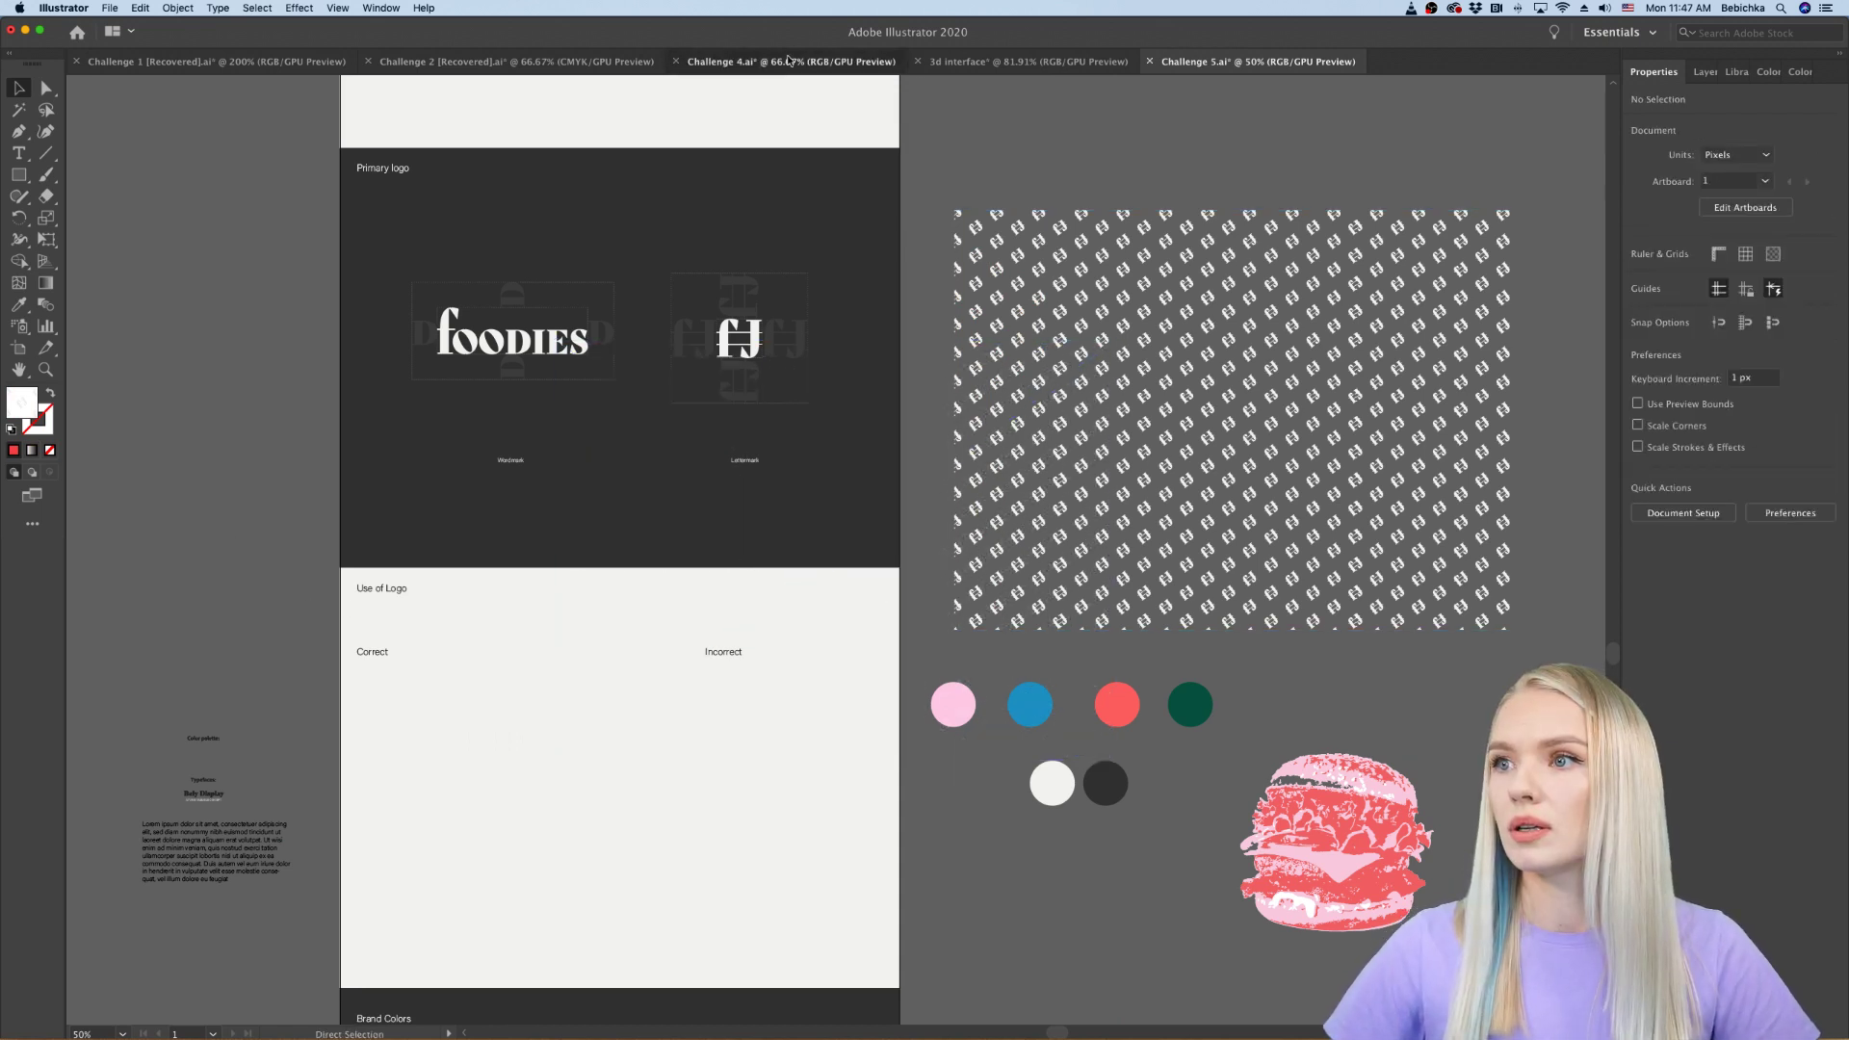
# Step: Copy the pink-to-red gradient background rectangle from the Challenge 4 document into Challenge 5
pyautogui.click(790, 62)
pyautogui.click(645, 416)
pyautogui.click(638, 200)
pyautogui.moveTo(616, 291); pyautogui.dragTo(600, 337)
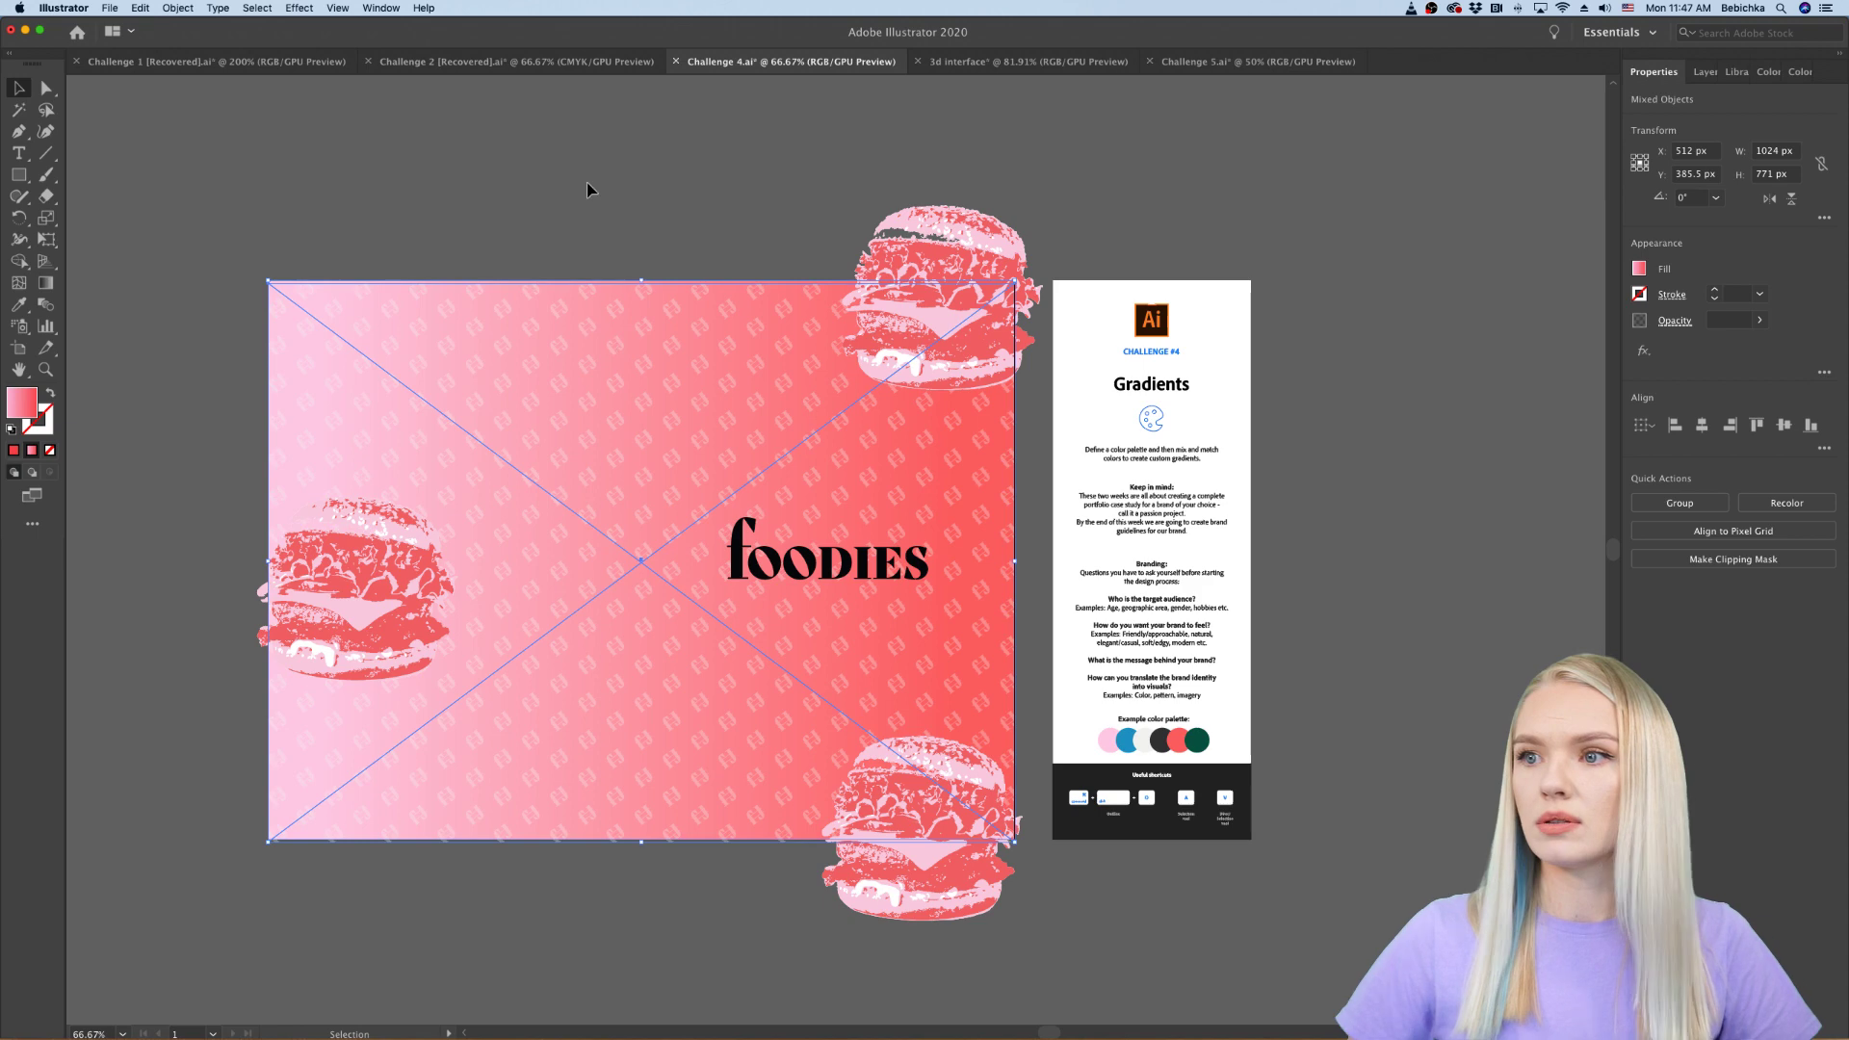
pyautogui.click(598, 258)
pyautogui.click(612, 285)
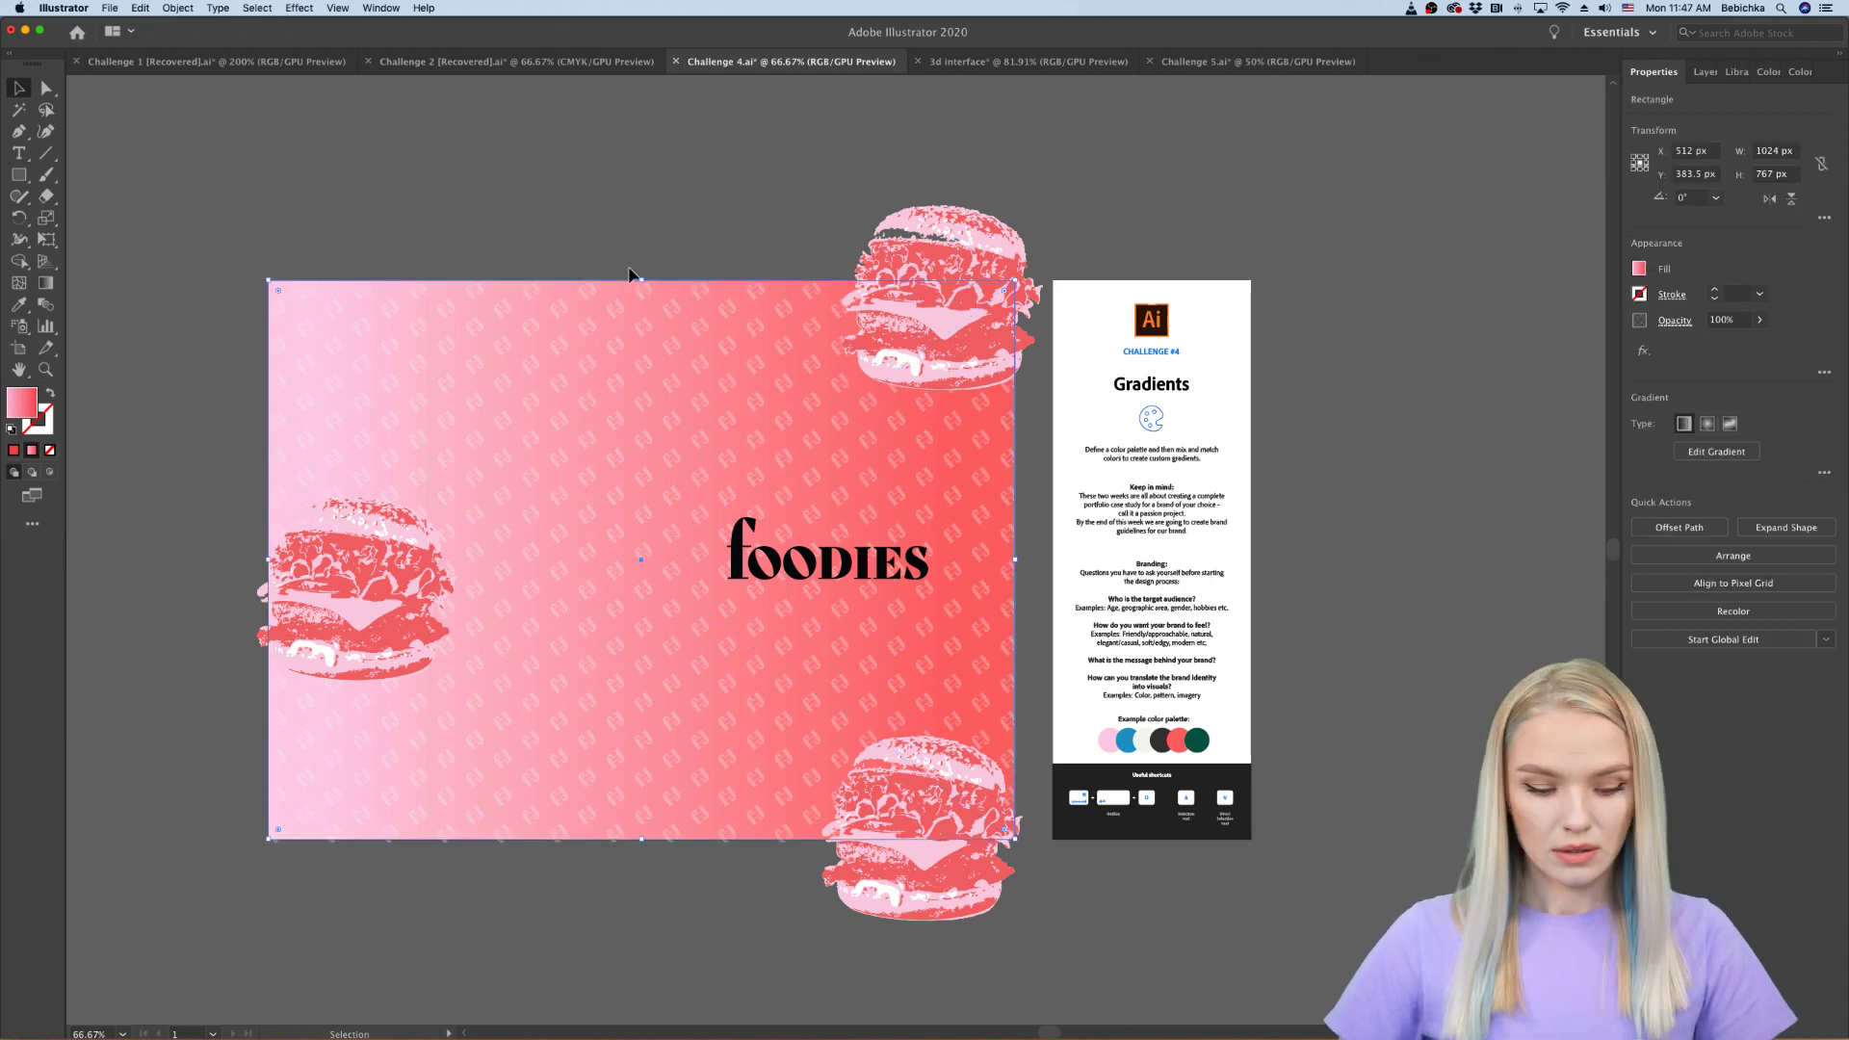
pyautogui.click(1221, 66)
pyautogui.hotkey('ctrl', 'v')
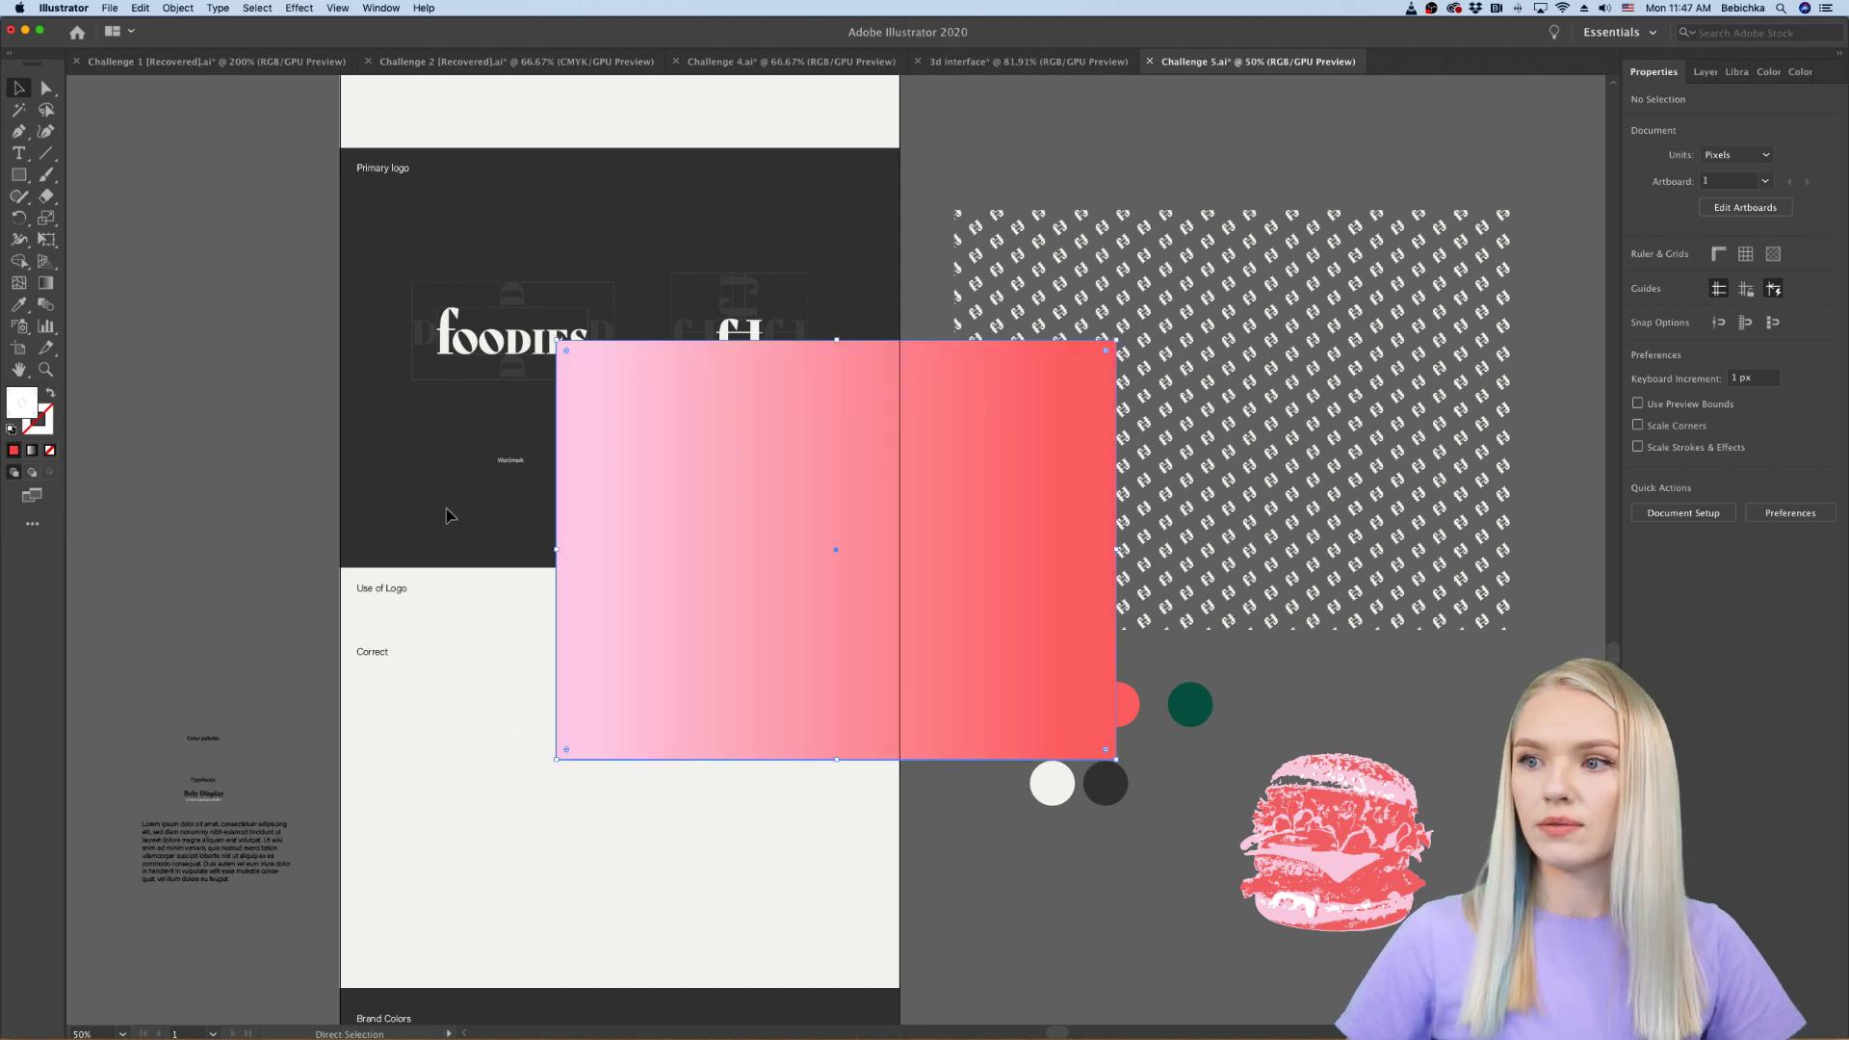
# Step: Place the gradient rectangle directly below the Correct label and shrink it to about 422 by 169 px
pyautogui.moveTo(892, 507); pyautogui.dragTo(718, 771)
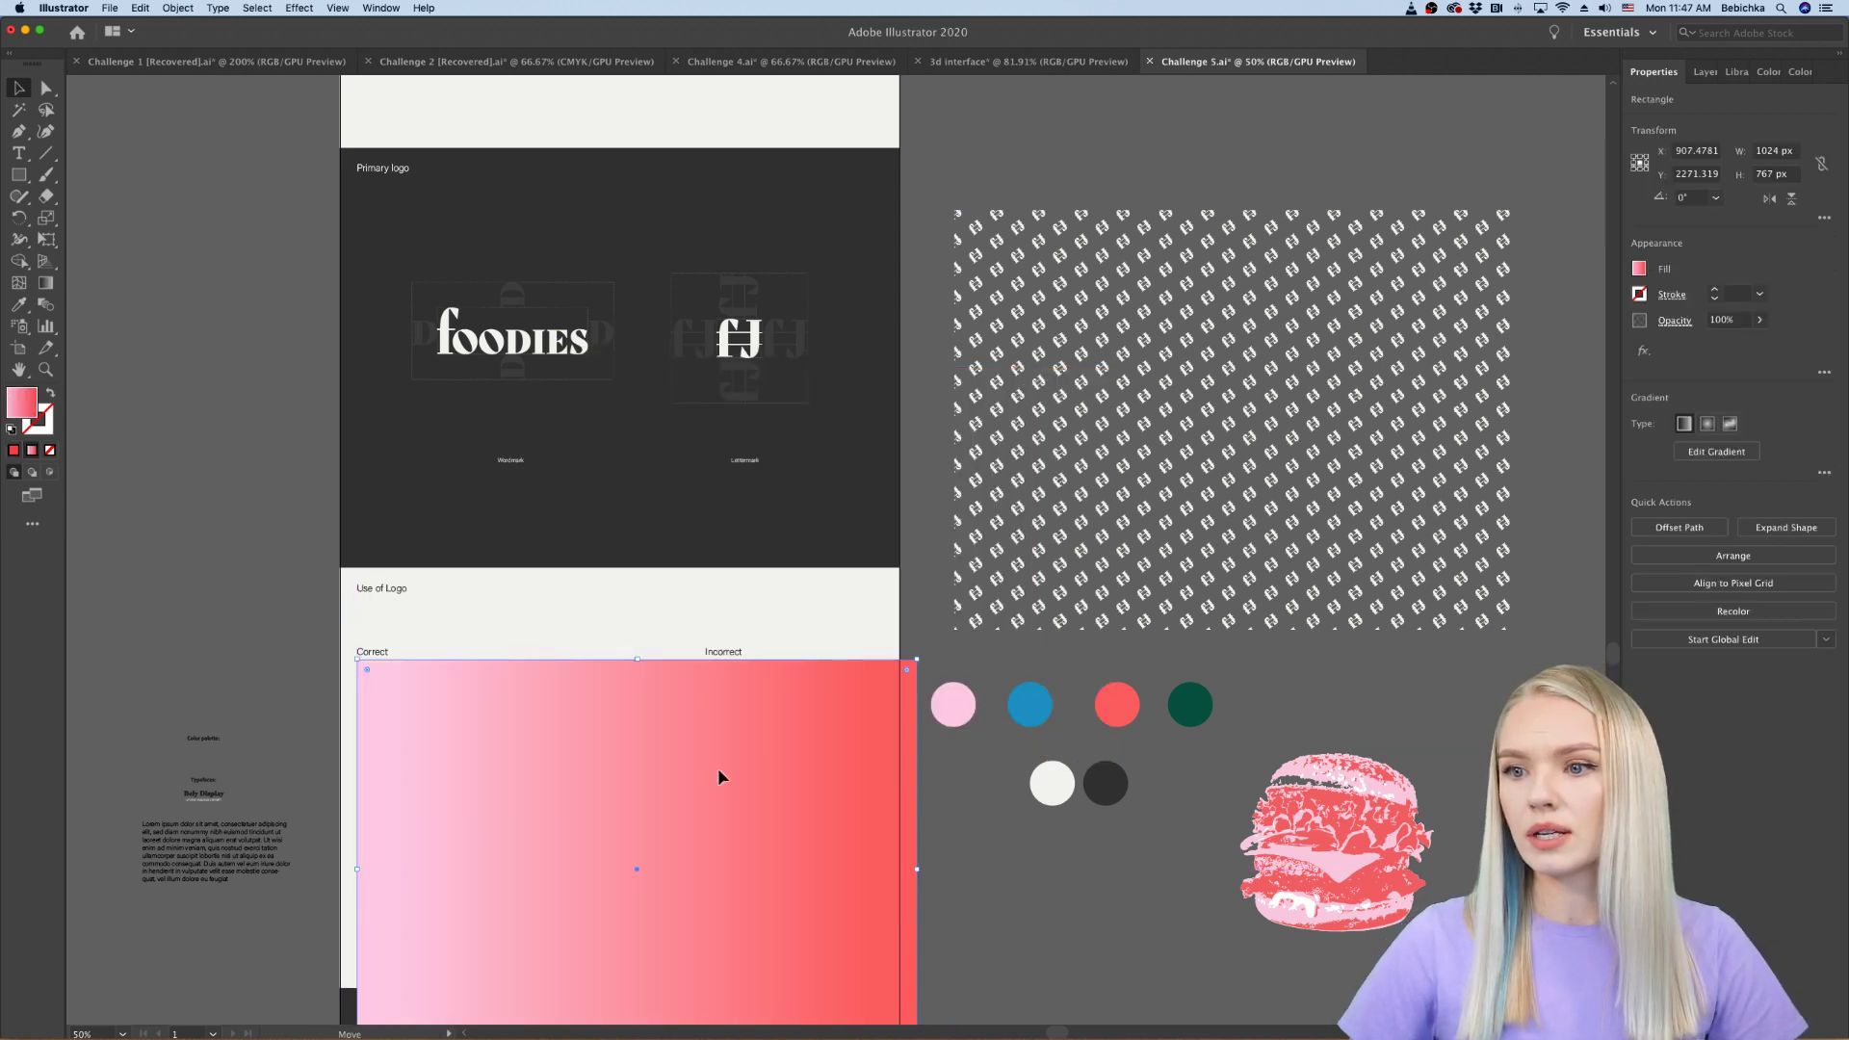
pyautogui.scroll(-2, 719, 767)
pyautogui.moveTo(918, 988); pyautogui.dragTo(588, 660)
pyautogui.click(149, 528)
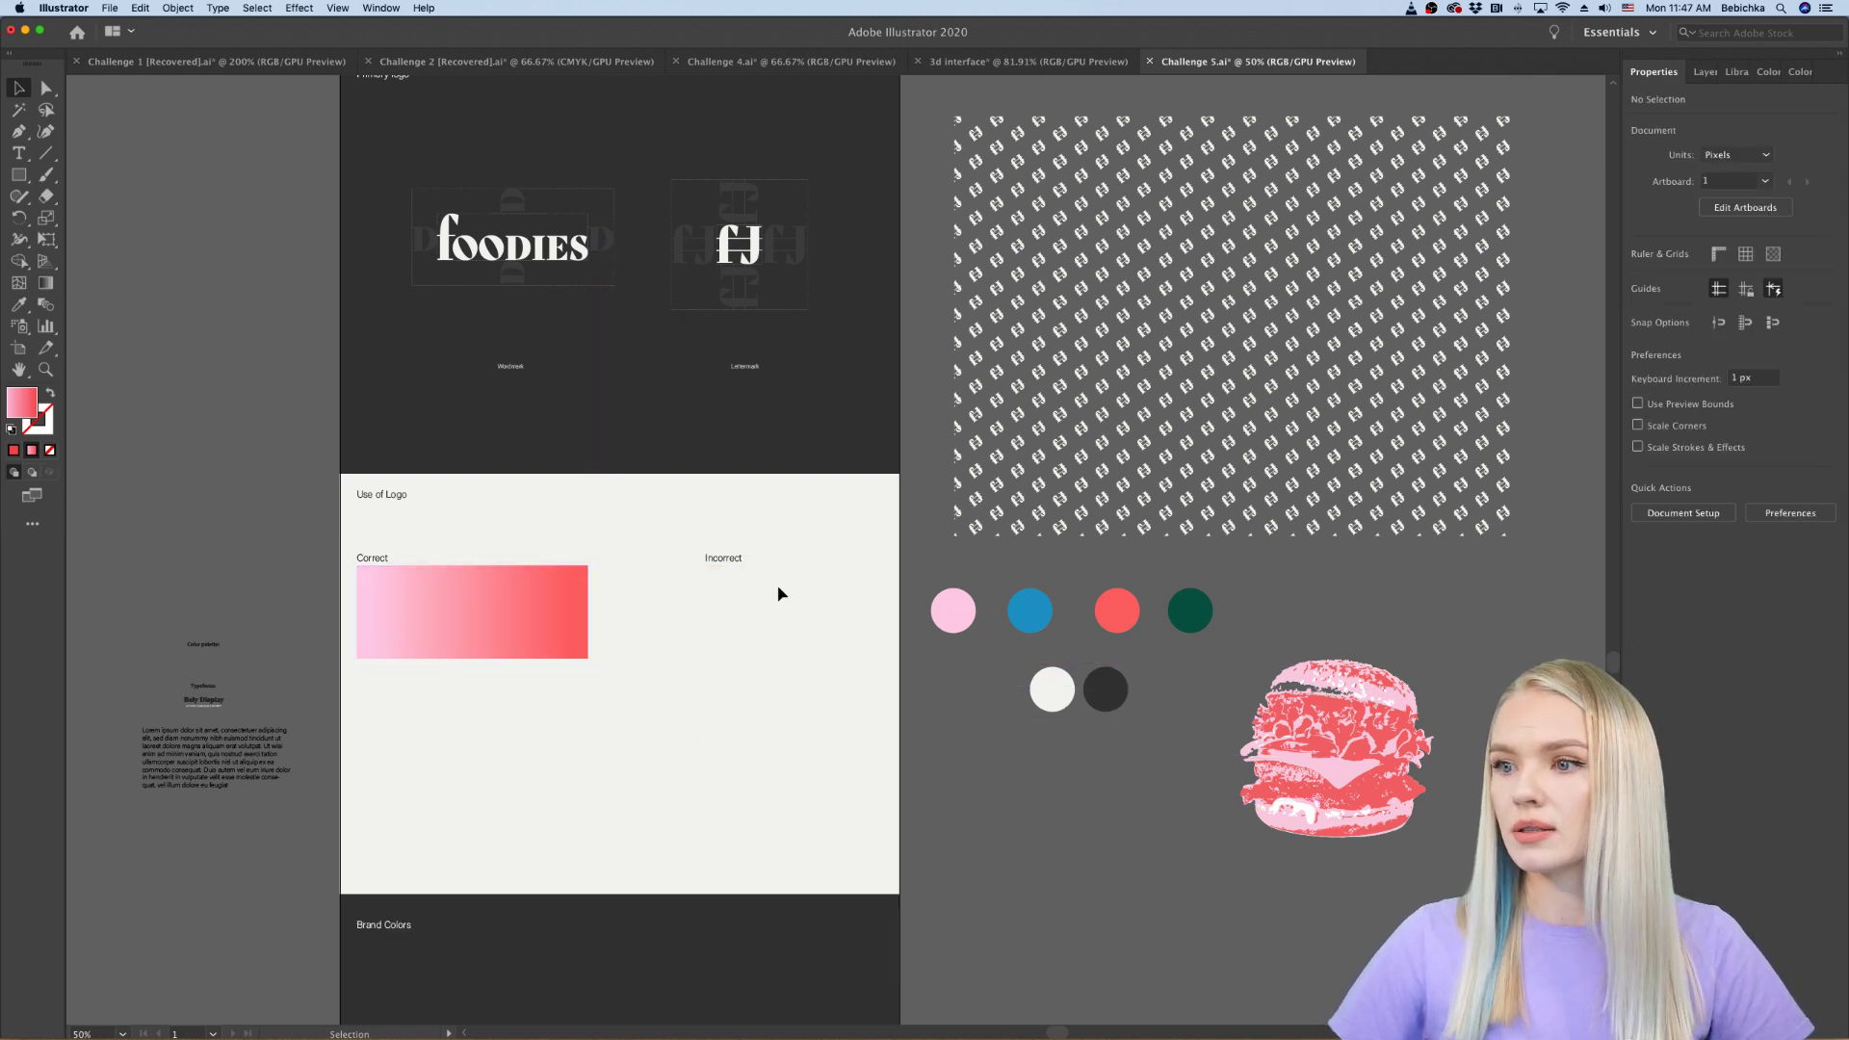
# Step: Send the gradient rectangle in the Use of Logo section to the back of the stacking order
pyautogui.rightClick(435, 613)
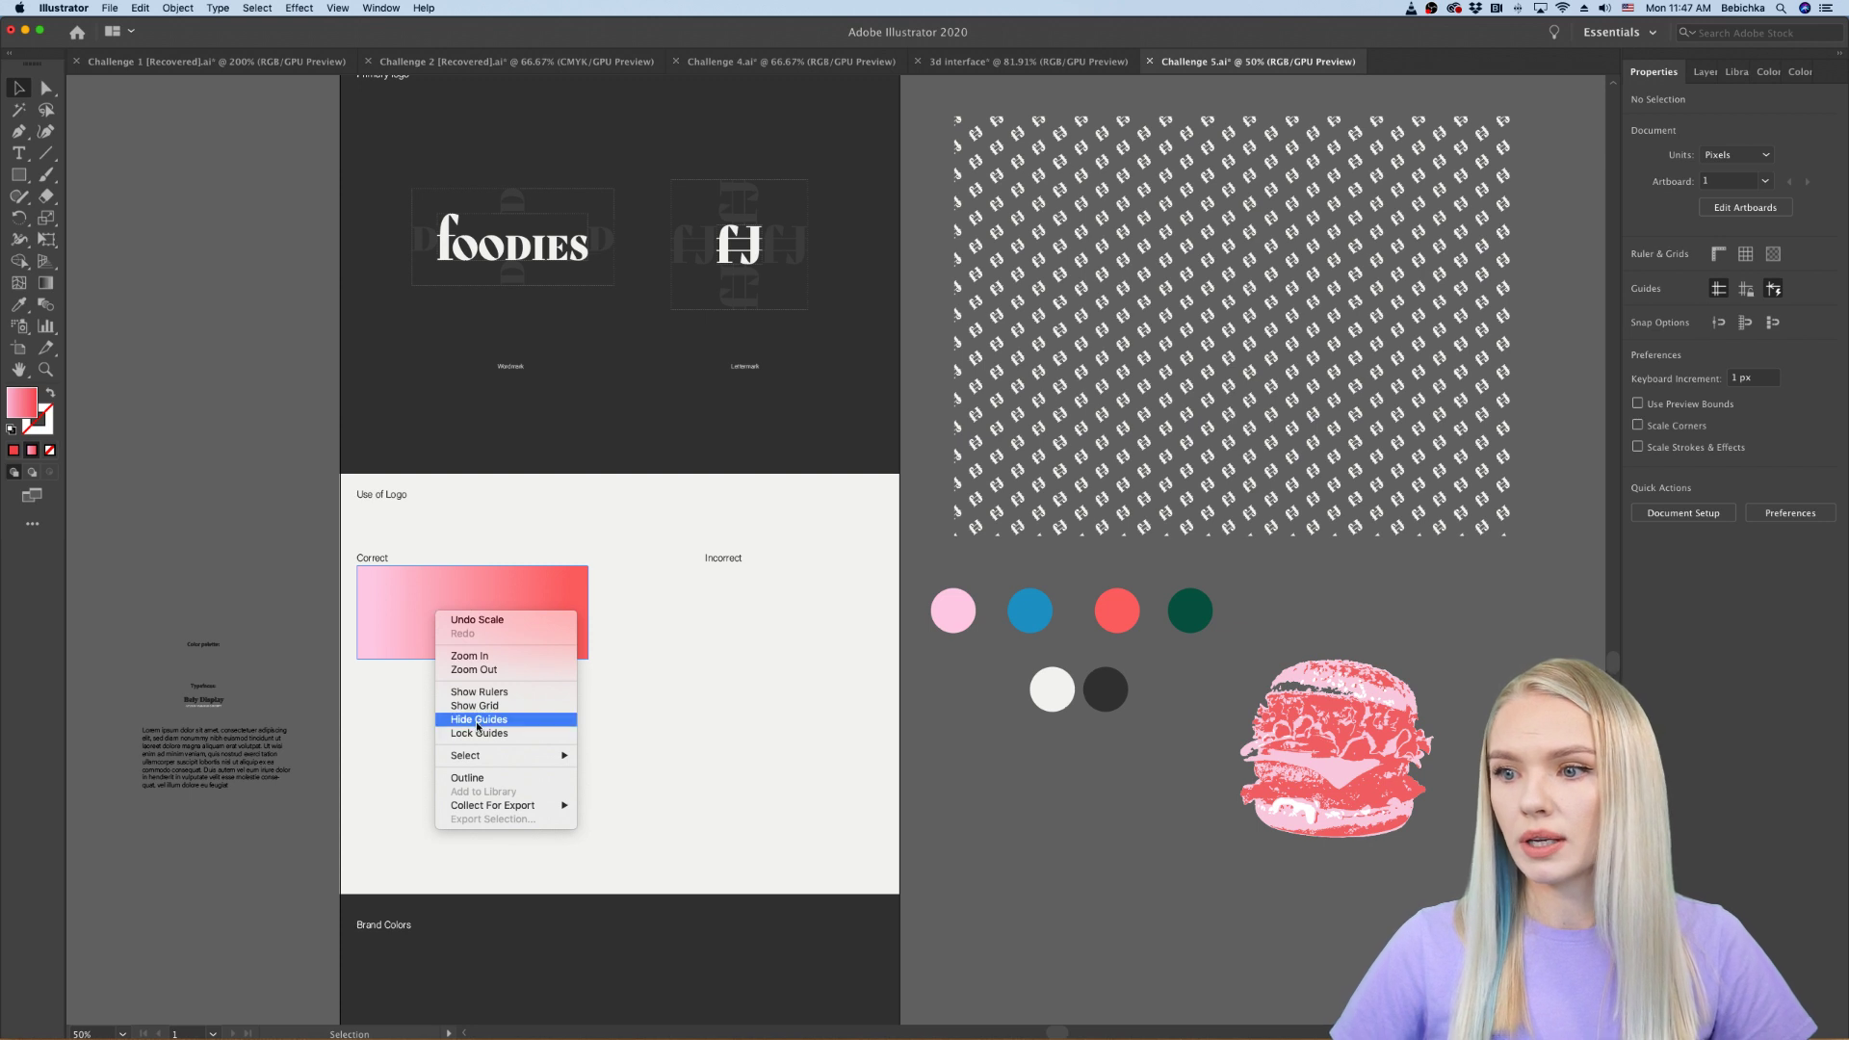
pyautogui.click(392, 653)
pyautogui.click(398, 647)
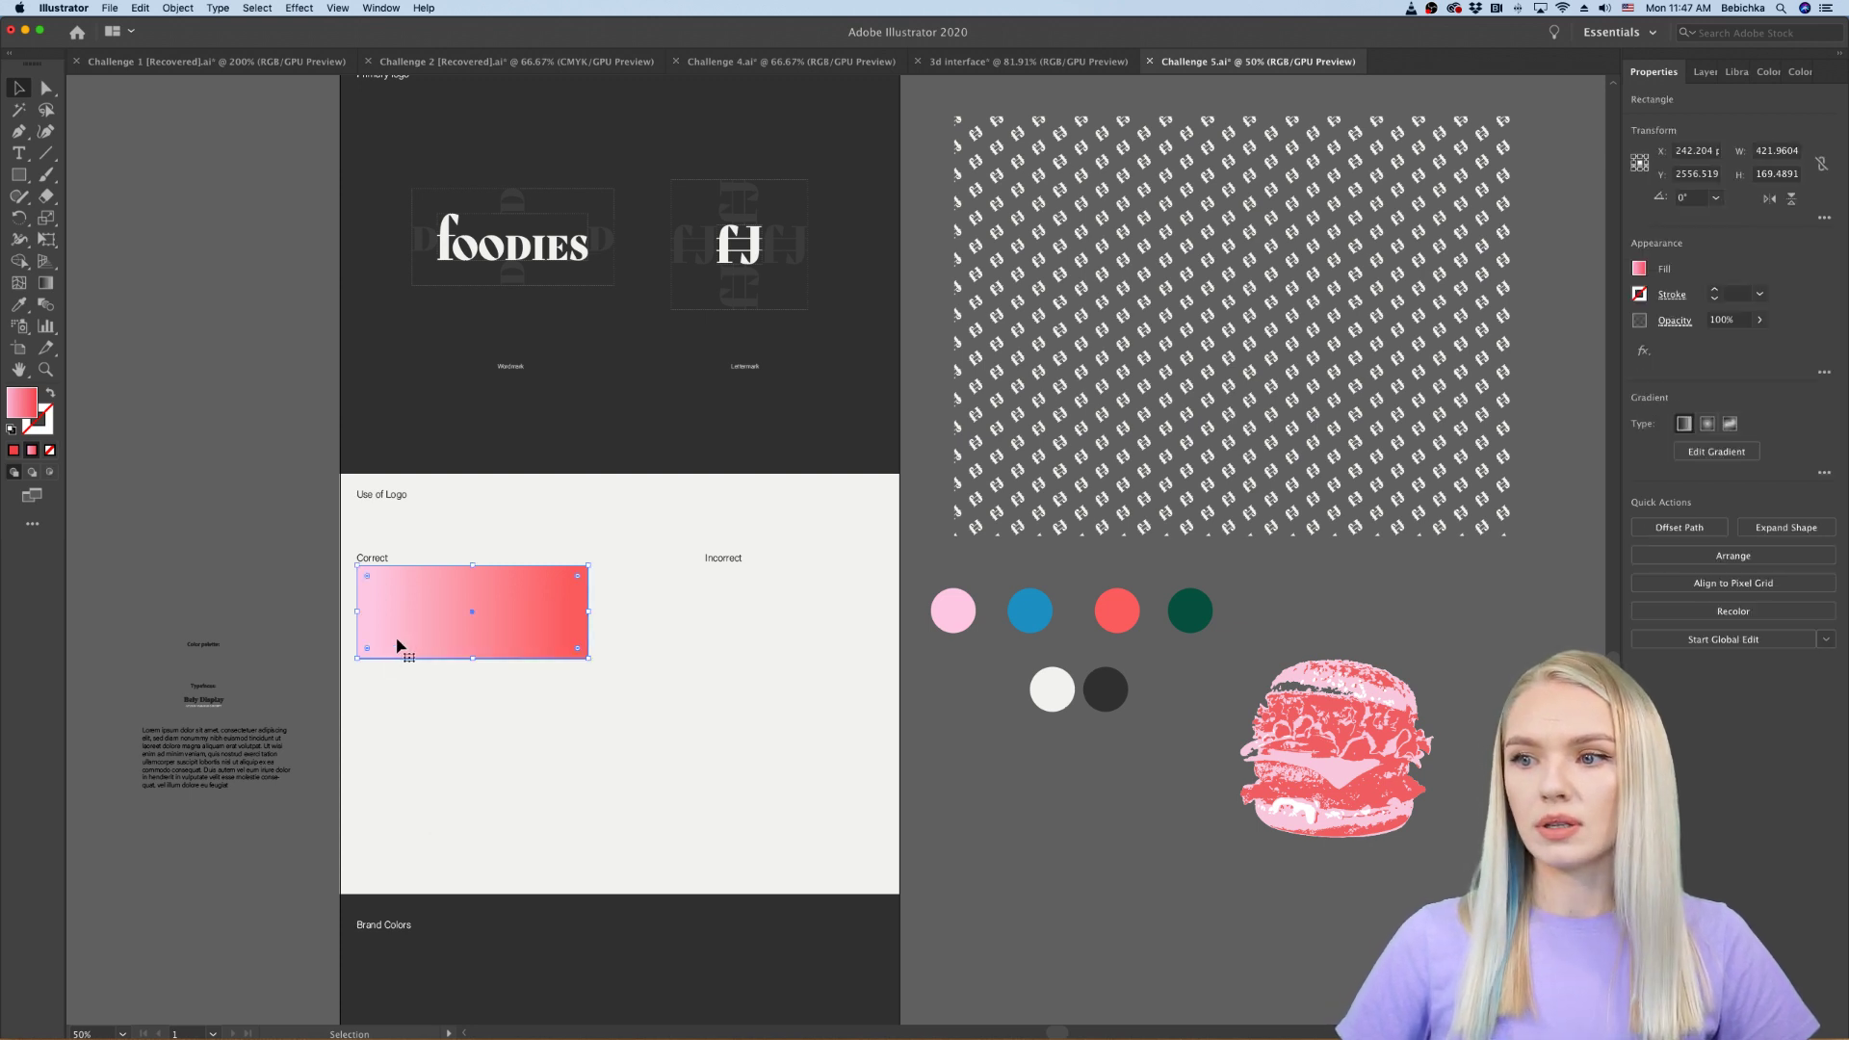
pyautogui.rightClick(398, 647)
pyautogui.moveTo(527, 874)
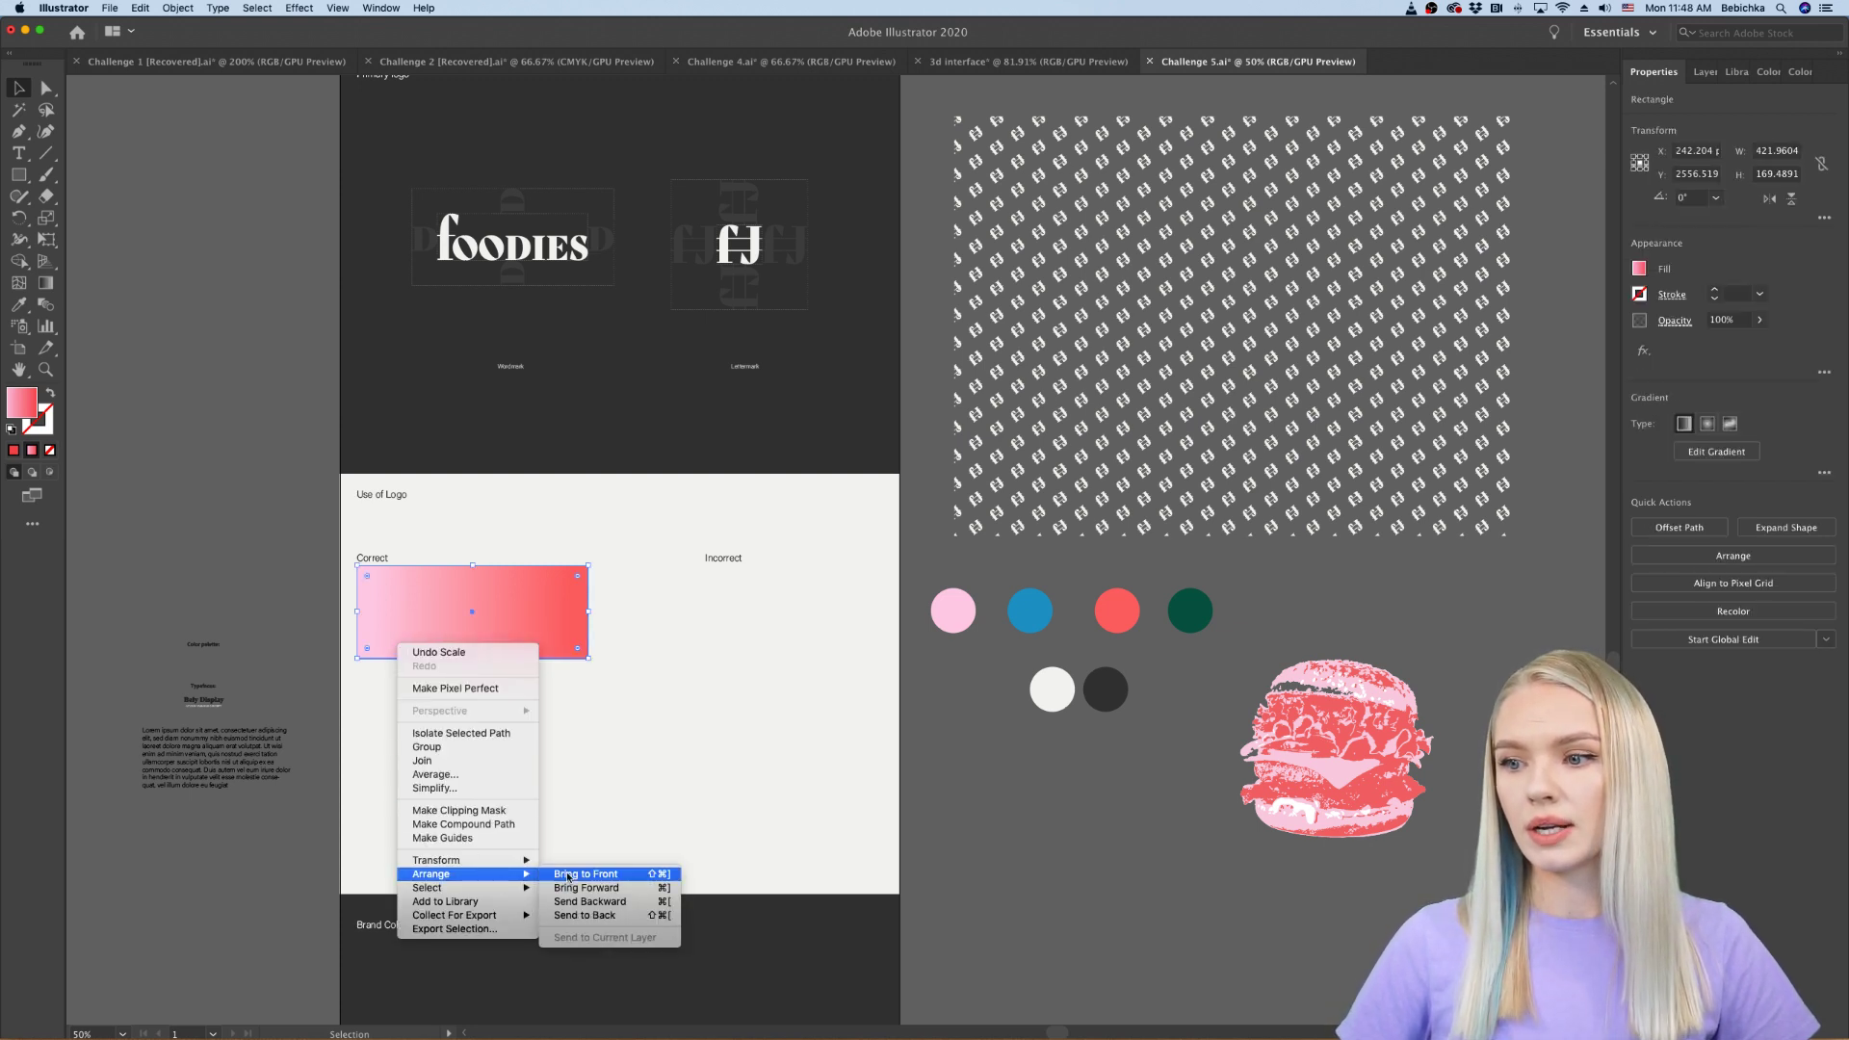
pyautogui.click(439, 776)
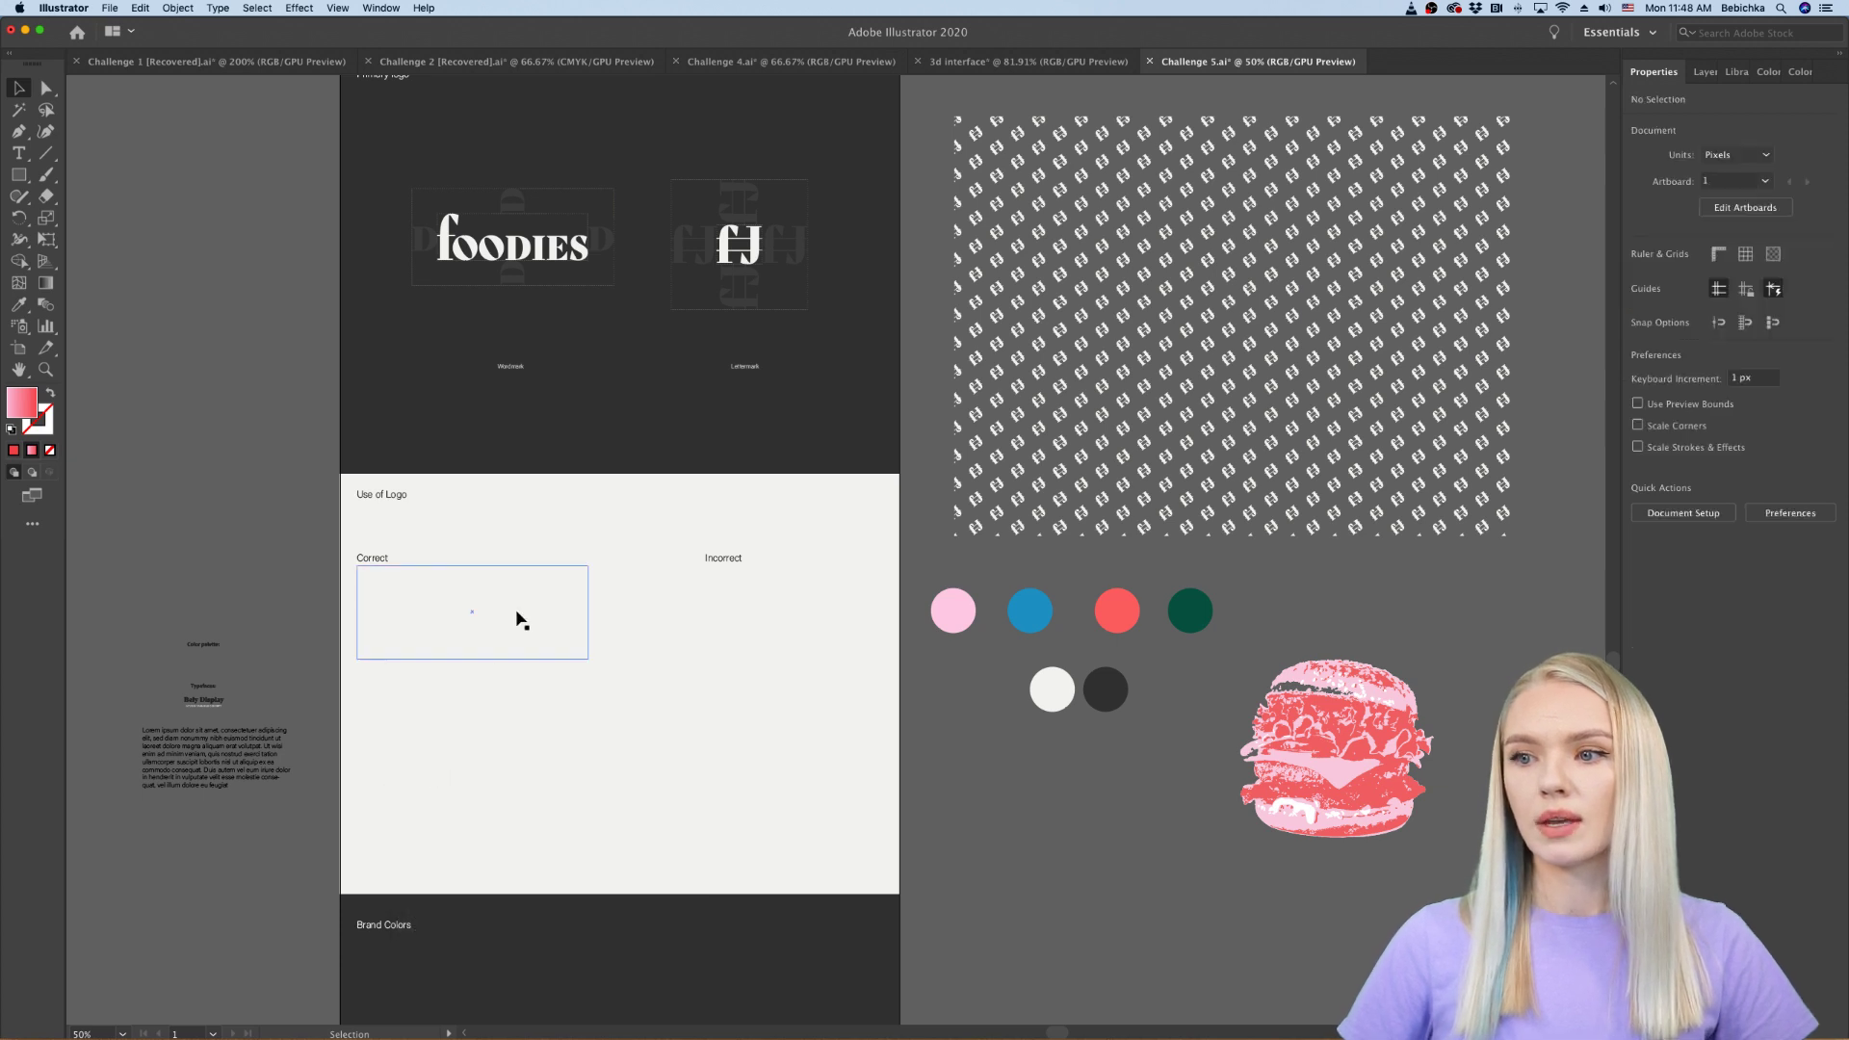
# Step: Move the gradient rectangle slightly lower below Correct and bring it to the front together with the off-white Foodies wordmark
pyautogui.moveTo(499, 594); pyautogui.dragTo(501, 607)
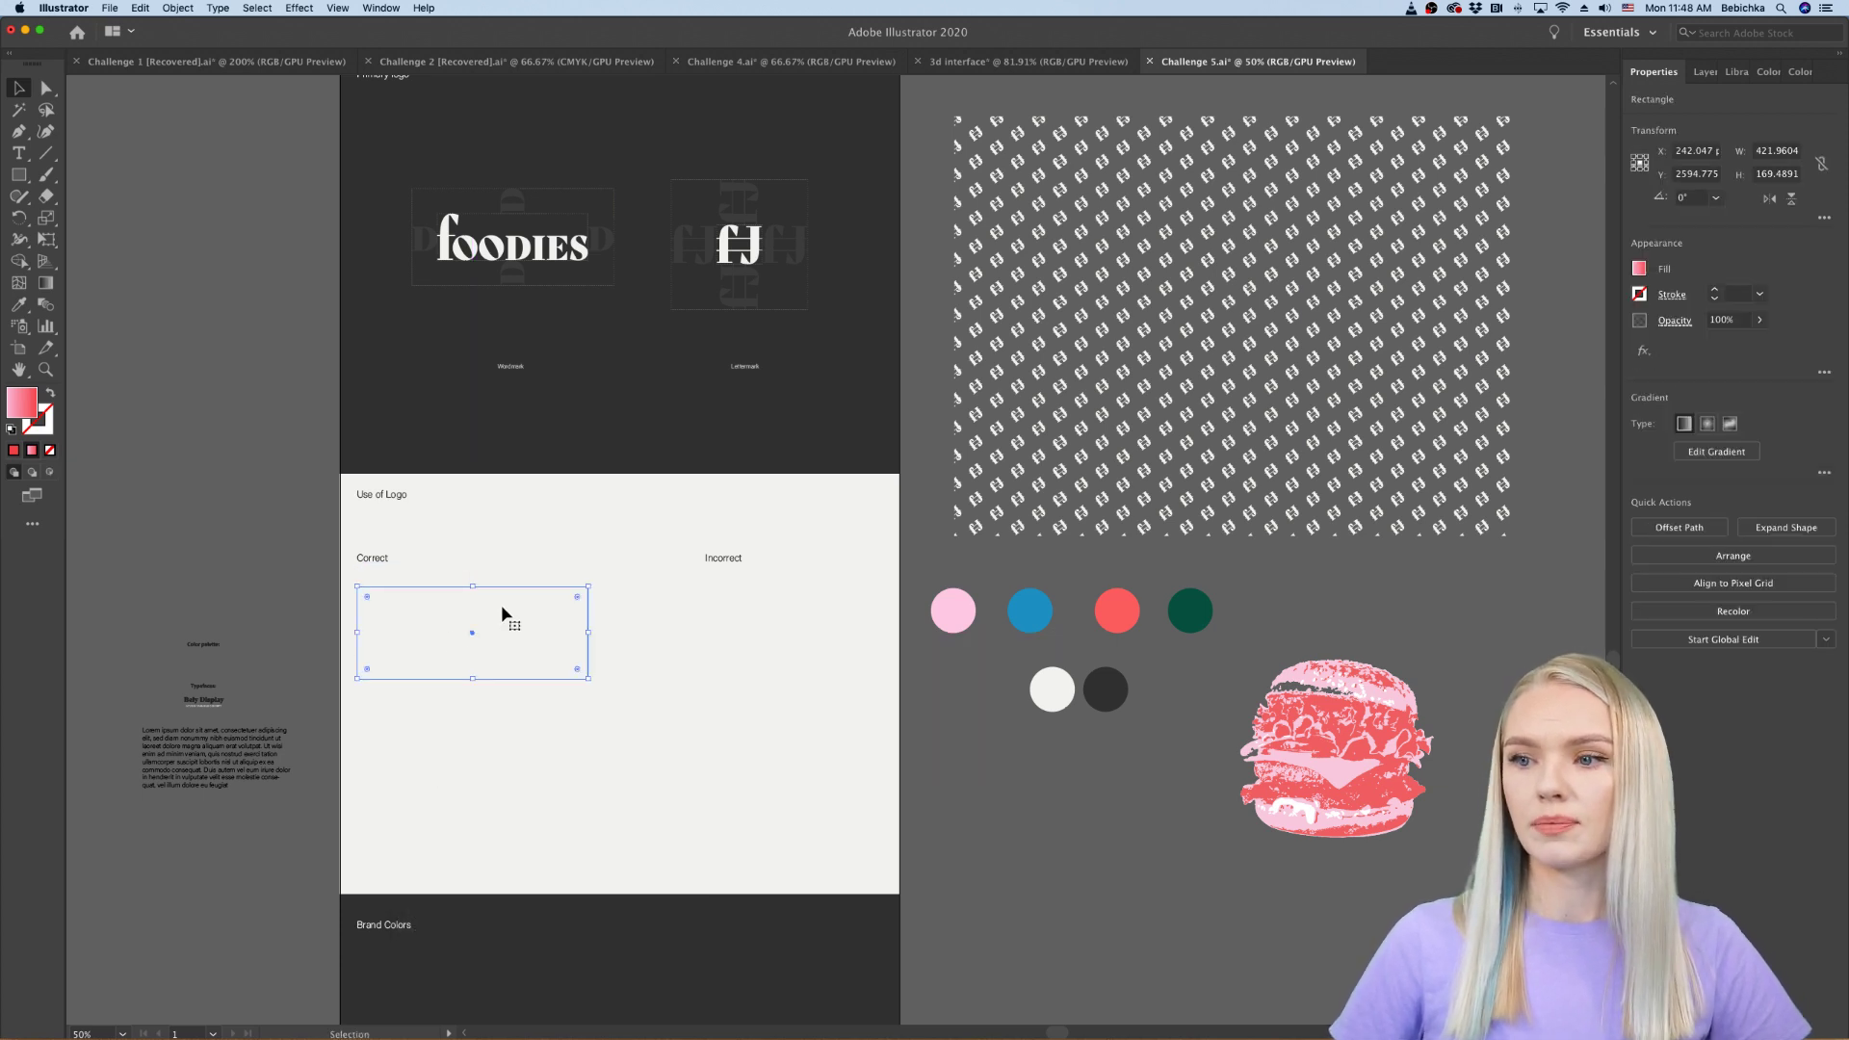
pyautogui.keyDown('shift'); pyautogui.click(445, 652); pyautogui.keyUp('shift')
pyautogui.rightClick(443, 652)
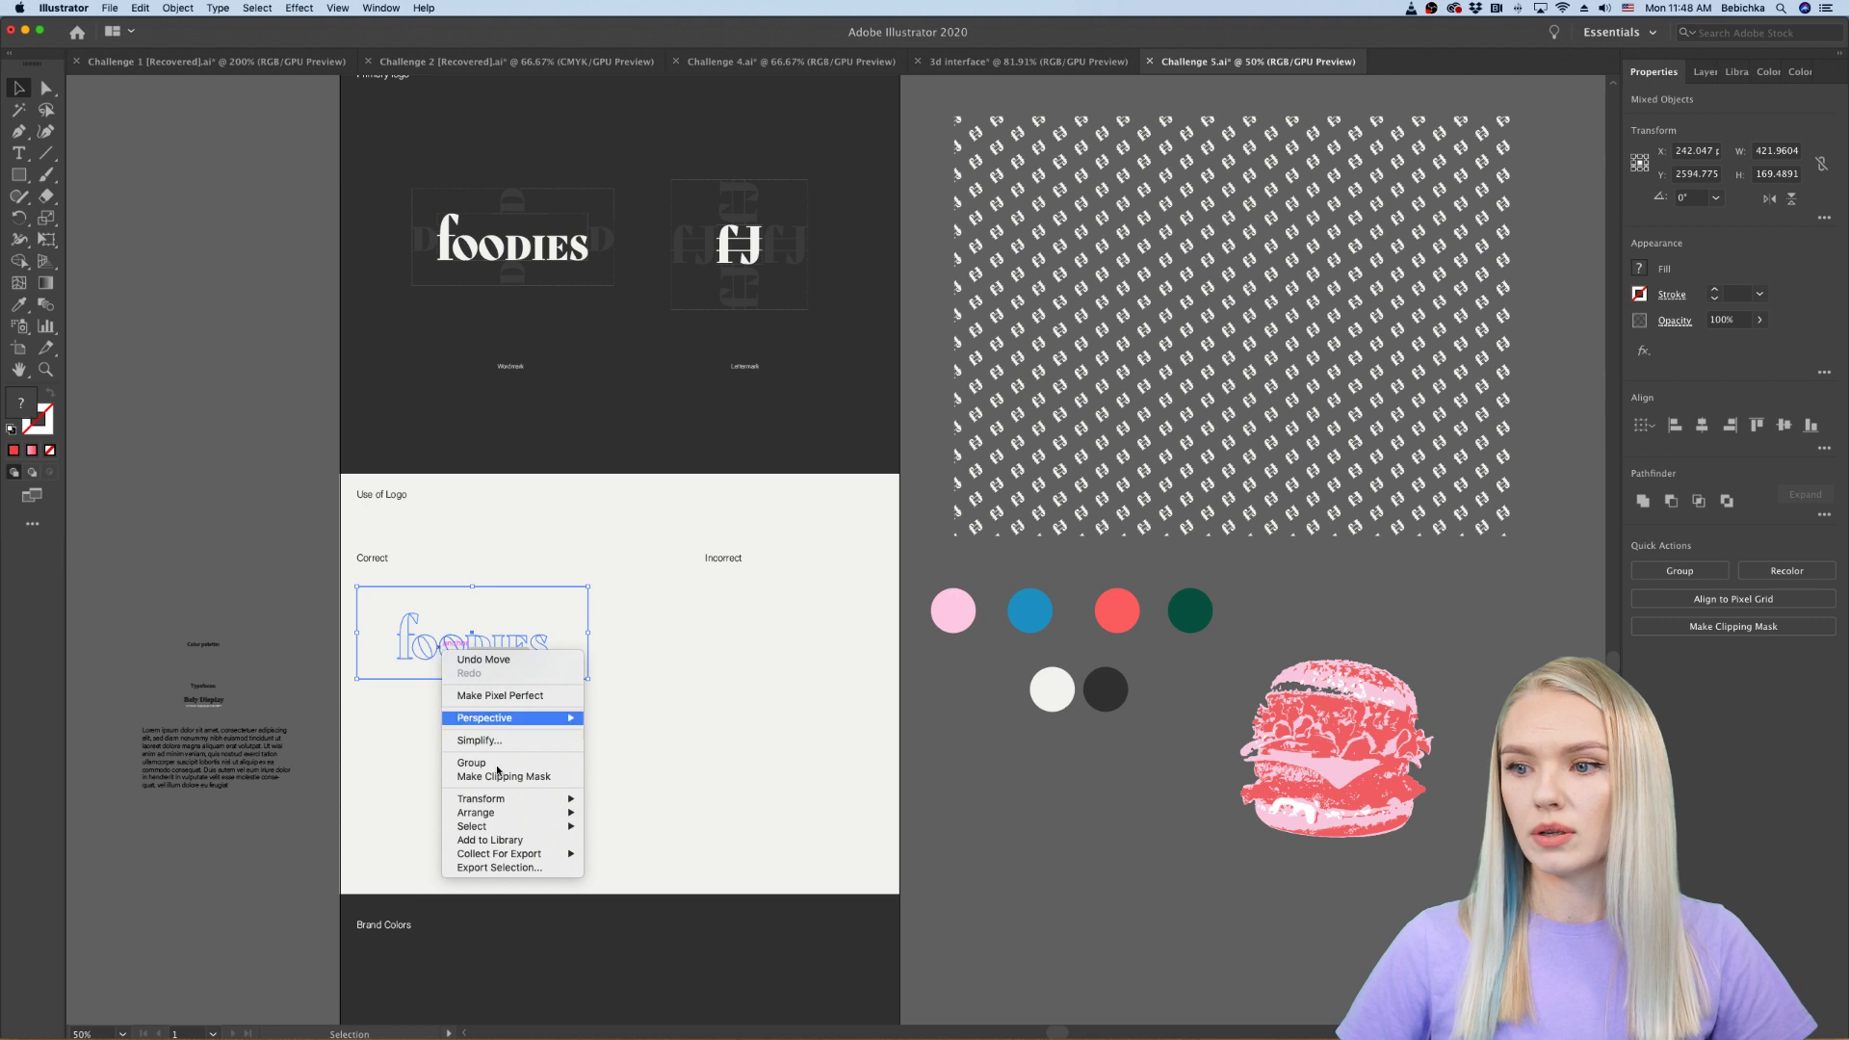
pyautogui.moveTo(521, 814)
pyautogui.click(626, 818)
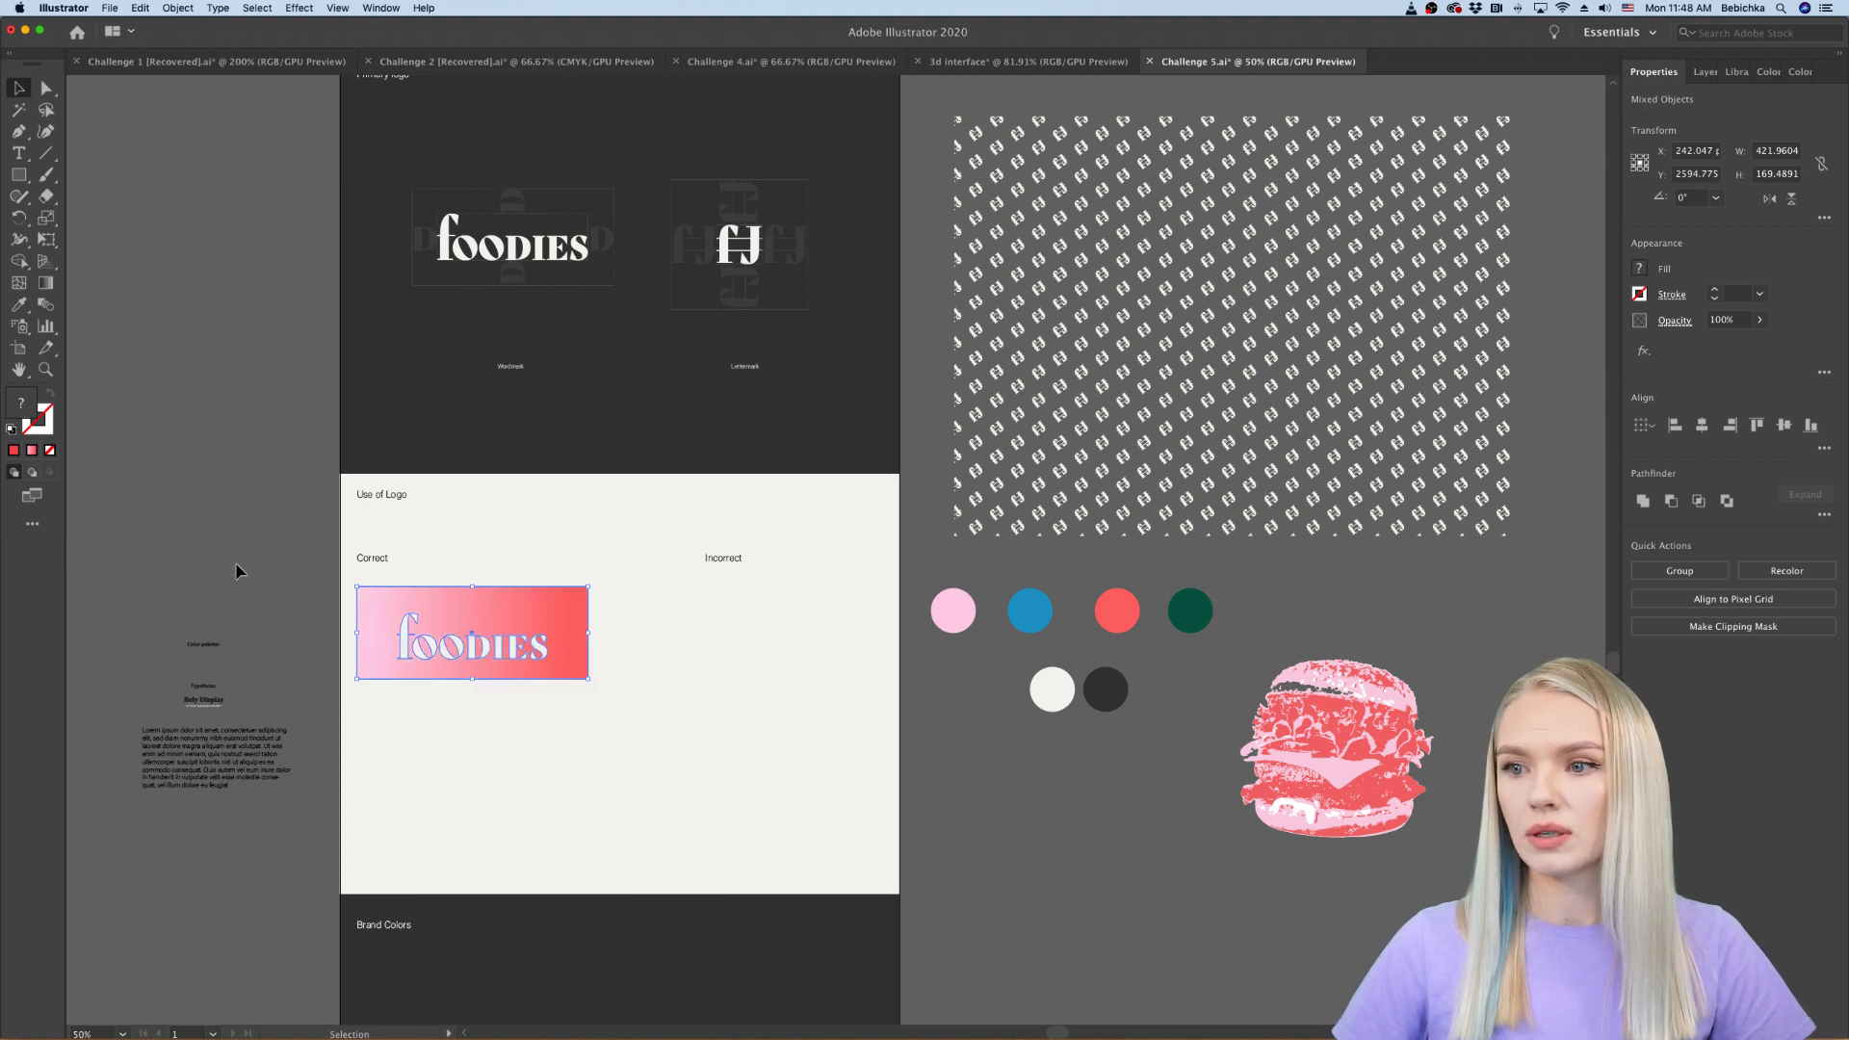
# Step: Center the off-white Foodies wordmark inside the gradient rectangle
pyautogui.click(508, 711)
pyautogui.scroll(3, 507, 712)
pyautogui.click(545, 506)
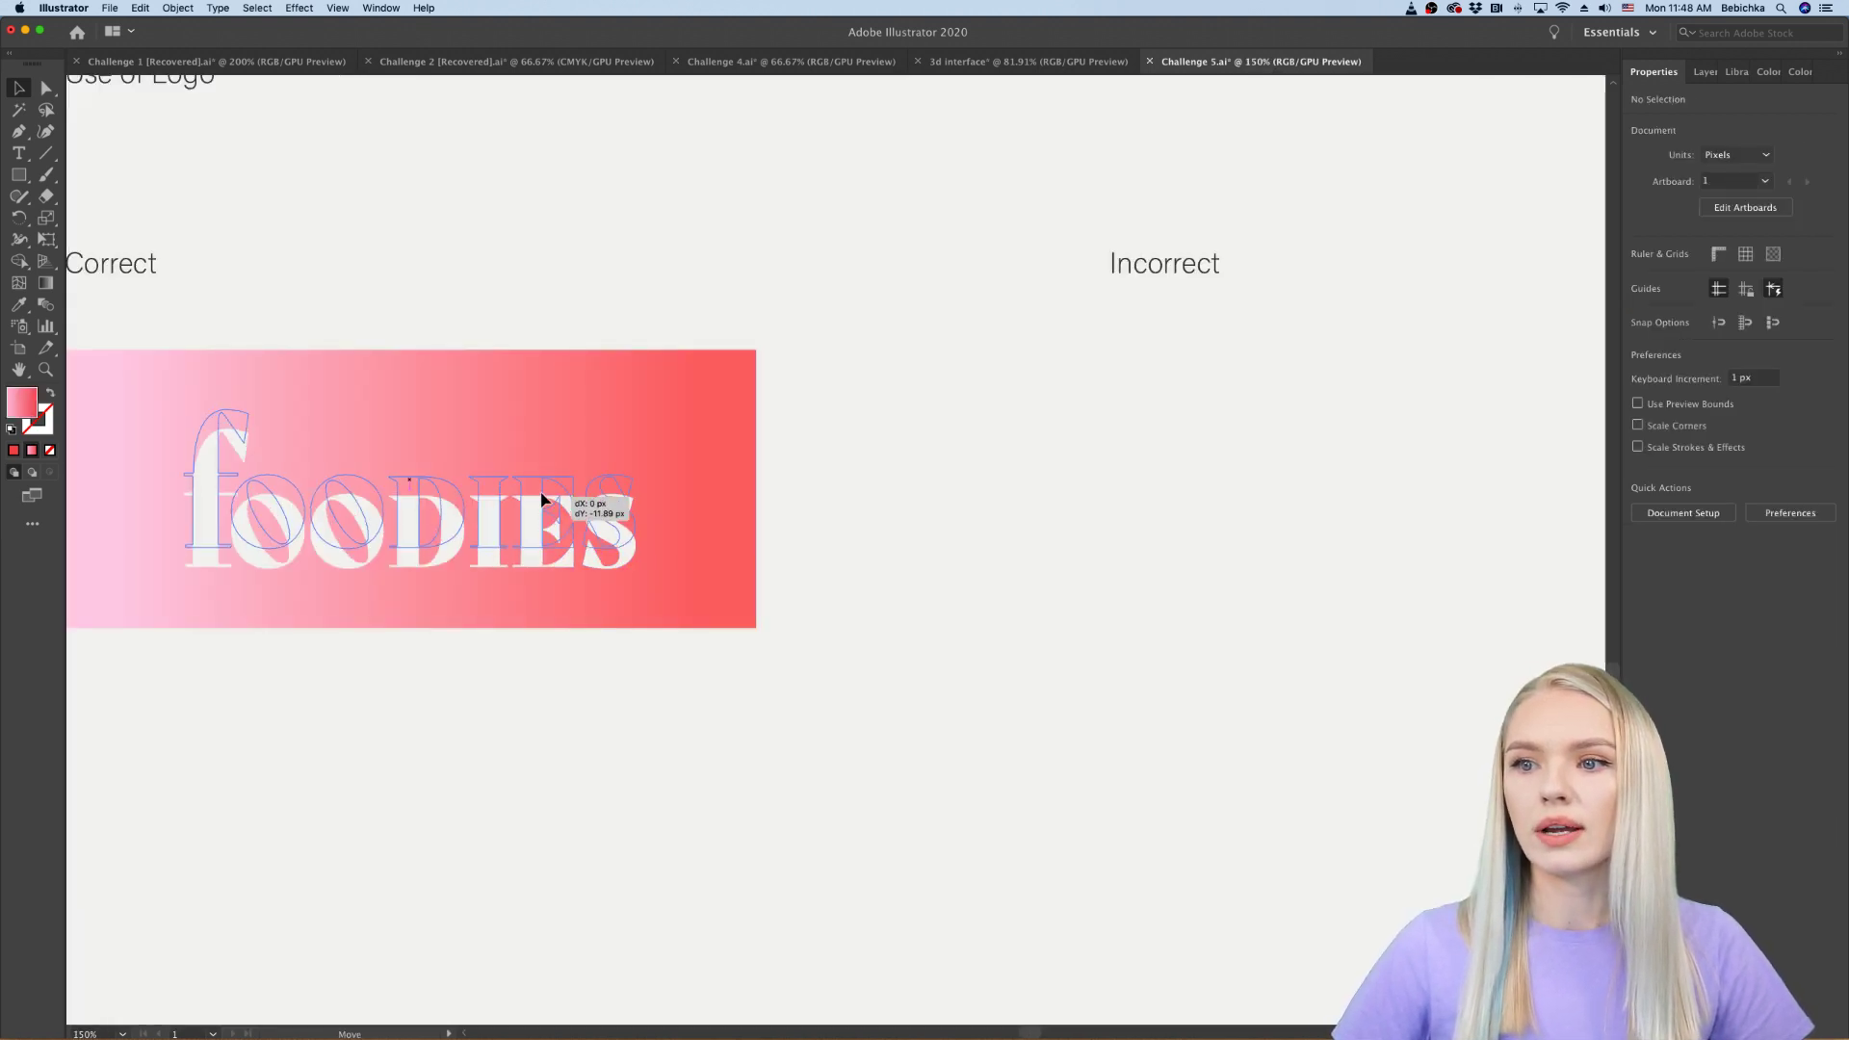
pyautogui.click(852, 757)
pyautogui.scroll(-3, 852, 756)
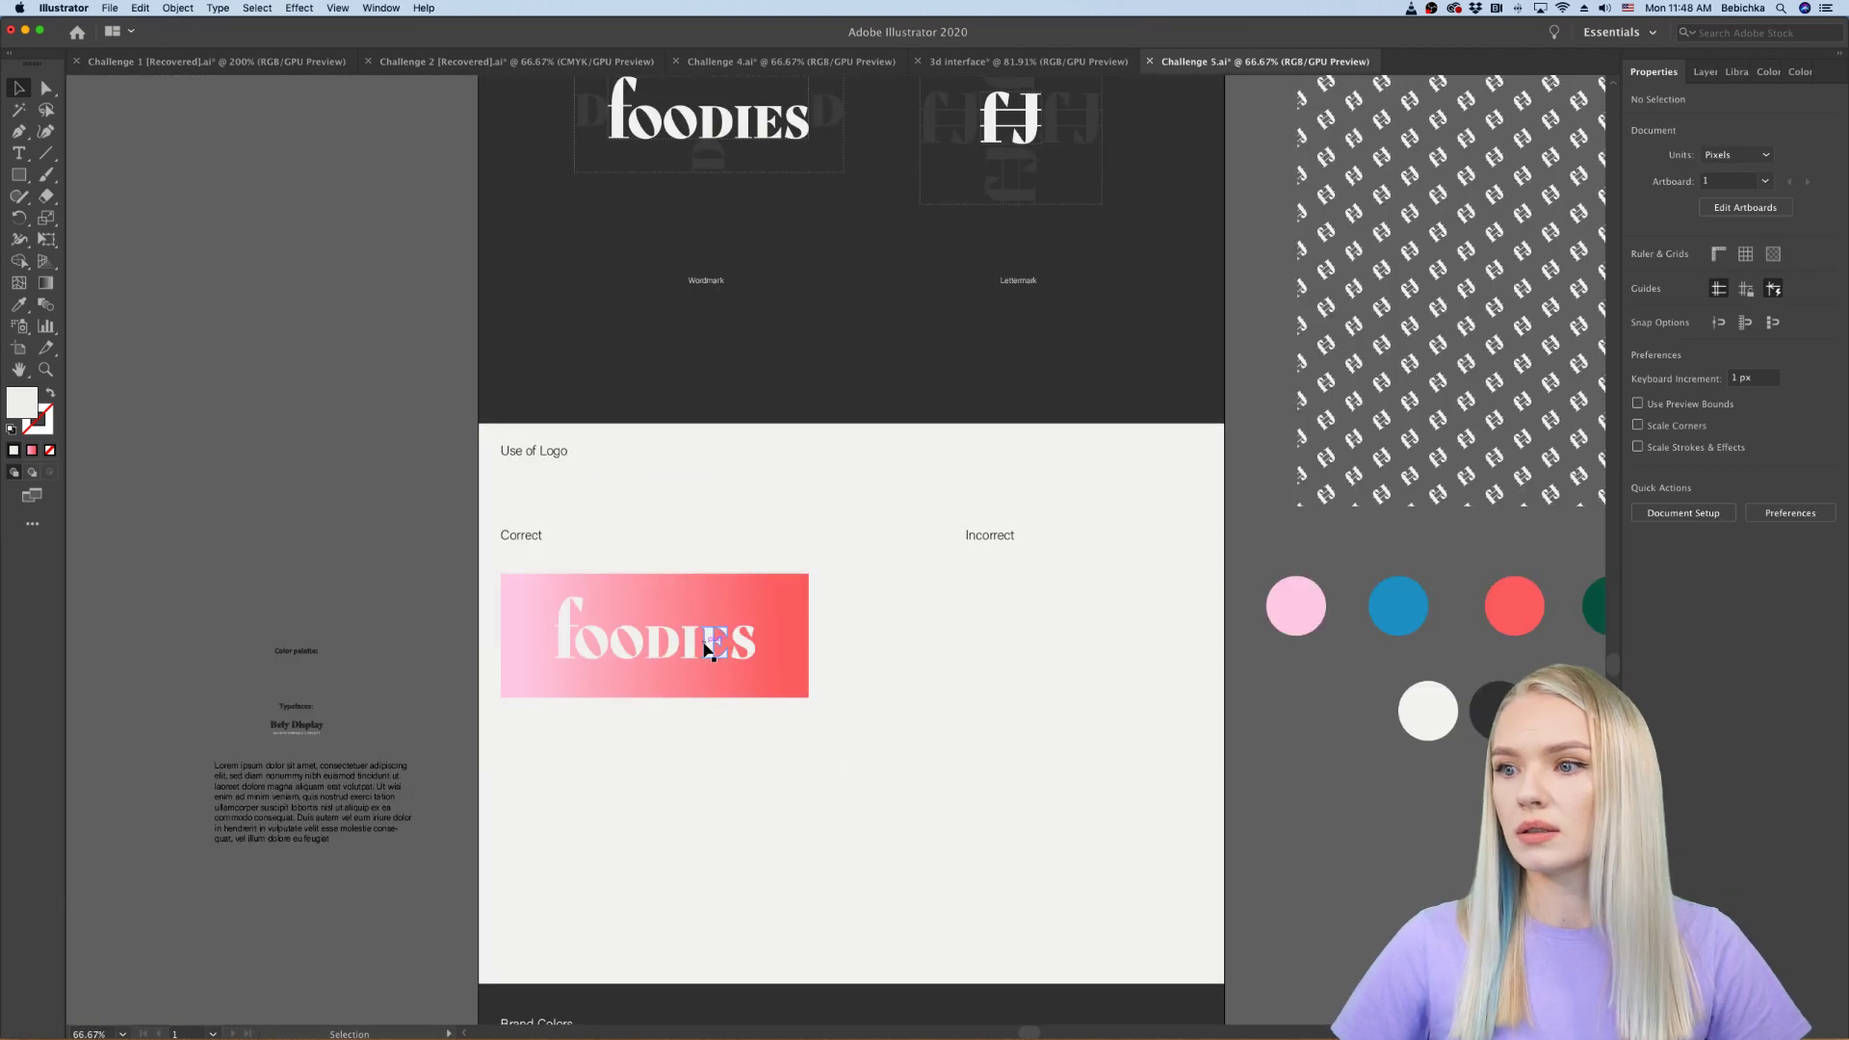
pyautogui.moveTo(677, 645); pyautogui.dragTo(731, 645)
pyautogui.click(751, 819)
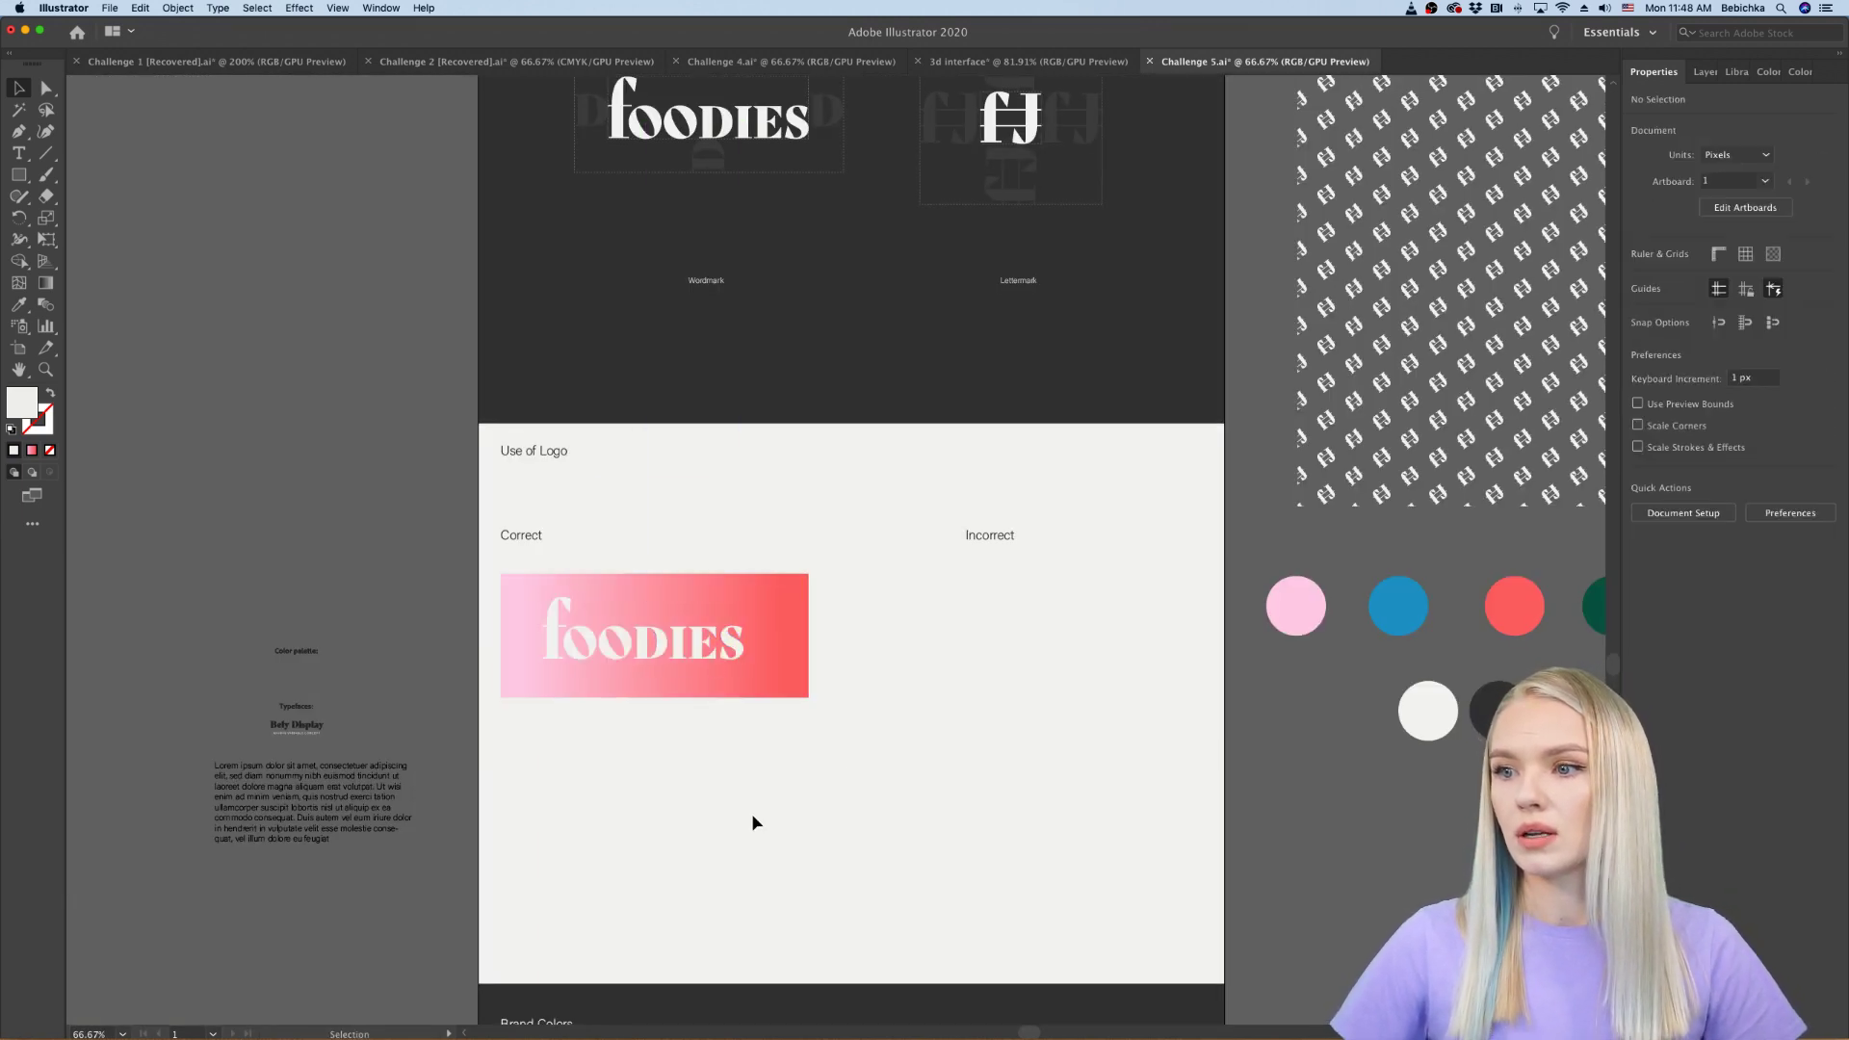
# Step: Duplicate the wordmark below the Incorrect label and fill the copy with dark gray sampled from the Primary logo section background
pyautogui.hscroll(5, 674, 751)
pyautogui.moveTo(546, 651); pyautogui.dragTo(913, 651)
pyautogui.click(19, 304)
pyautogui.click(466, 326)
pyautogui.click(19, 89)
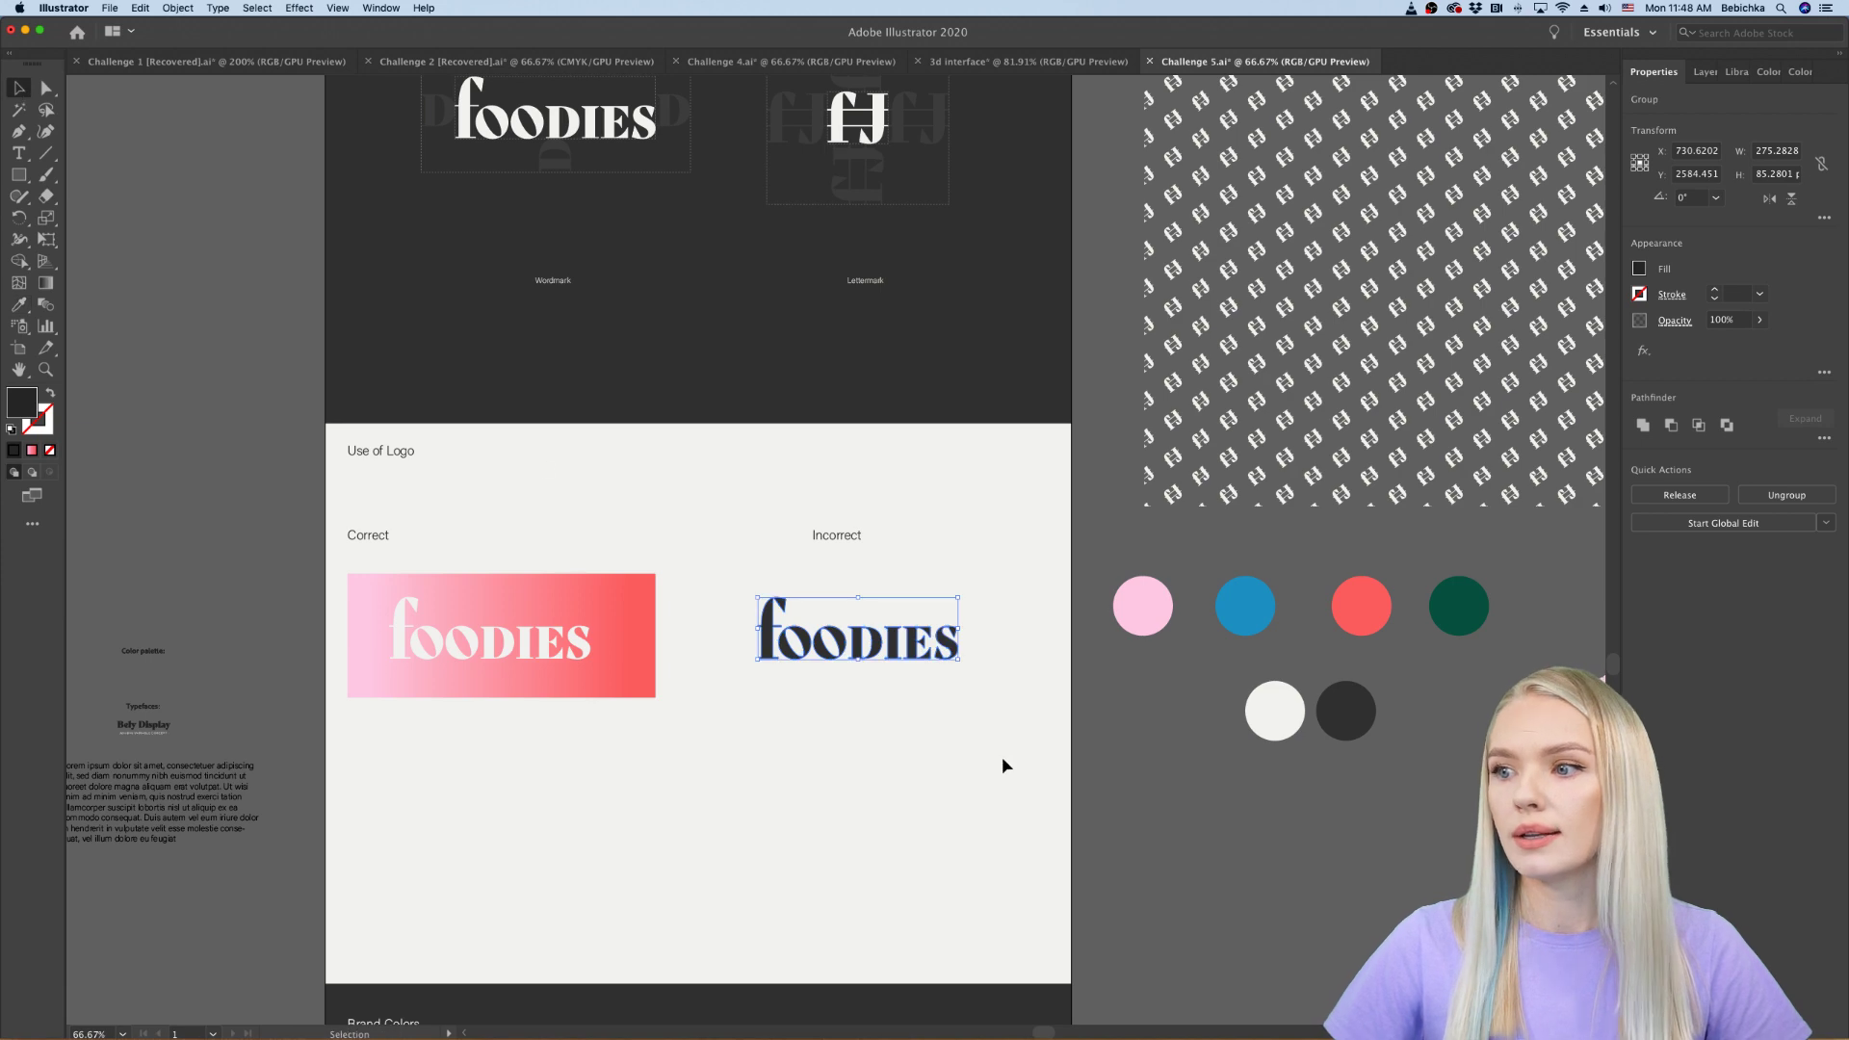
# Step: Rotate the dark wordmark under Incorrect counterclockwise by about 19 degrees
pyautogui.scroll(3, 942, 694)
pyautogui.moveTo(997, 599); pyautogui.dragTo(1050, 498)
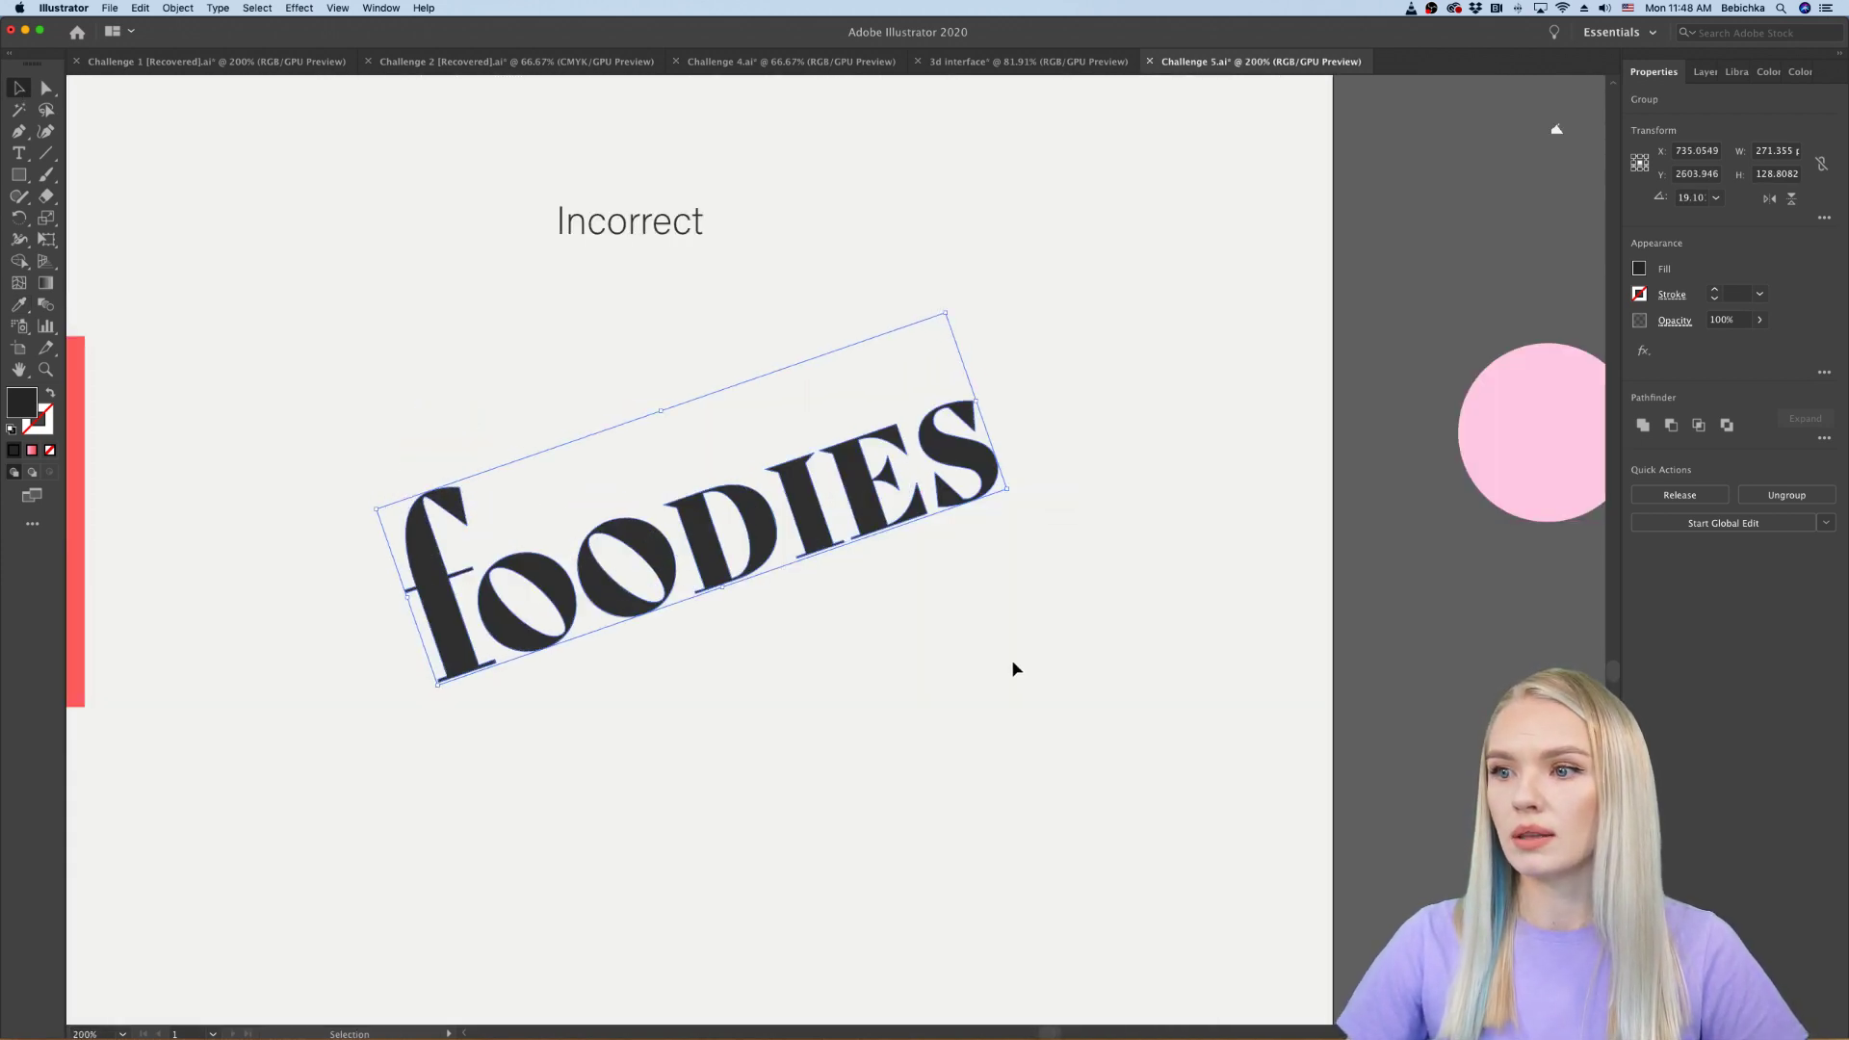
pyautogui.click(1015, 669)
# Step: Duplicate the tilted dark wordmark straight below the first incorrect example and select the copy
pyautogui.scroll(-5, 1013, 665)
pyautogui.moveTo(867, 544); pyautogui.dragTo(867, 729)
pyautogui.click(906, 789)
pyautogui.scroll(1, 911, 759)
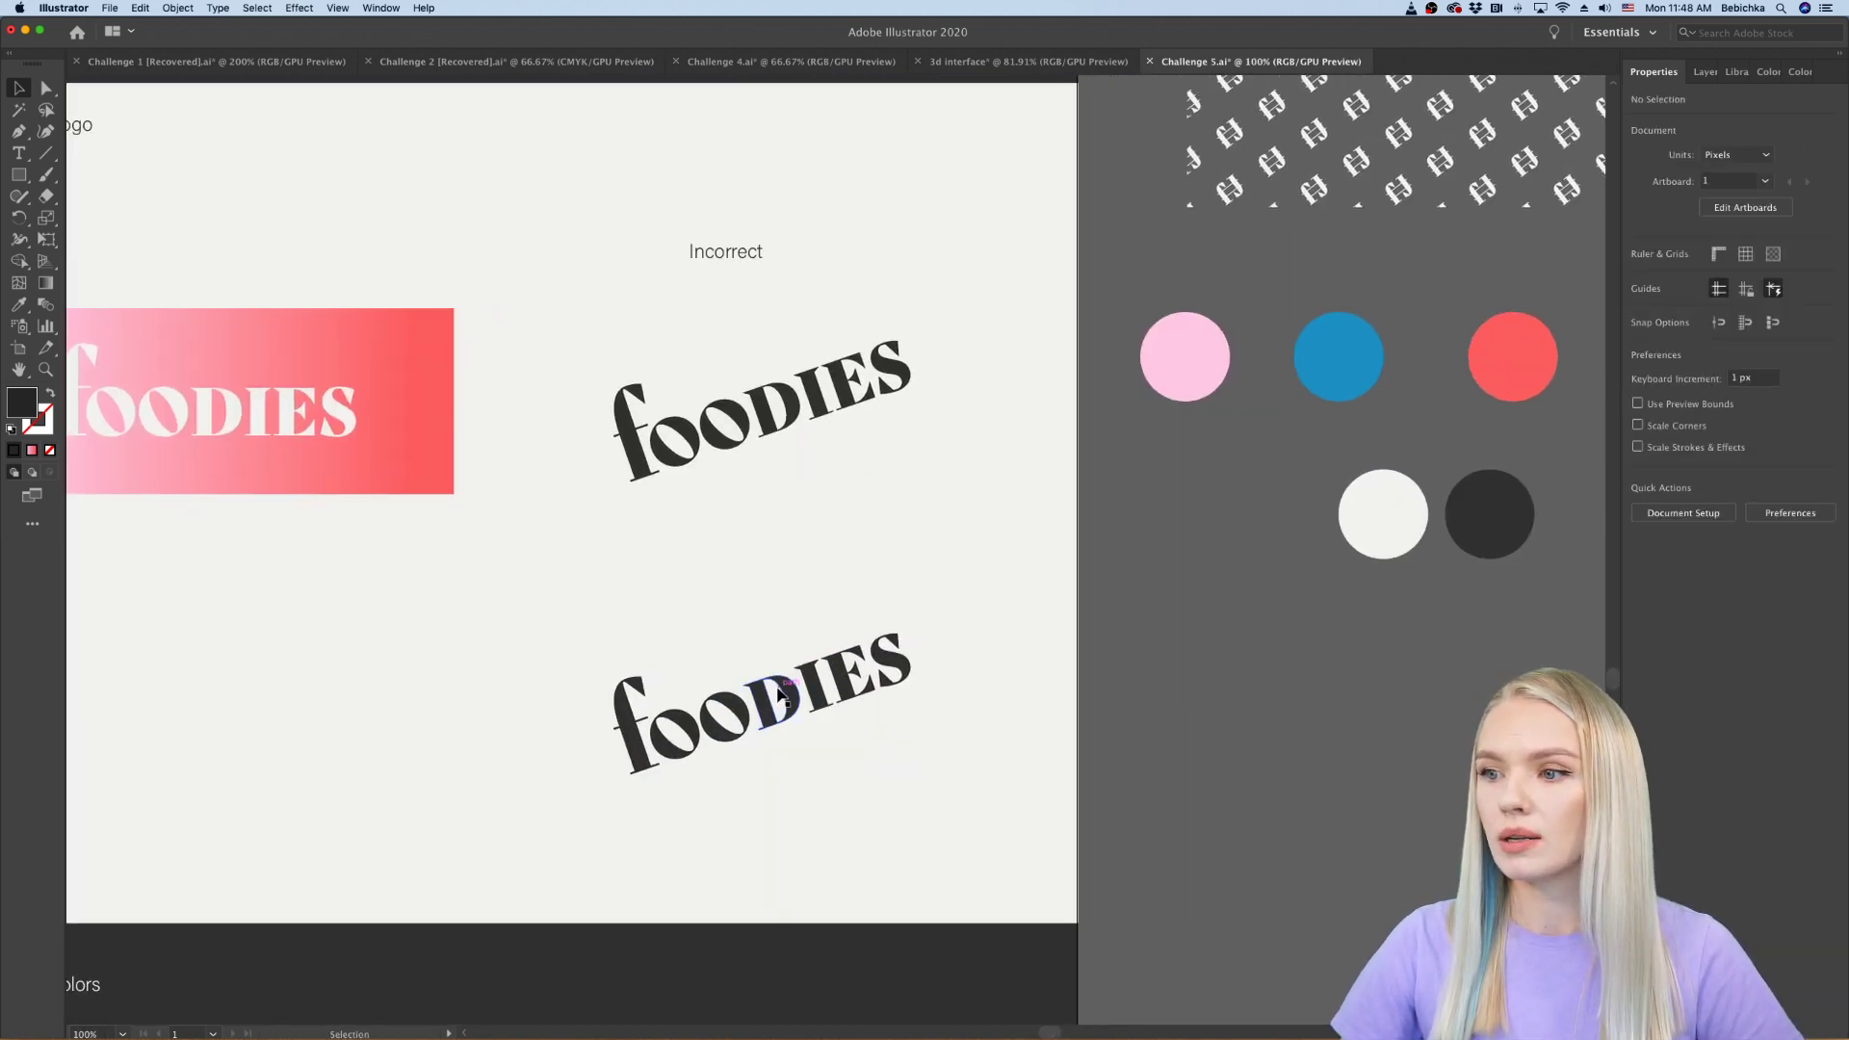
pyautogui.click(781, 694)
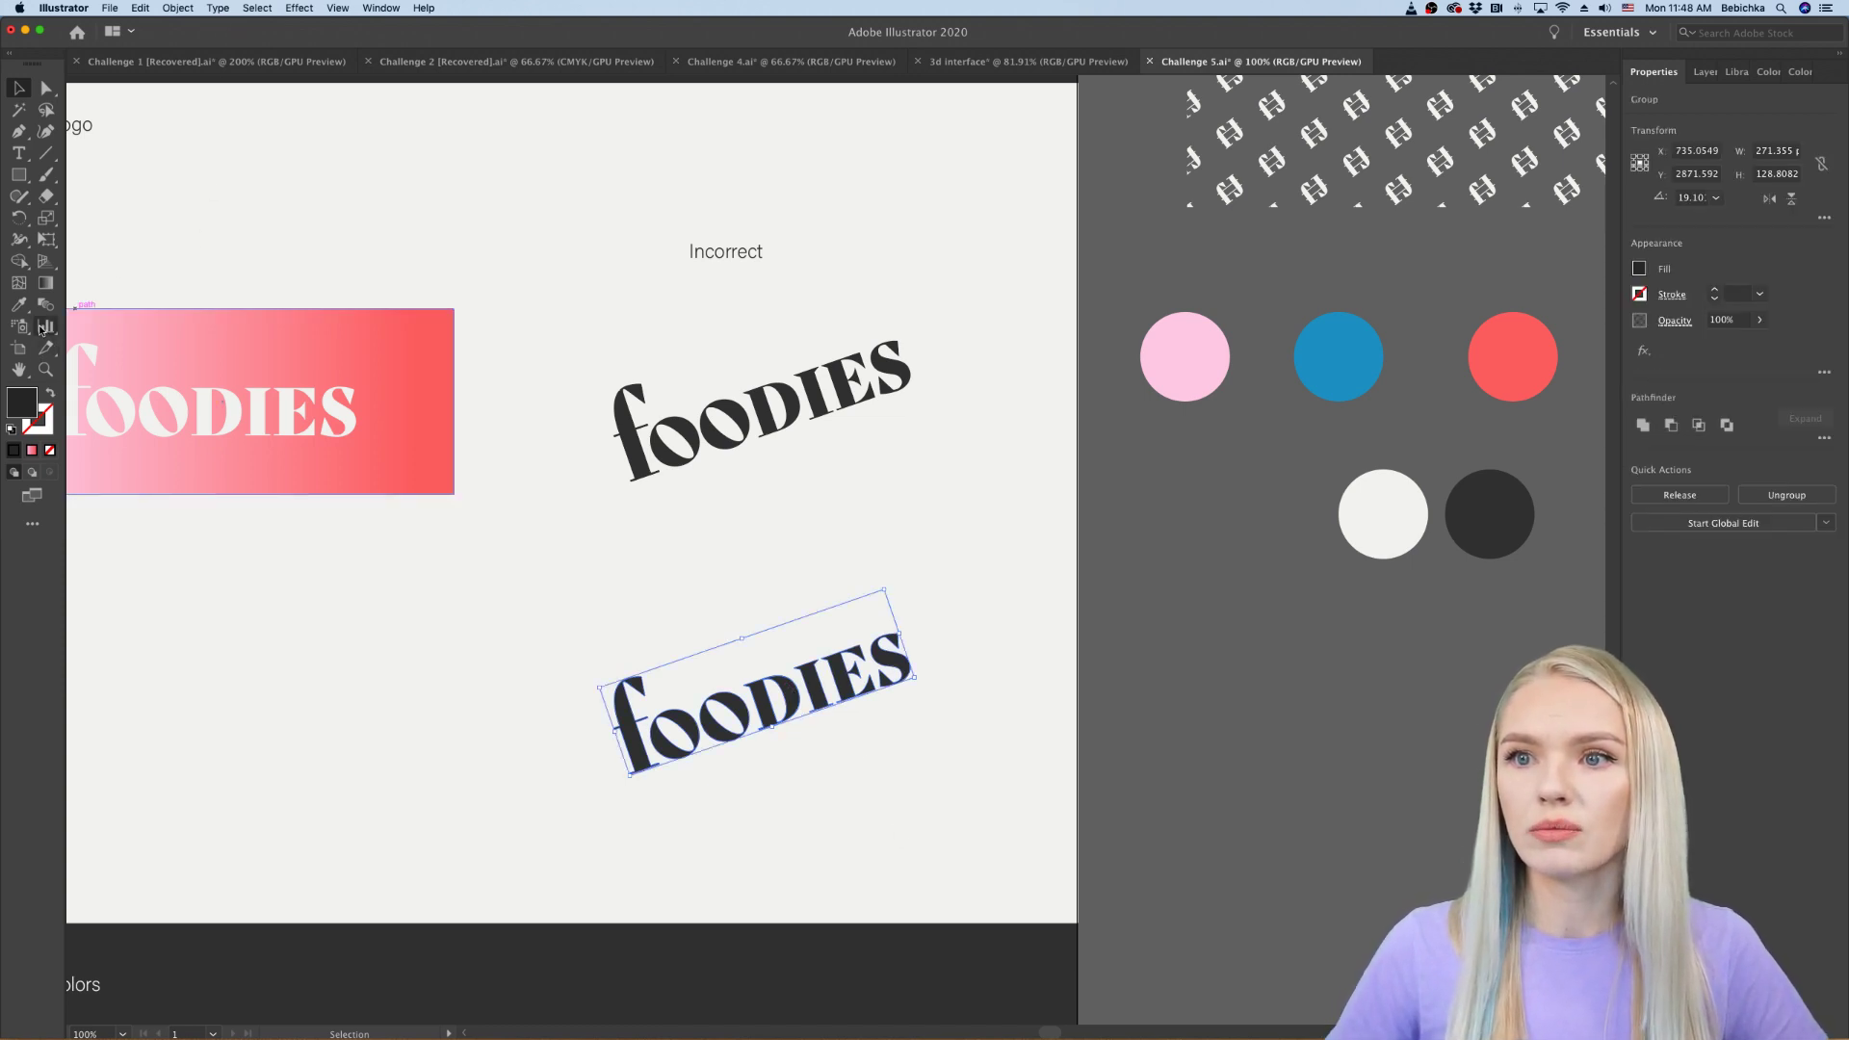
# Step: Undo the duplication of the tilted wordmark, leaving a single example under Incorrect
pyautogui.click(18, 283)
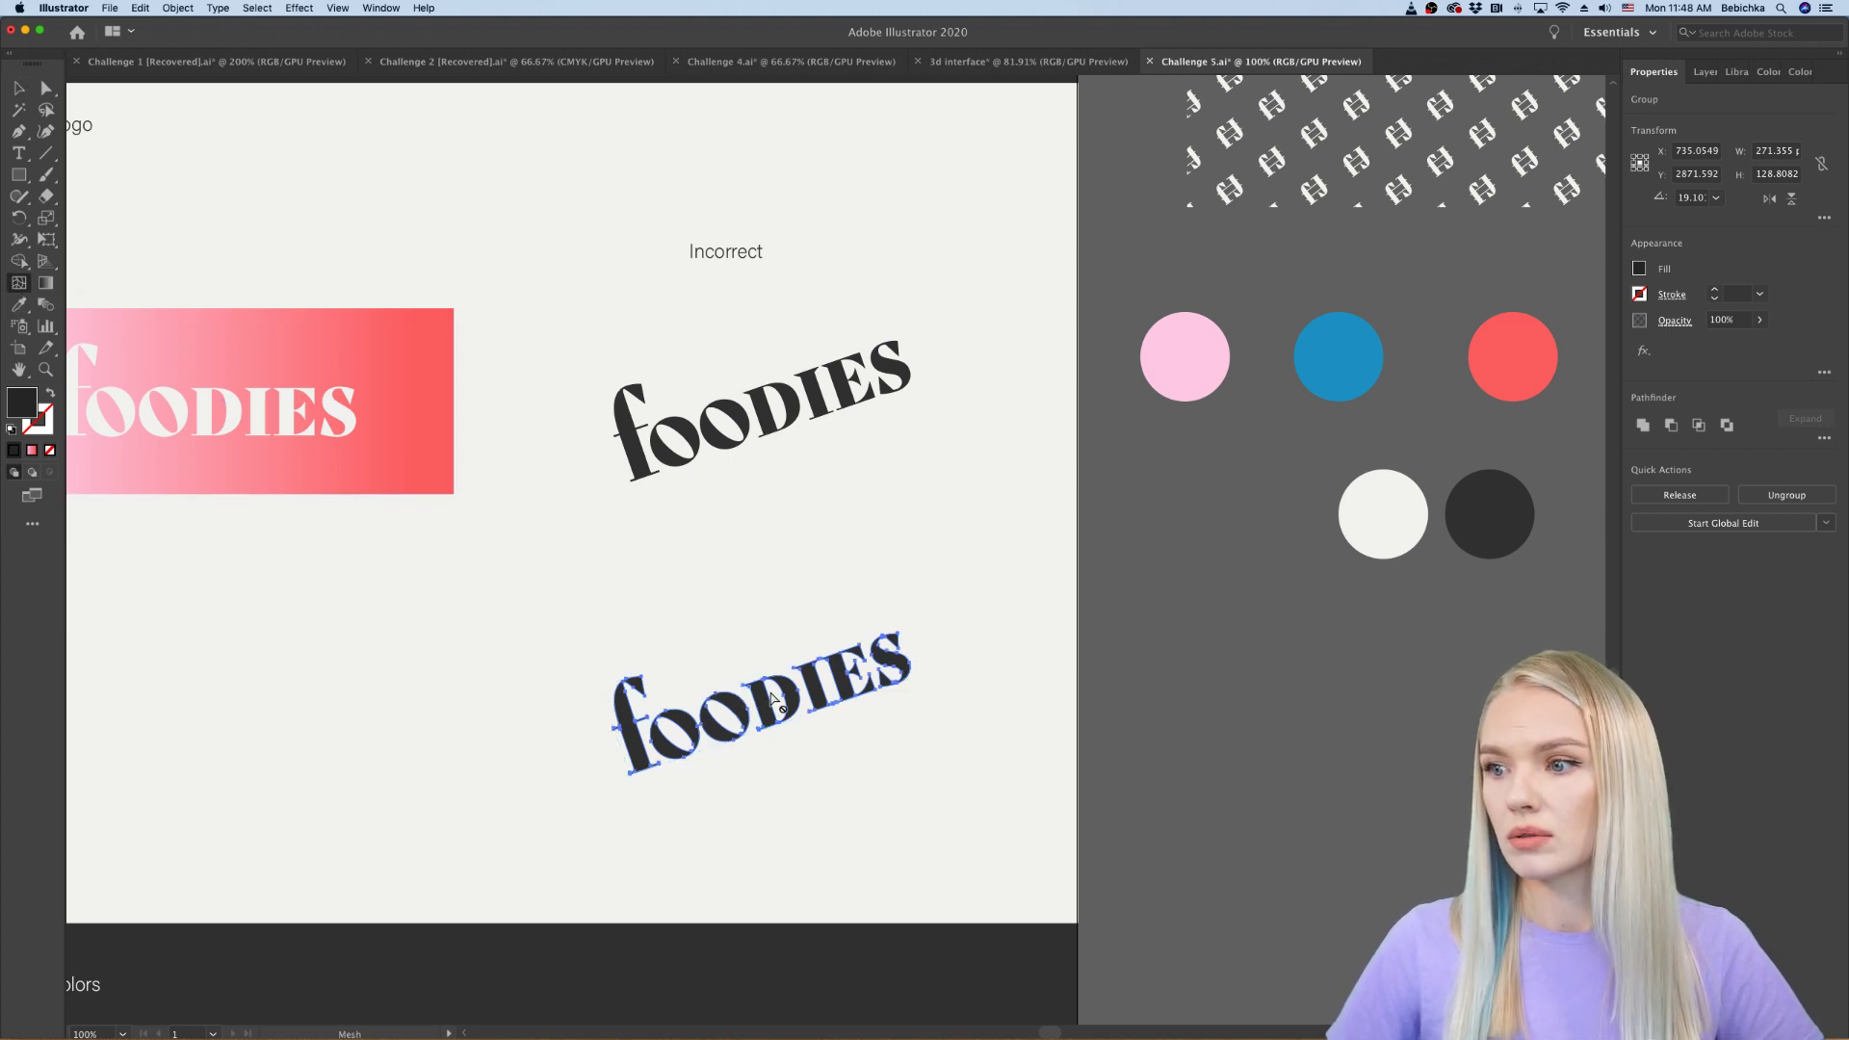
pyautogui.press('super+z')
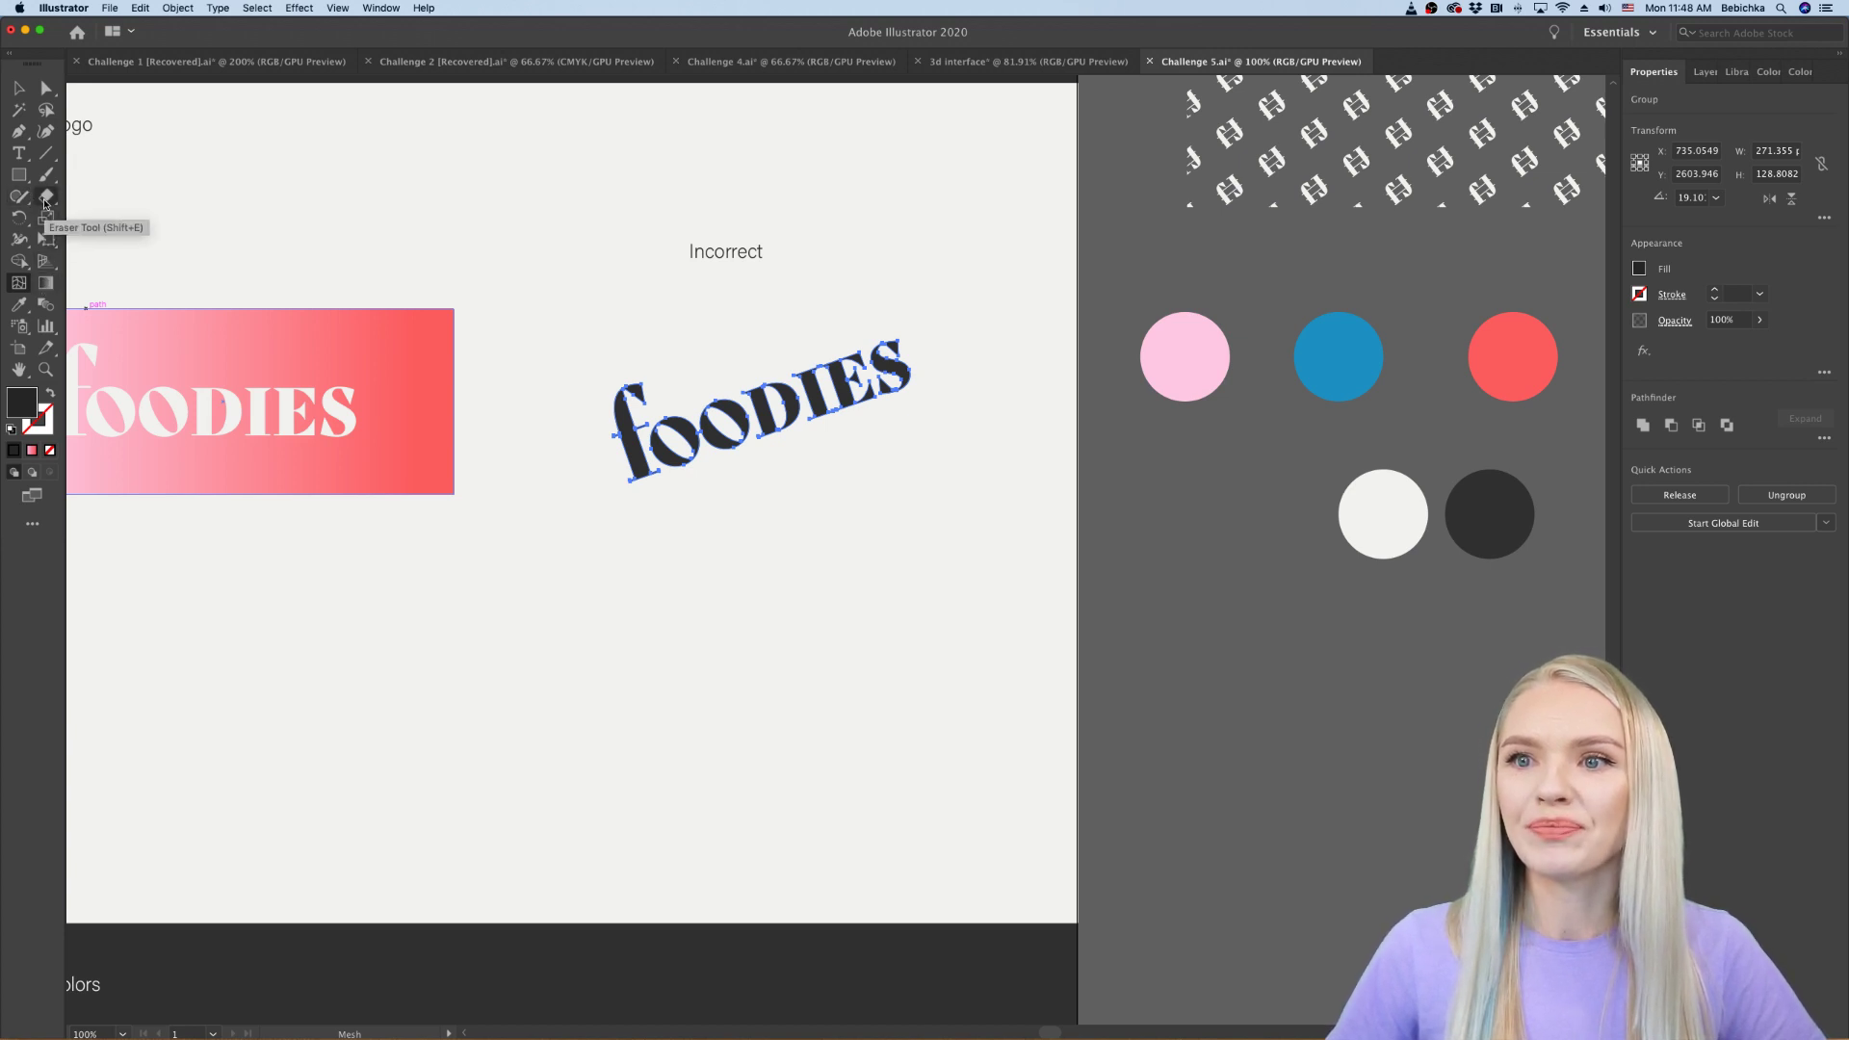
pyautogui.click(19, 262)
pyautogui.click(19, 262)
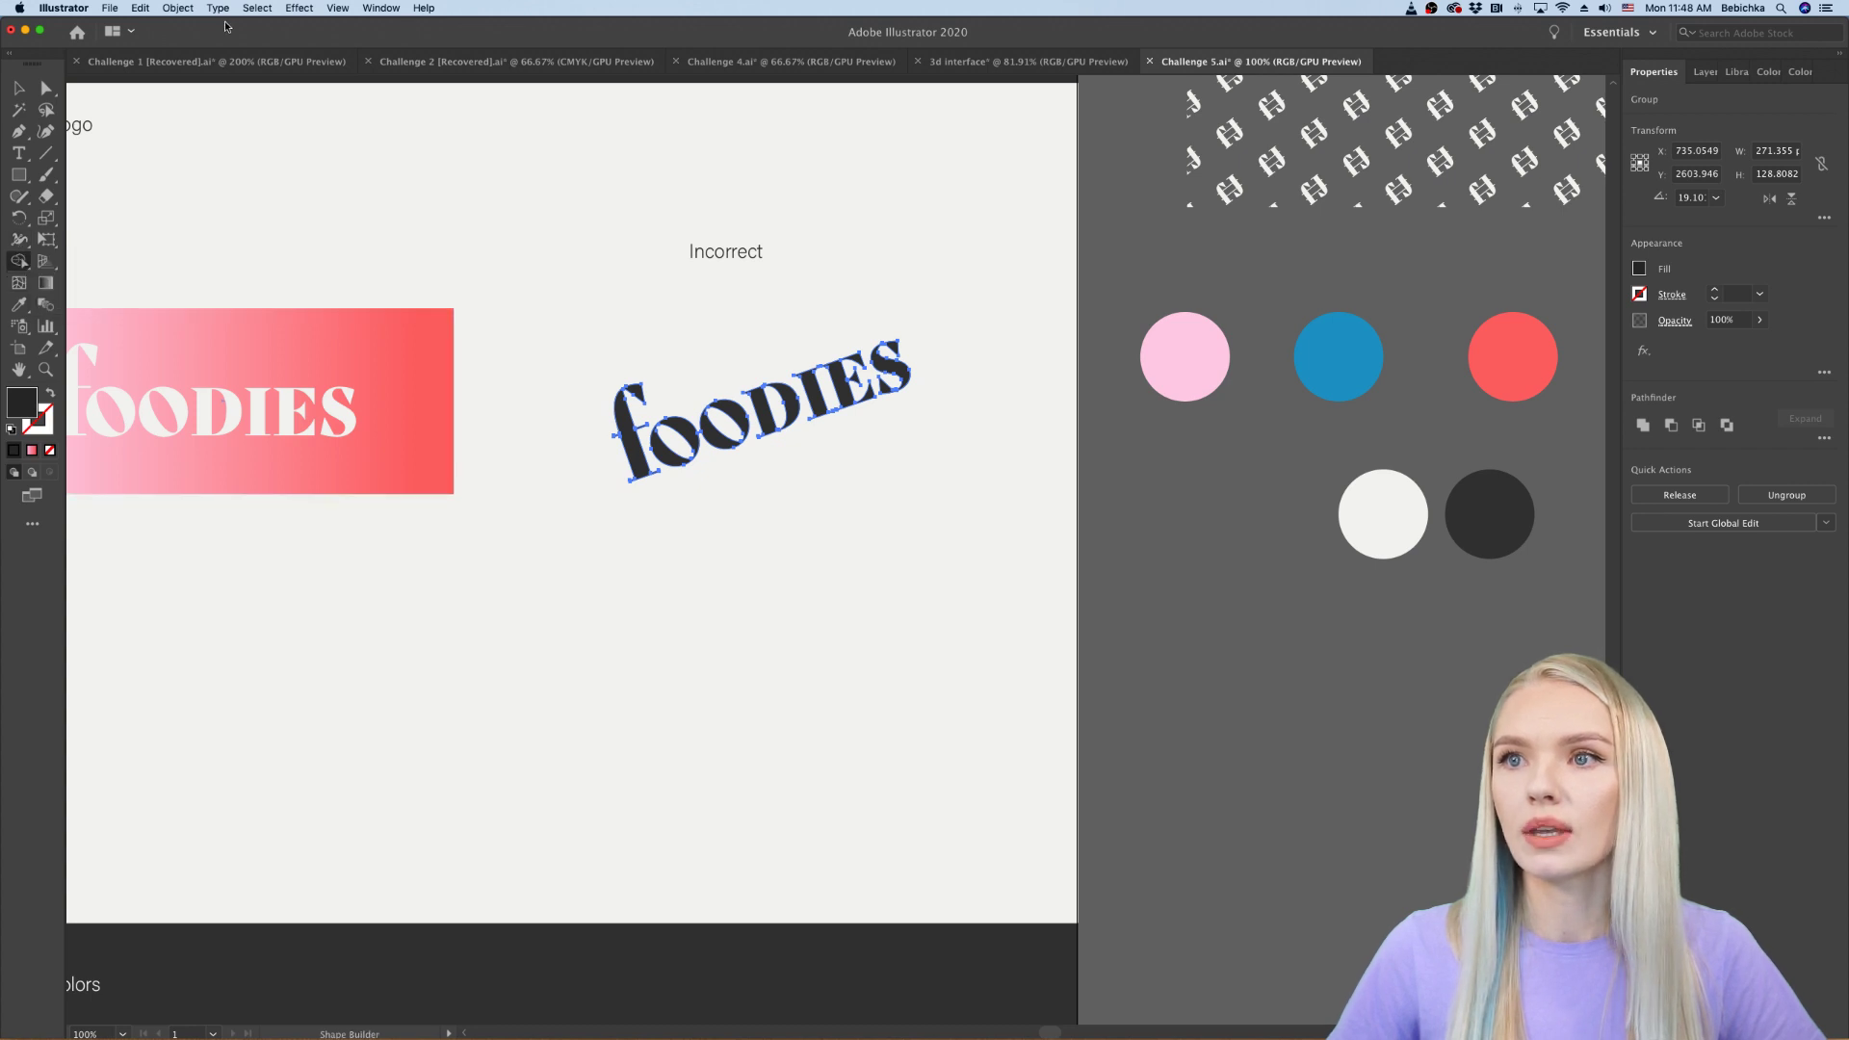
# Step: Shear the tilted dark wordmark under Incorrect by 35° along the horizontal axis
pyautogui.click(165, 10)
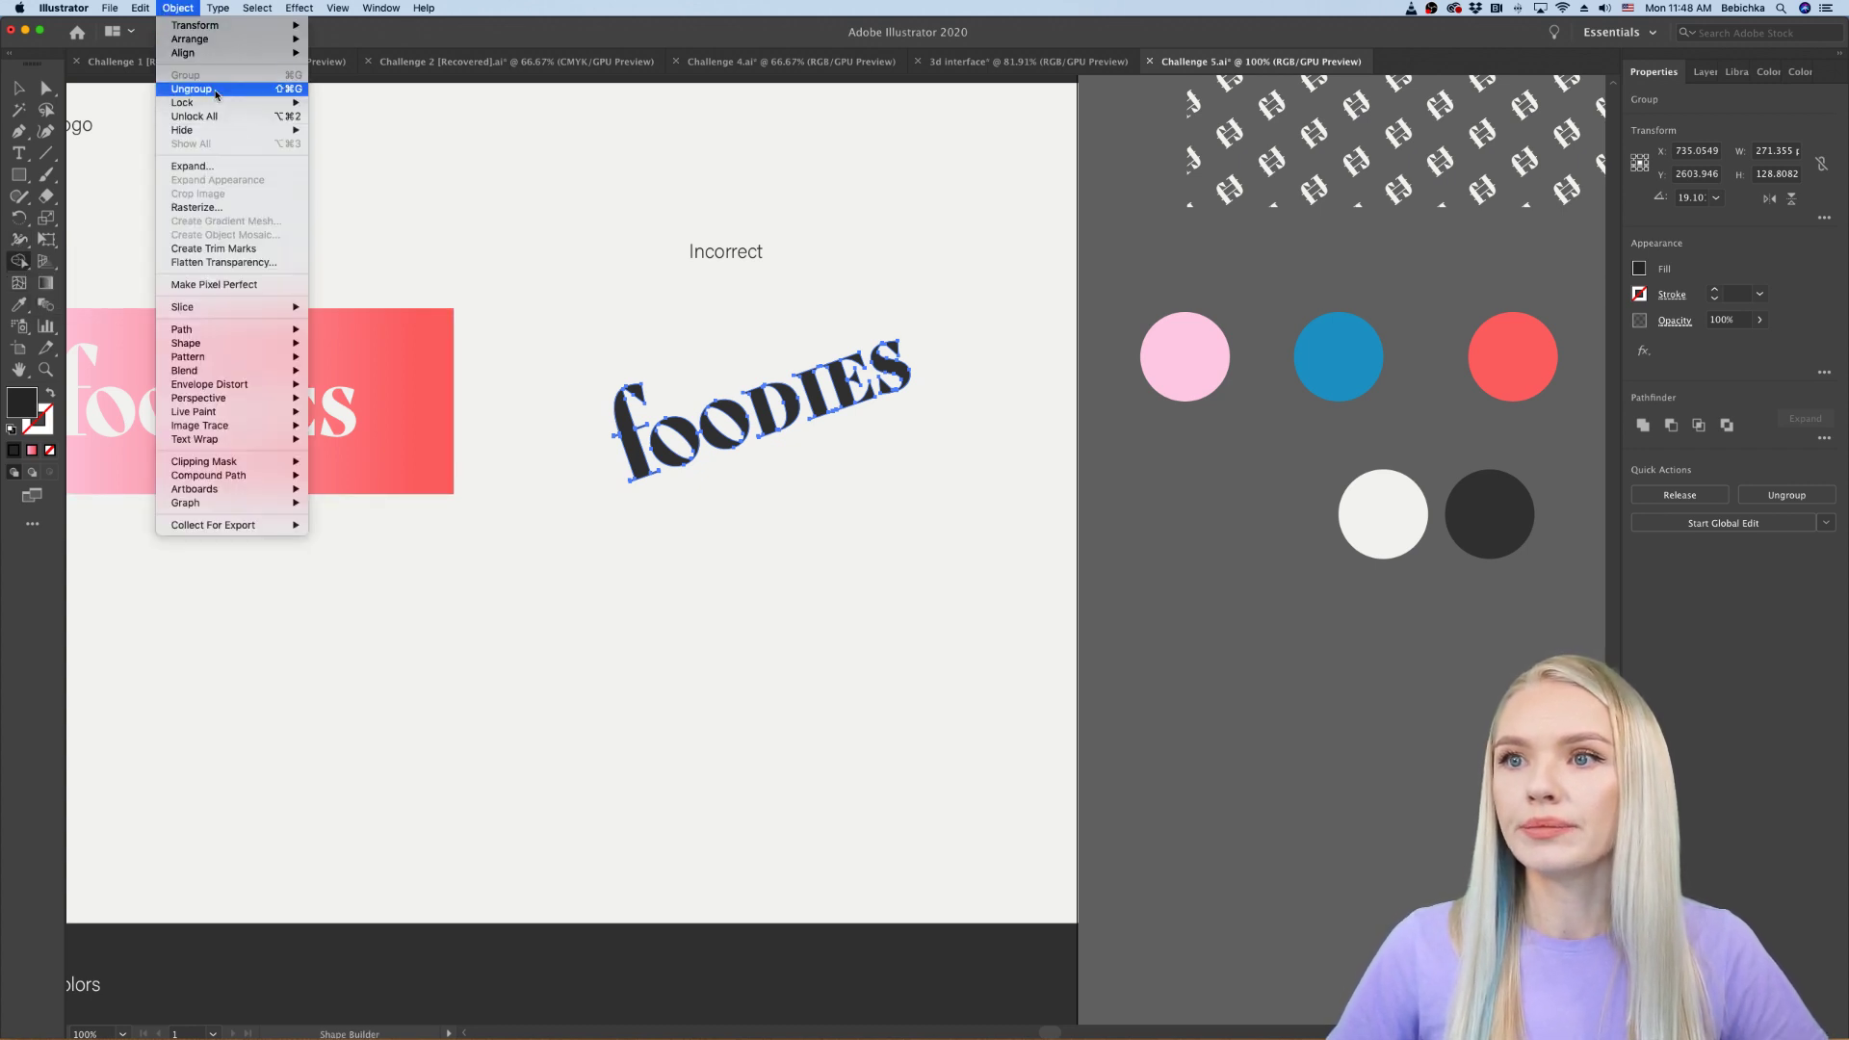
pyautogui.moveTo(216, 32)
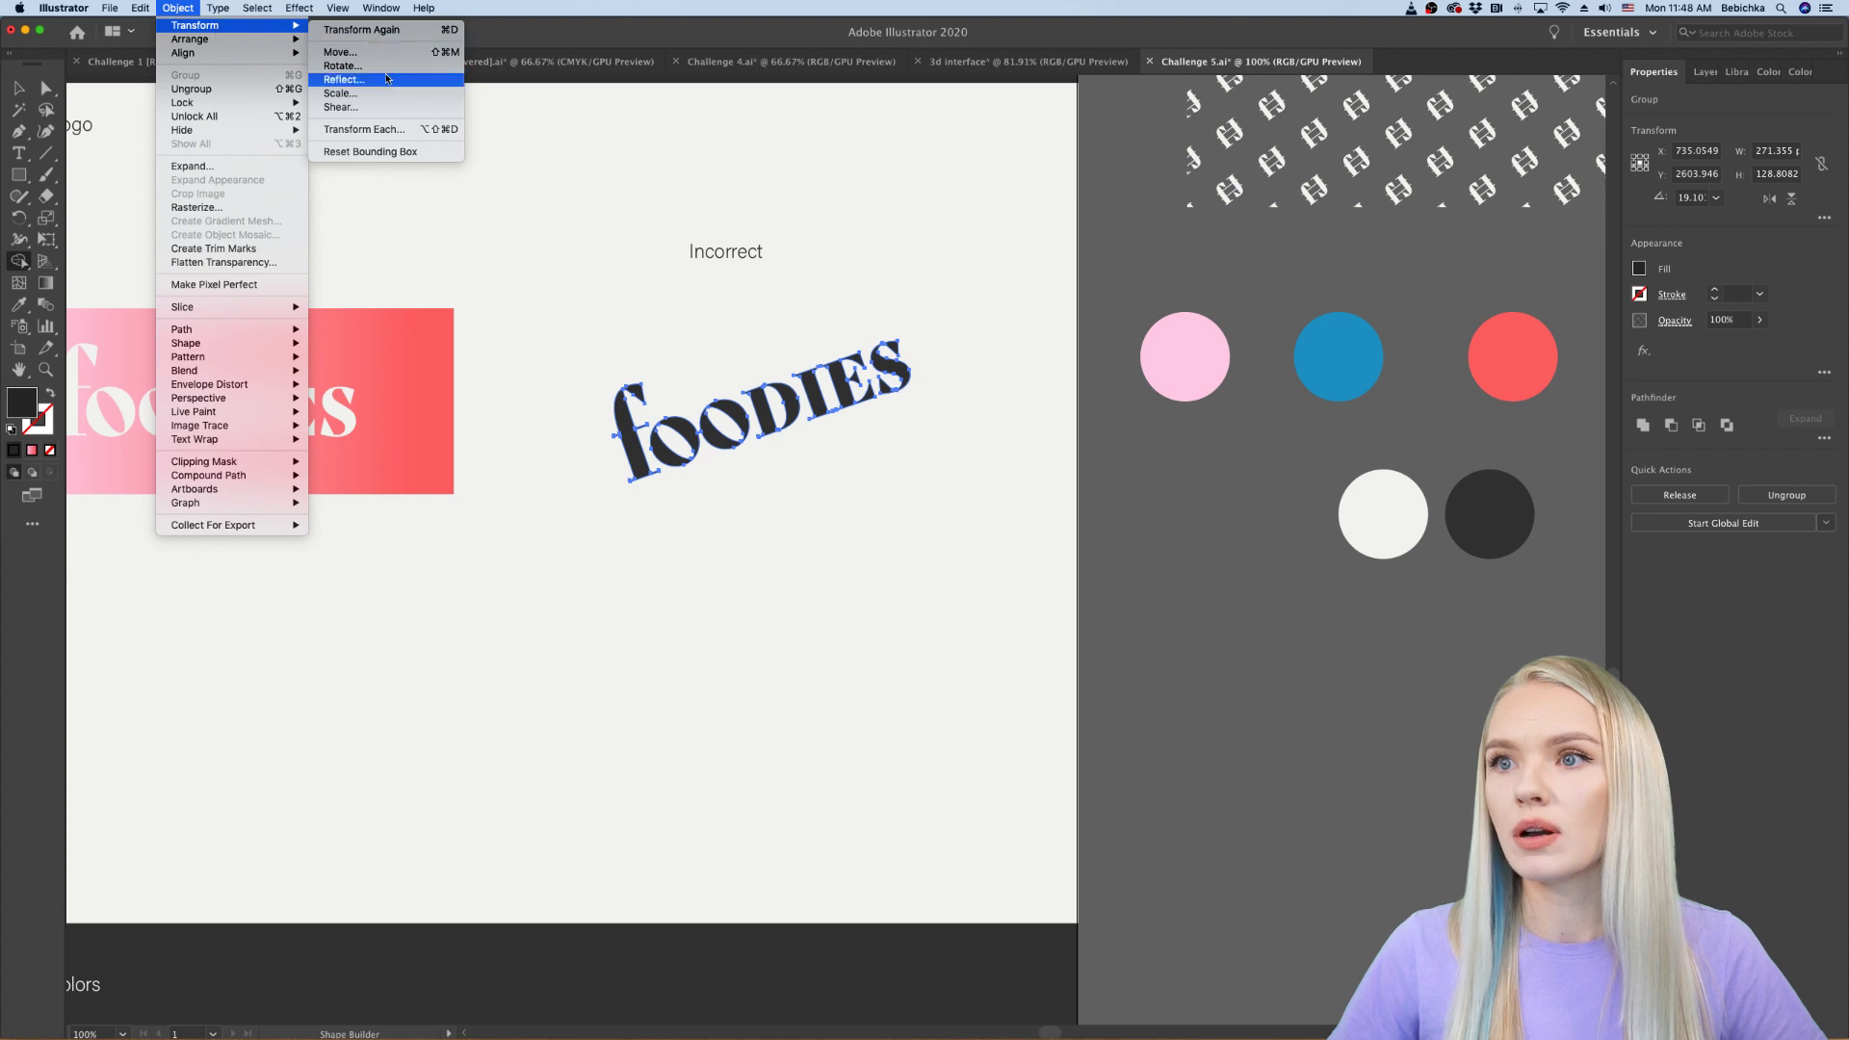
pyautogui.click(382, 108)
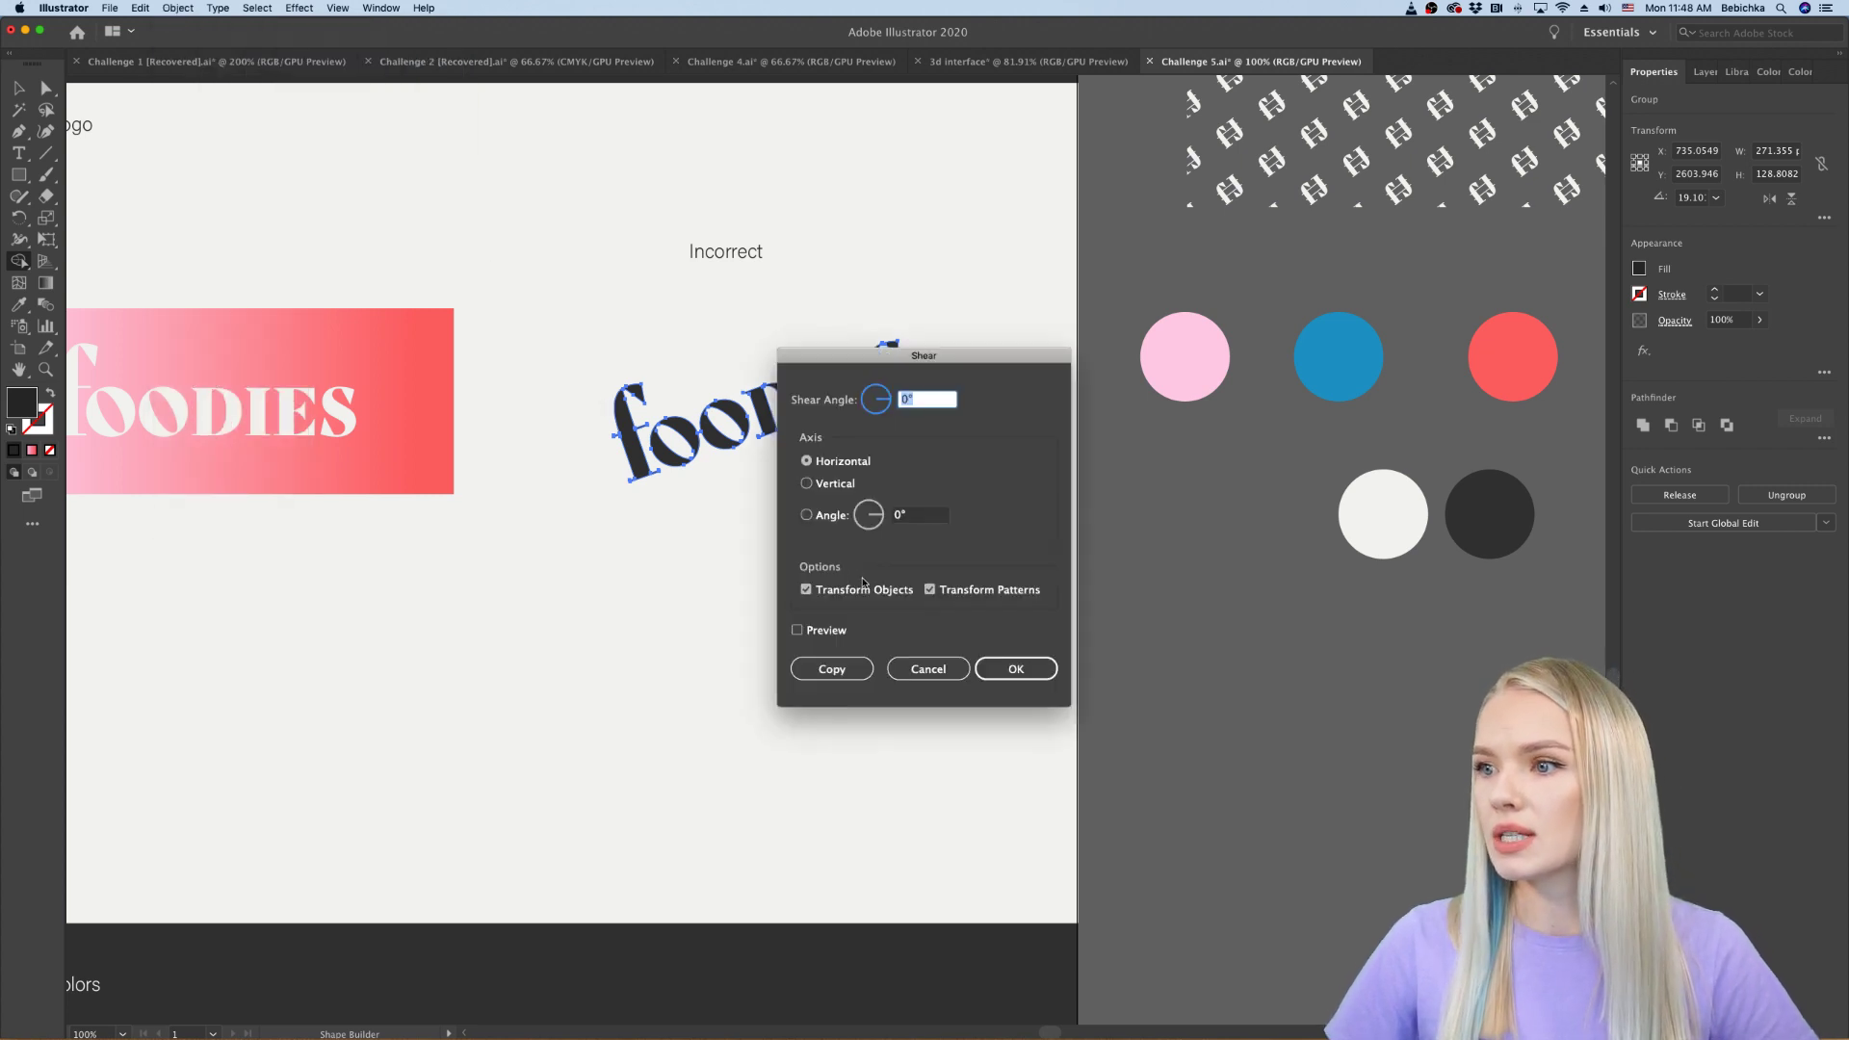
pyautogui.click(797, 632)
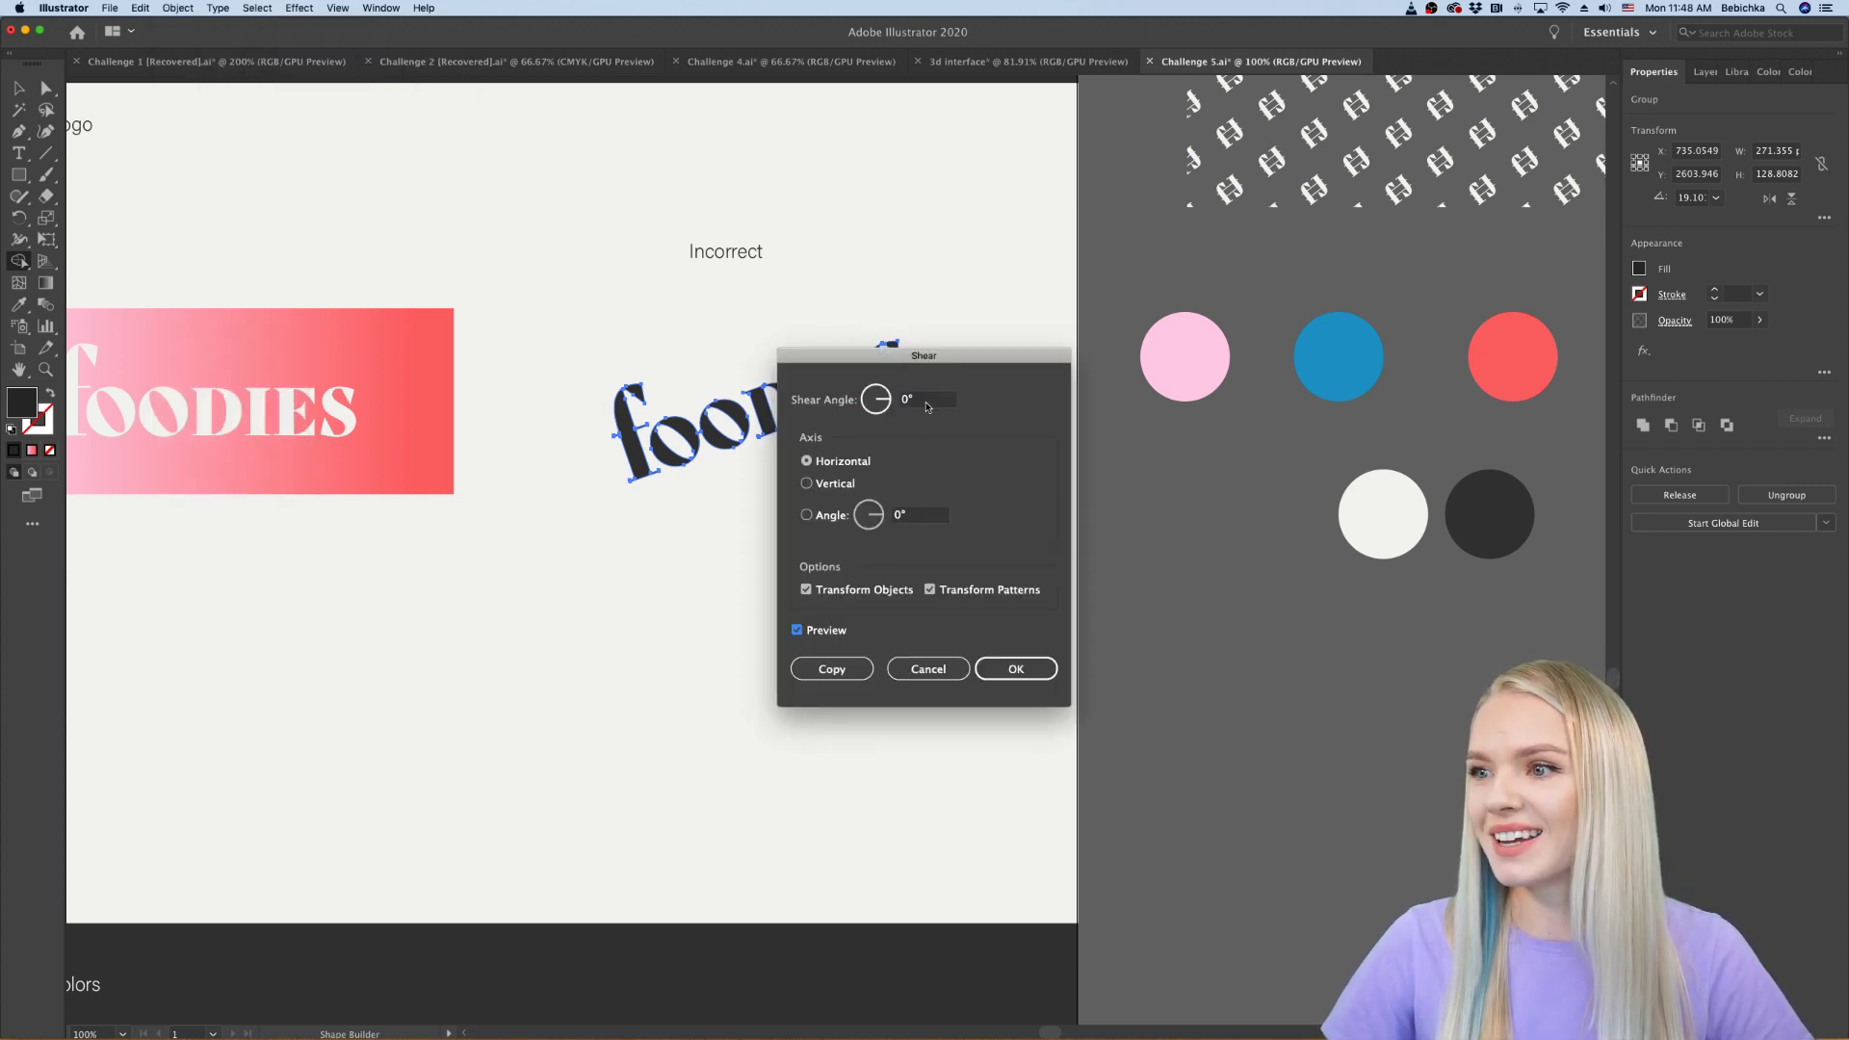
pyautogui.moveTo(890, 402); pyautogui.dragTo(887, 397)
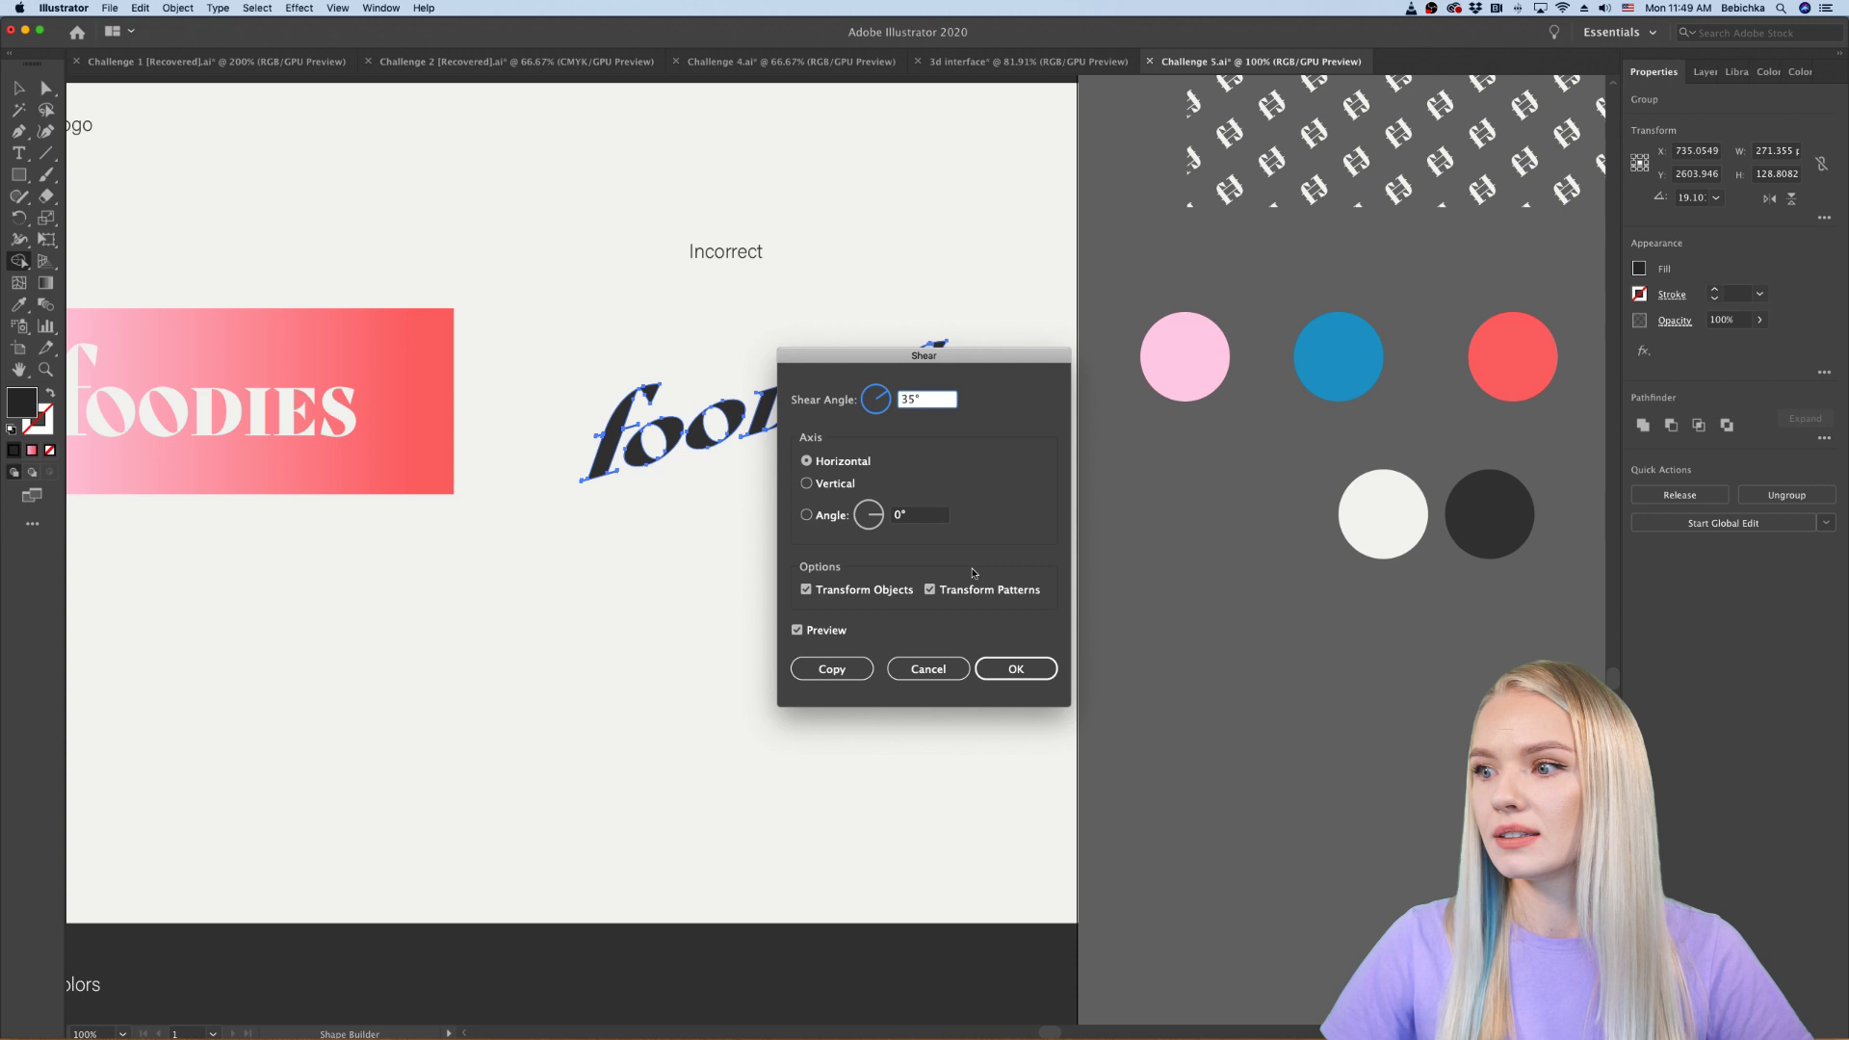
pyautogui.click(1015, 665)
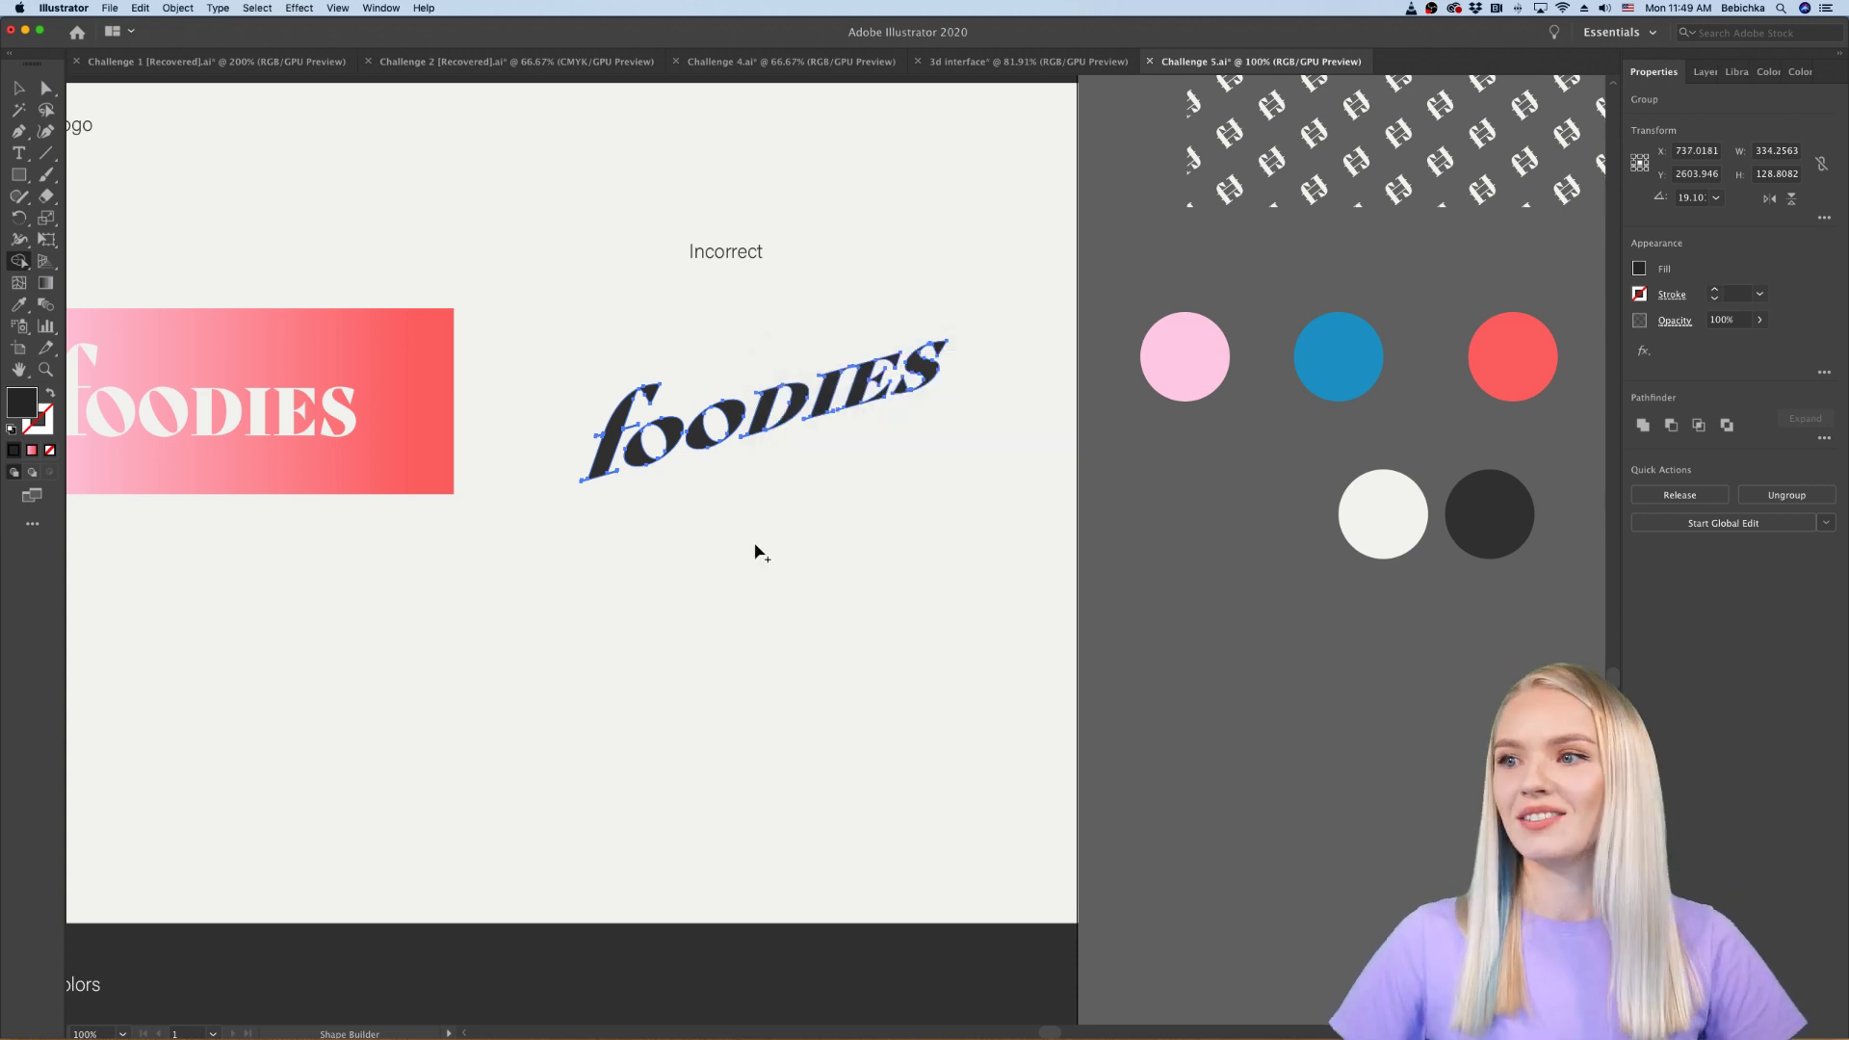
pyautogui.press('v')
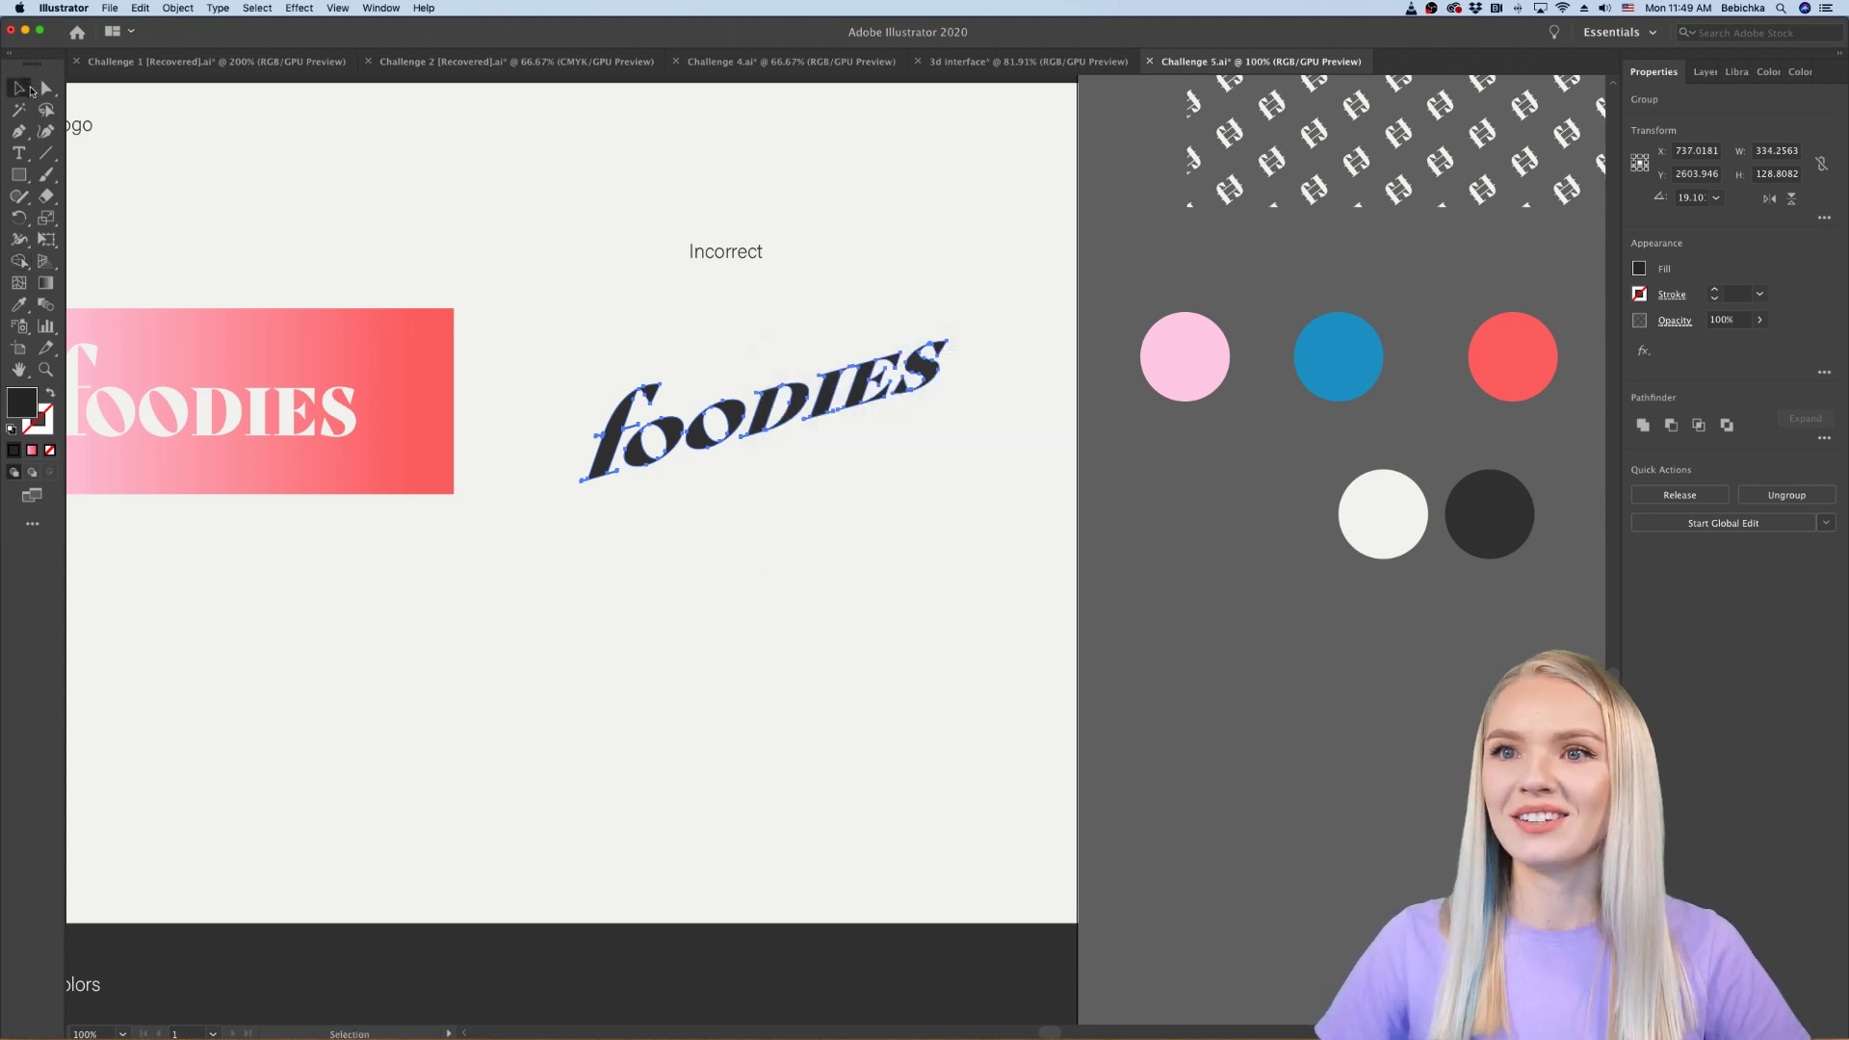
# Step: Duplicate the off-white wordmark below the sheared example and fill the copy with dark gray sampled from the dark logo section
pyautogui.click(584, 627)
pyautogui.hscroll(-2, 584, 627)
pyautogui.moveTo(393, 446); pyautogui.dragTo(905, 653)
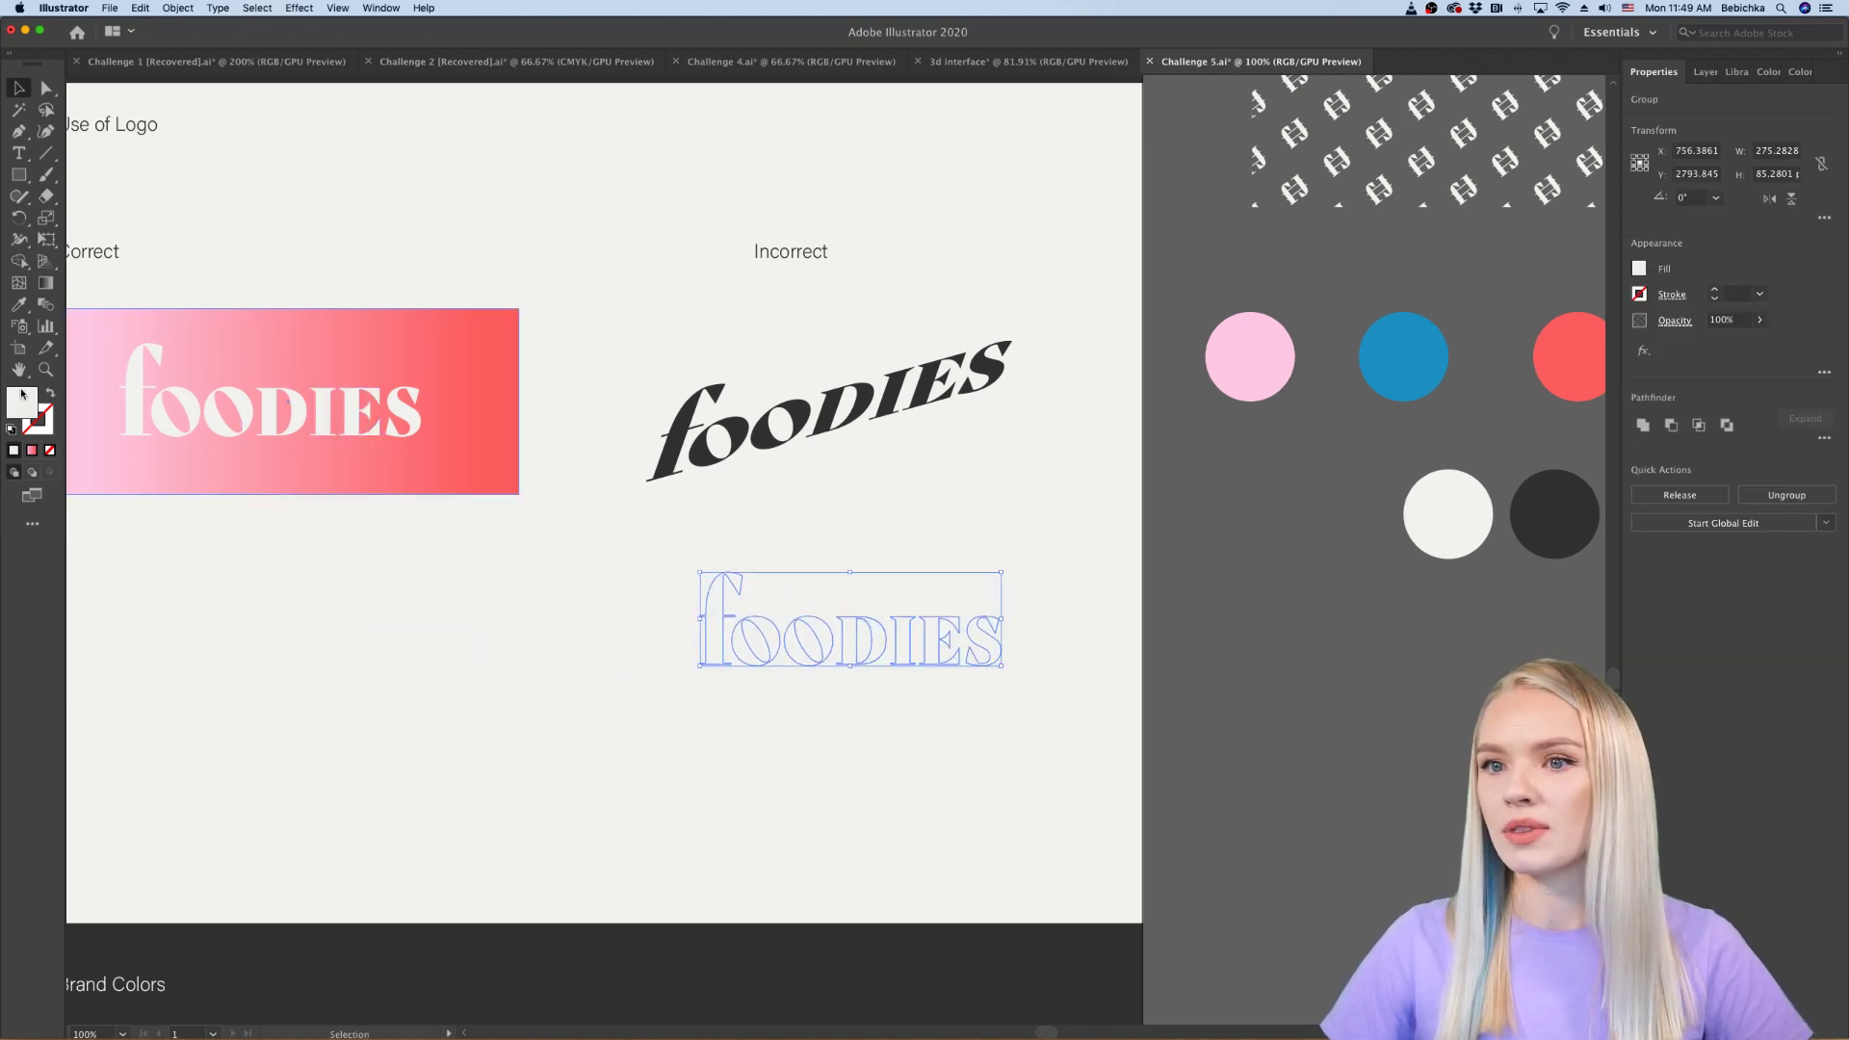
pyautogui.click(19, 304)
pyautogui.scroll(-3, 211, 540)
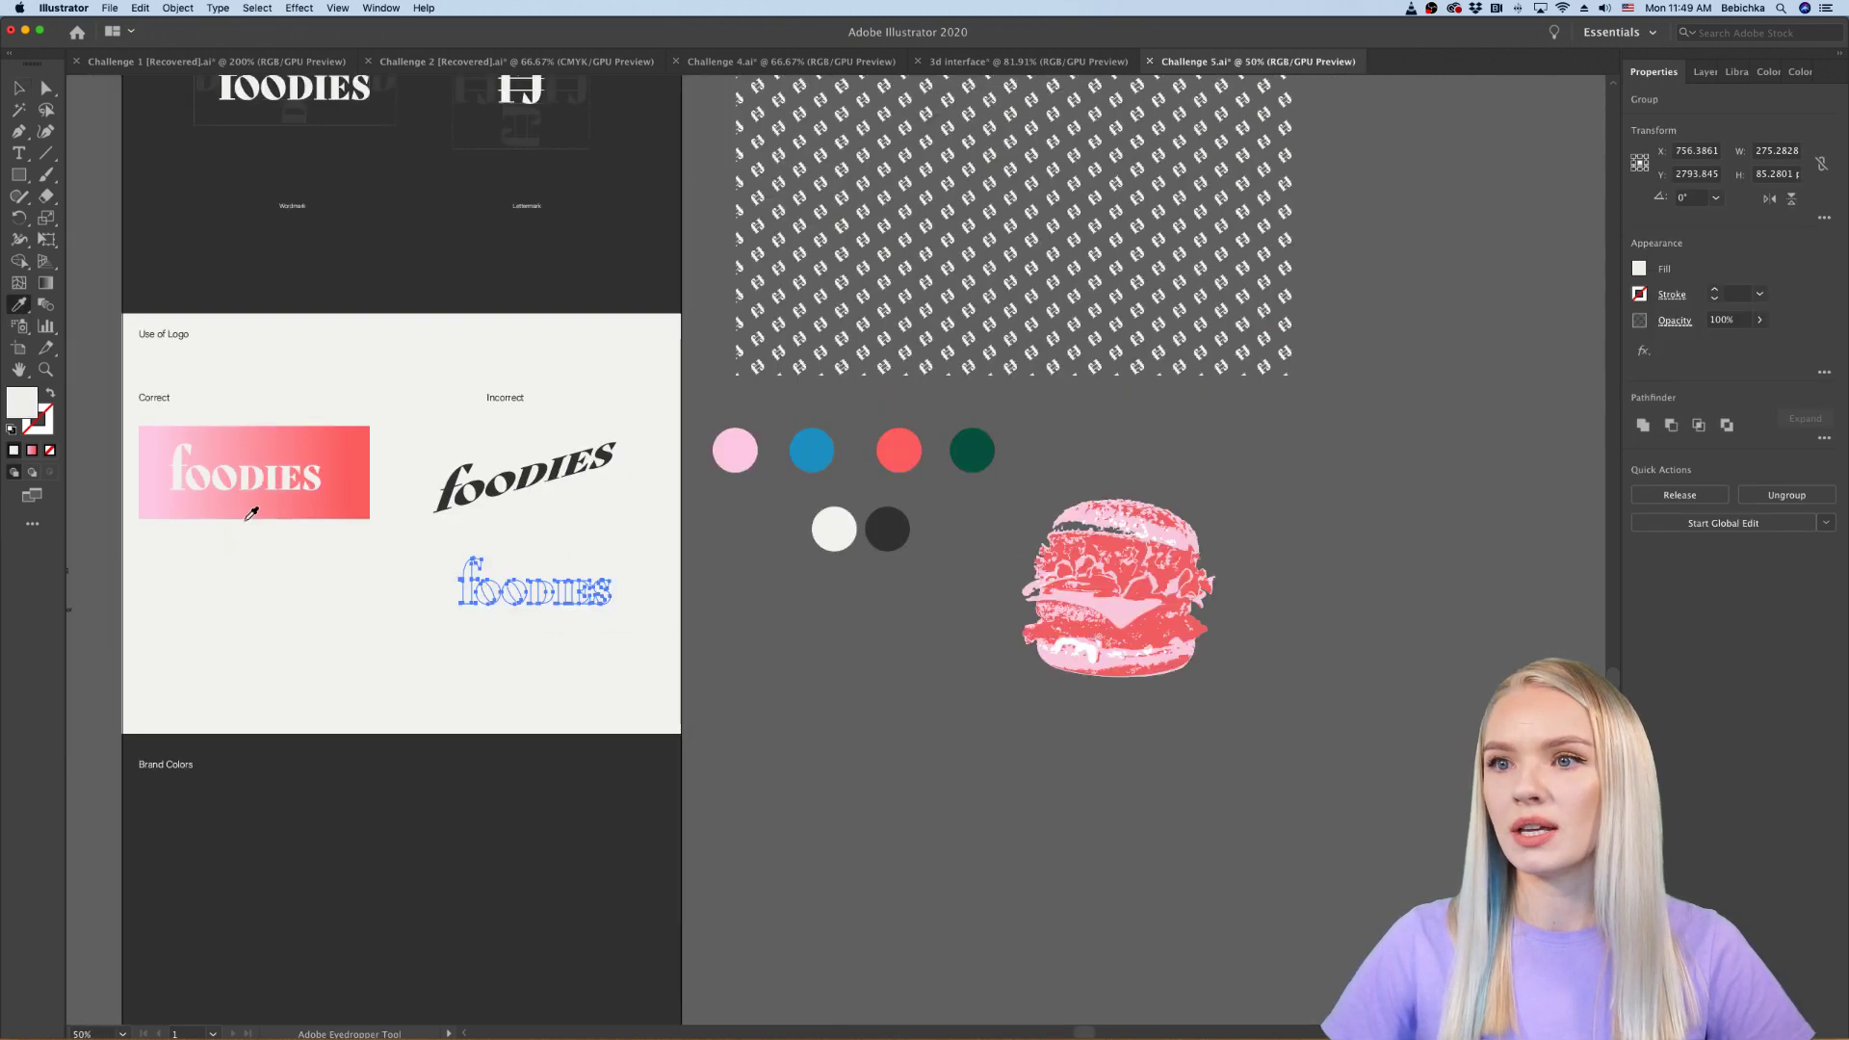
pyautogui.click(406, 260)
pyautogui.press('v')
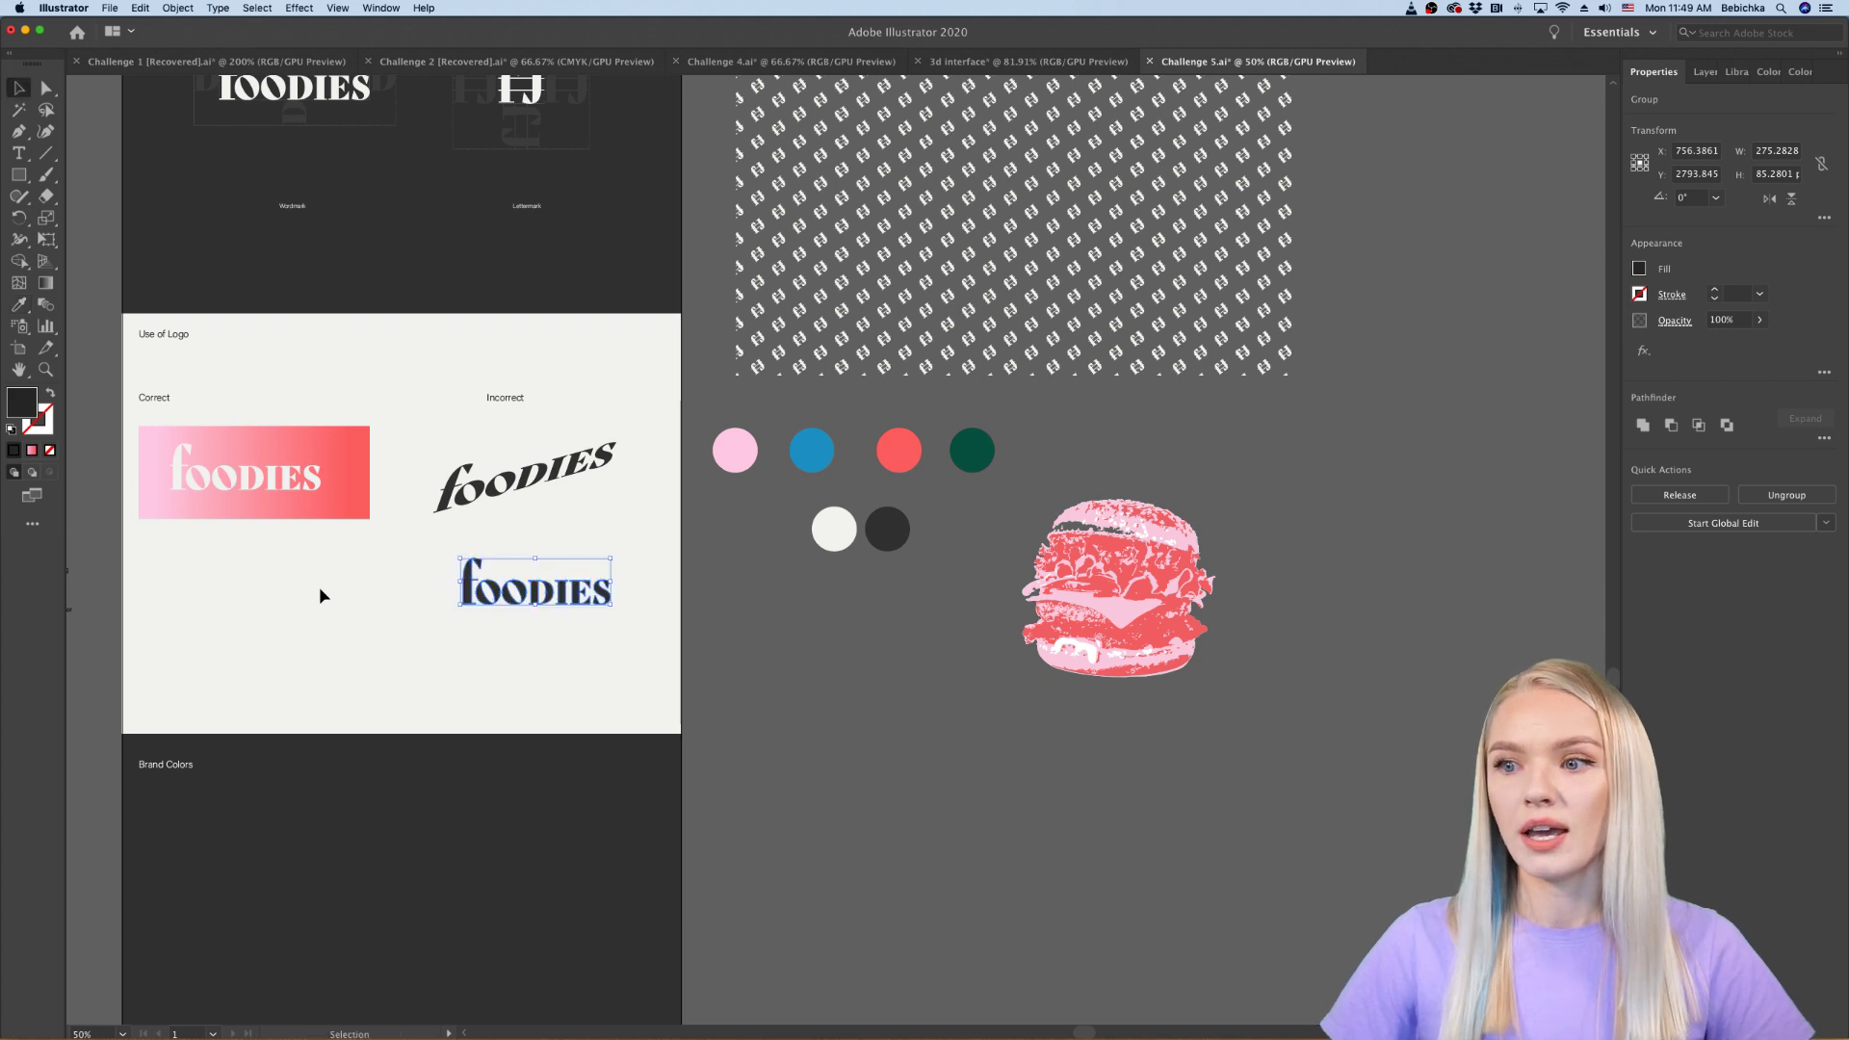
pyautogui.click(320, 587)
# Step: Rotate the new dark wordmark below the sheared example counterclockwise by about 17 degrees
pyautogui.click(536, 614)
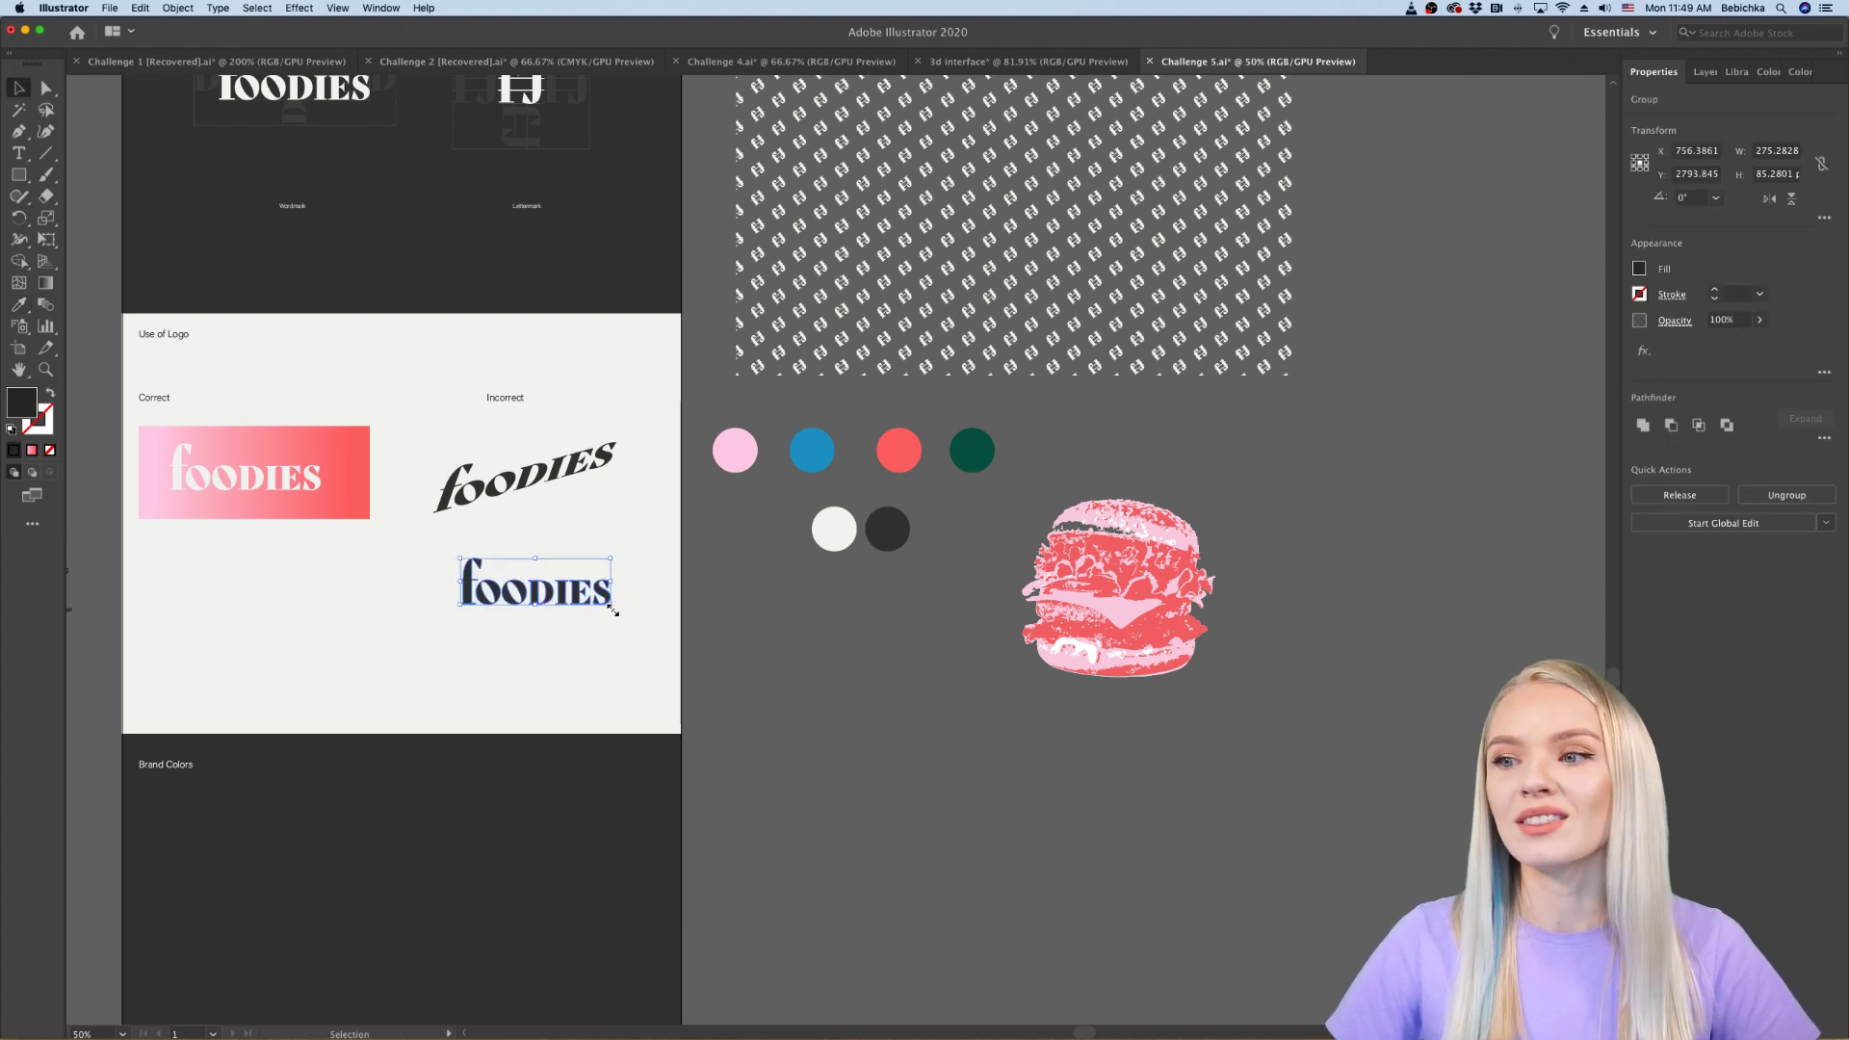
pyautogui.click(614, 610)
pyautogui.click(611, 601)
pyautogui.moveTo(612, 613); pyautogui.dragTo(525, 699)
pyautogui.click(432, 626)
pyautogui.scroll(1, 431, 626)
pyautogui.click(582, 661)
pyautogui.press('super+z')
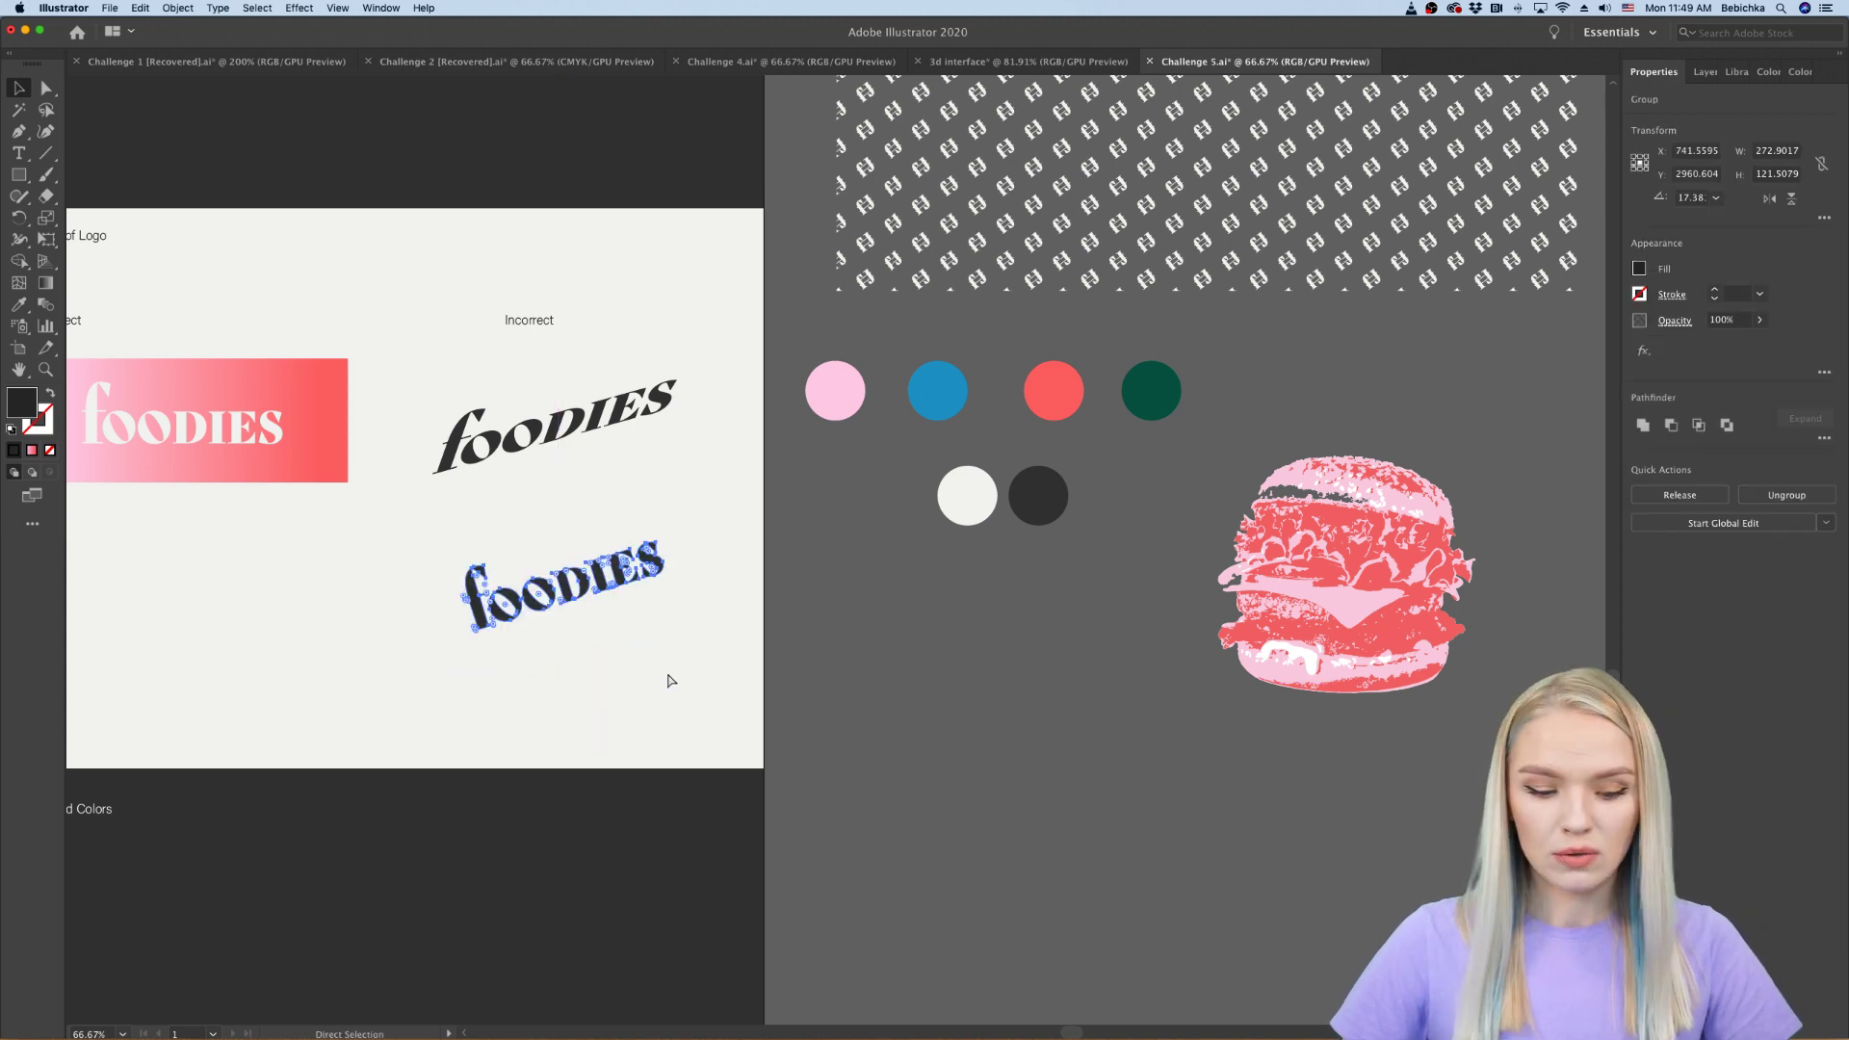
# Step: Duplicate the off-white wordmark from the Correct side below the tilted example and fill the copy with the sampled dark gray
pyautogui.click(354, 614)
pyautogui.moveTo(241, 432); pyautogui.dragTo(593, 707)
pyautogui.click(20, 304)
pyautogui.click(529, 421)
pyautogui.click(19, 88)
# Step: Draw a tight rectangle around the lowest dark wordmark with no fill and a 1 pt dark gray stroke
pyautogui.click(19, 175)
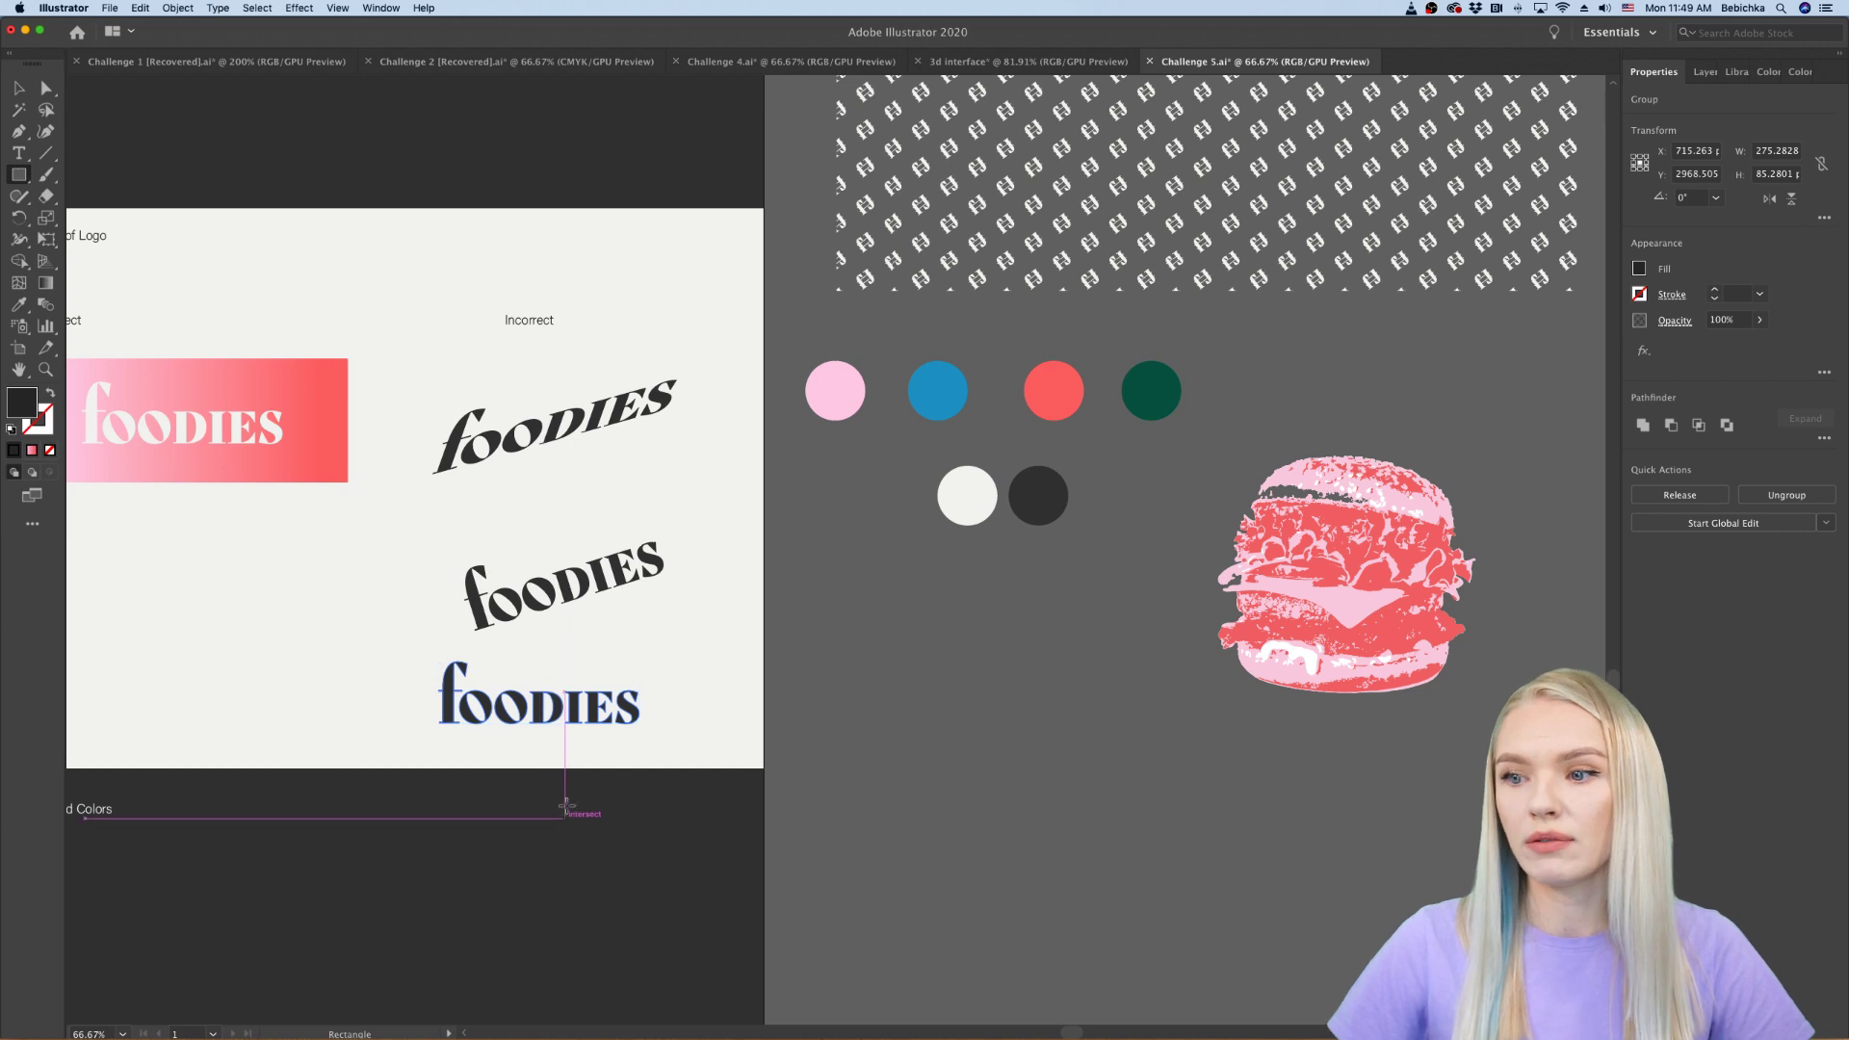
pyautogui.scroll(3, 556, 763)
pyautogui.moveTo(292, 536); pyautogui.dragTo(747, 680)
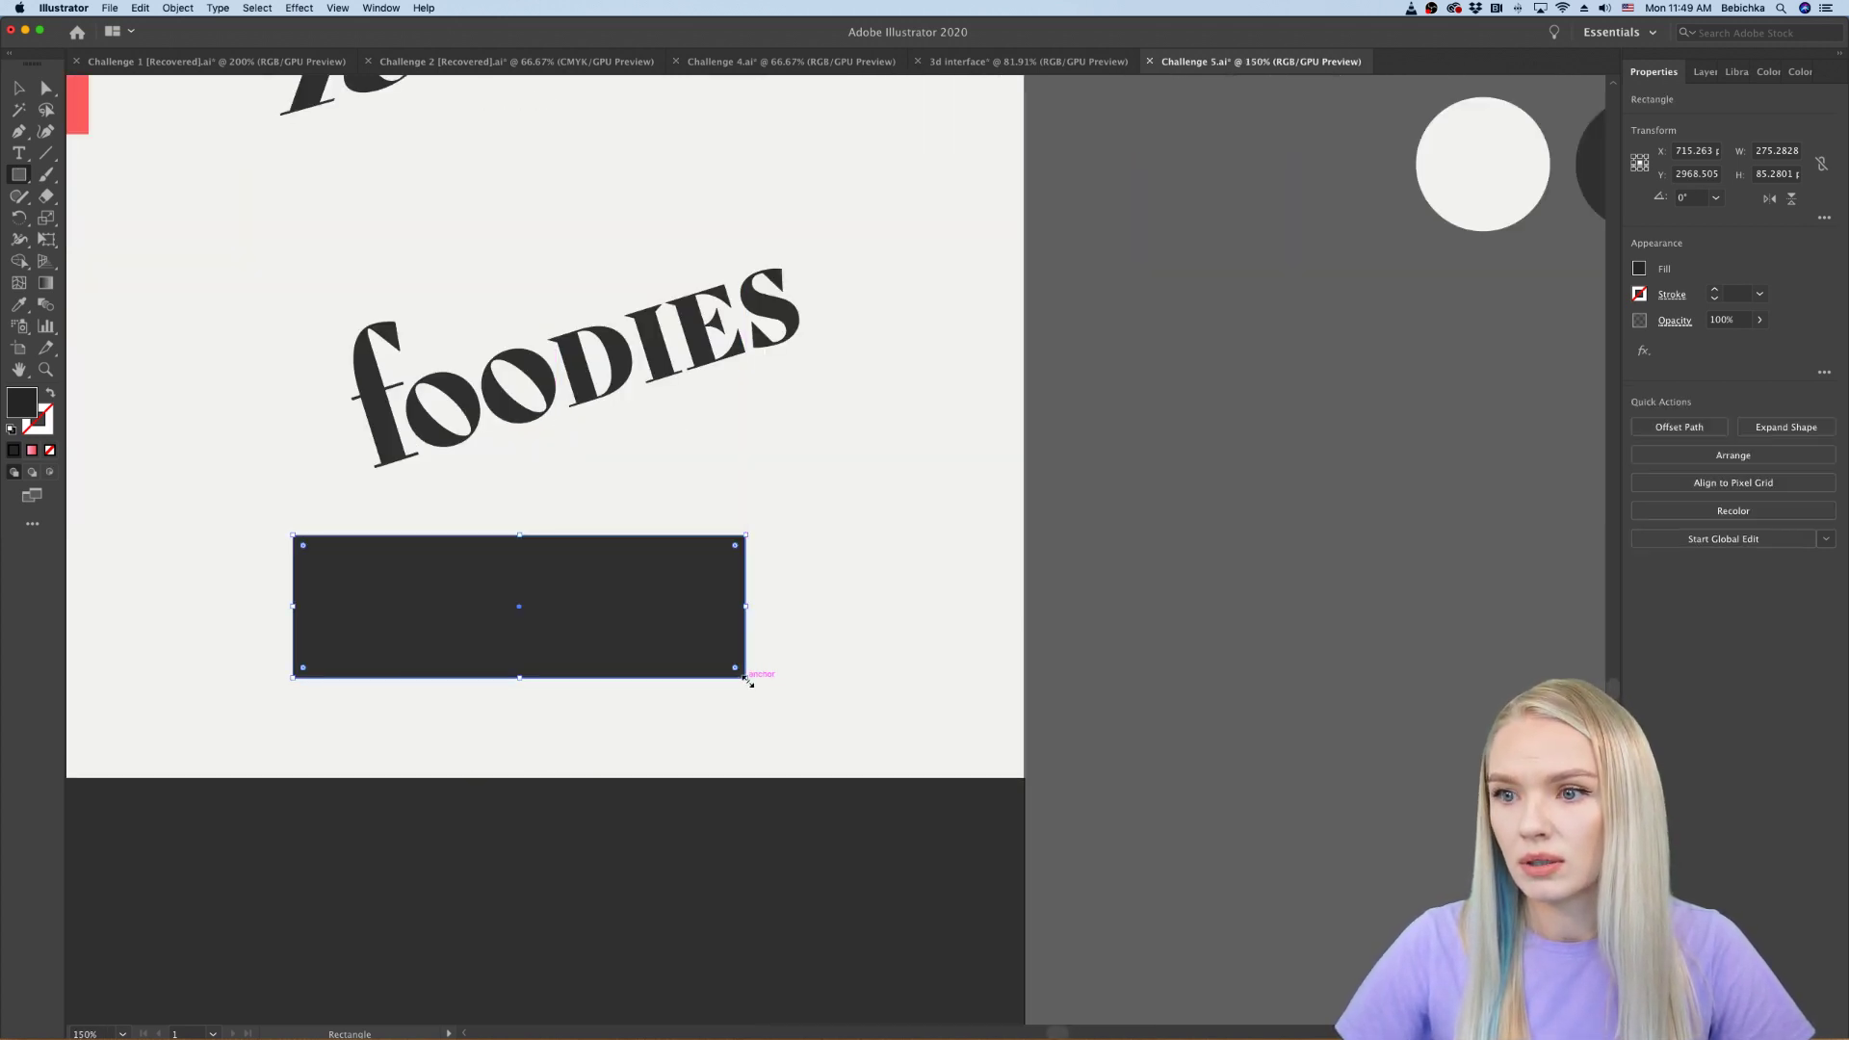
pyautogui.click(52, 396)
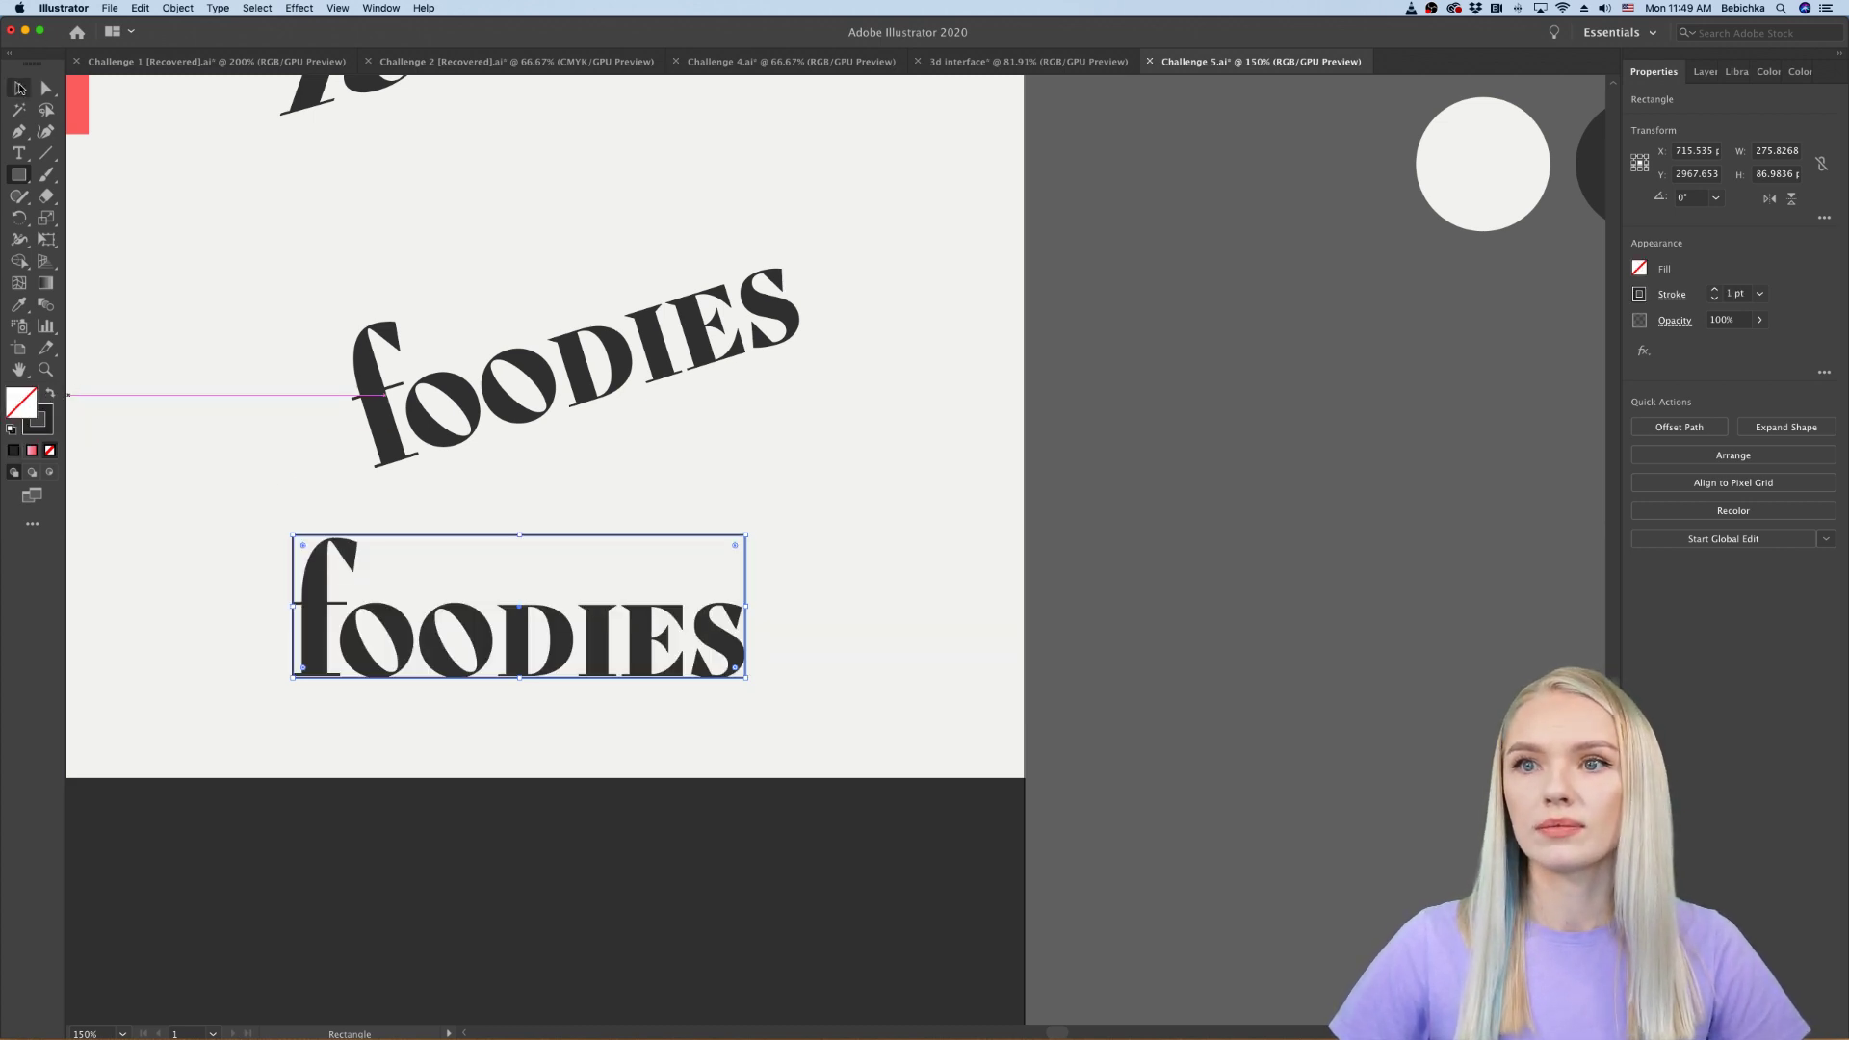
pyautogui.click(20, 89)
pyautogui.click(1204, 665)
pyautogui.press('super+1')
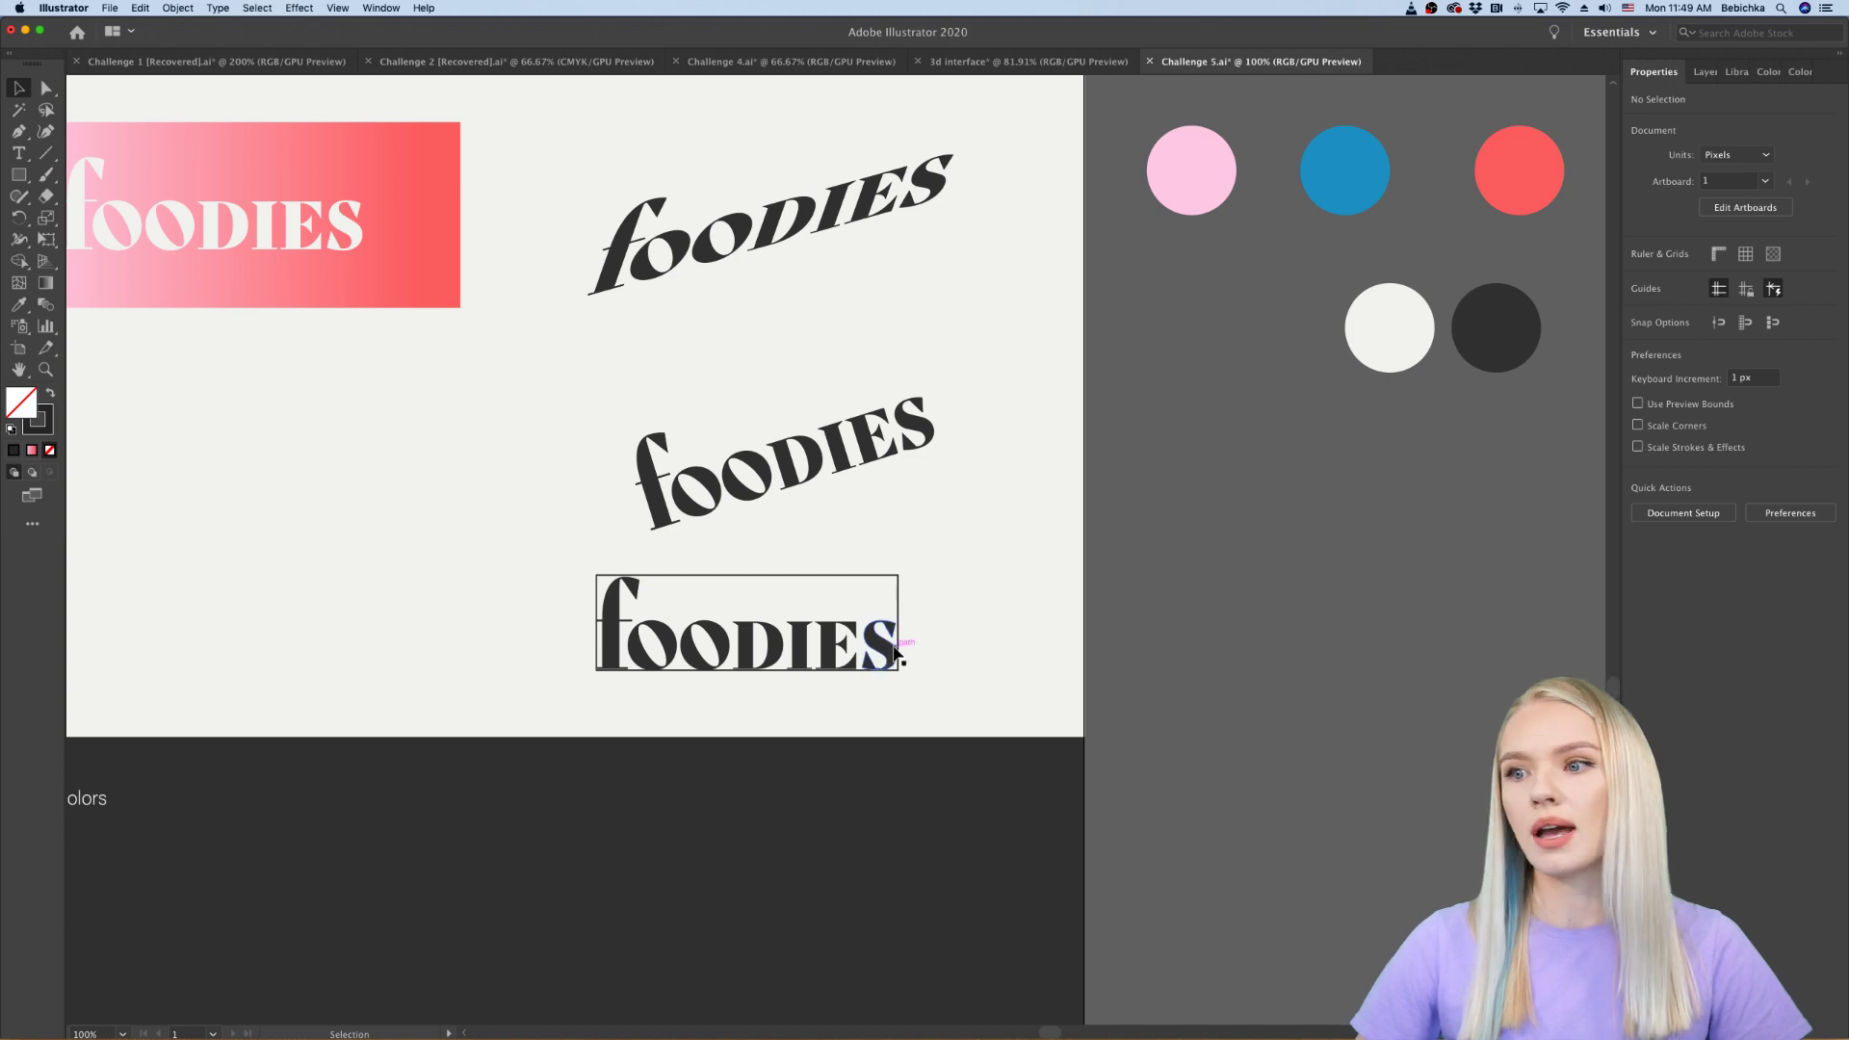
# Step: Move the tilted wordmark up into the gap between the sheared and boxed examples
pyautogui.scroll(-1, 855, 659)
pyautogui.moveTo(812, 525); pyautogui.dragTo(797, 479)
pyautogui.click(798, 370)
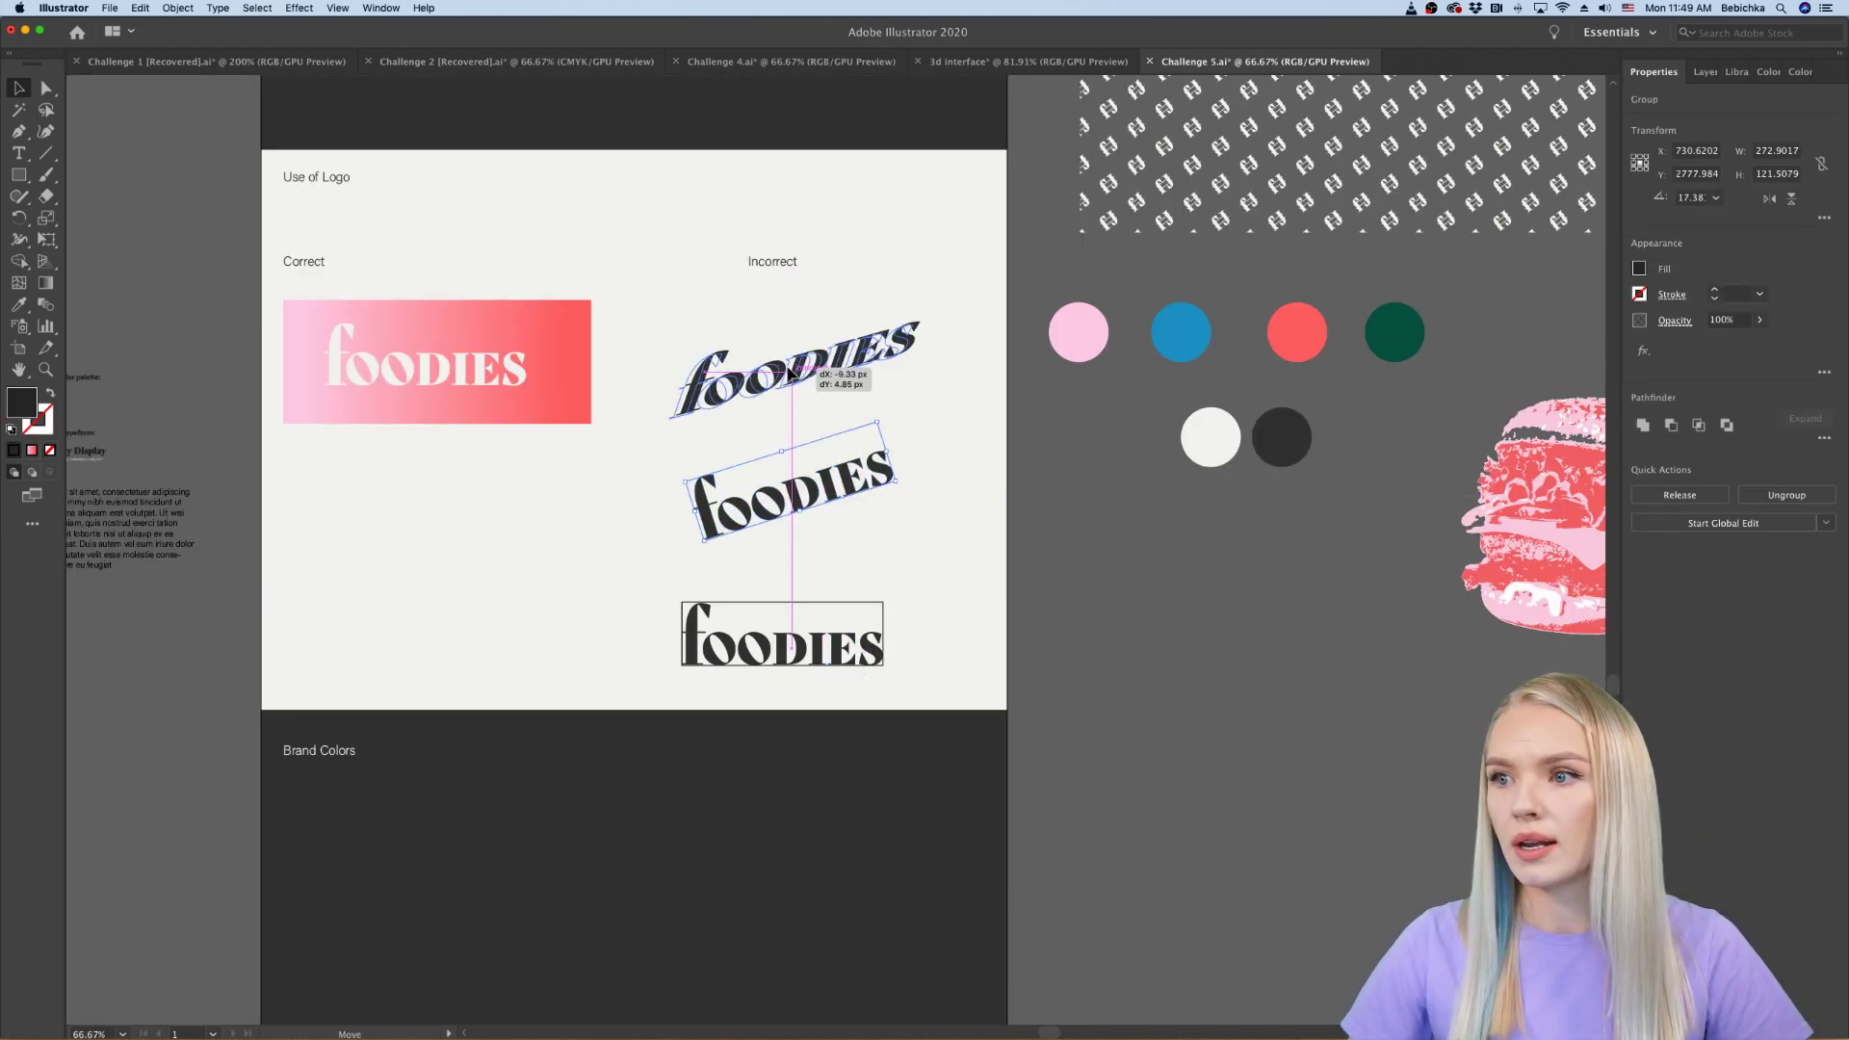
pyautogui.click(1059, 636)
pyautogui.hscroll(1, 1060, 643)
pyautogui.hscroll(1, 1058, 644)
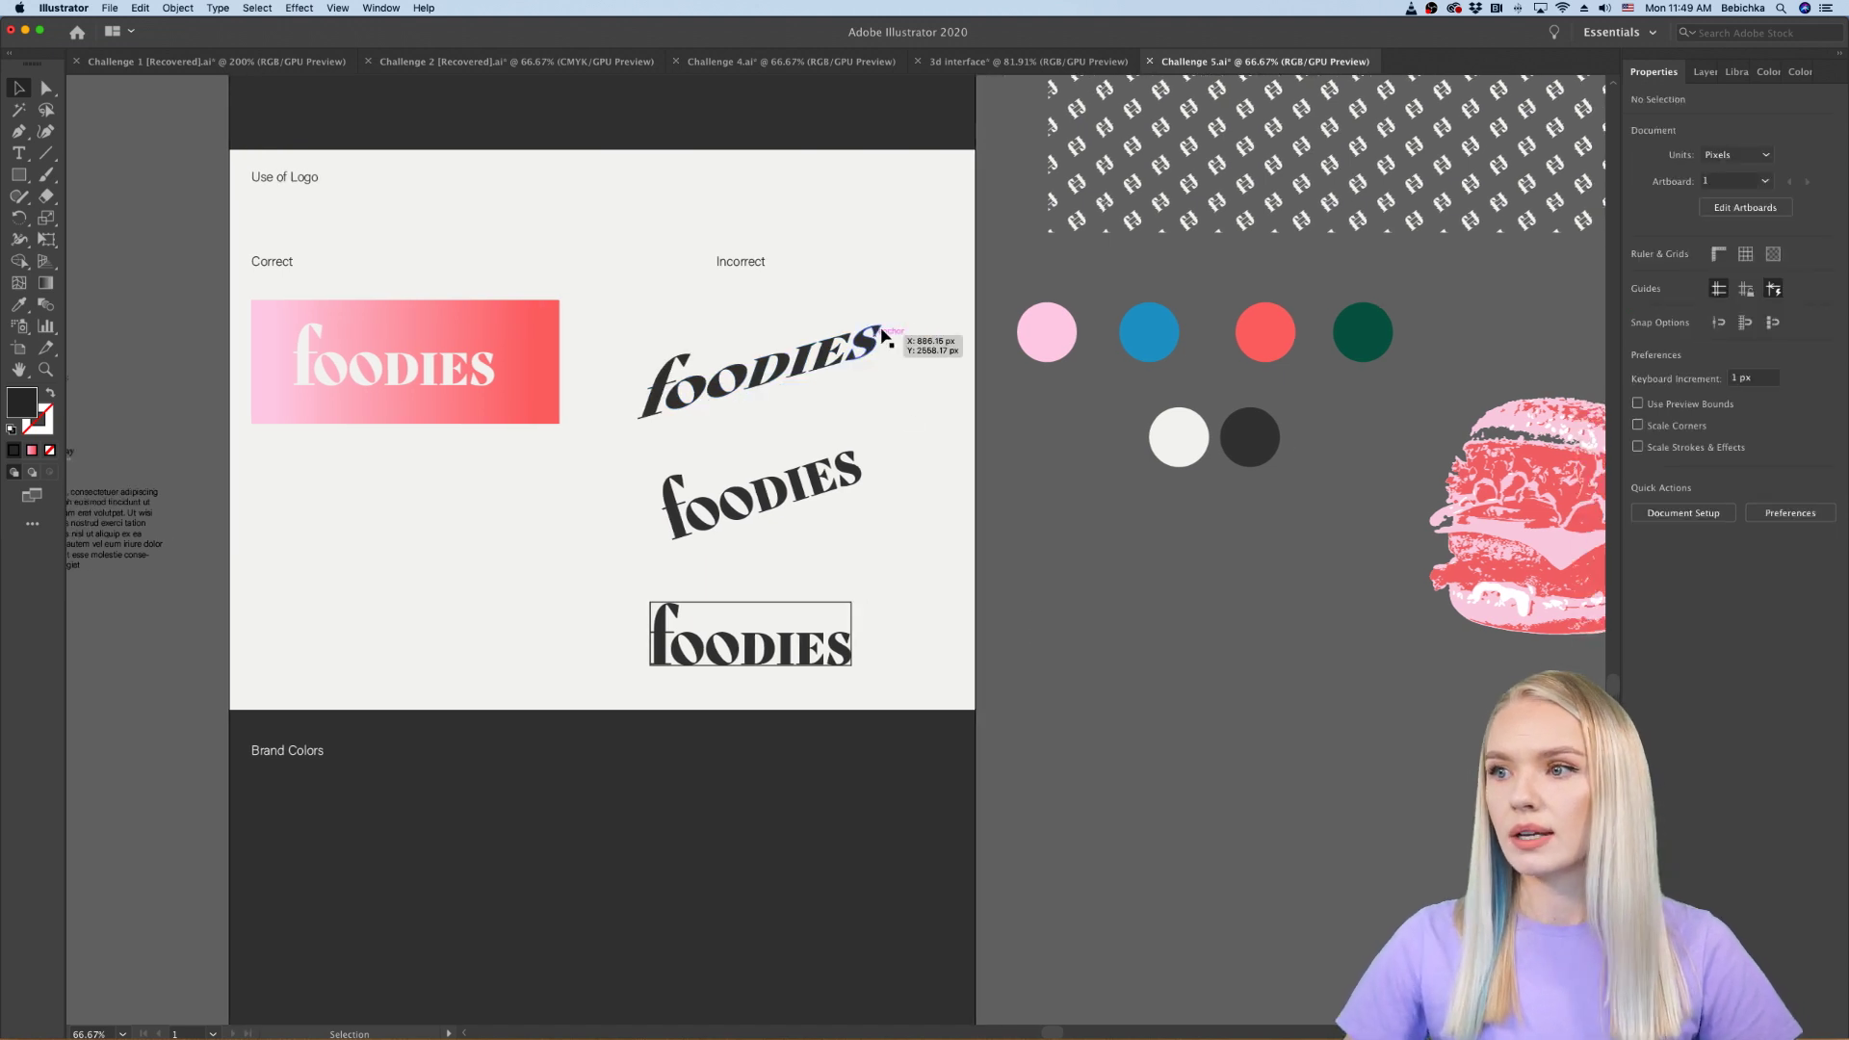
# Step: Scale the three incorrect examples down together, the tilted one to about 169 px wide, and space them vertically under the Incorrect label
pyautogui.moveTo(652, 680); pyautogui.dragTo(835, 503)
pyautogui.click(1036, 599)
pyautogui.moveTo(780, 412); pyautogui.dragTo(784, 352)
pyautogui.moveTo(785, 499); pyautogui.dragTo(785, 469)
pyautogui.click(788, 595)
pyautogui.moveTo(793, 591); pyautogui.dragTo(794, 577)
pyautogui.click(834, 566)
# Step: Duplicate the tilted wordmark below the boxed example and apply a Drop Shadow effect to the copy
pyautogui.moveTo(788, 470); pyautogui.dragTo(788, 647)
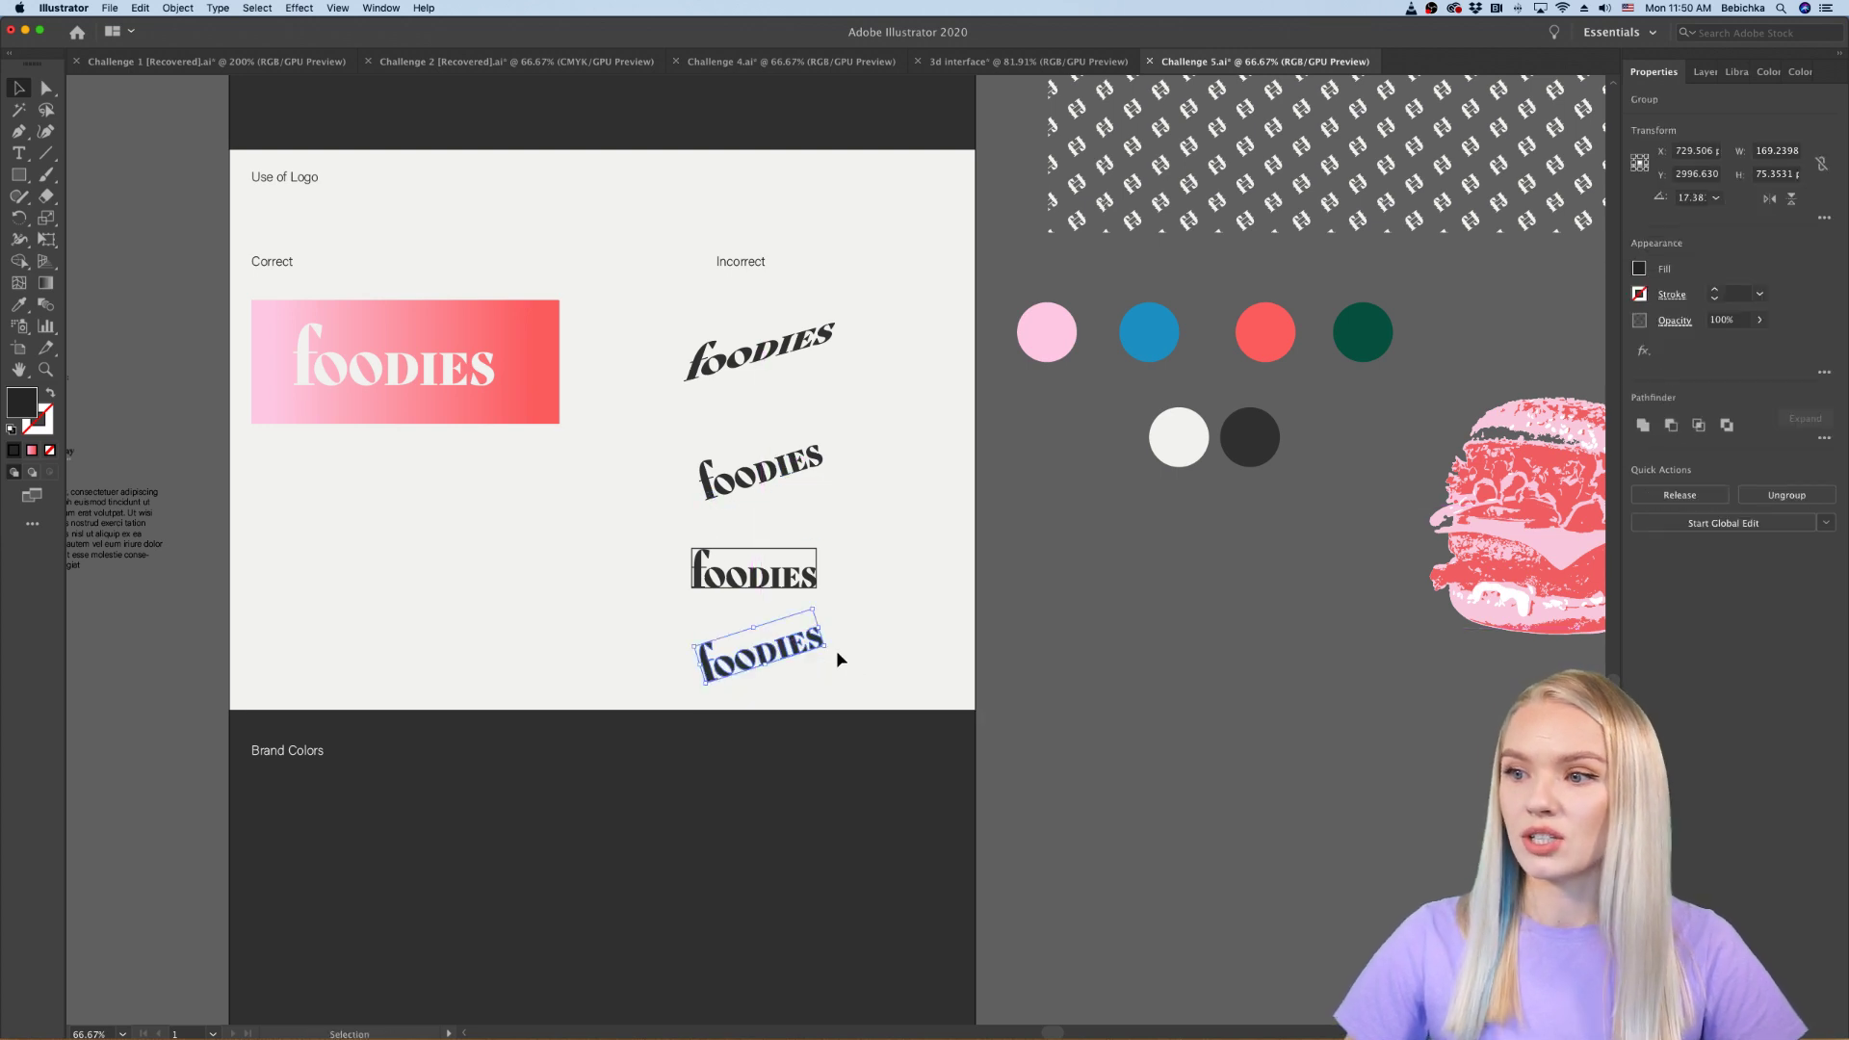
pyautogui.click(300, 9)
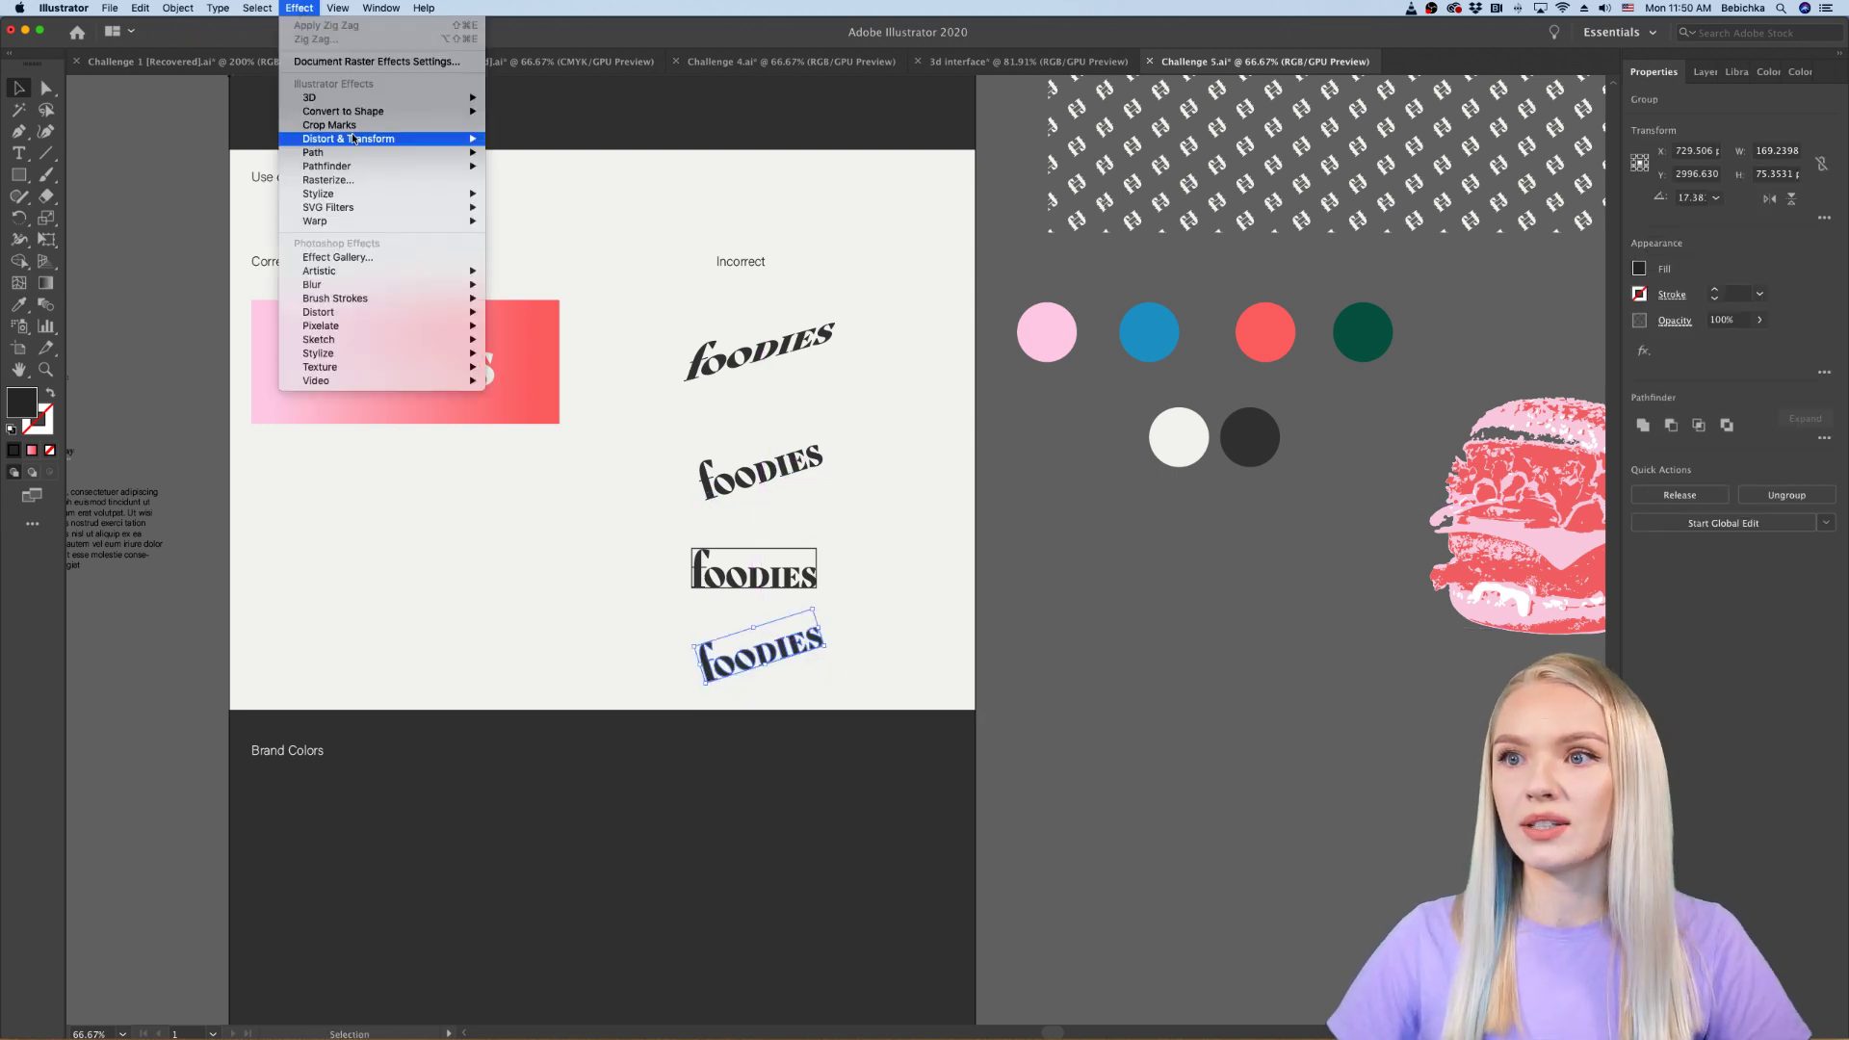
pyautogui.moveTo(372, 220)
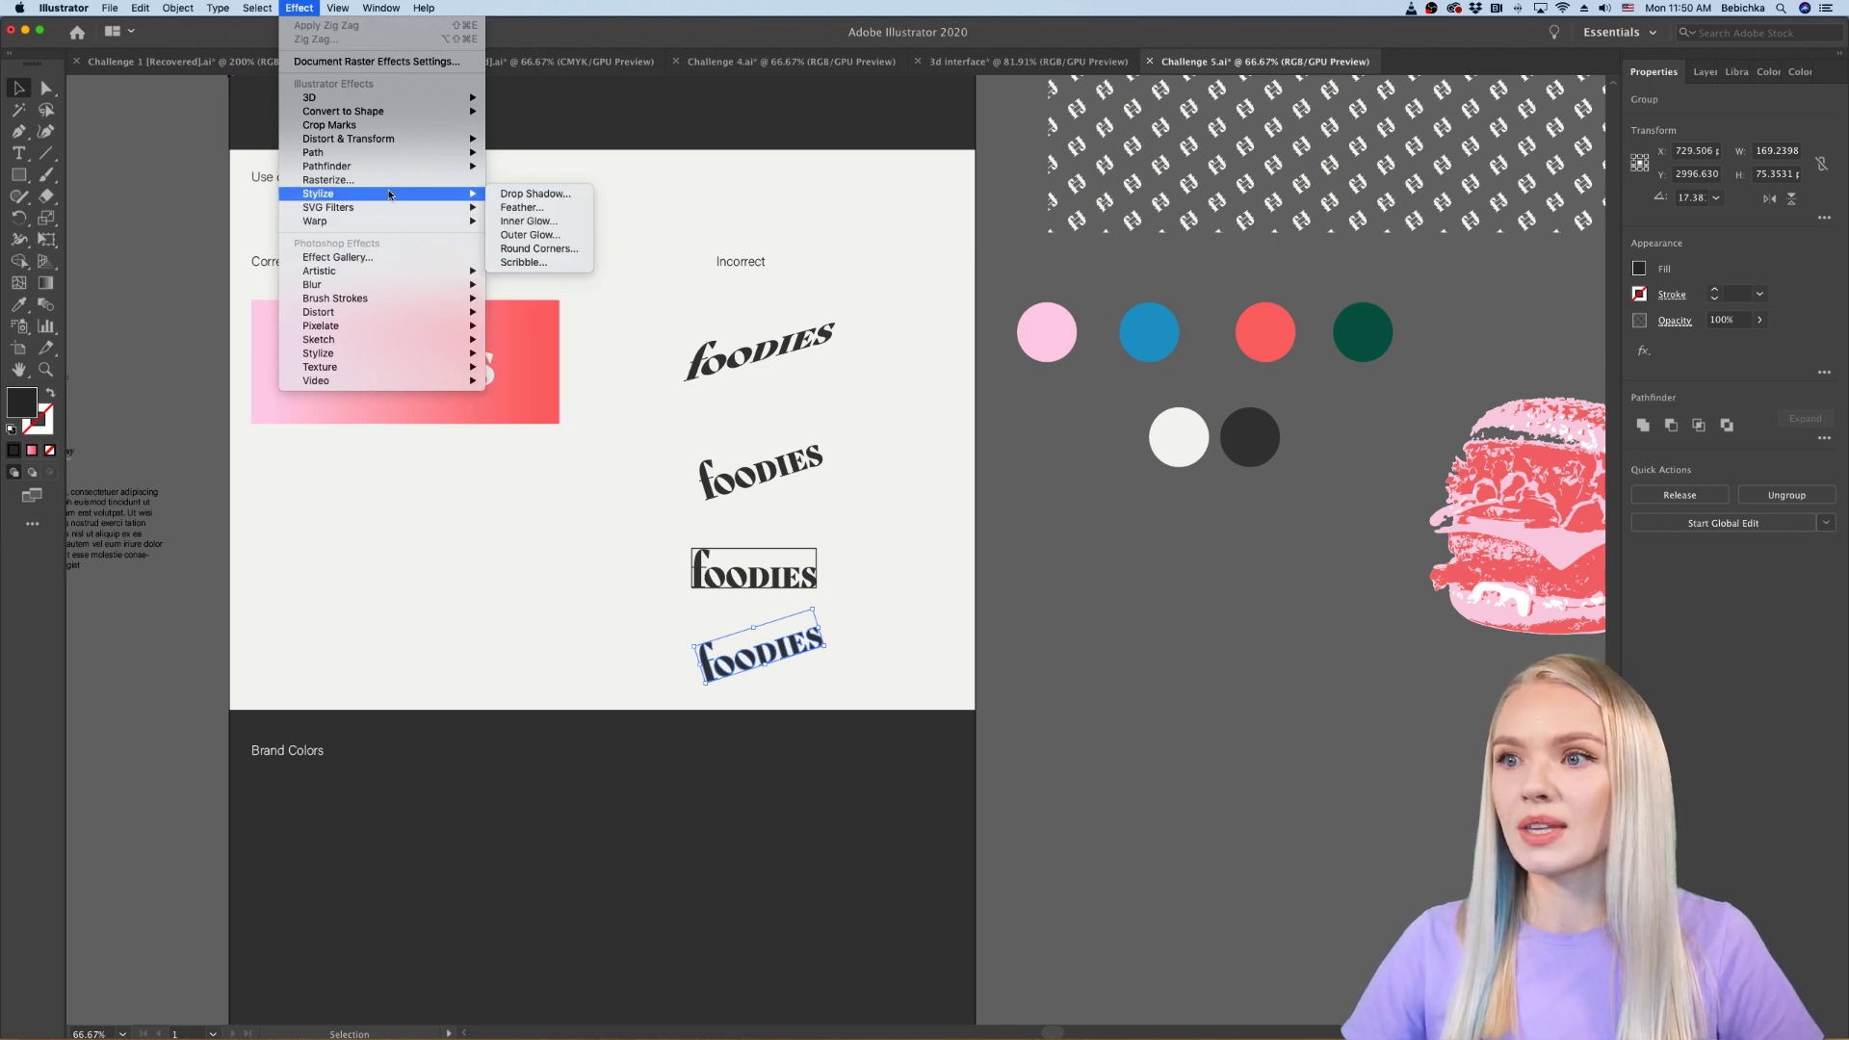
pyautogui.click(535, 194)
pyautogui.click(997, 617)
pyautogui.click(836, 669)
pyautogui.scroll(3, 823, 666)
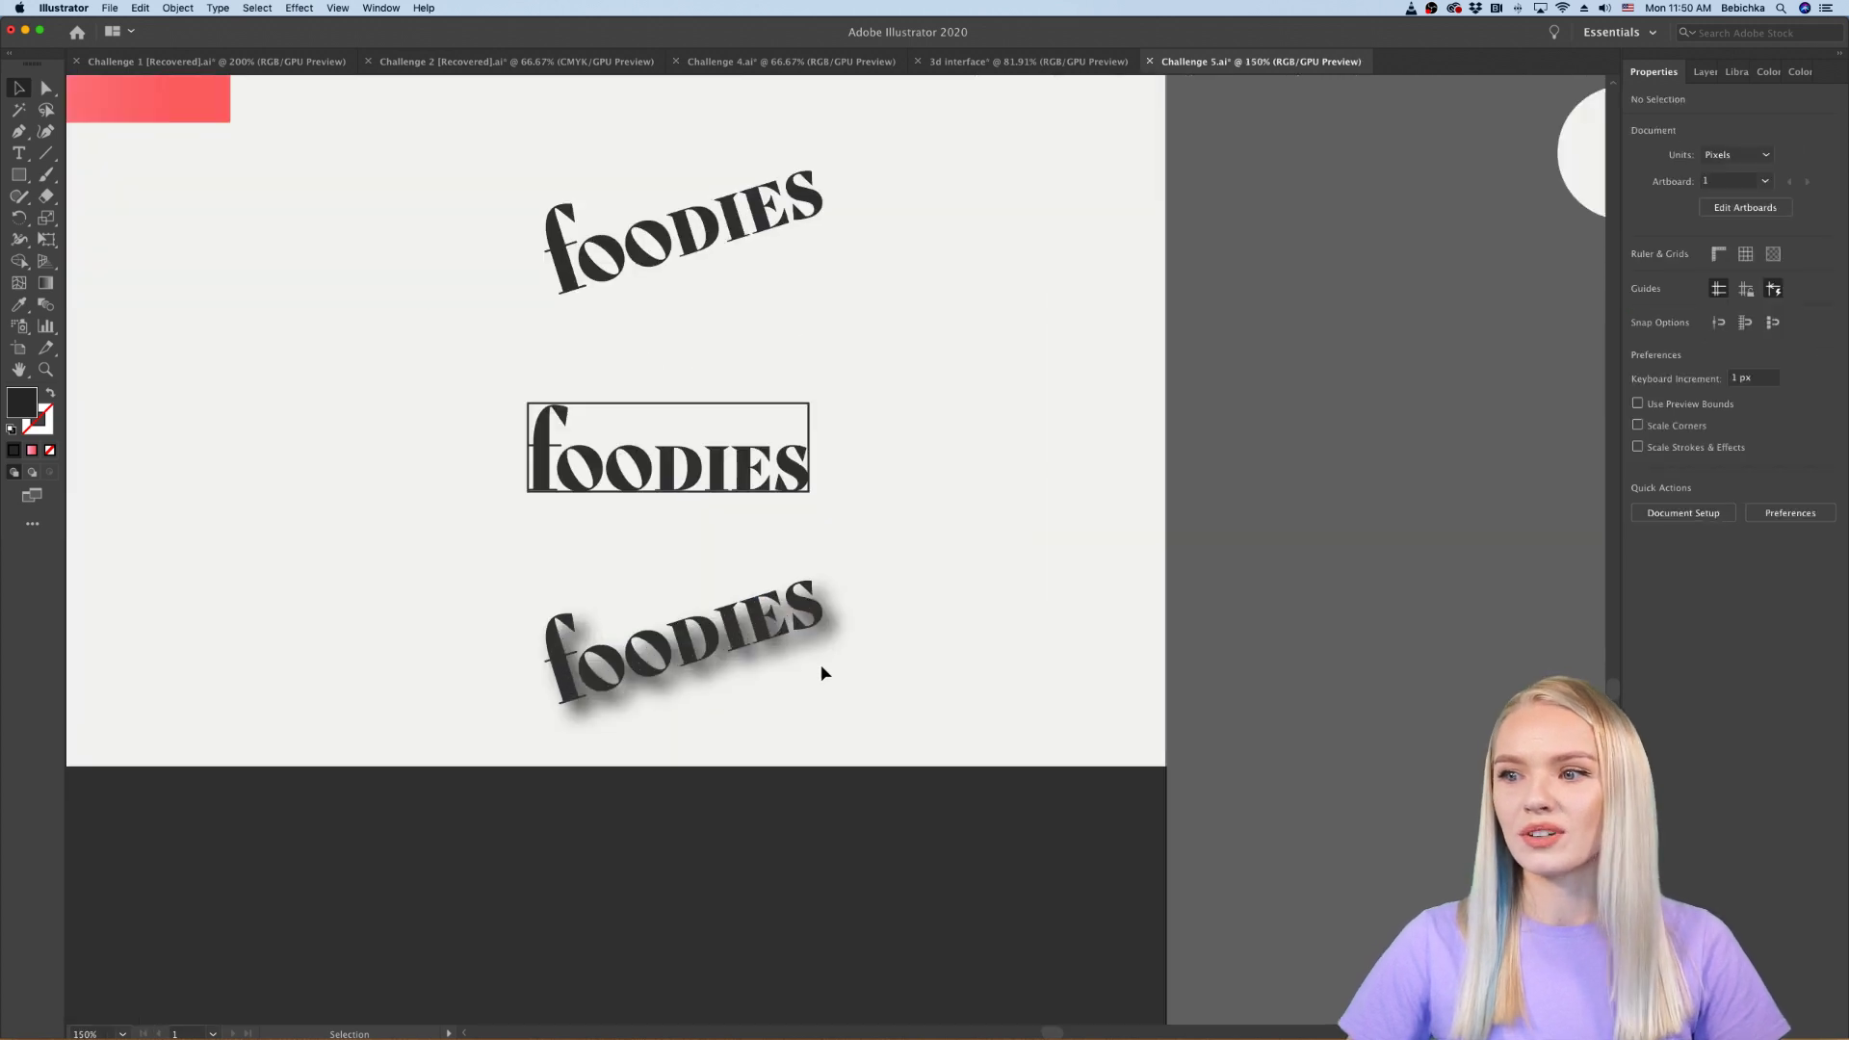
# Step: Duplicate the off-white wordmark below the gradient rectangle under Correct and fill the copy with dark gray sampled from the section above
pyautogui.scroll(-2, 823, 671)
pyautogui.scroll(-1, 824, 672)
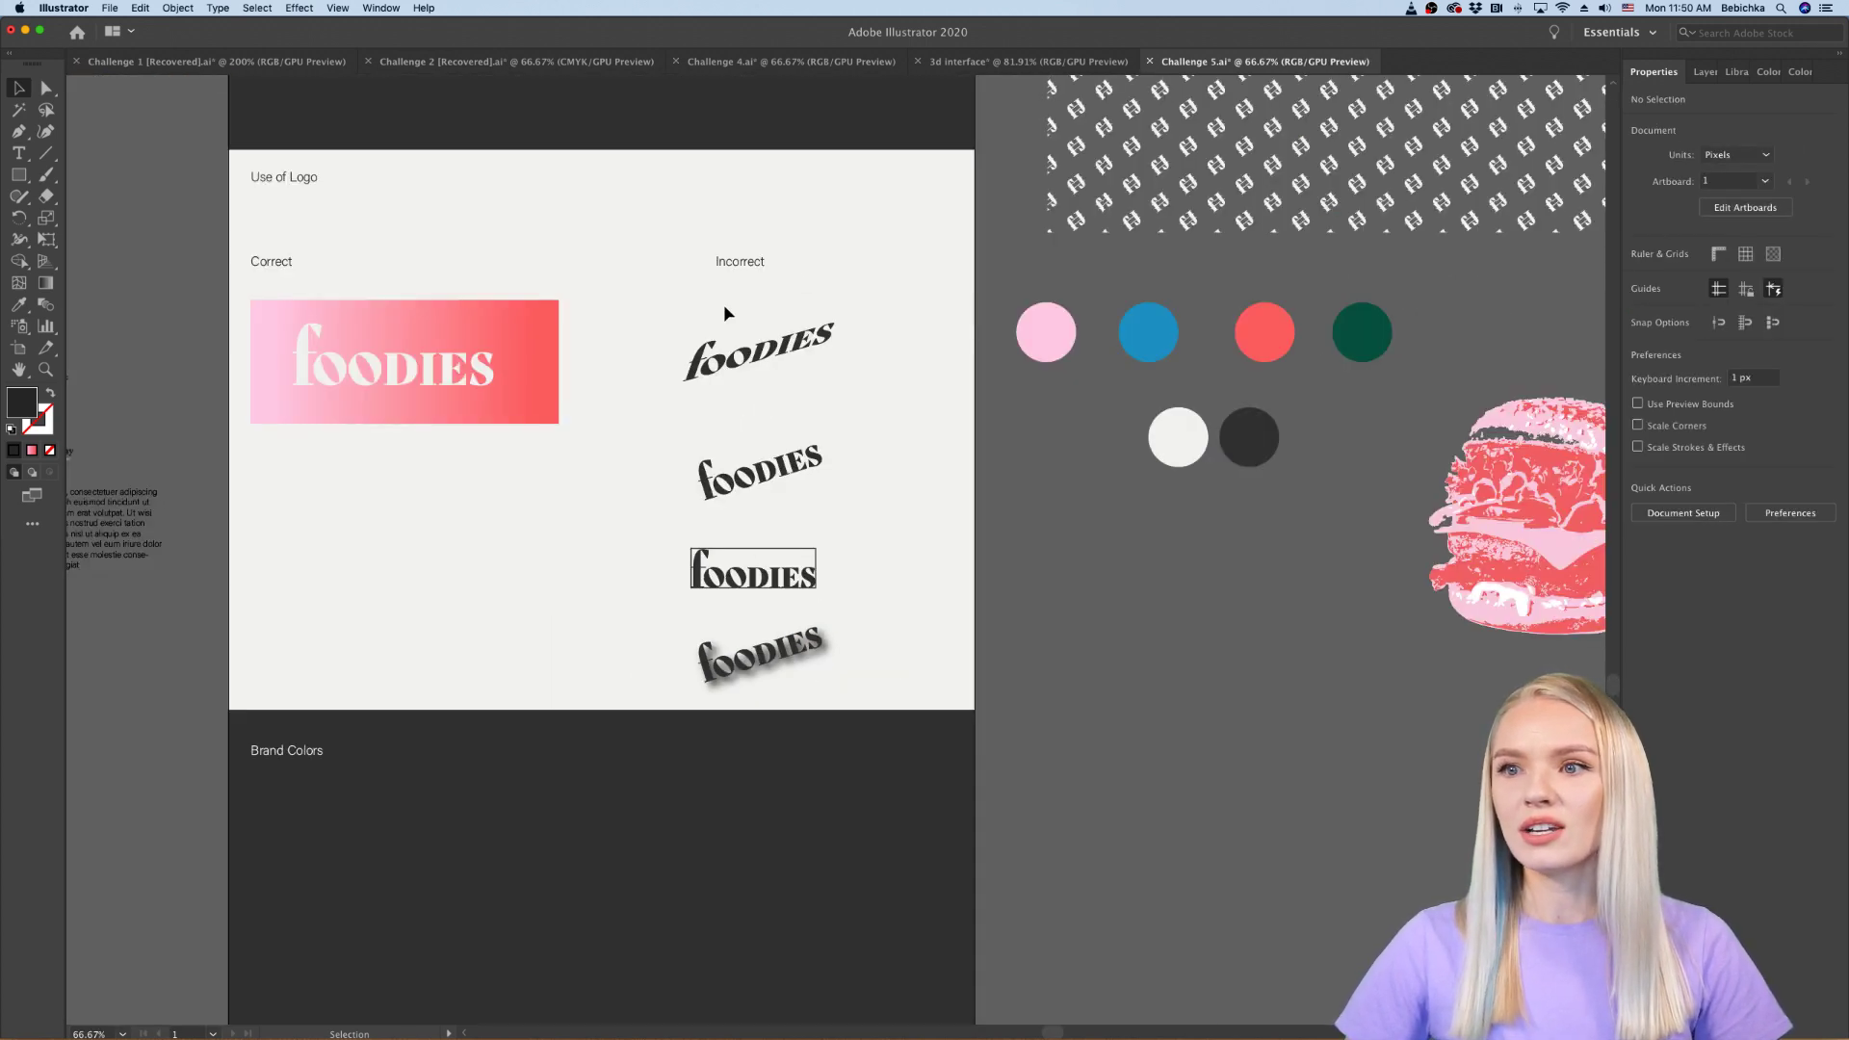
pyautogui.moveTo(363, 366); pyautogui.dragTo(361, 517)
pyautogui.click(16, 306)
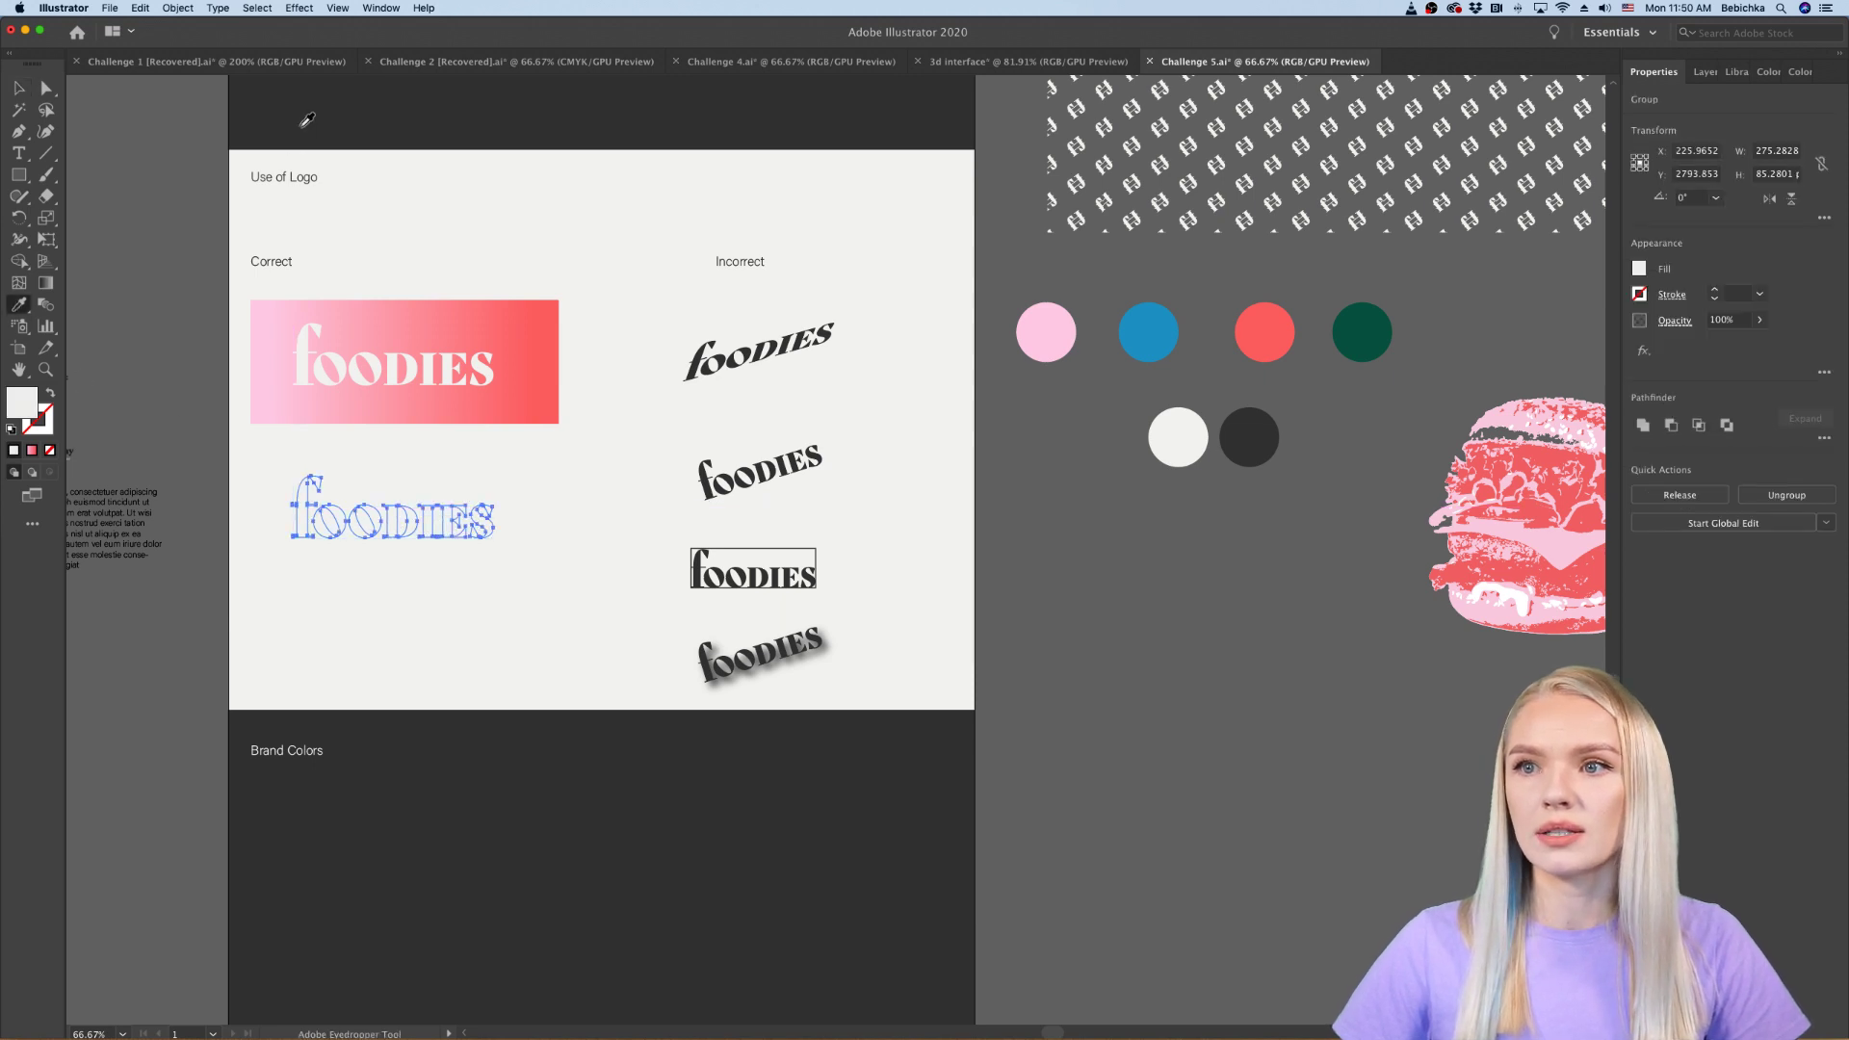
pyautogui.click(307, 120)
pyautogui.click(17, 87)
pyautogui.click(159, 279)
# Step: Move the tilted, boxed and shadowed wordmarks up to tighten the vertical spacing of the Incorrect column
pyautogui.scroll(-3, 148, 275)
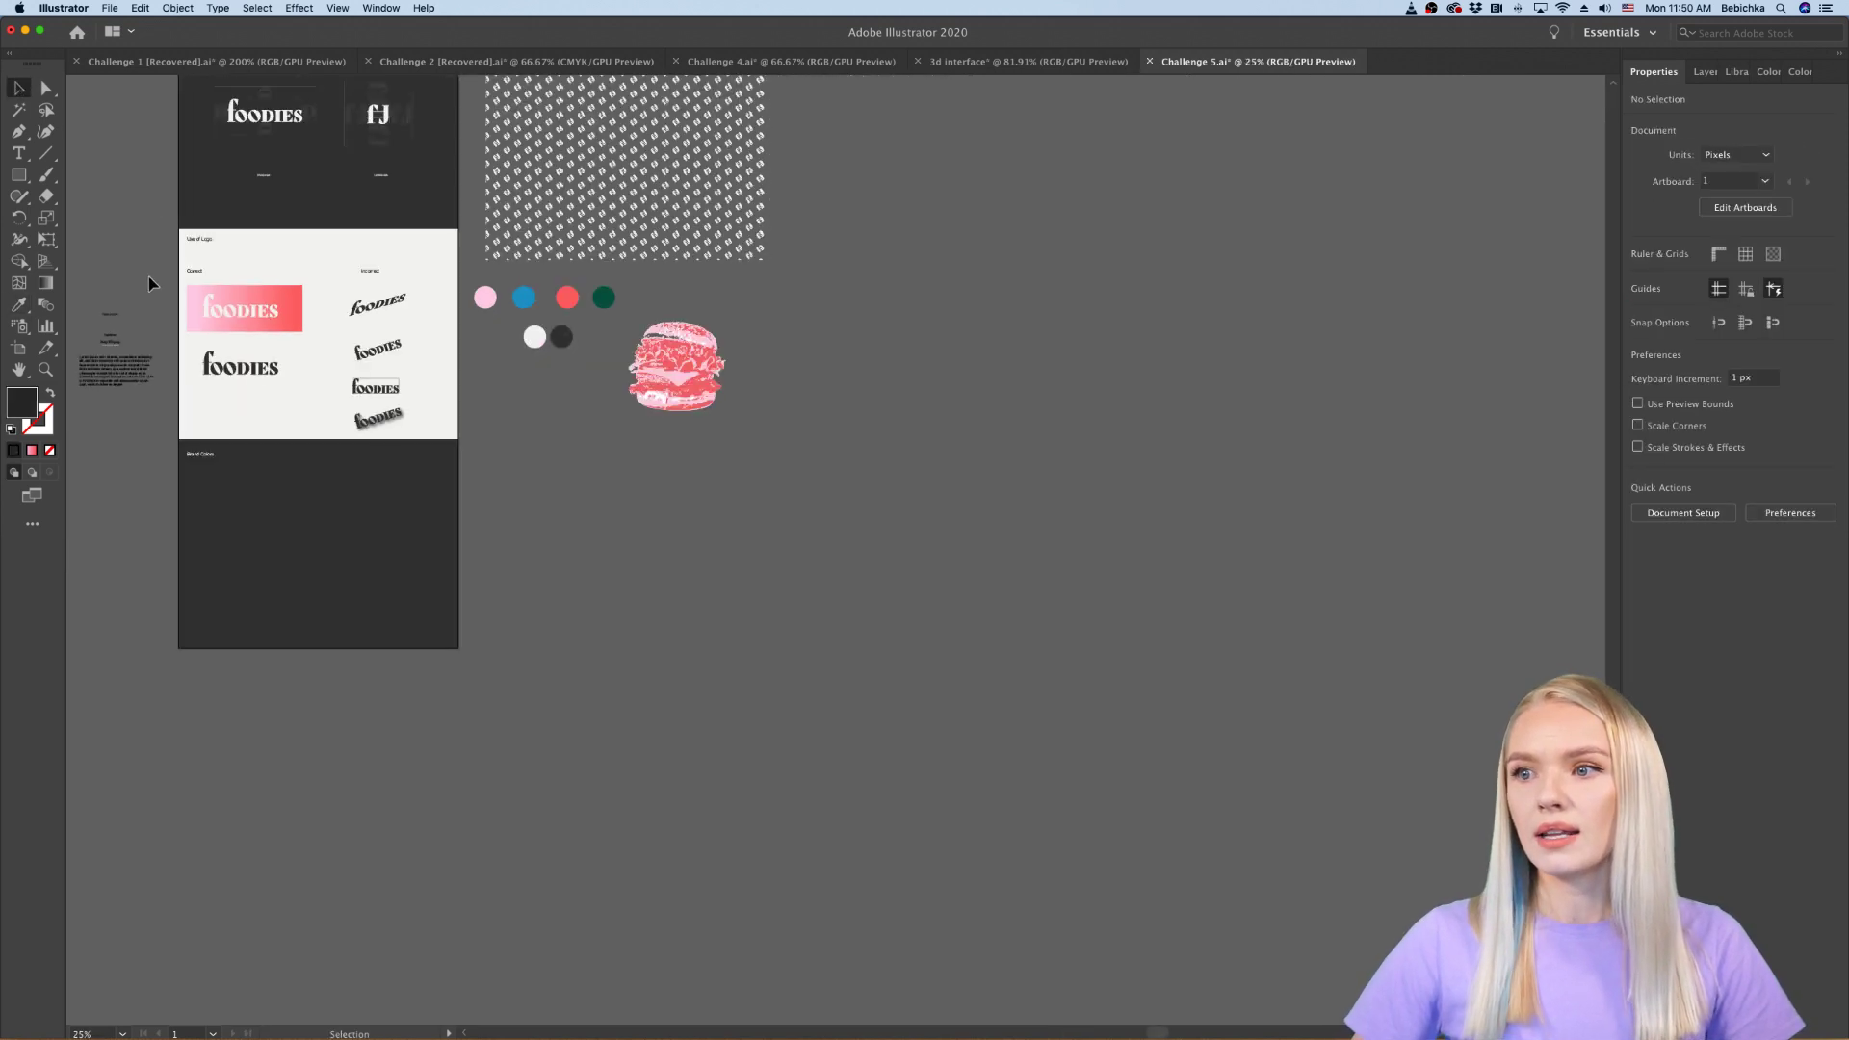
pyautogui.scroll(3, 148, 291)
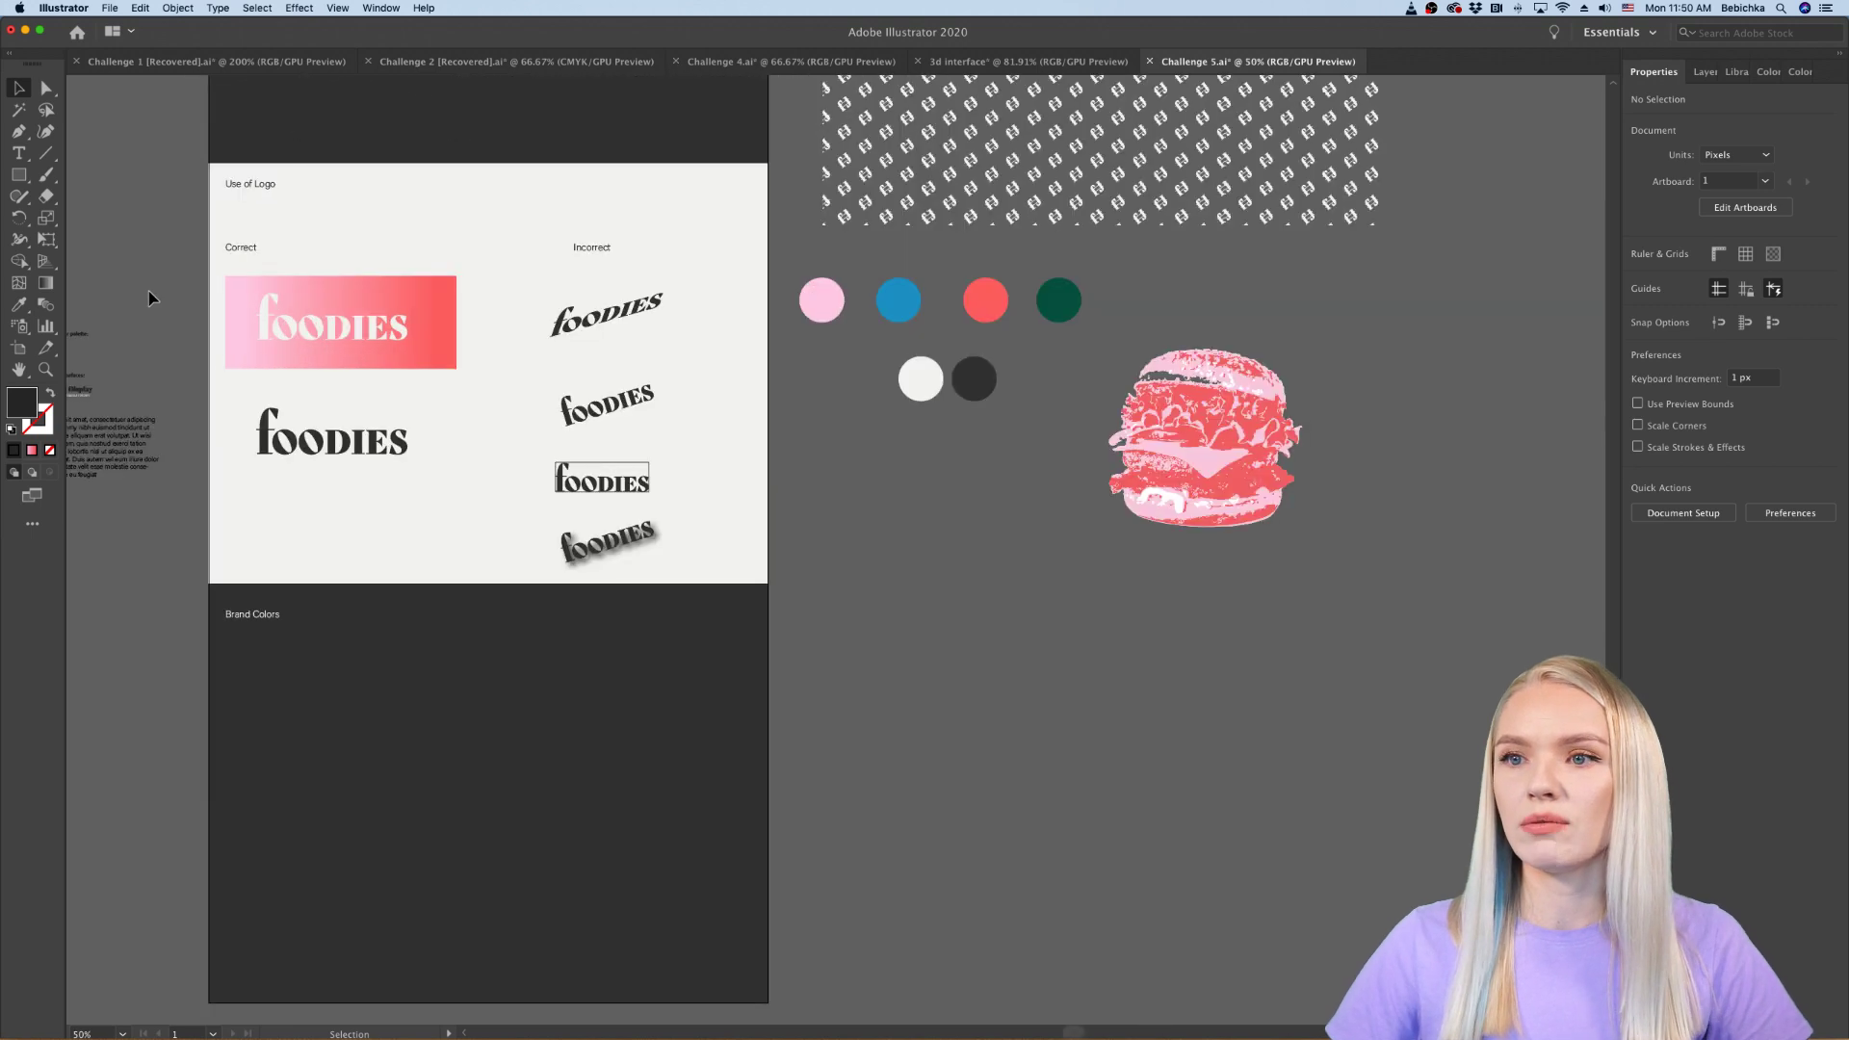
pyautogui.moveTo(616, 412); pyautogui.dragTo(616, 378)
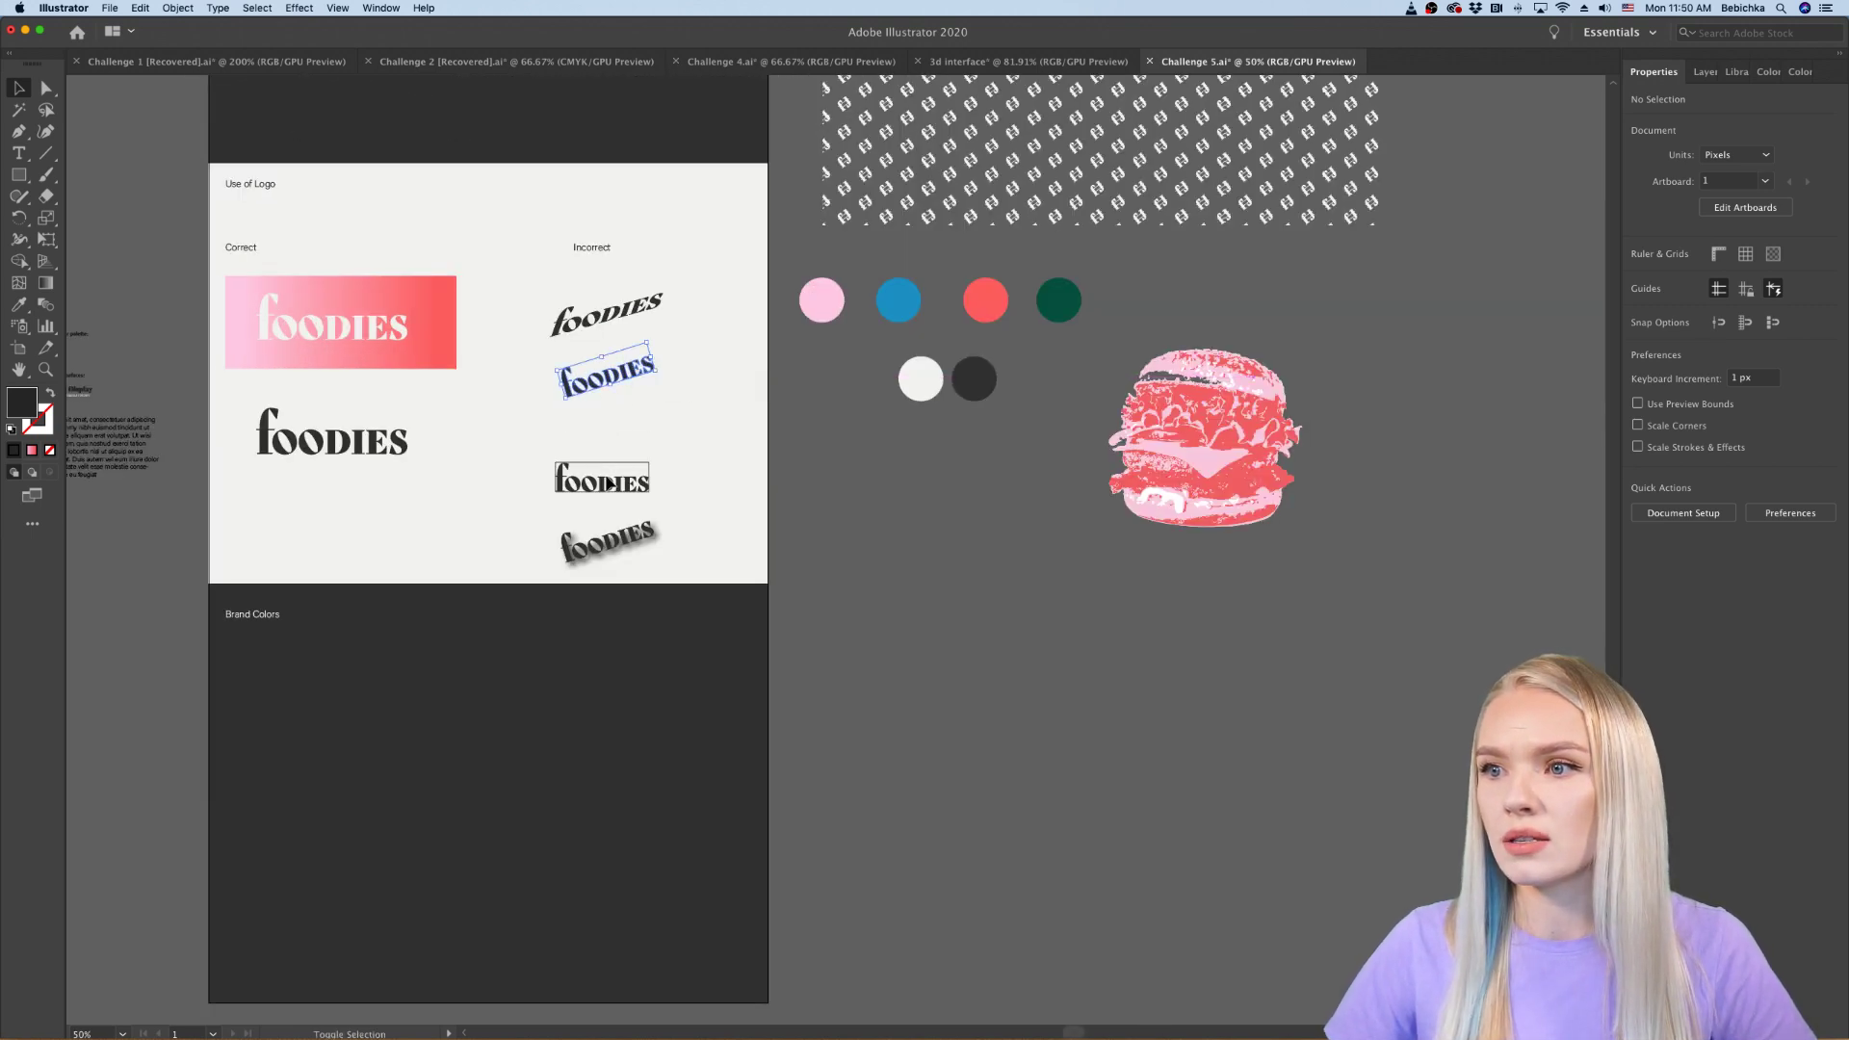
pyautogui.moveTo(628, 493); pyautogui.dragTo(628, 454)
pyautogui.moveTo(612, 547); pyautogui.dragTo(612, 501)
pyautogui.click(714, 511)
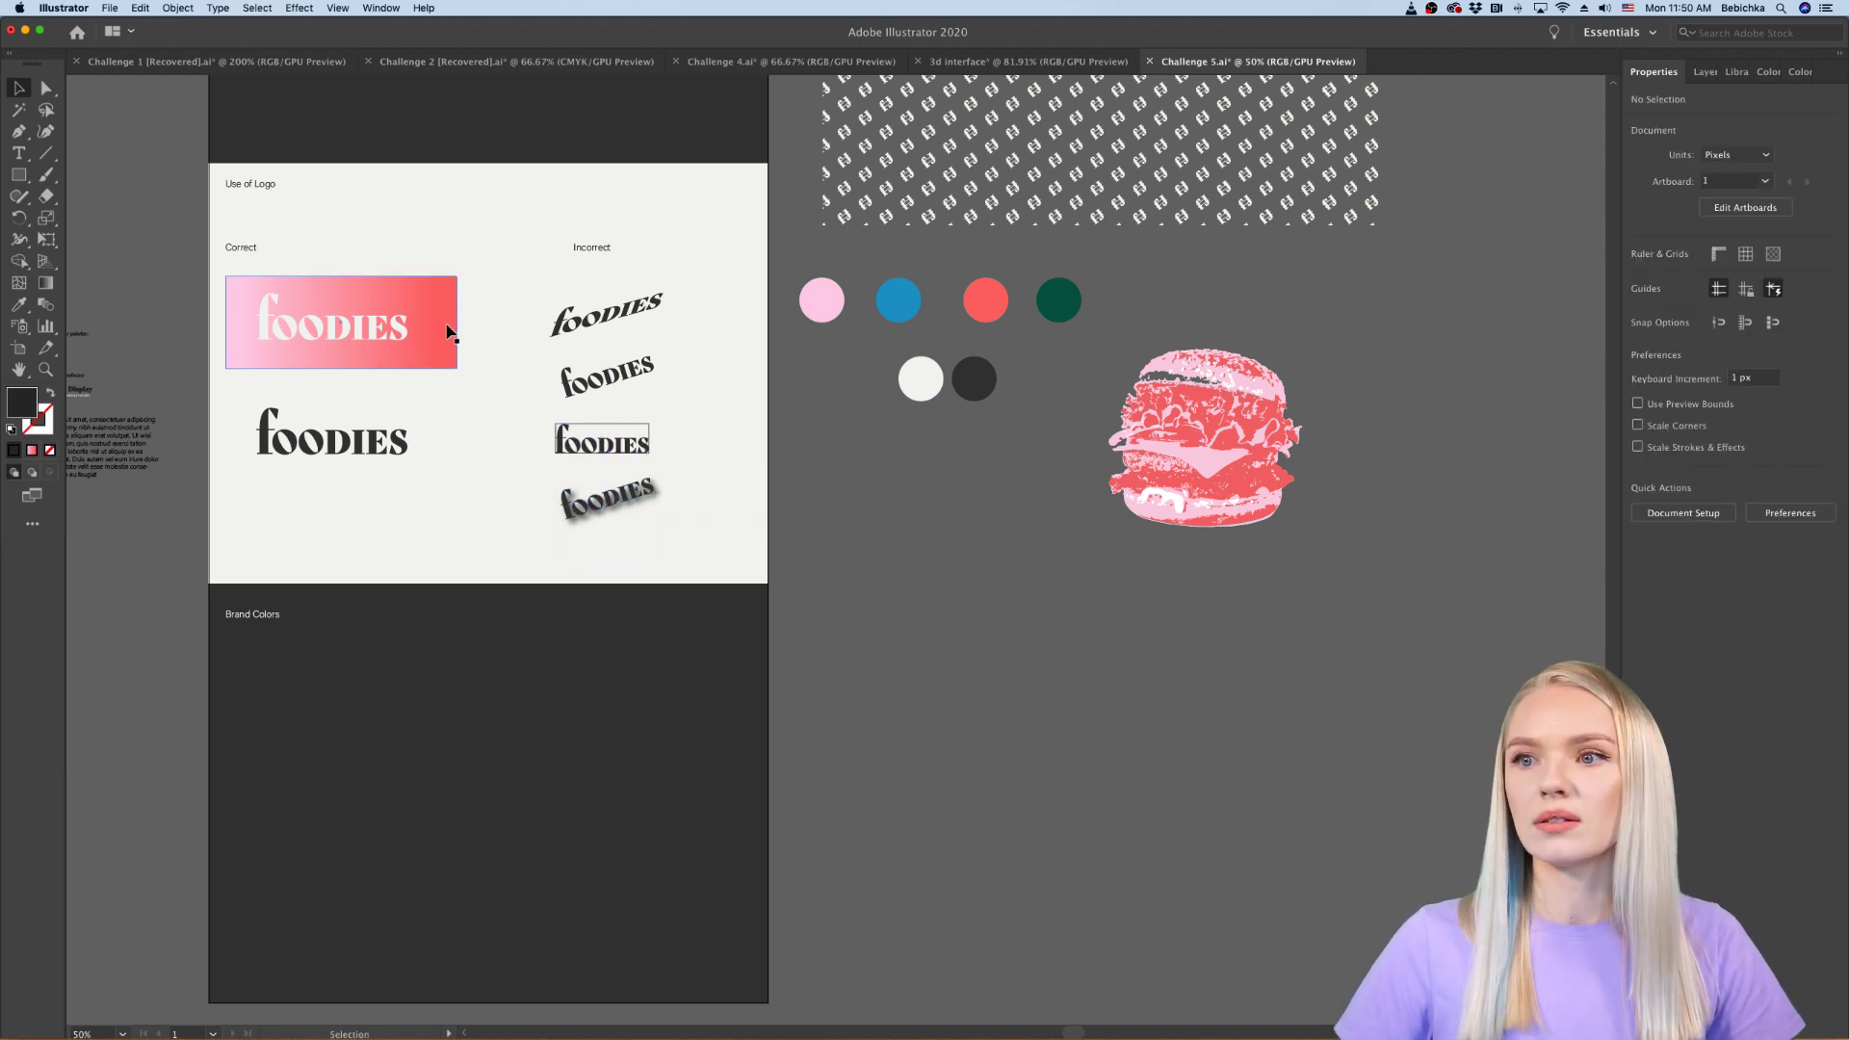
# Step: Move all six color circles together from beside the artboard into the Brand Colors section
pyautogui.scroll(-5, 619, 536)
pyautogui.hscroll(-2, 619, 536)
pyautogui.scroll(2, 618, 536)
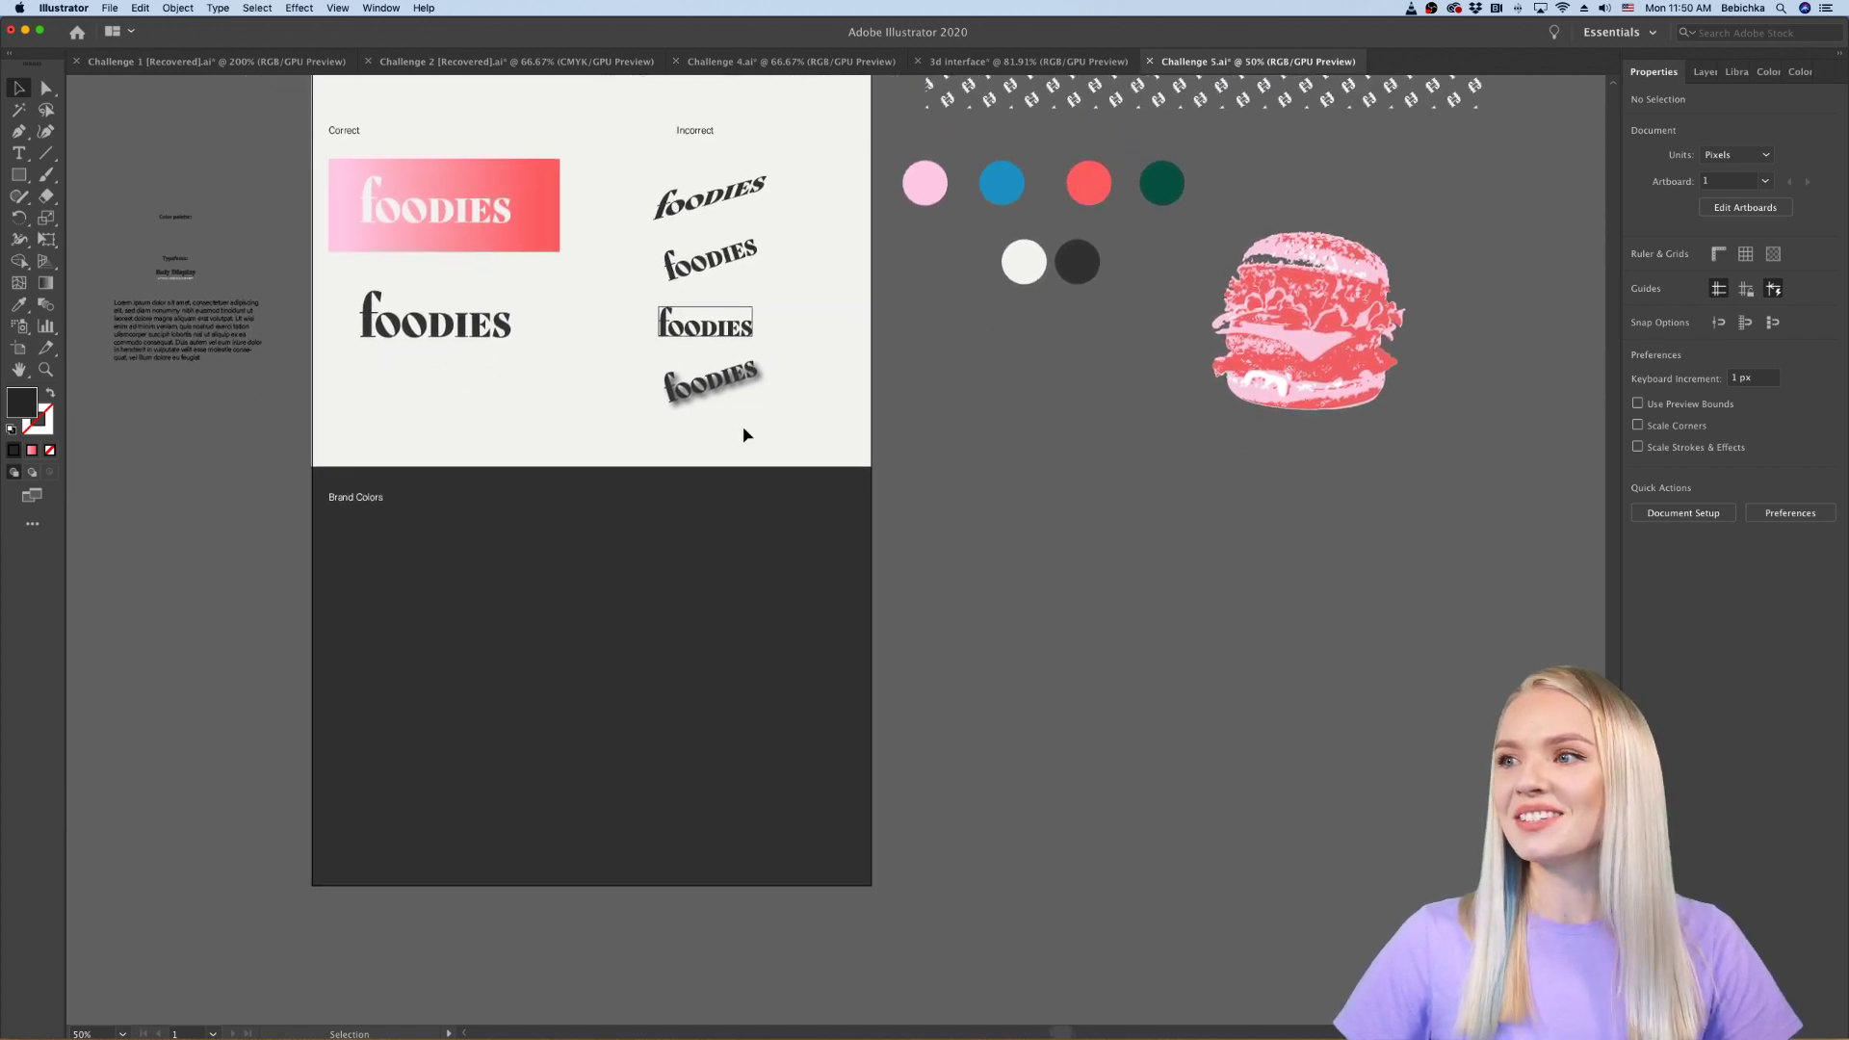
pyautogui.moveTo(918, 281); pyautogui.dragTo(915, 283)
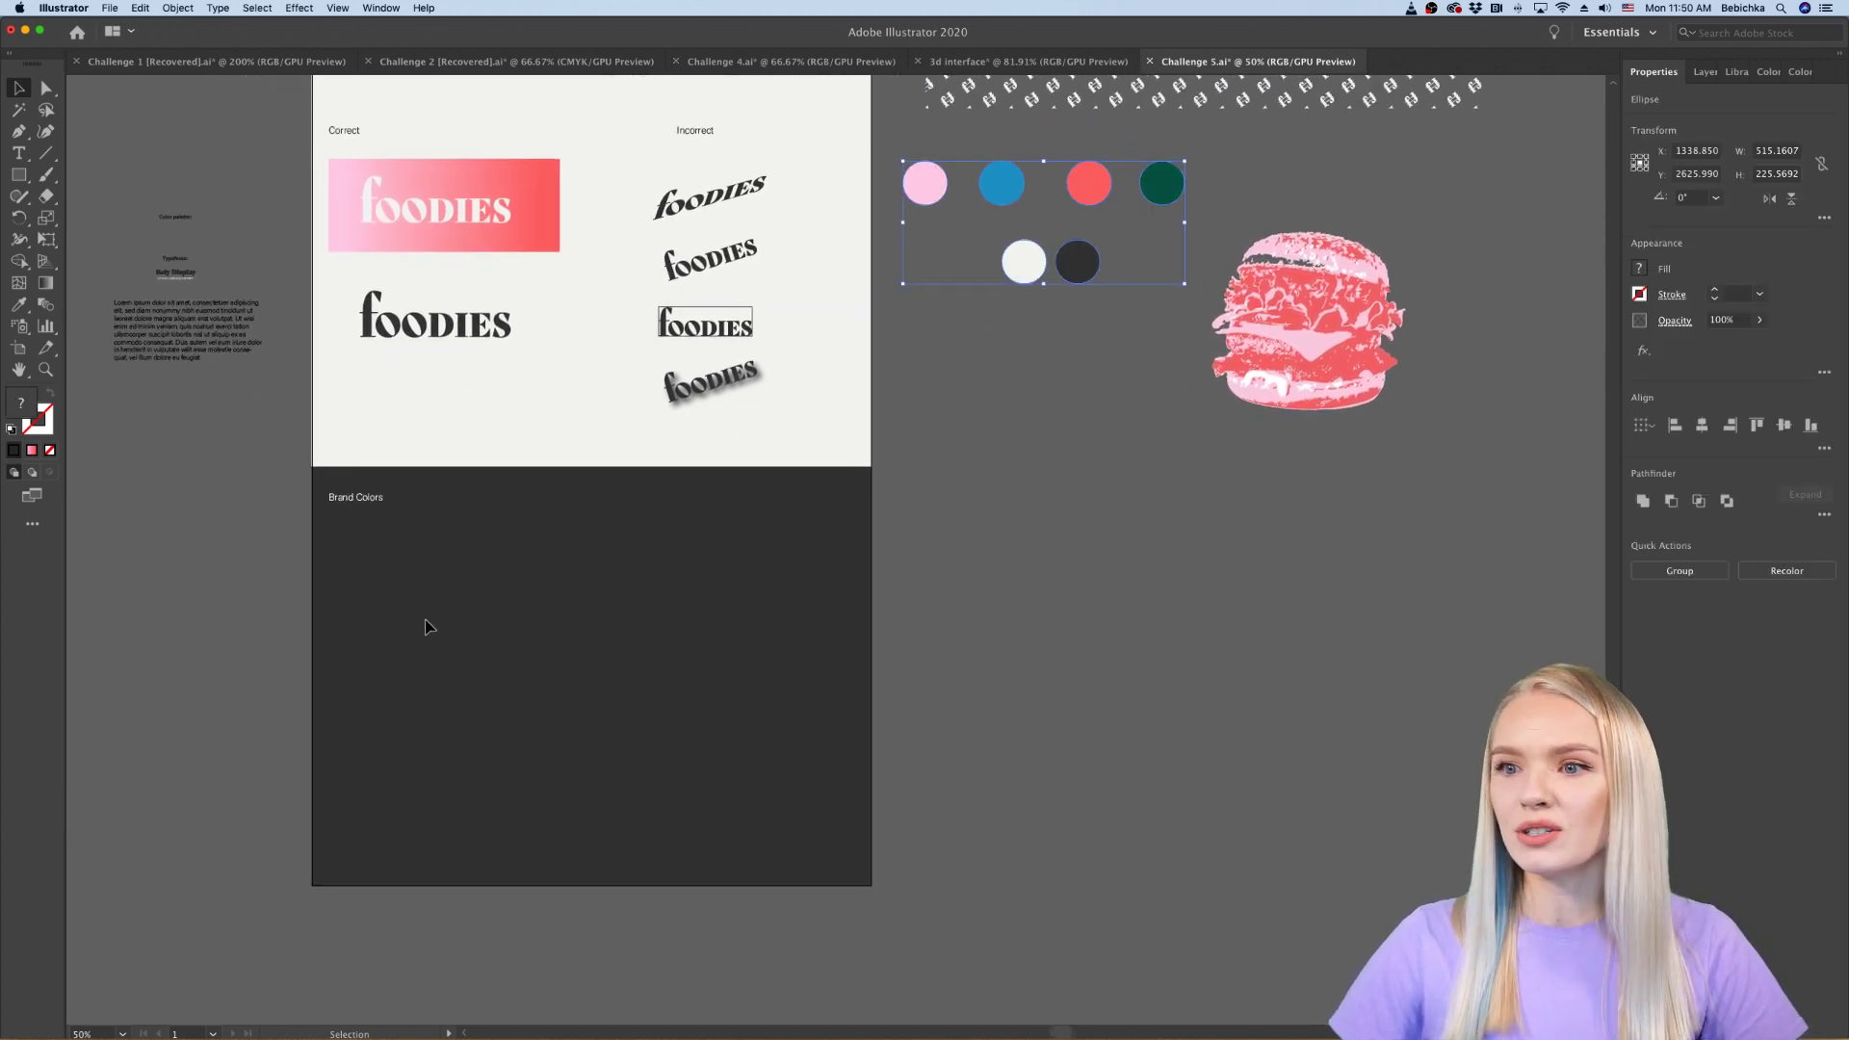
pyautogui.moveTo(1085, 185); pyautogui.dragTo(627, 636)
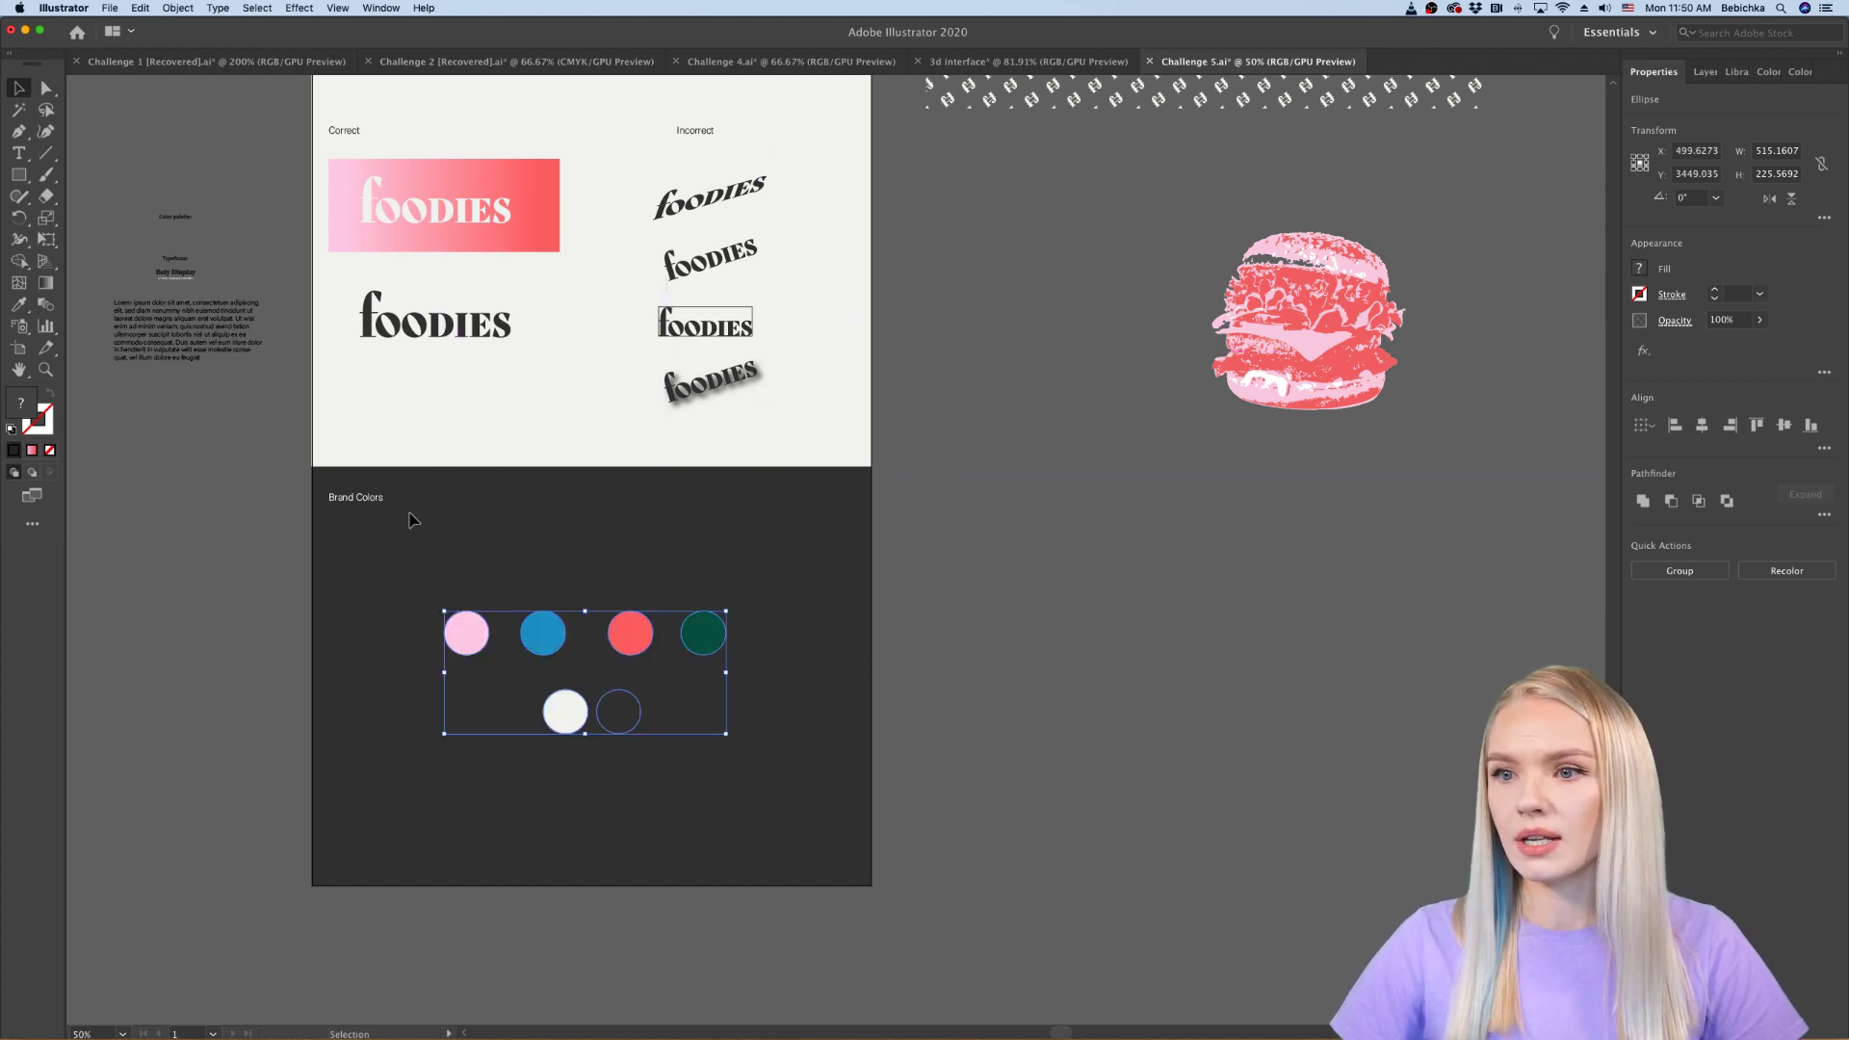
# Step: Set the stroke of all six color circles to white (FFFFFF)
pyautogui.doubleClick(47, 418)
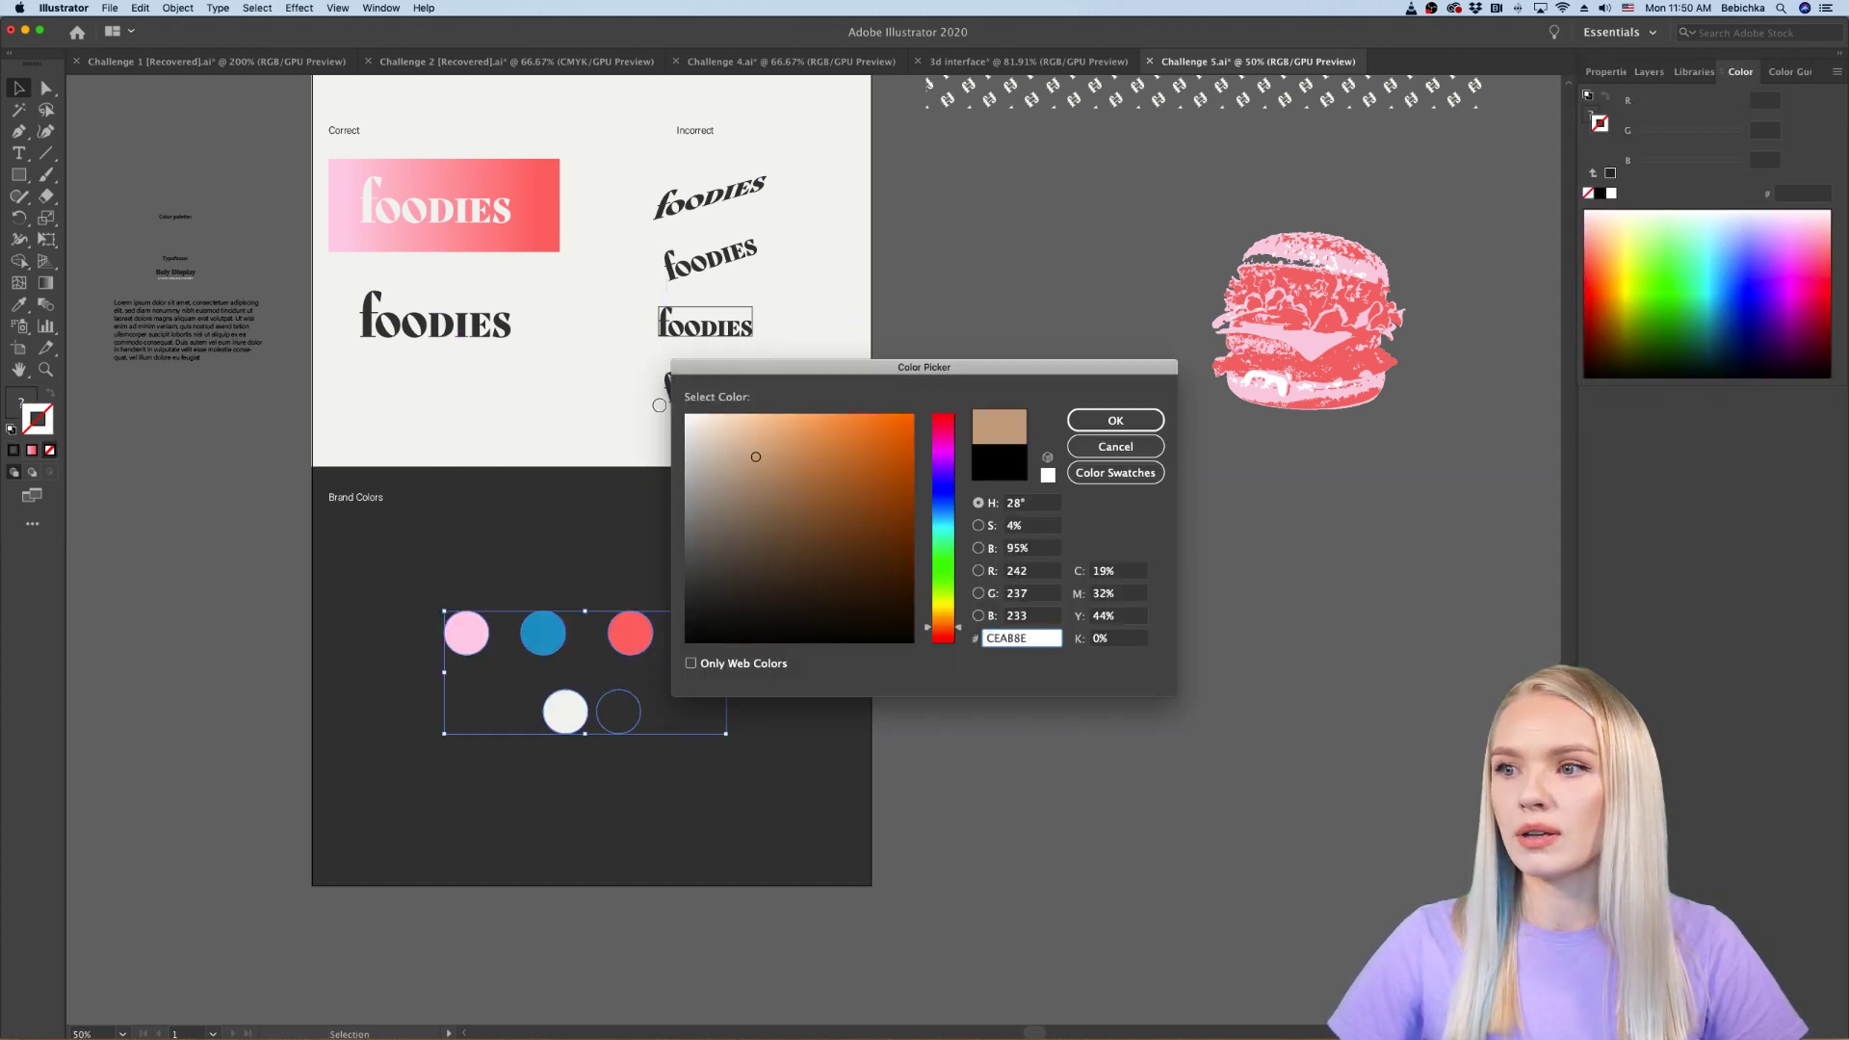
pyautogui.moveTo(712, 432); pyautogui.dragTo(665, 403)
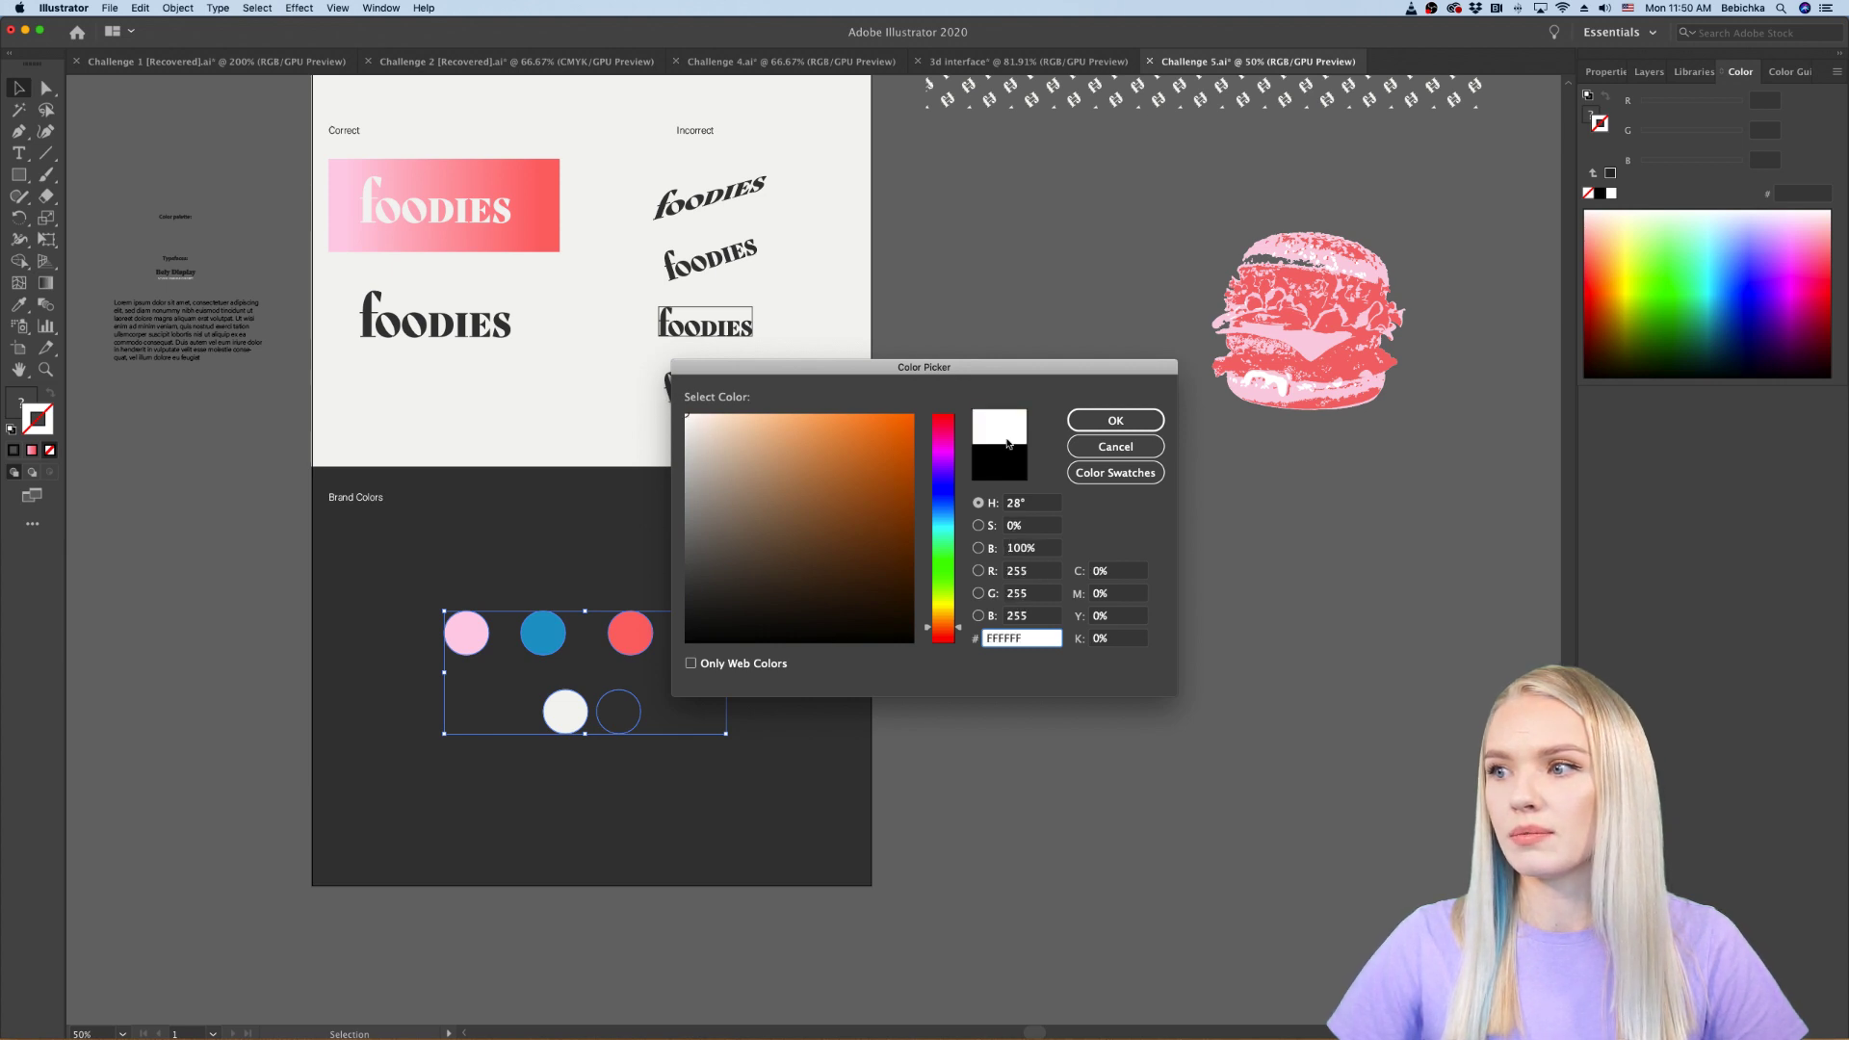
pyautogui.click(1084, 422)
pyautogui.click(985, 628)
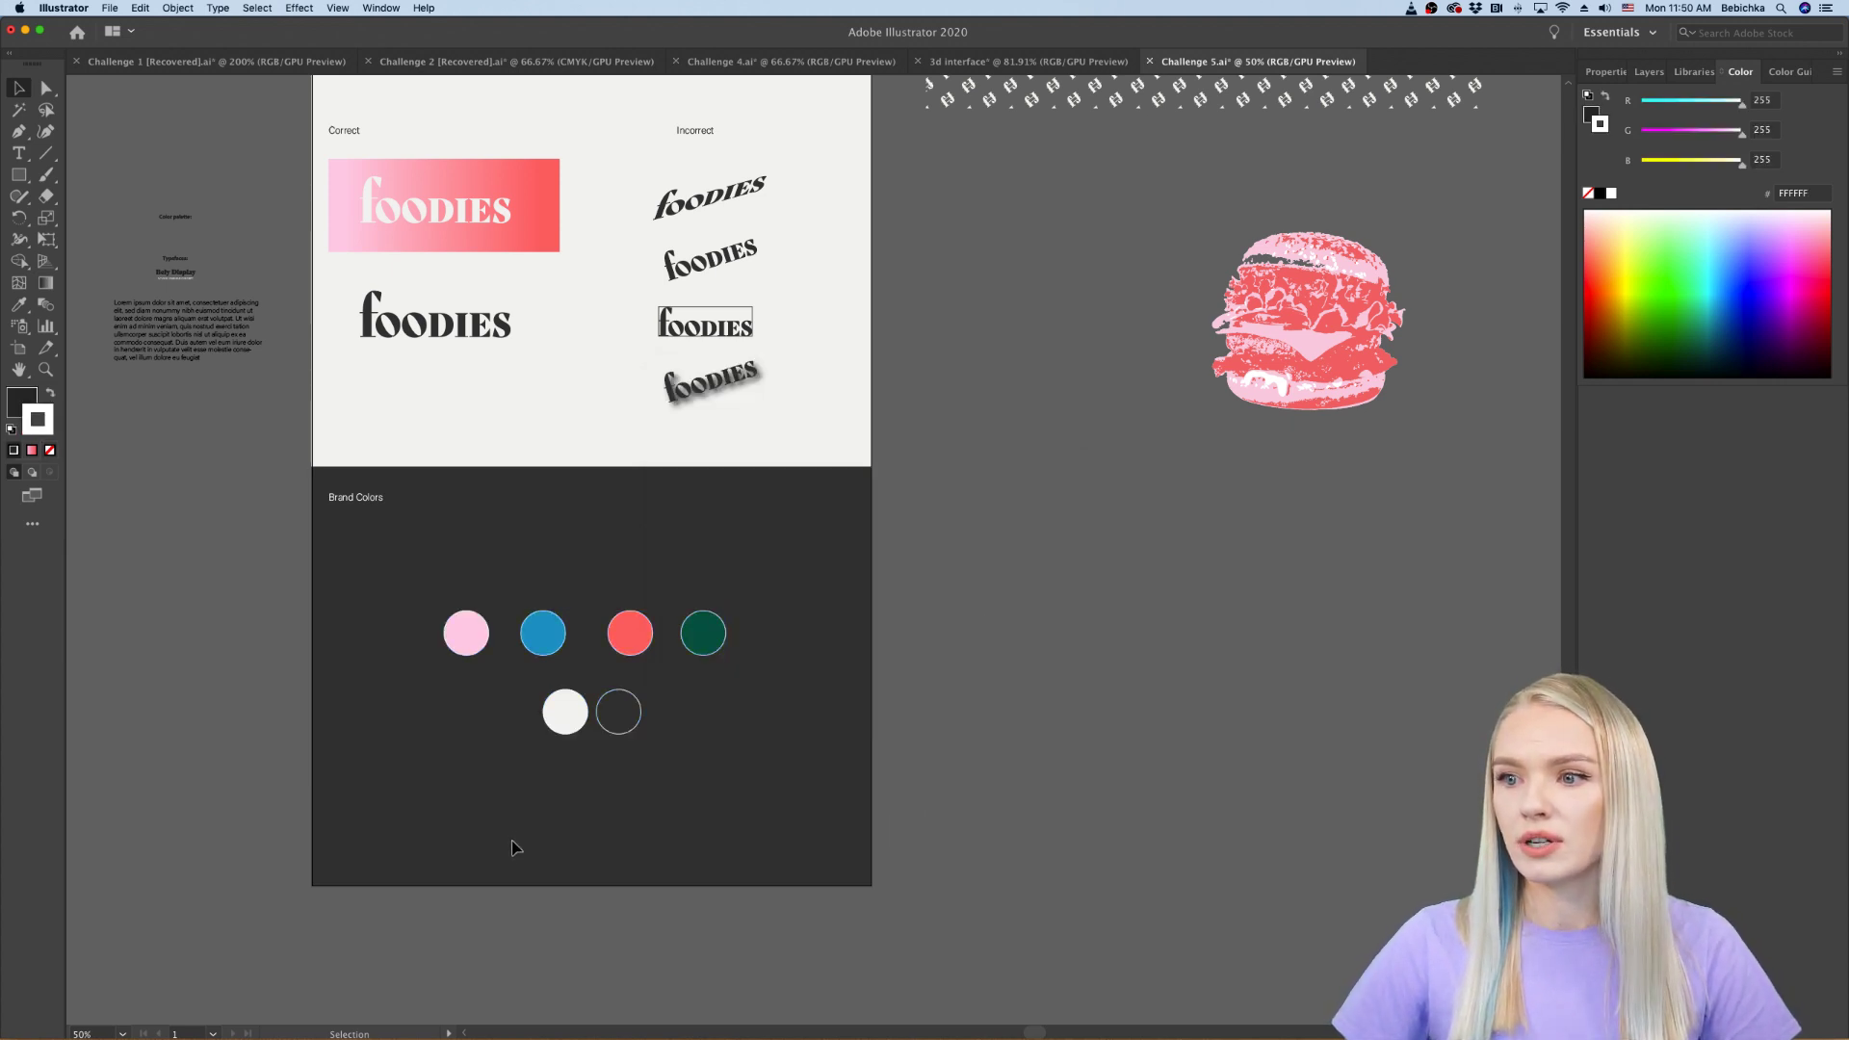
# Step: Move all six color circles together out of the Brand Colors section onto the empty canvas beside the artboard
pyautogui.keyDown('alt'); pyautogui.scroll(2, 533, 798); pyautogui.keyUp('alt')
pyautogui.scroll(-1, 533, 796)
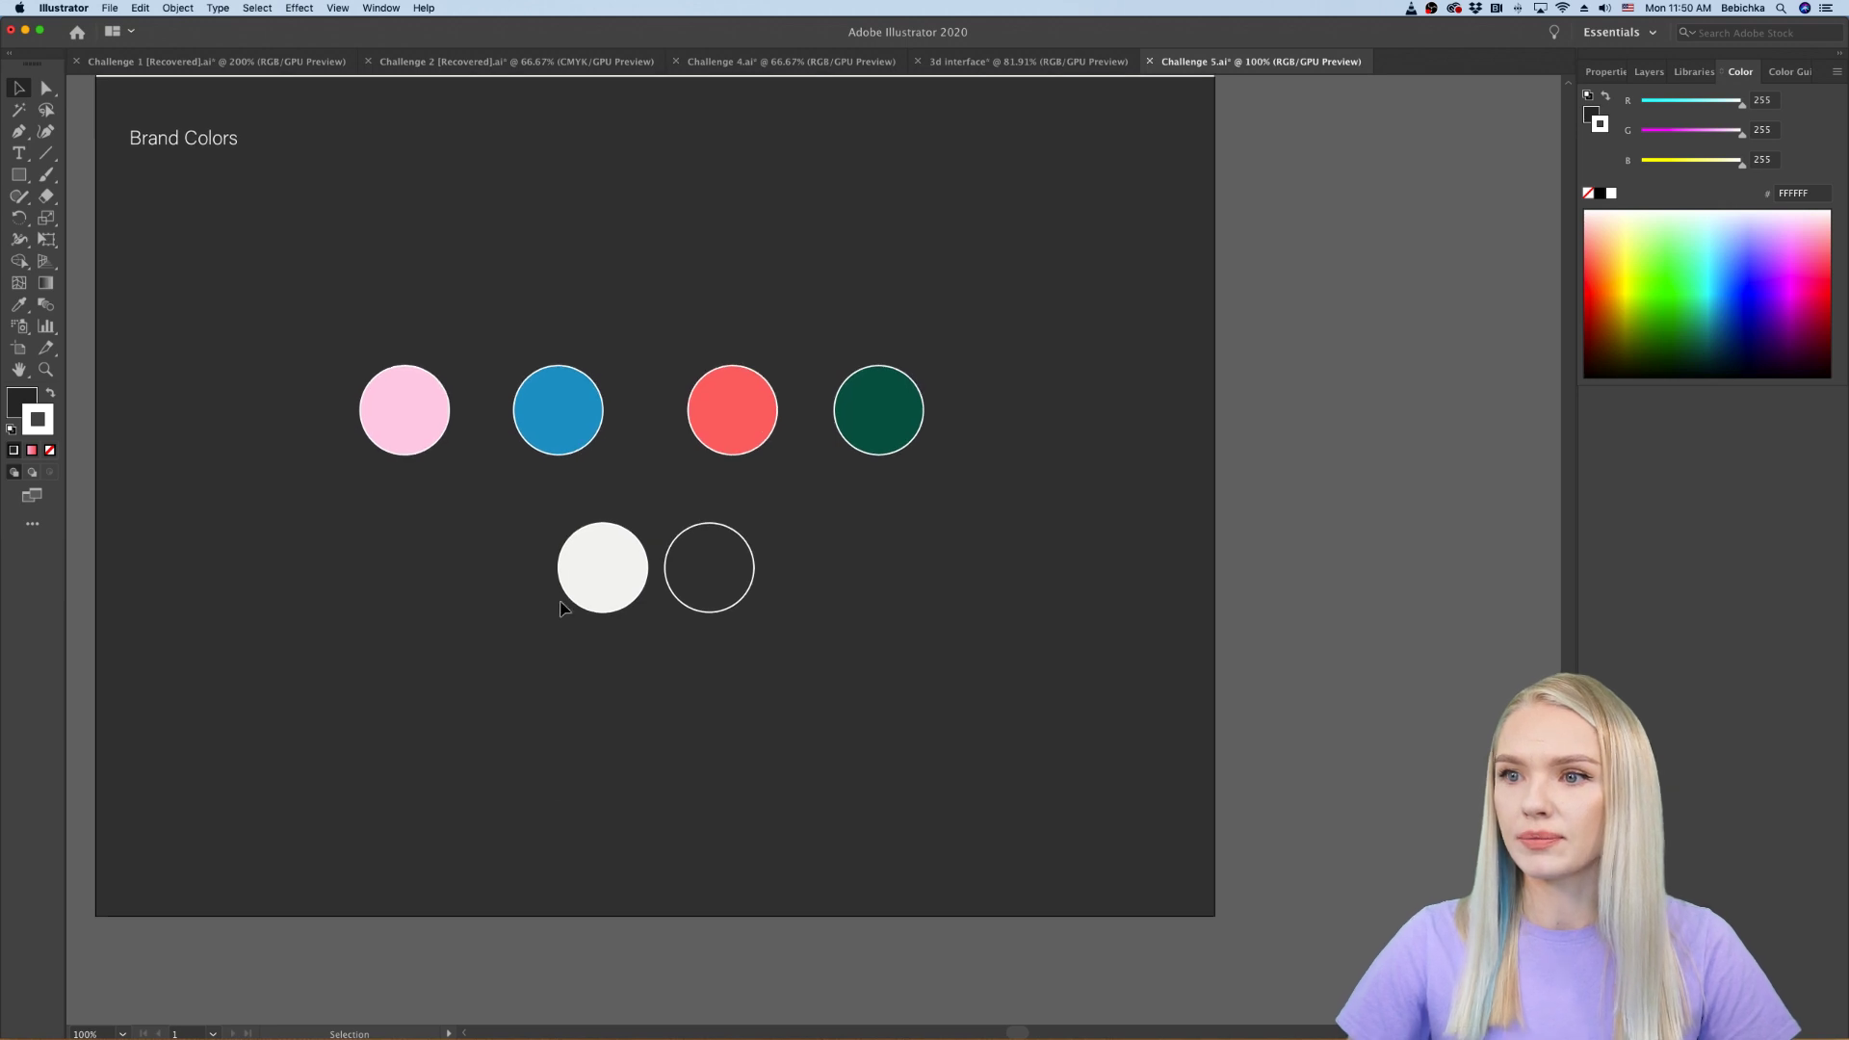
pyautogui.keyDown('alt'); pyautogui.scroll(-1, 390, 476); pyautogui.keyUp('alt')
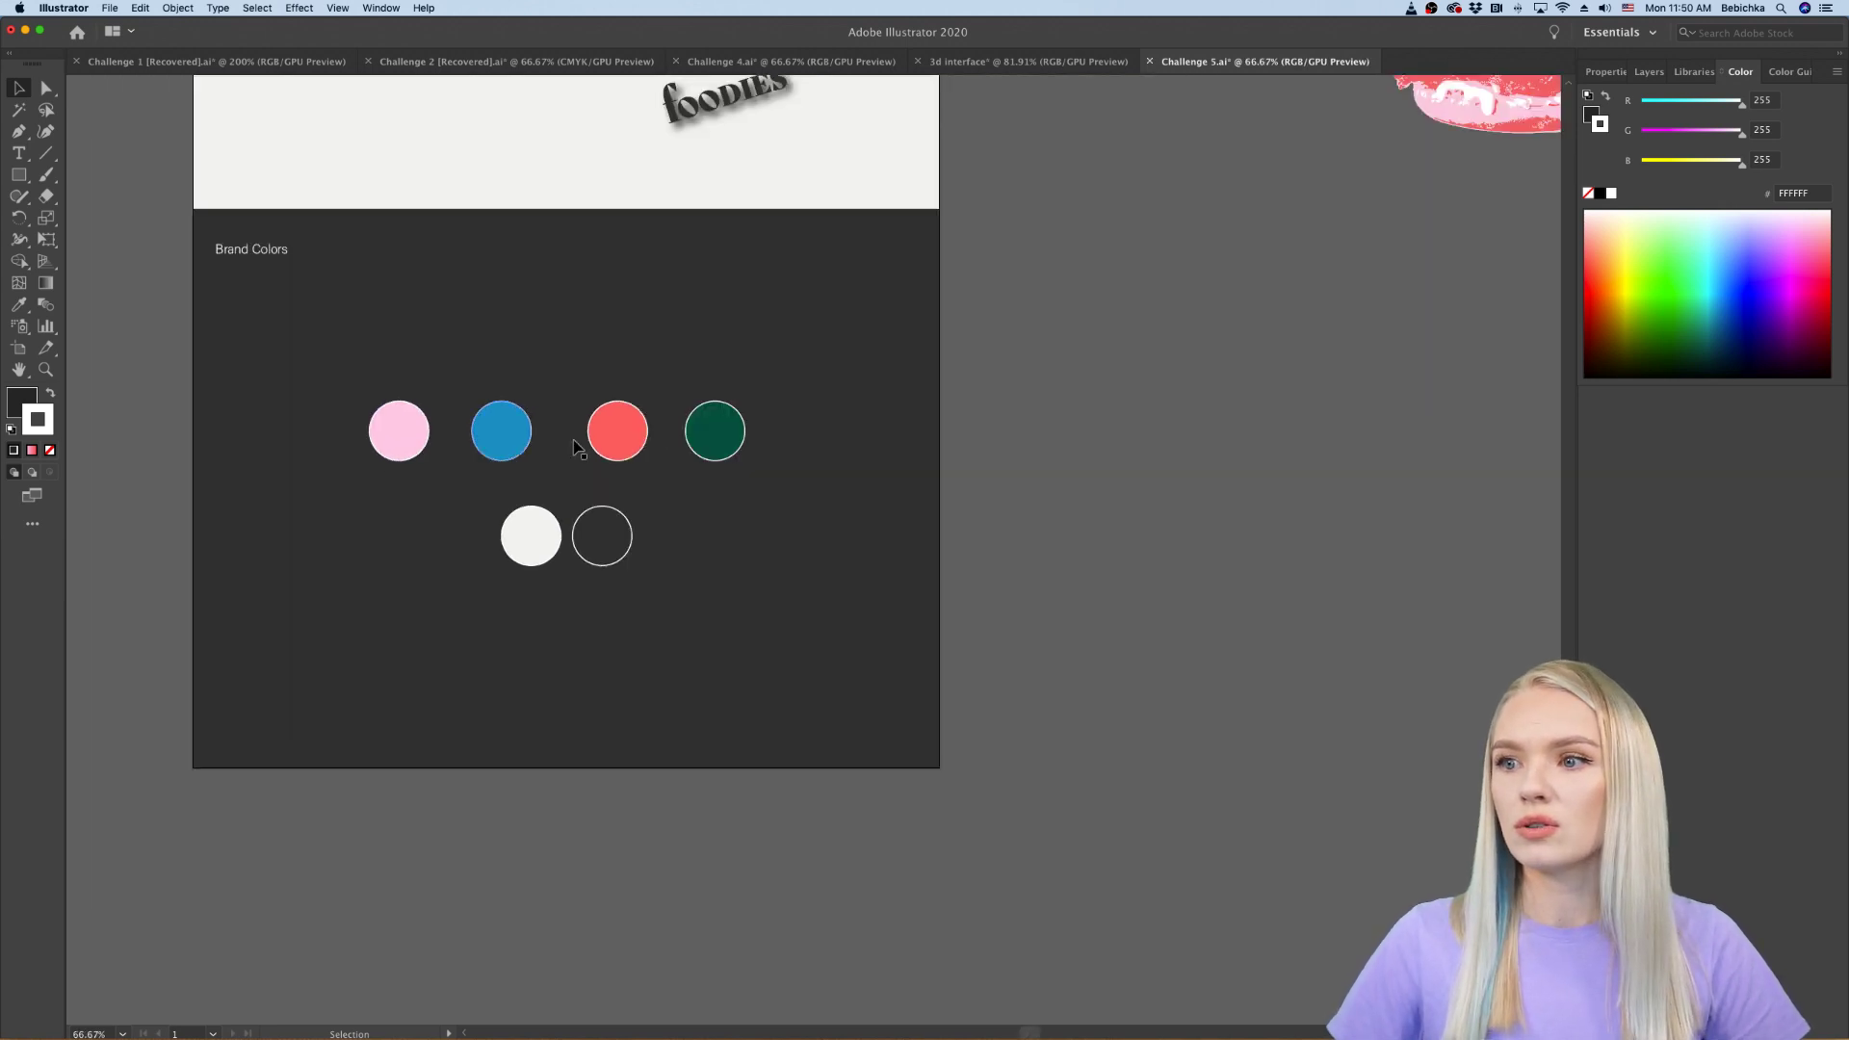
pyautogui.moveTo(723, 481); pyautogui.dragTo(273, 582)
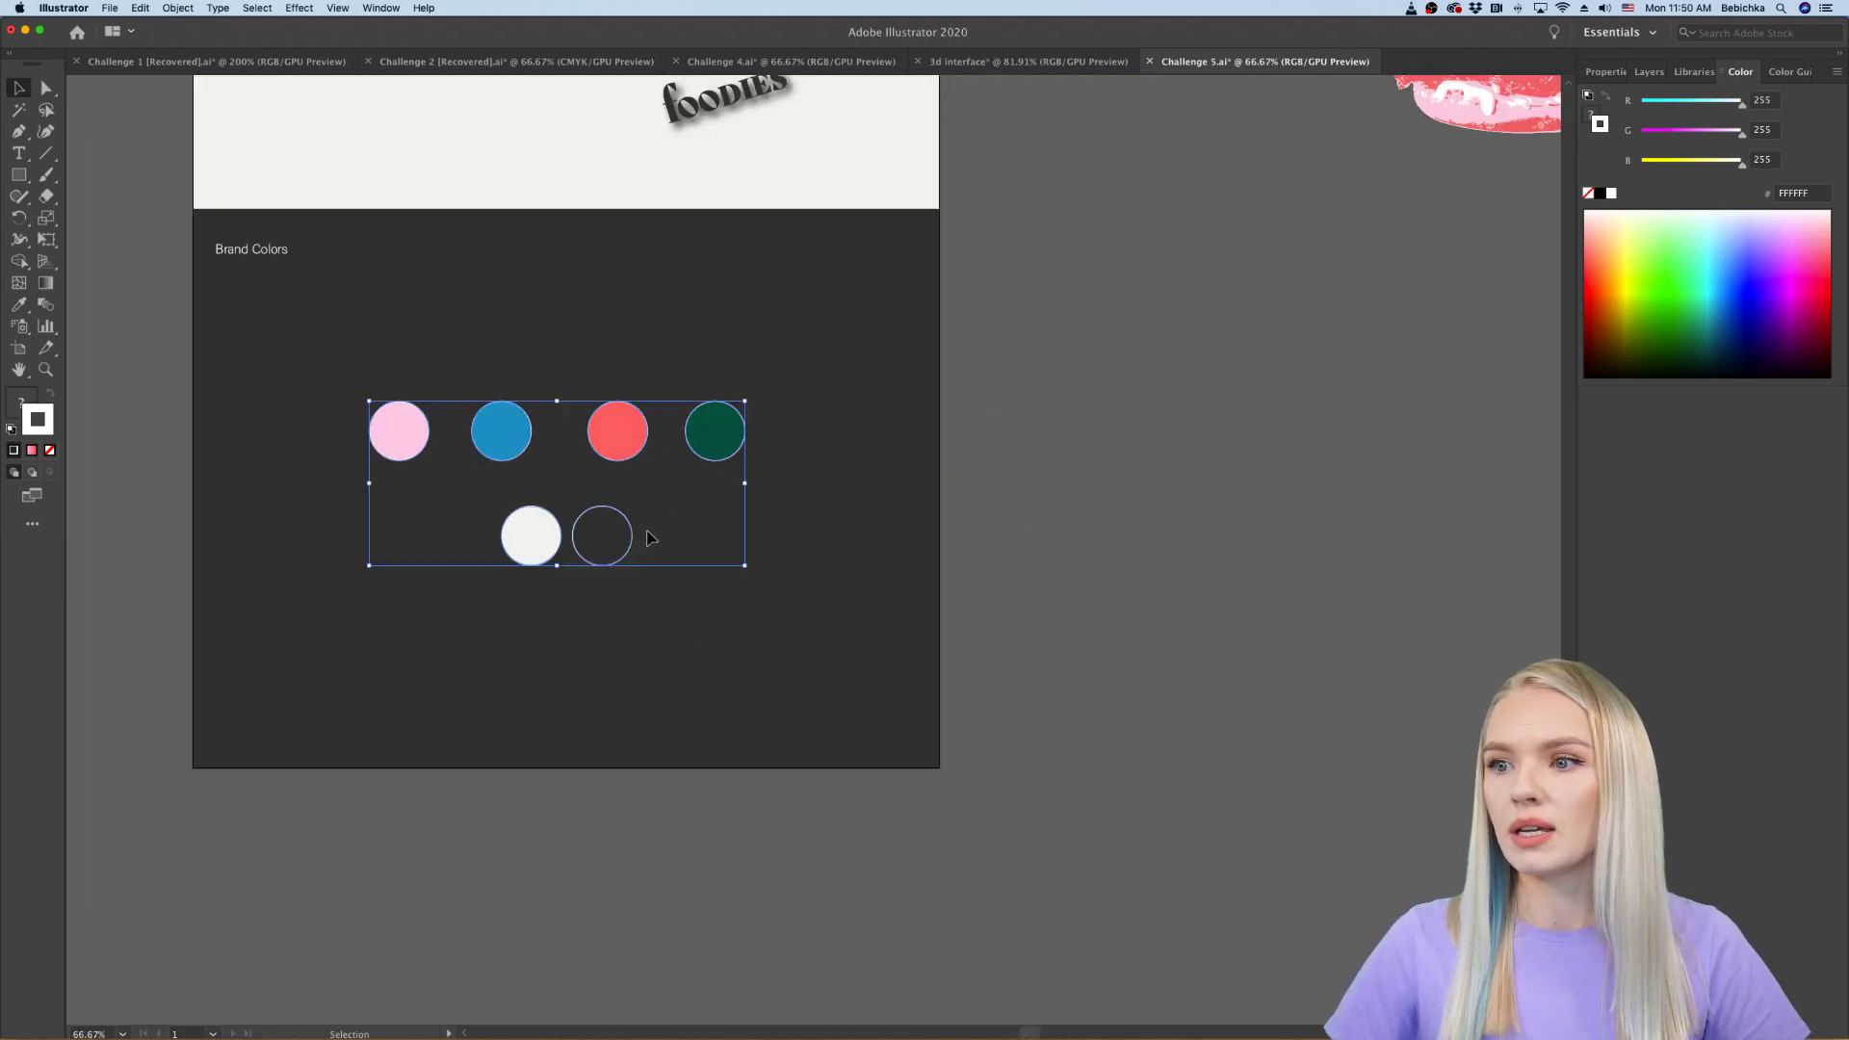
pyautogui.moveTo(644, 441); pyautogui.dragTo(1322, 463)
pyautogui.click(1197, 627)
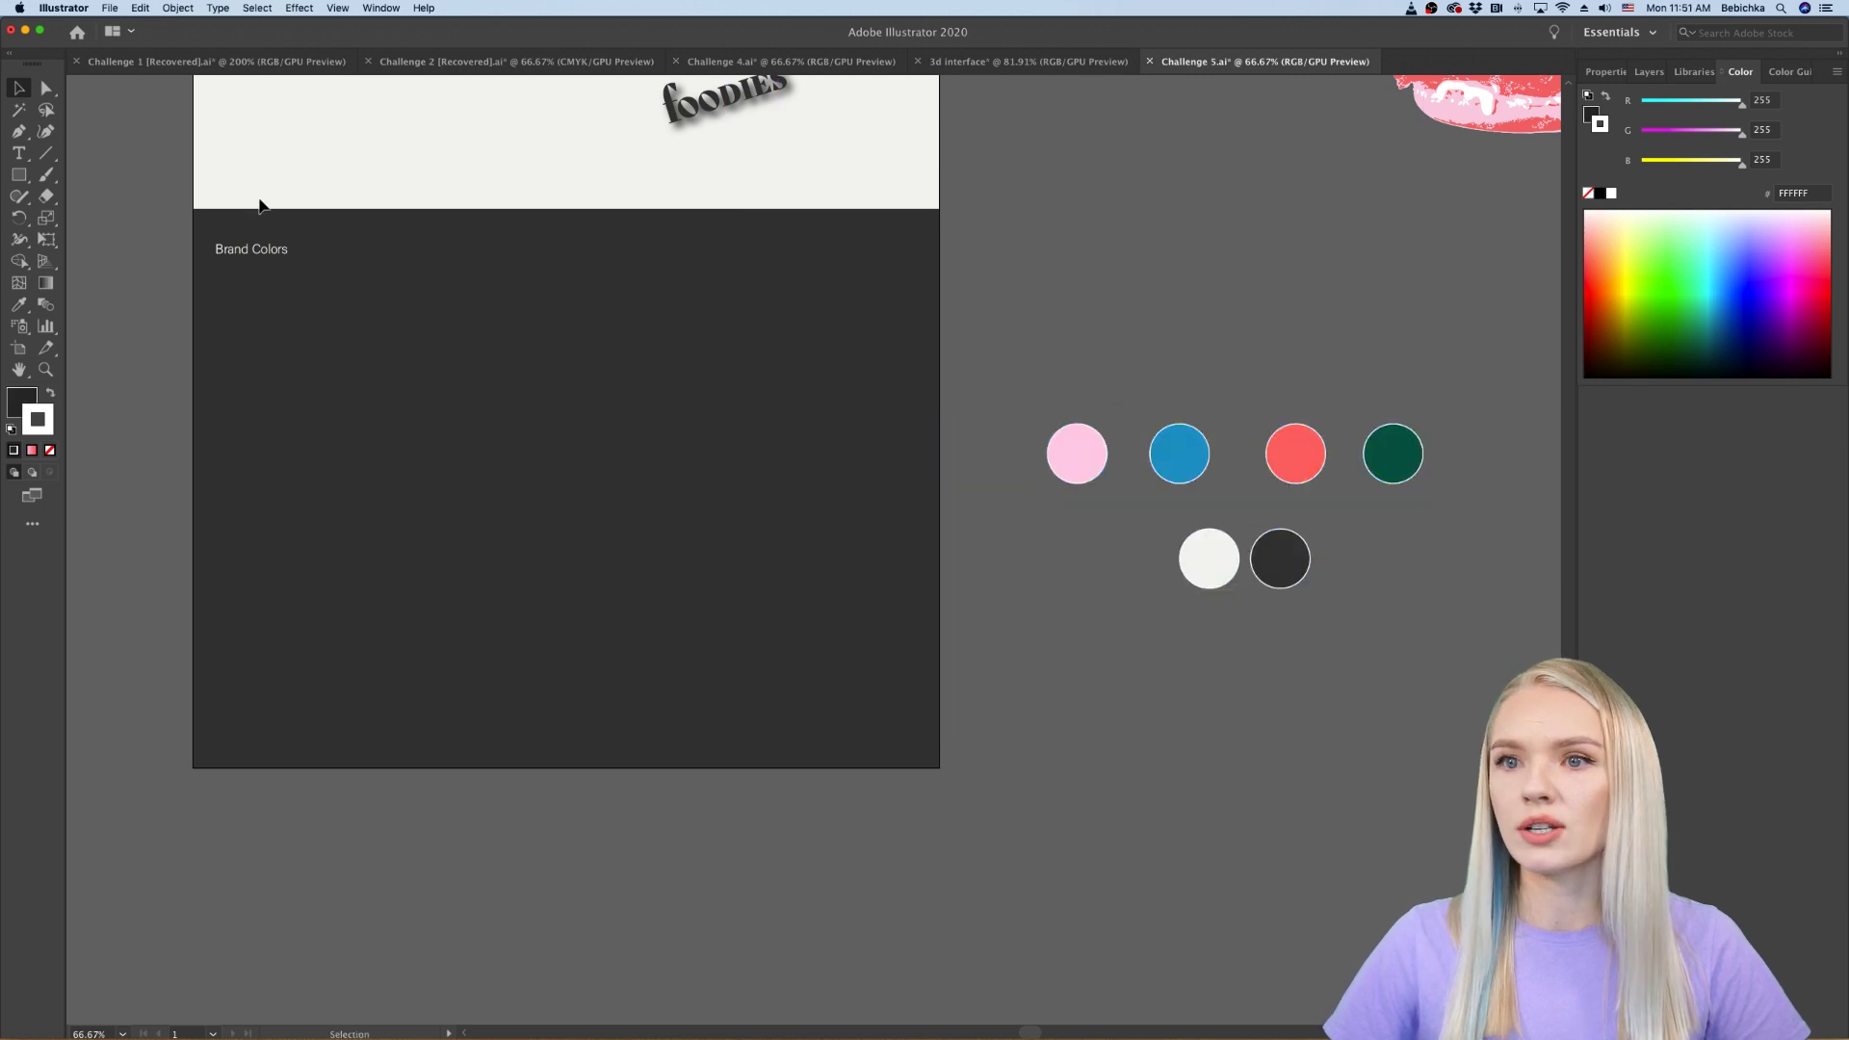
# Step: Draw an upright rectangle below the Brand Colors heading and swap its fill and stroke to make a white swatch card
pyautogui.click(19, 176)
pyautogui.moveTo(216, 308); pyautogui.dragTo(348, 487)
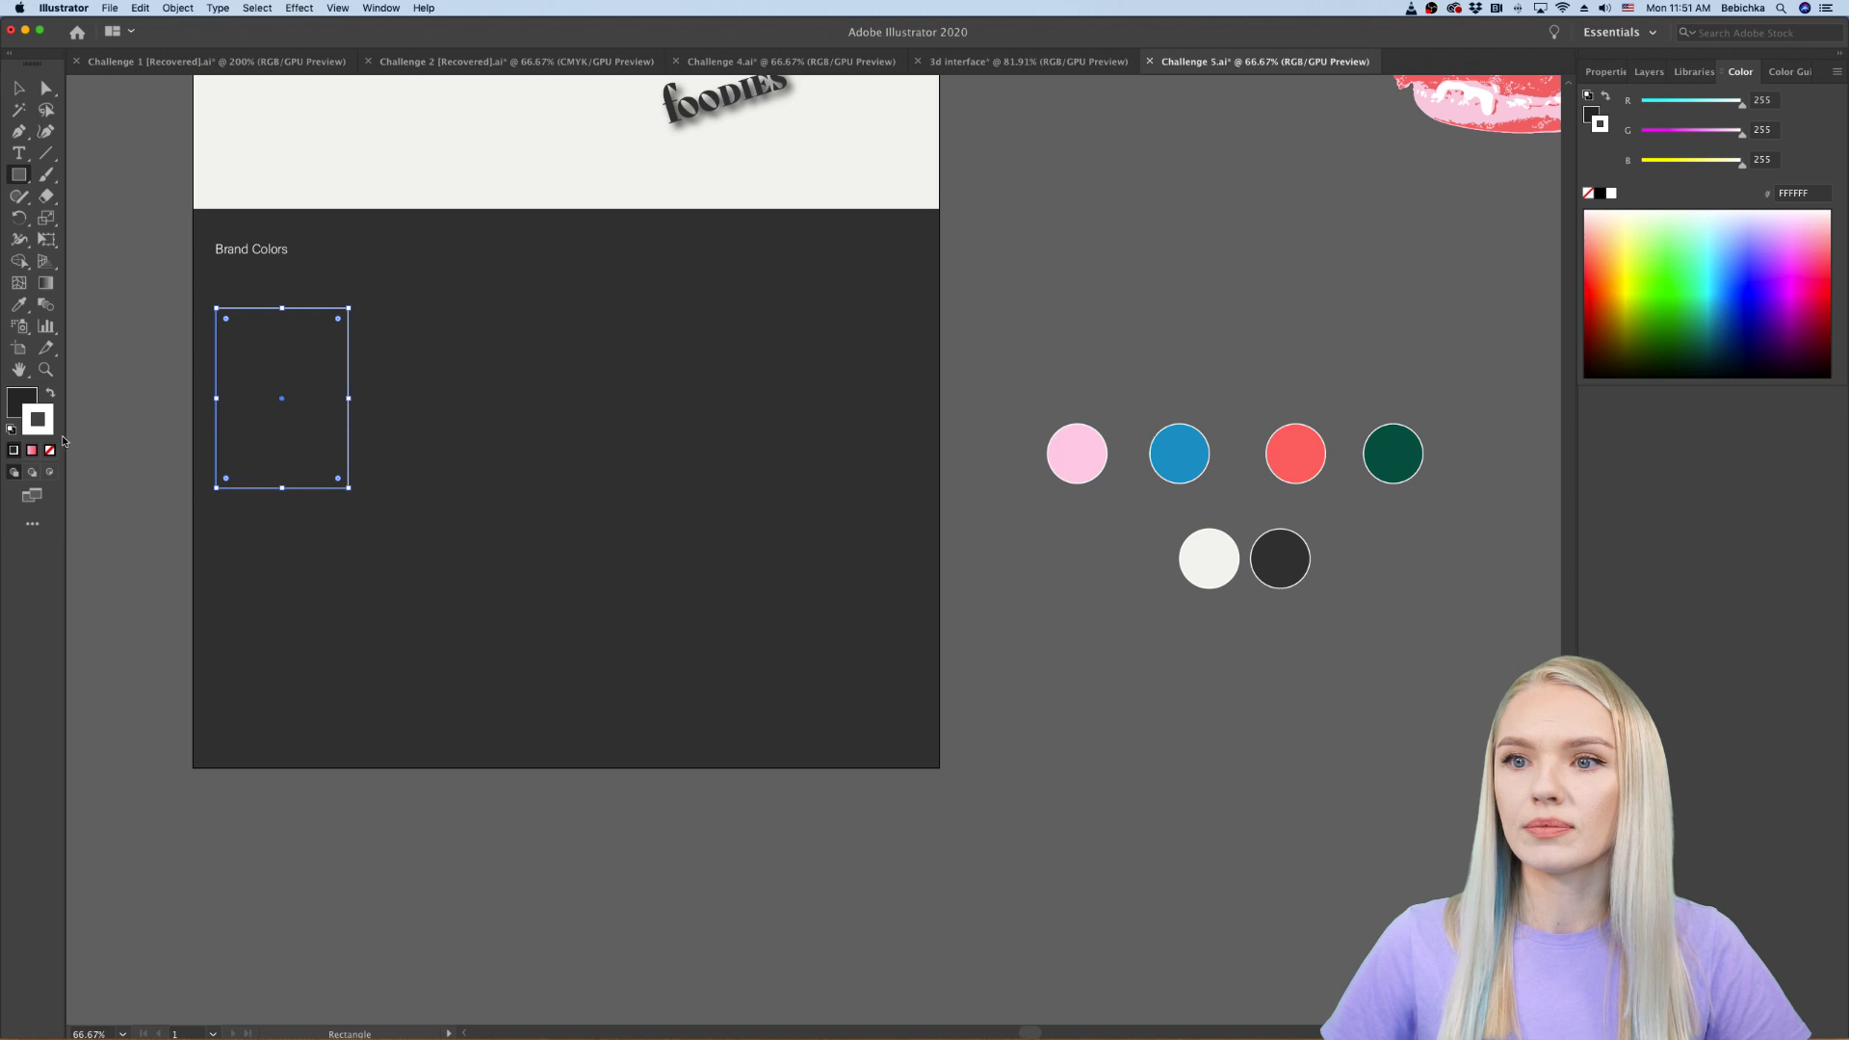
pyautogui.click(50, 397)
# Step: Draw a smaller rectangle inside the upper part of the white card and fill it with coral sampled from the coral circle
pyautogui.scroll(3, 241, 369)
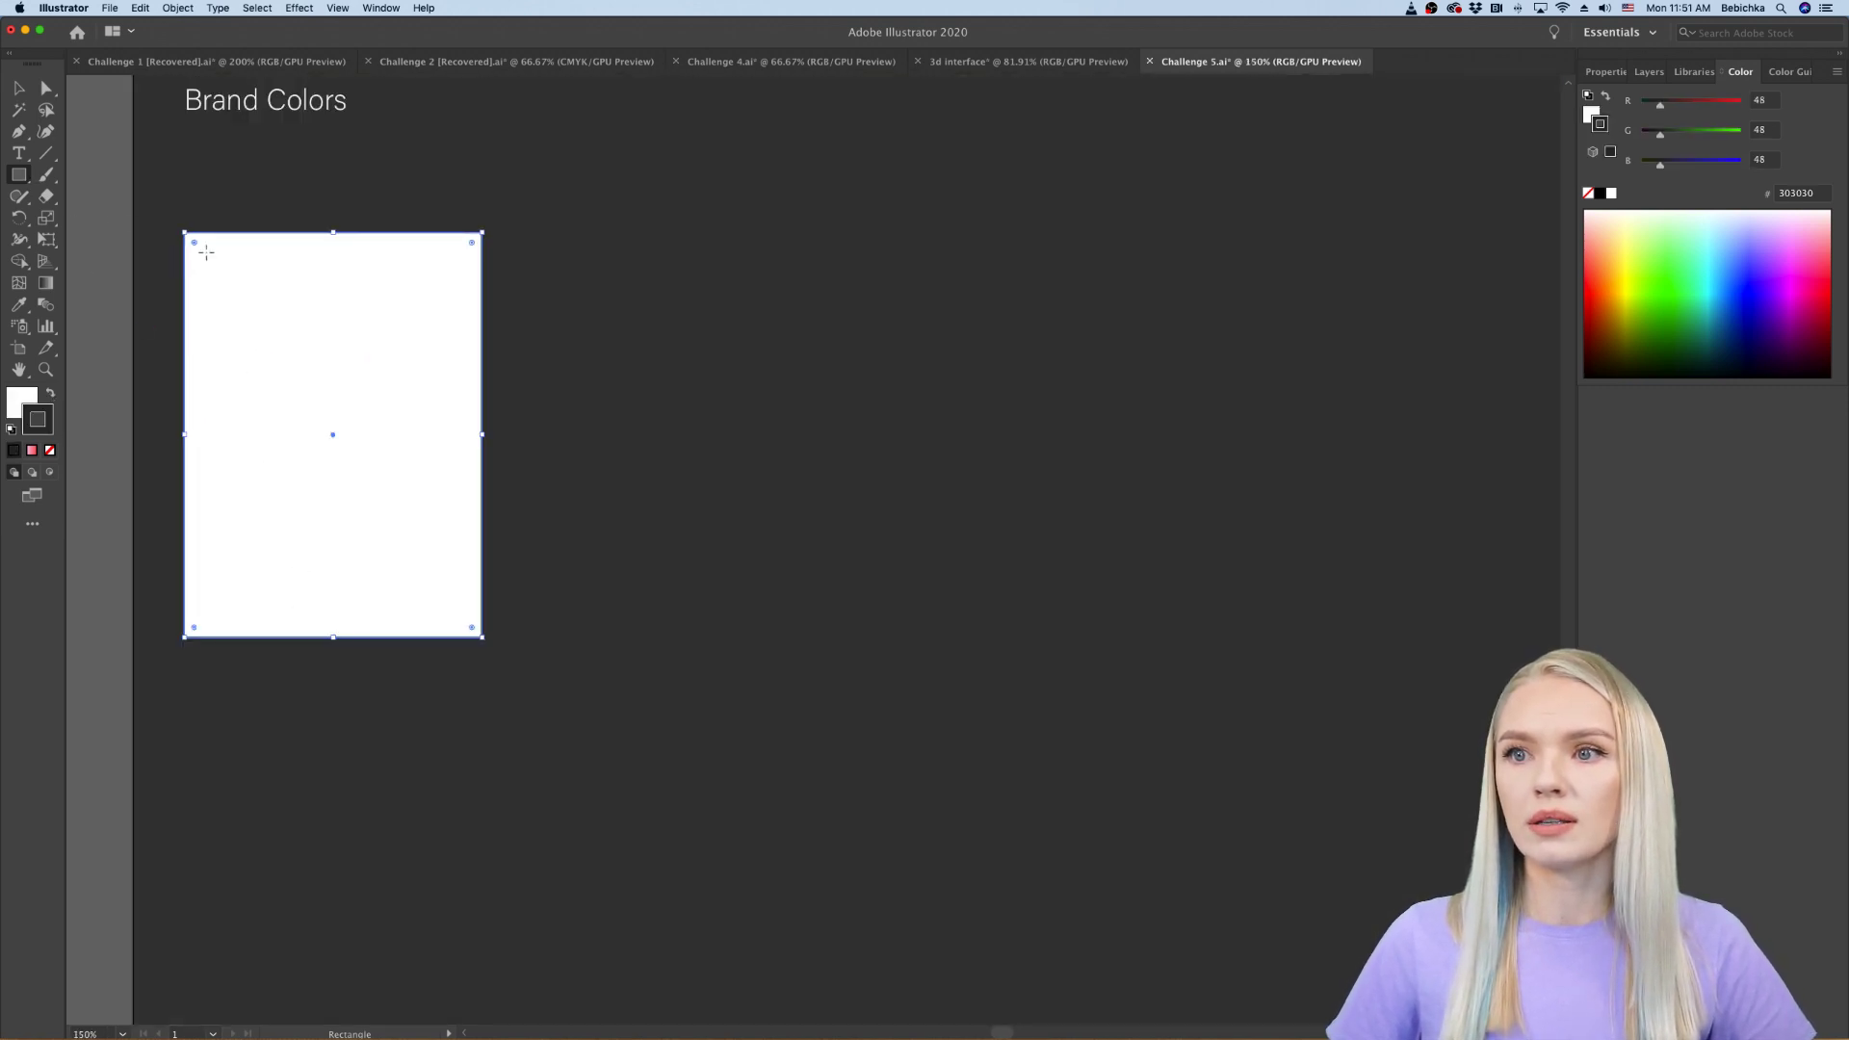
pyautogui.moveTo(206, 253); pyautogui.dragTo(460, 476)
pyautogui.scroll(-3, 461, 476)
pyautogui.hscroll(1, 463, 476)
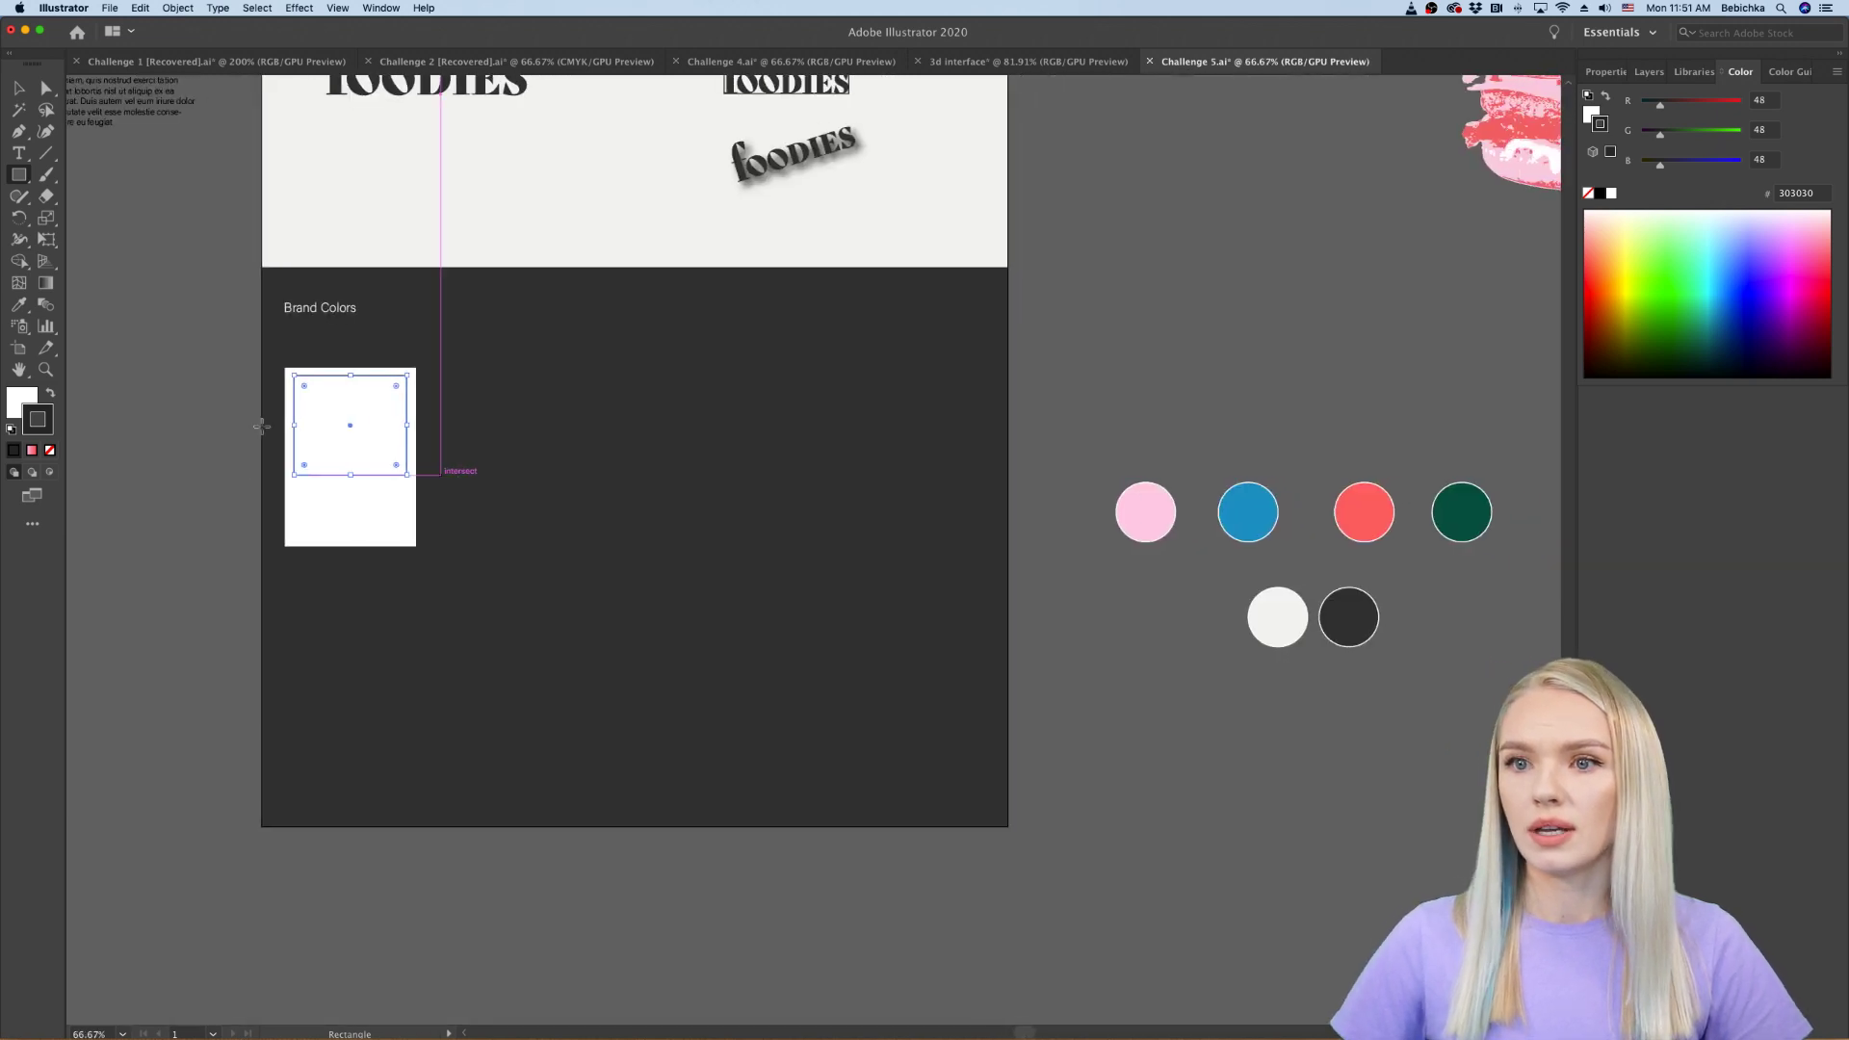
pyautogui.click(20, 307)
pyautogui.click(1362, 510)
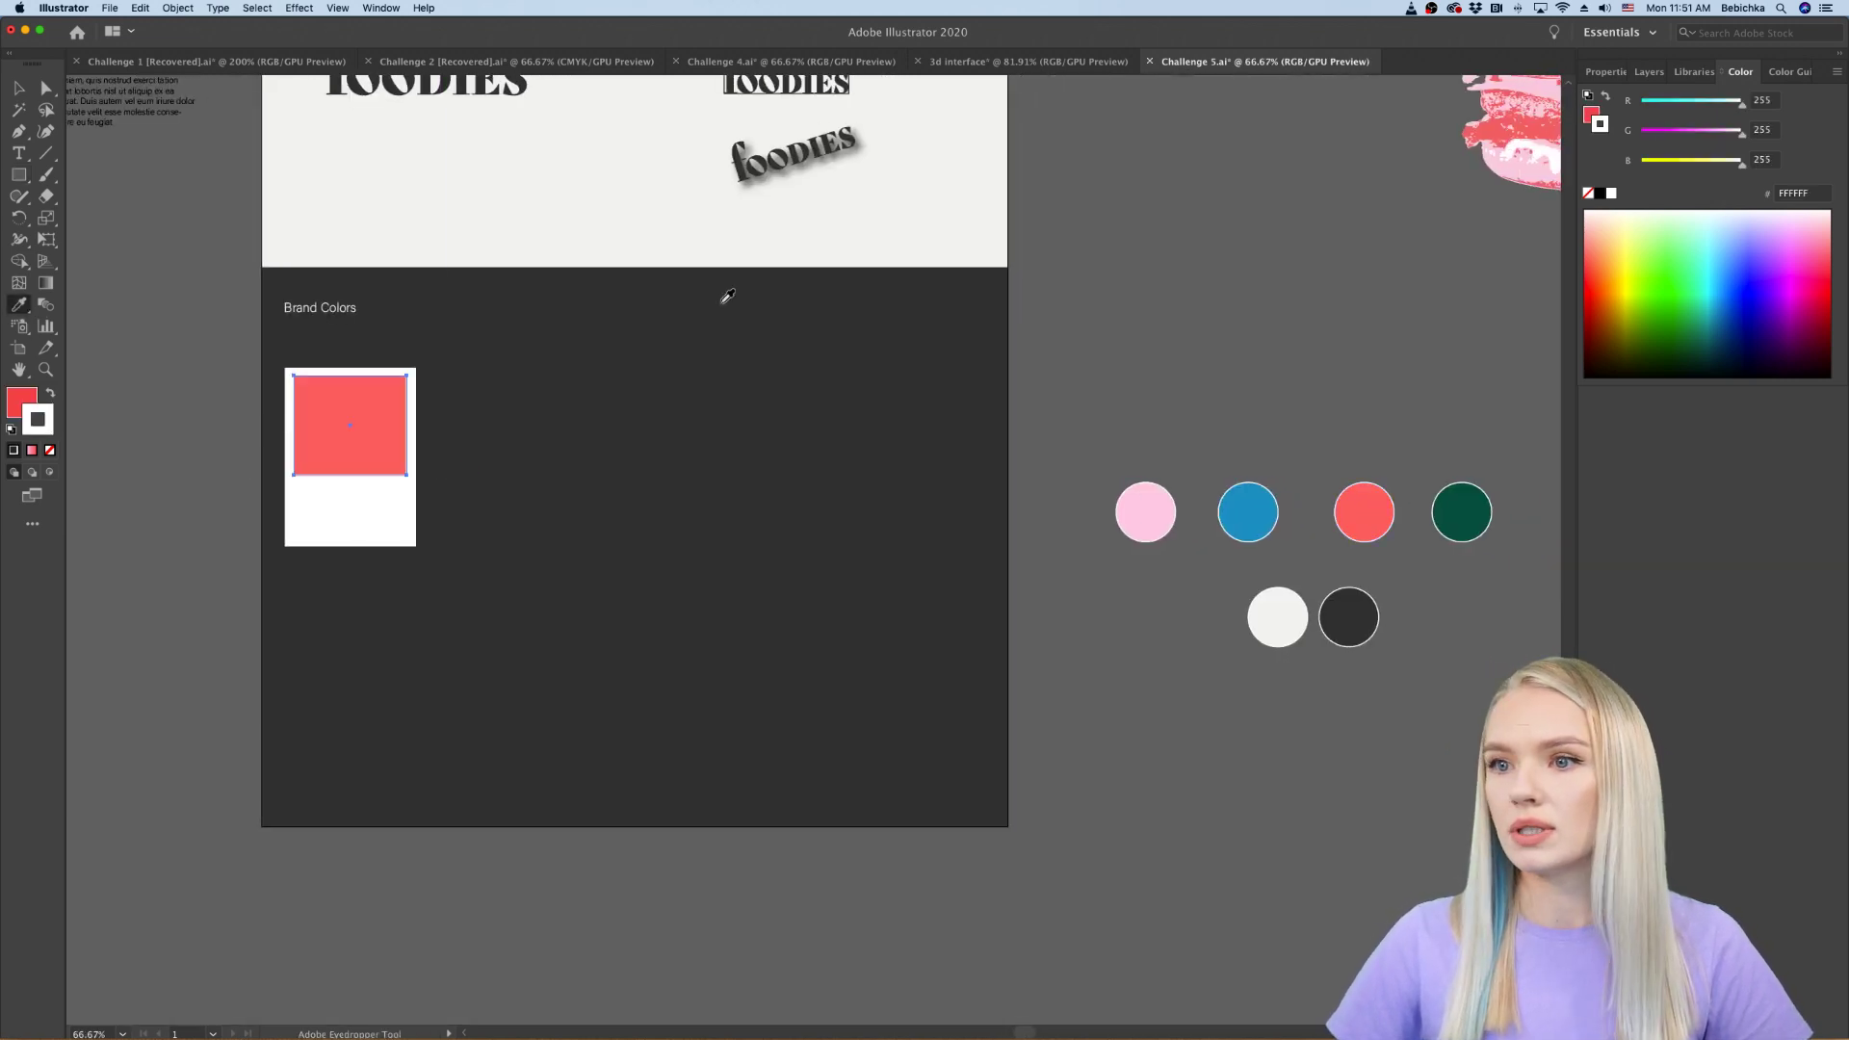
pyautogui.press('v')
pyautogui.click(124, 383)
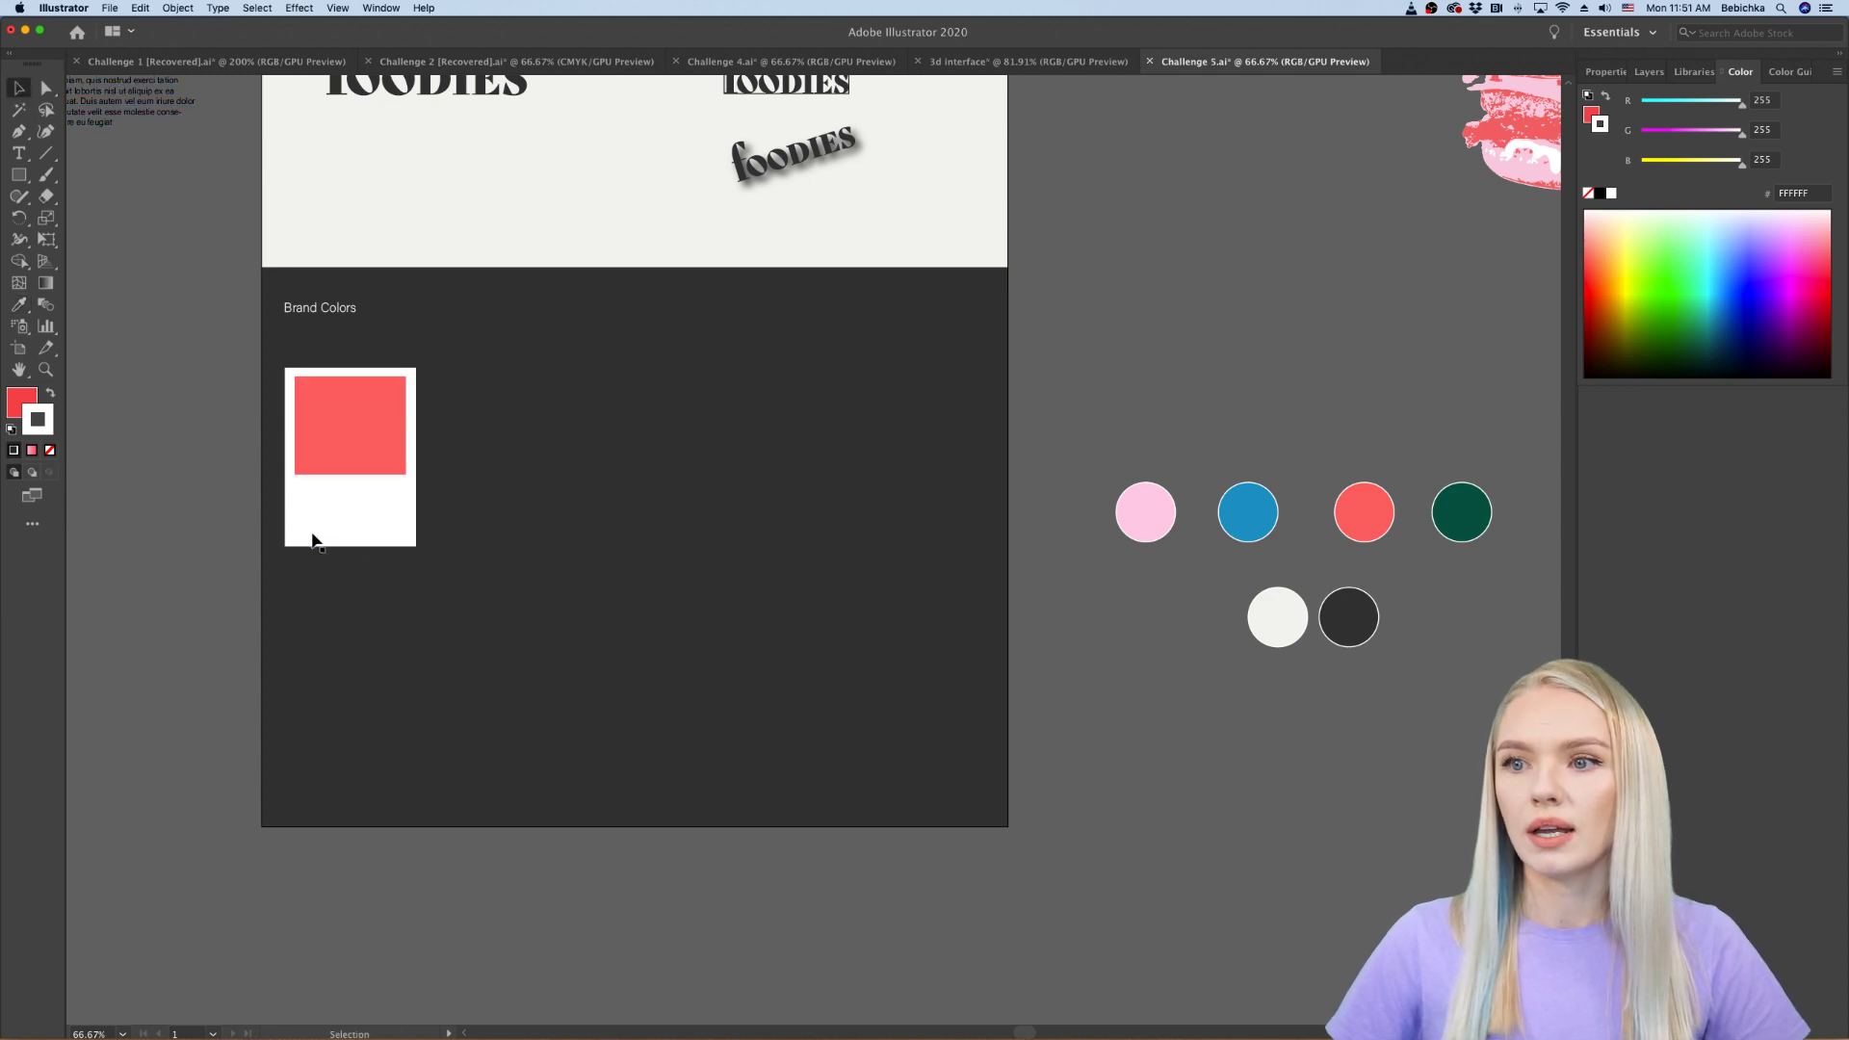
# Step: Add a placeholder text frame below the coral rectangle on the card and match its style to the Brand Colors heading
pyautogui.scroll(3, 299, 472)
pyautogui.hscroll(-2, 299, 472)
pyautogui.scroll(-2, 299, 472)
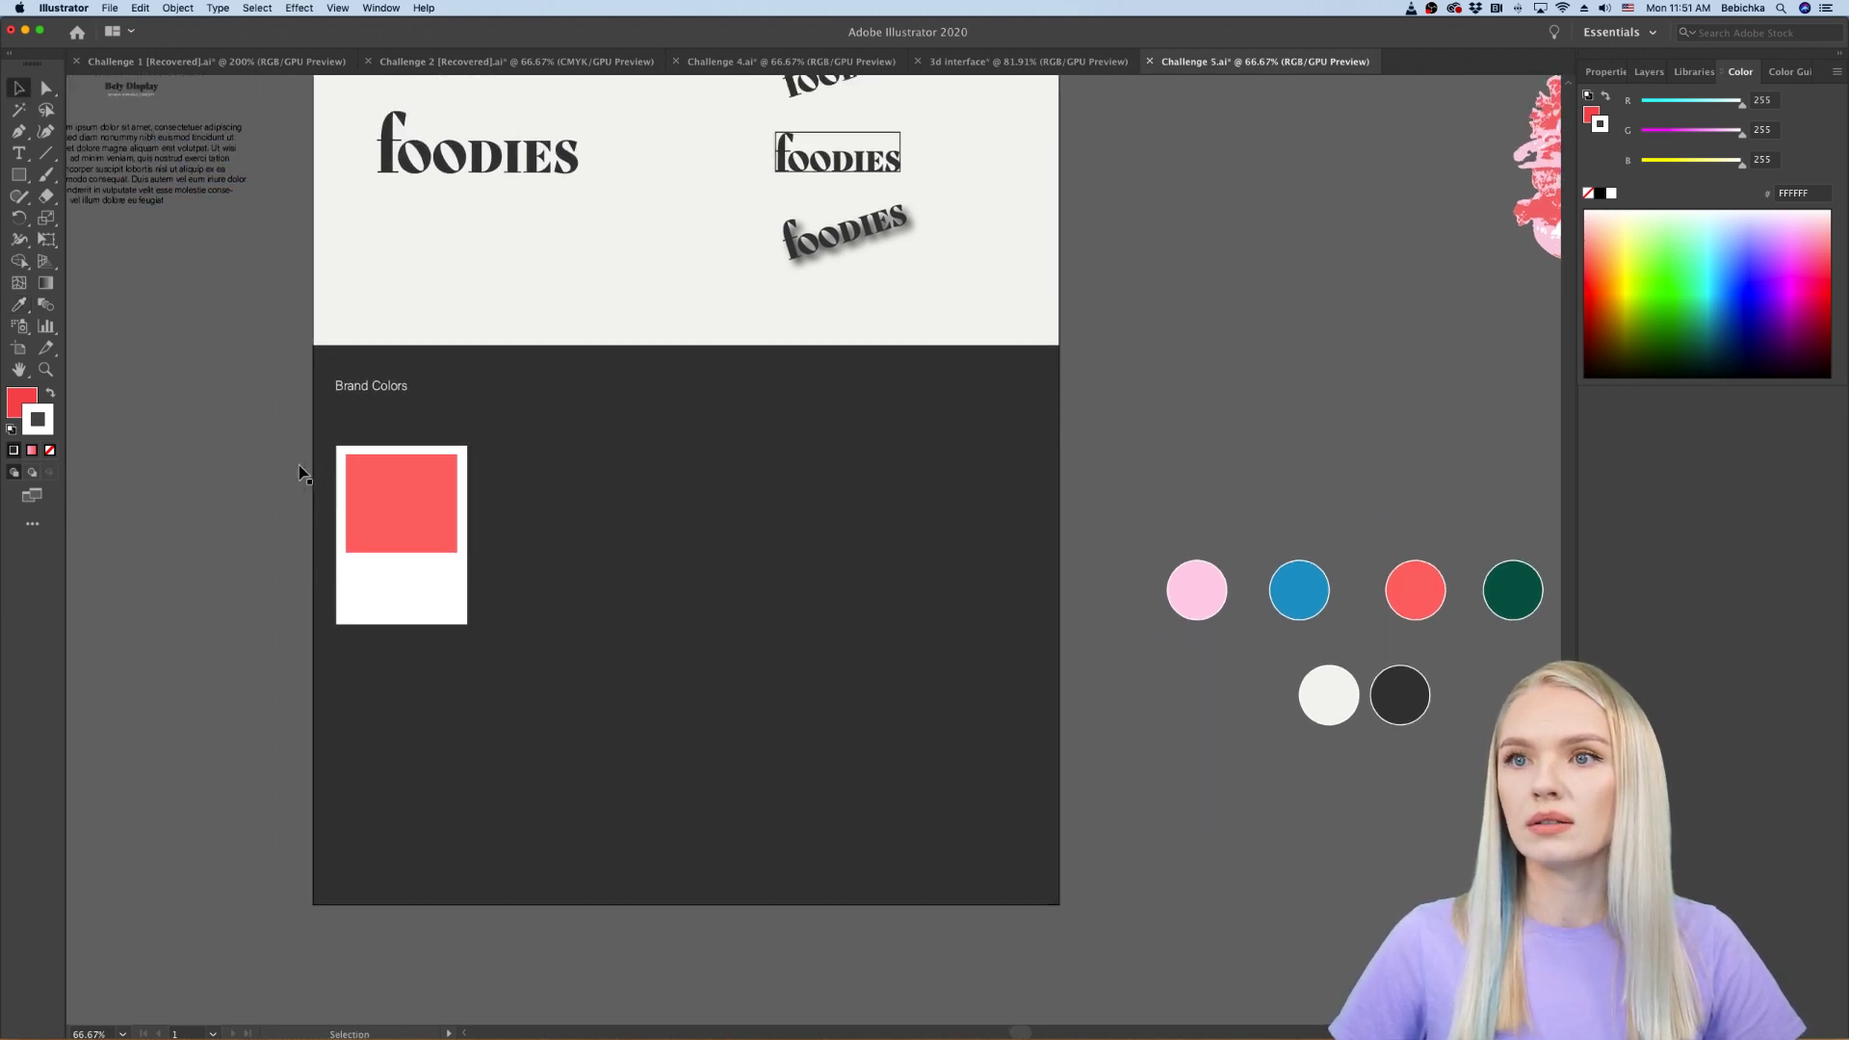
pyautogui.scroll(1, 366, 482)
pyautogui.scroll(-1, 366, 483)
pyautogui.click(16, 153)
pyautogui.moveTo(329, 536); pyautogui.dragTo(496, 587)
pyautogui.click(18, 304)
pyautogui.click(354, 264)
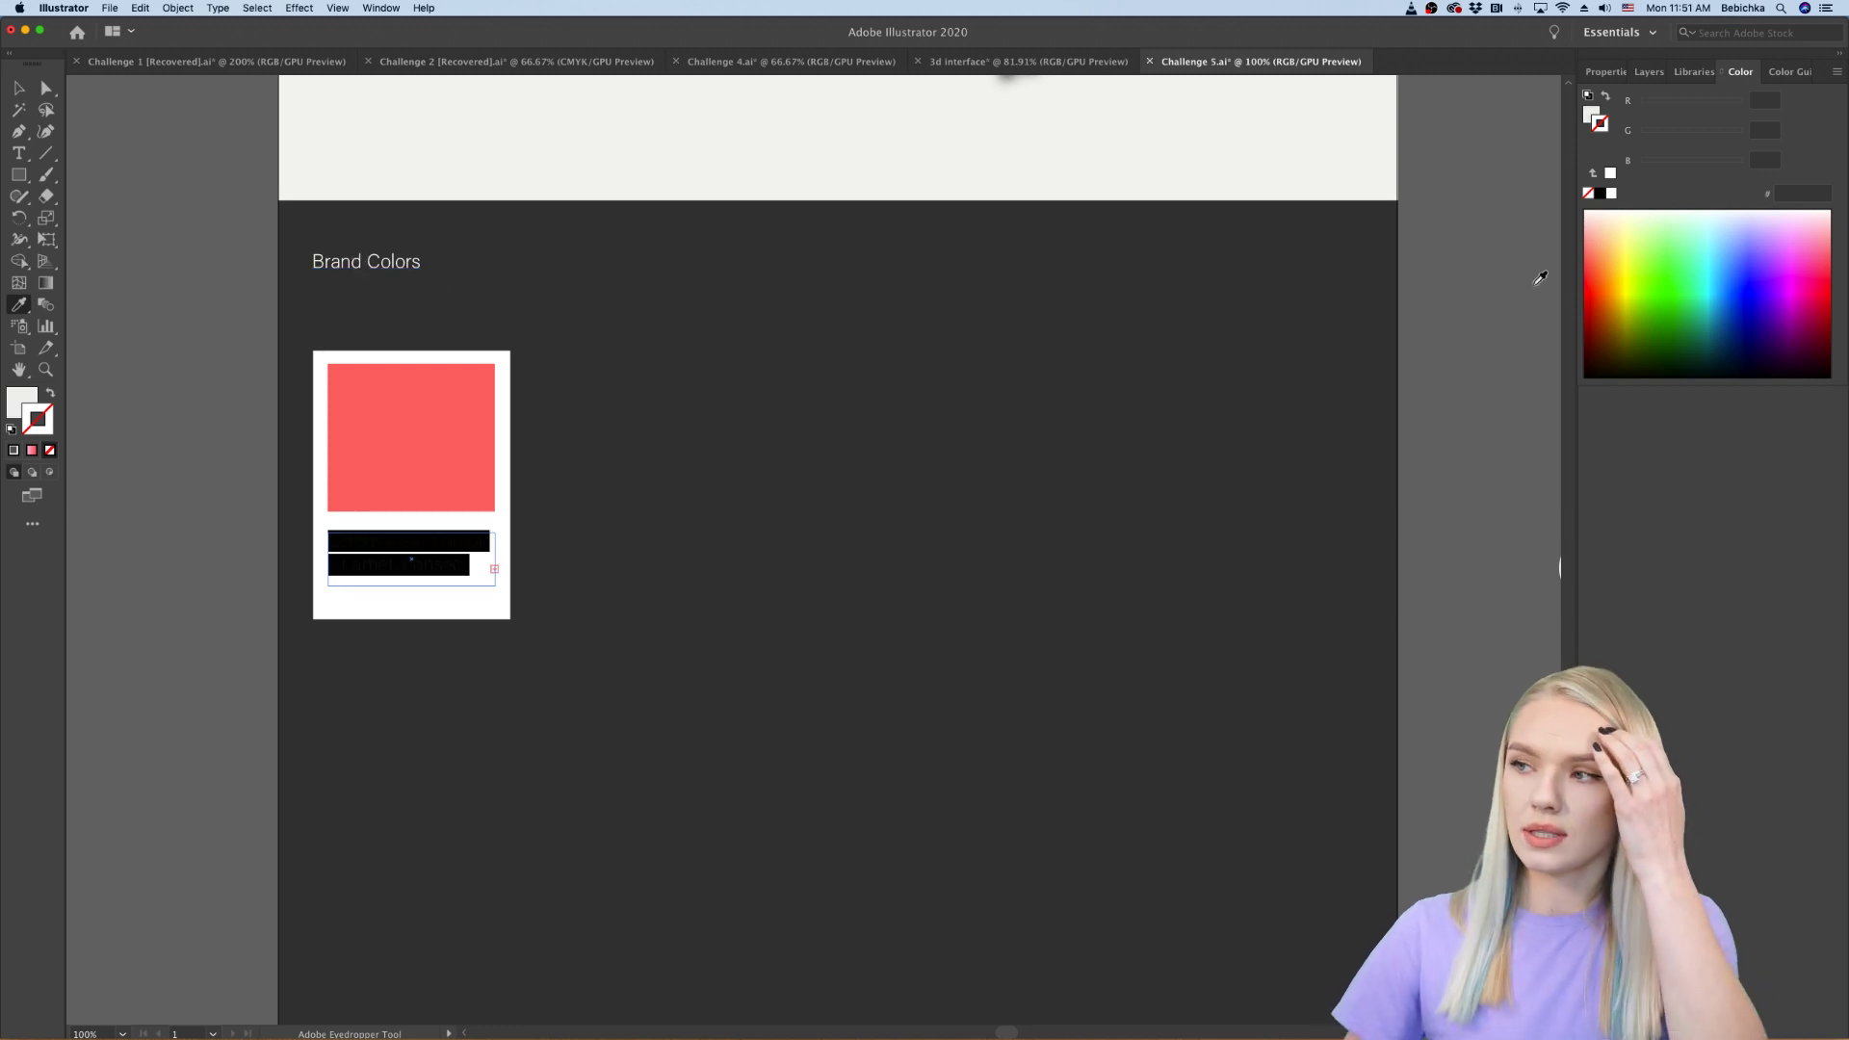
# Step: Set the card's placeholder text to 9 pt and its fill to black (000000)
pyautogui.click(1605, 71)
pyautogui.click(1715, 470)
pyautogui.click(1741, 573)
pyautogui.doubleClick(13, 398)
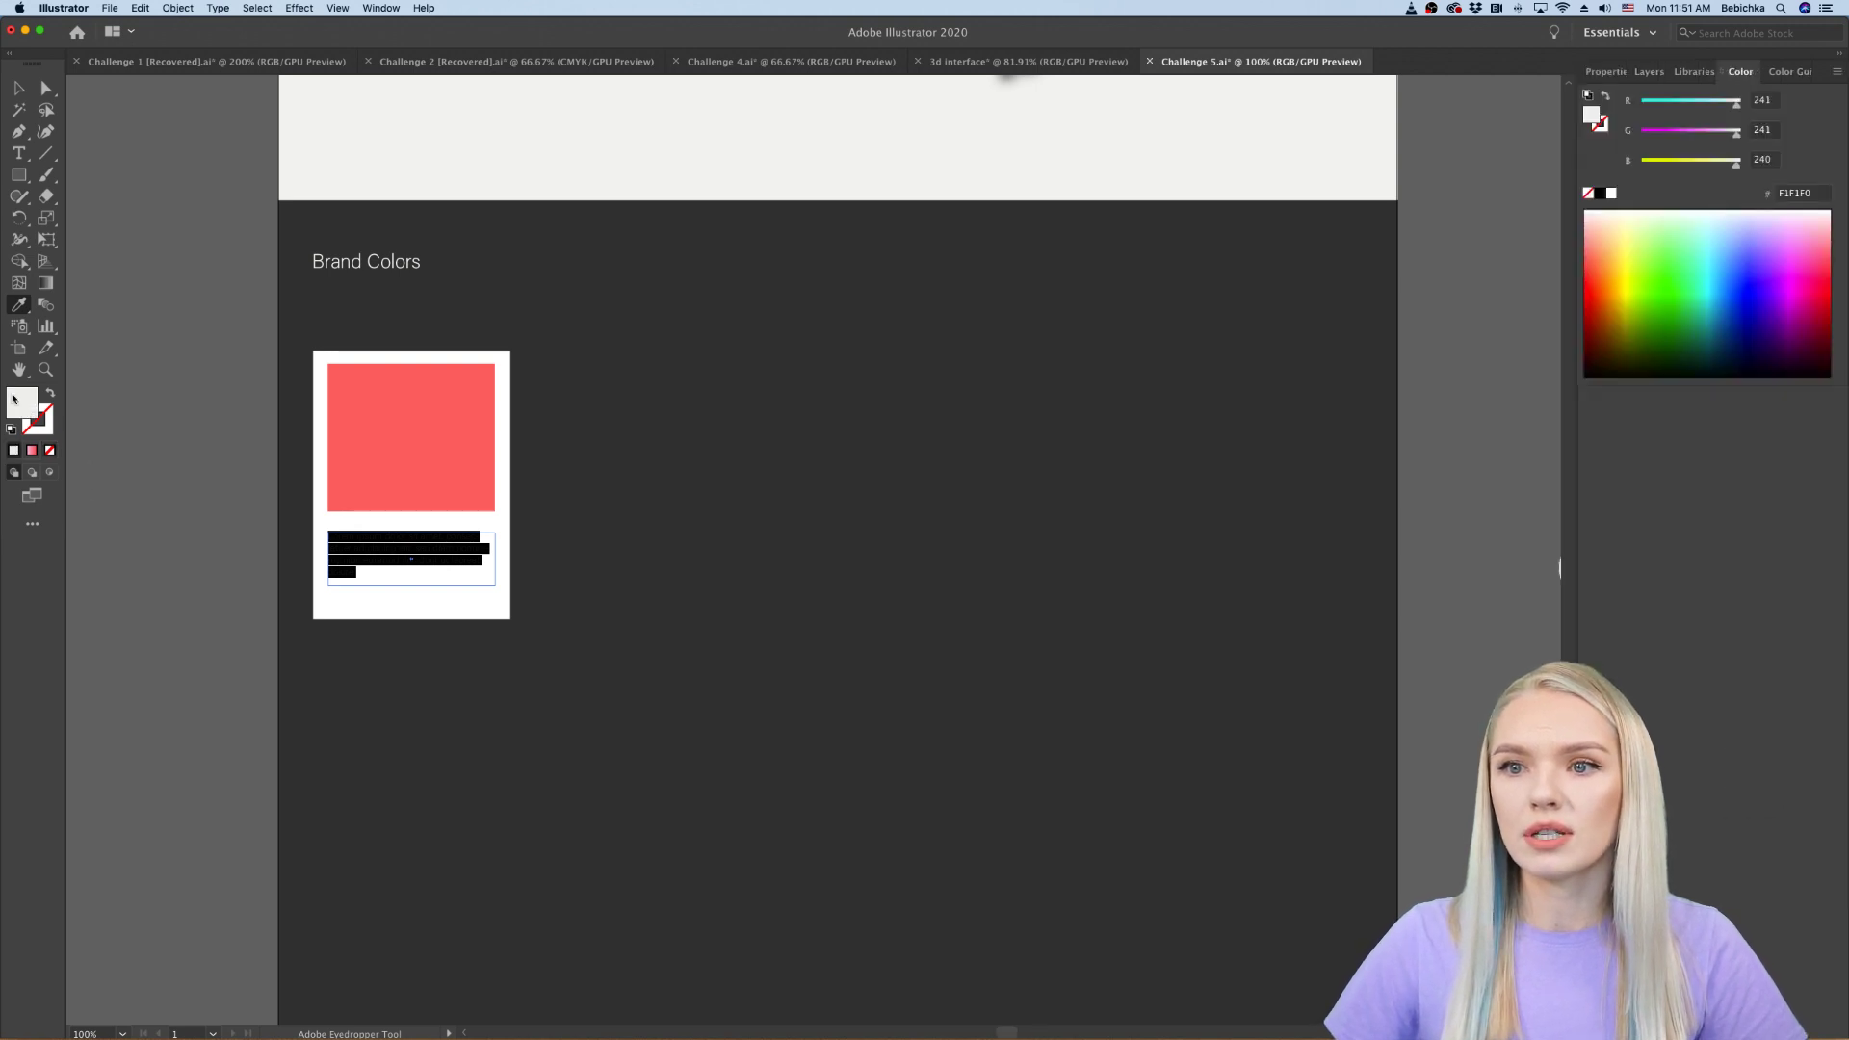
pyautogui.moveTo(712, 479); pyautogui.dragTo(686, 428)
pyautogui.moveTo(674, 661); pyautogui.dragTo(682, 641)
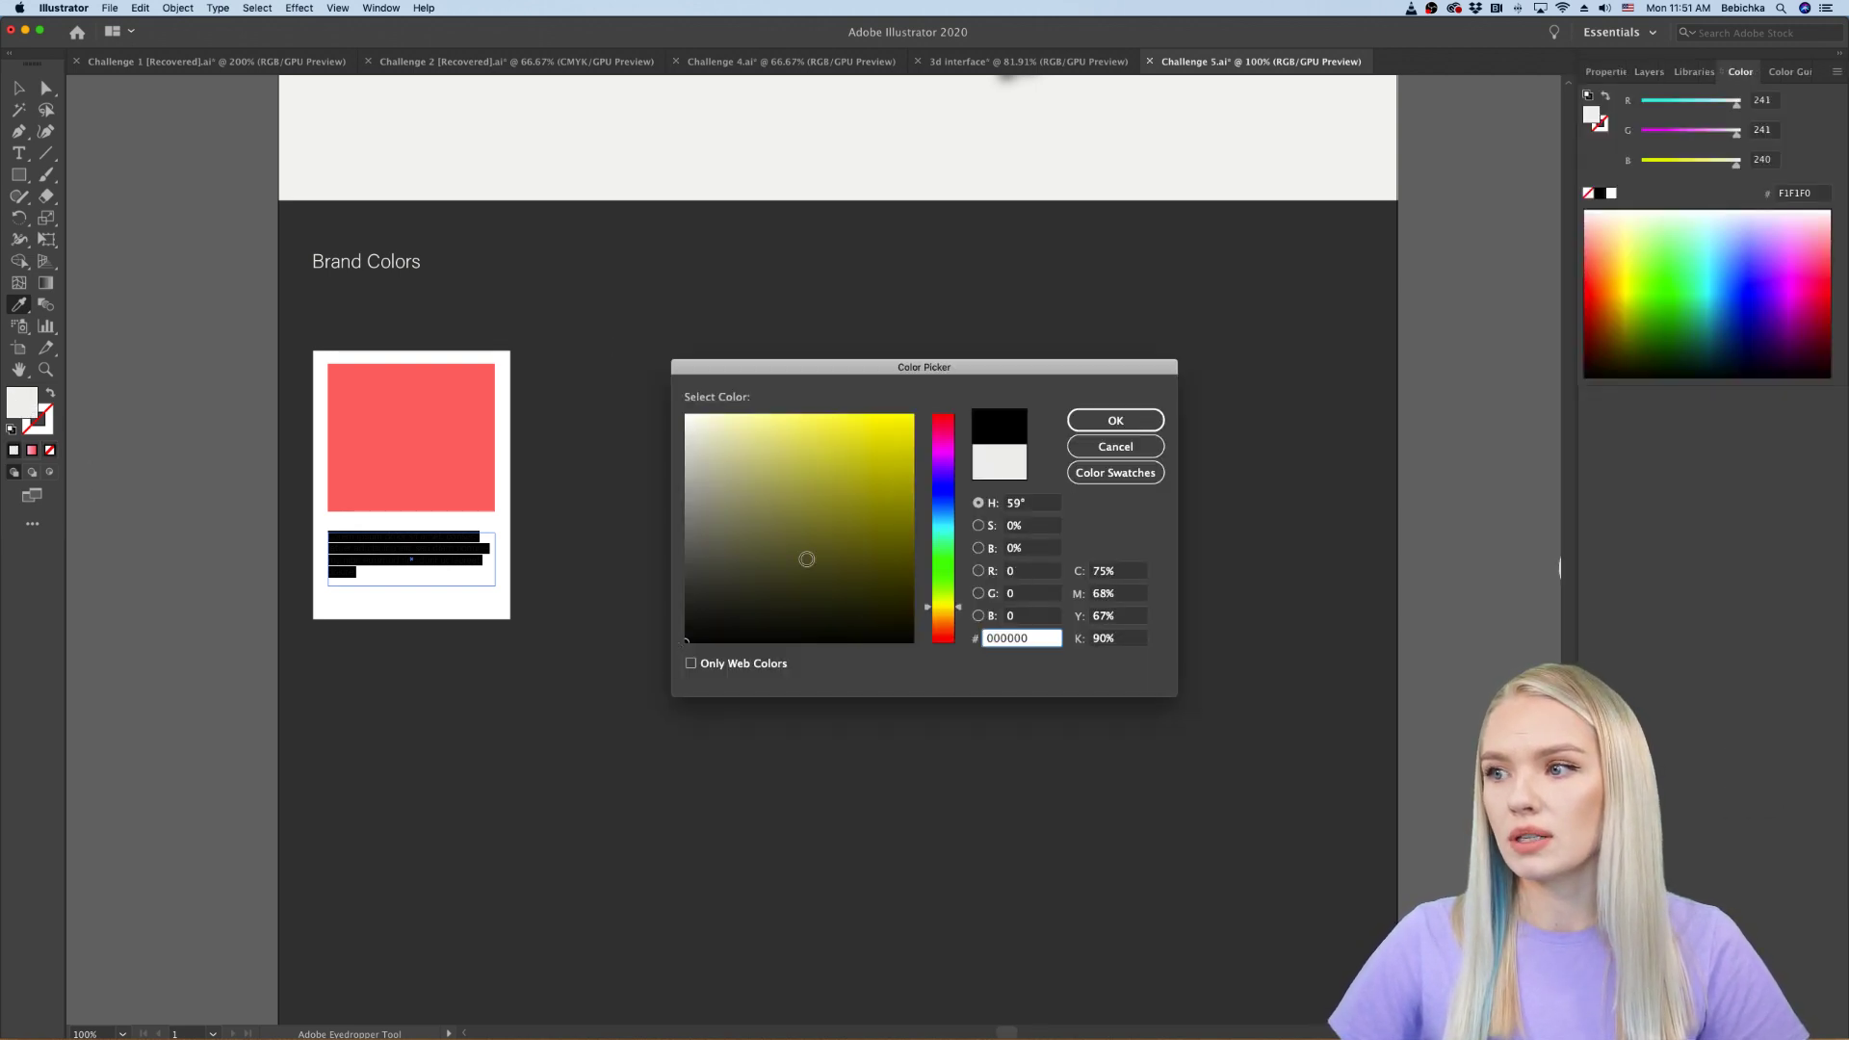
pyautogui.click(1115, 421)
pyautogui.click(18, 88)
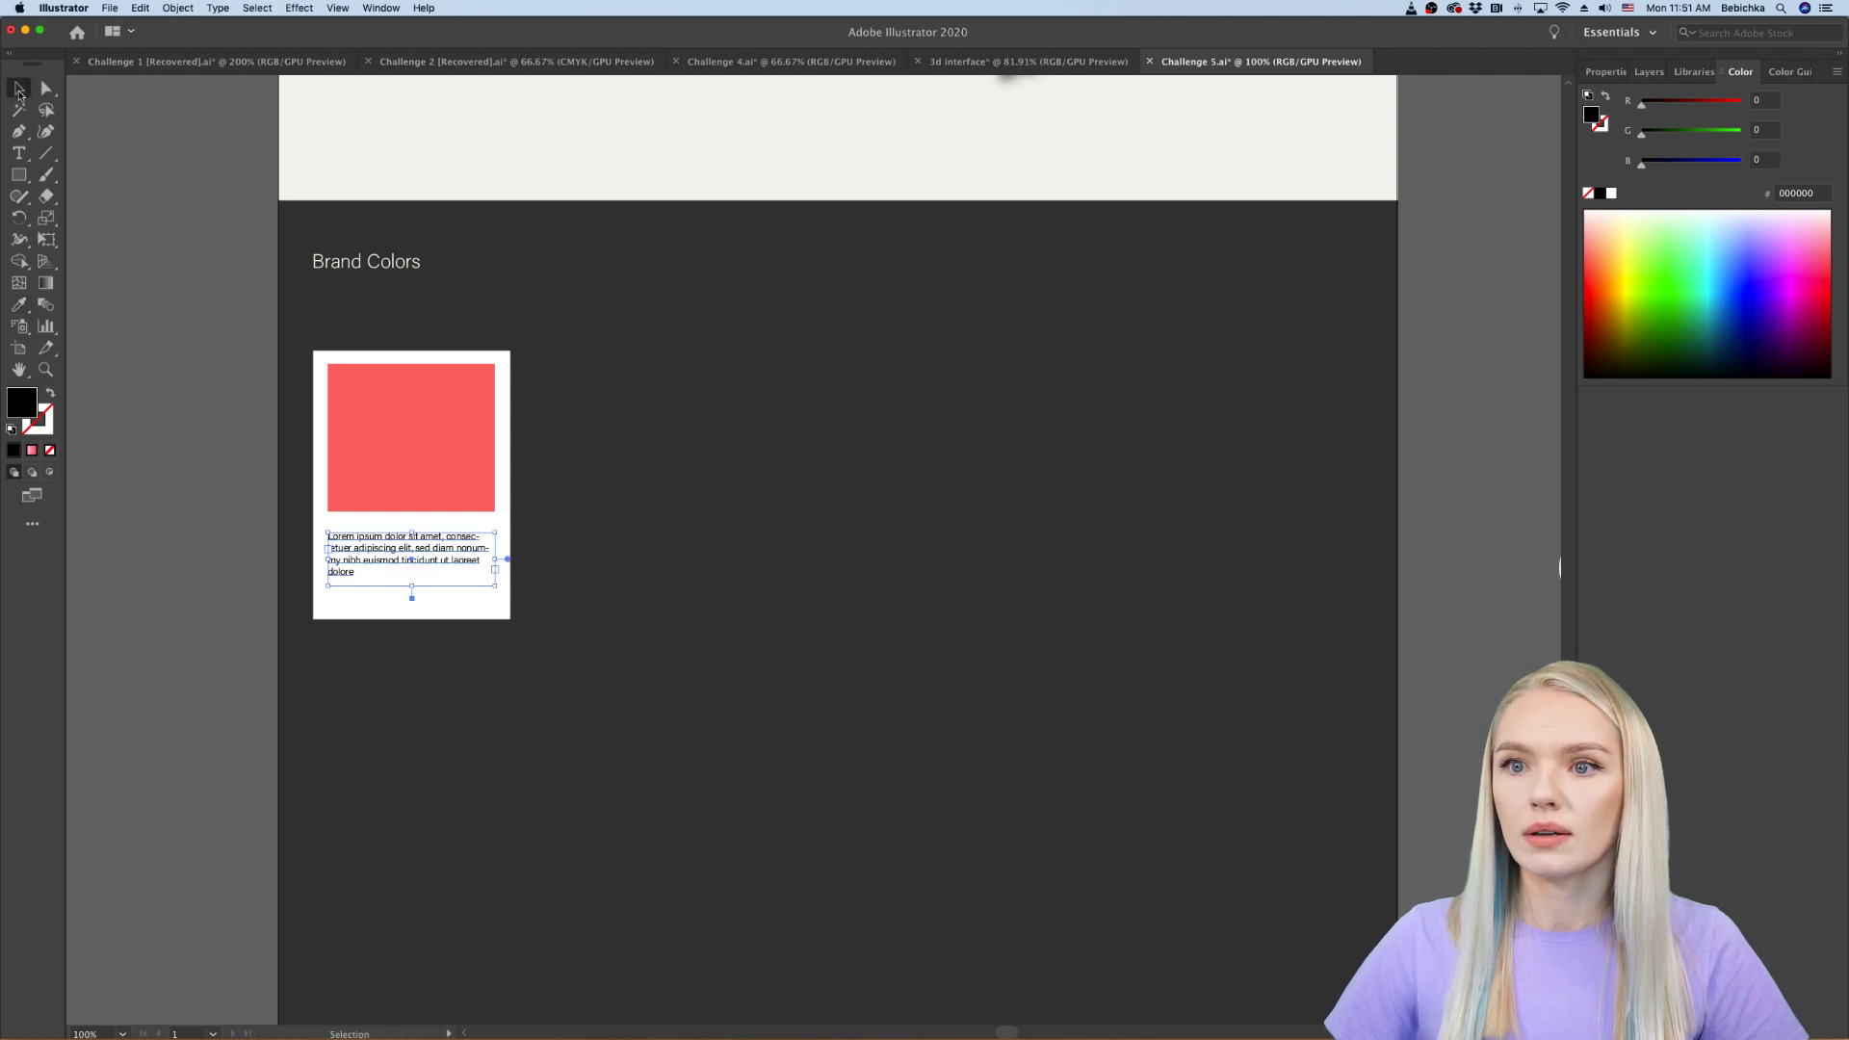
# Step: Look up the coral rectangle's hex code and replace the card's placeholder text with #FF5A5A
pyautogui.click(396, 474)
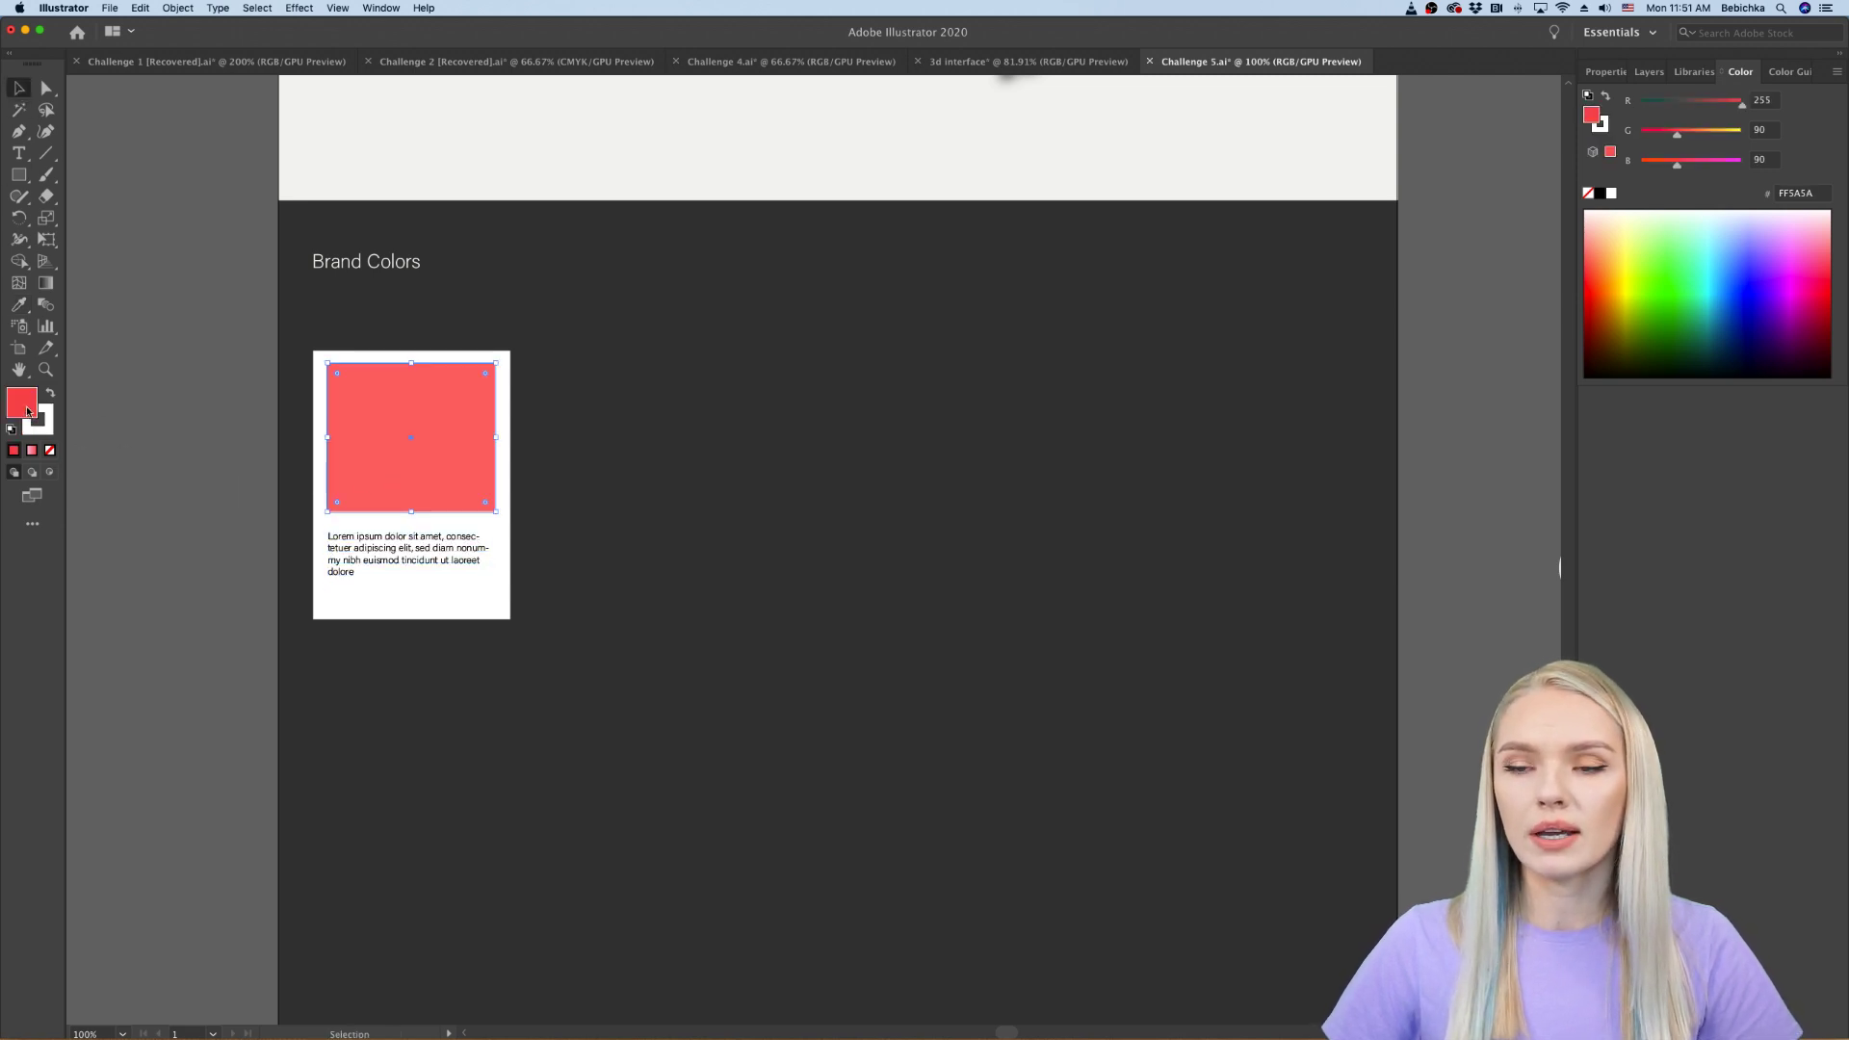
pyautogui.doubleClick(27, 412)
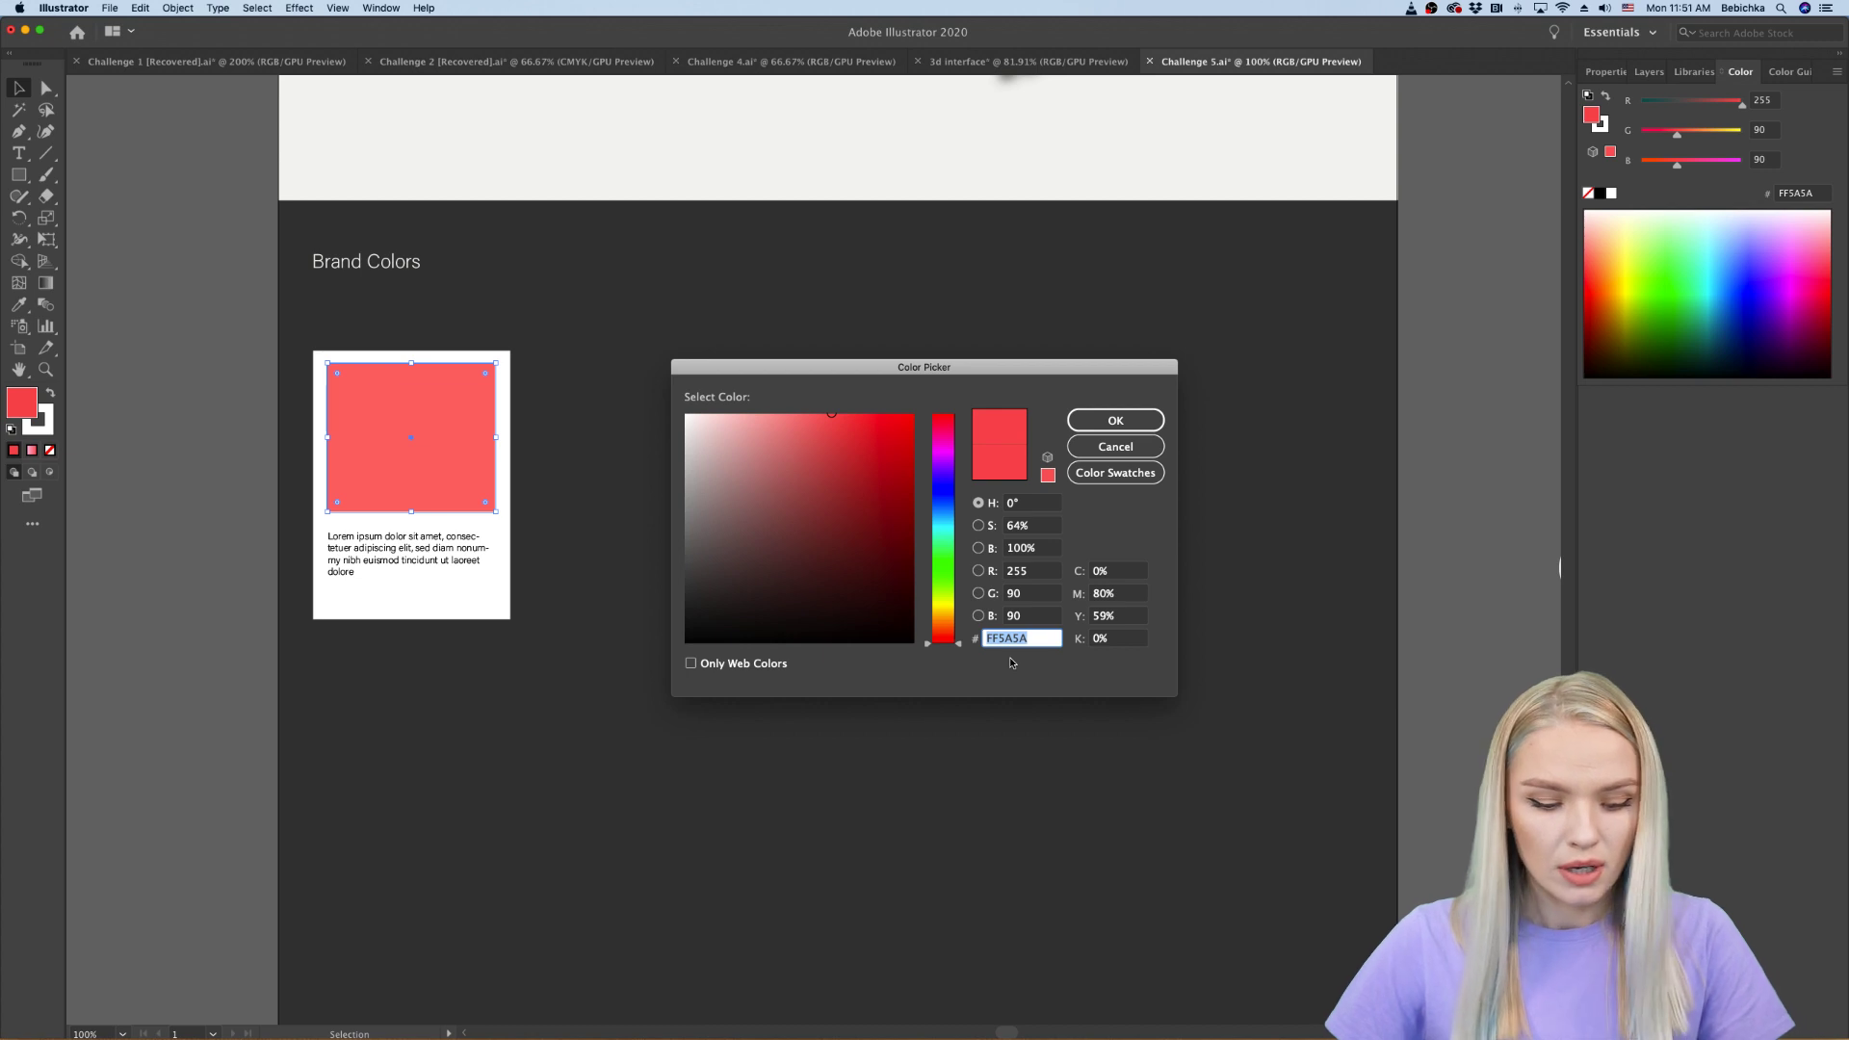
pyautogui.click(1115, 420)
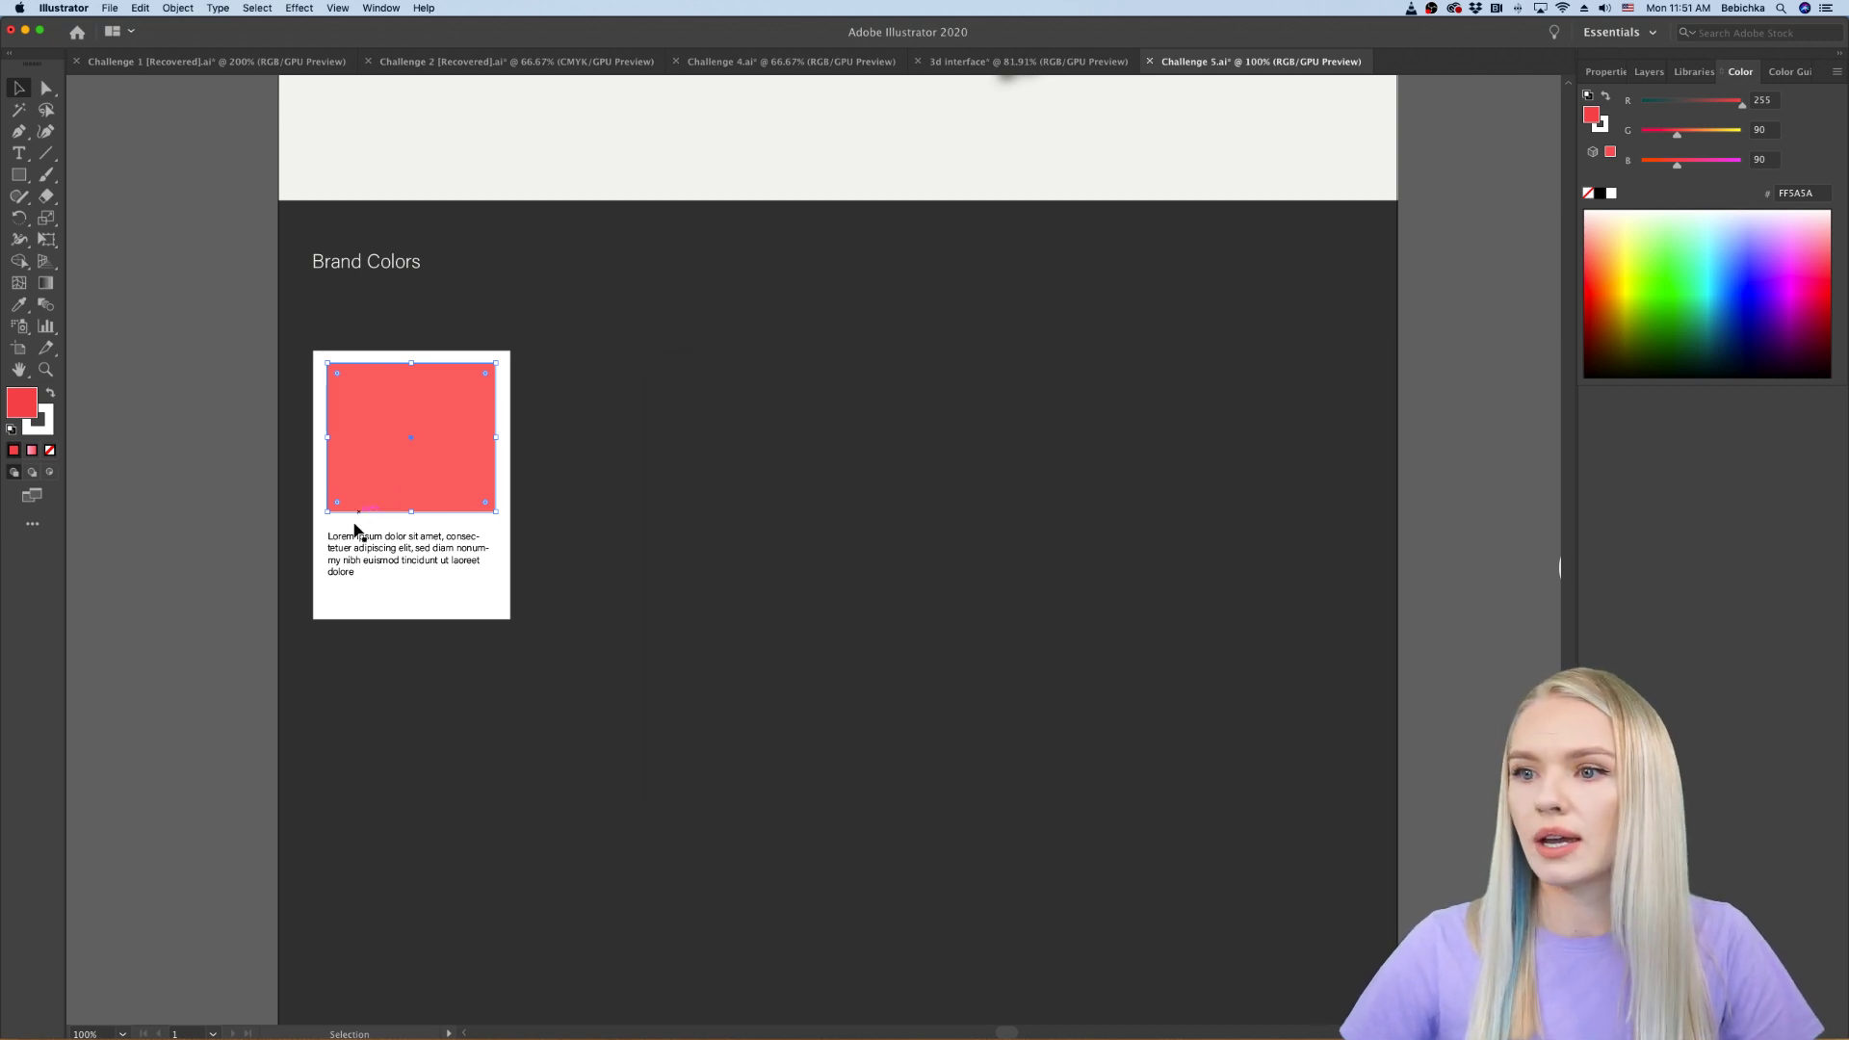
pyautogui.click(359, 549)
pyautogui.tripleClick(364, 551)
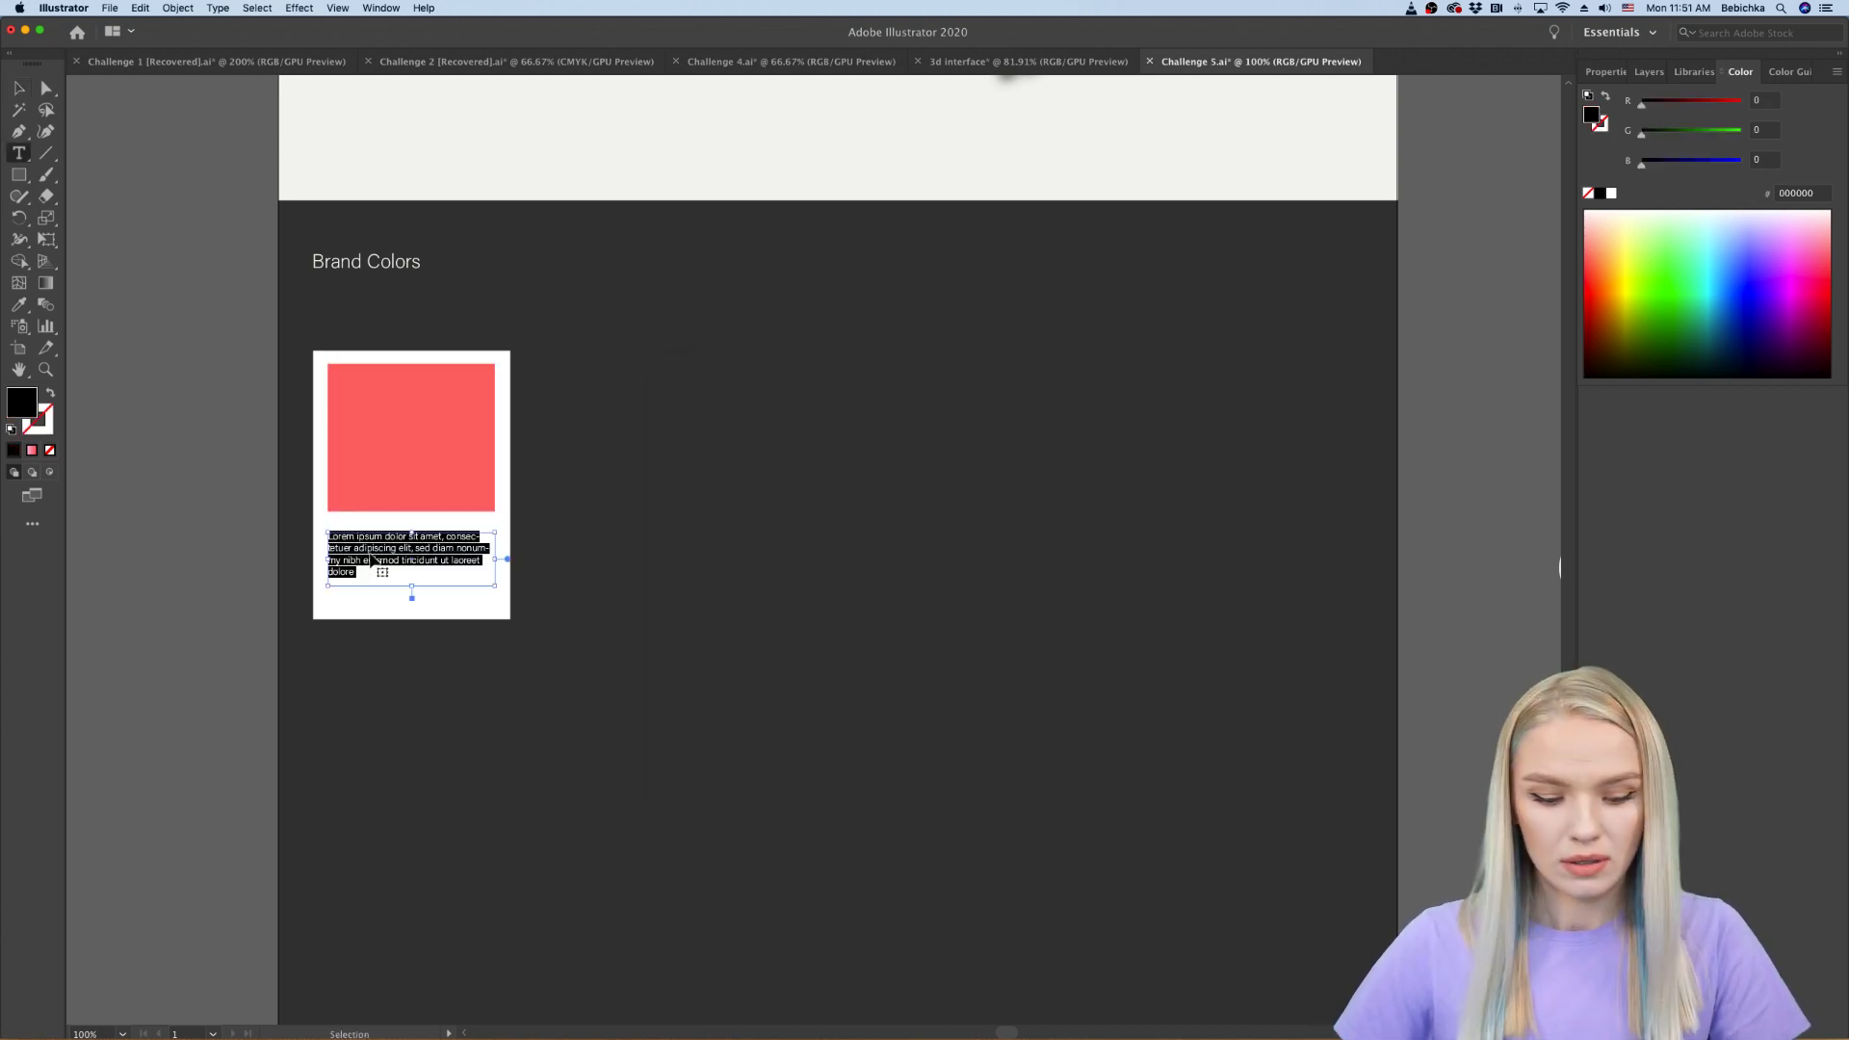
pyautogui.write('FF5A5A')
pyautogui.scroll(4, 349, 548)
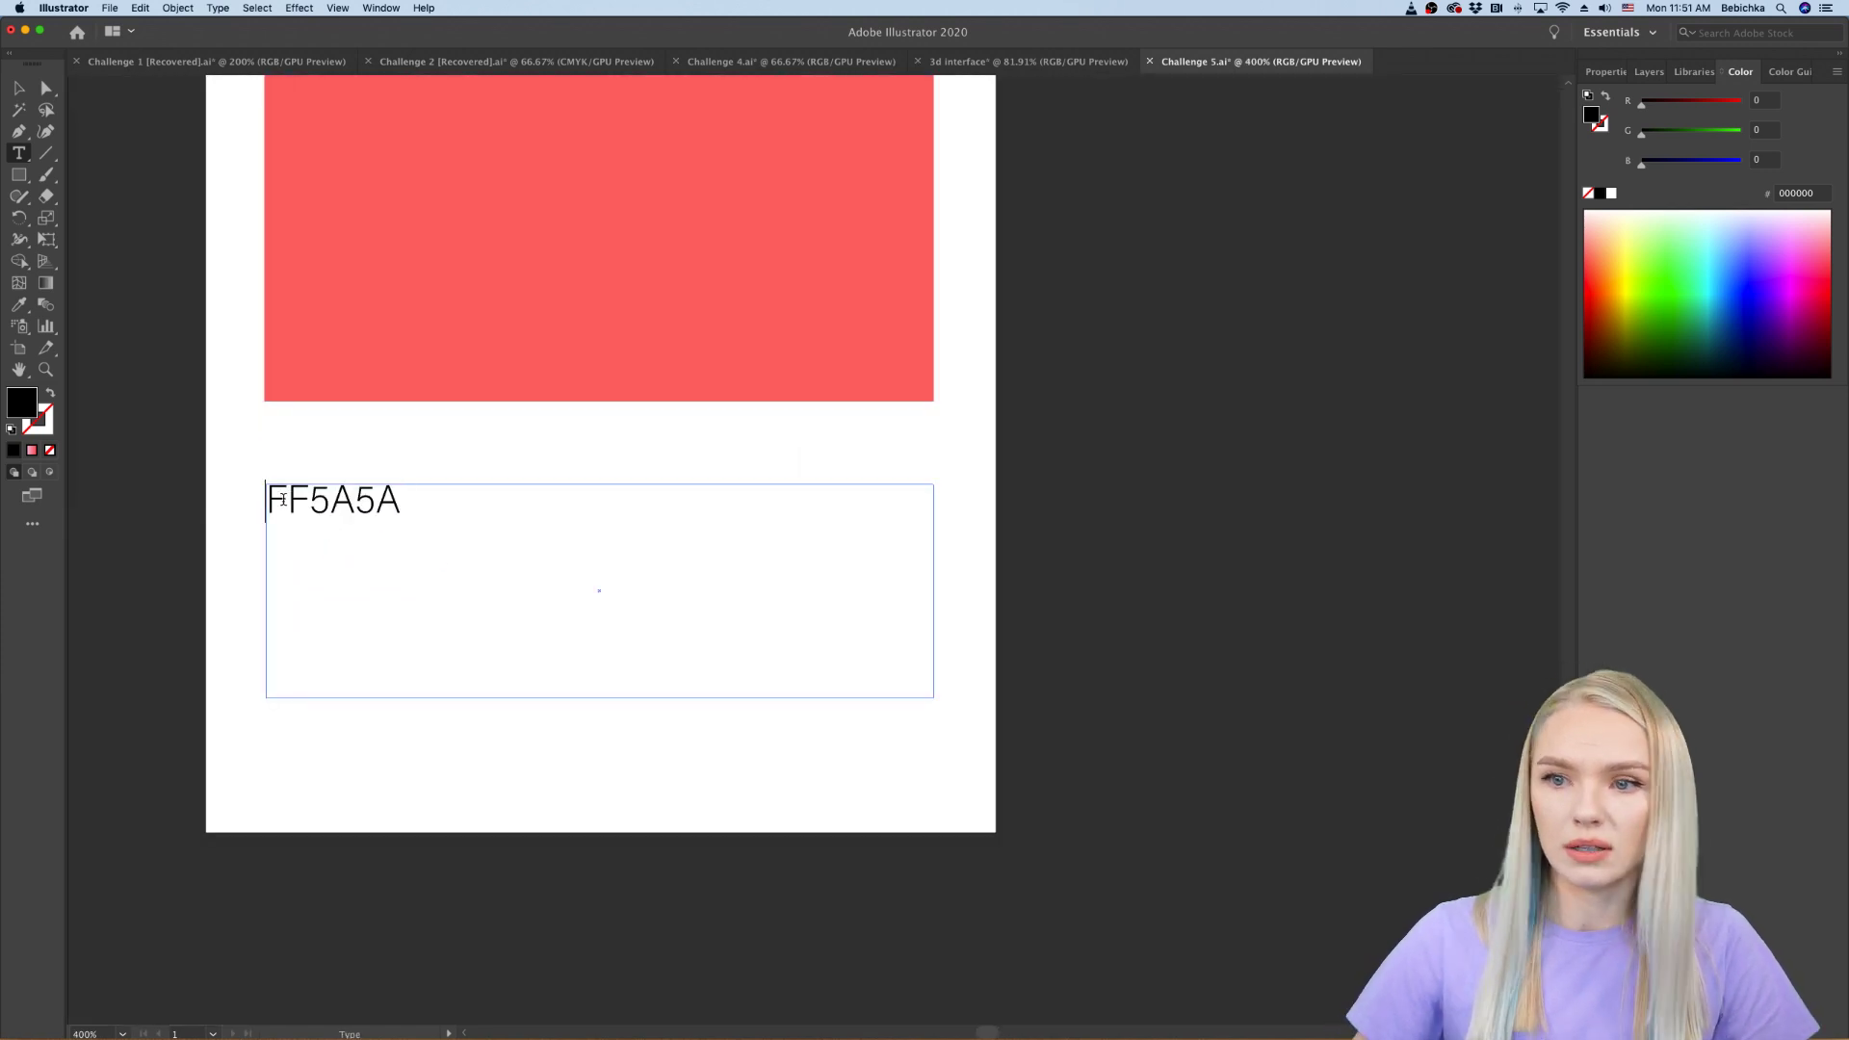
pyautogui.write('#')
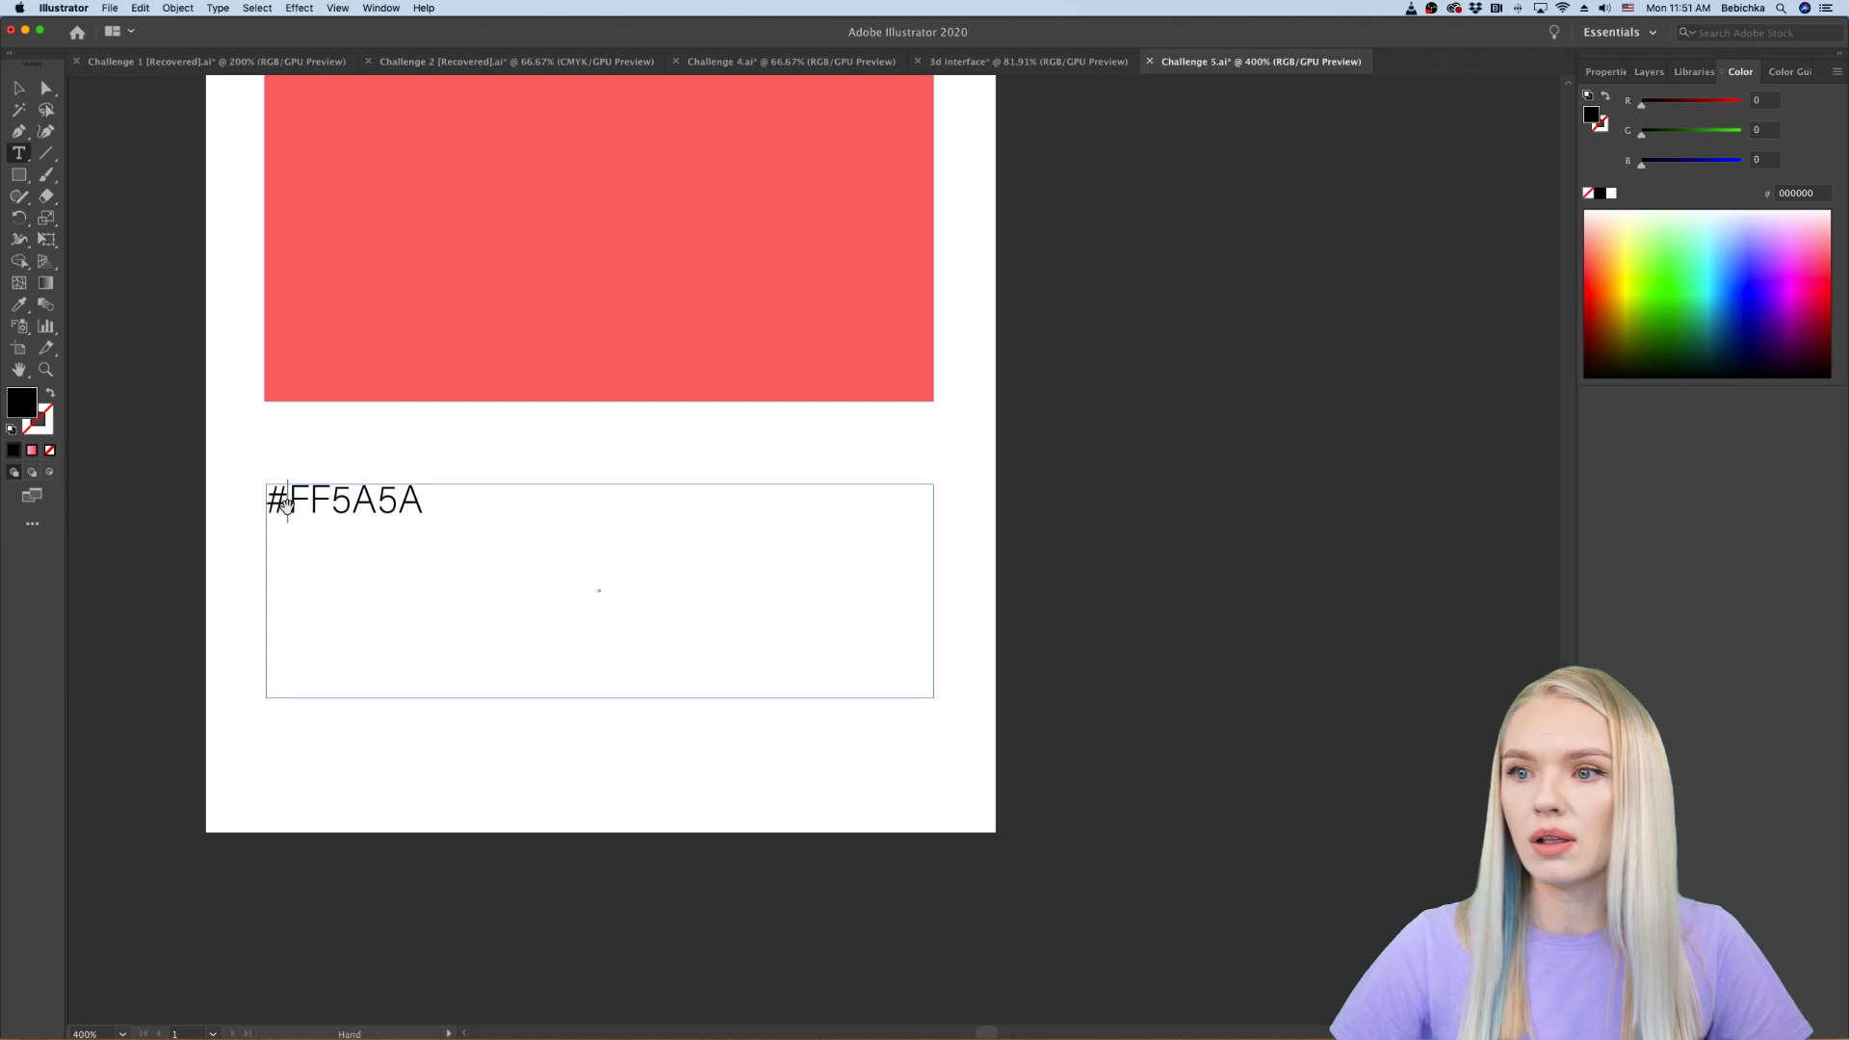
# Step: Set the font size of the #FF5A5A label to 17 pt
pyautogui.scroll(-1, 283, 515)
pyautogui.moveTo(392, 504); pyautogui.dragTo(88, 495)
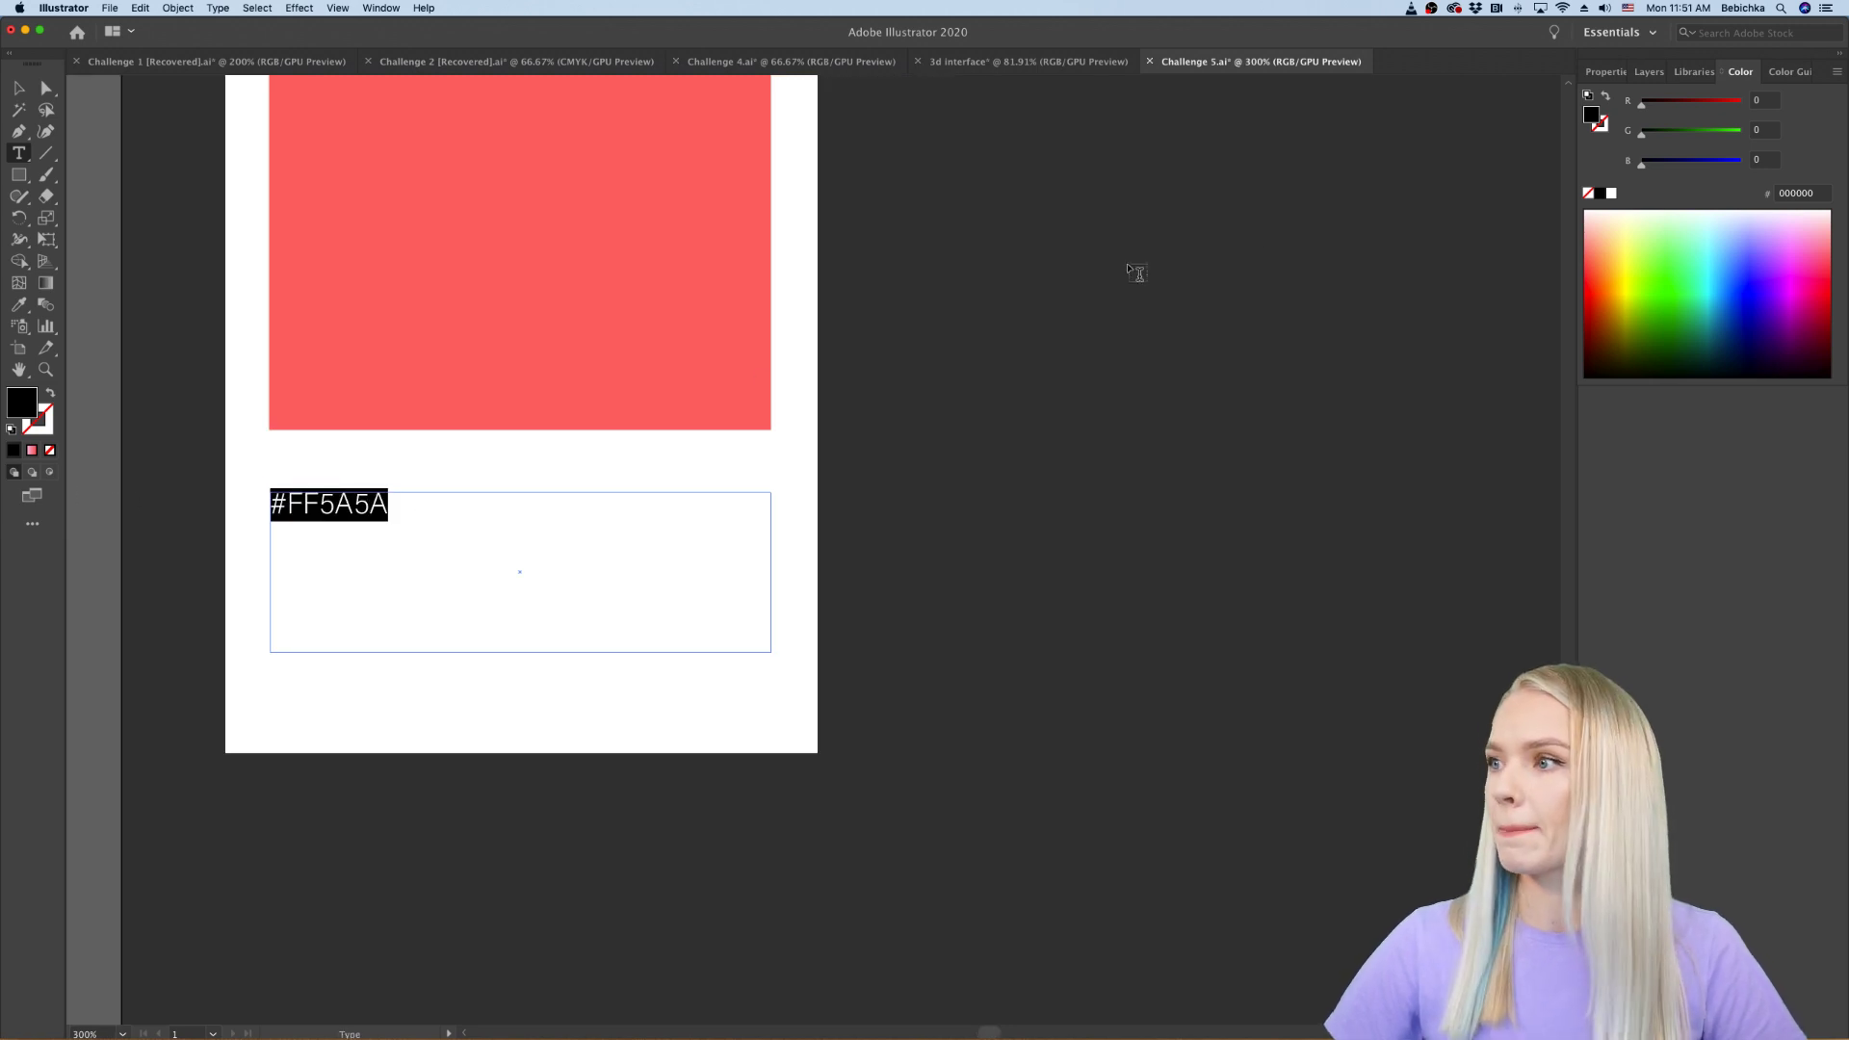
pyautogui.click(1604, 73)
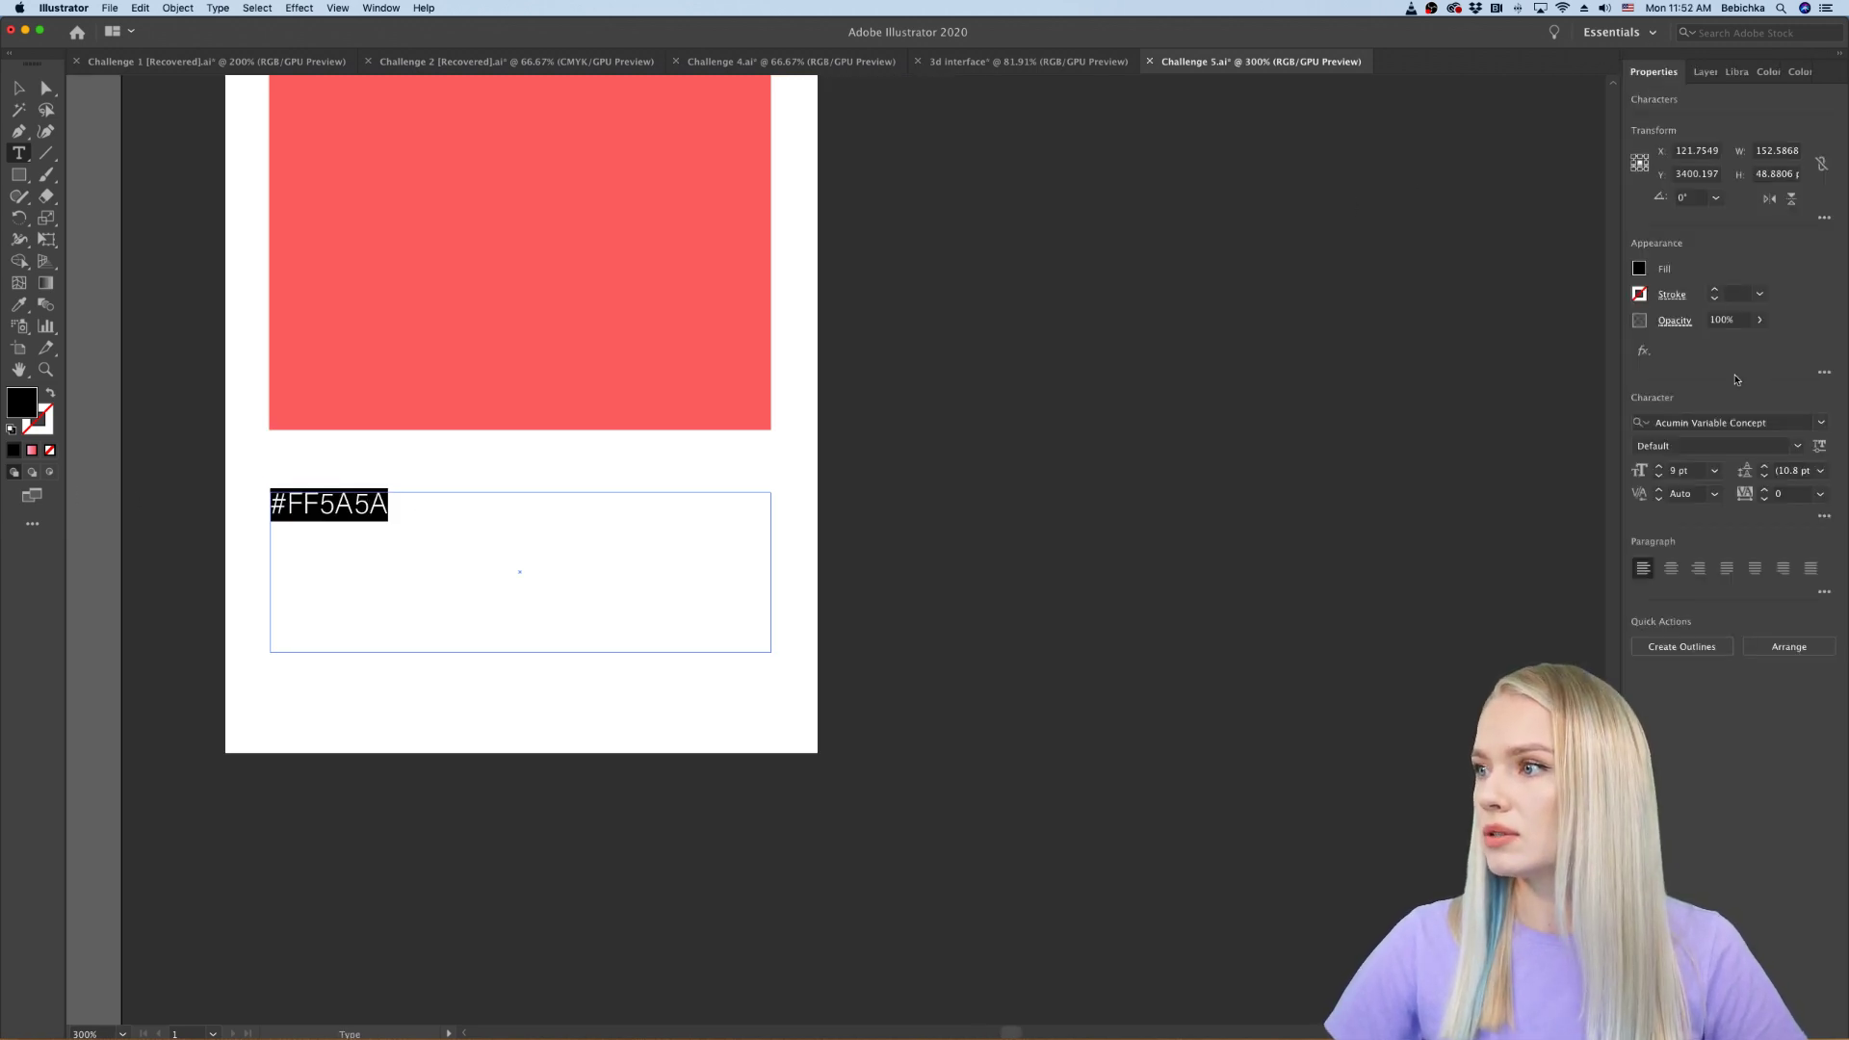
pyautogui.click(1660, 467)
pyautogui.click(1660, 467)
pyautogui.click(1659, 467)
pyautogui.click(1660, 467)
pyautogui.click(1660, 467)
pyautogui.click(1660, 467)
pyautogui.click(1659, 467)
pyautogui.click(1659, 467)
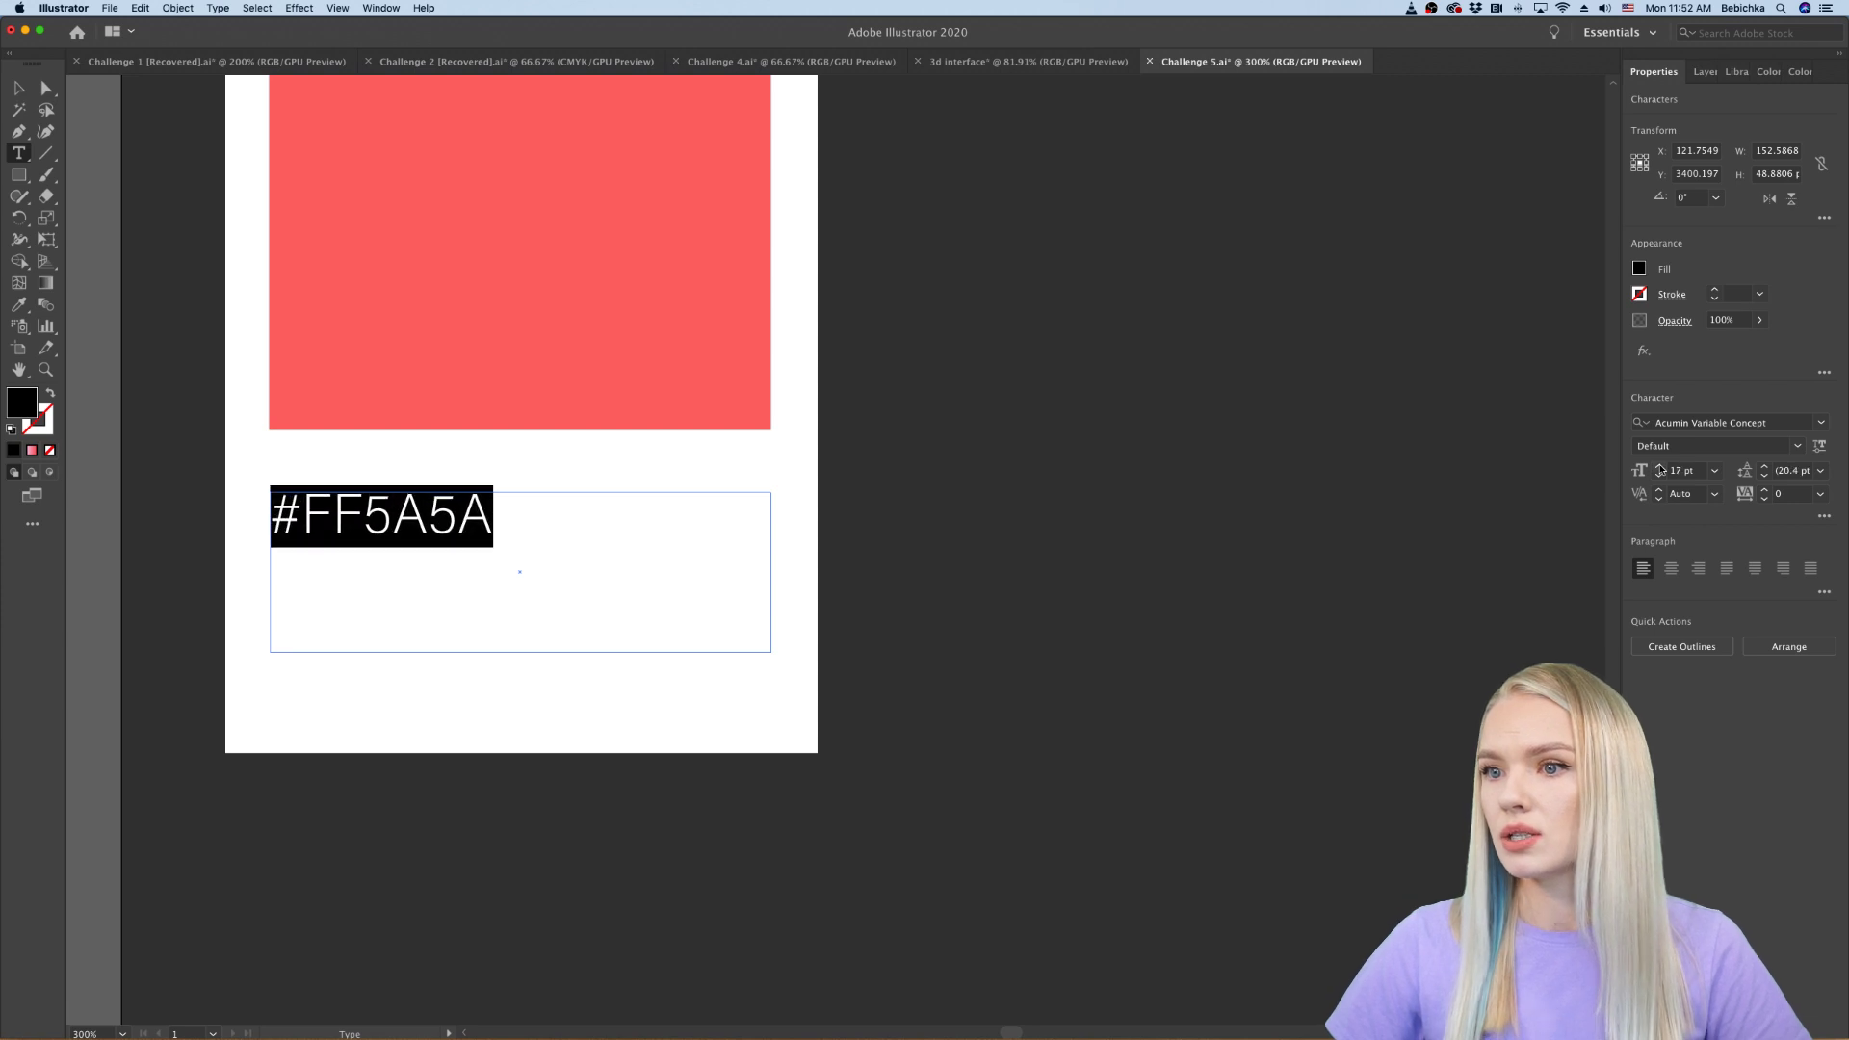
# Step: Set the font style of the #FF5A5A label to Bold and deselect it
pyautogui.click(1797, 446)
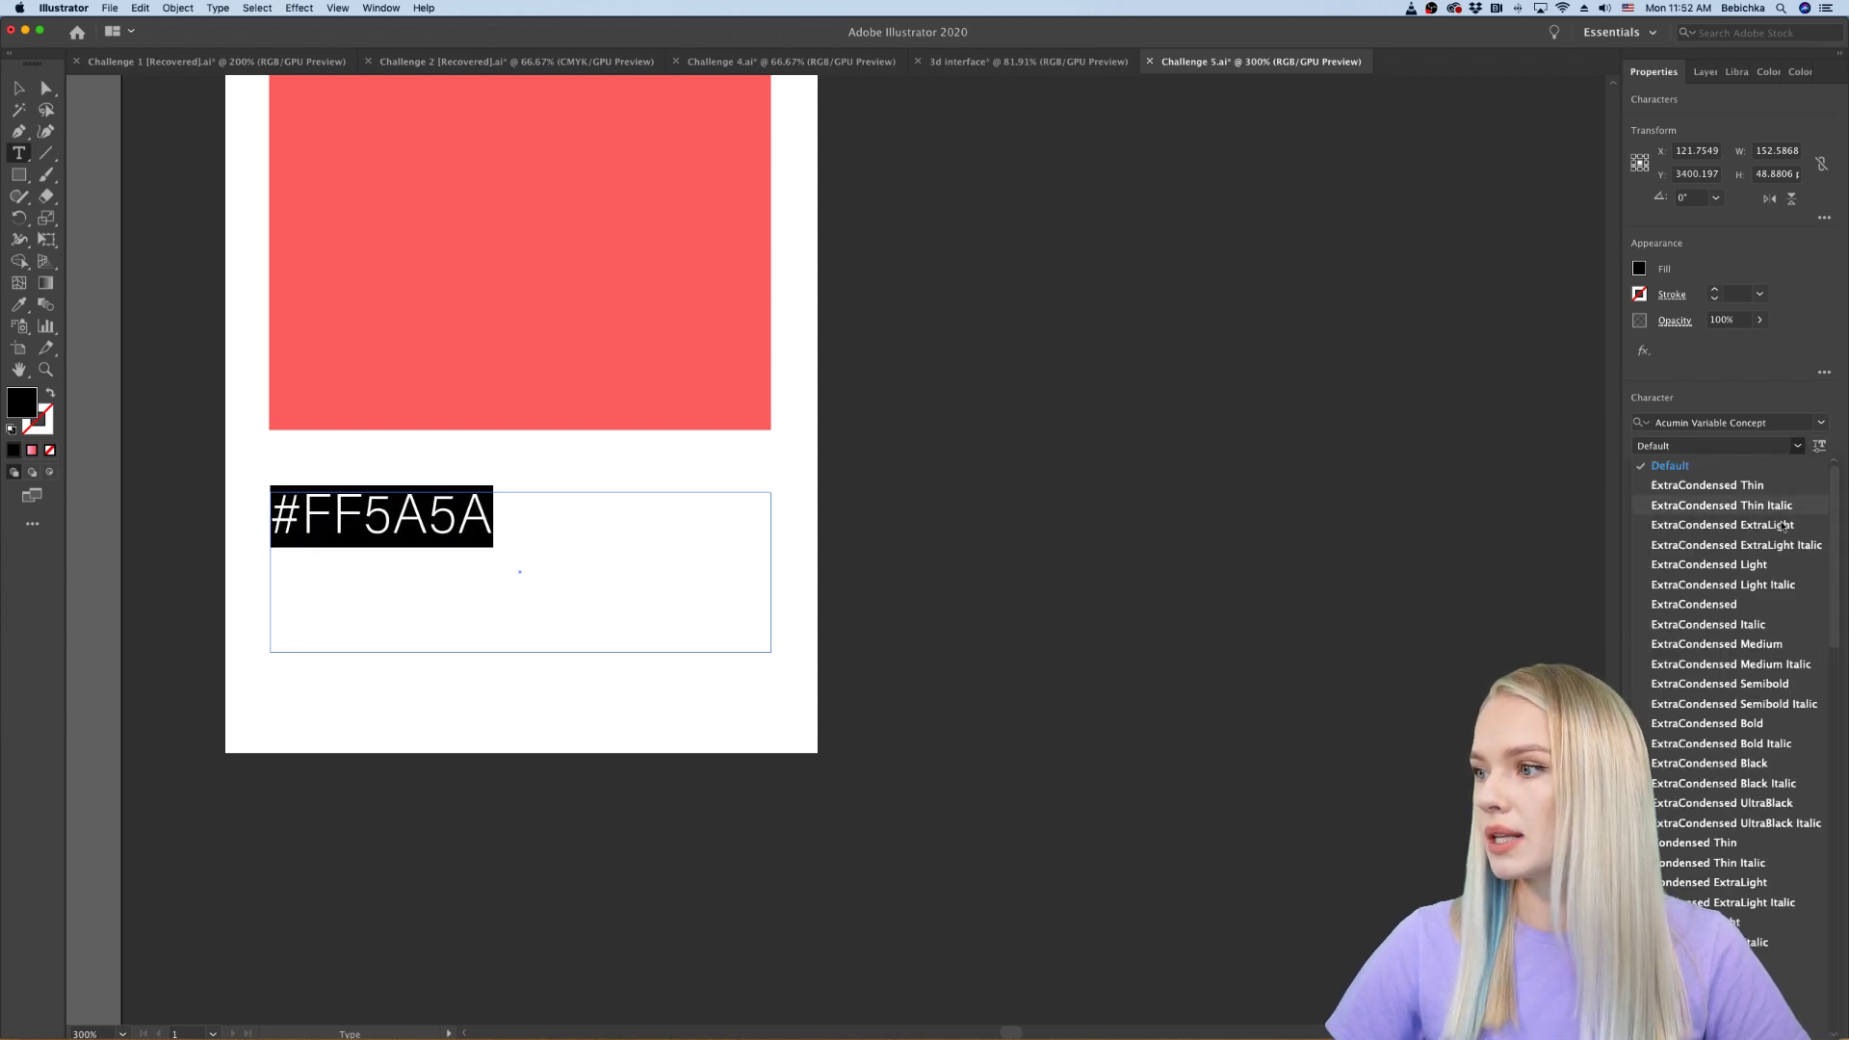
pyautogui.scroll(-10, 1696, 733)
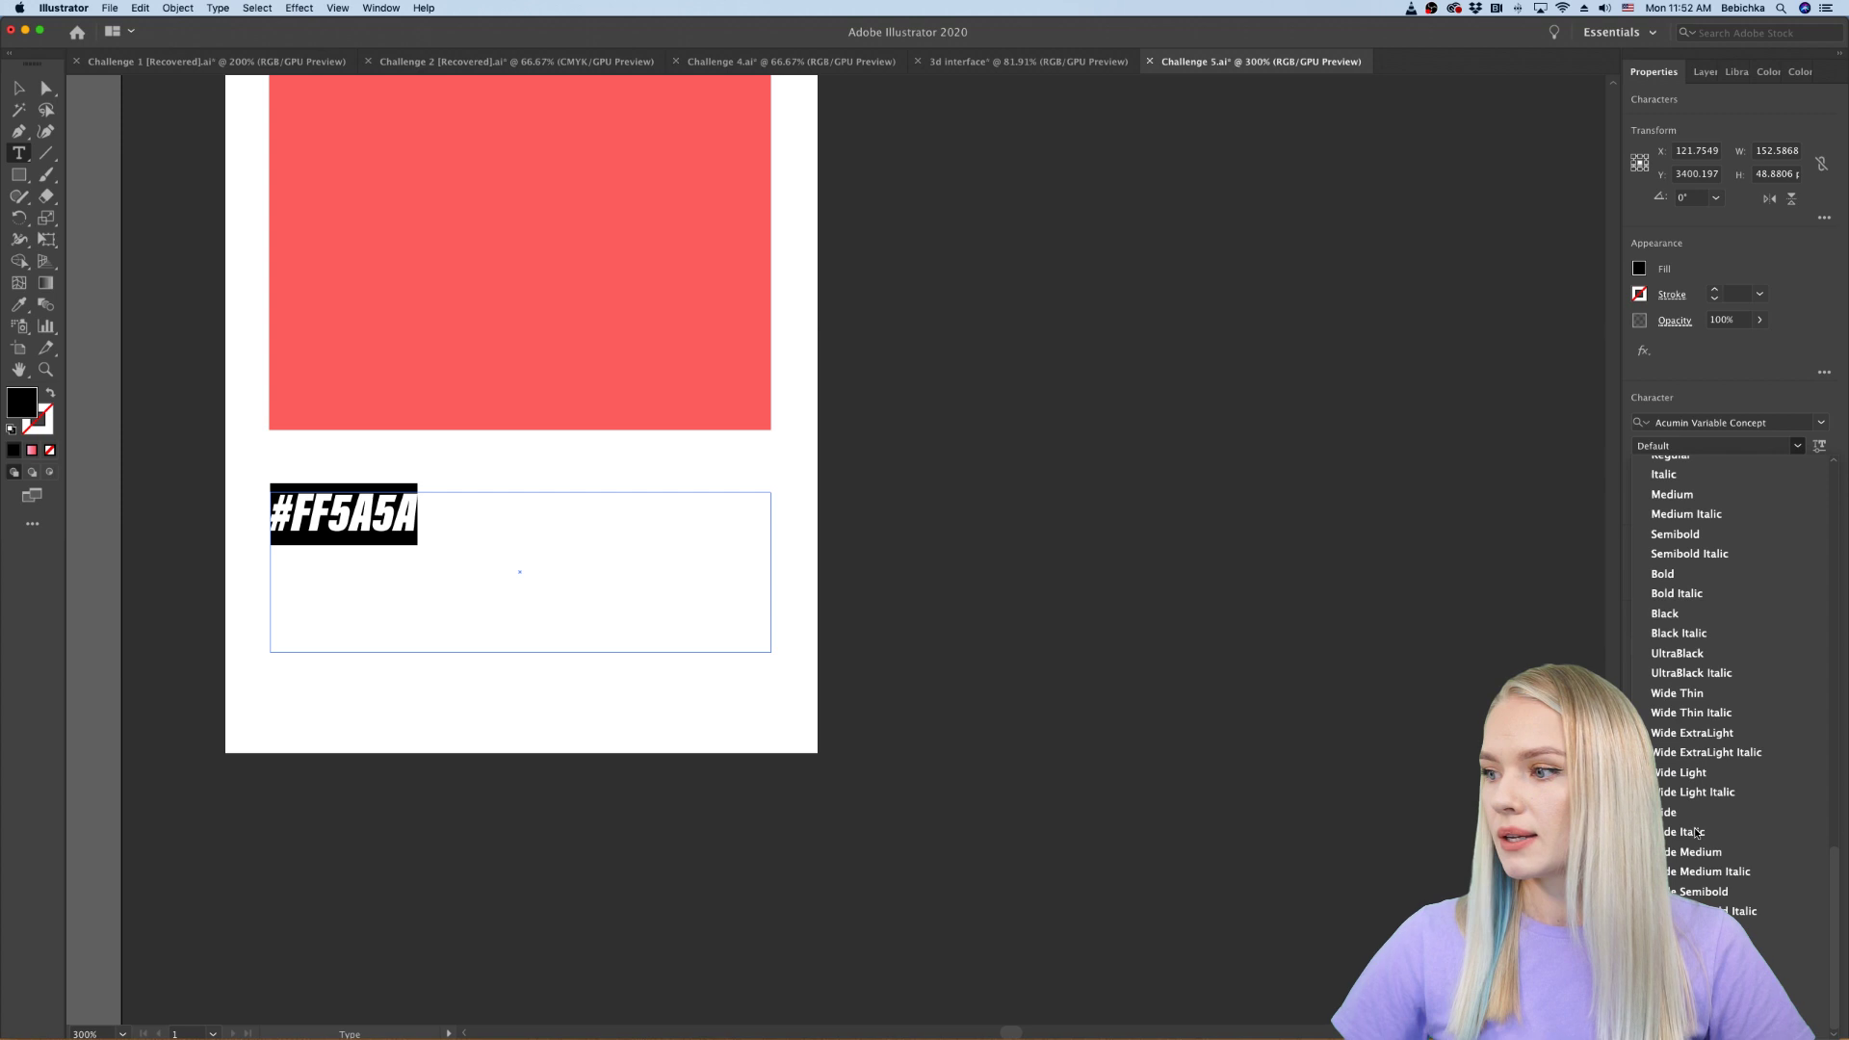
pyautogui.click(1663, 574)
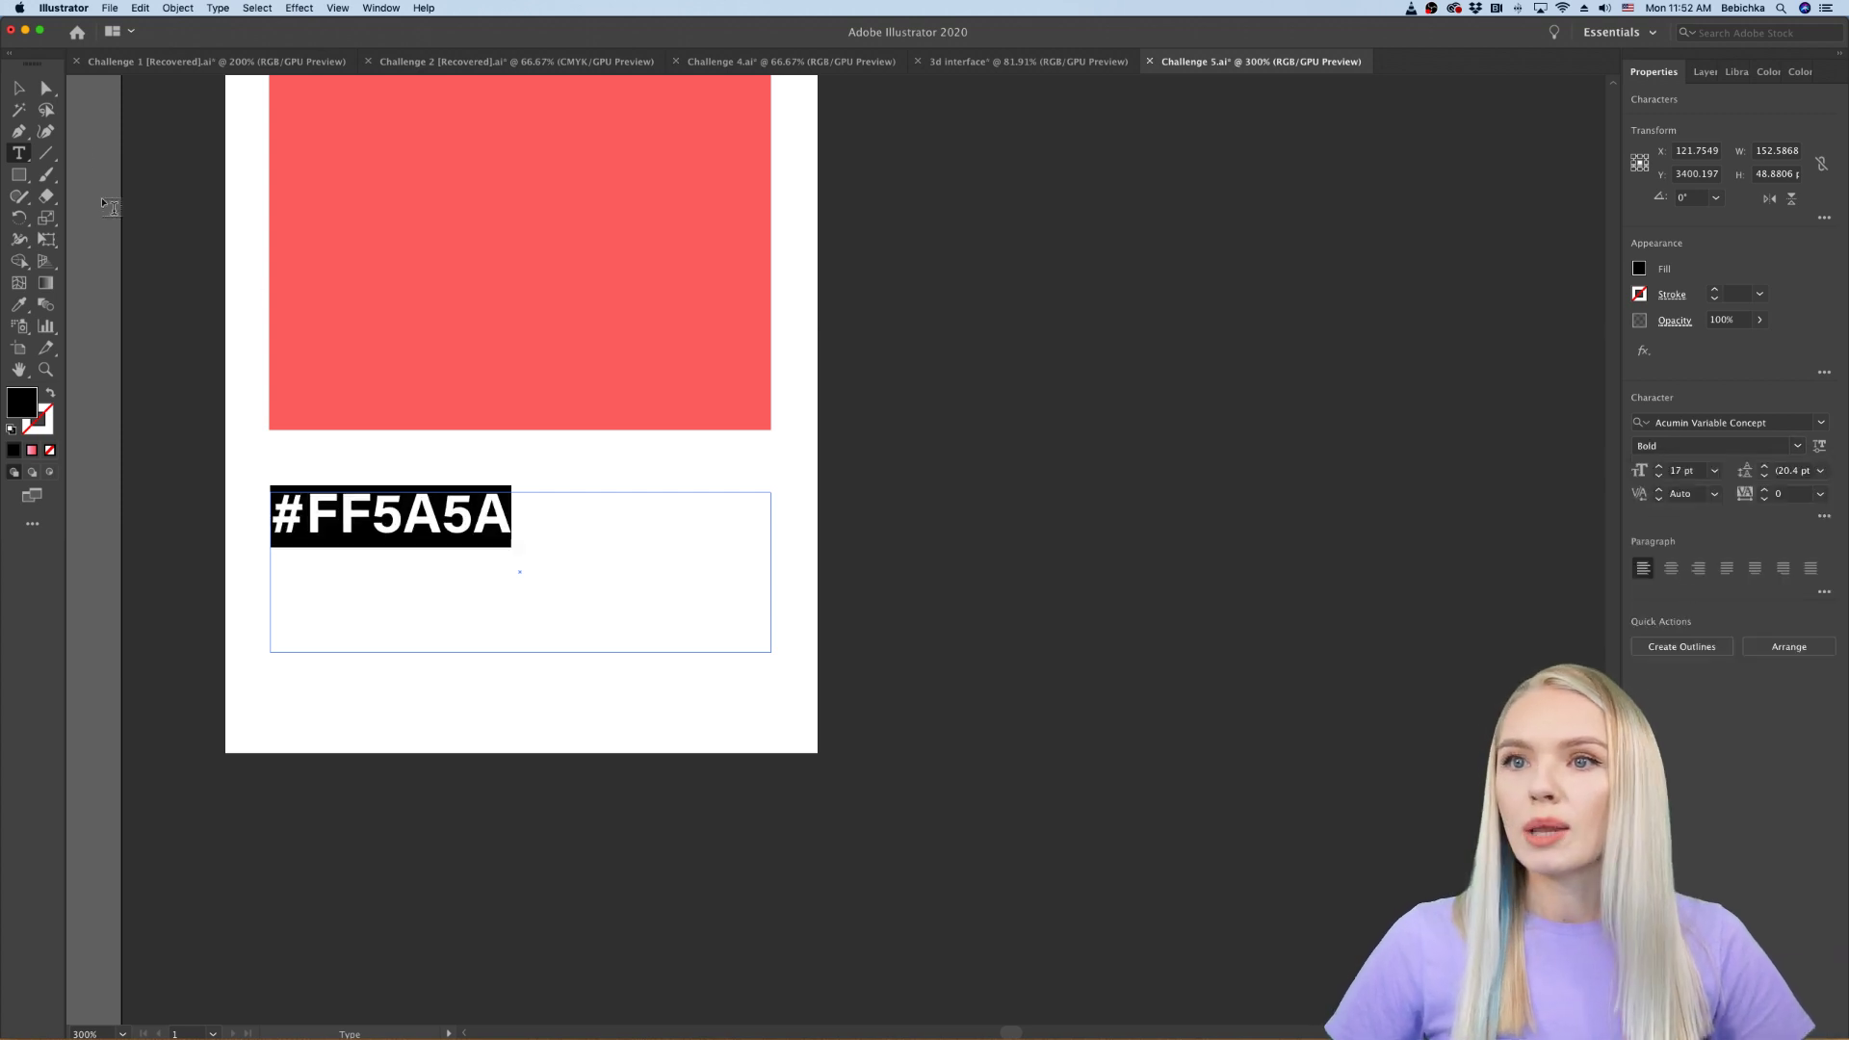
pyautogui.click(18, 87)
pyautogui.click(75, 249)
# Step: Unlock all locked objects in the document
pyautogui.scroll(-3, 136, 425)
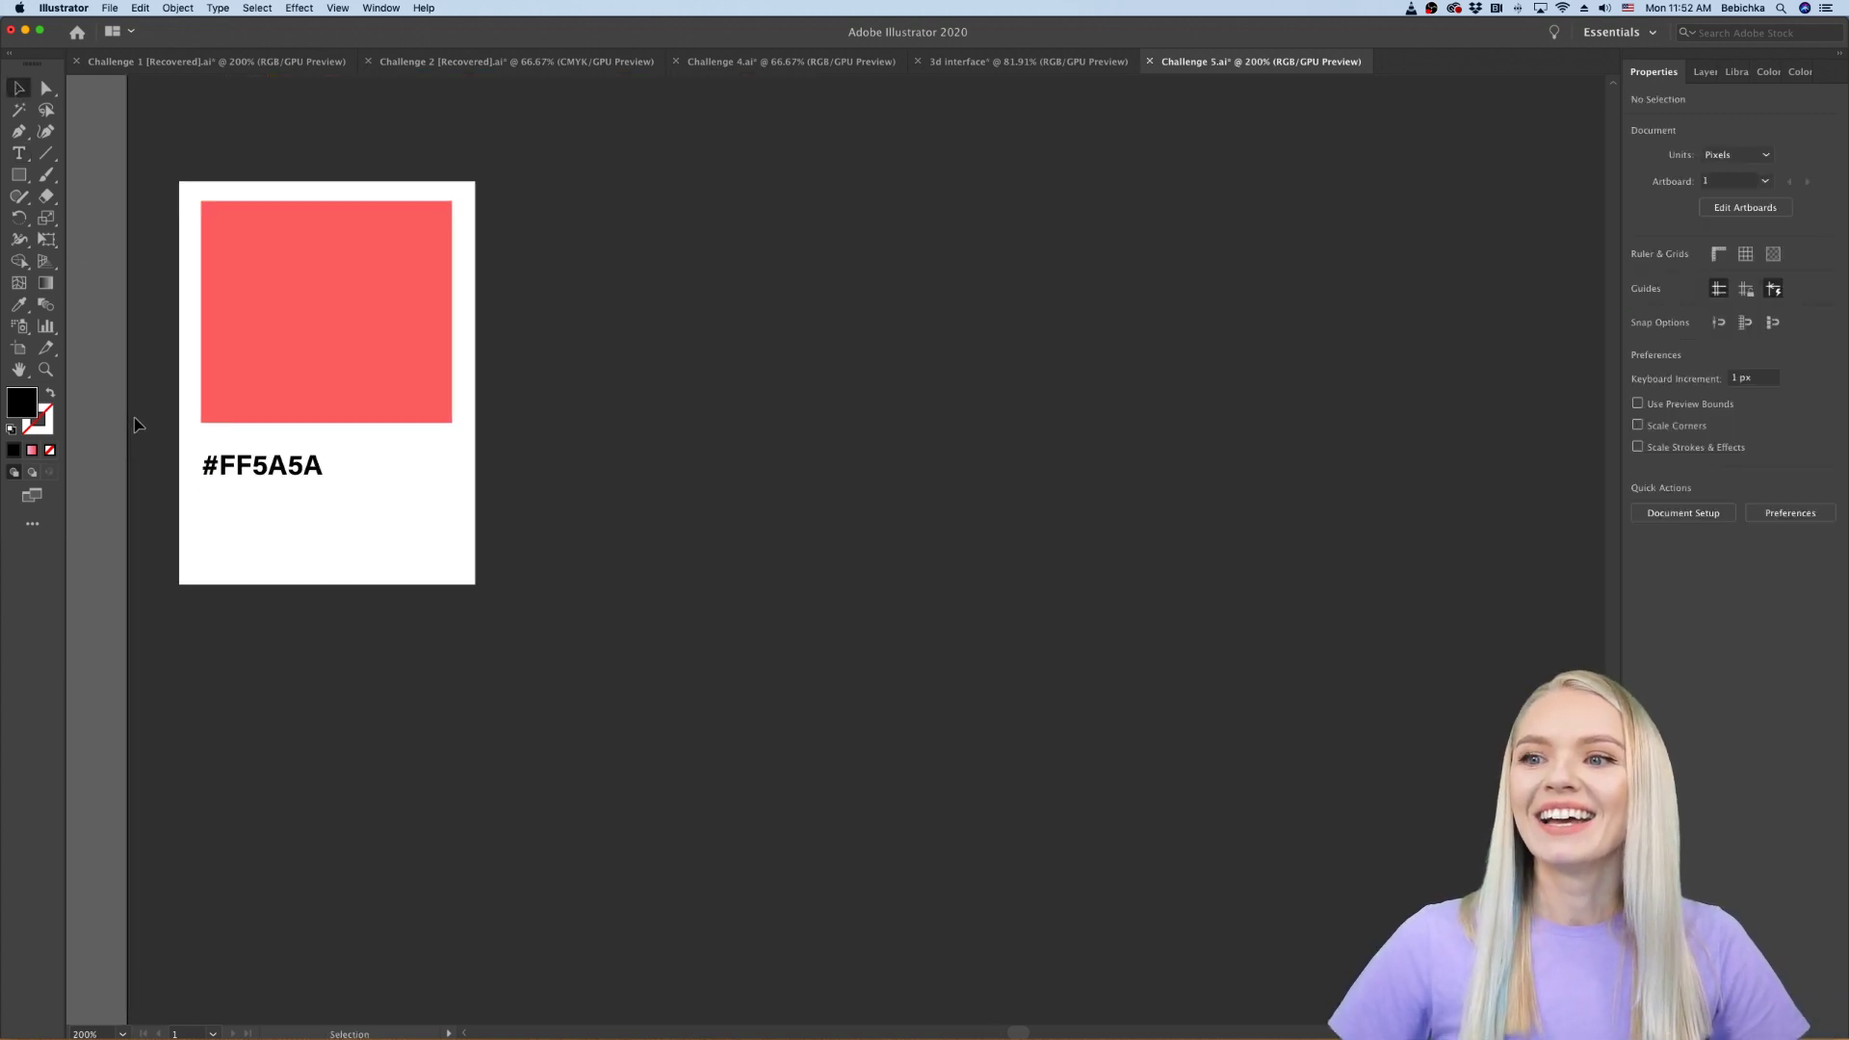
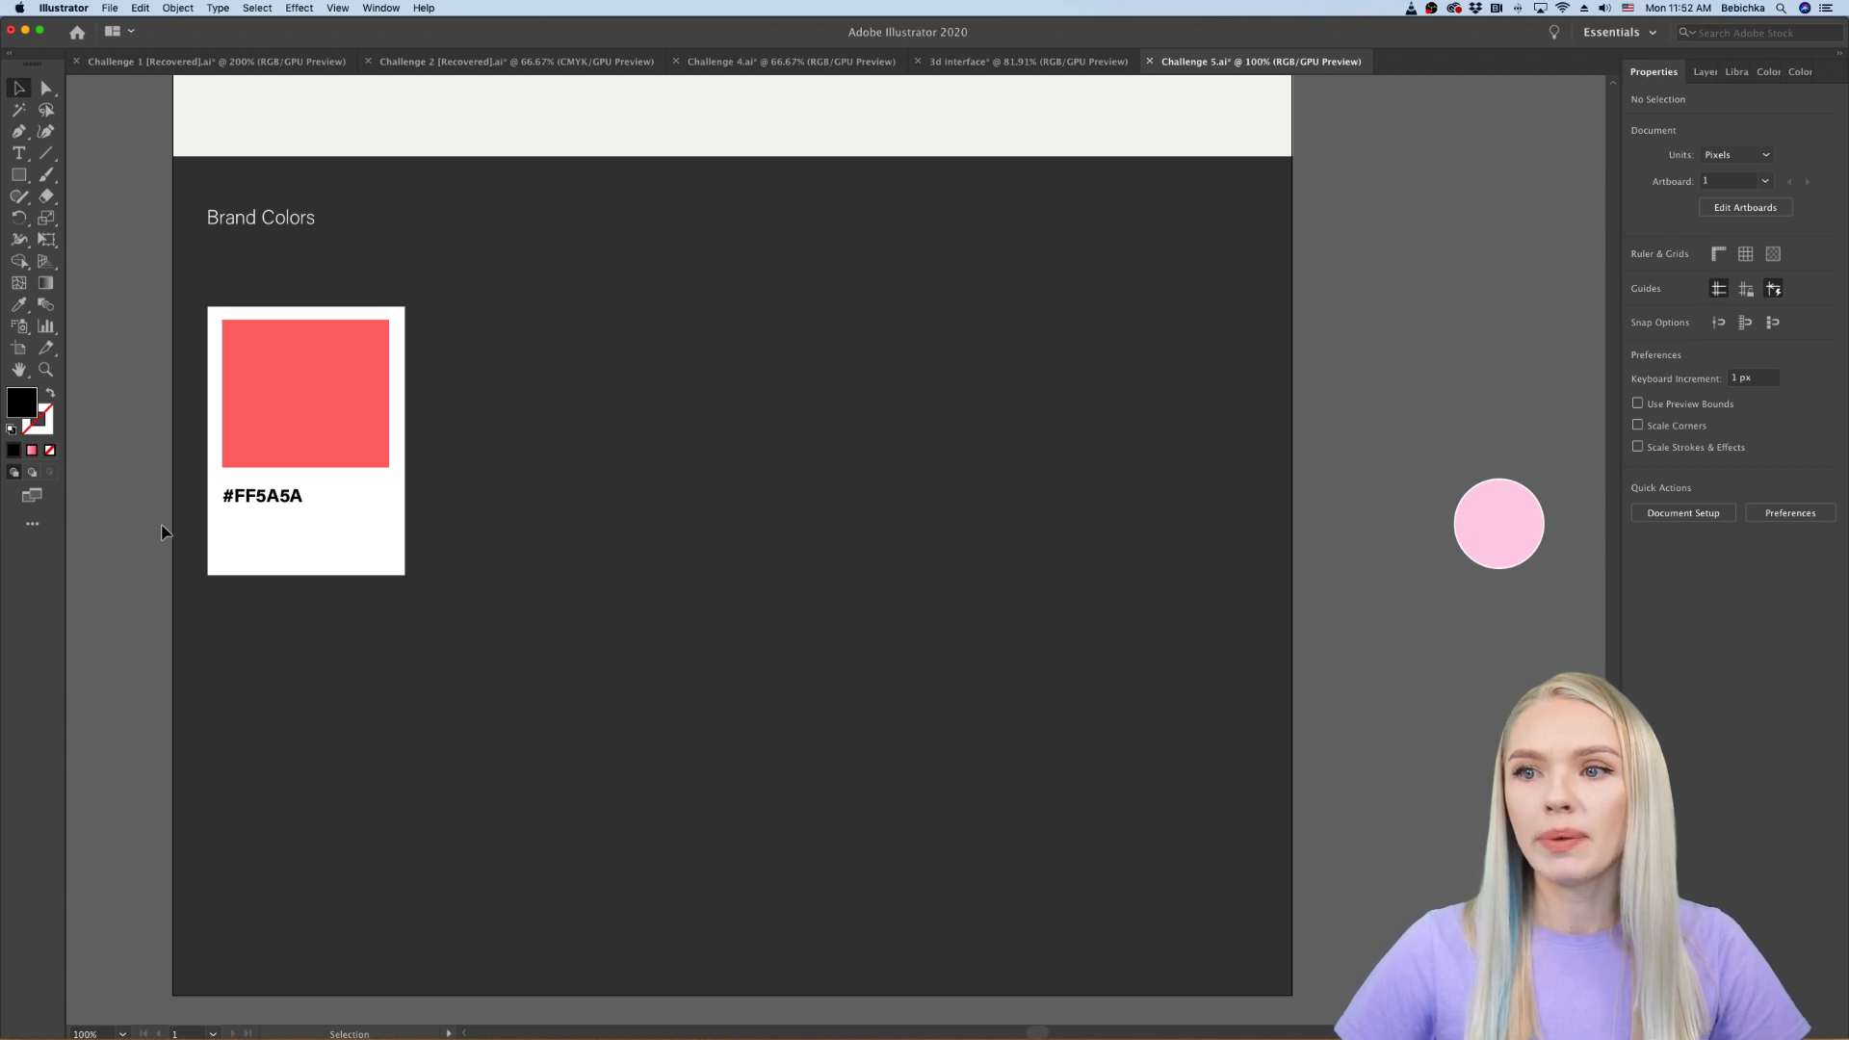
pyautogui.scroll(-1, 946, 532)
pyautogui.hscroll(3, 946, 532)
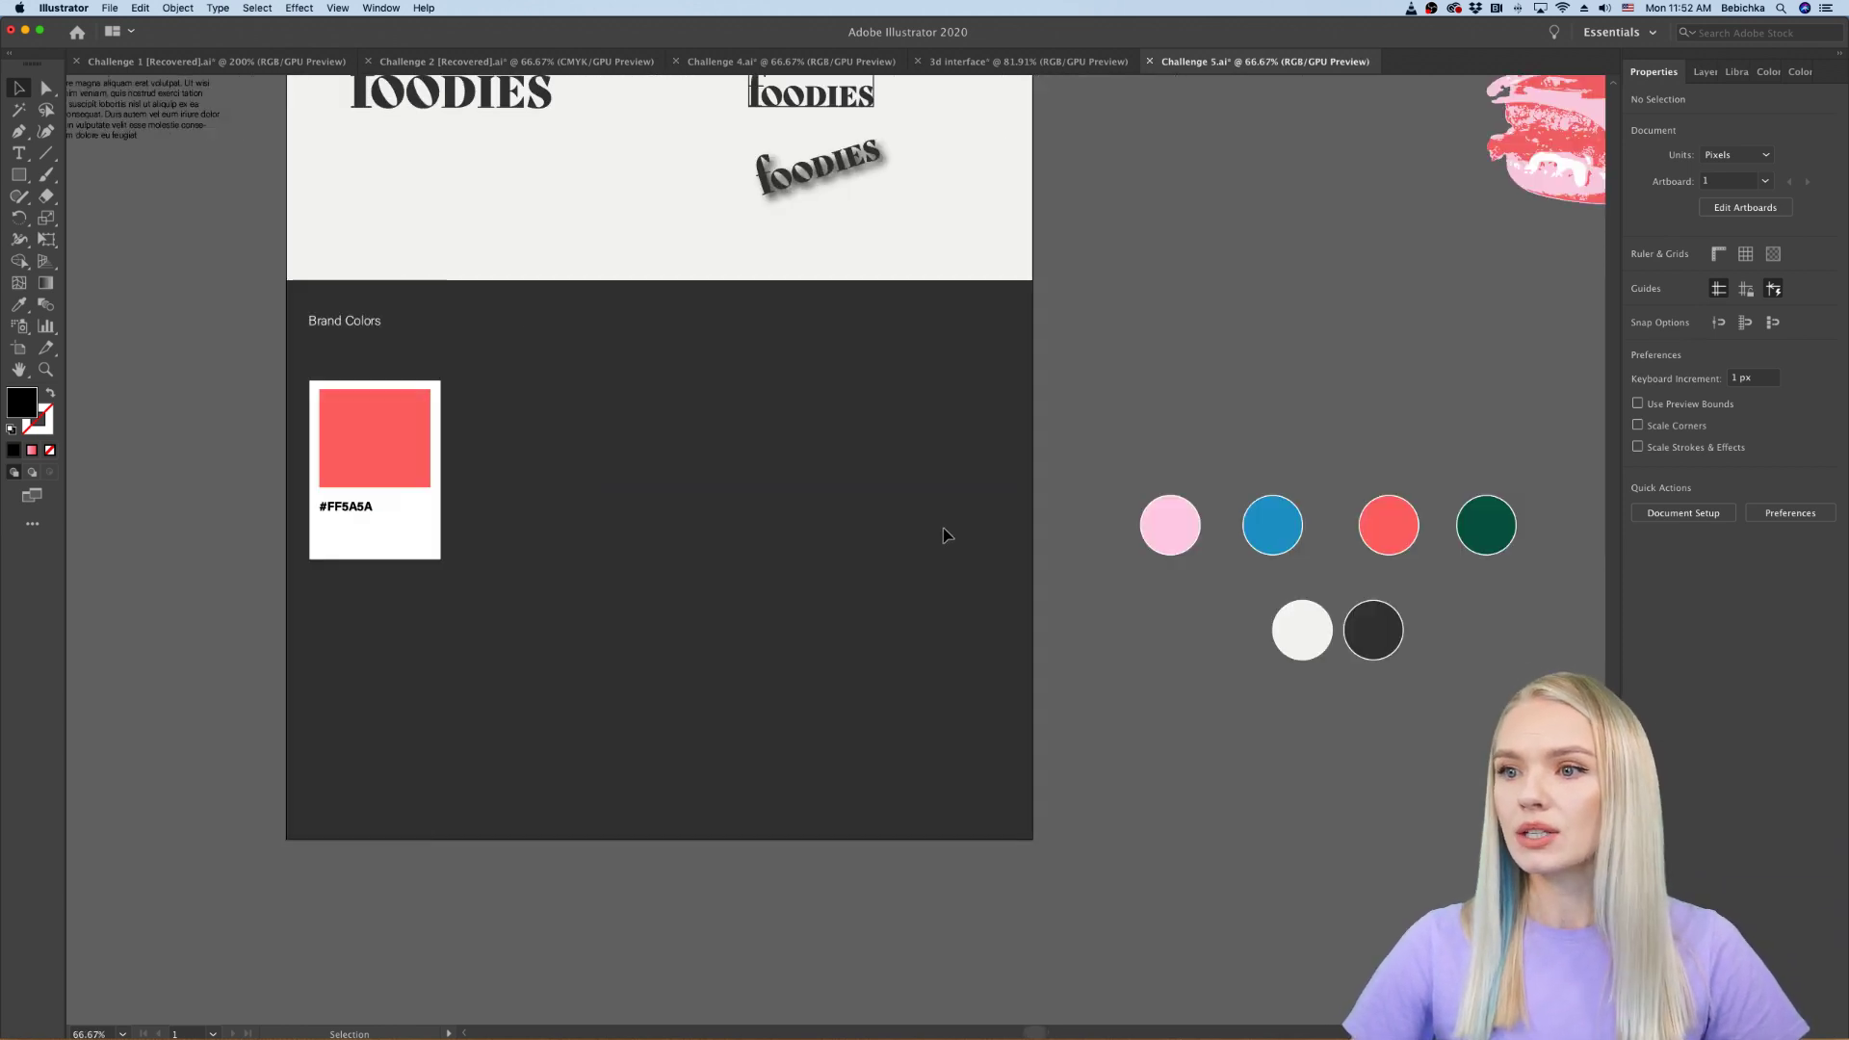
pyautogui.hscroll(1, 578, 540)
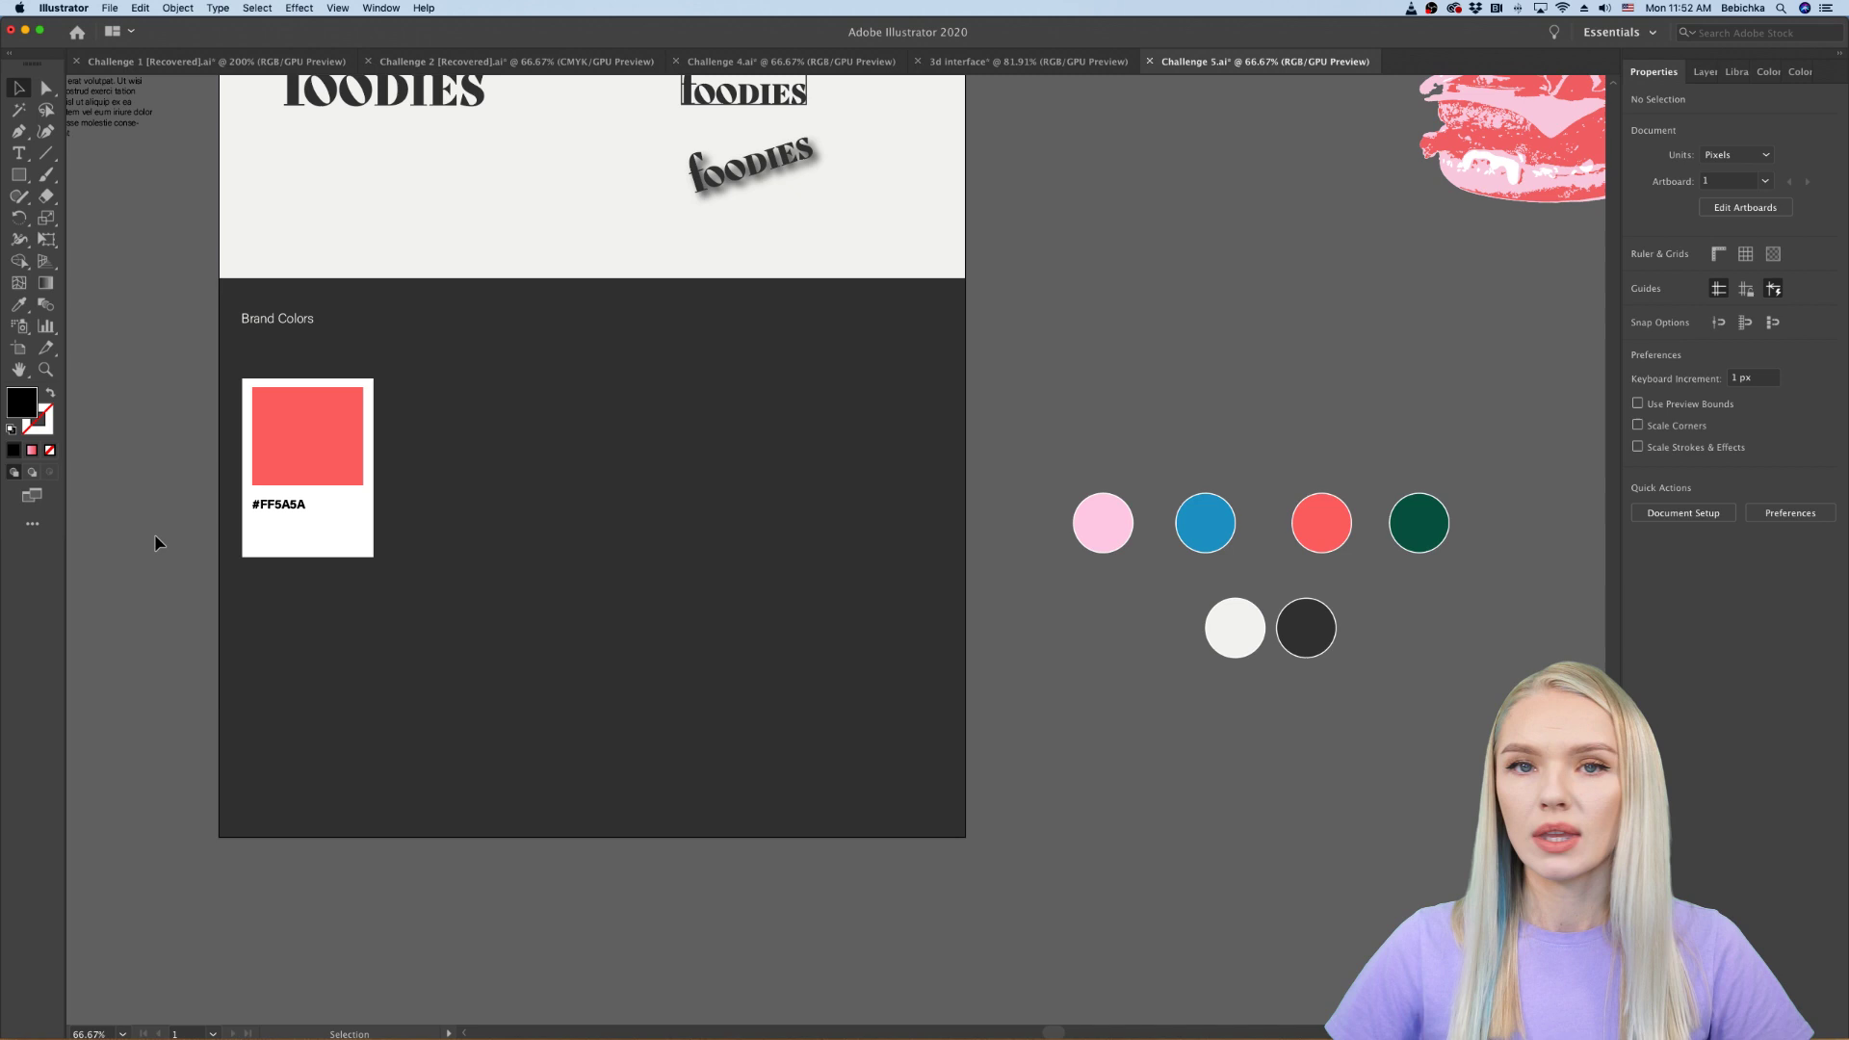
pyautogui.scroll(-1, 157, 544)
pyautogui.scroll(-1, 157, 545)
pyautogui.scroll(4, 157, 545)
pyautogui.scroll(-5, 157, 542)
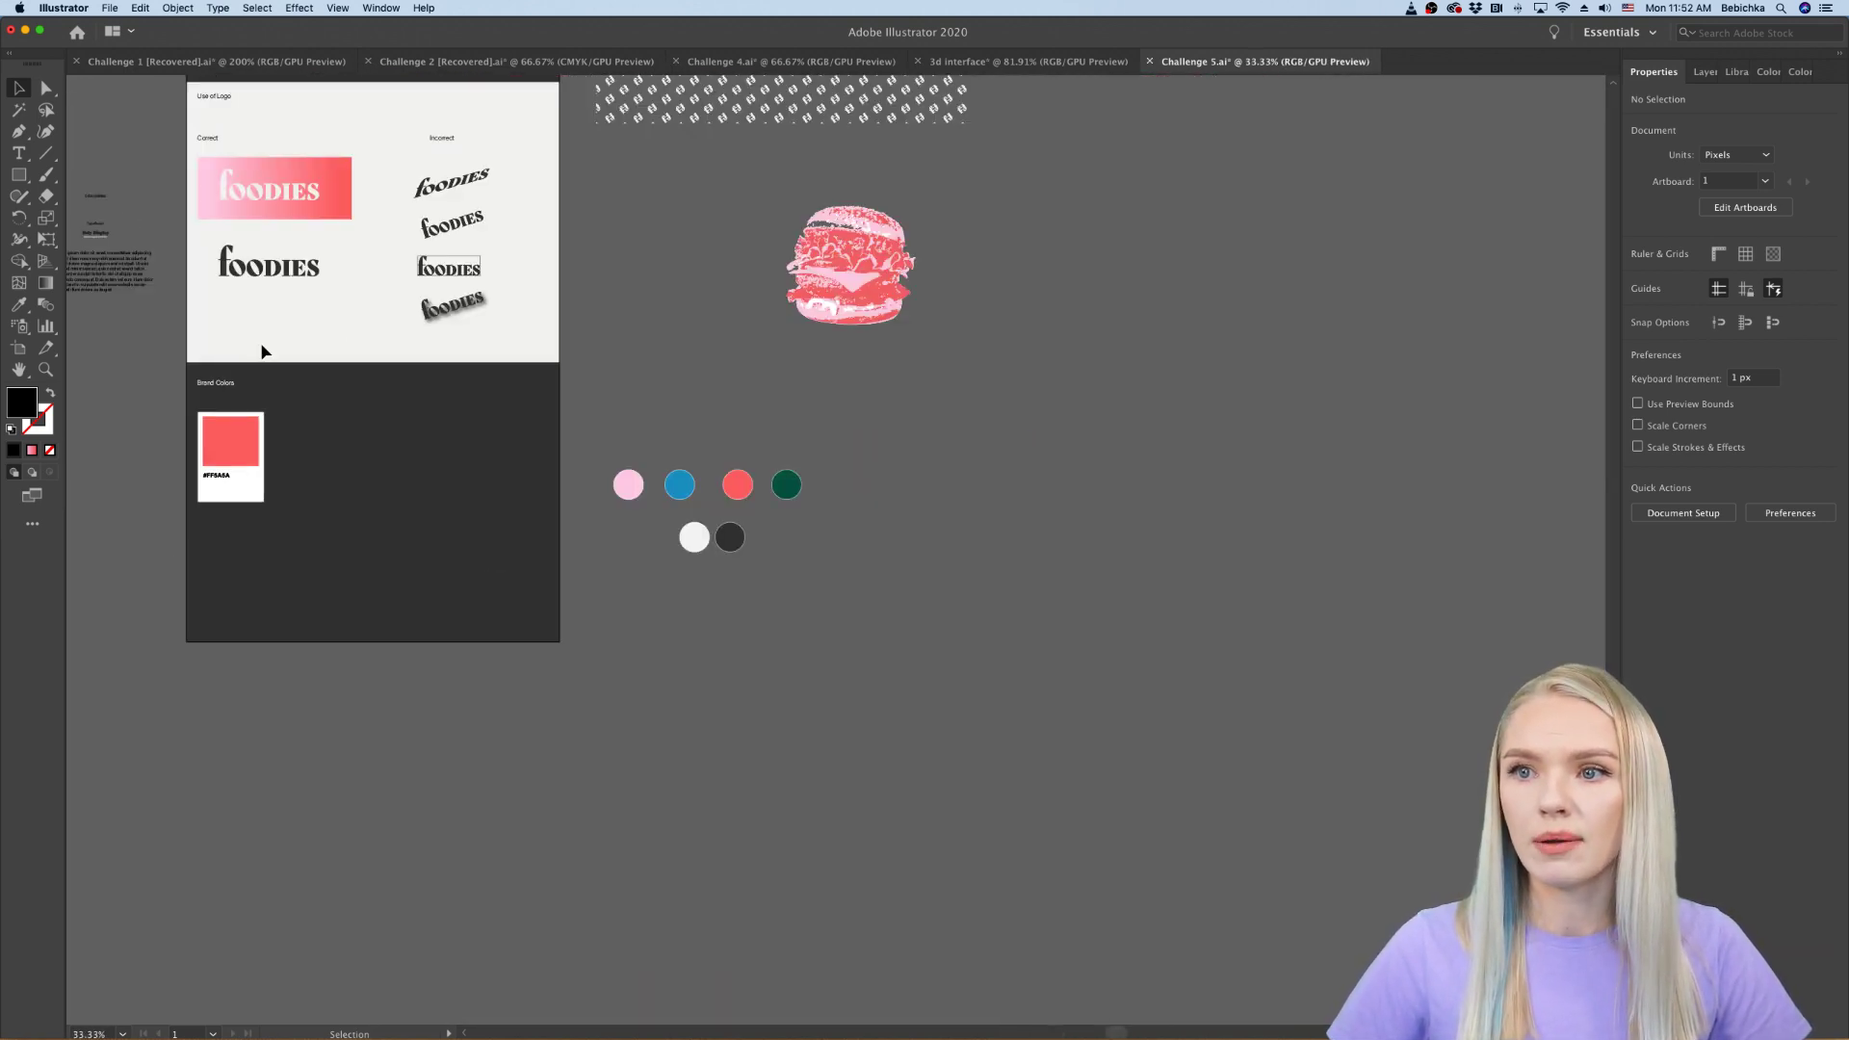
pyautogui.press('alt+super+2')
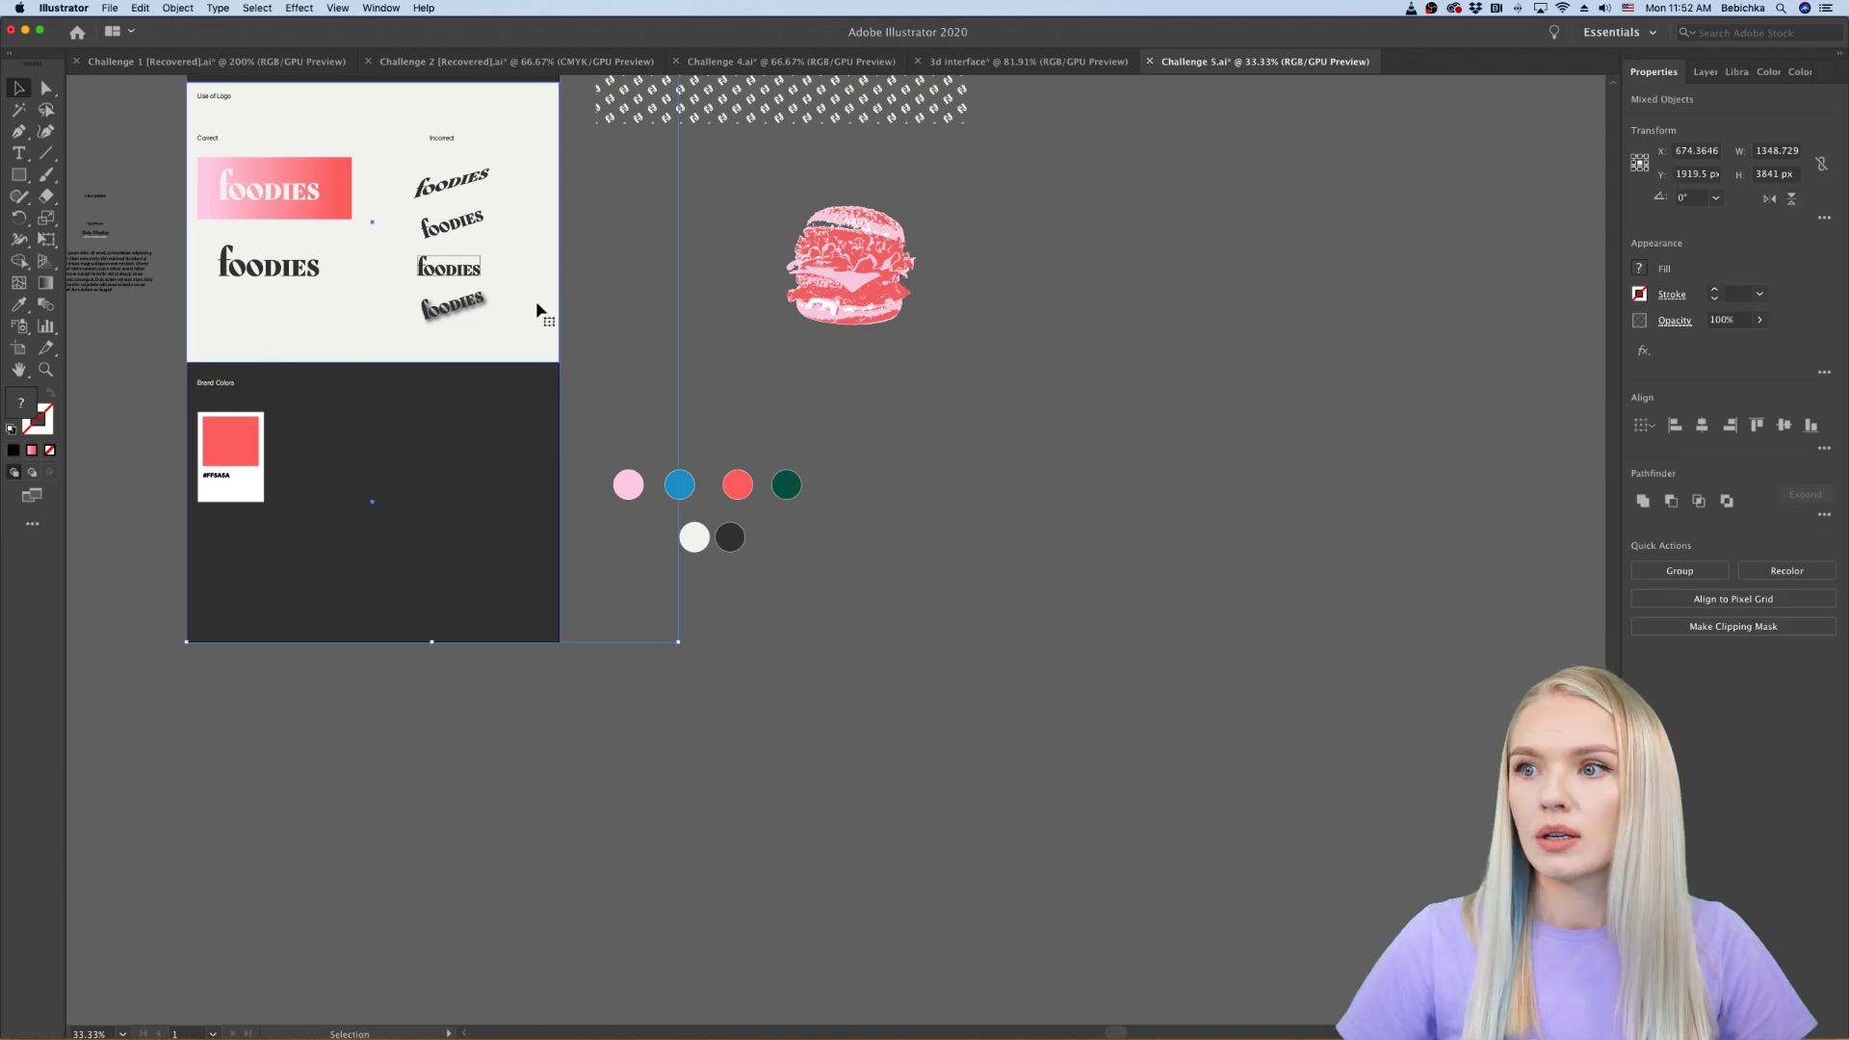
# Step: Duplicate the light background of the Use of Logo section directly below the dark Brand Colors section and deselect it
pyautogui.click(570, 303)
pyautogui.moveTo(533, 285); pyautogui.dragTo(536, 847)
pyautogui.click(592, 834)
pyautogui.hscroll(-5, 289, 851)
pyautogui.scroll(-3, 289, 850)
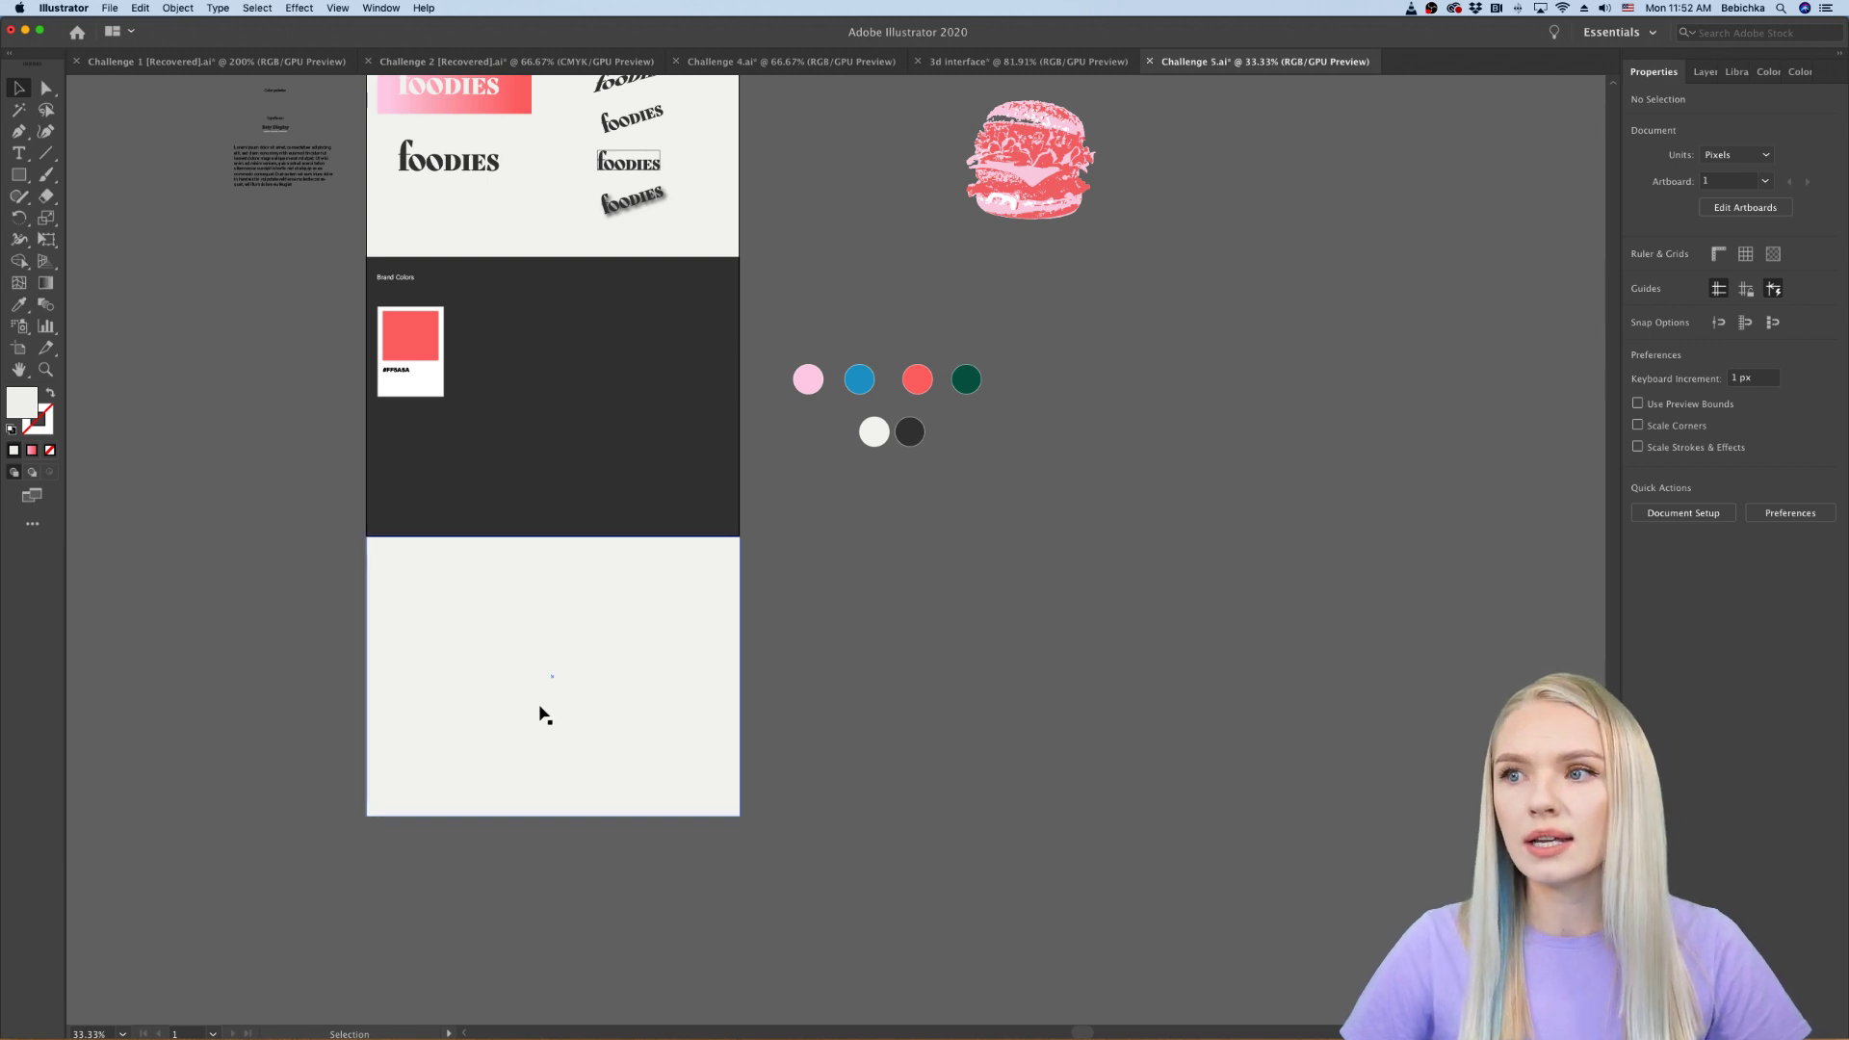
# Step: Move the Typefaces text group into the upper middle of the new light section, scaled down to about 238 px wide, and deselect it
pyautogui.scroll(1, 545, 718)
pyautogui.hscroll(1, 545, 718)
pyautogui.scroll(3, 648, 620)
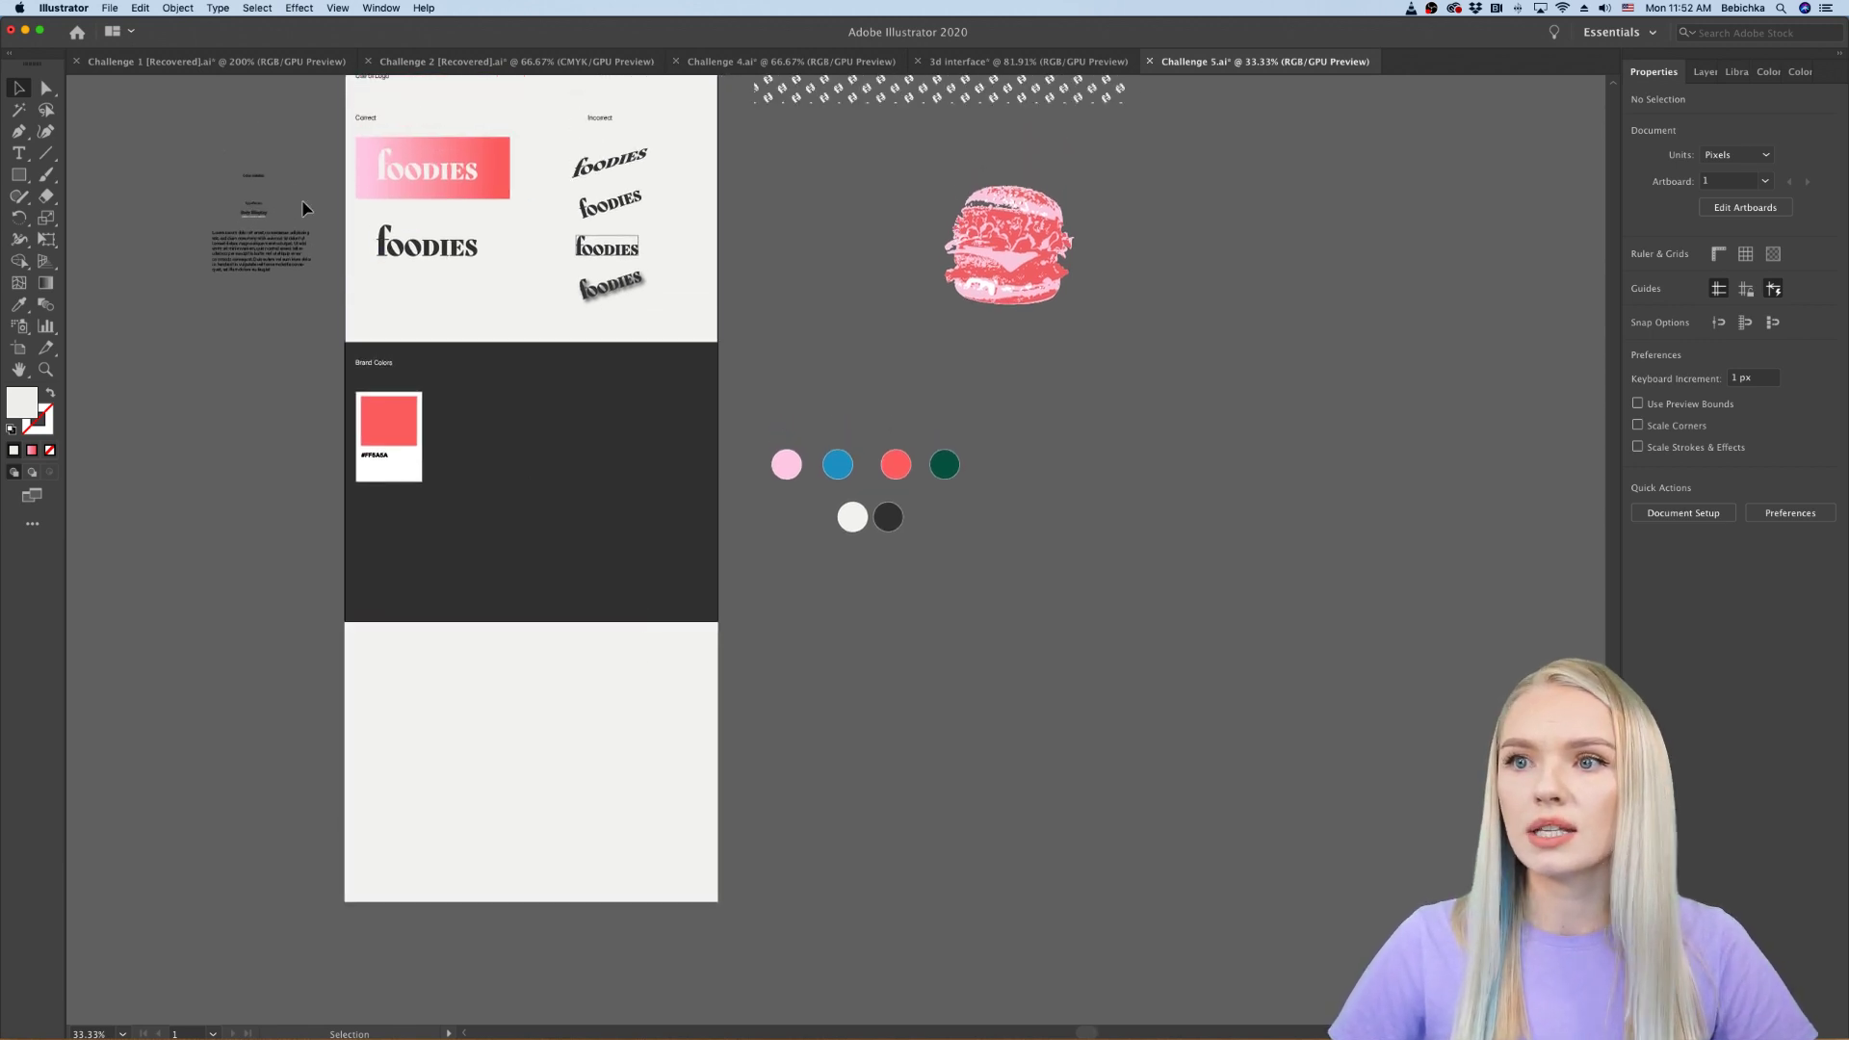
pyautogui.moveTo(270, 205); pyautogui.dragTo(342, 729)
pyautogui.click(270, 662)
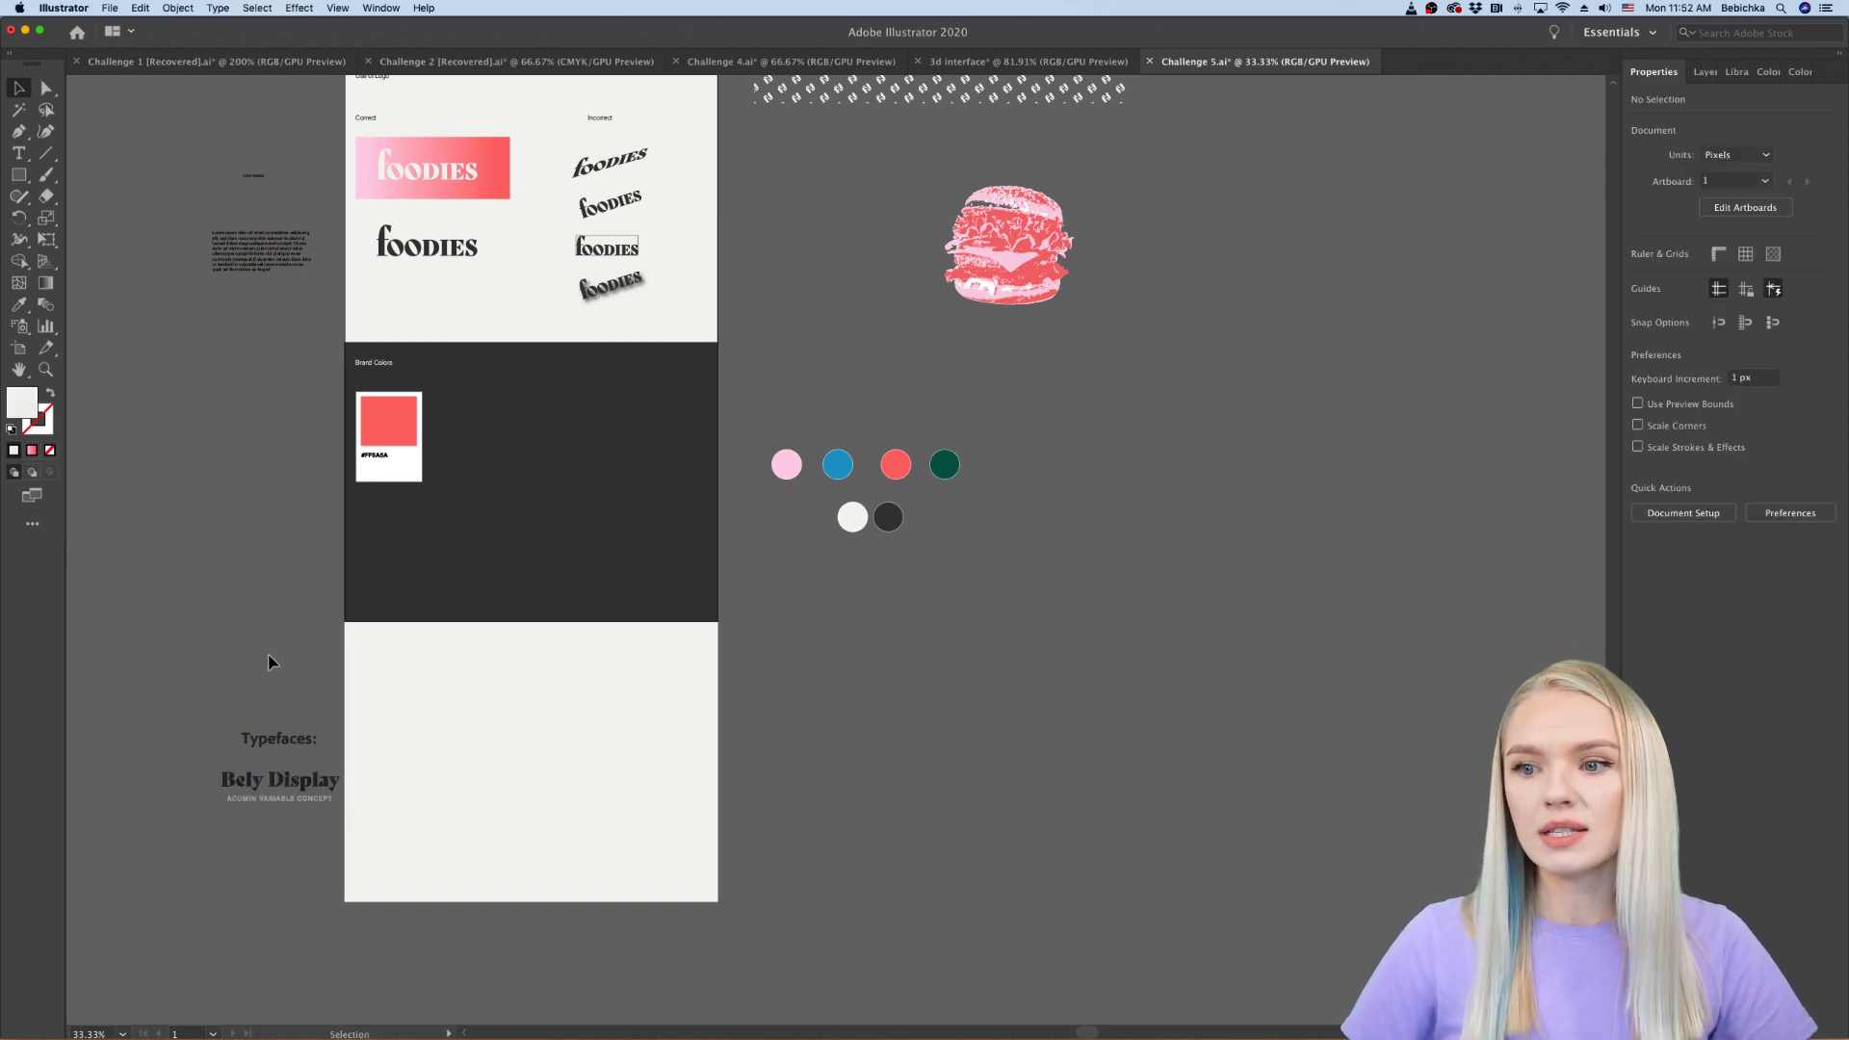
pyautogui.scroll(2, 270, 662)
pyautogui.scroll(-5, 289, 636)
pyautogui.hscroll(2, 289, 635)
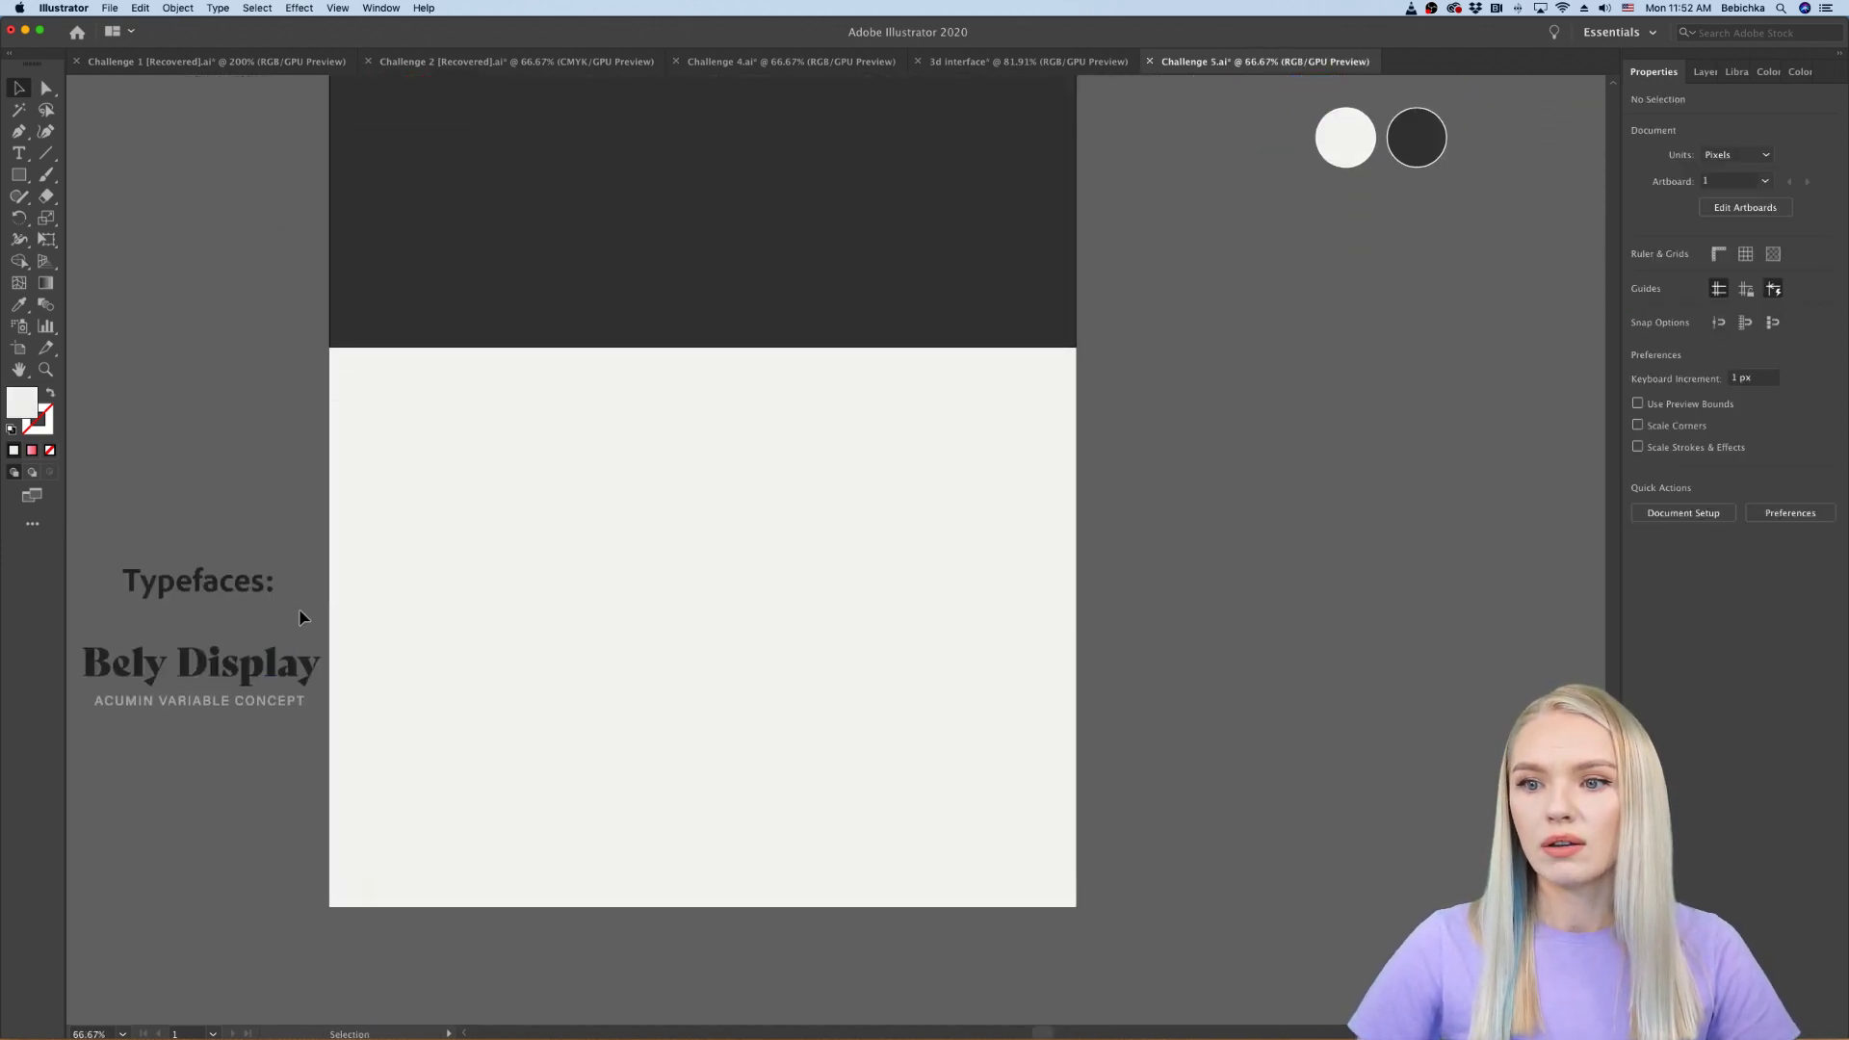
pyautogui.scroll(-2, 302, 615)
pyautogui.moveTo(269, 603); pyautogui.dragTo(511, 524)
pyautogui.scroll(-1, 542, 543)
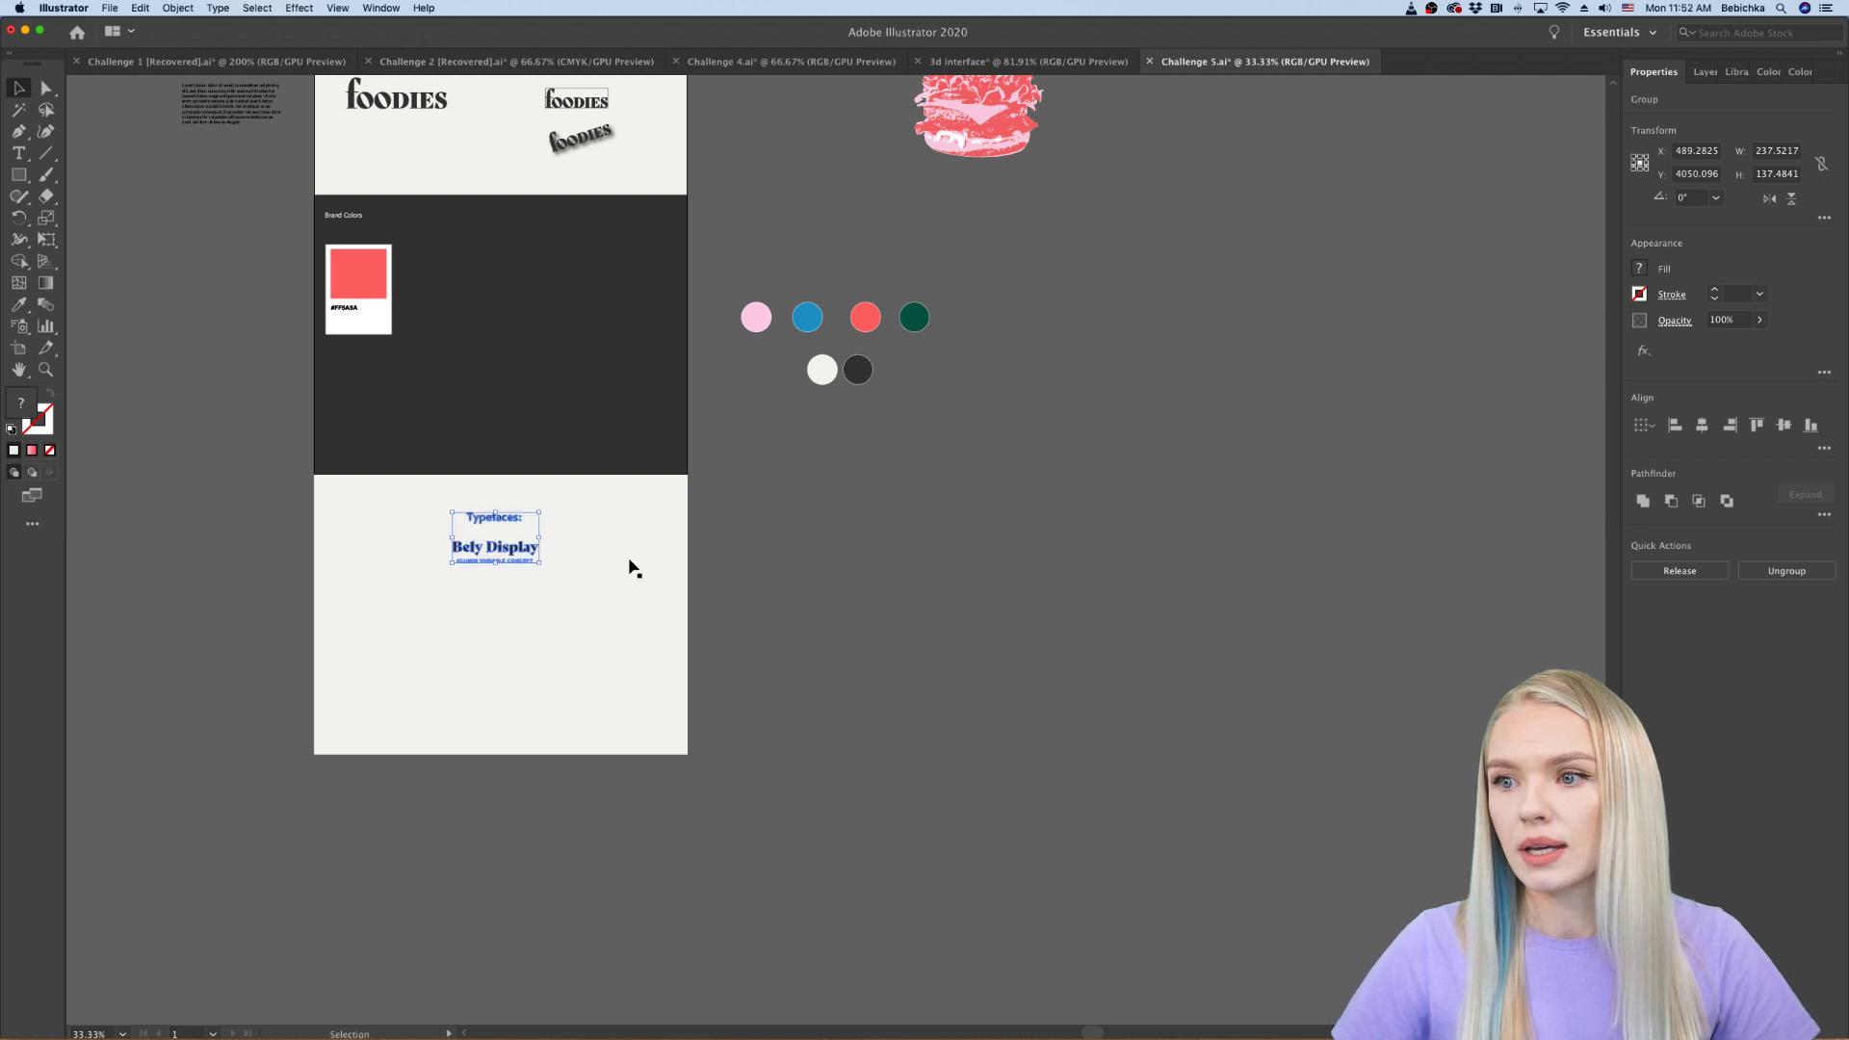
pyautogui.click(458, 590)
# Step: Draw a text area about 400 × 386 px in the left half of the light section, below the typeface names
pyautogui.scroll(1, 462, 596)
pyautogui.scroll(-1, 463, 596)
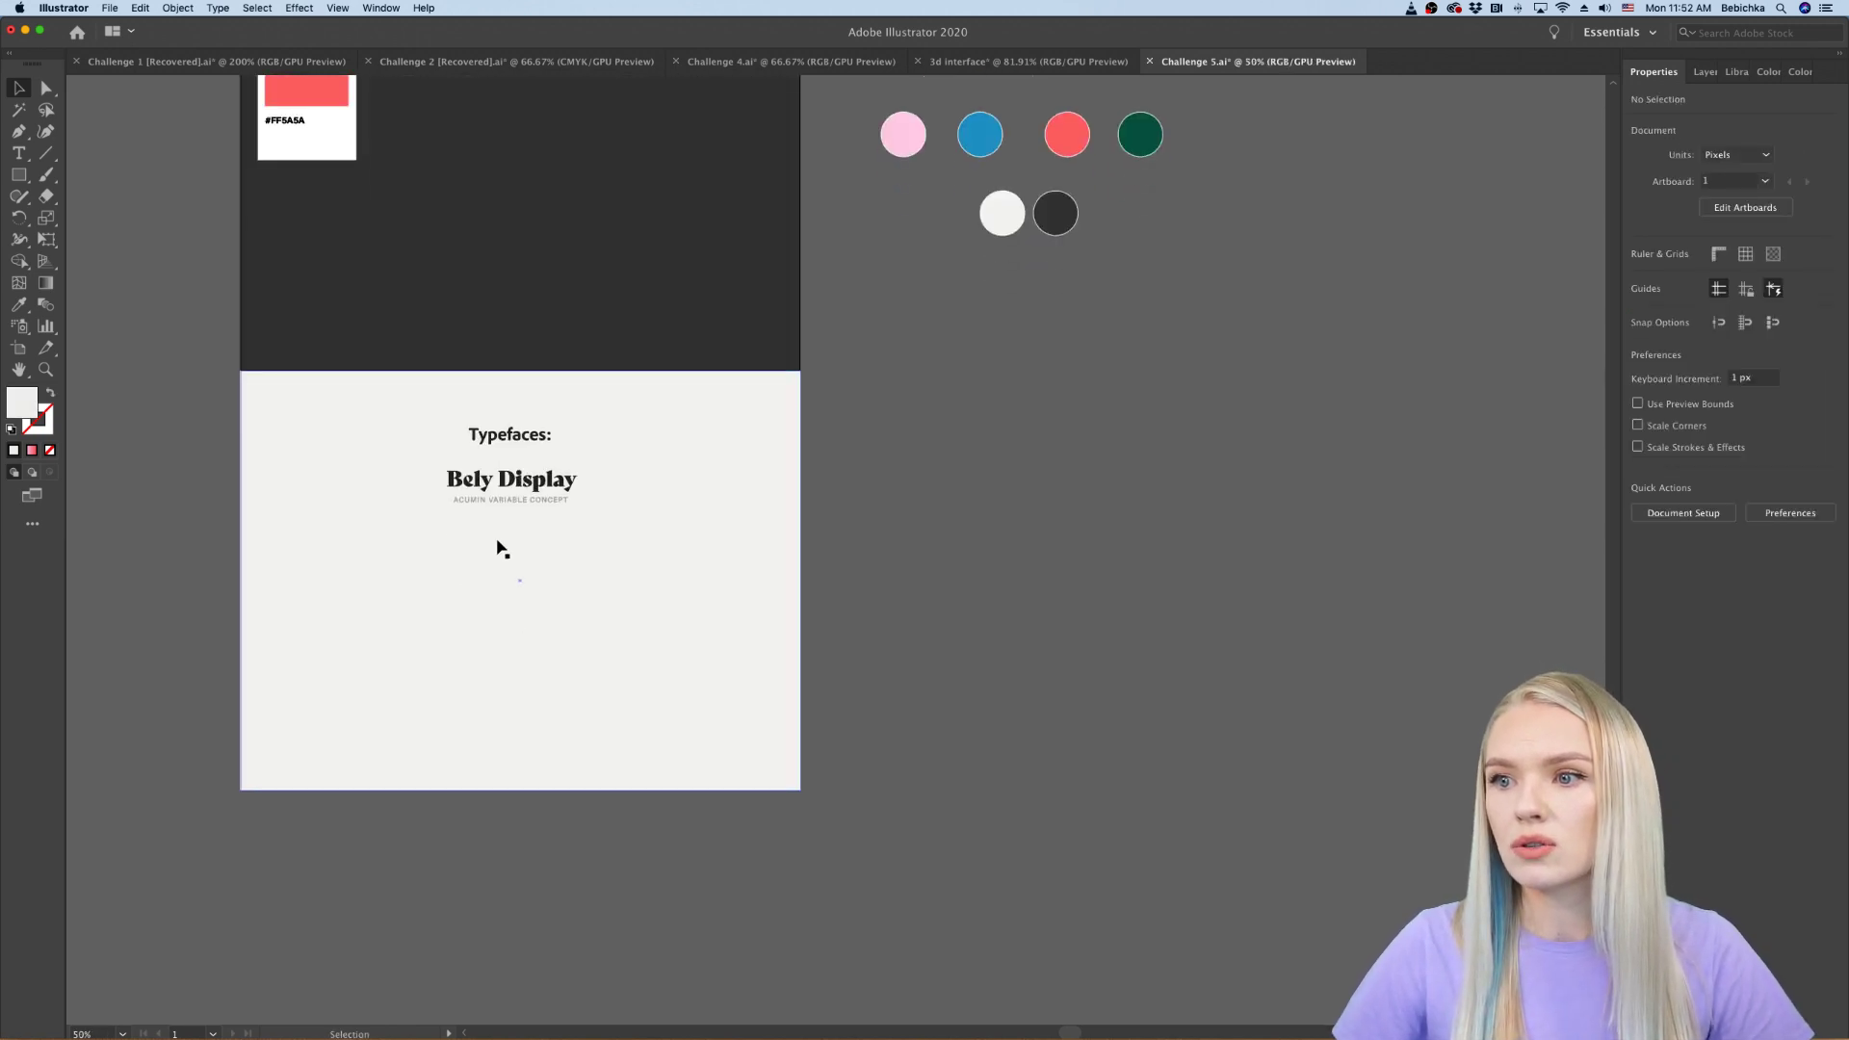
pyautogui.scroll(2, 498, 549)
pyautogui.scroll(-1, 498, 549)
pyautogui.hscroll(-3, 498, 549)
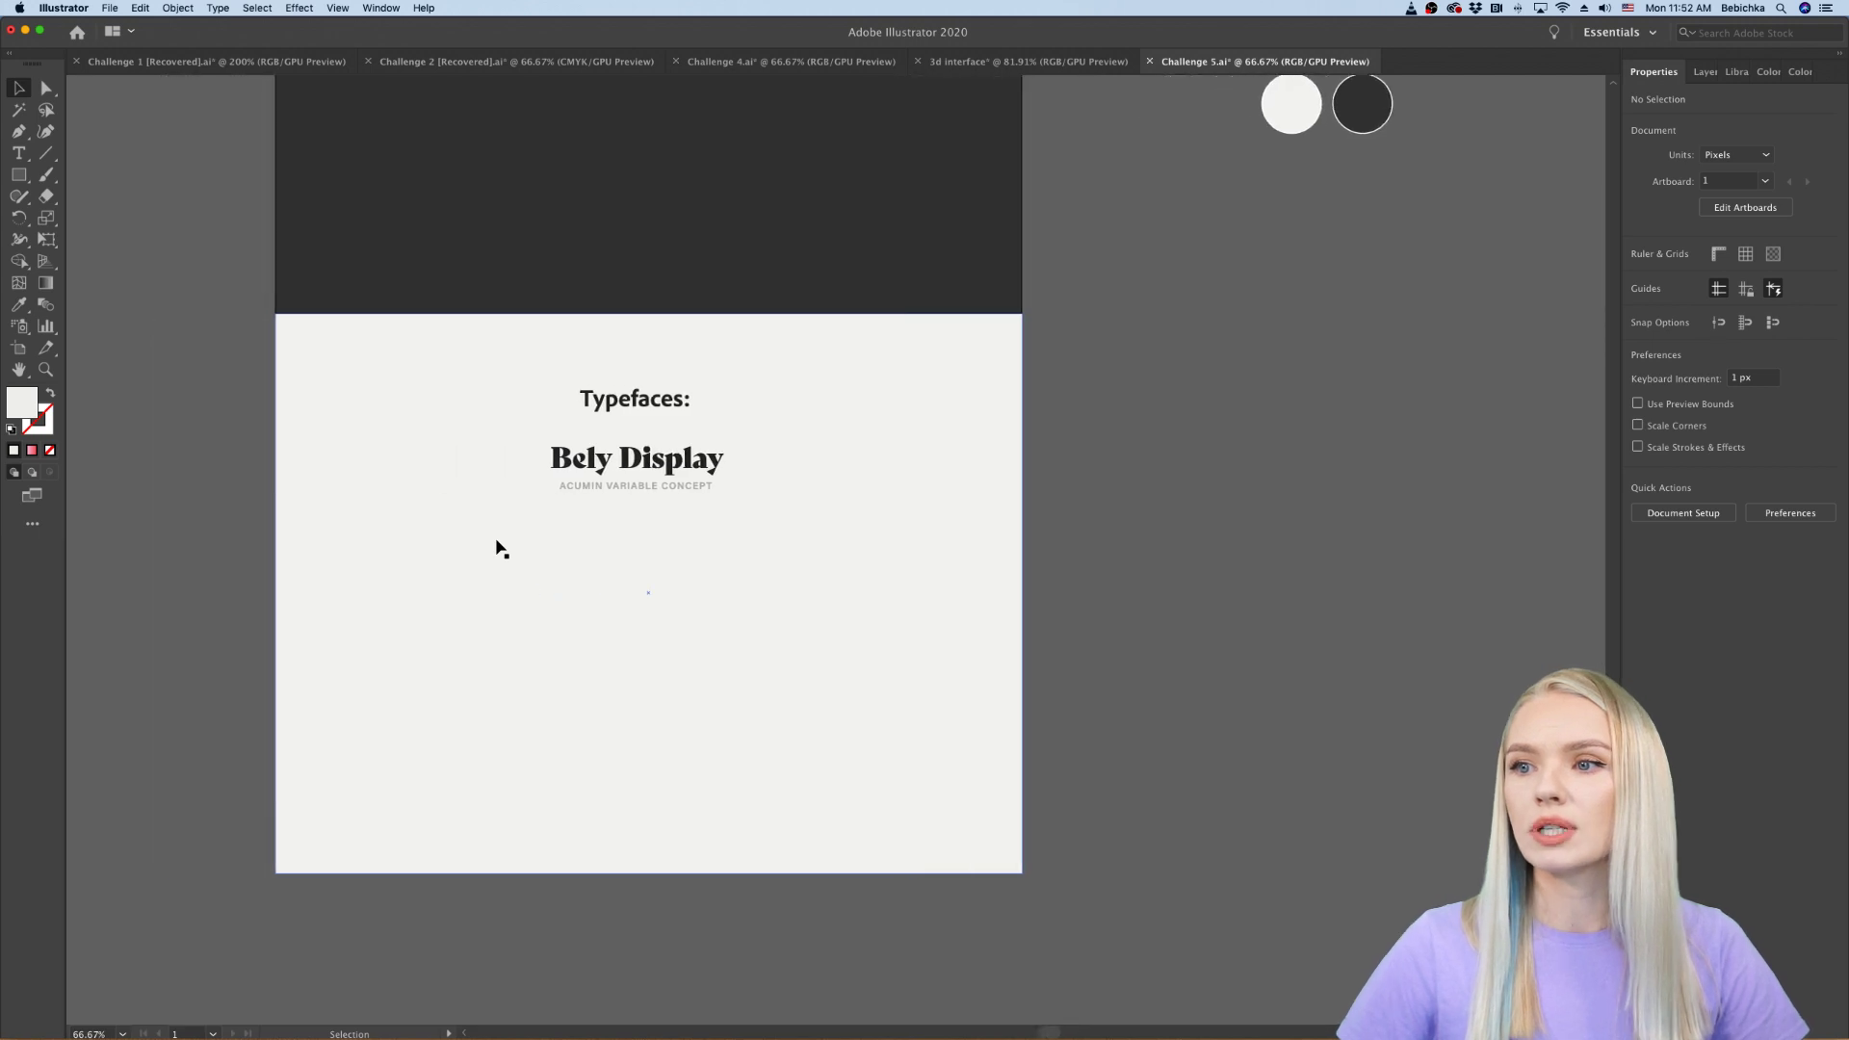
pyautogui.scroll(1, 498, 549)
pyautogui.scroll(-1, 498, 549)
pyautogui.hscroll(1, 498, 549)
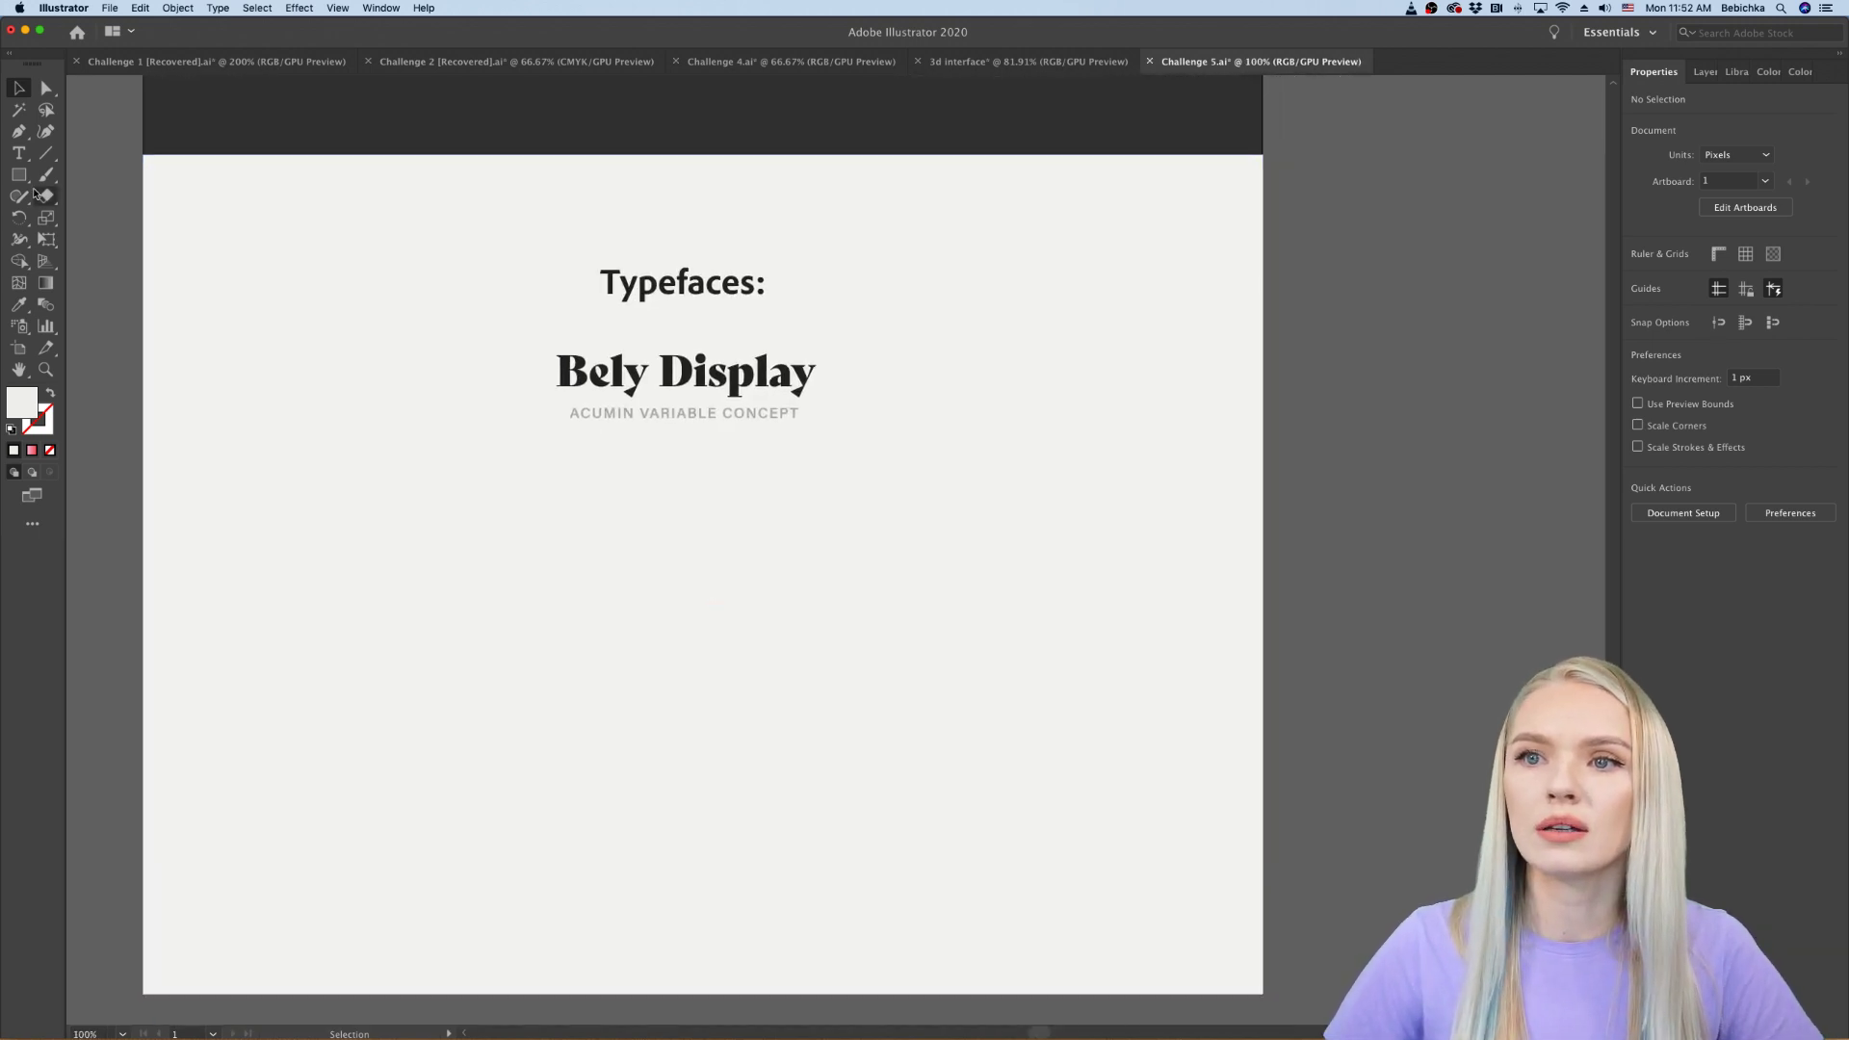
pyautogui.click(19, 153)
pyautogui.moveTo(195, 498); pyautogui.dragTo(633, 923)
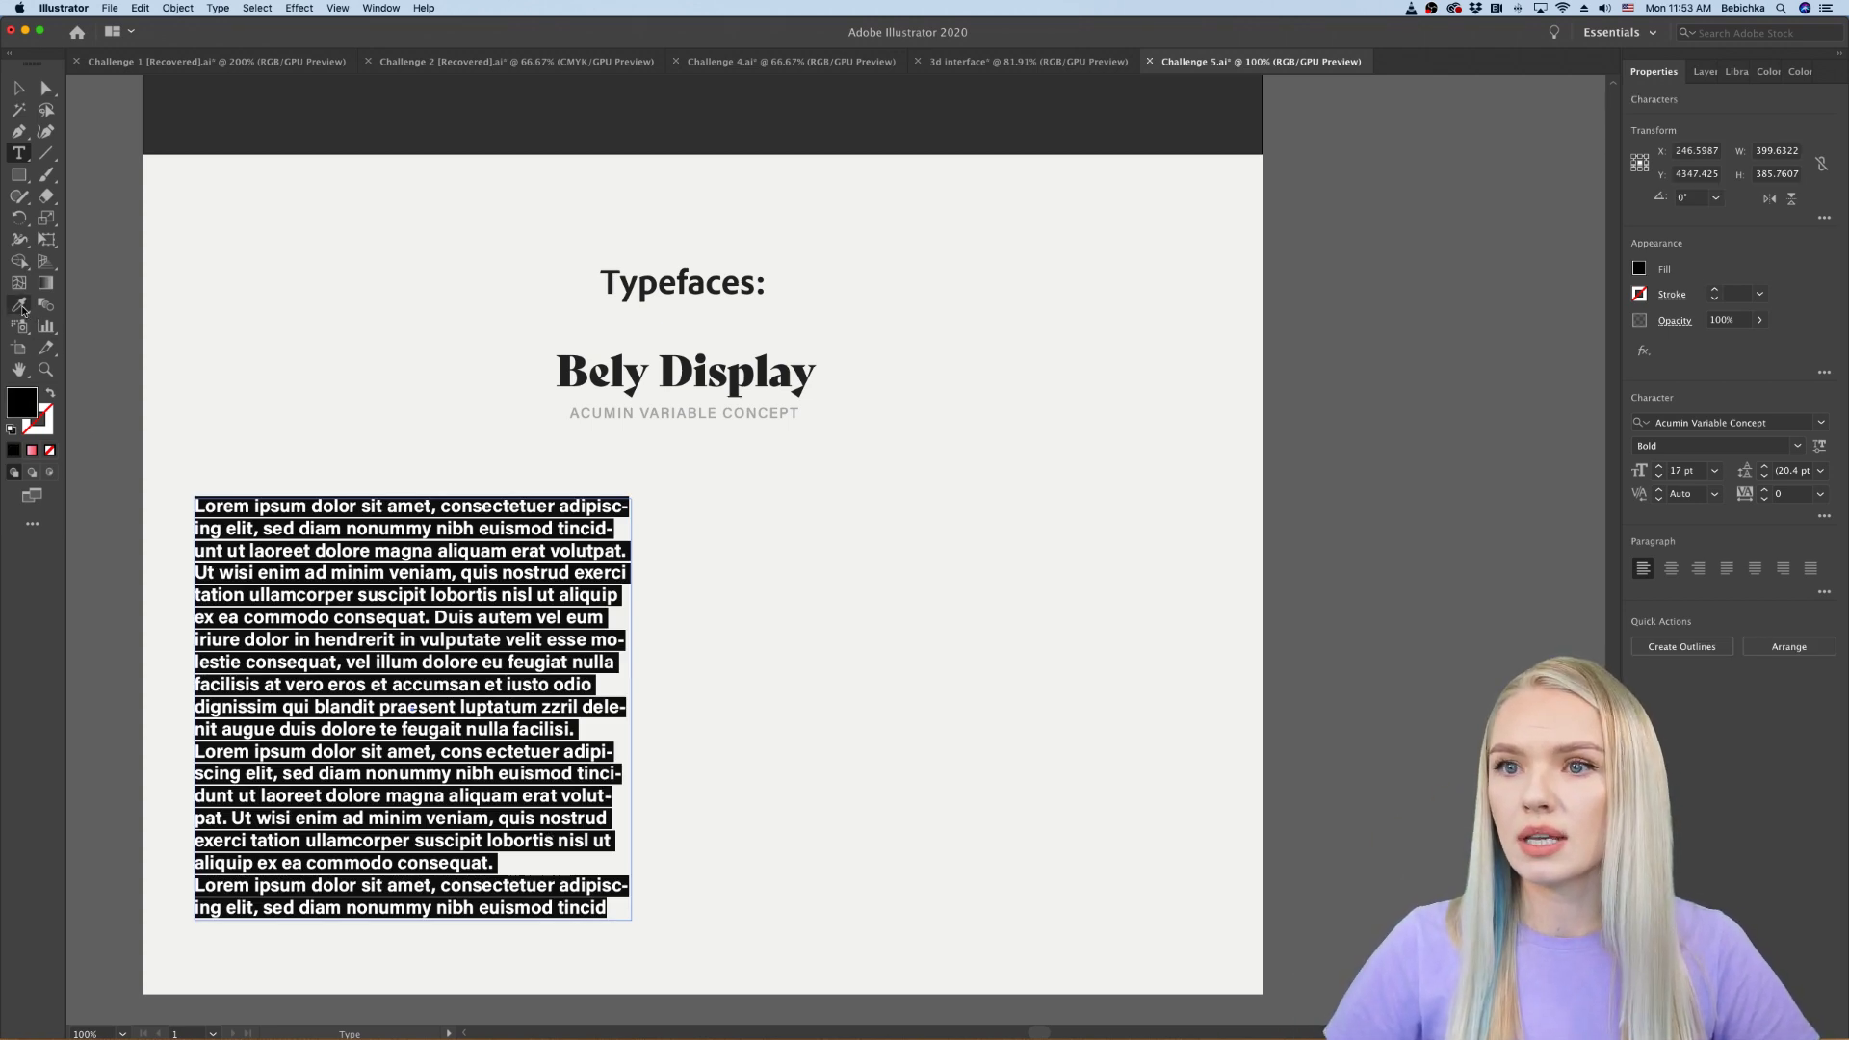
# Step: Set the text area's font to Bely Display and replace its placeholder text with "Aa Bb Cc"
pyautogui.click(1741, 425)
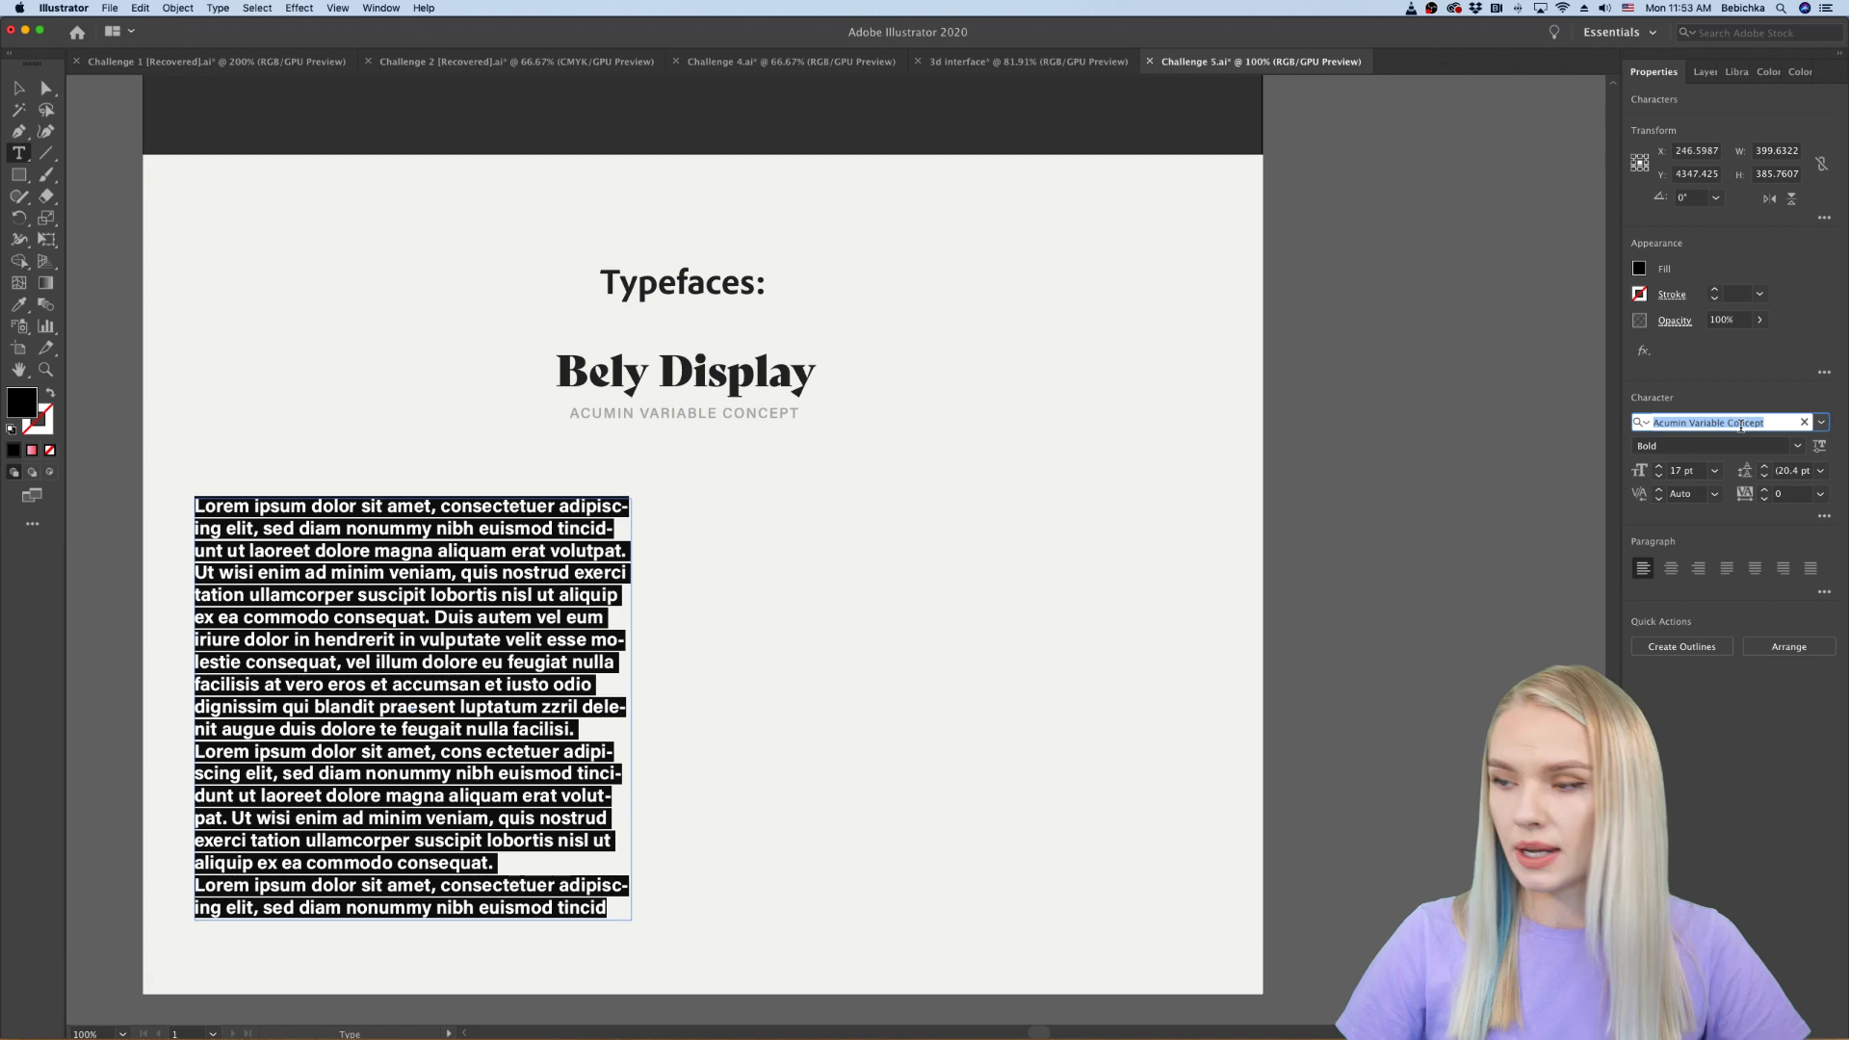
pyautogui.write('Bely')
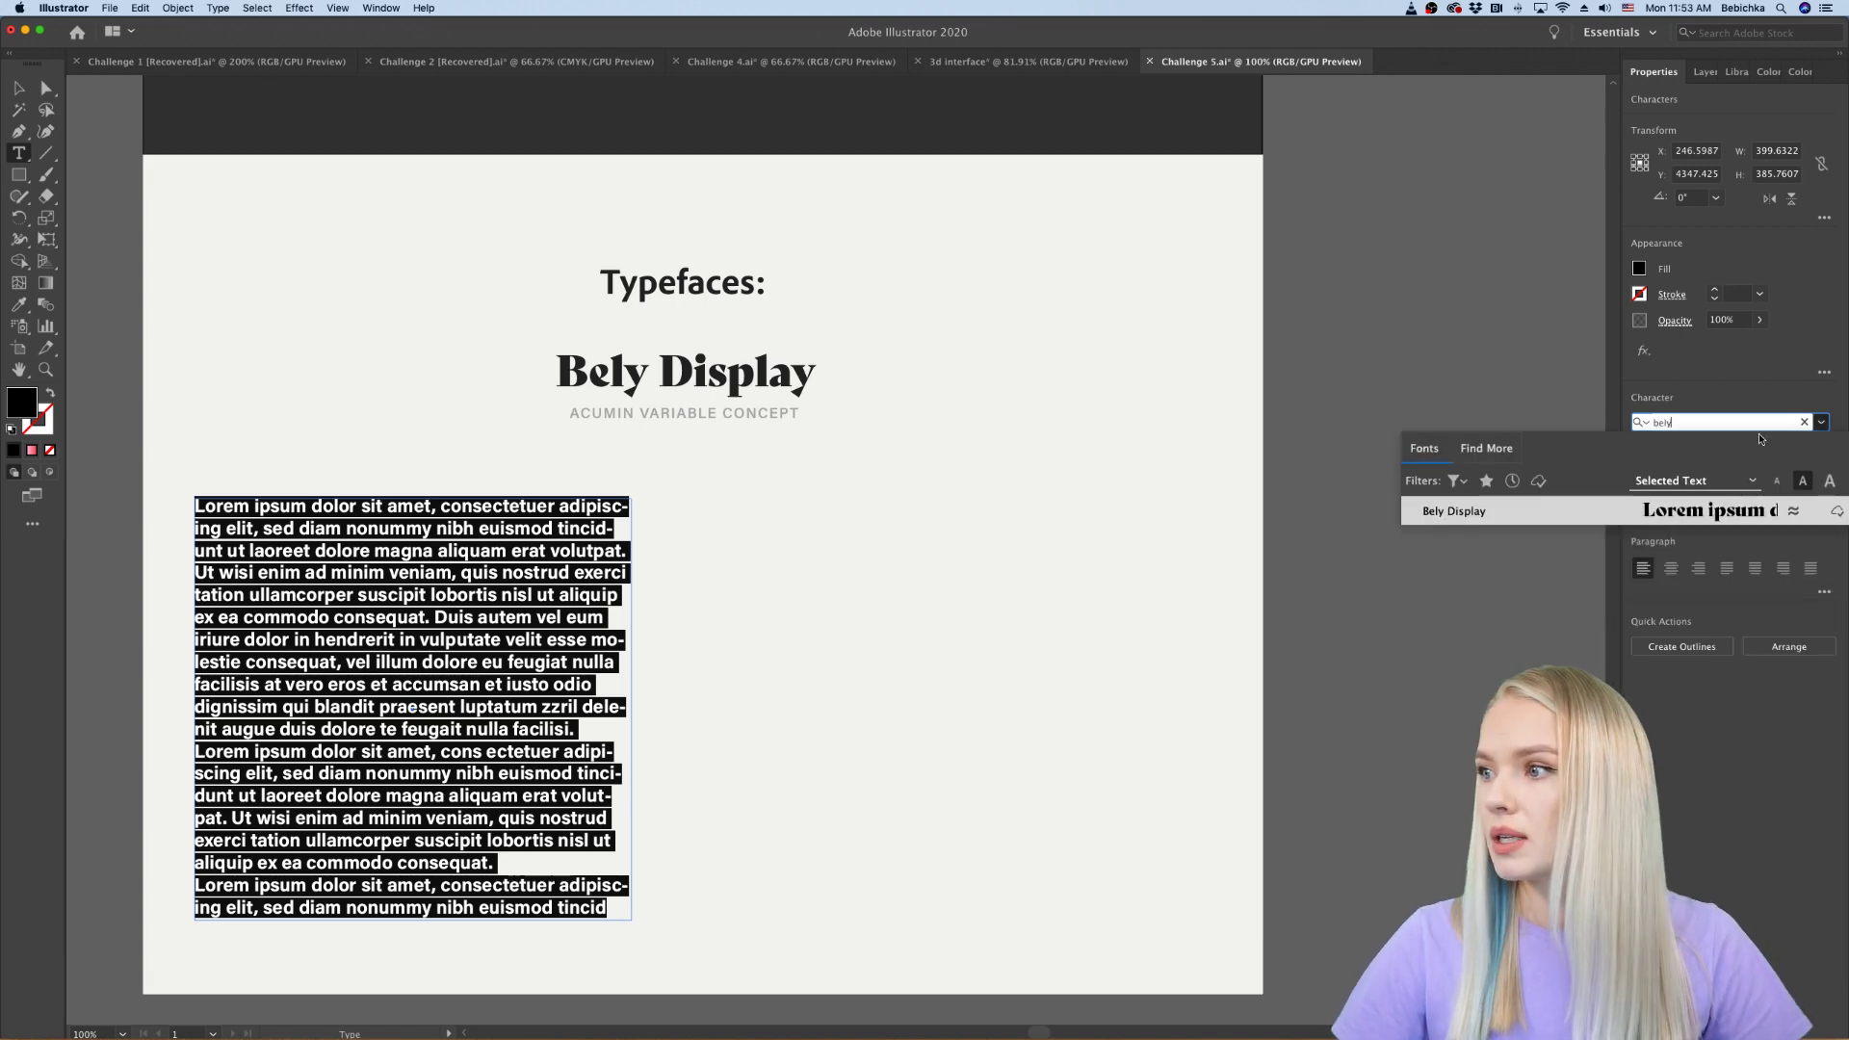
pyautogui.press('Return')
pyautogui.write('Aa Bb Cc')
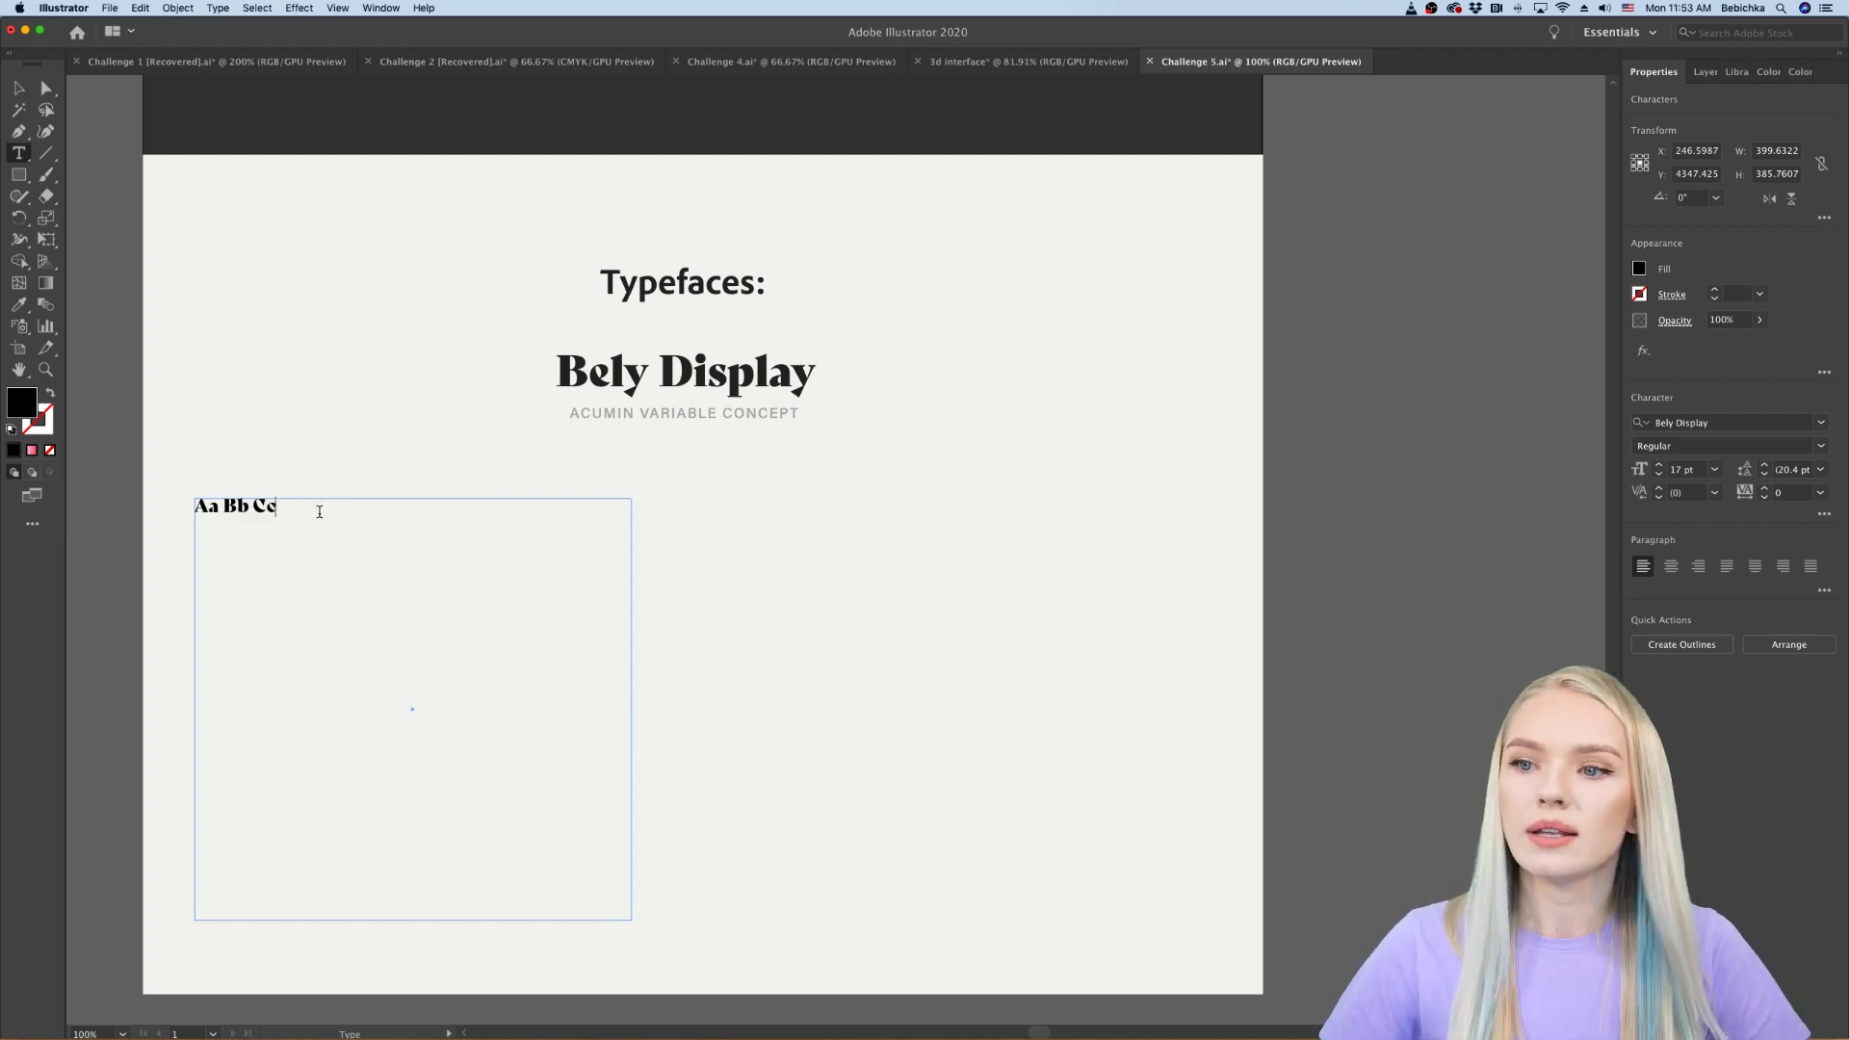
# Step: Set the font size of the "Aa Bb Cc" sample to 48 pt and deselect it
pyautogui.press('super+a')
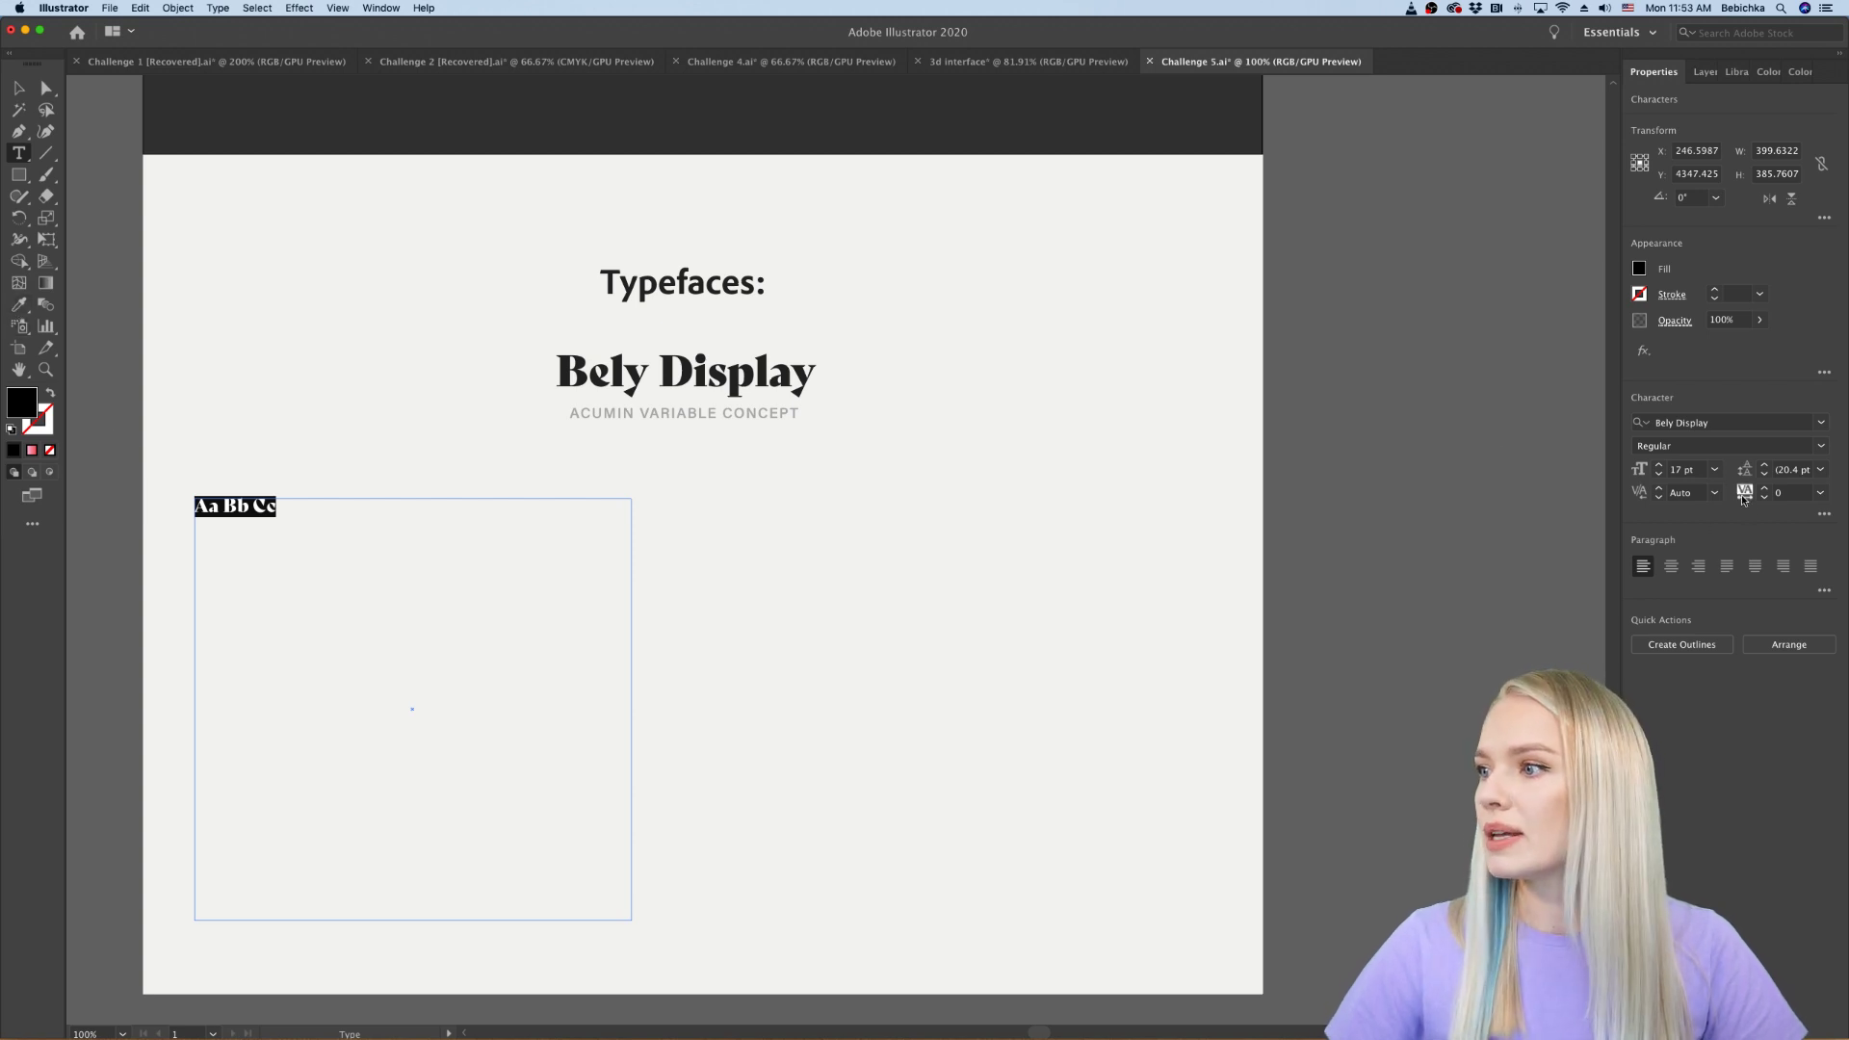
pyautogui.click(1716, 470)
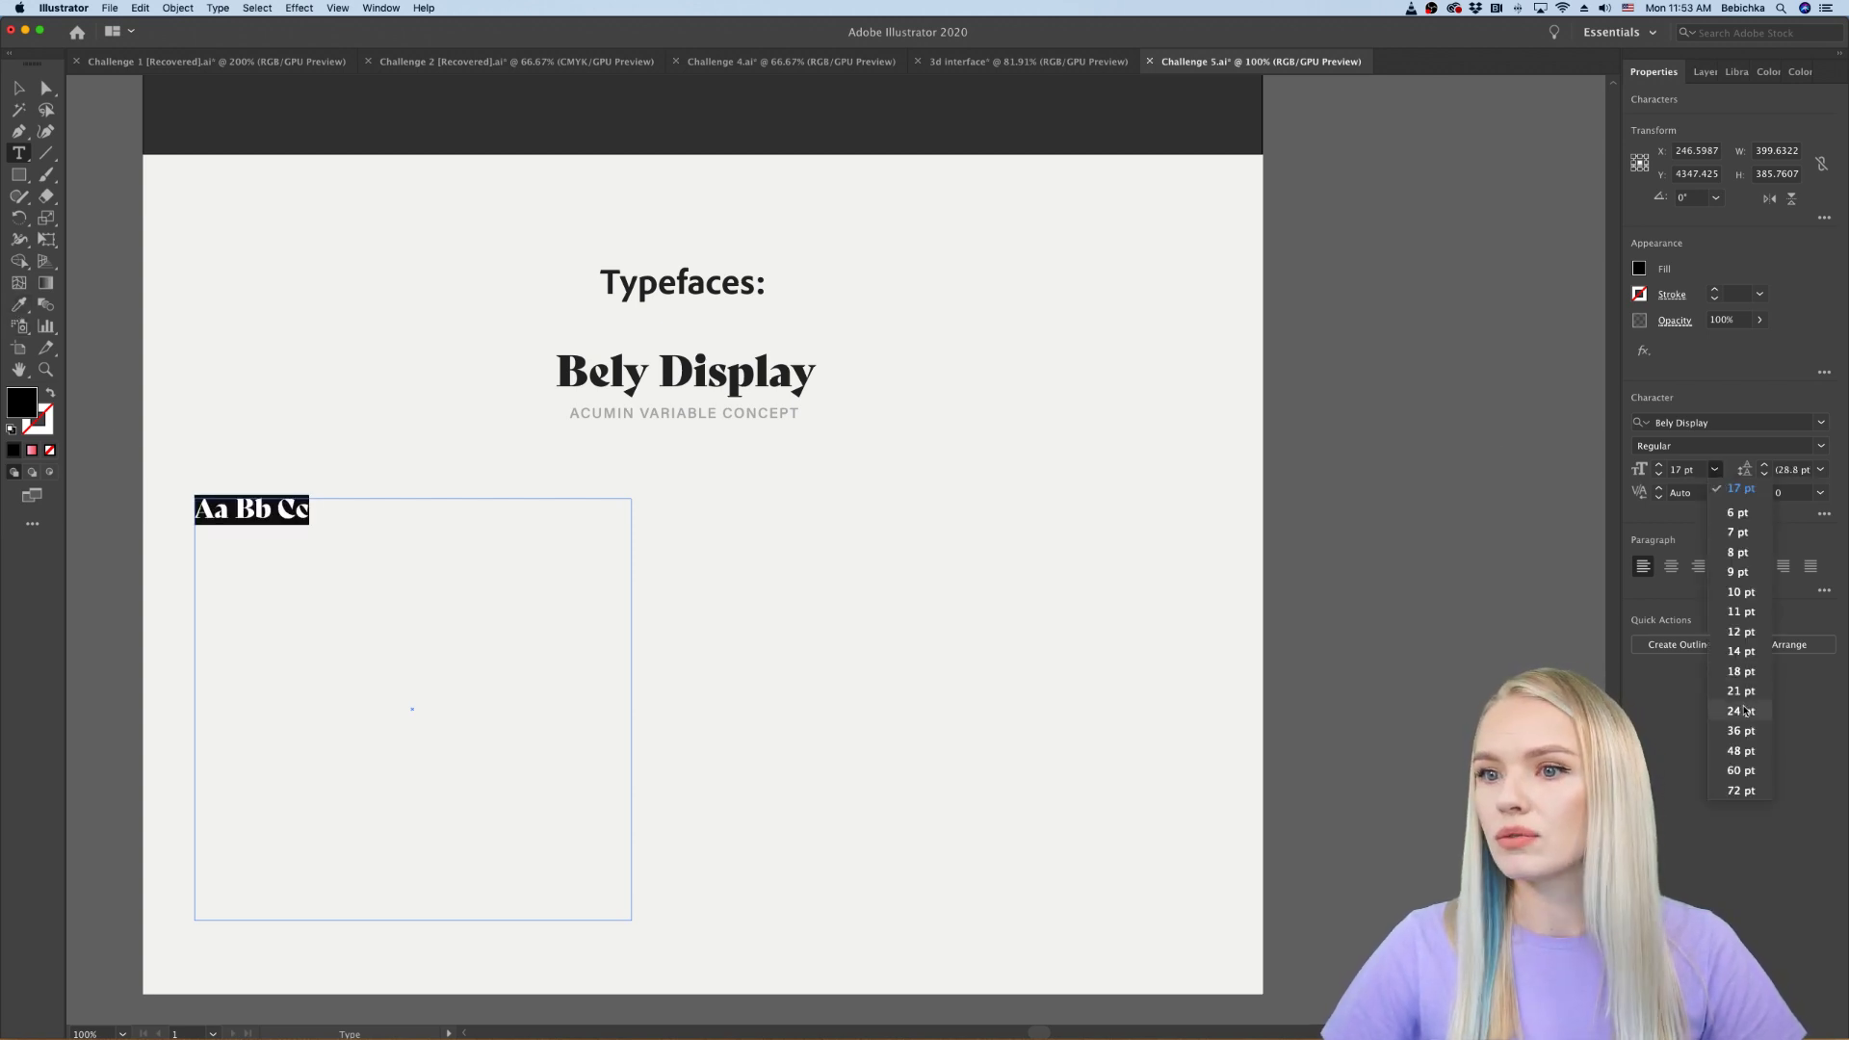
pyautogui.click(1749, 751)
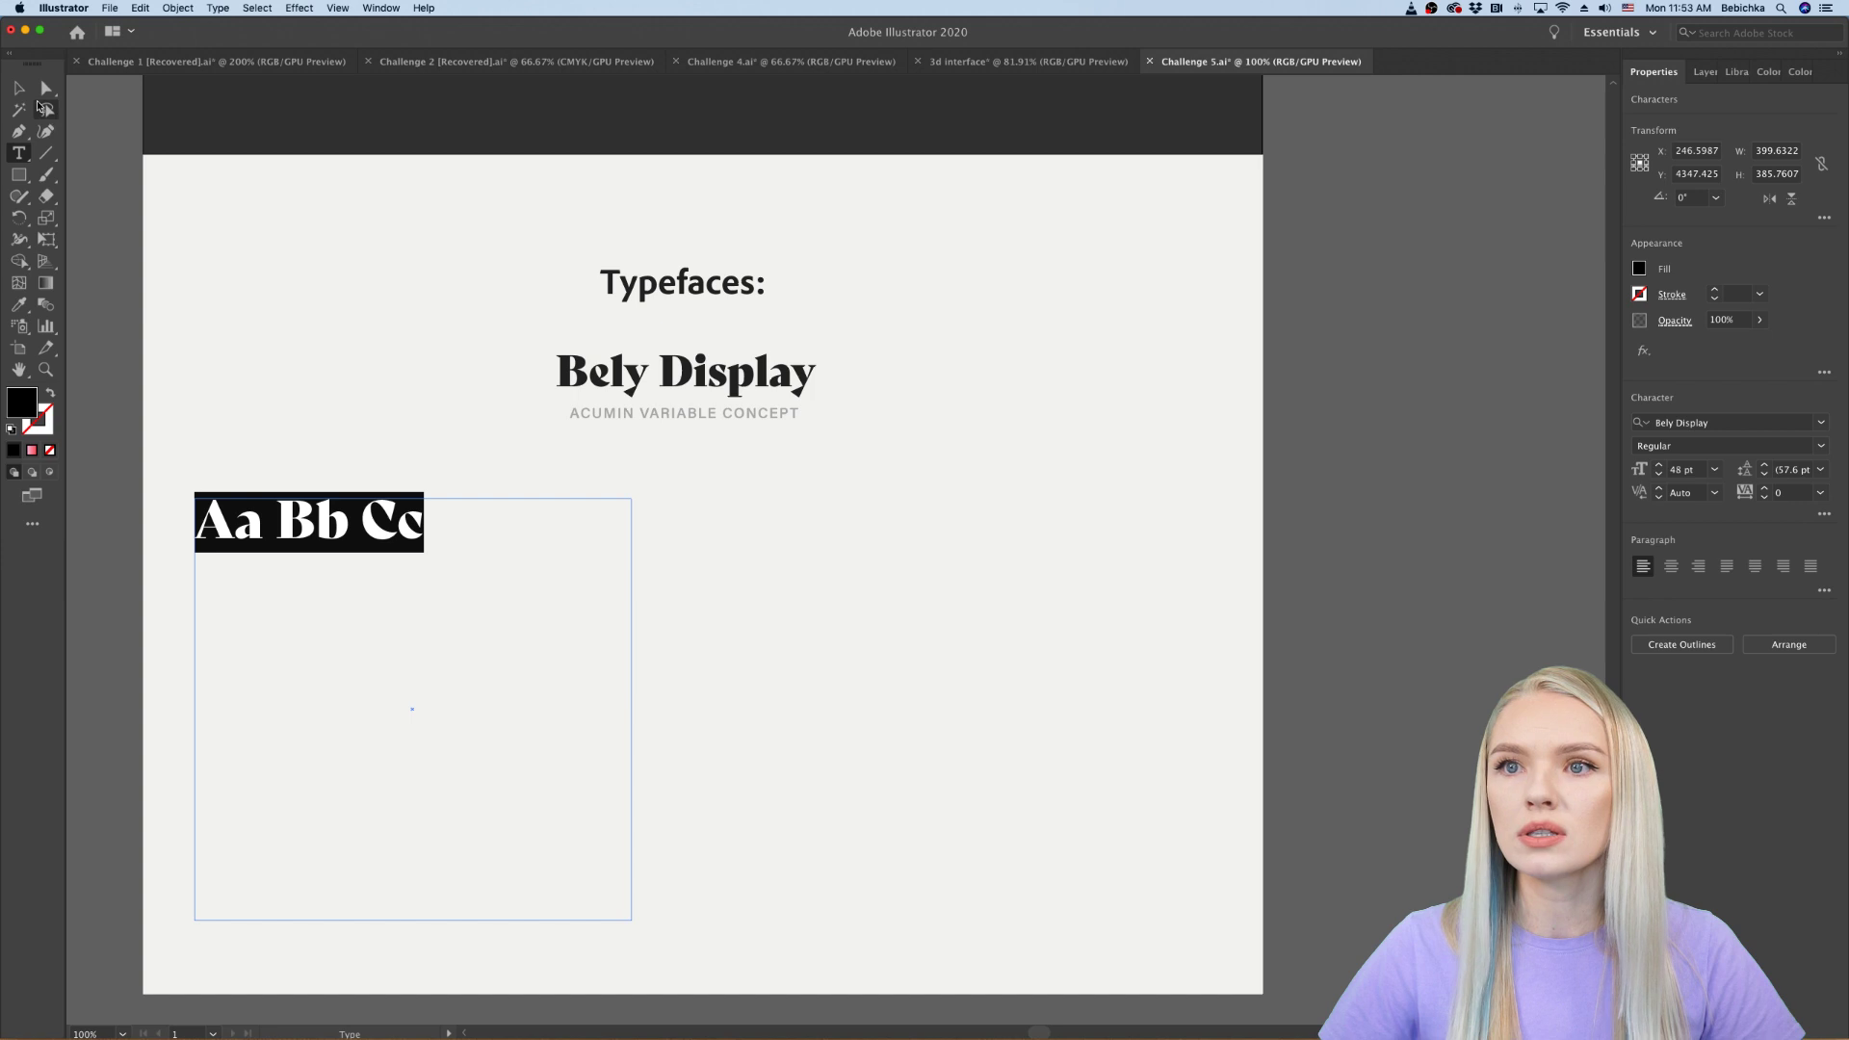
pyautogui.click(18, 88)
pyautogui.click(125, 410)
# Step: Duplicate the "Aa Bb Cc" sample into the right half of the section and set the copy's font to Acumin Variable Concept
pyautogui.moveTo(308, 539); pyautogui.dragTo(892, 544)
pyautogui.tripleClick(892, 541)
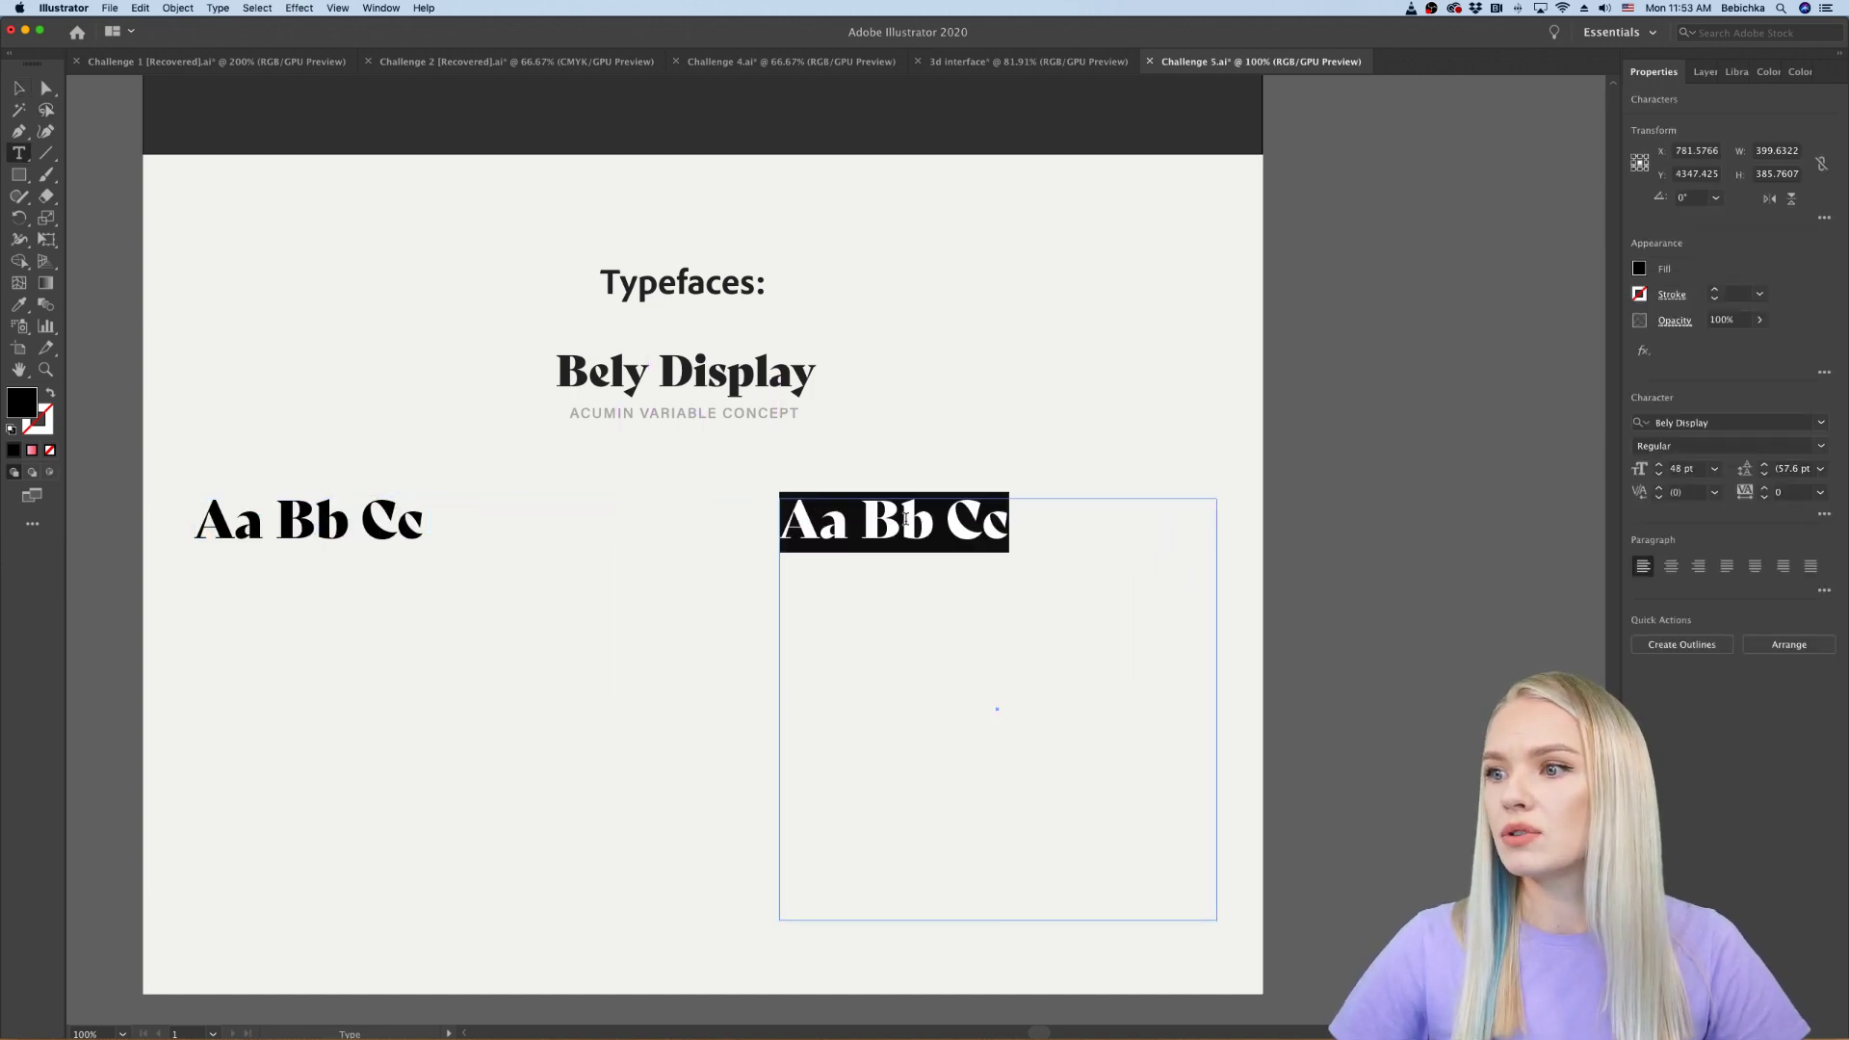
pyautogui.click(1726, 418)
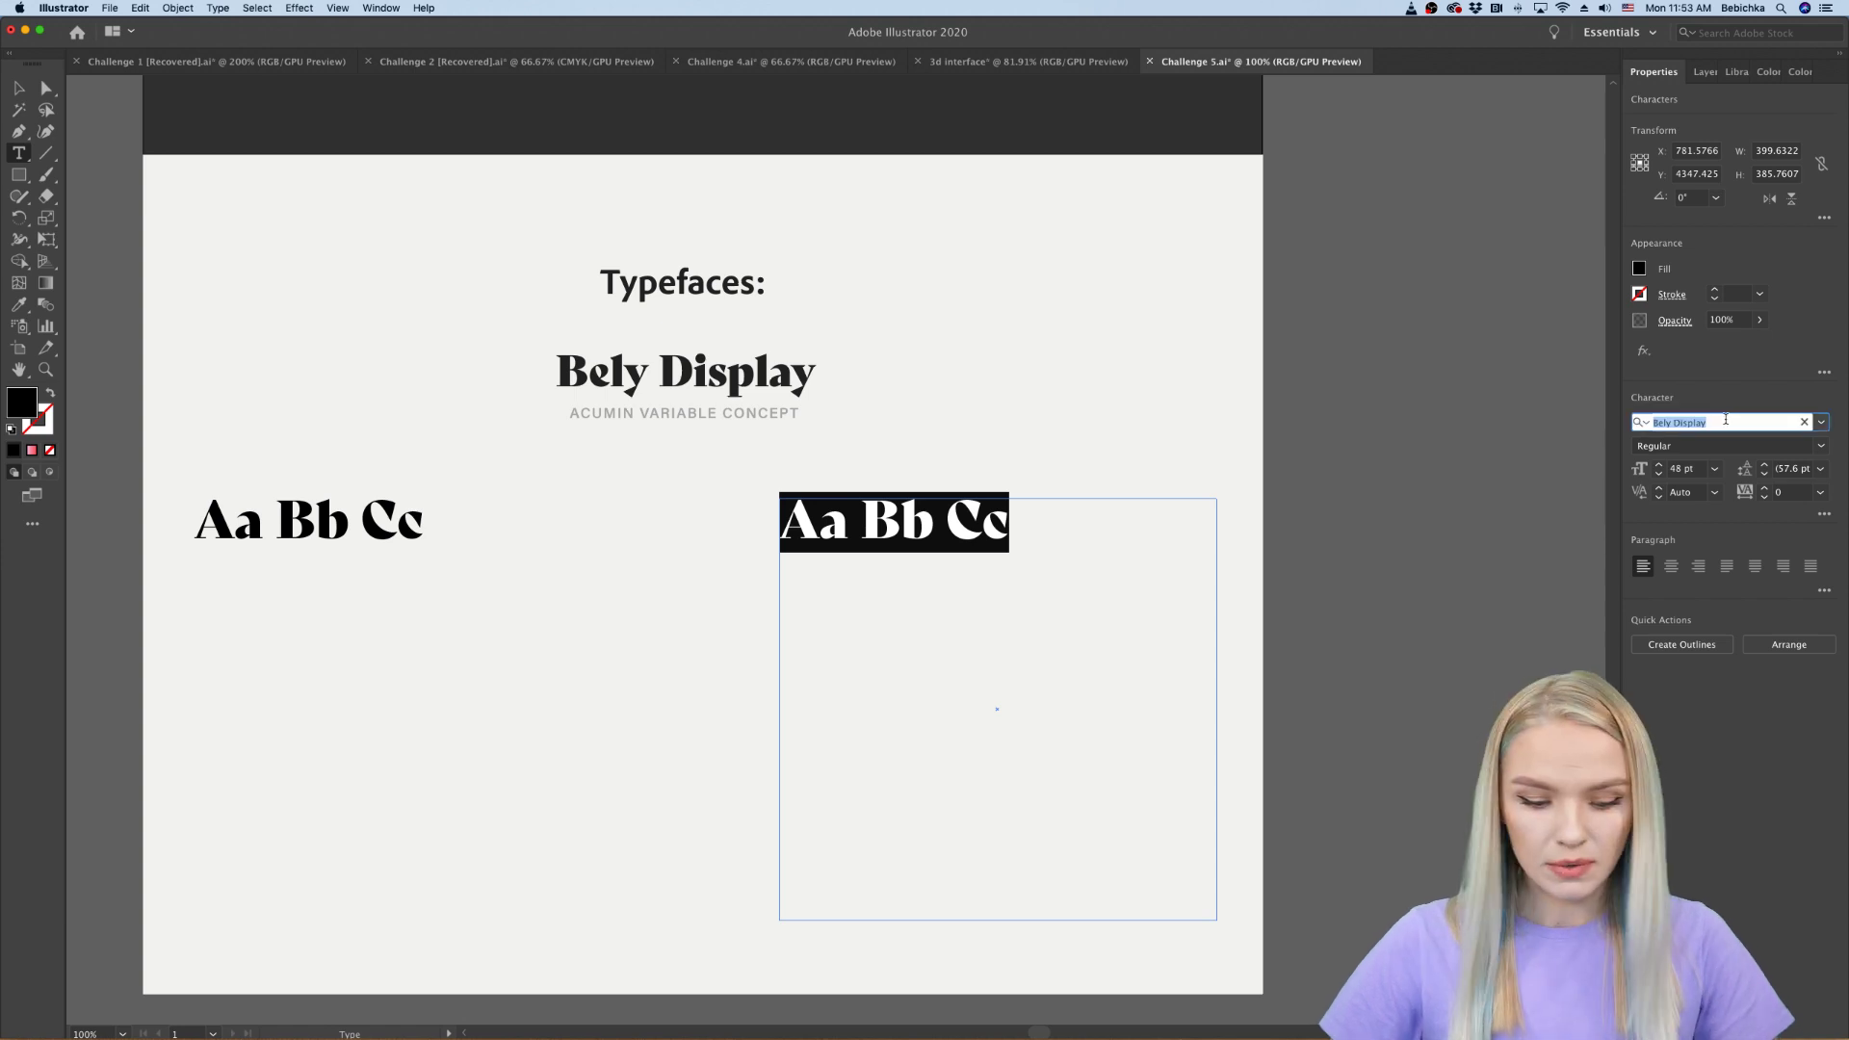
pyautogui.write('ac')
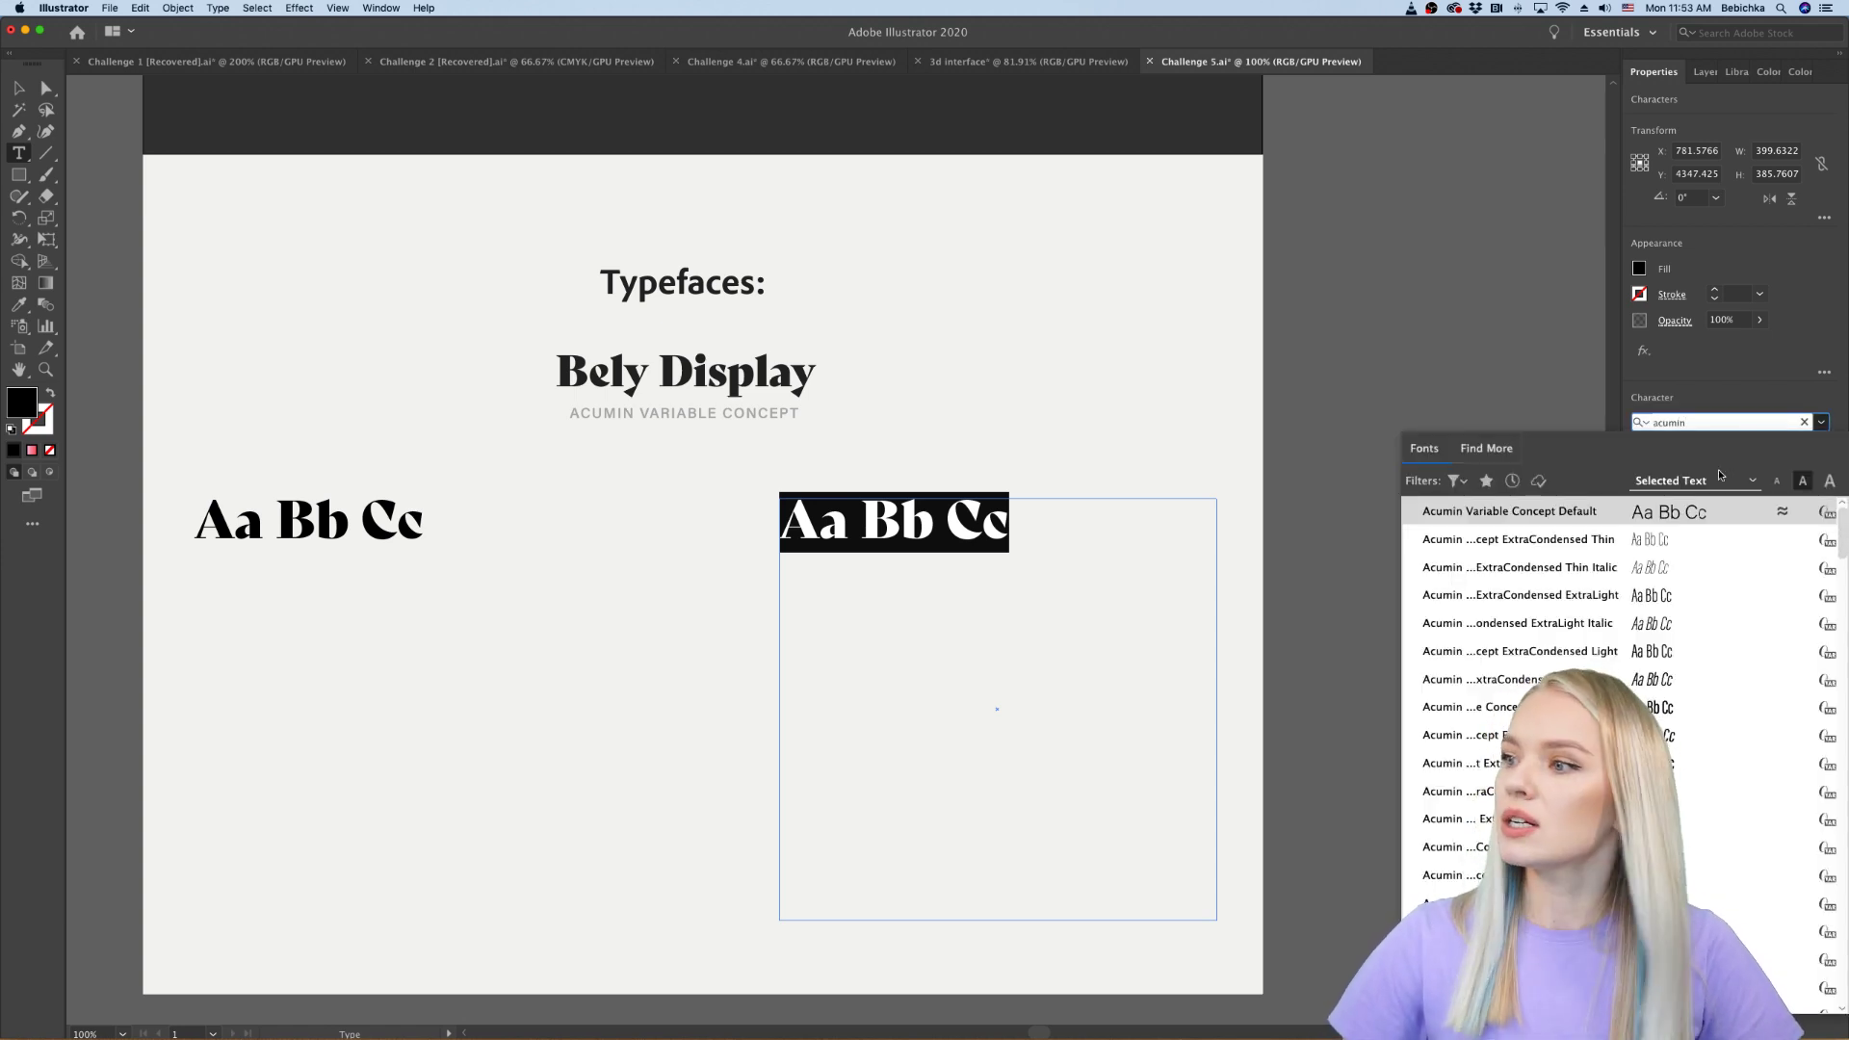
pyautogui.write('umin')
pyautogui.press('Return')
pyautogui.click(1033, 531)
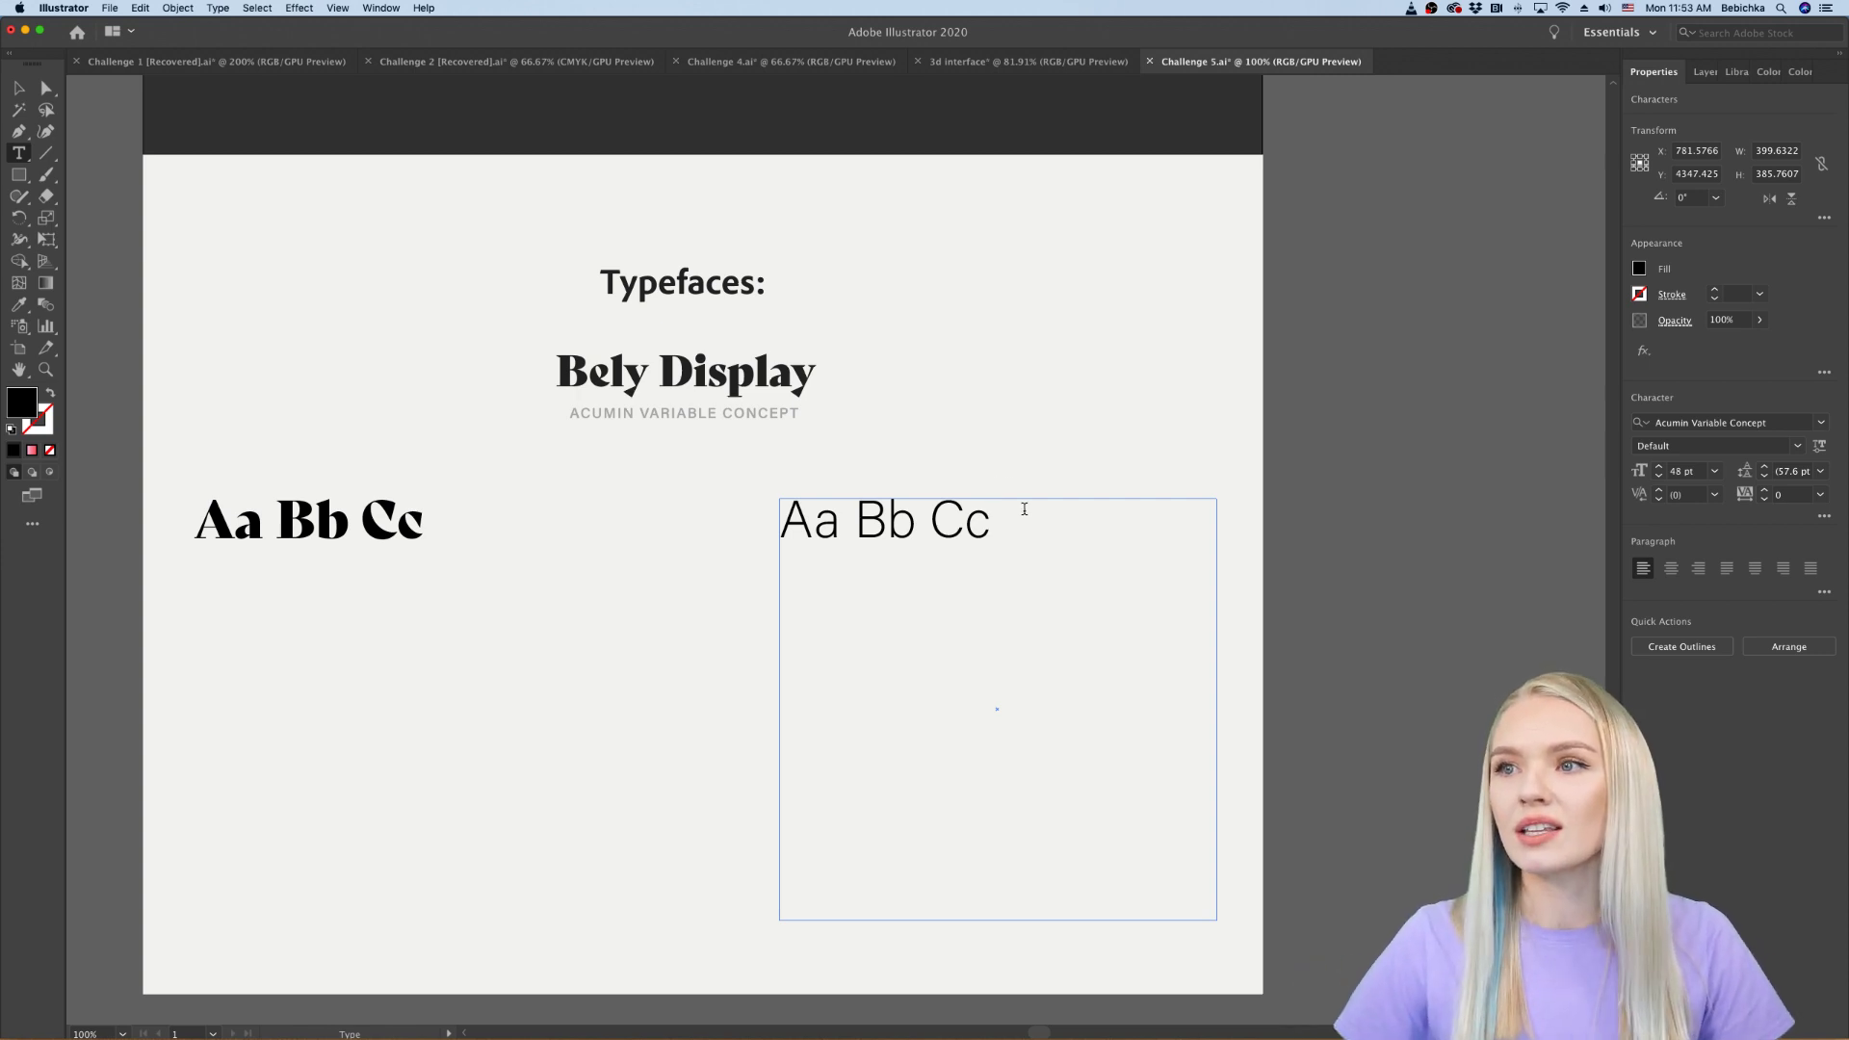
pyautogui.click(19, 90)
pyautogui.click(131, 375)
# Step: Shift the Bely Display sample about 44 px to the right, away from the section's edge
pyautogui.scroll(-2, 133, 462)
pyautogui.scroll(1, 134, 462)
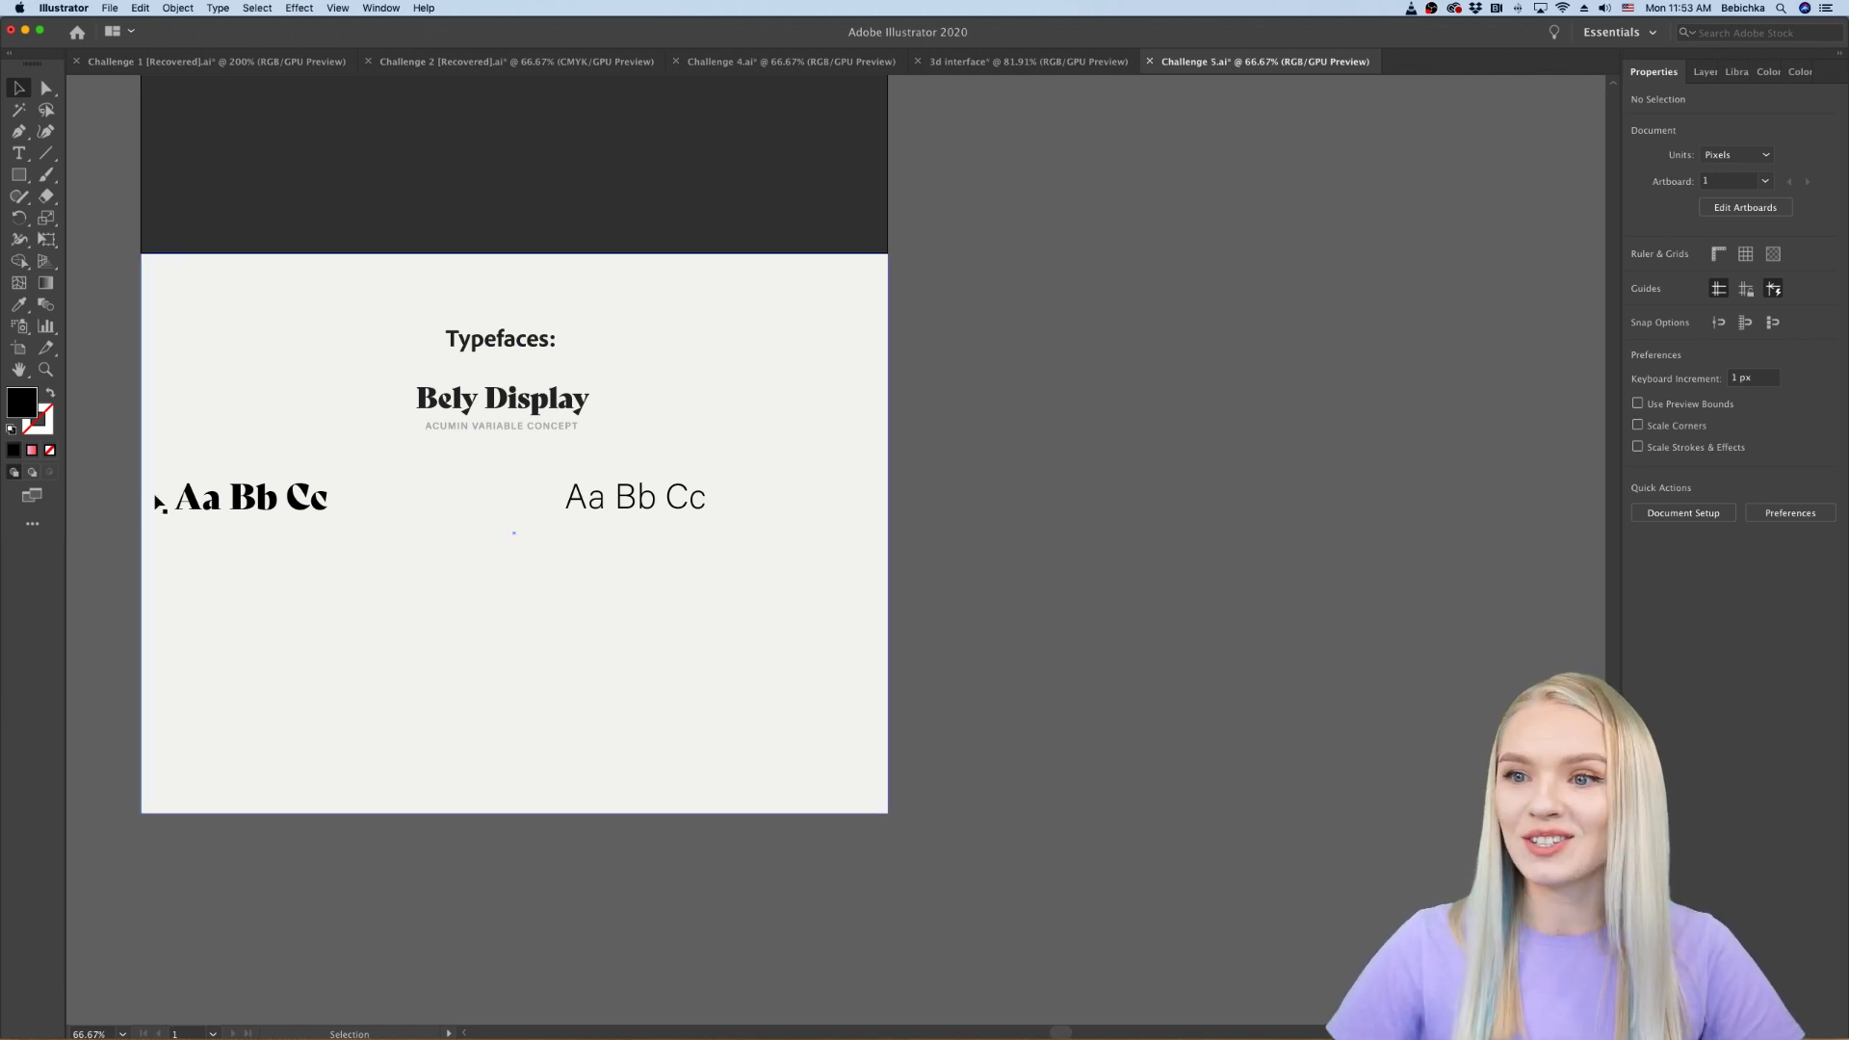
pyautogui.moveTo(236, 508); pyautogui.dragTo(268, 512)
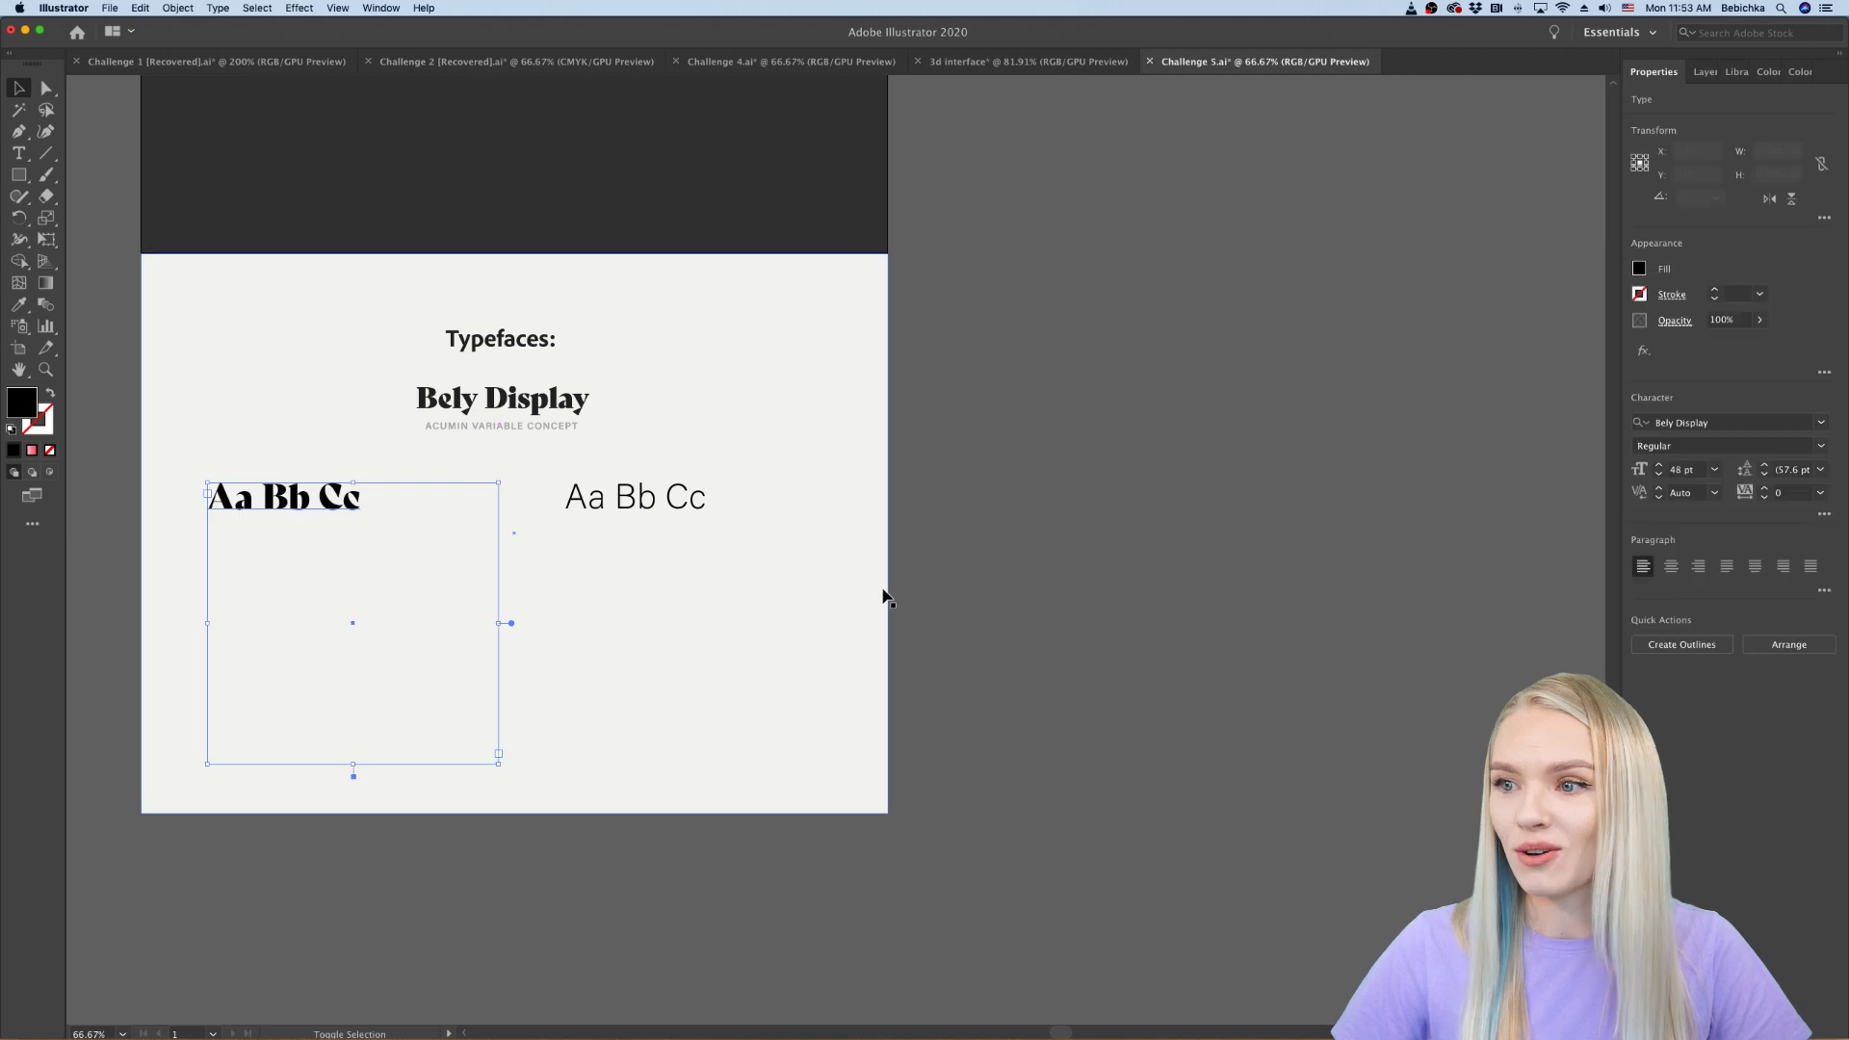
# Step: Review the brand guide from the typeface section back up to the Foodies cover and its header line
pyautogui.scroll(-2, 941, 603)
pyautogui.scroll(3, 942, 603)
pyautogui.scroll(10, 941, 603)
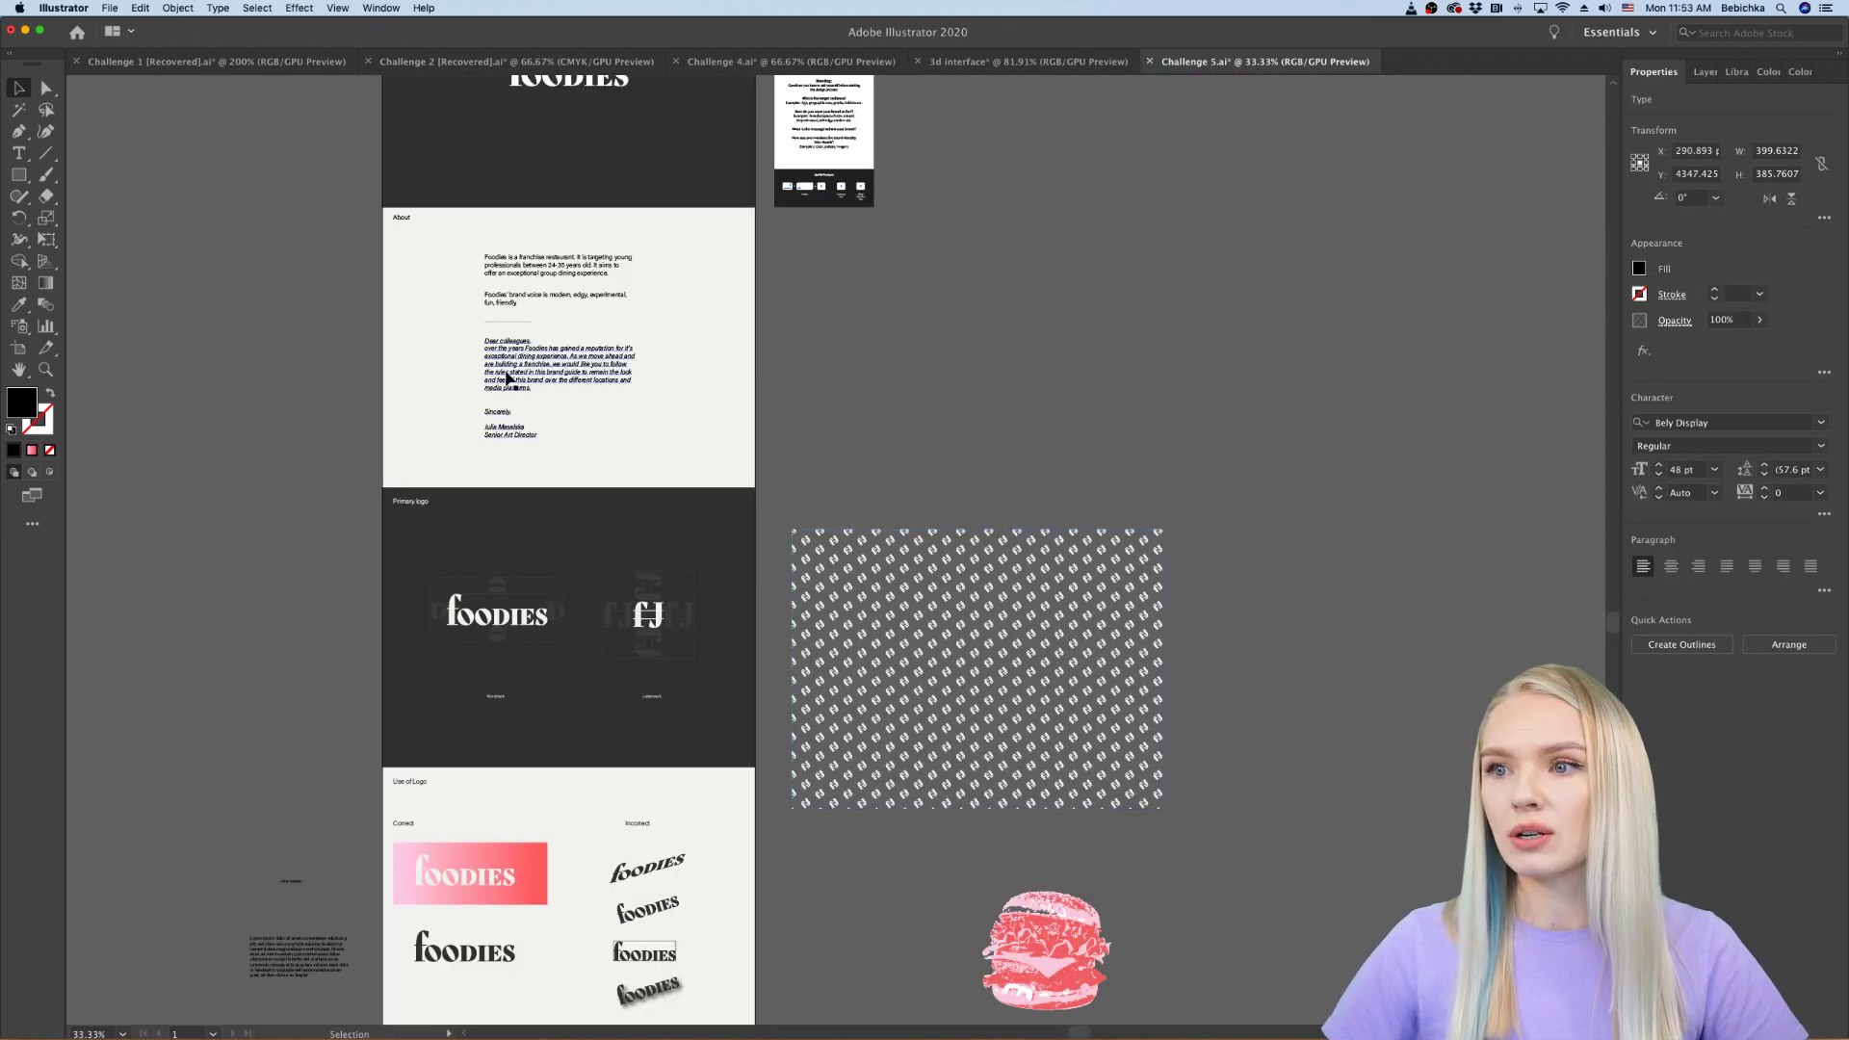
pyautogui.scroll(4, 525, 377)
pyautogui.scroll(1, 528, 374)
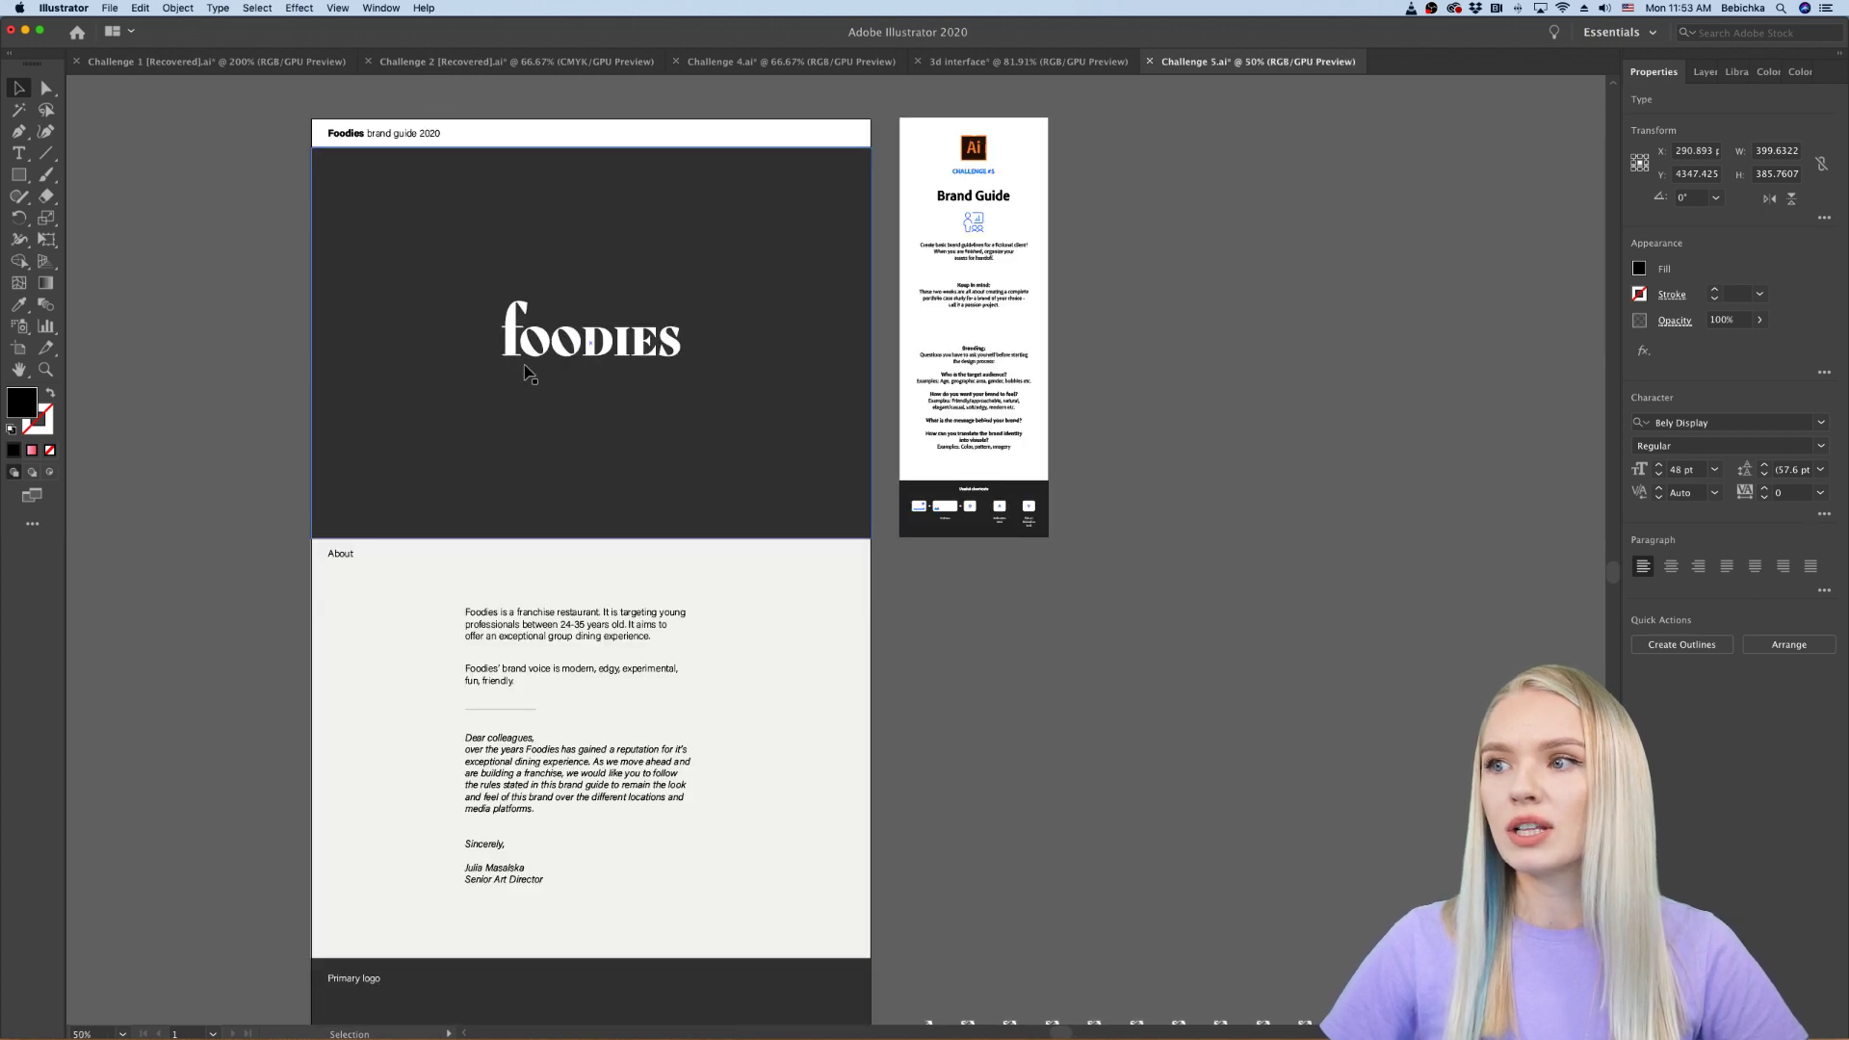
pyautogui.scroll(1, 527, 374)
pyautogui.scroll(2, 528, 374)
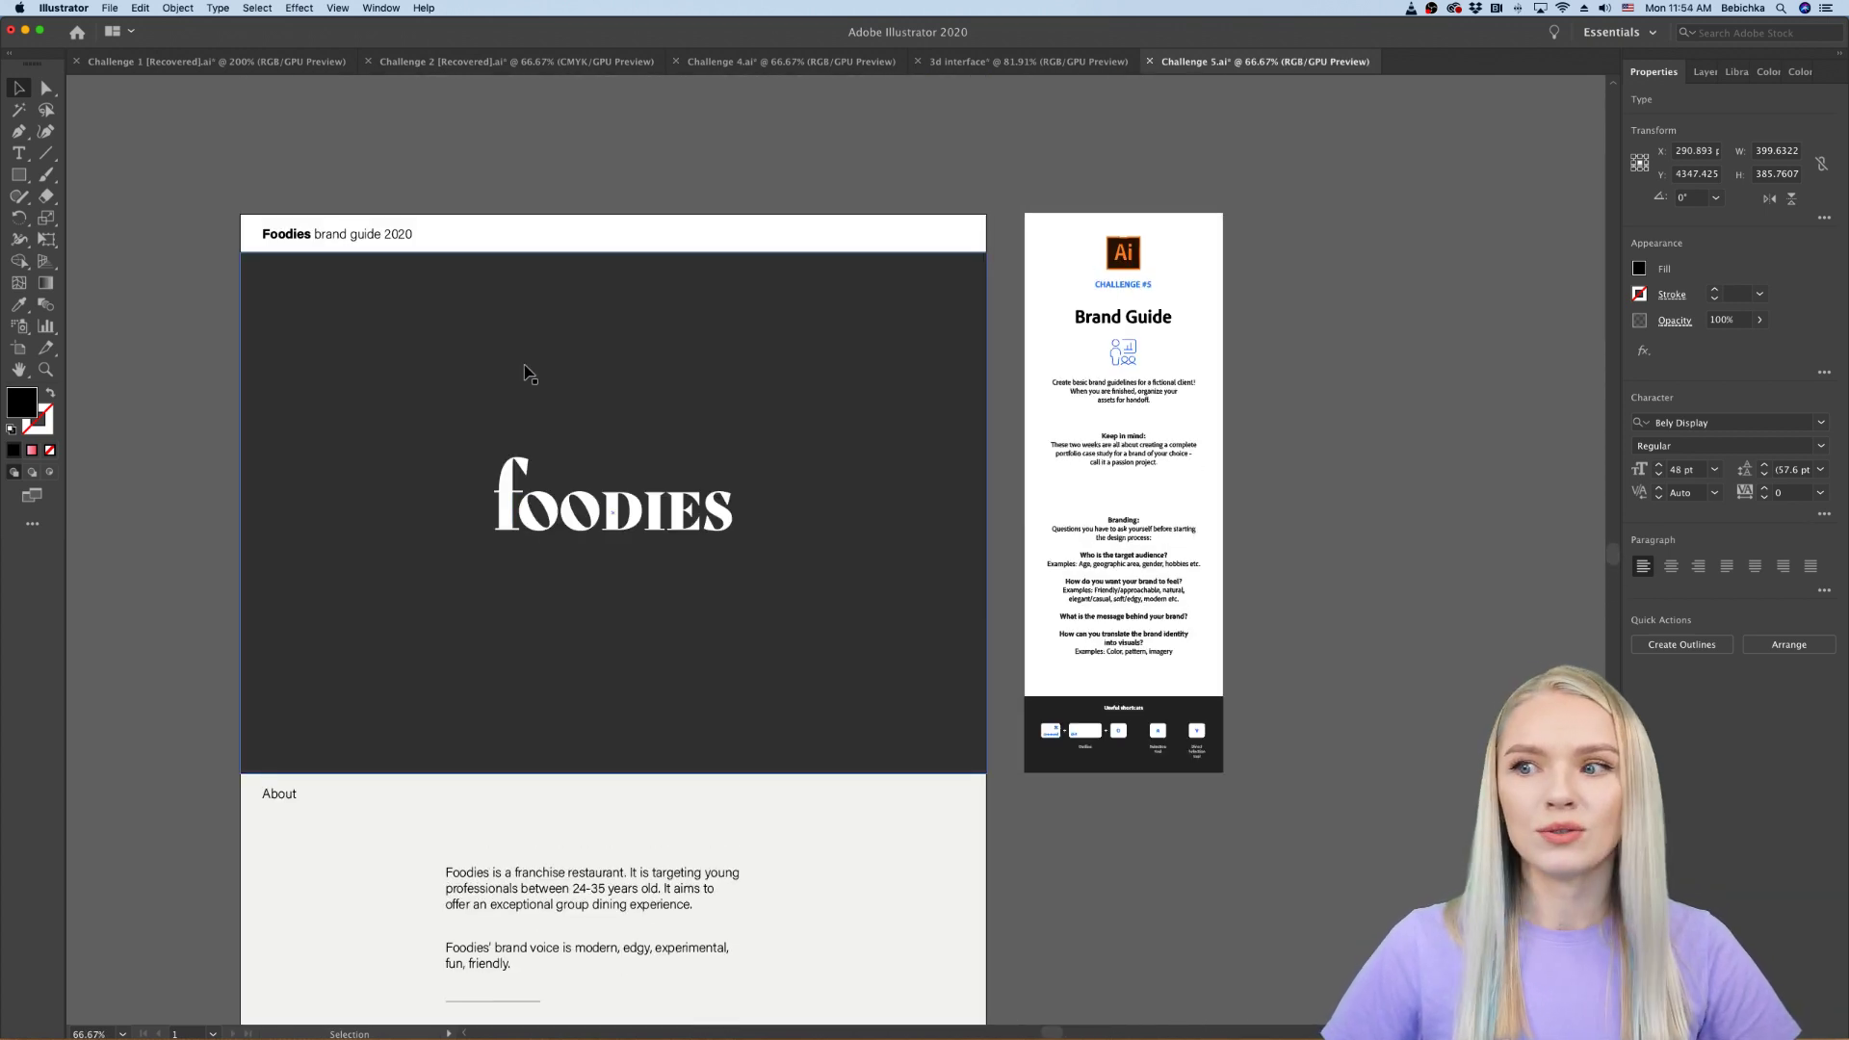
pyautogui.scroll(2, 528, 374)
# Step: Examine the About section's description and letter, and the wordmark and lettermark in the Primary logo section
pyautogui.scroll(-1, 528, 373)
pyautogui.scroll(-1, 528, 373)
pyautogui.scroll(-2, 528, 374)
pyautogui.scroll(-5, 528, 373)
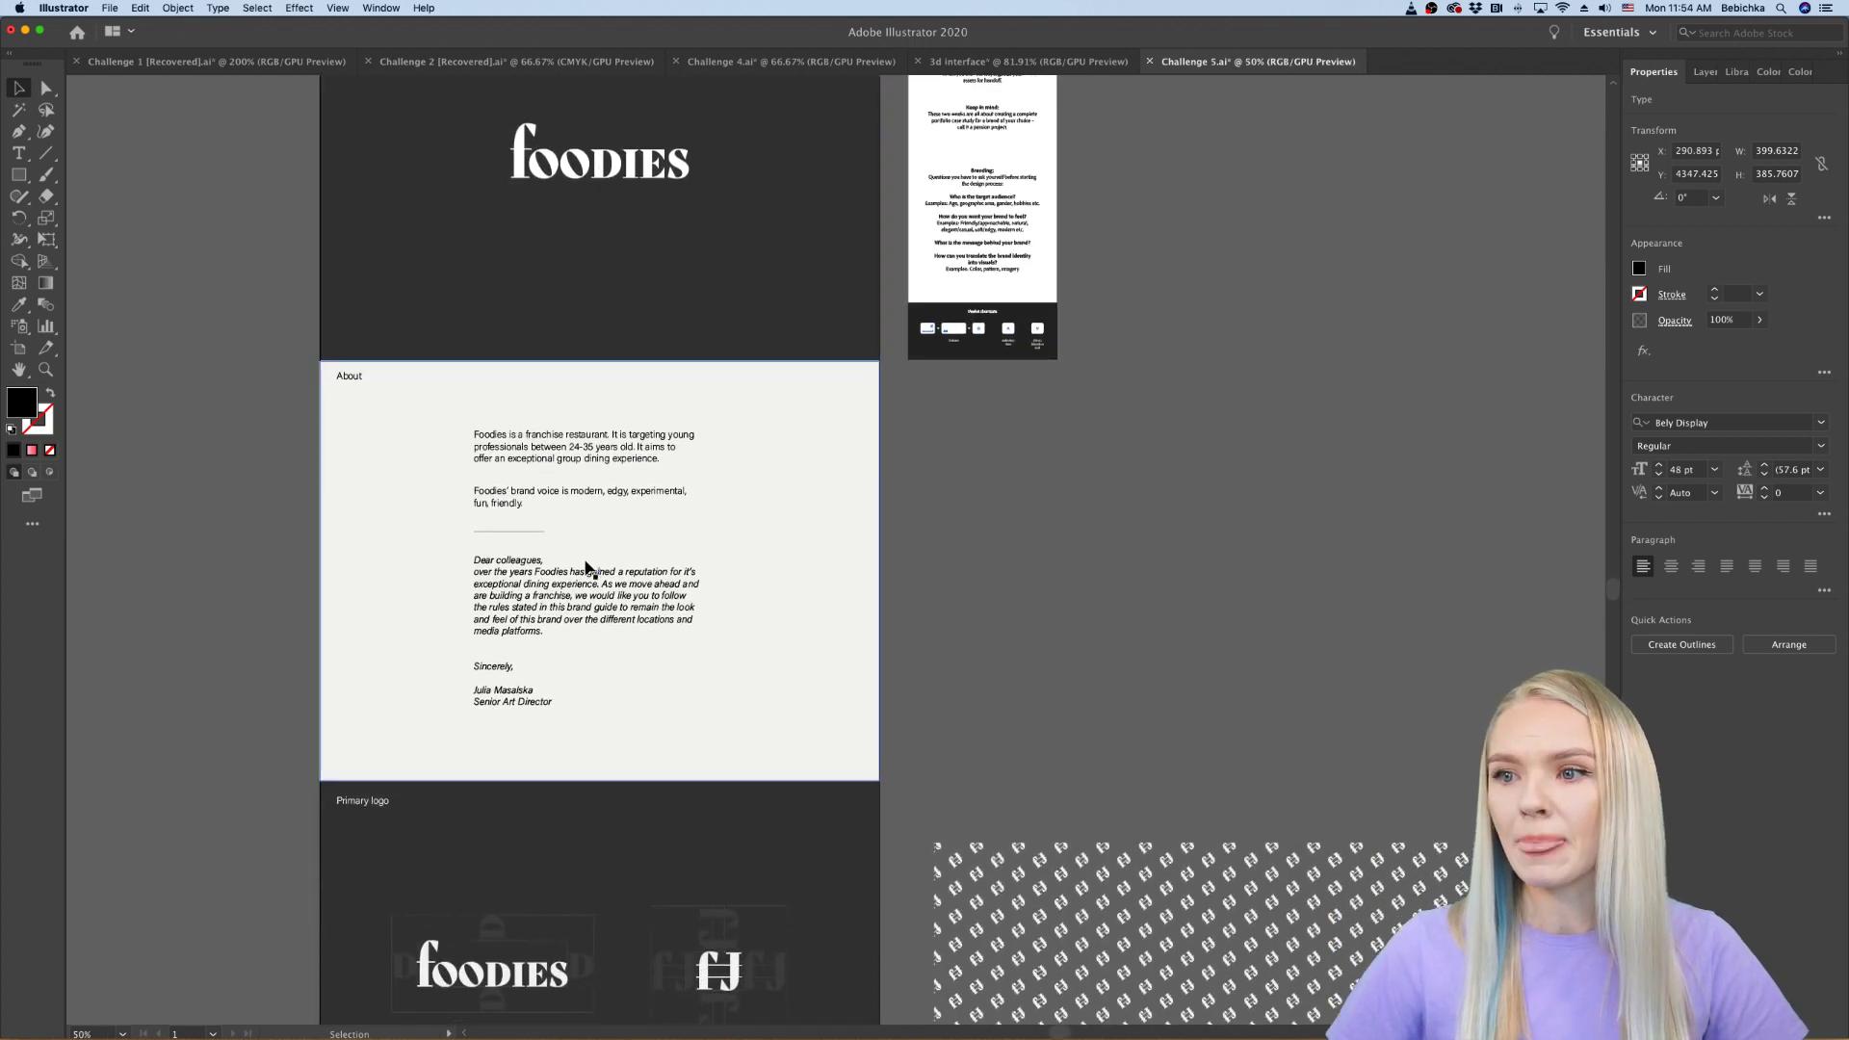
pyautogui.scroll(1, 587, 569)
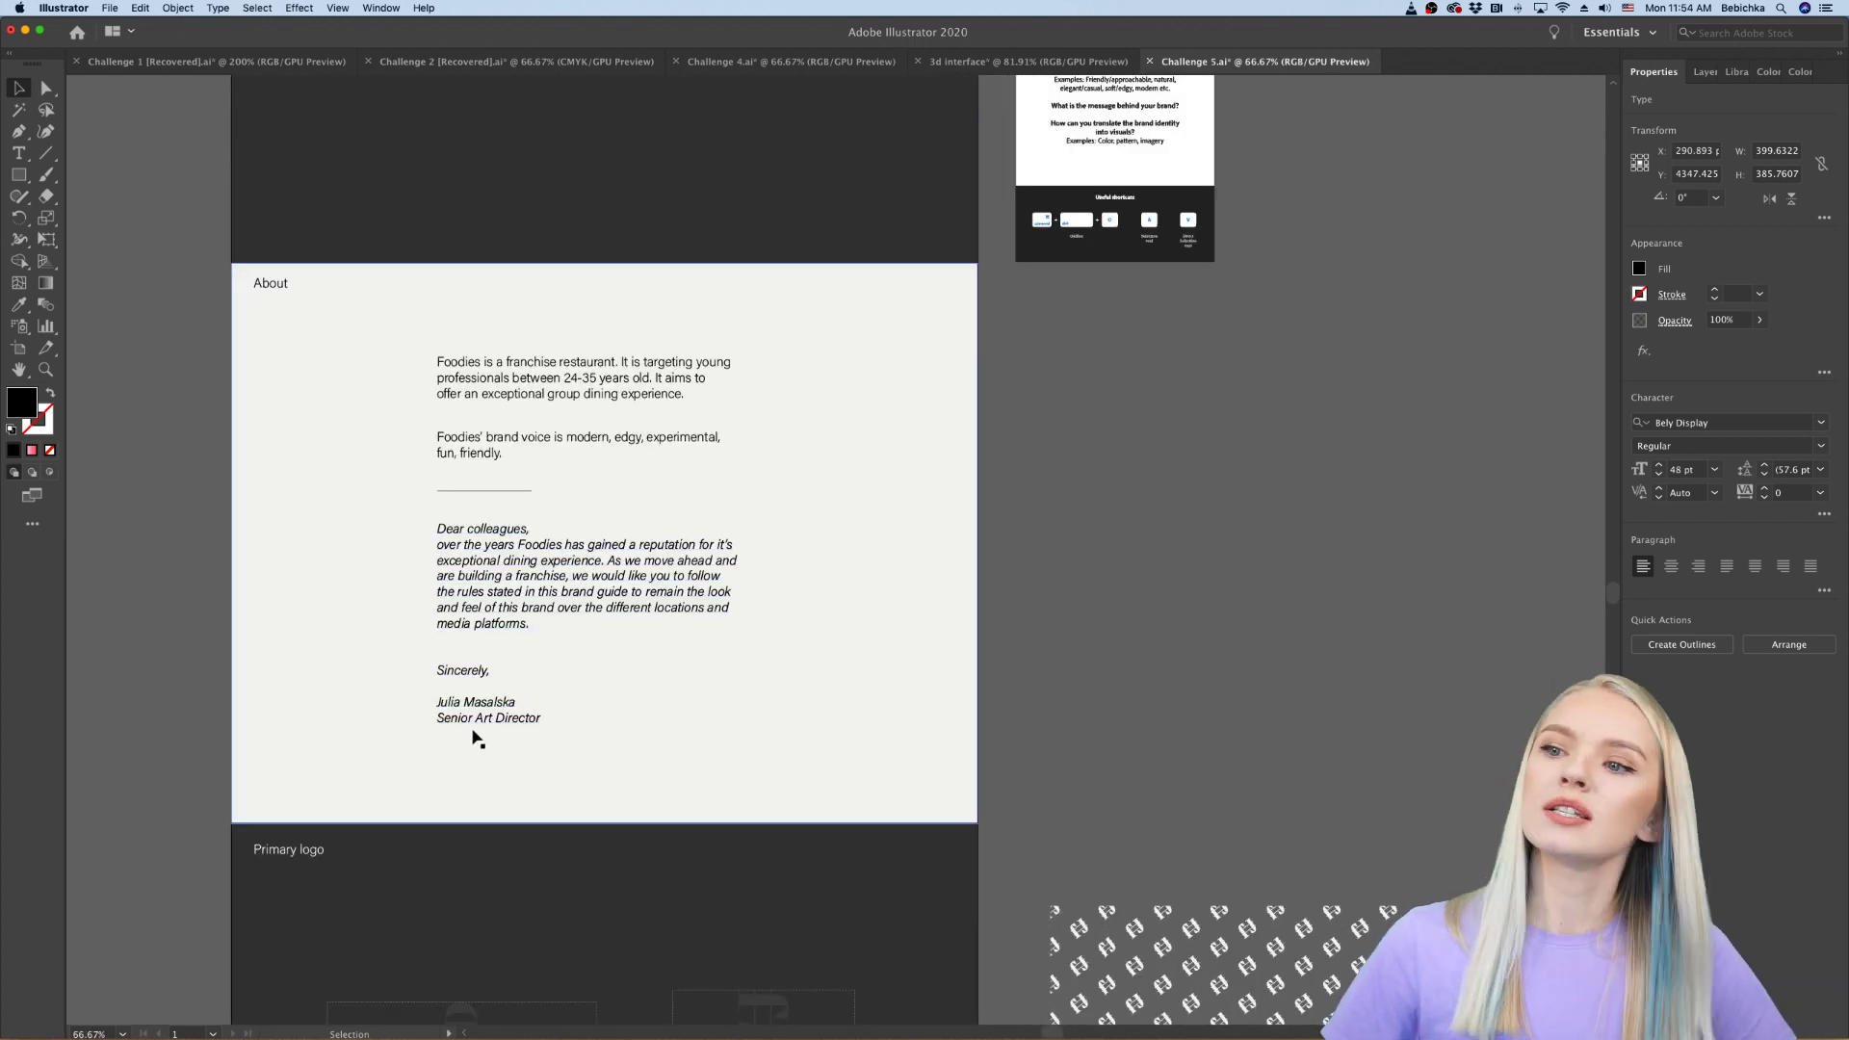
pyautogui.click(550, 397)
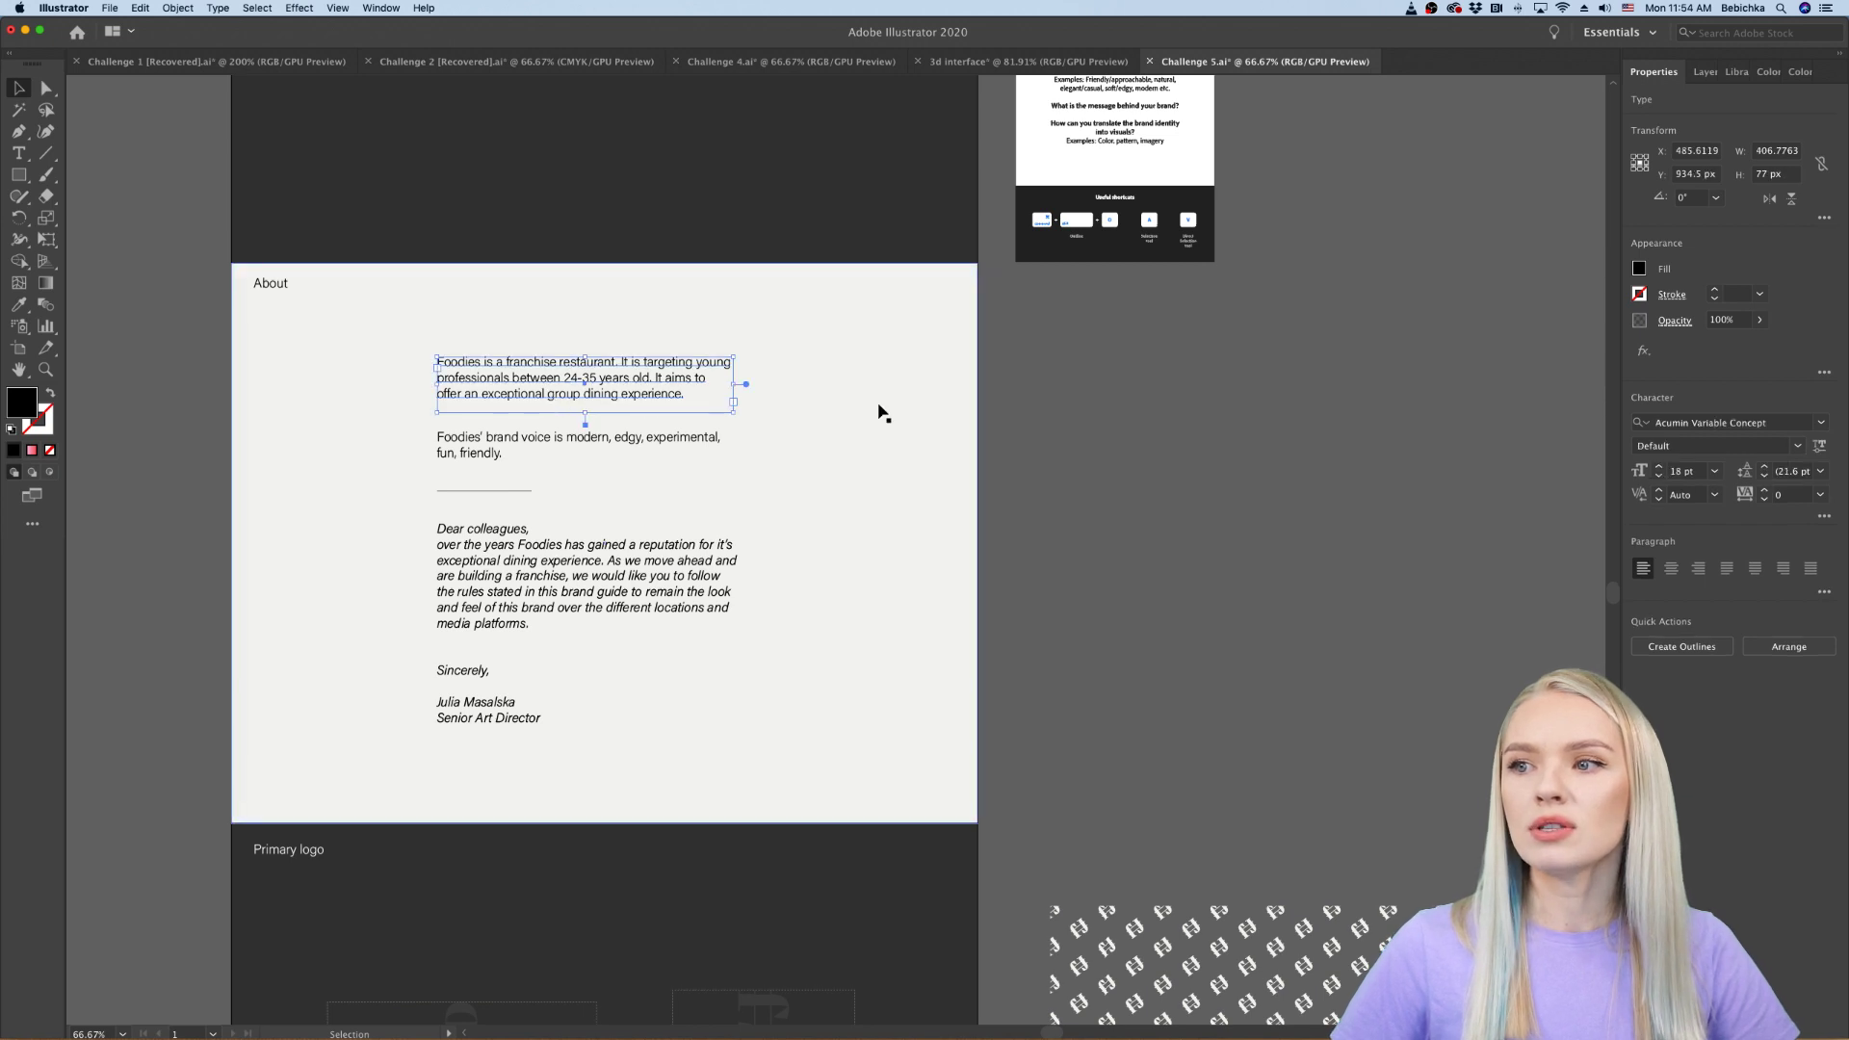
pyautogui.click(1027, 445)
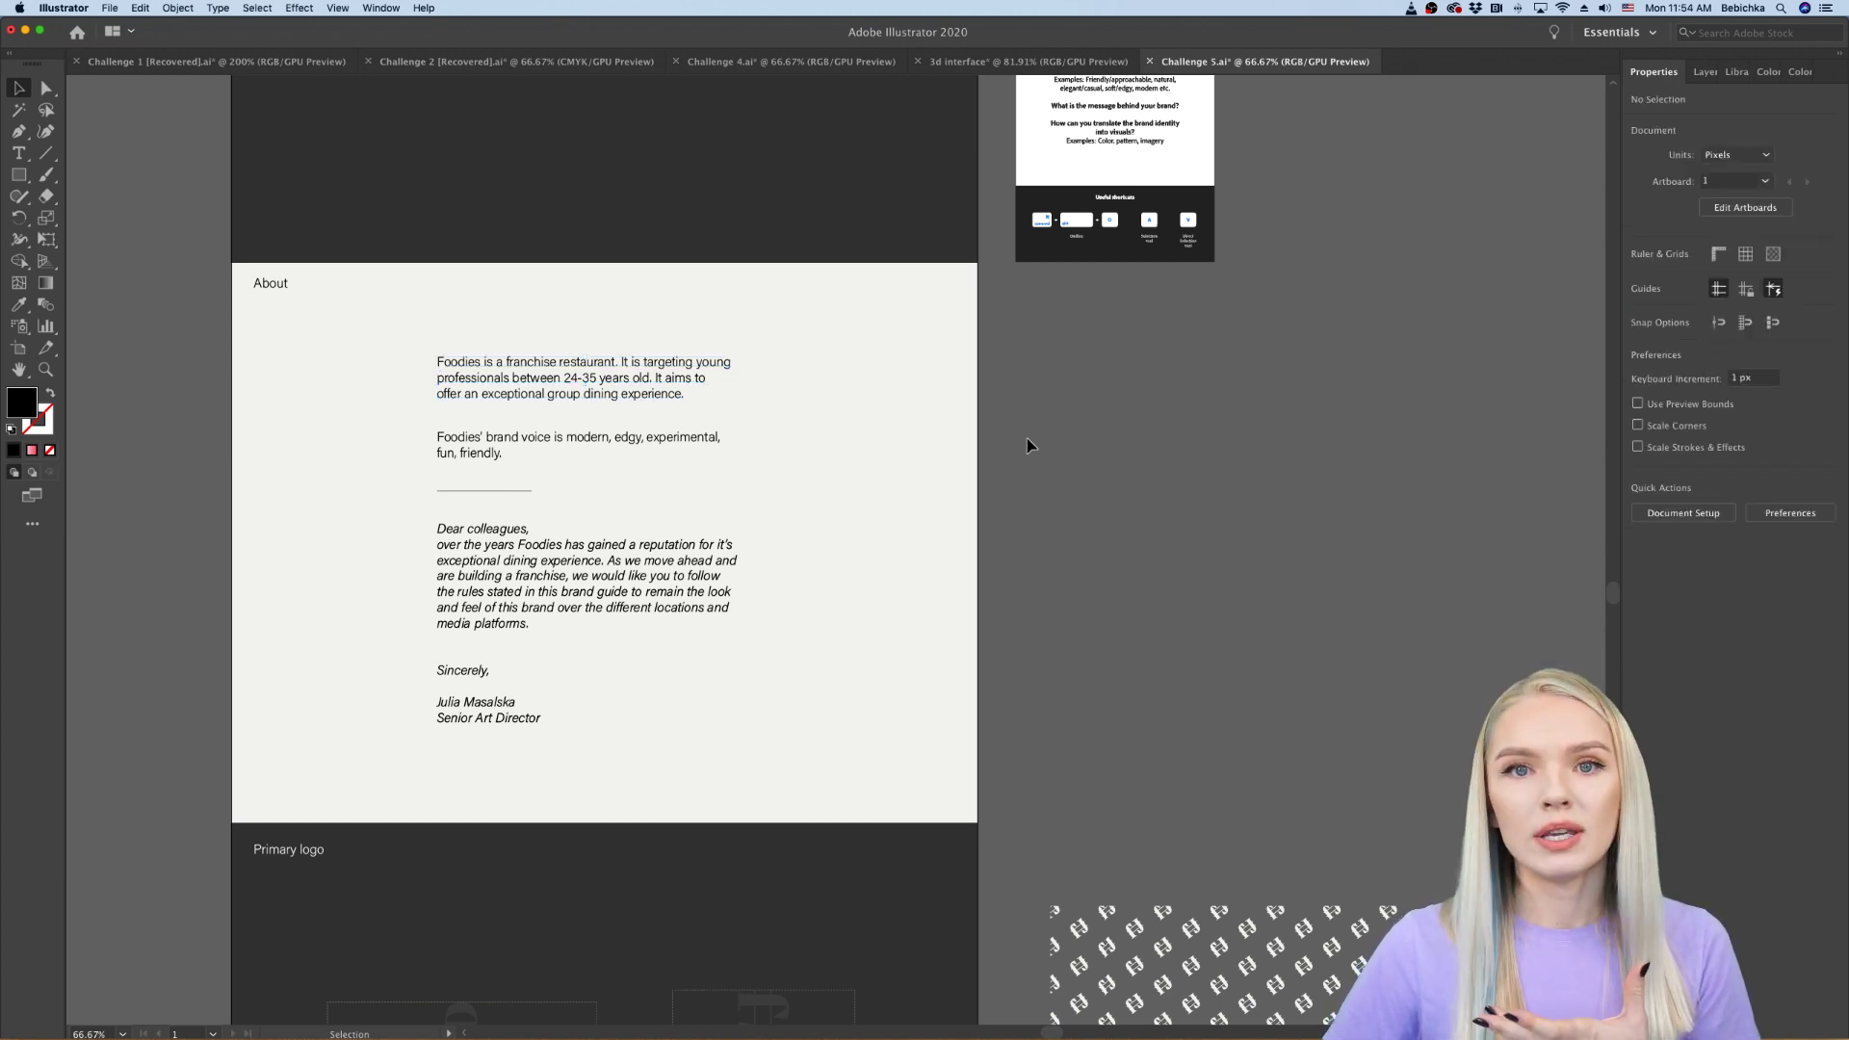
pyautogui.scroll(-10, 685, 632)
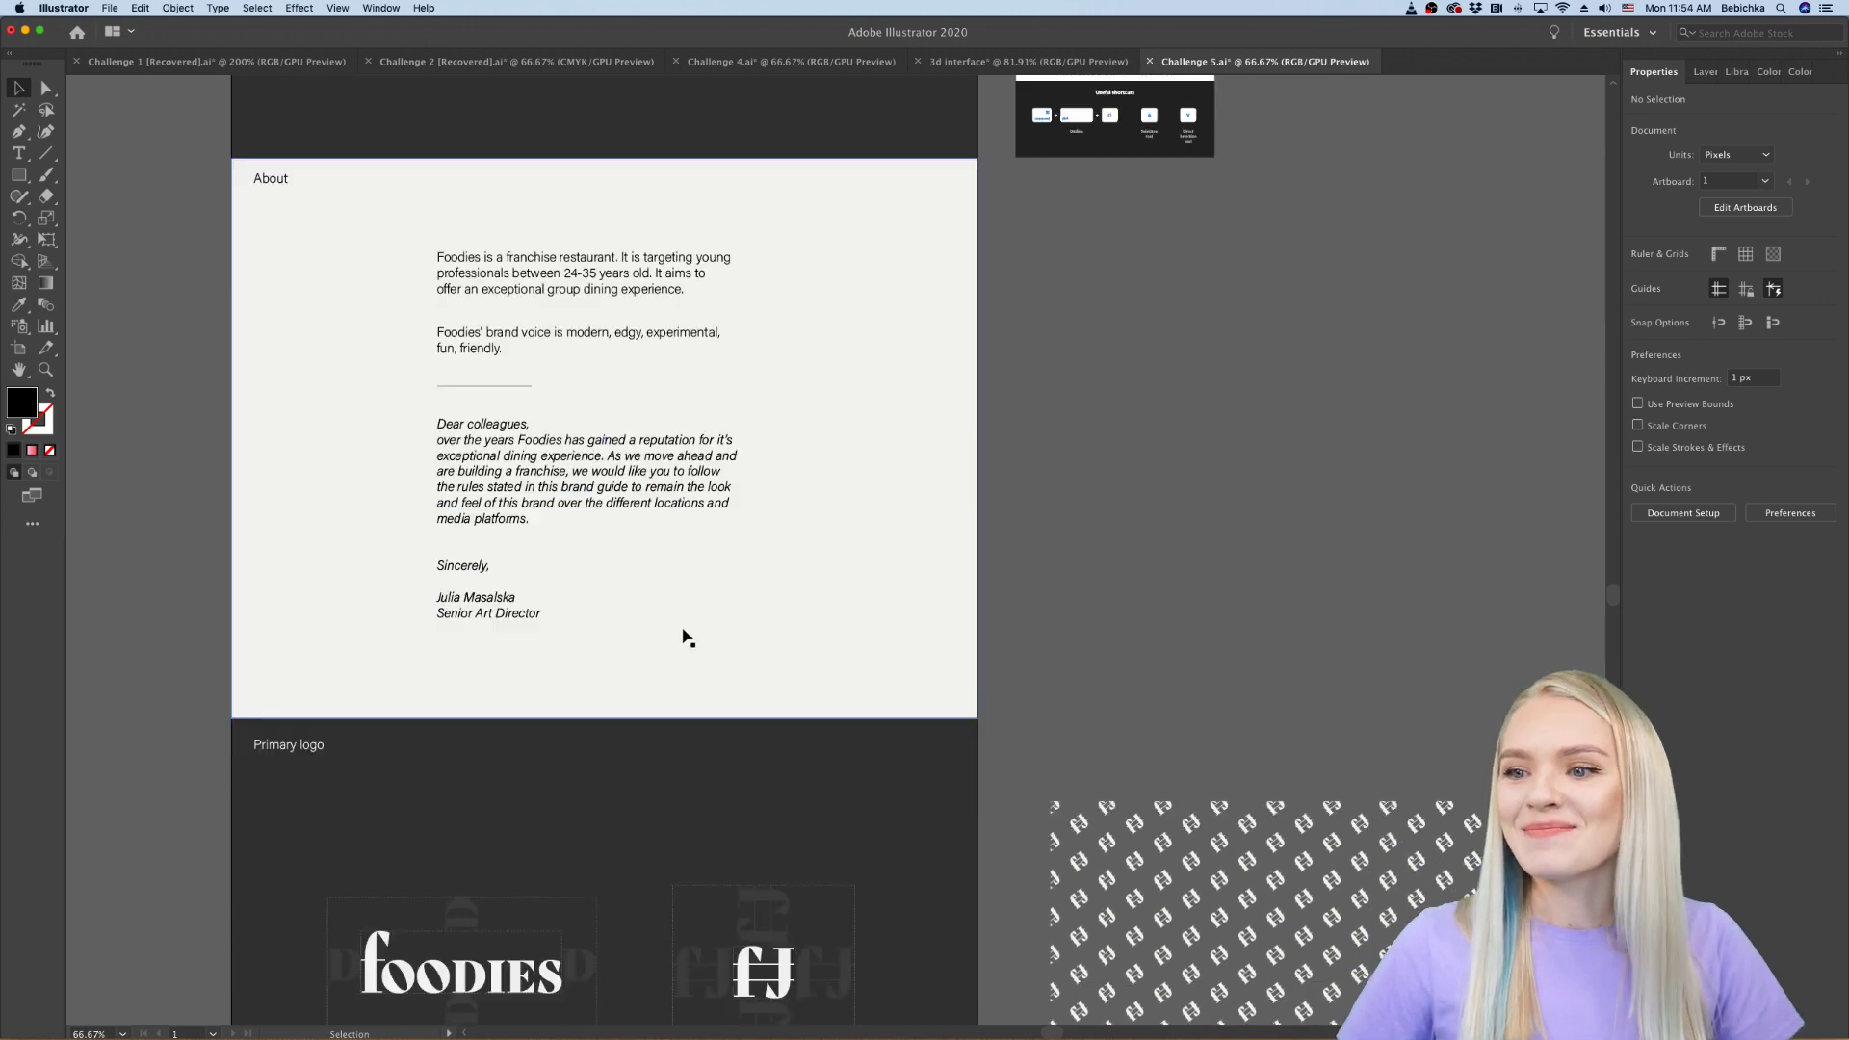
pyautogui.scroll(-3, 685, 632)
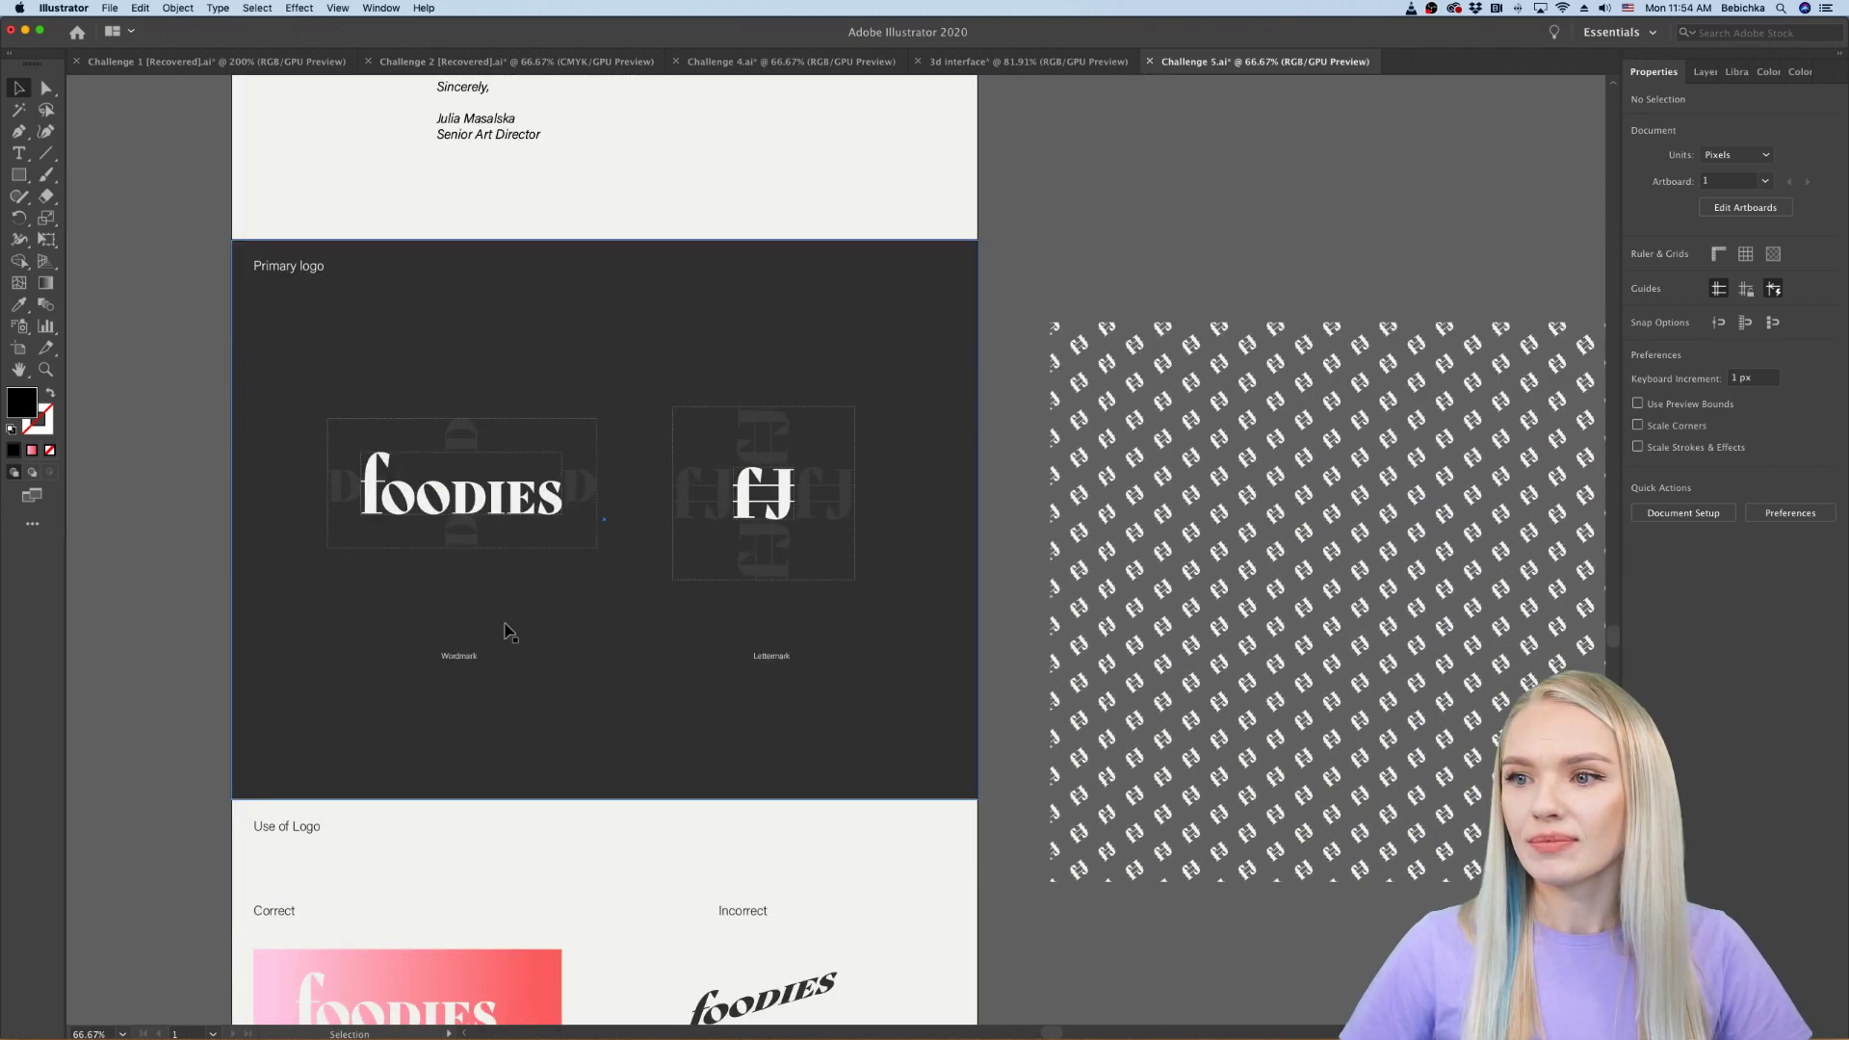
pyautogui.scroll(1, 509, 632)
pyautogui.scroll(2, 509, 632)
pyautogui.hscroll(-2, 508, 632)
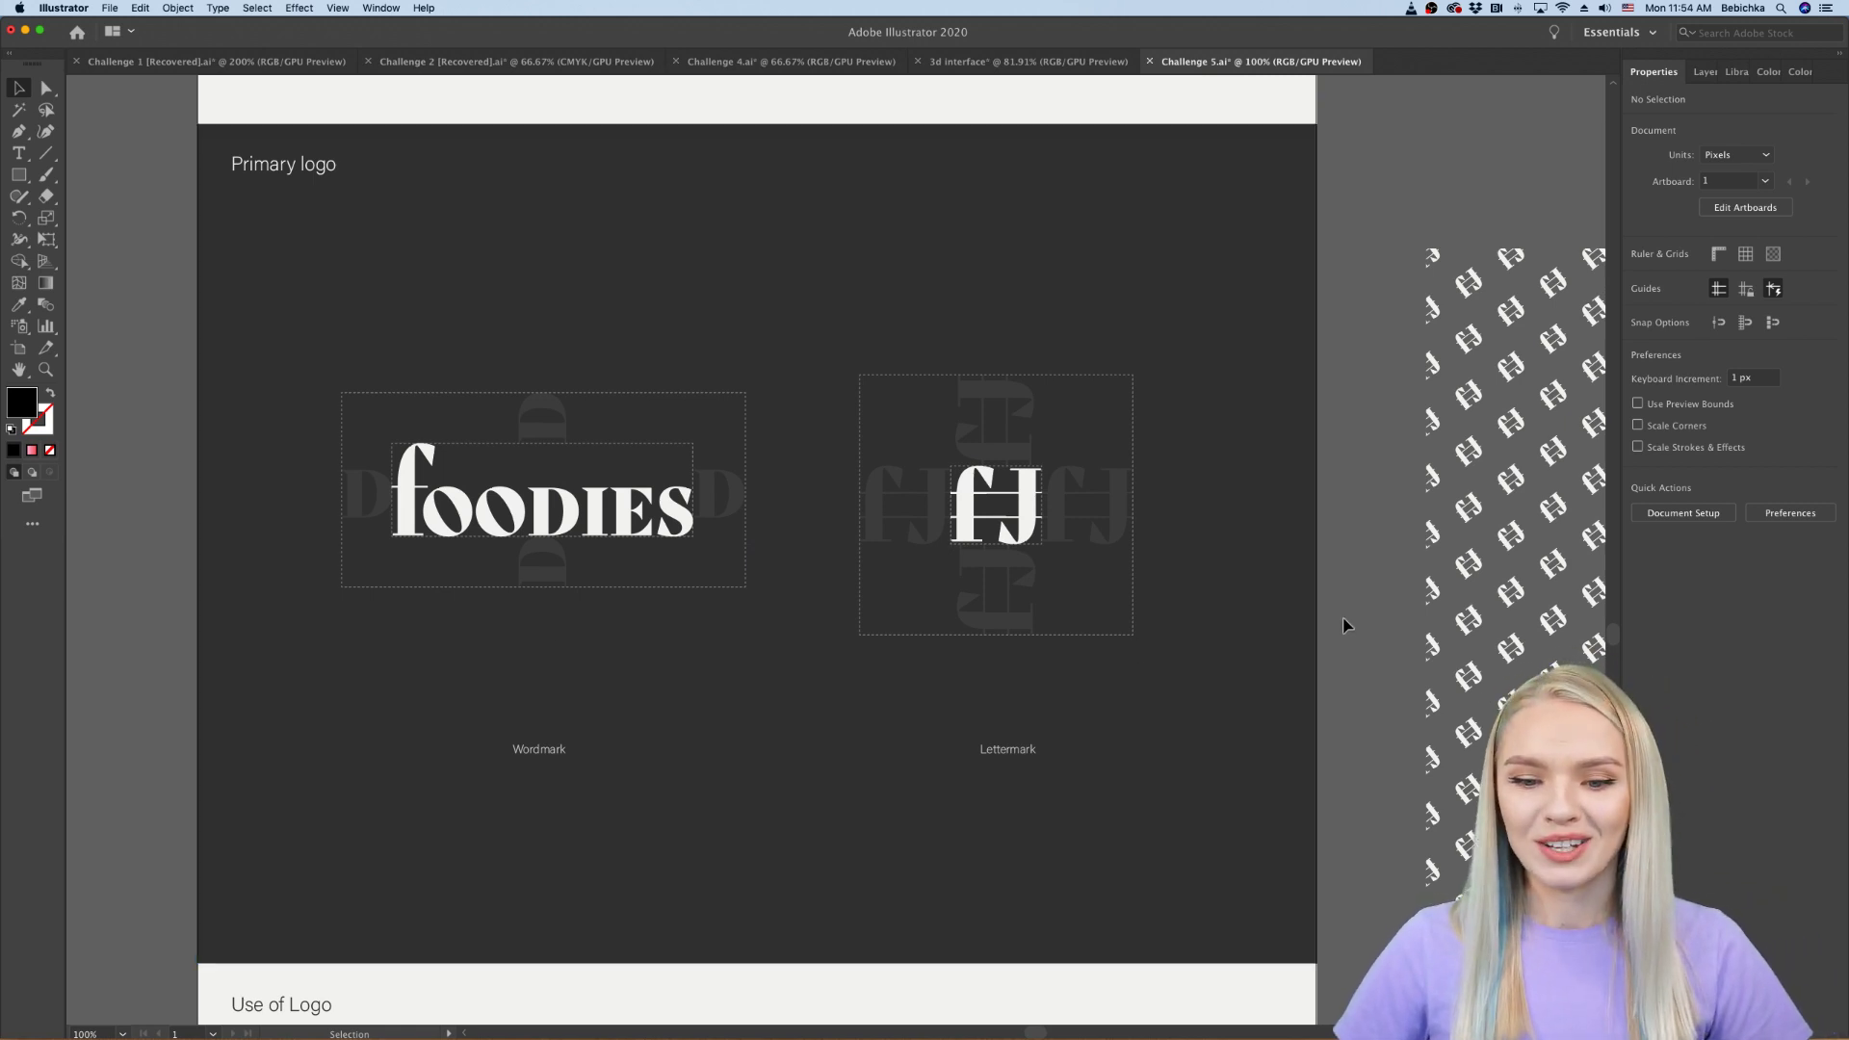
# Step: Extend the artboard downward to 4608 px high so that it includes the typeface section
pyautogui.scroll(-5, 1344, 626)
pyautogui.hscroll(5, 1344, 626)
pyautogui.scroll(-2, 1343, 626)
pyautogui.scroll(-1, 1344, 626)
pyautogui.hscroll(2, 1344, 626)
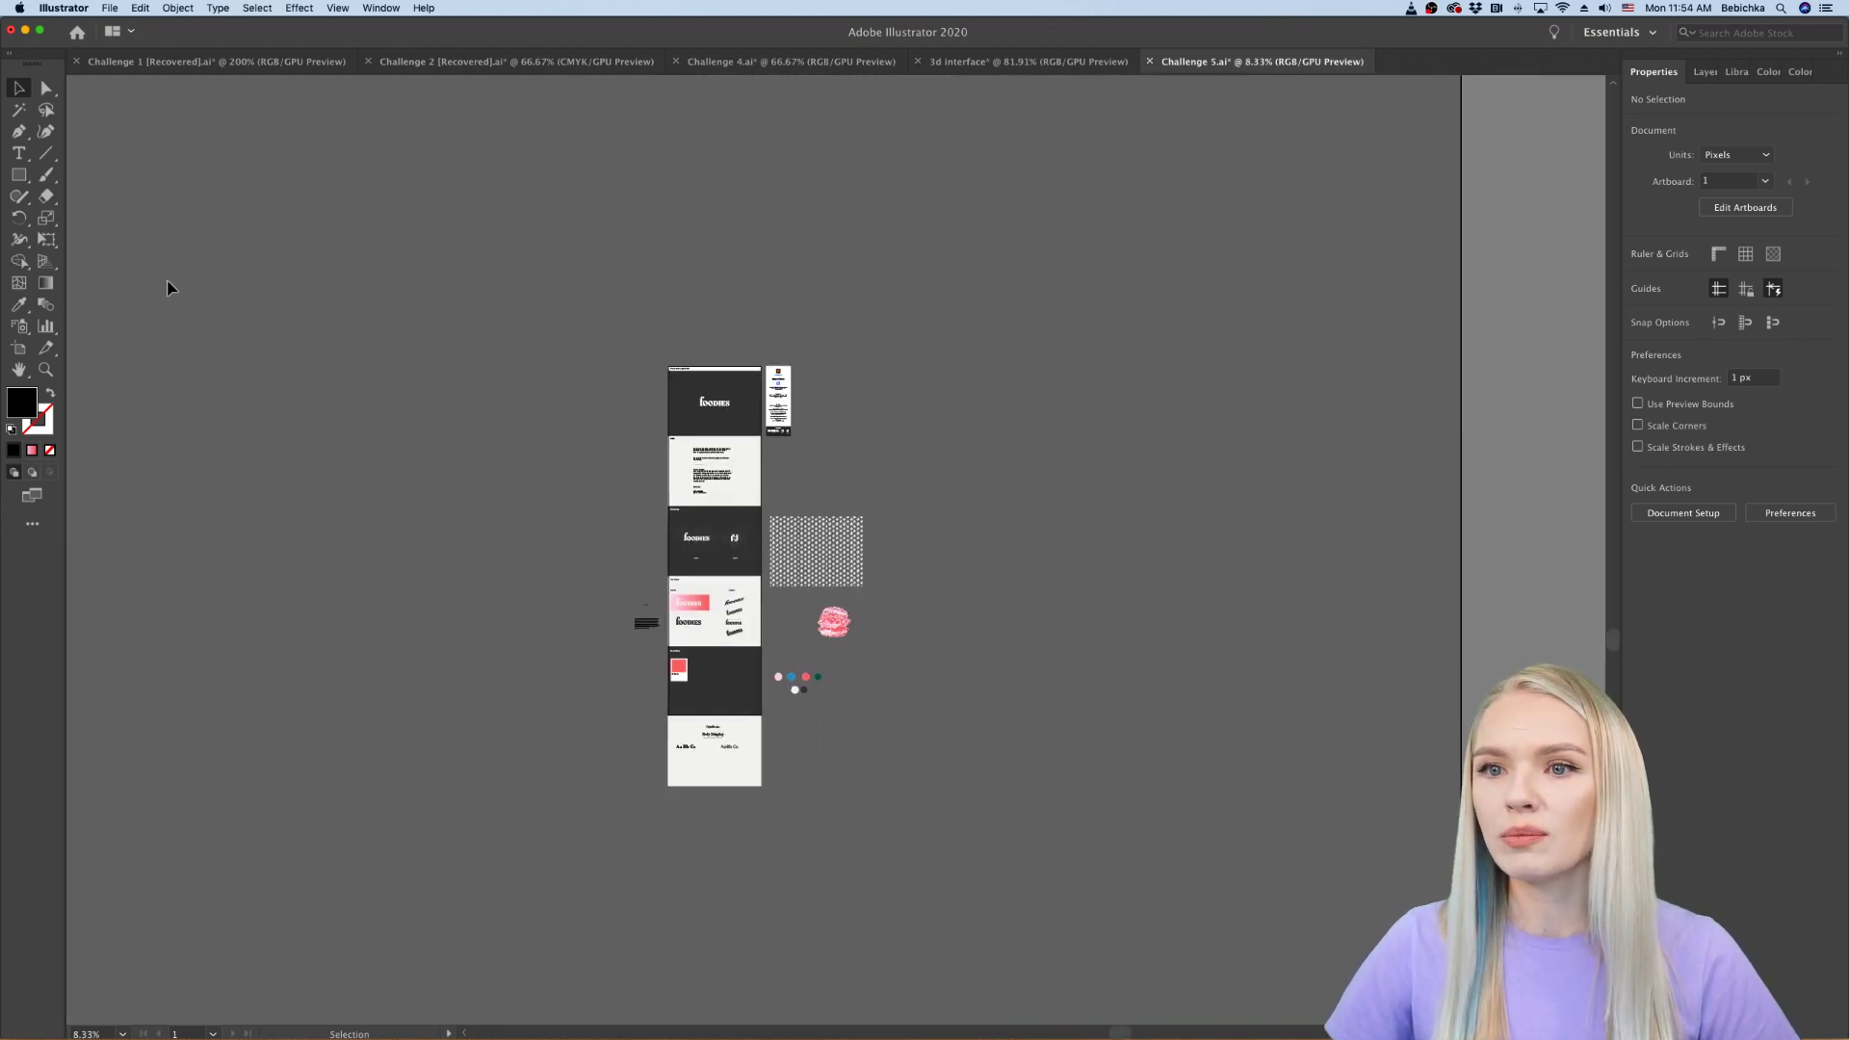
pyautogui.click(19, 348)
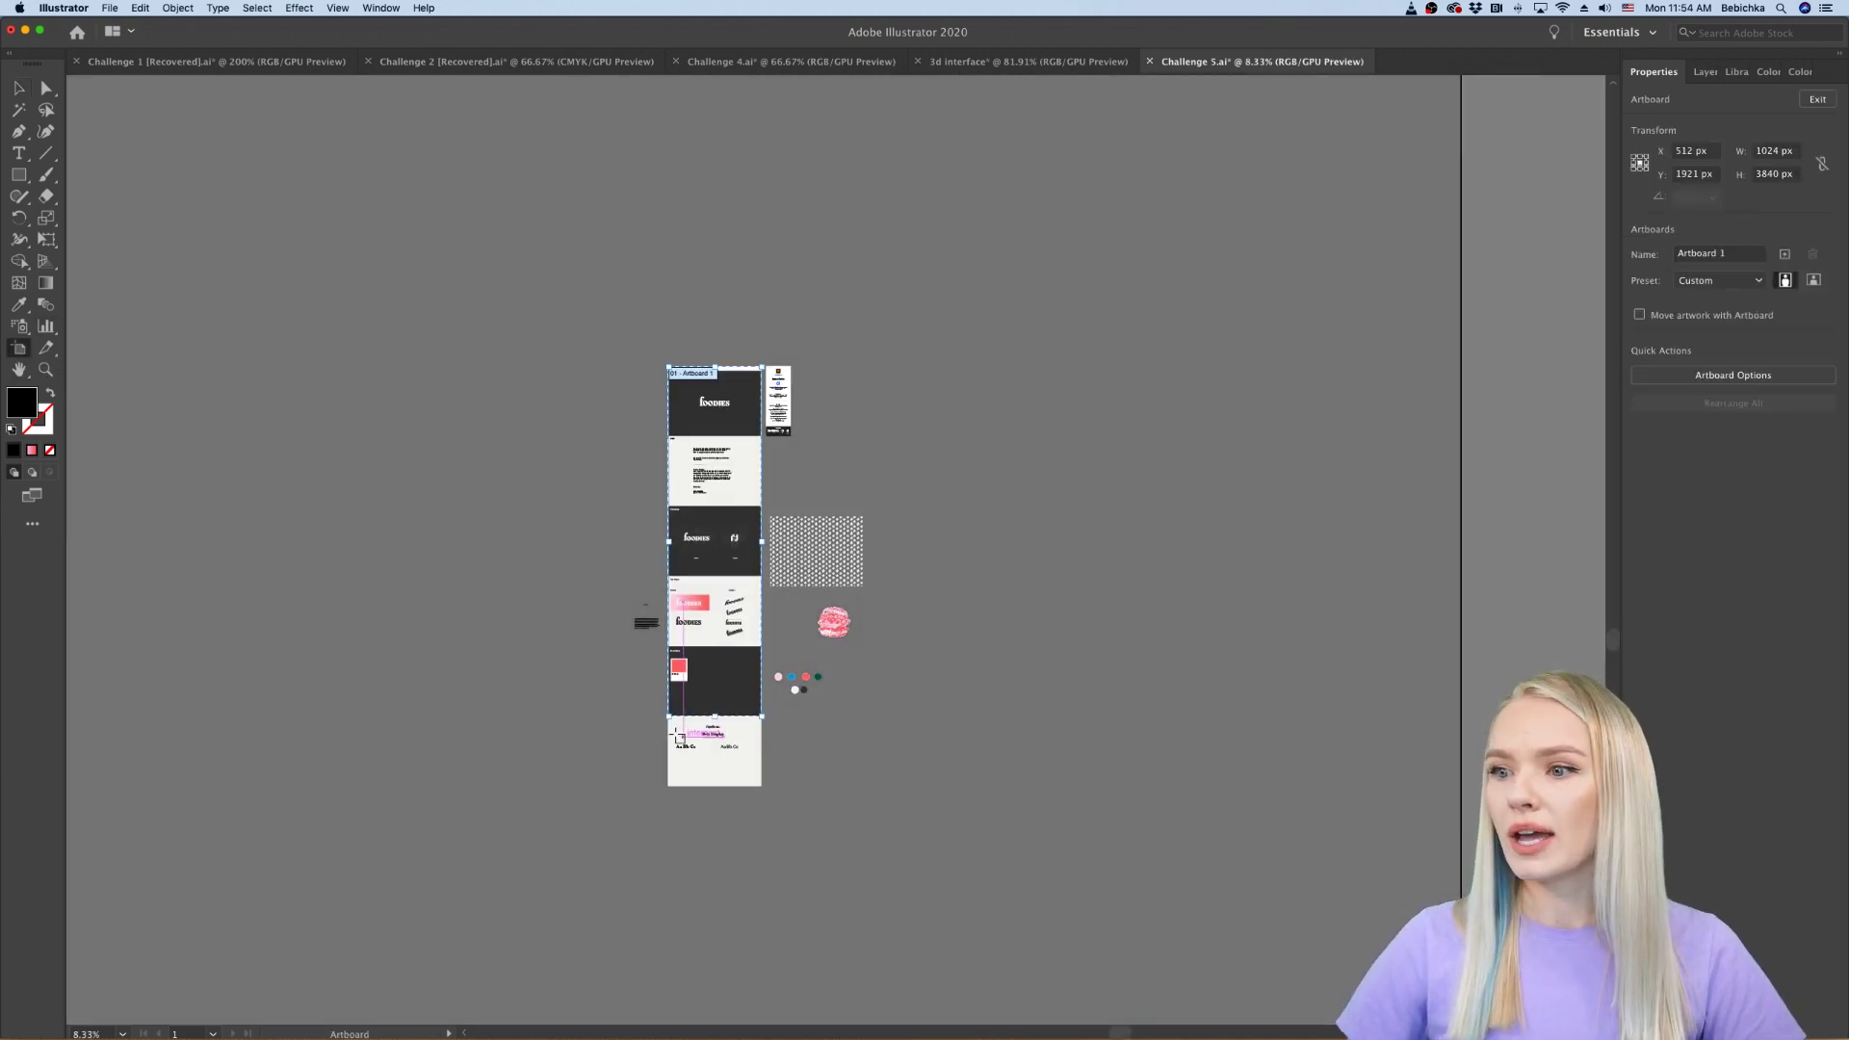
pyautogui.moveTo(715, 716); pyautogui.dragTo(716, 787)
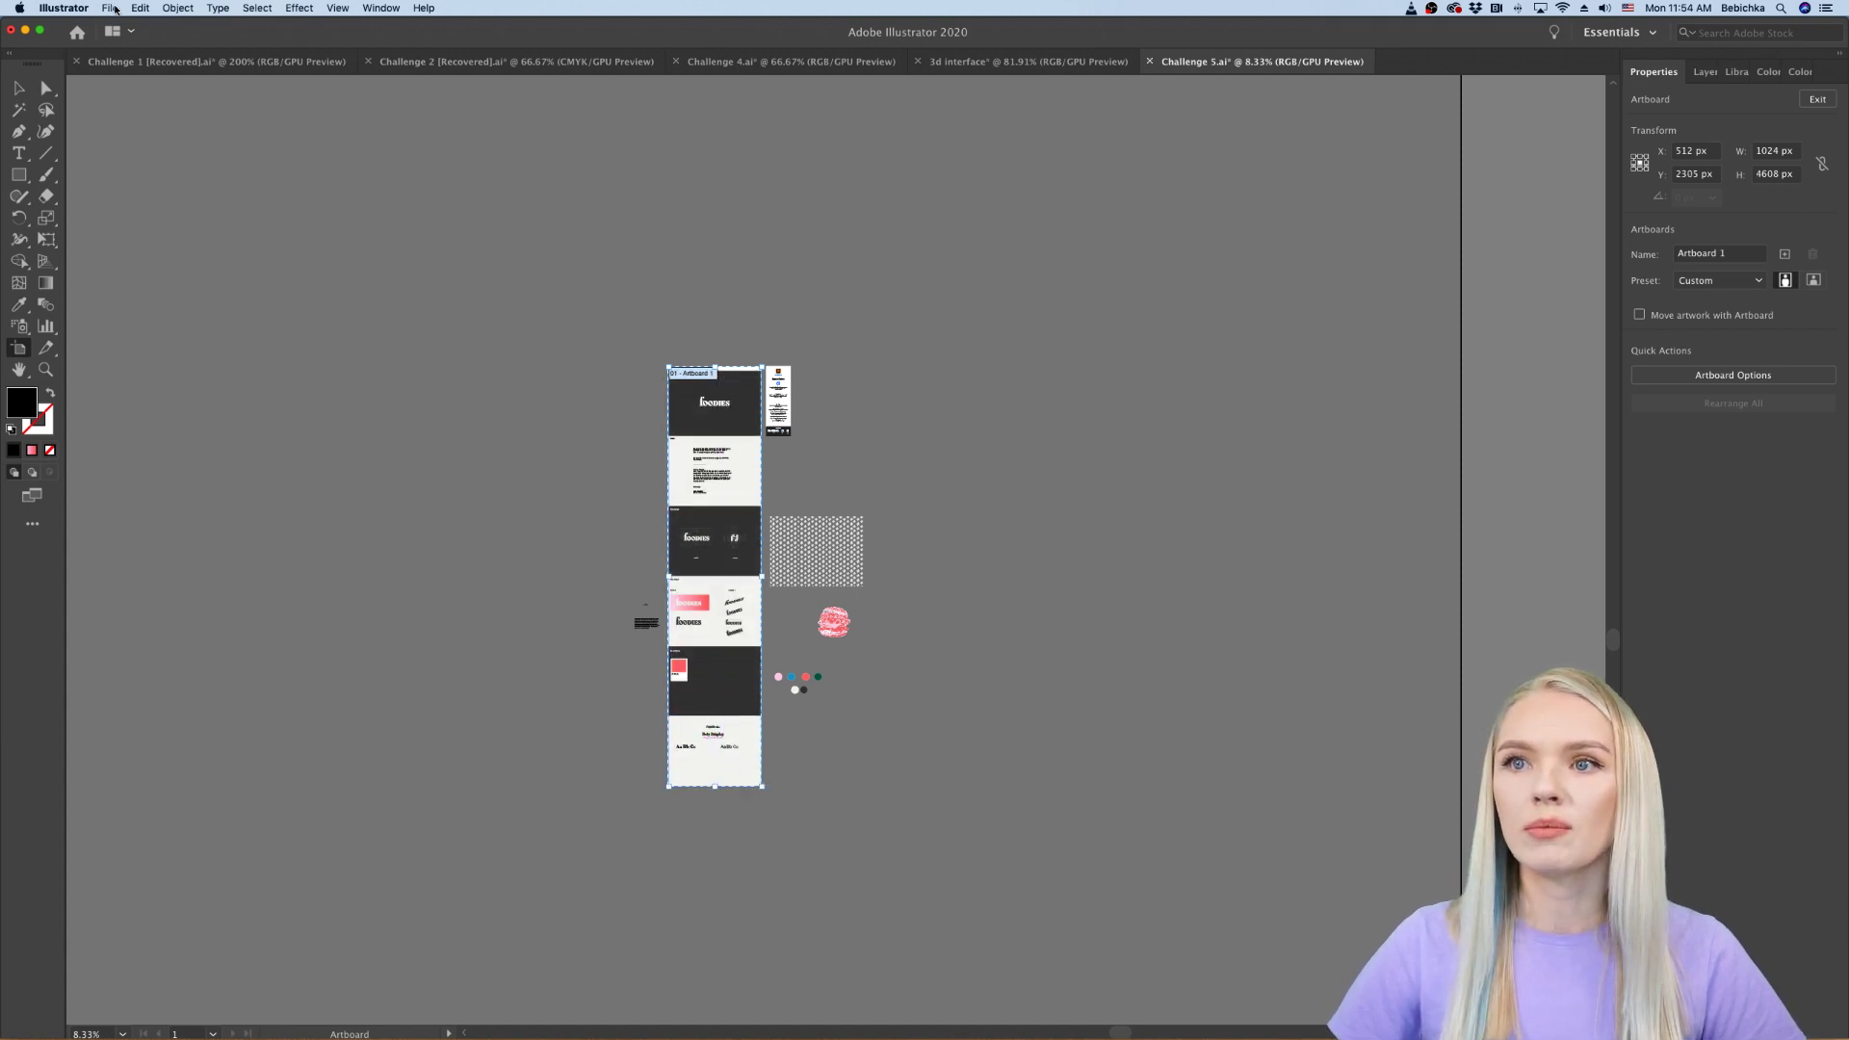
# Step: Export Artboard 1 for screens as a JPG 100 at 1x scale to the Desktop, replacing the existing Artboard 1-100.jpg
pyautogui.click(113, 8)
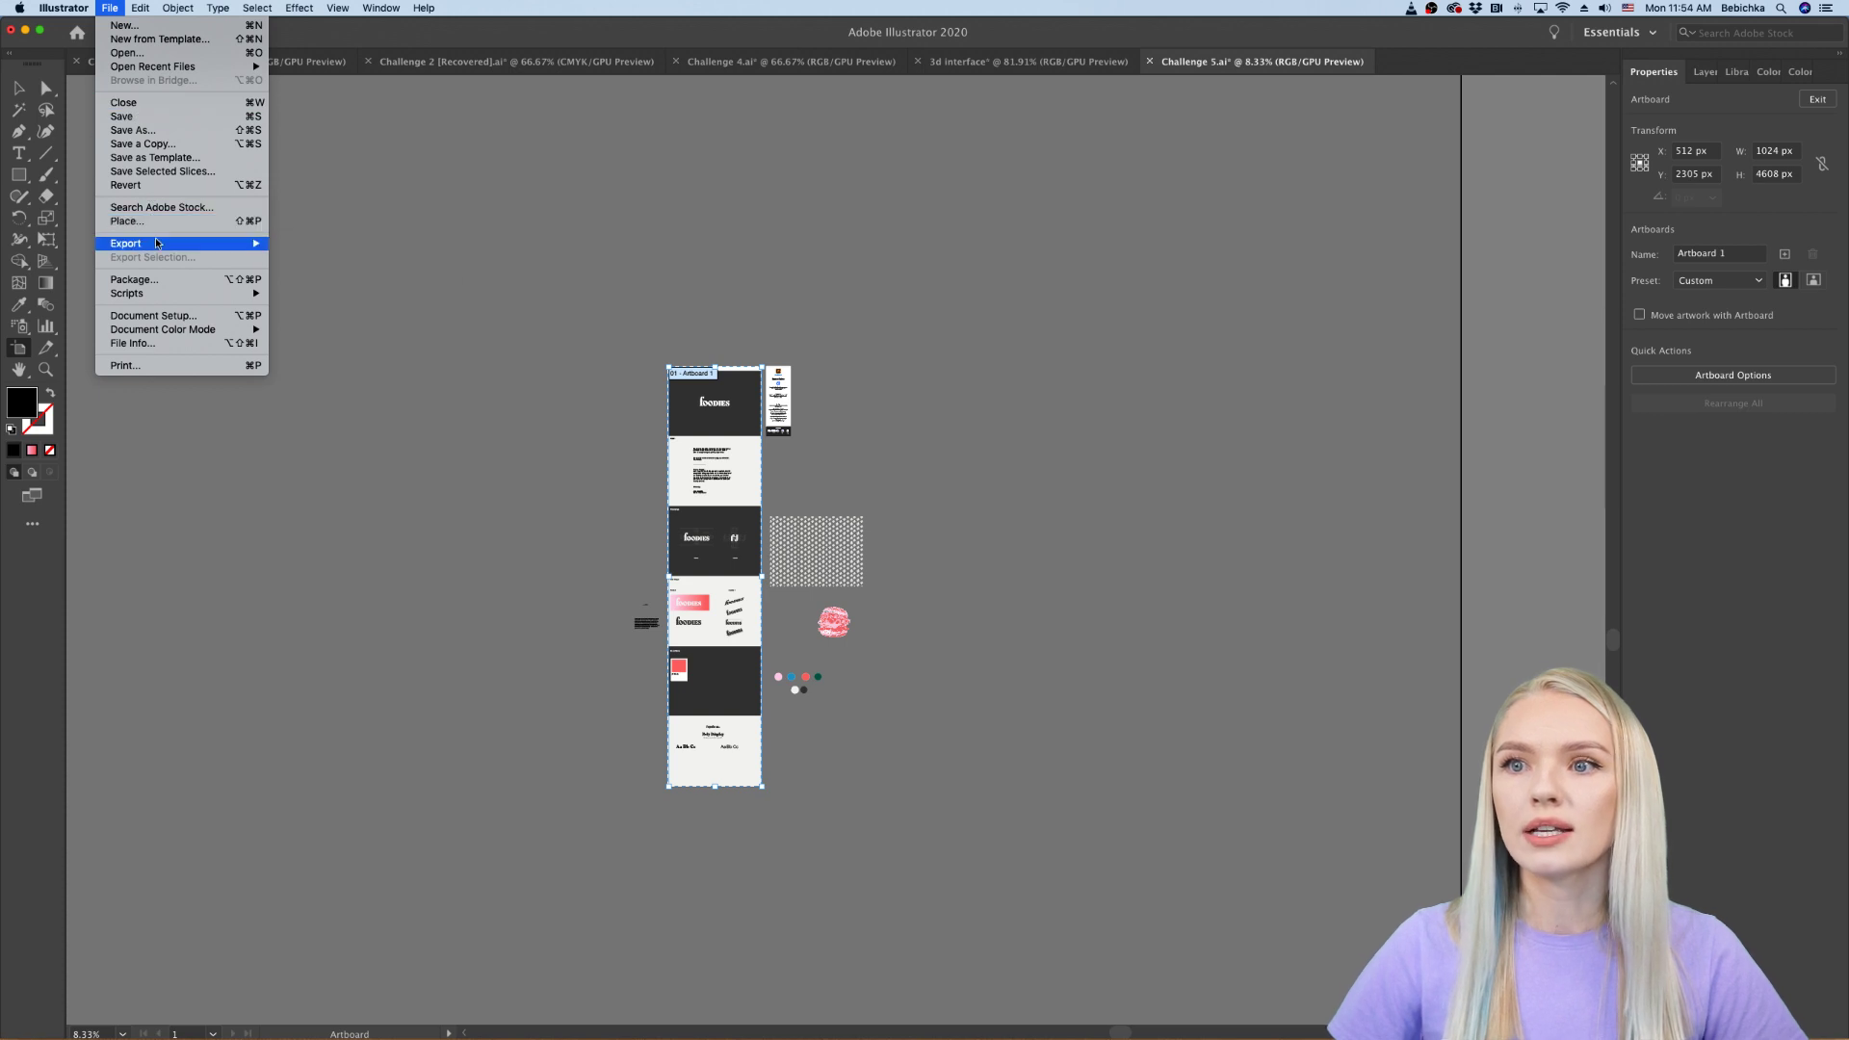
pyautogui.moveTo(158, 244)
pyautogui.click(294, 245)
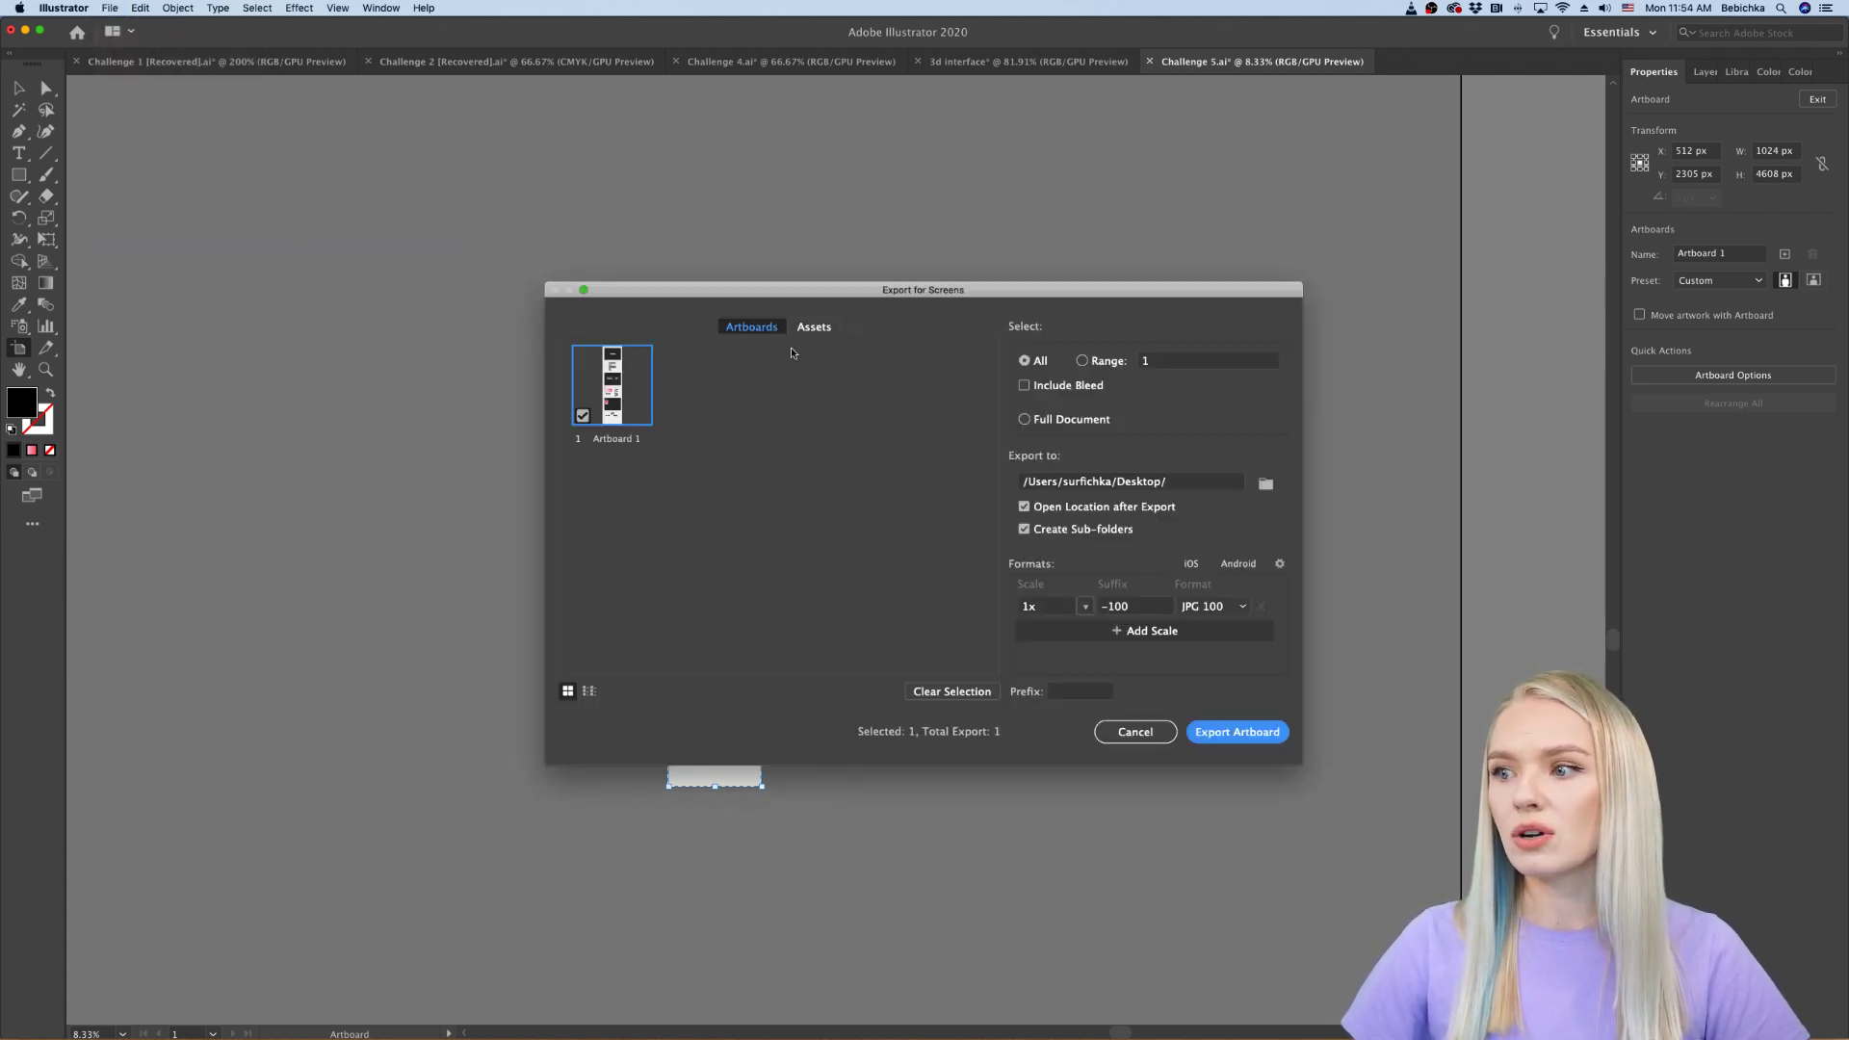
pyautogui.click(1248, 738)
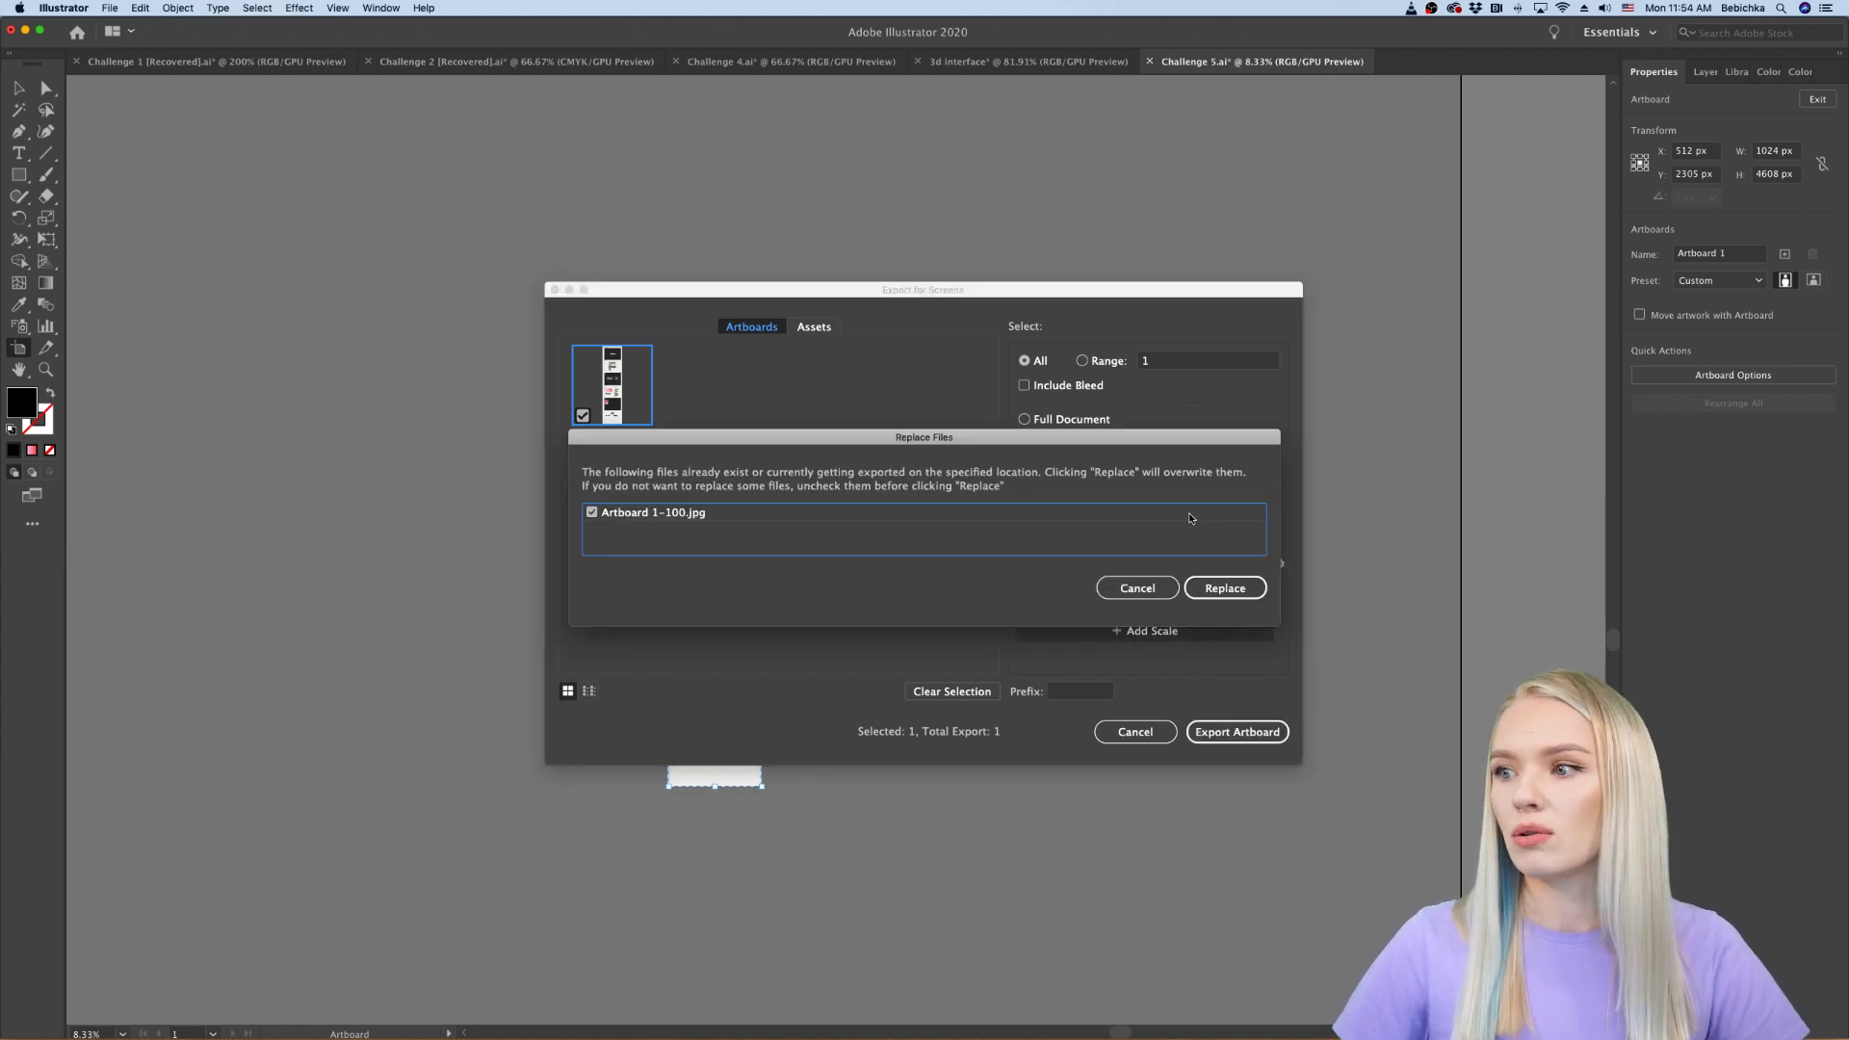
pyautogui.click(1220, 594)
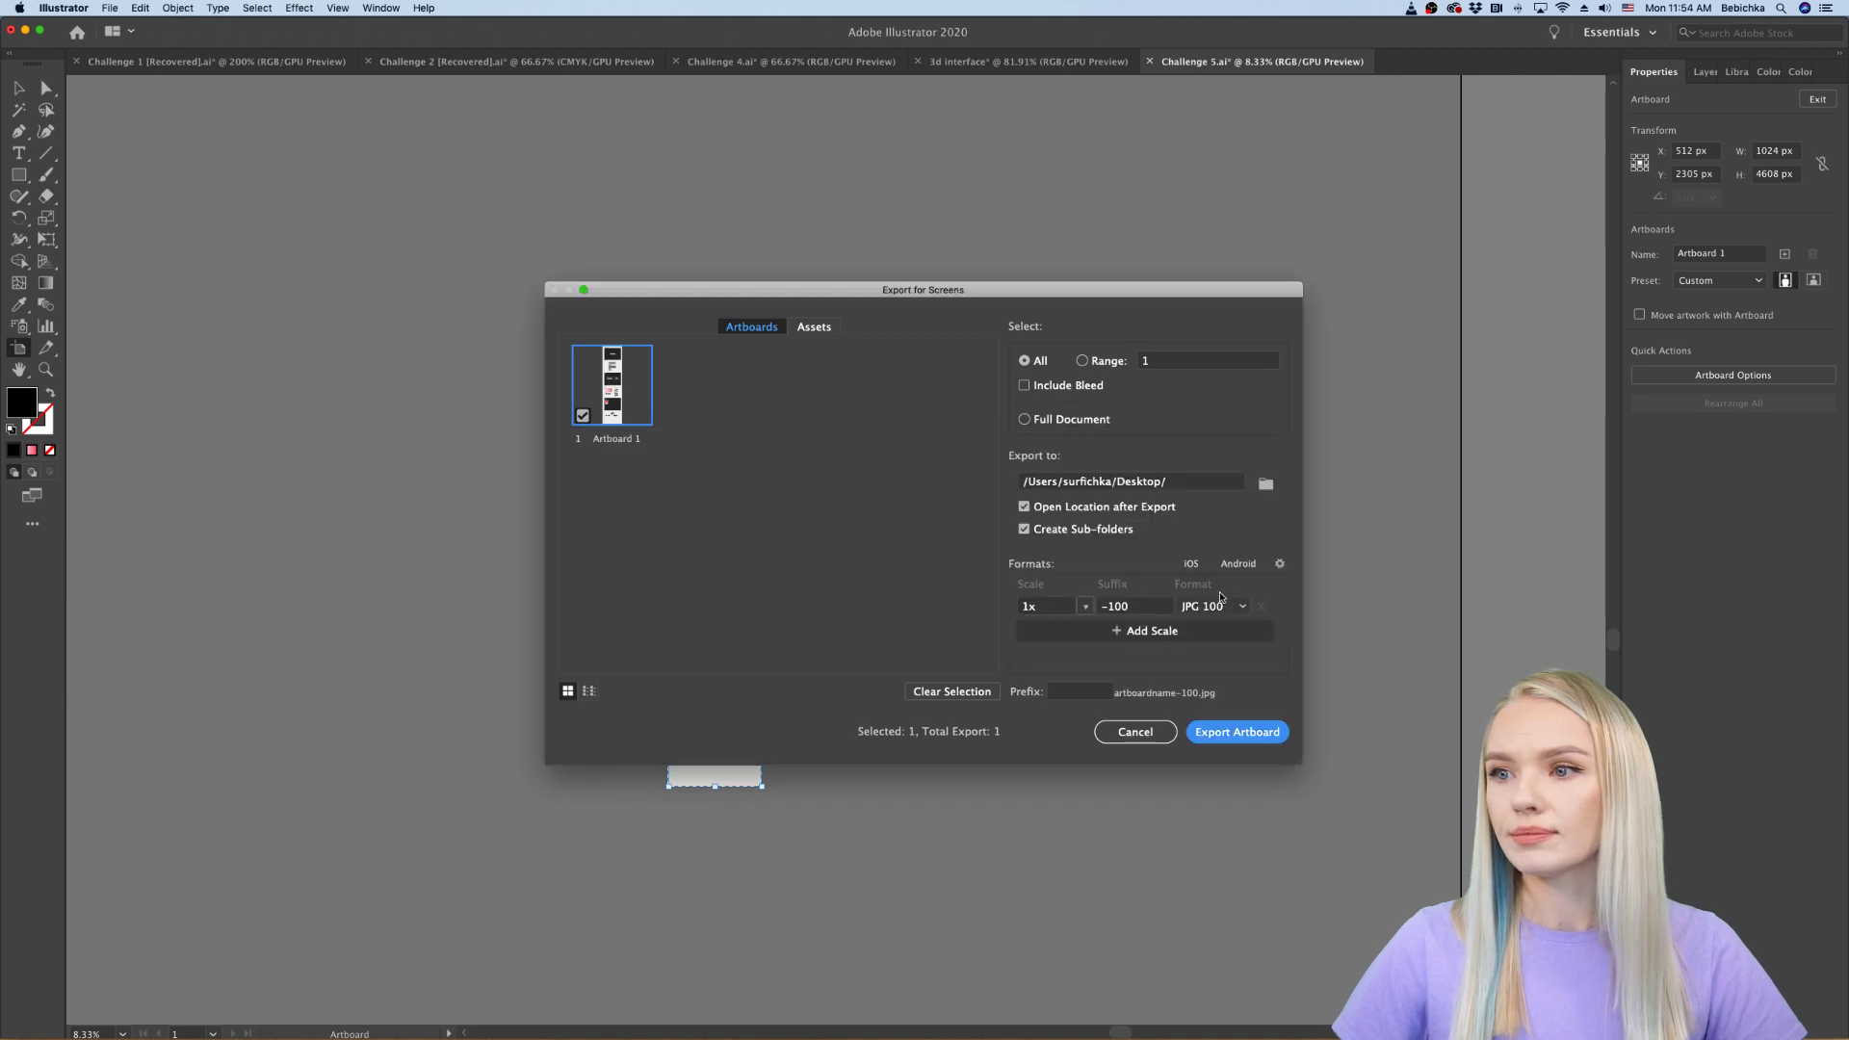
# Step: Leave artboard editing and review the Foodies brand guide from the cover down to the typeface section
pyautogui.moveTo(442, 1037)
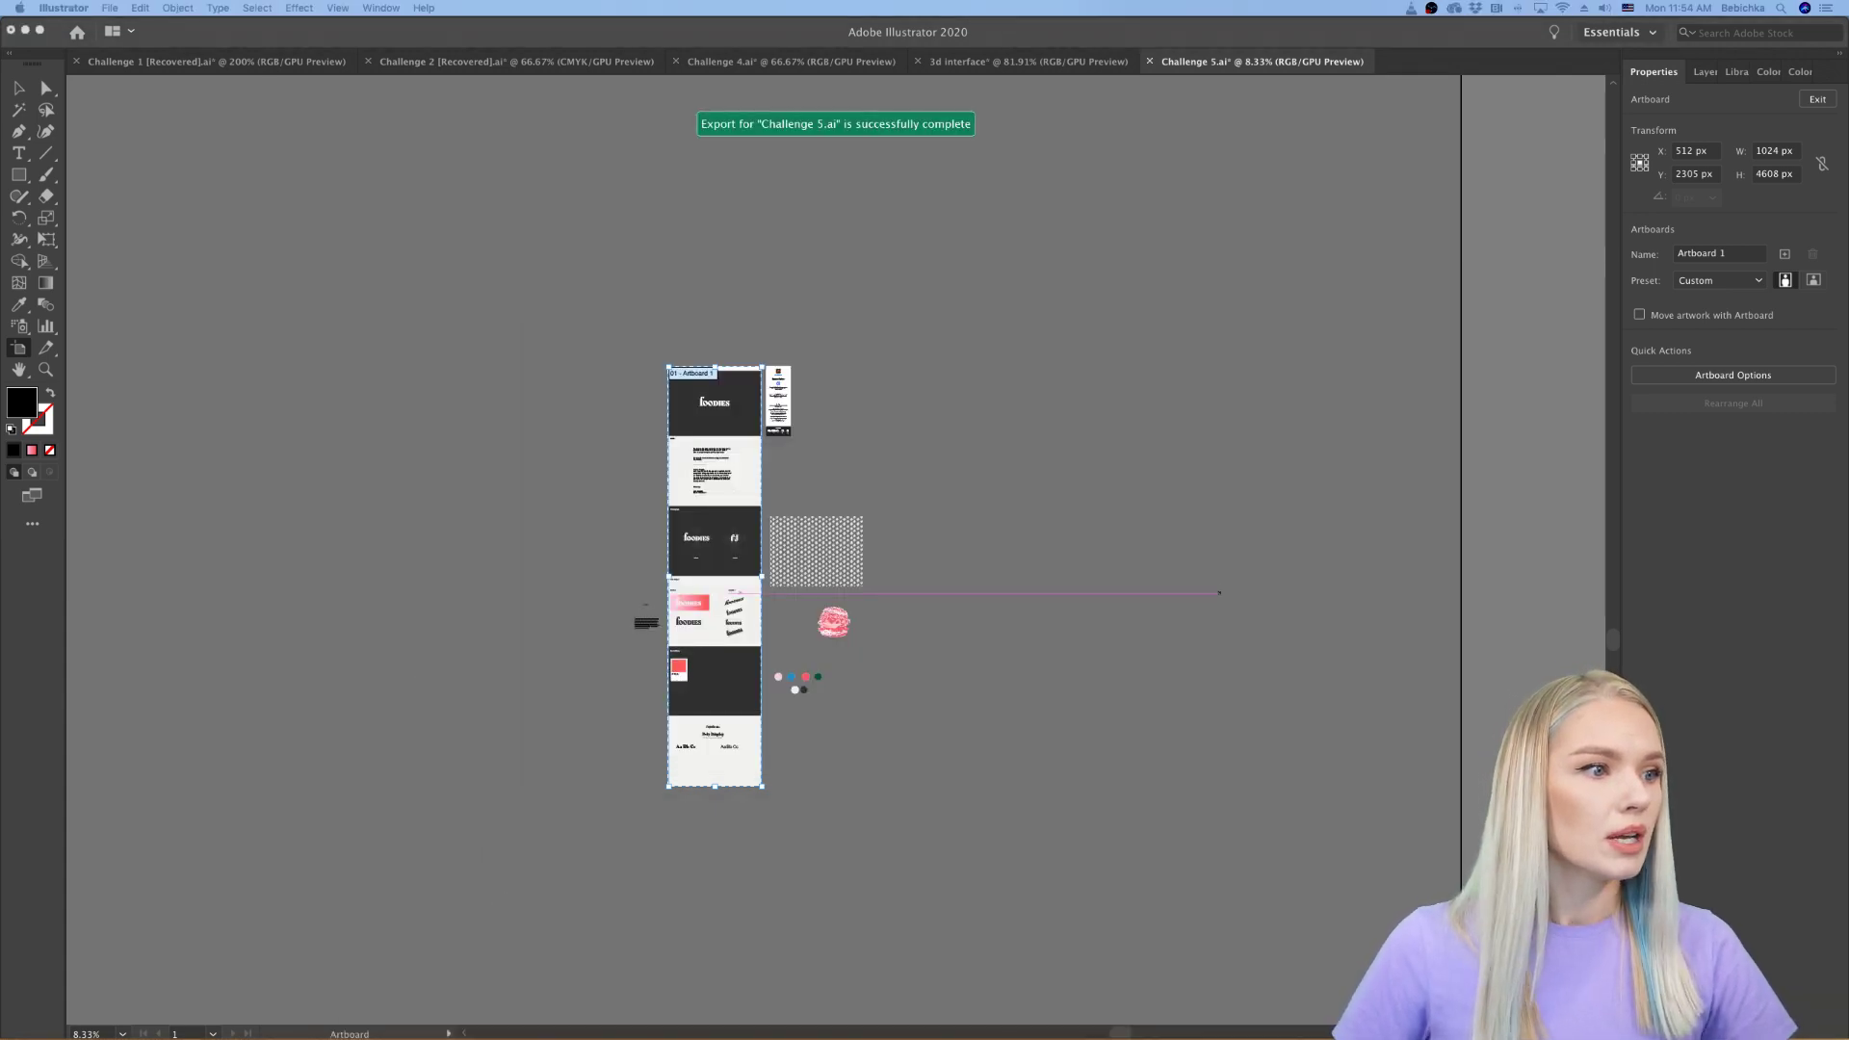
pyautogui.click(459, 609)
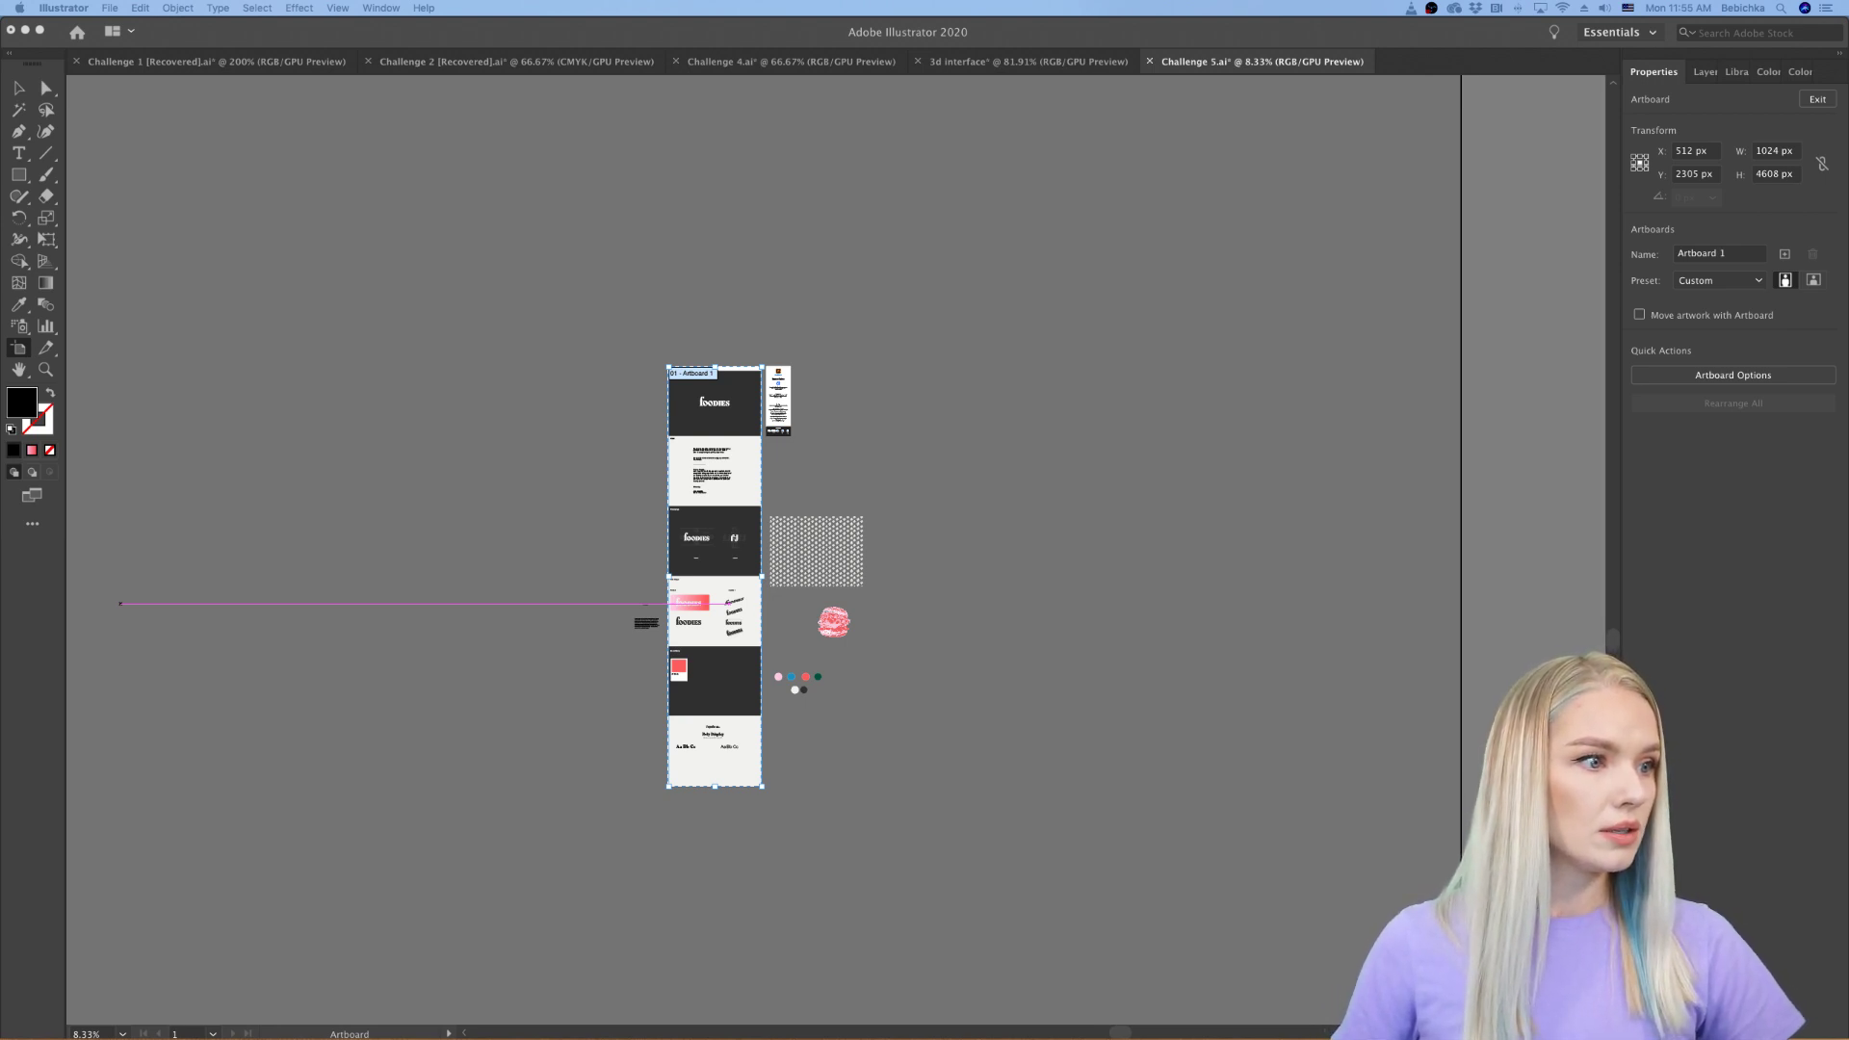
pyautogui.click(21, 88)
pyautogui.scroll(2, 777, 432)
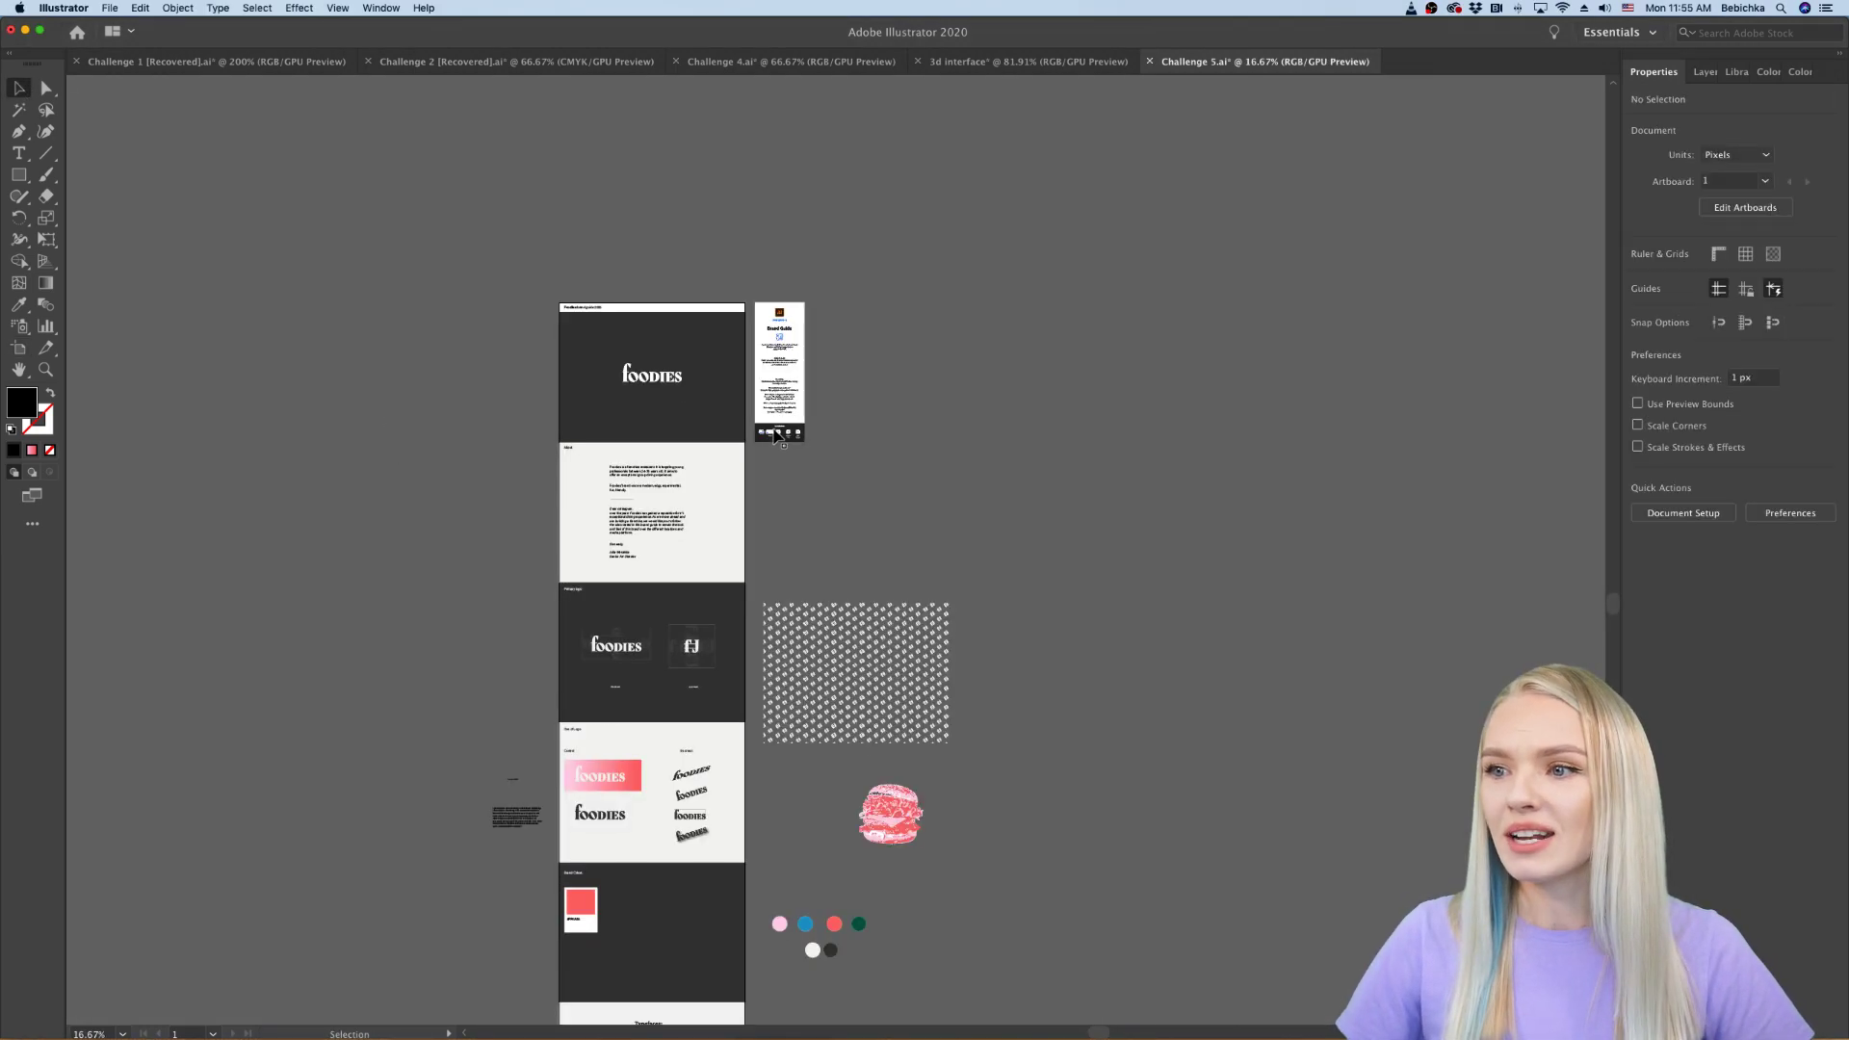
pyautogui.scroll(-2, 778, 432)
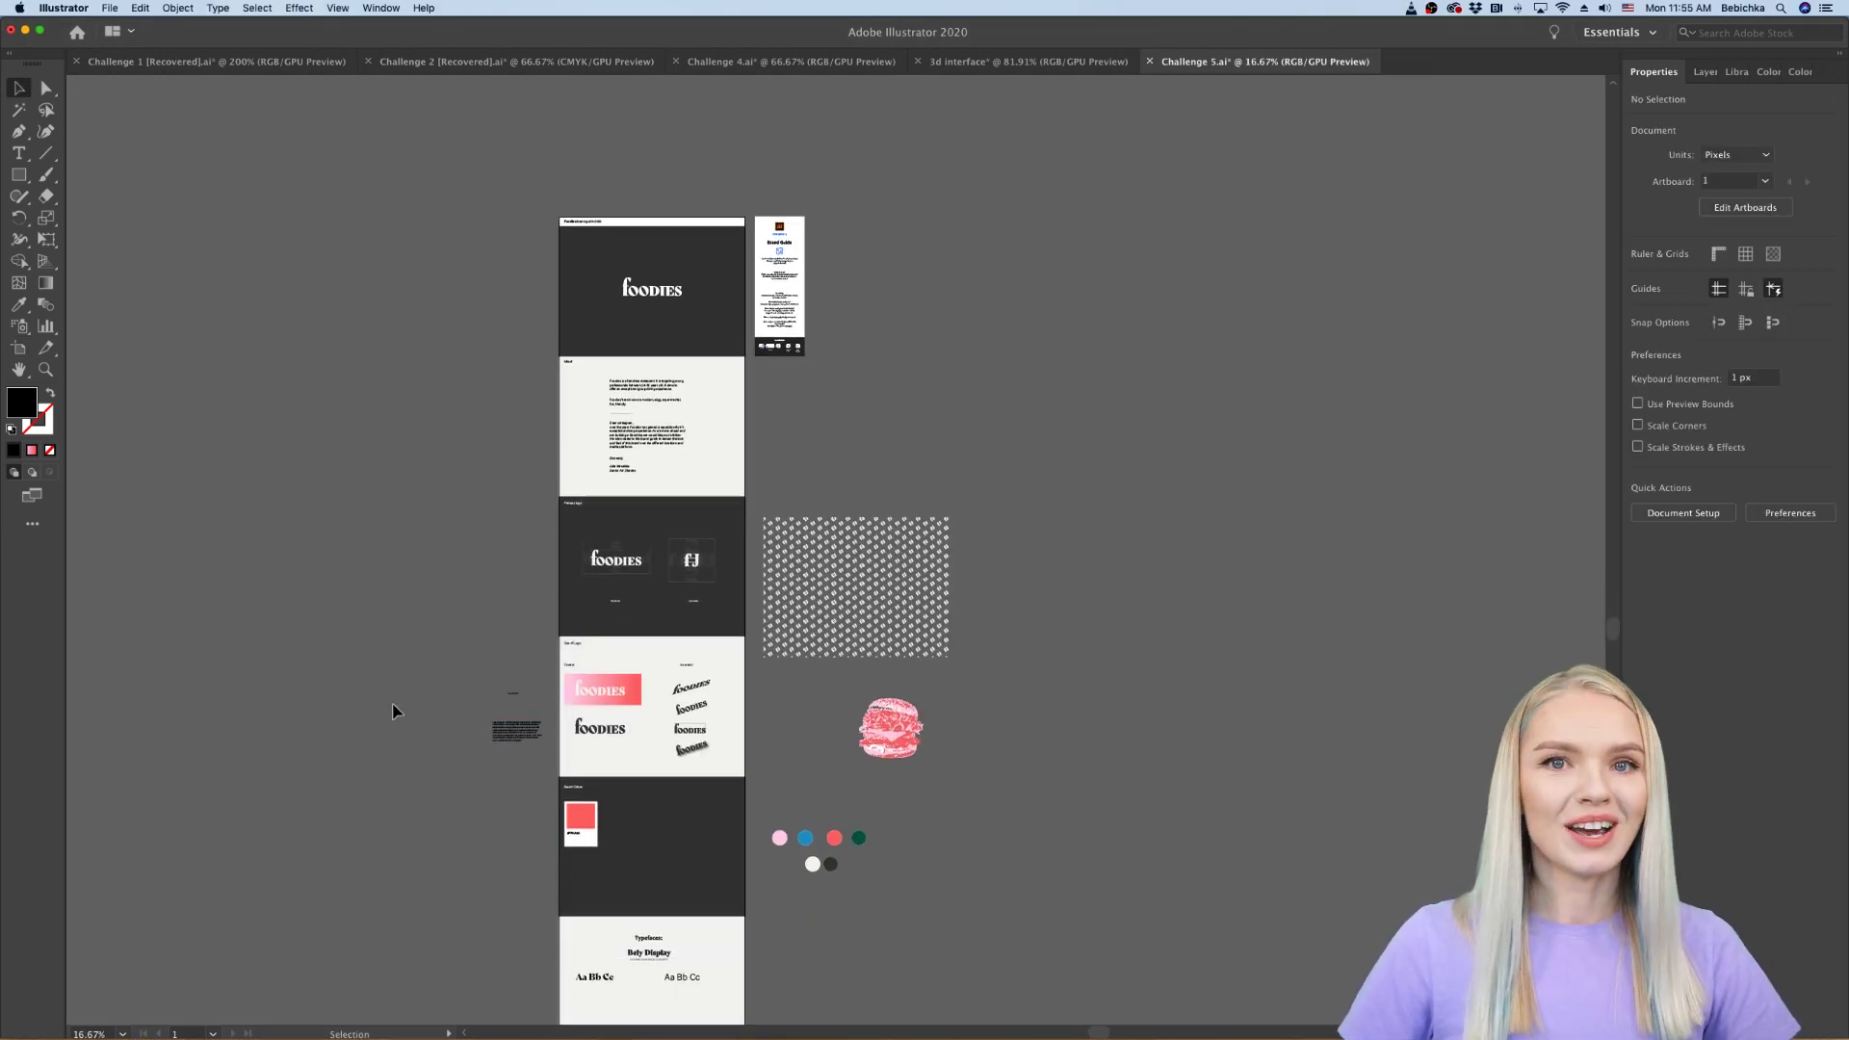